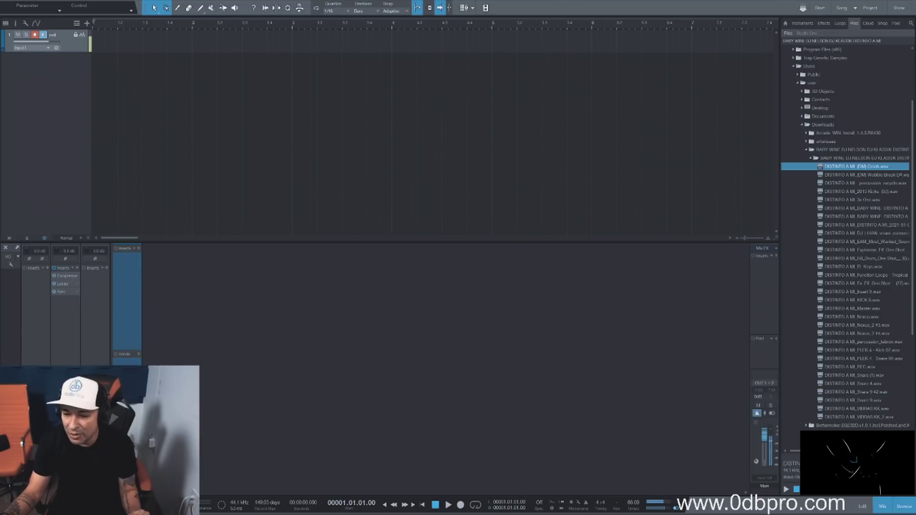
Step: Import all the DISTINTO A MI stem files onto separate tracks starting at bar 1, and fit their full length in the arrangement
shift+click(829, 418)
drag(839, 231, 100, 113)
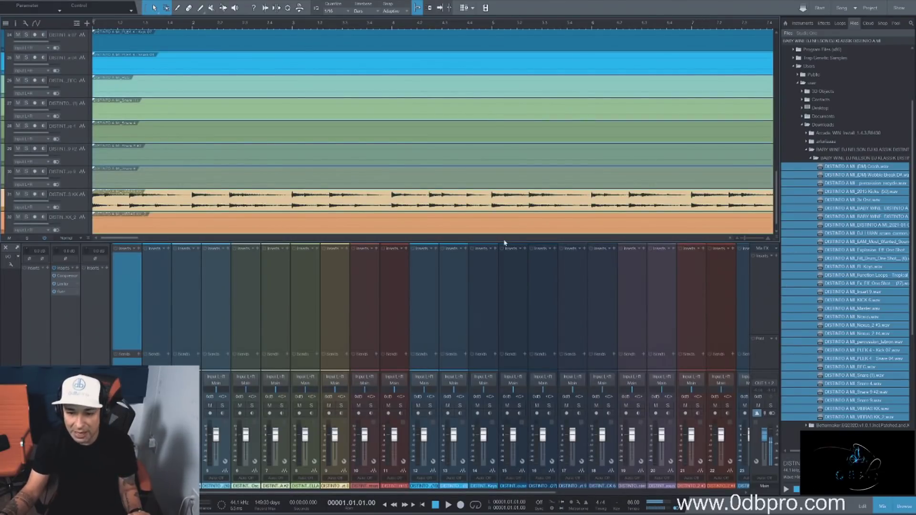
click(884, 507)
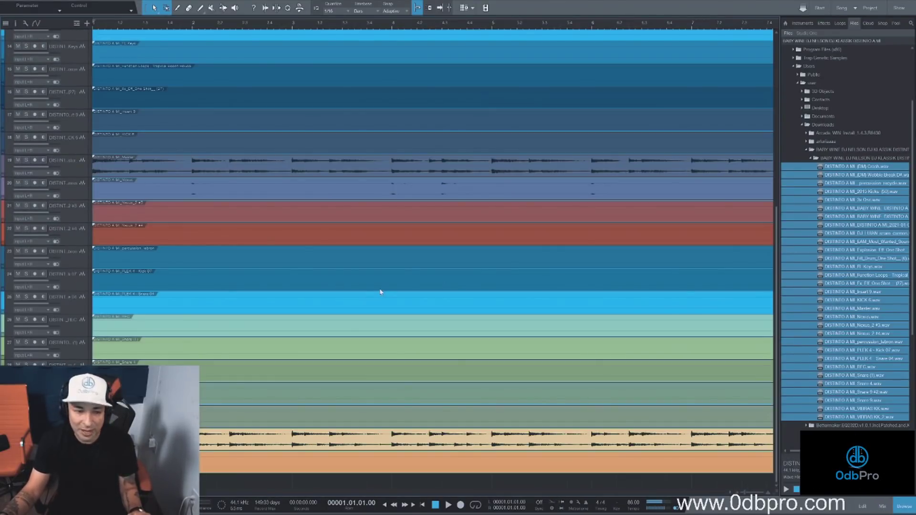
key(w)
key(w)
key(w)
key(w)
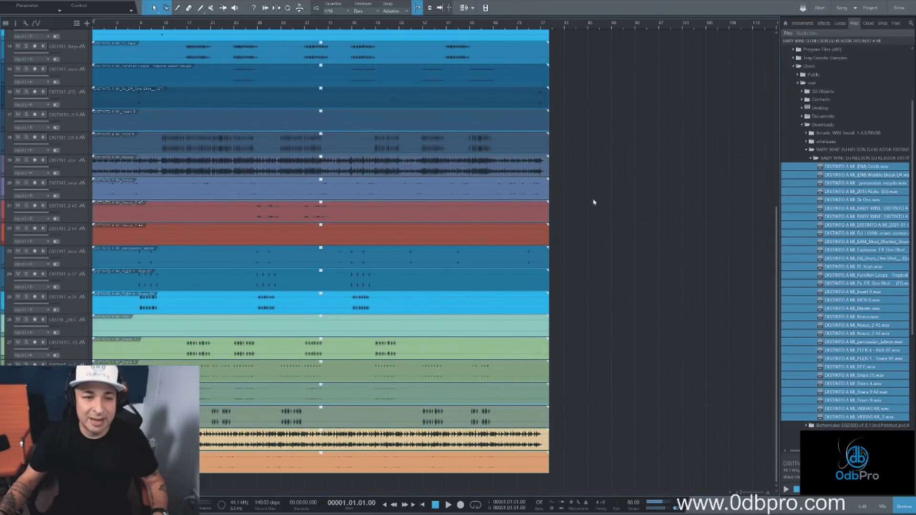
click(564, 201)
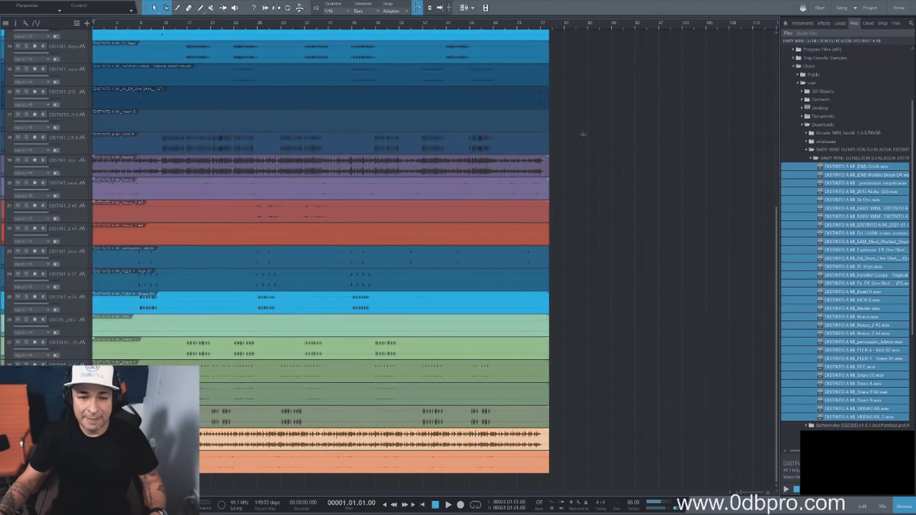
Step: Reduce the track heights so that all the imported stems fit together in the arrangement
click(191, 25)
click(27, 46)
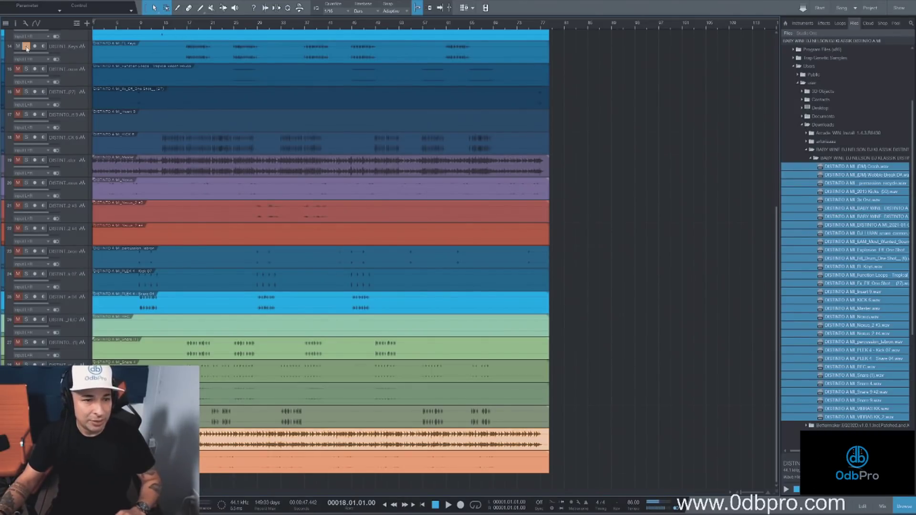
scroll(85, 88, up, 4)
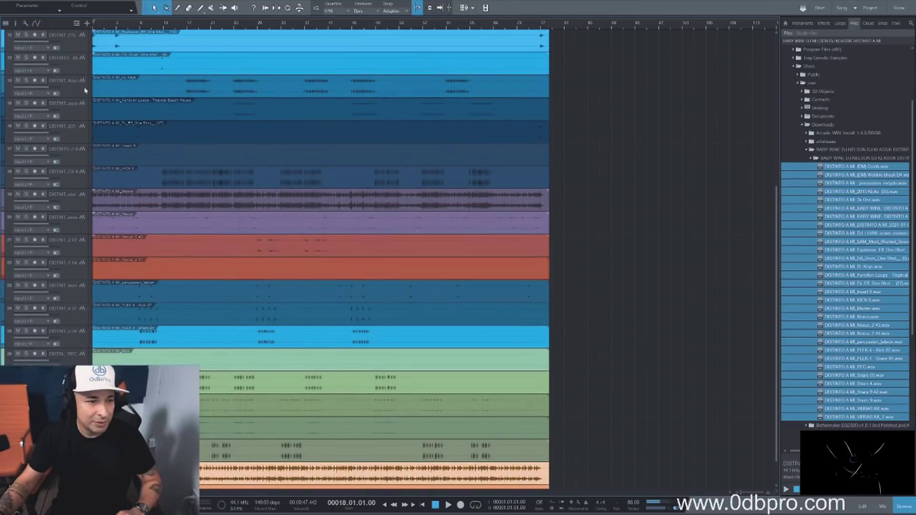
scroll(85, 90, up, 6)
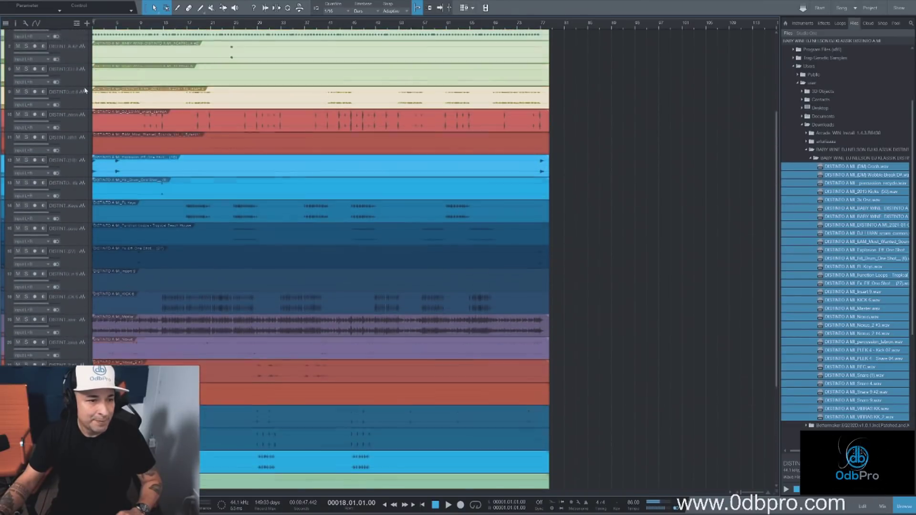
scroll(84, 90, up, 2)
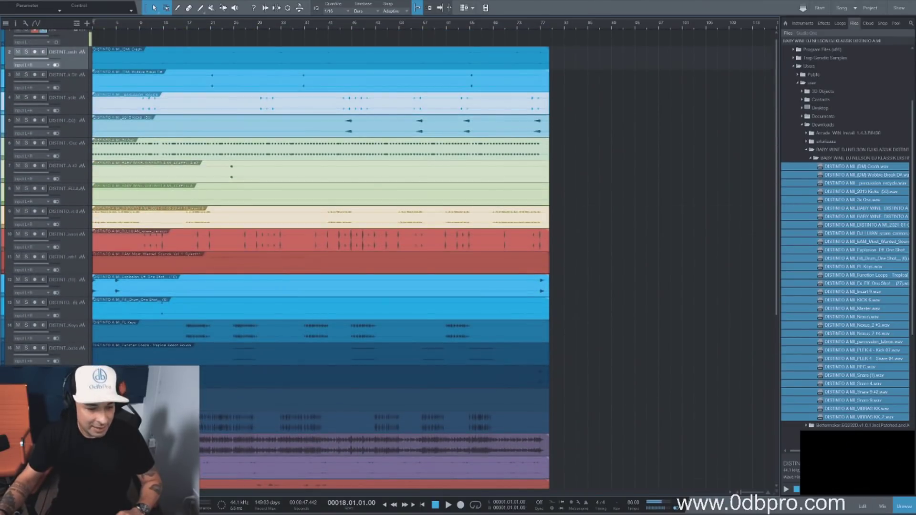
scroll(84, 90, down, 5)
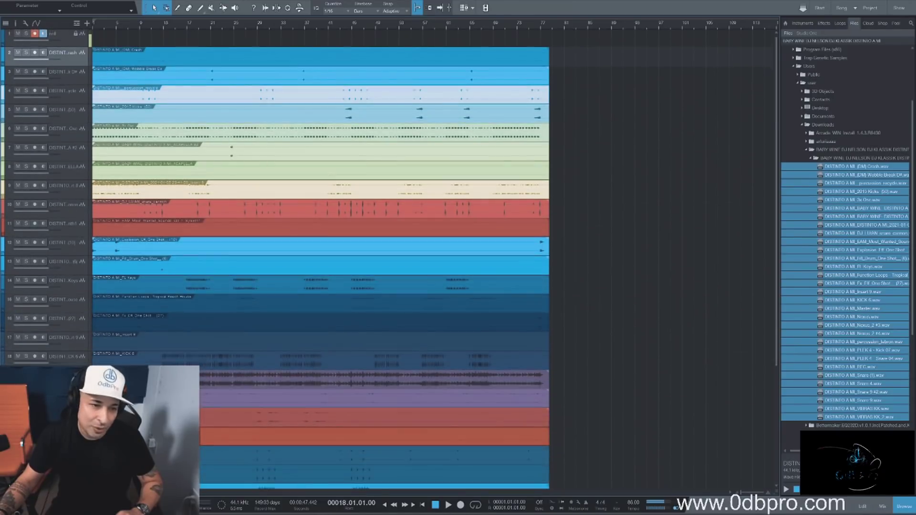
key(alt+w)
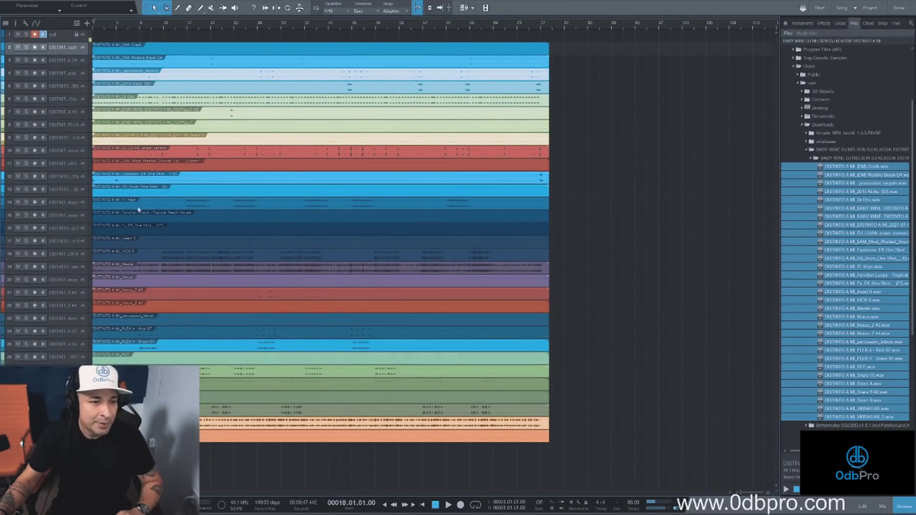
Step: Solo the first track together with the Crash track and play them from bar 9
click(27, 35)
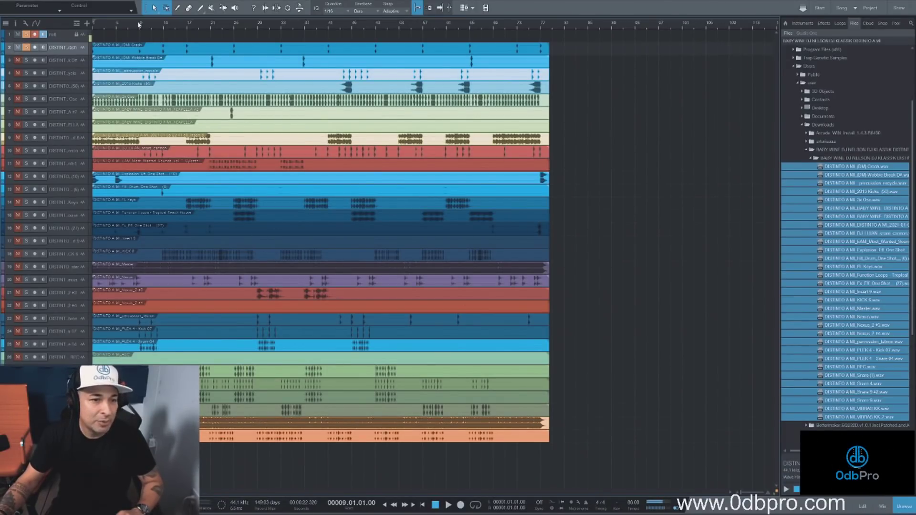
key(space)
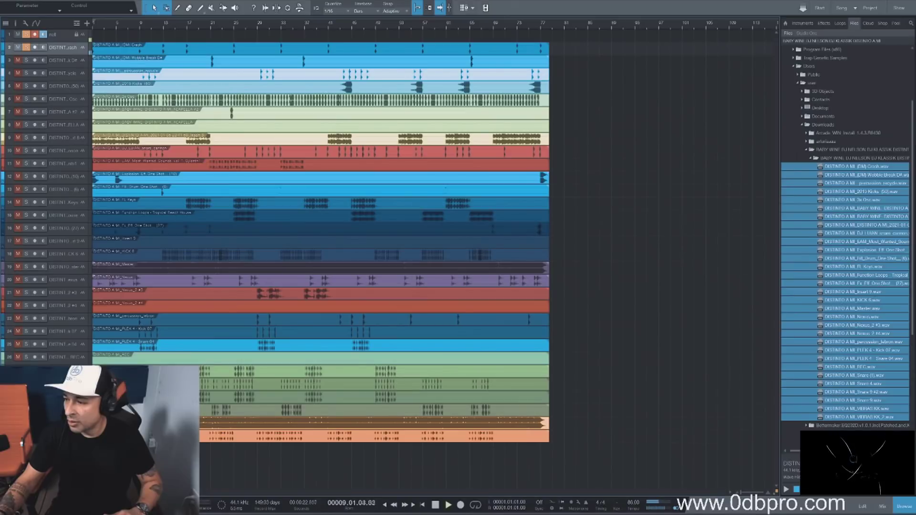
key(space)
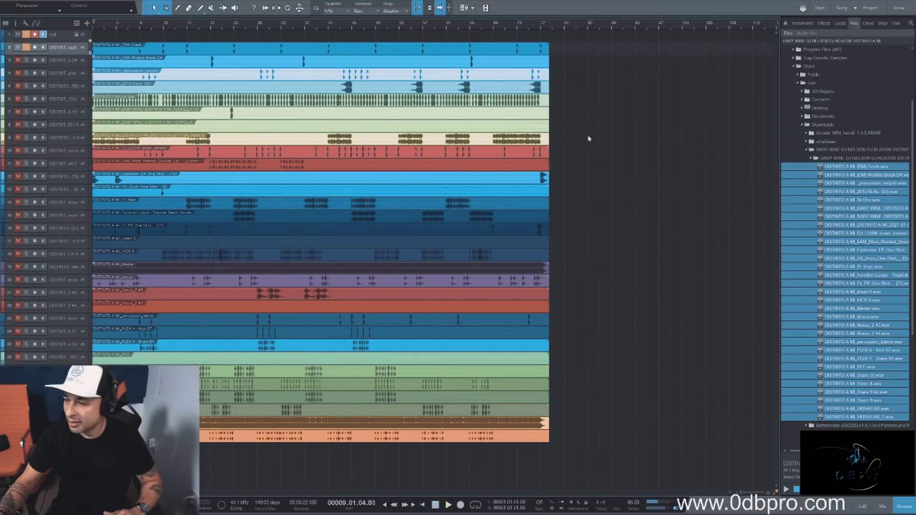
key(space)
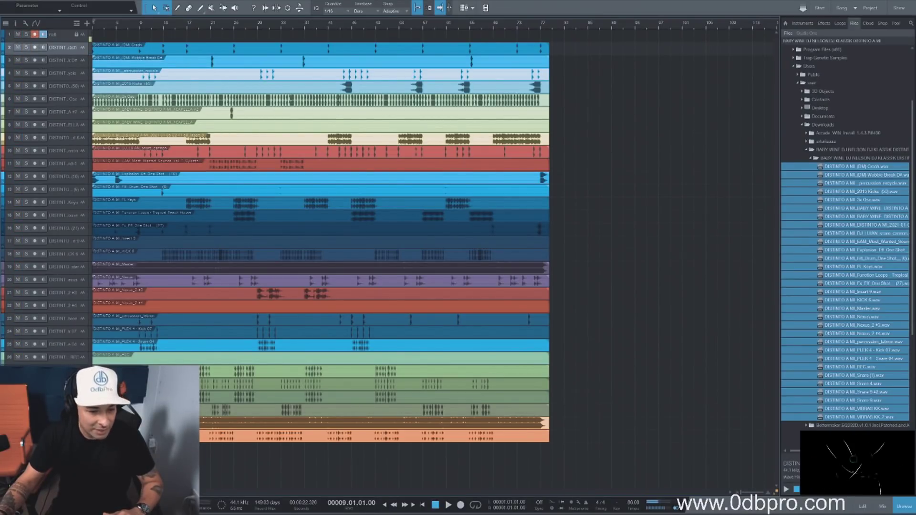
Step: Move the Master track to the end of the track list and colour it grey
click(60, 270)
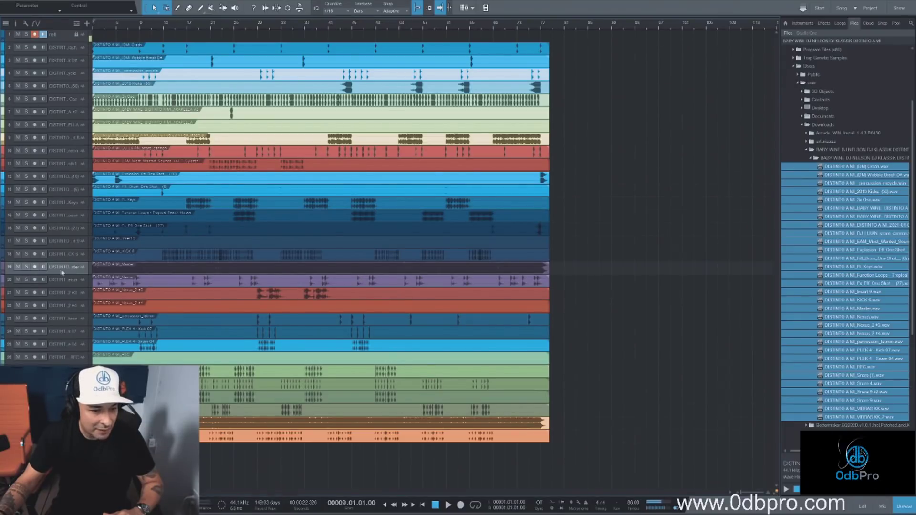
drag(60, 270, 61, 465)
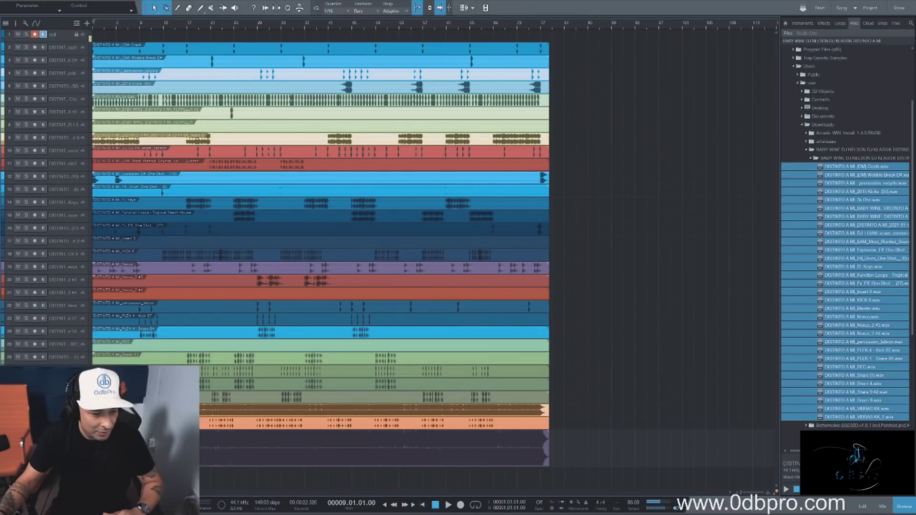
key(m)
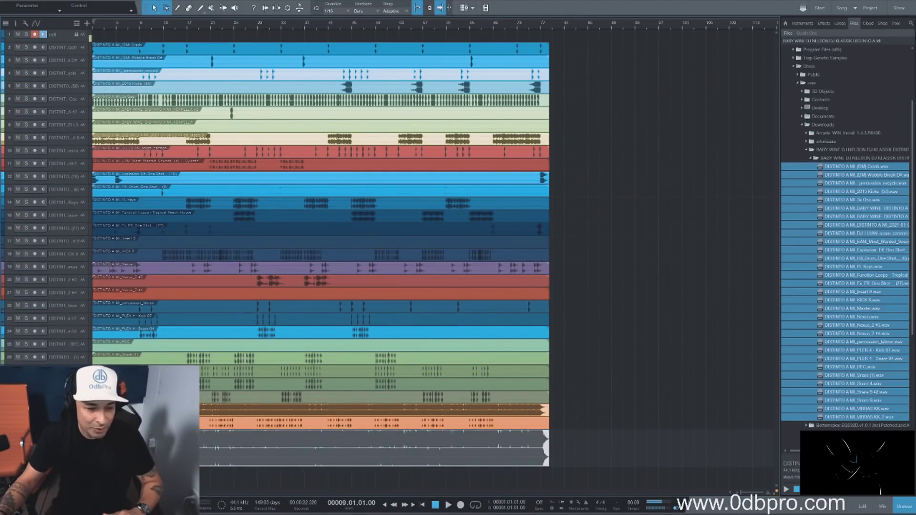
Step: Play the Master track soloed together with the first track and lower the Master track's volume
click(26, 35)
key(space)
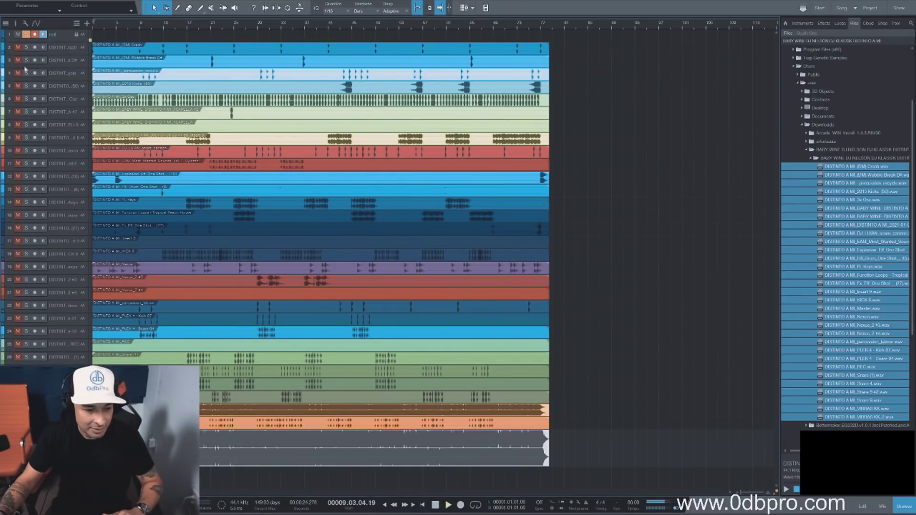
click(16, 24)
drag(18, 359, 18, 362)
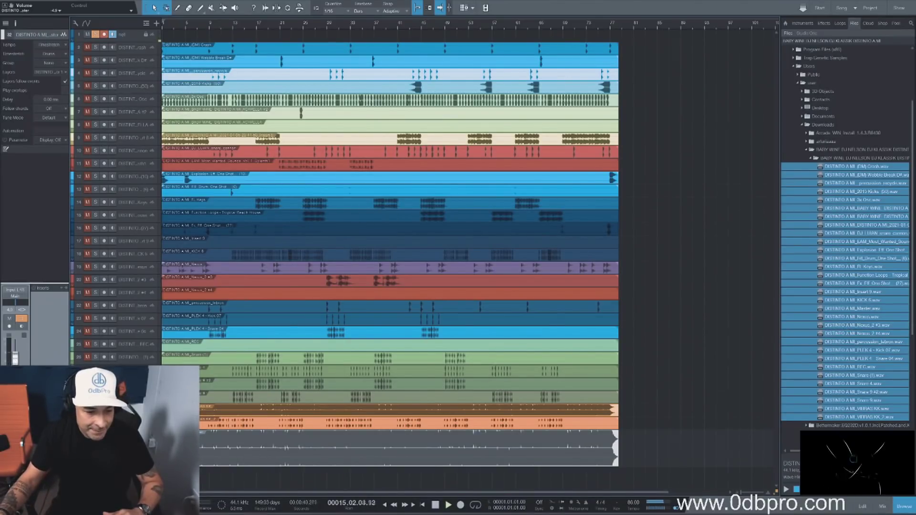
Step: Widen the track list to show longer track names, and clear the solos on the Master track and the first track
drag(161, 481, 200, 481)
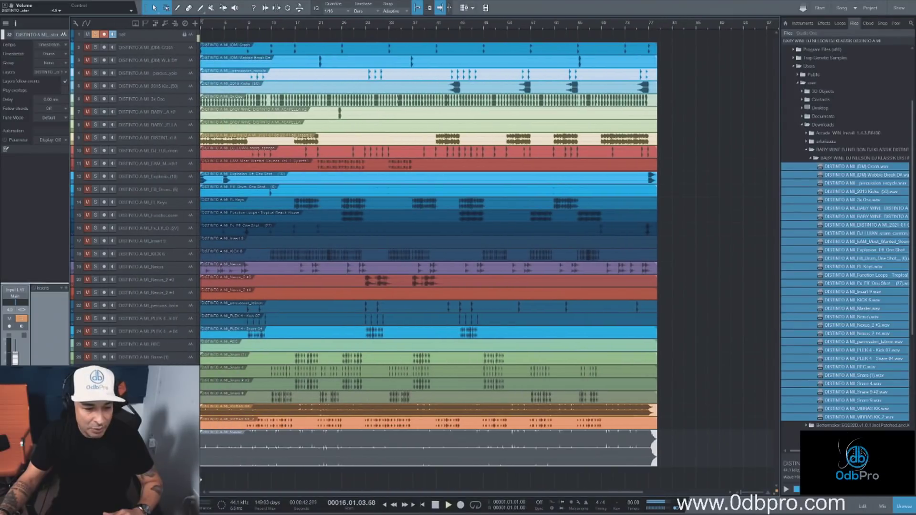
key(s)
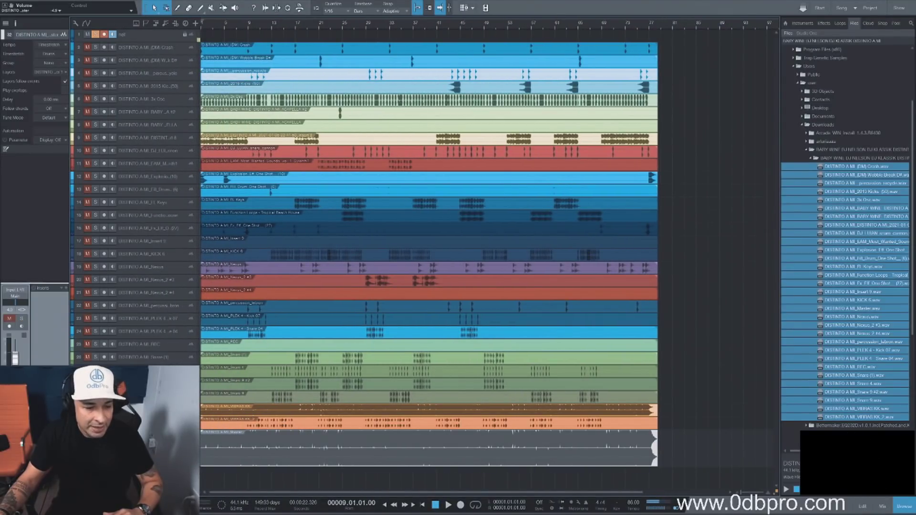
click(95, 35)
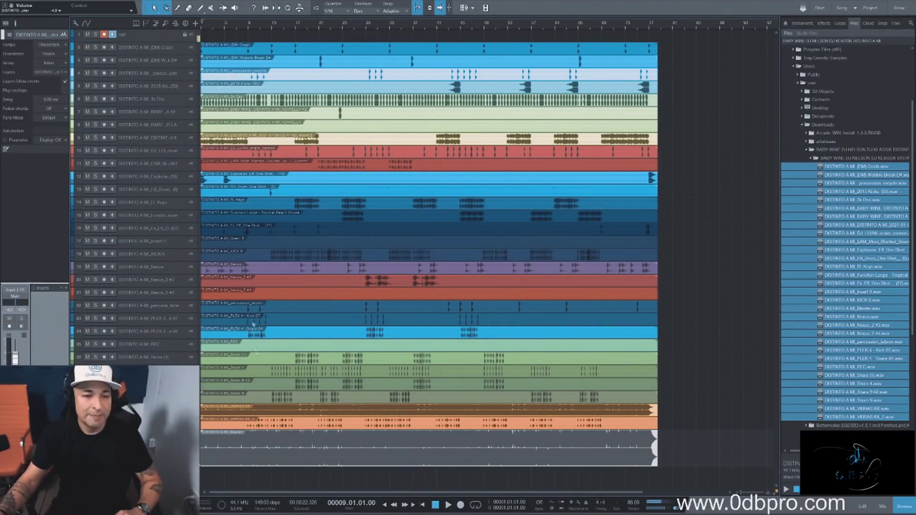
Step: Rename the Crash stem's track to "crash"
click(151, 50)
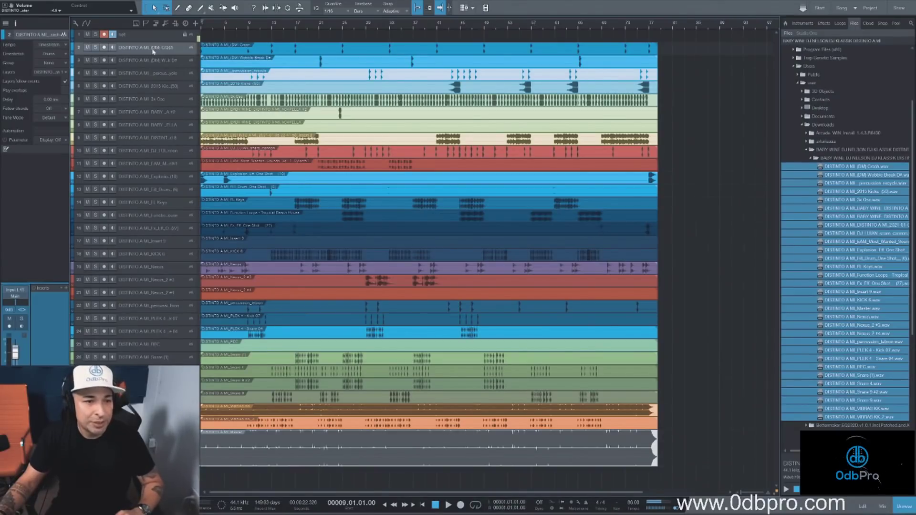
double_click(141, 48)
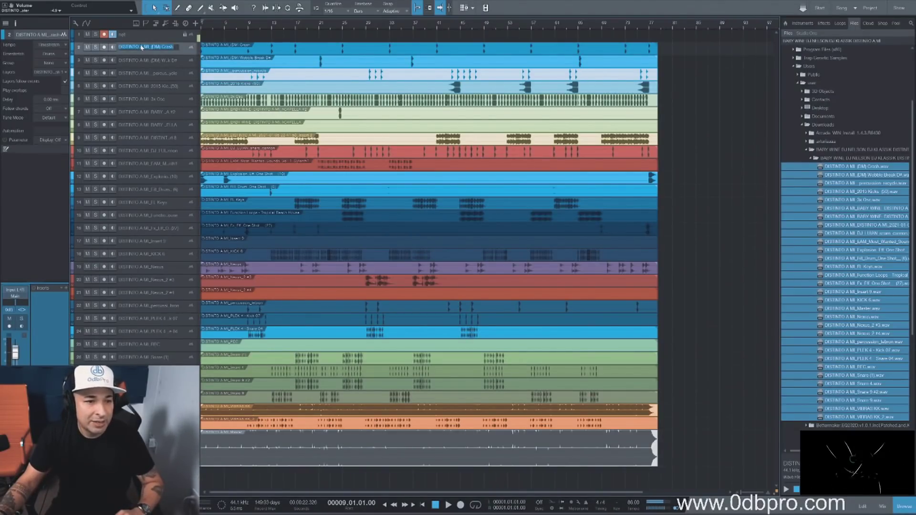
key(BackSpace)
text(cr)
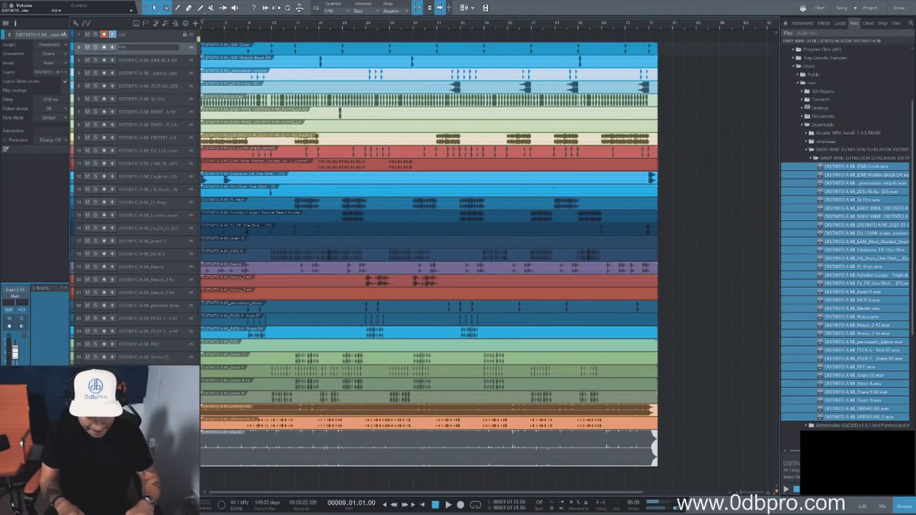
text(ash)
key(Return)
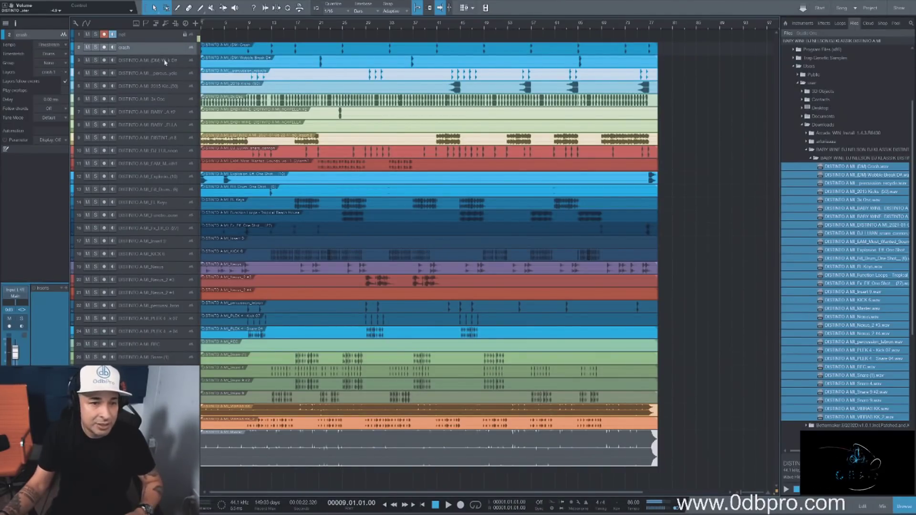
Step: Listen to the Wobble Break track soloed from bar 21, and clear its solo
click(159, 60)
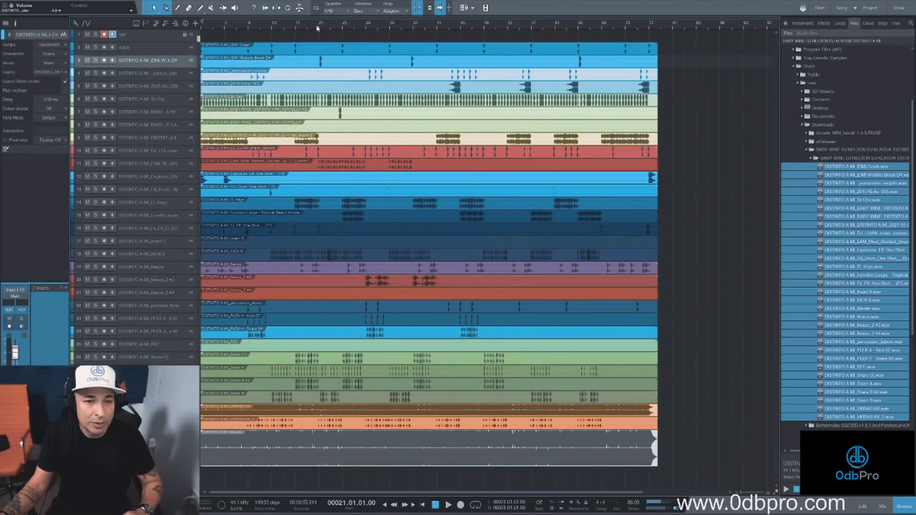
click(95, 60)
key(space)
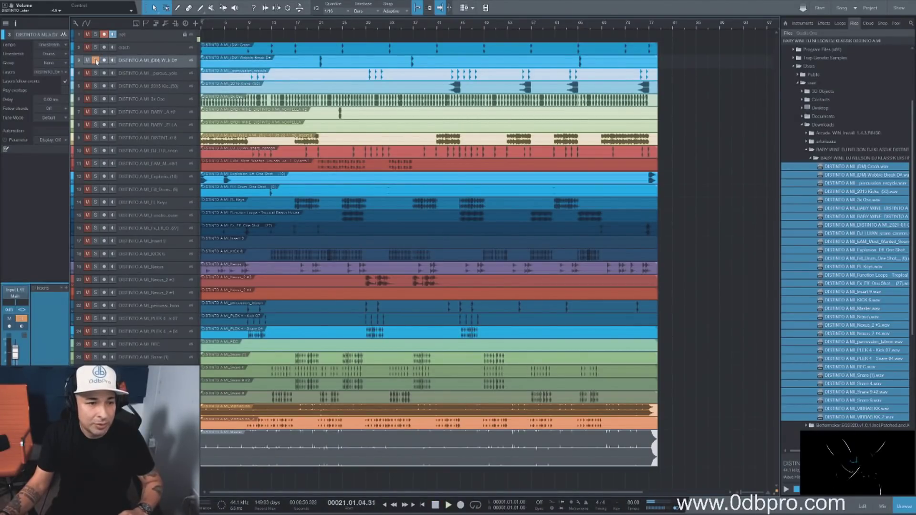
click(95, 60)
key(space)
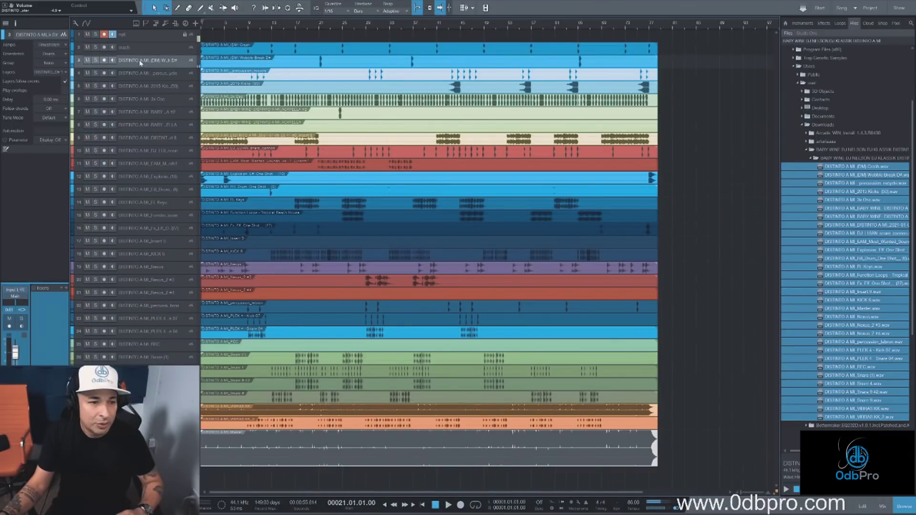
Step: Rename the Wobble Break track to "fx 1"
double_click(141, 61)
text(f)
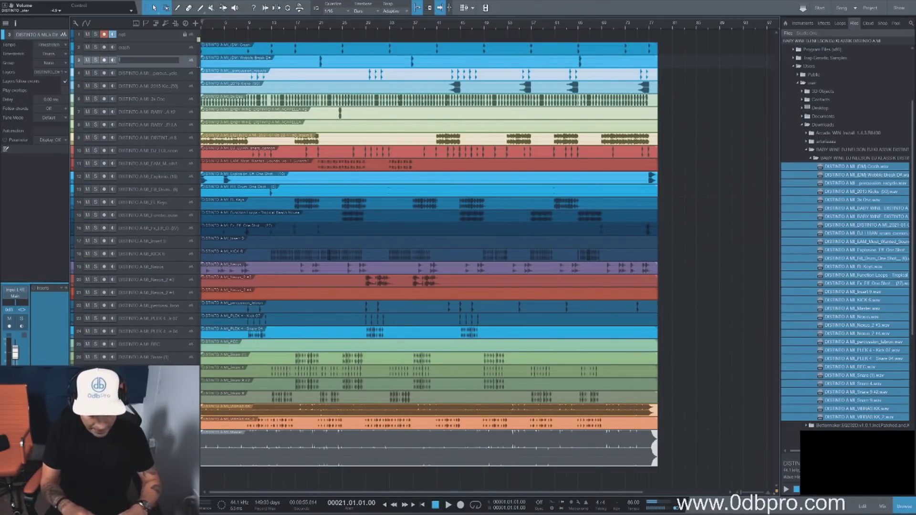
text(x 1)
key(Return)
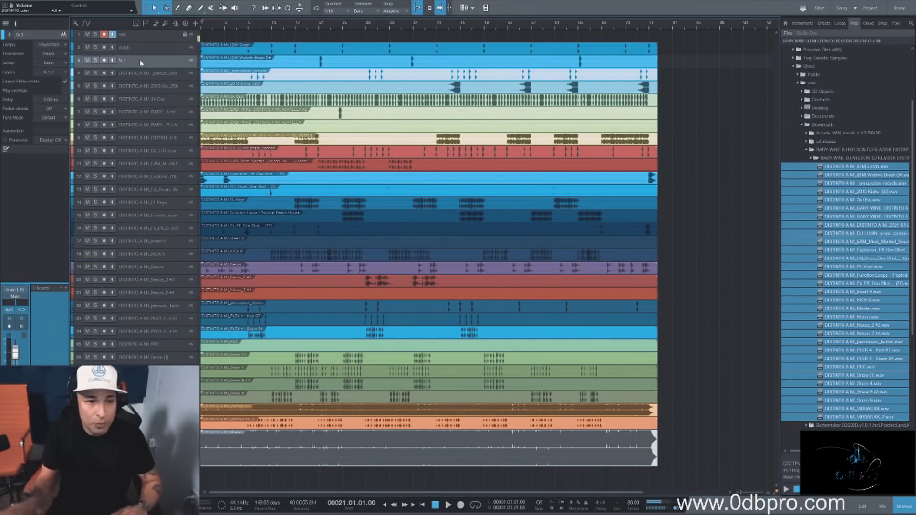
Step: Solo the percussion track below "fx 1" along with the ref track, play from bar 30, and turn off snapping
click(96, 73)
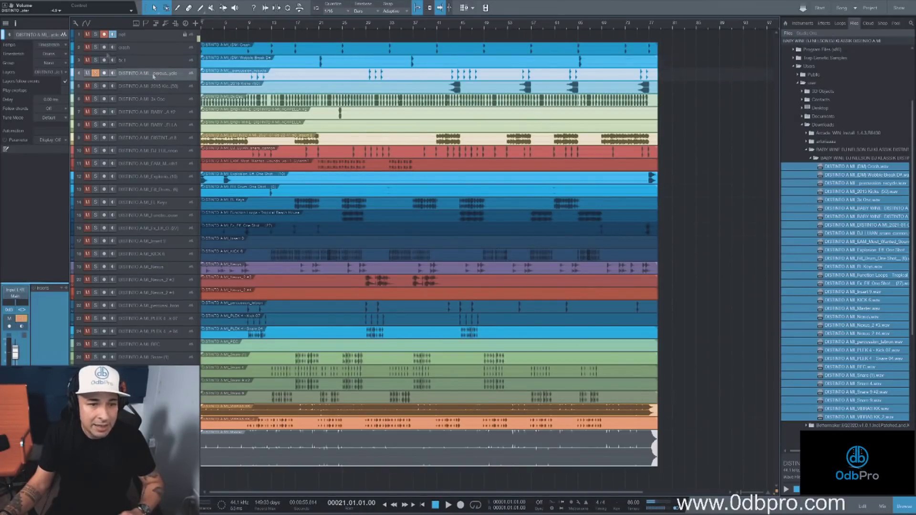
click(94, 34)
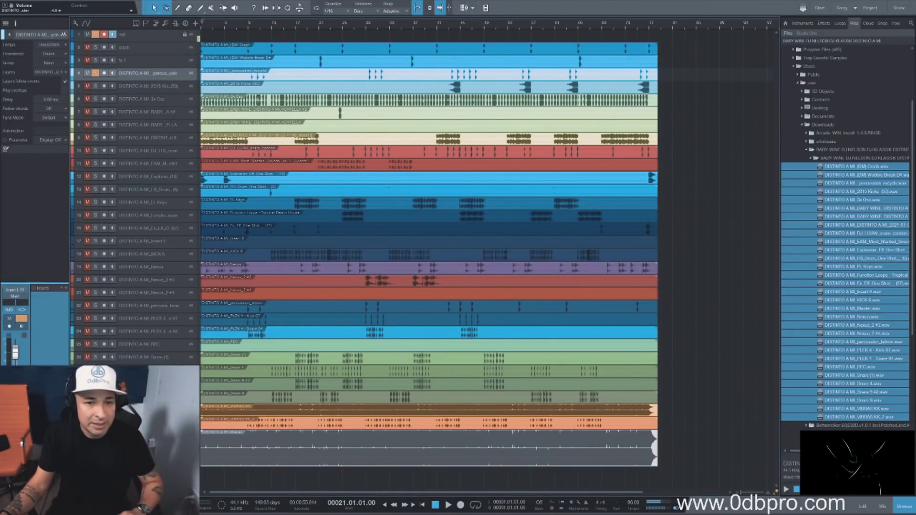
click(371, 28)
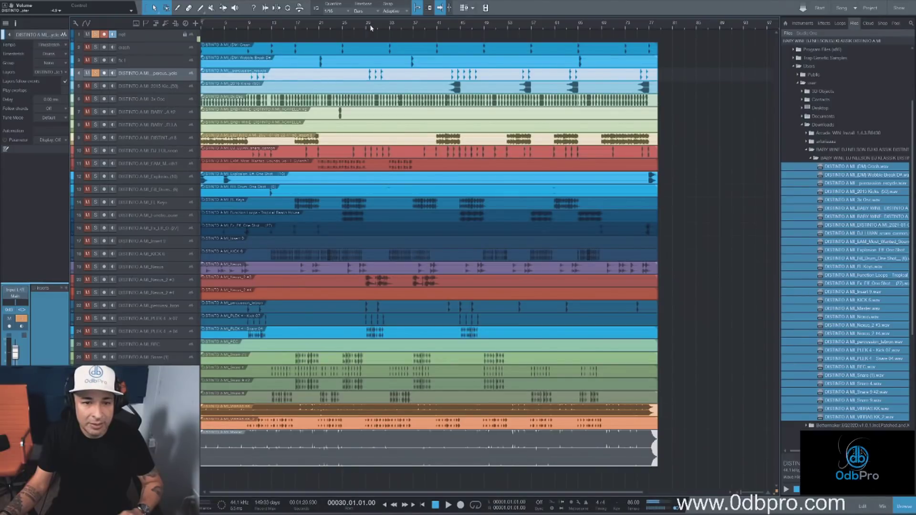
click(418, 8)
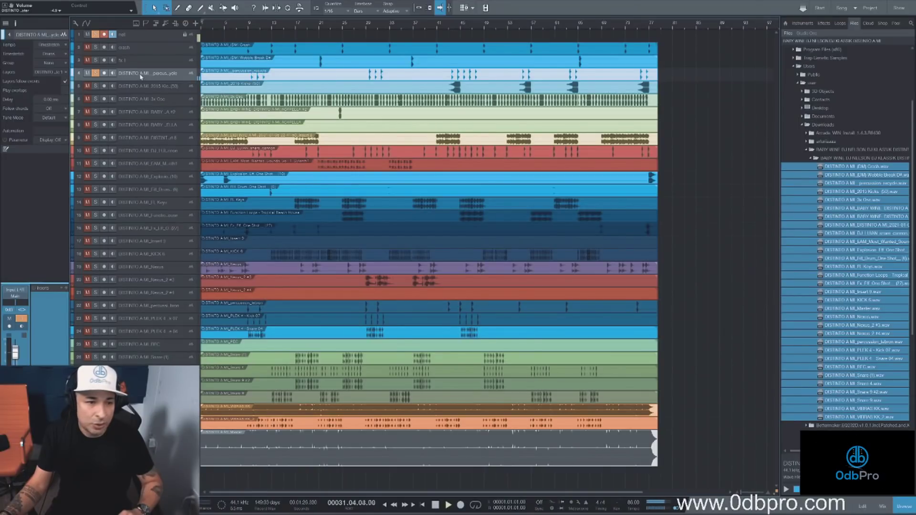
Step: Rename the percussion track below "fx 1" to "fx 2"
double_click(138, 74)
text(fx 2)
key(Return)
Step: Listen to the 2015 Kicks track soloed from about bar 43, and rename it to "kick redoble"
click(454, 28)
key(space)
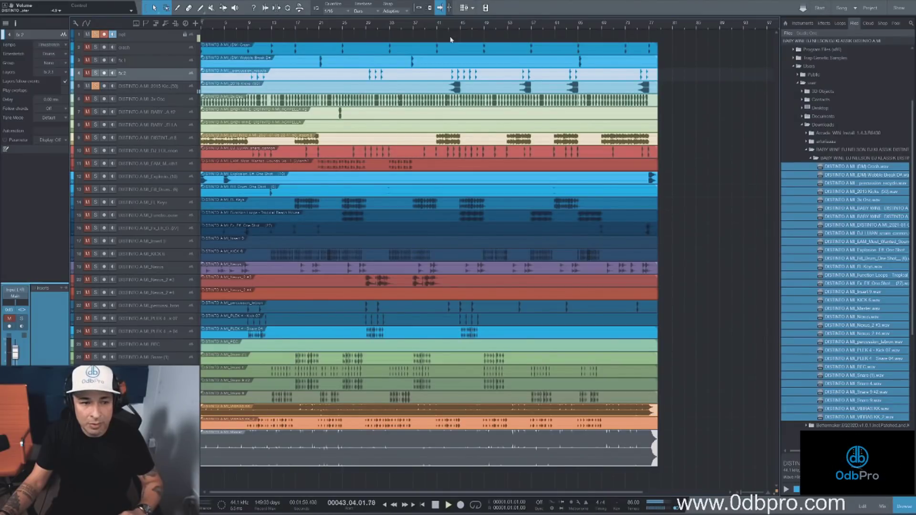
double_click(141, 87)
text(kick rodoble)
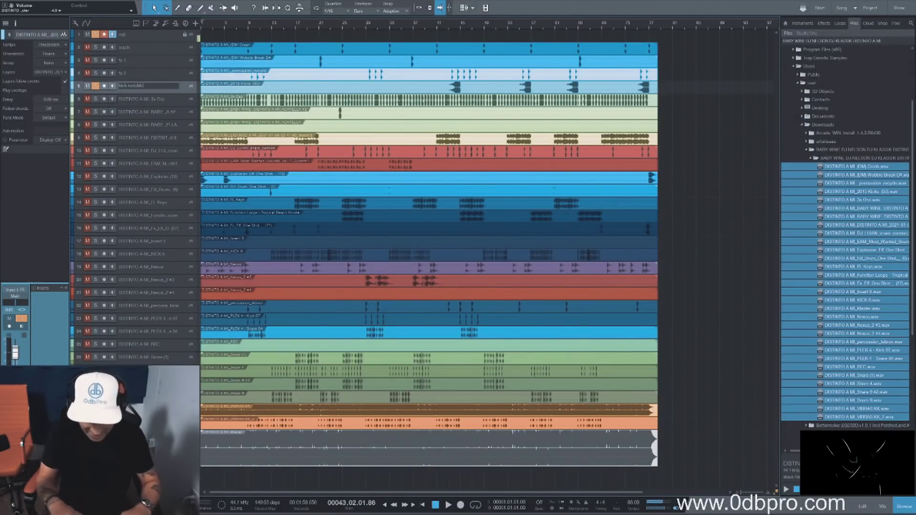
key(Return)
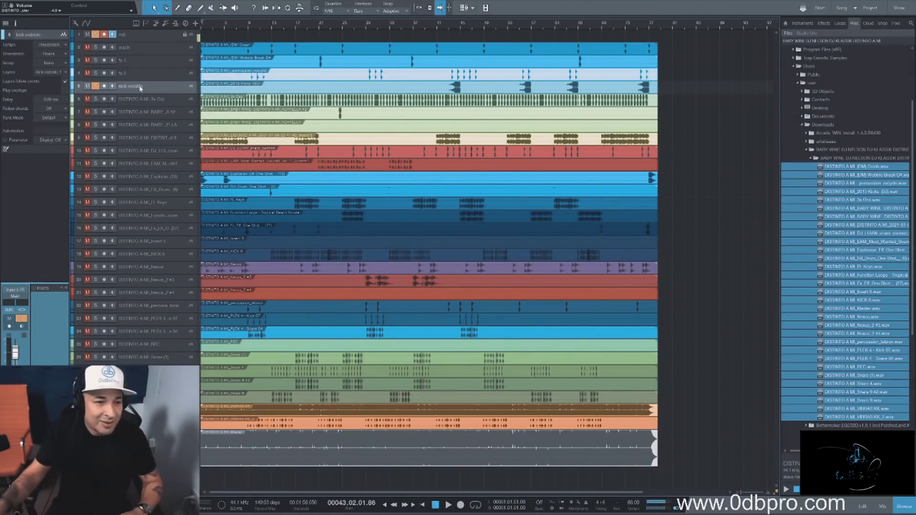
Step: Clear the kick redoble solo, listen to the 3x Osc track soloed from about bar 7, and rename it to "bassline"
click(95, 86)
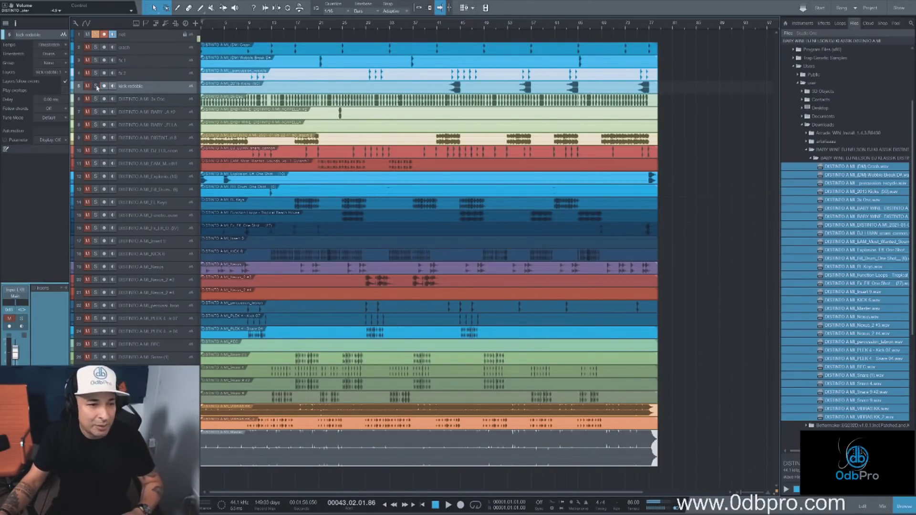
click(237, 27)
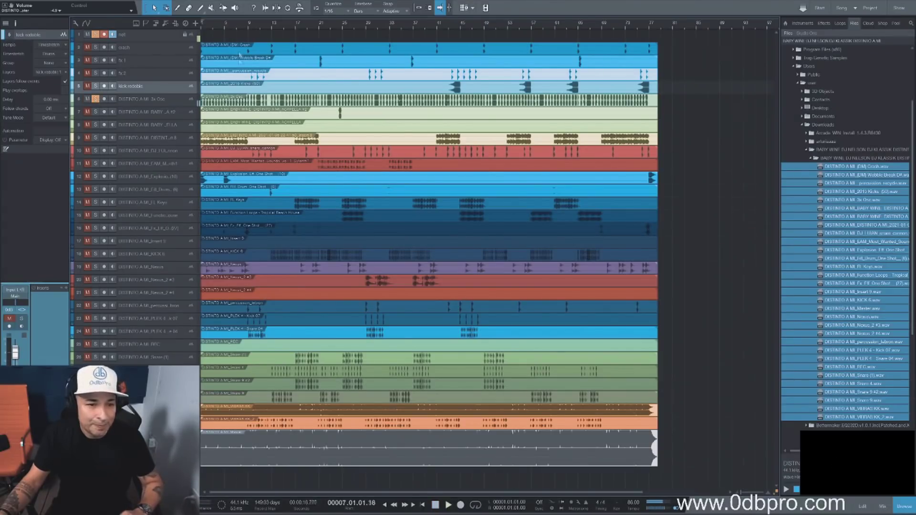
double_click(139, 99)
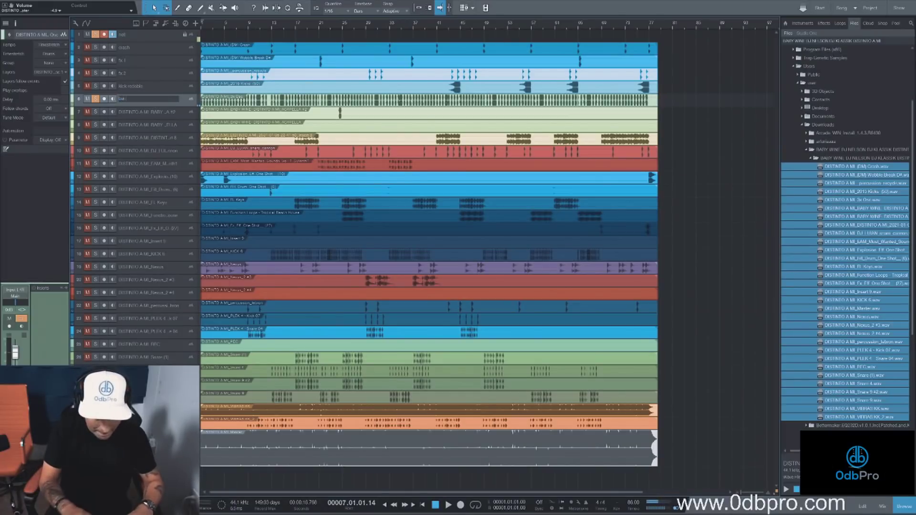
text(bassline)
key(Return)
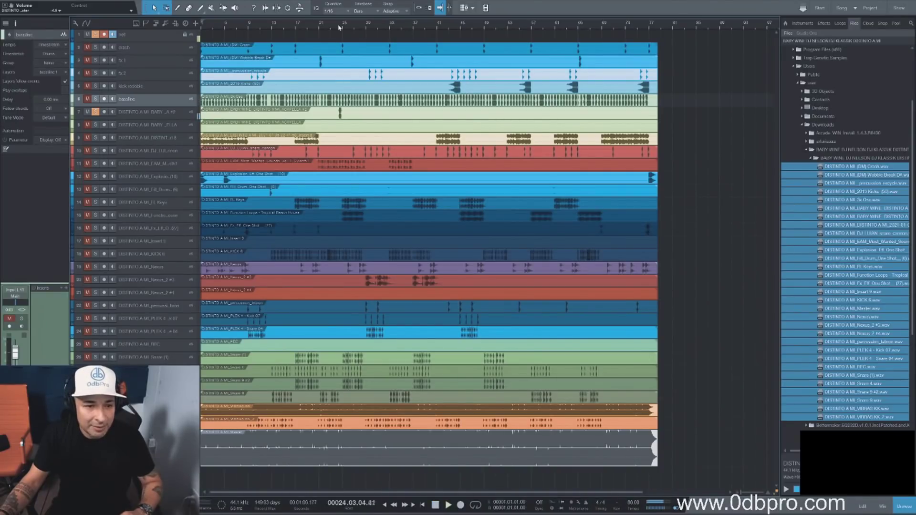
Step: Rename the track directly below "bassline" to "vocal sampl"
double_click(128, 114)
text(v)
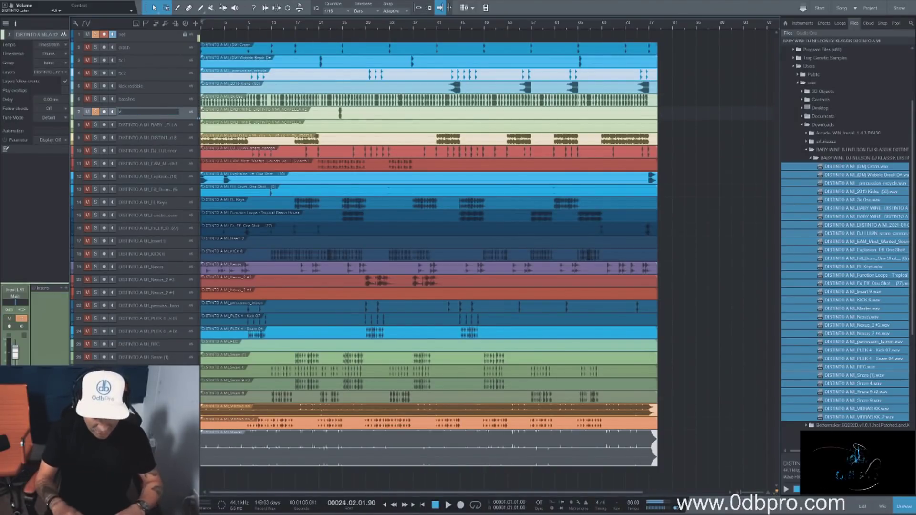
text(oxal sampl)
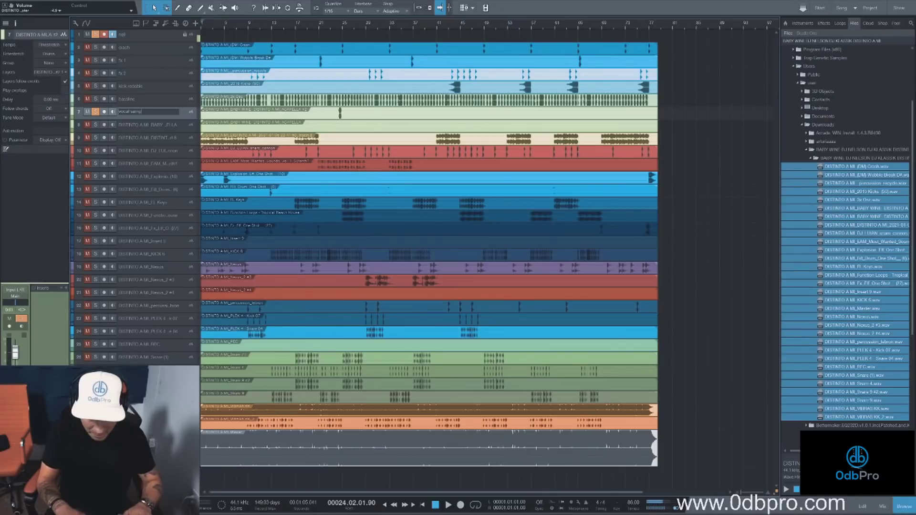
key(Return)
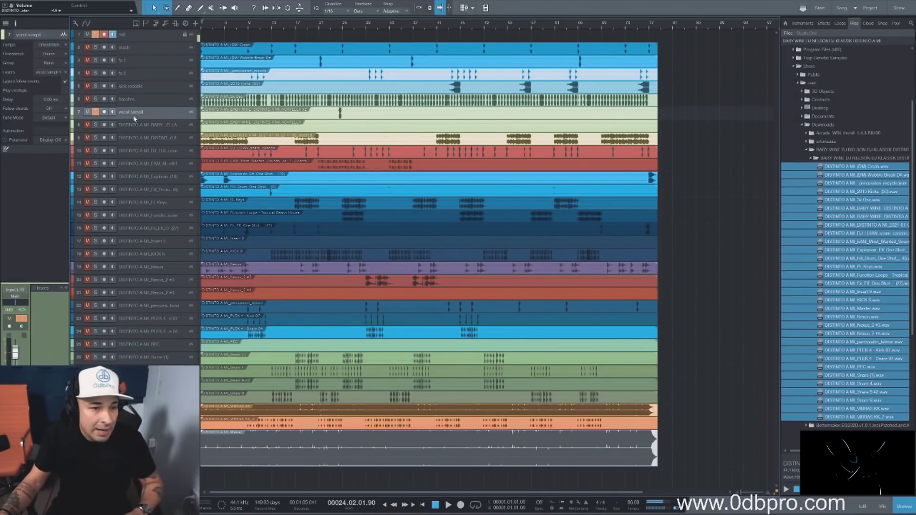
Step: Clear the vocal sampl solo, check the track directly below it, and remove that empty track from the song
click(97, 112)
click(95, 124)
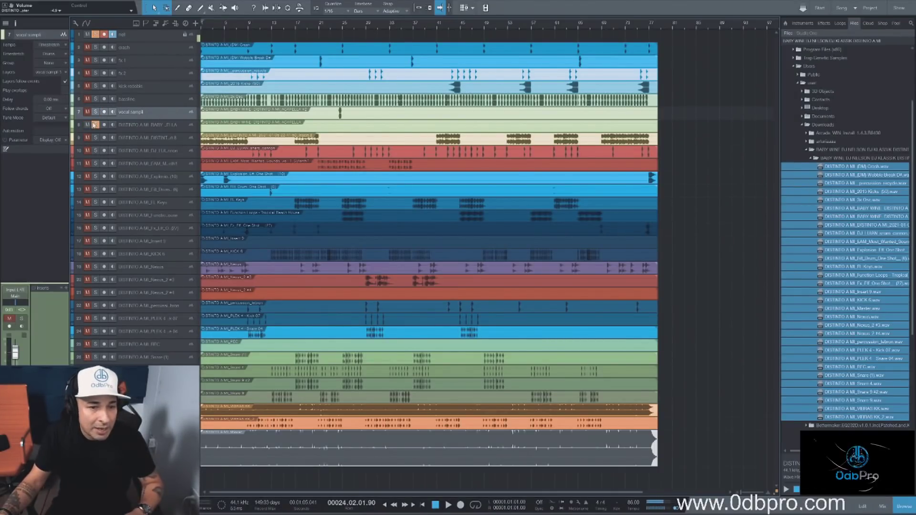
click(155, 125)
mouse_move(152, 132)
mouse_down()
mouse_move(152, 155)
mouse_move(158, 142)
mouse_up()
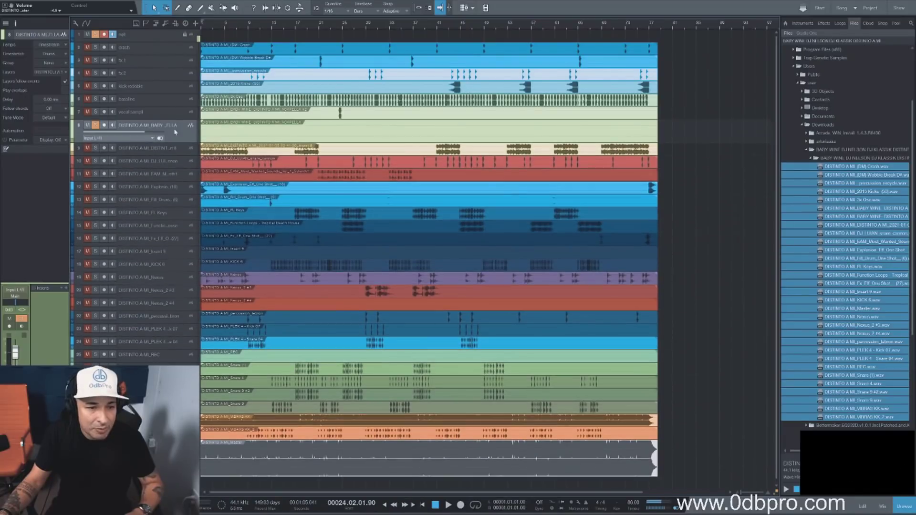
key(shift+t)
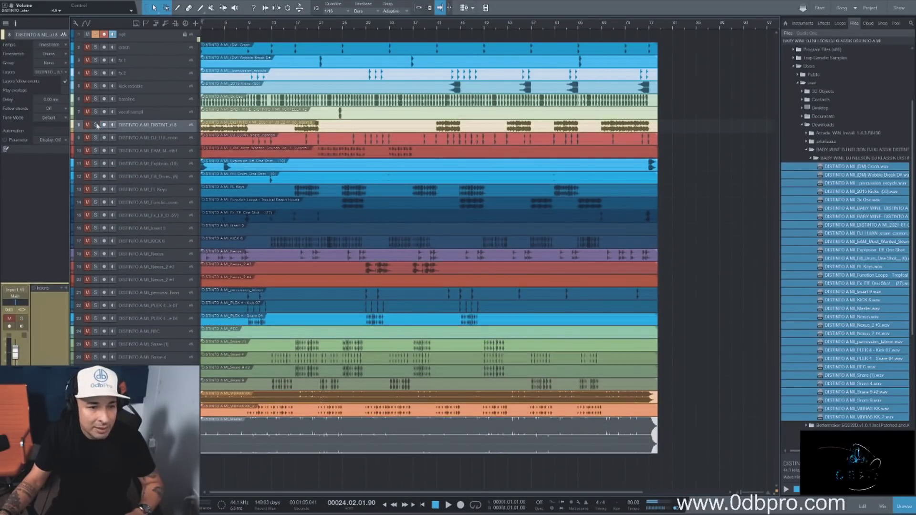
Step: Listen to the track below "vocal sampl" soloed from about bar 4, and rename it to "pads"
click(96, 124)
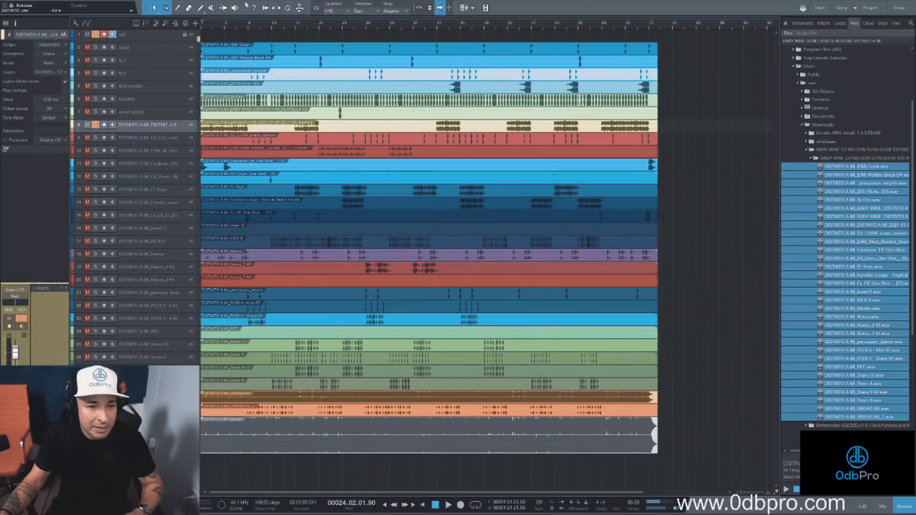
key(space)
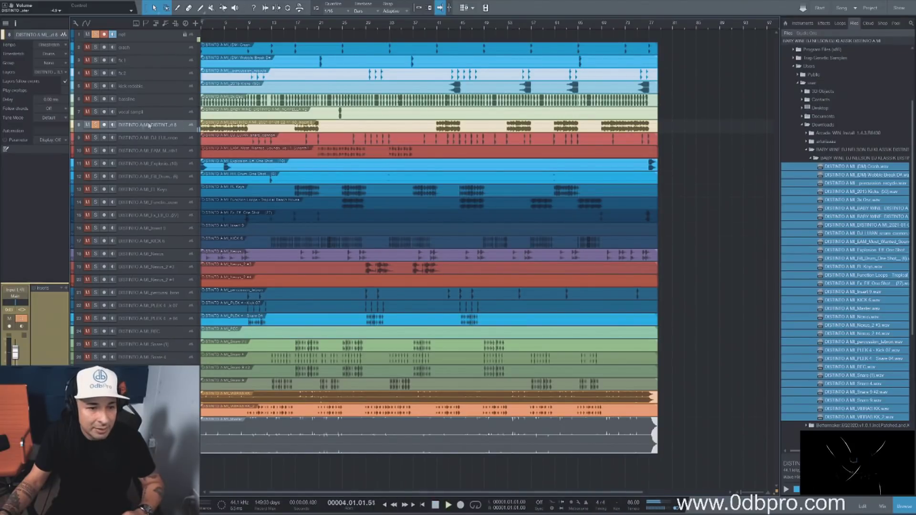
double_click(139, 125)
text(pads)
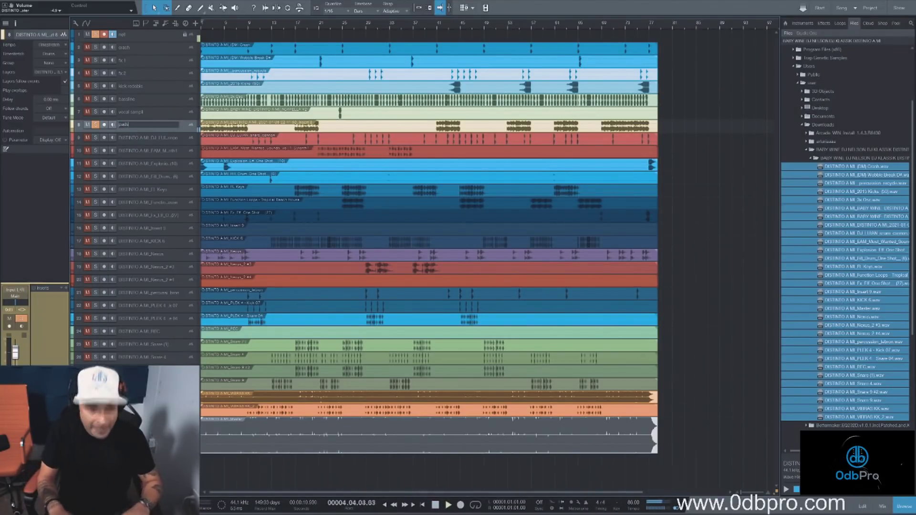
key(Return)
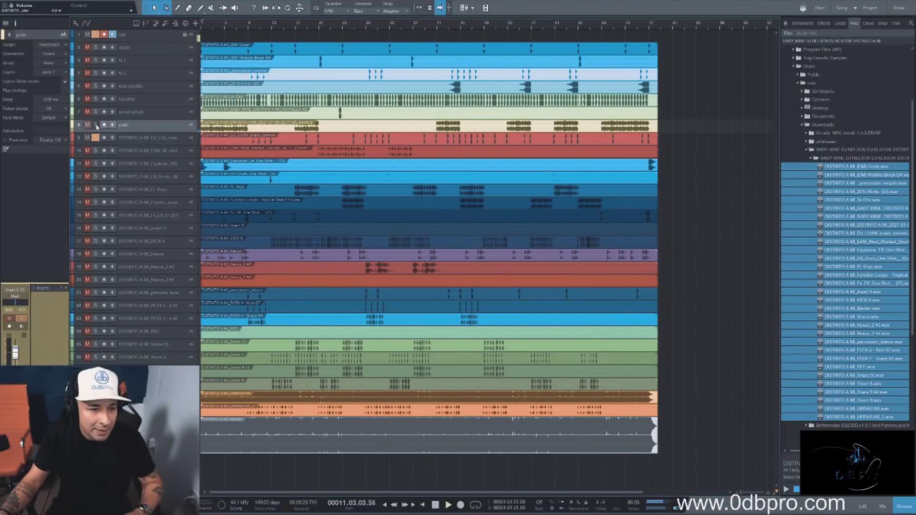
Step: Rename the snare cannon track to "snare 2"
double_click(144, 138)
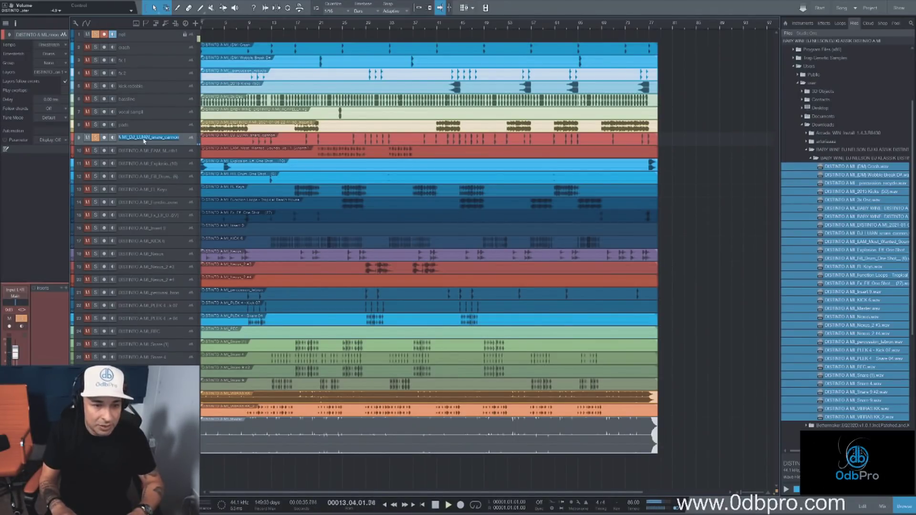
text(s)
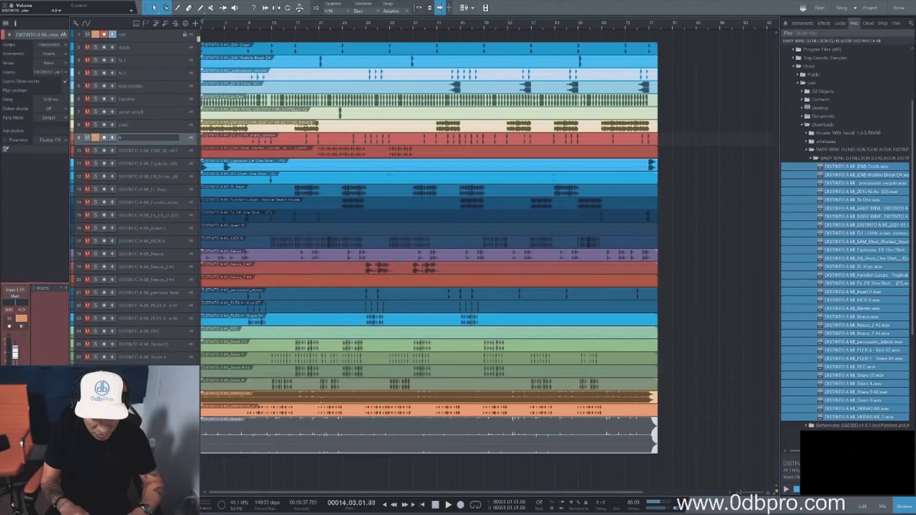
text(nare 2)
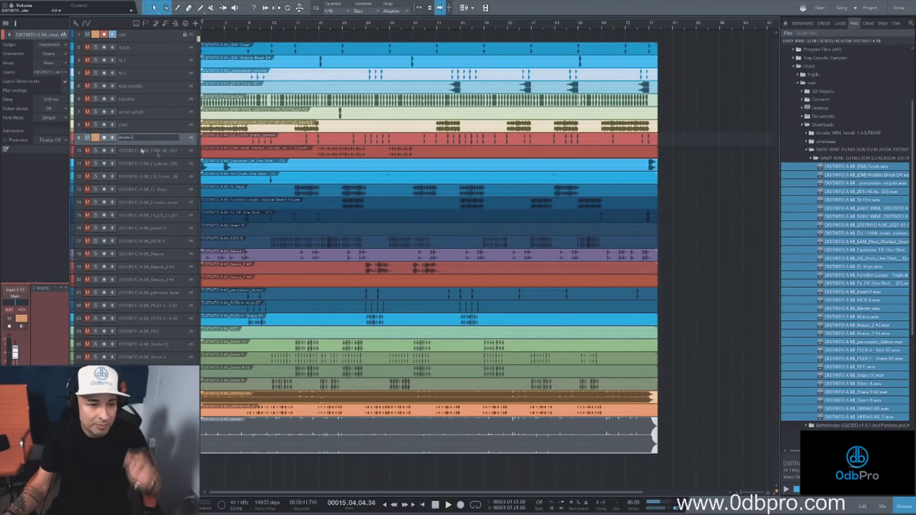
key(Return)
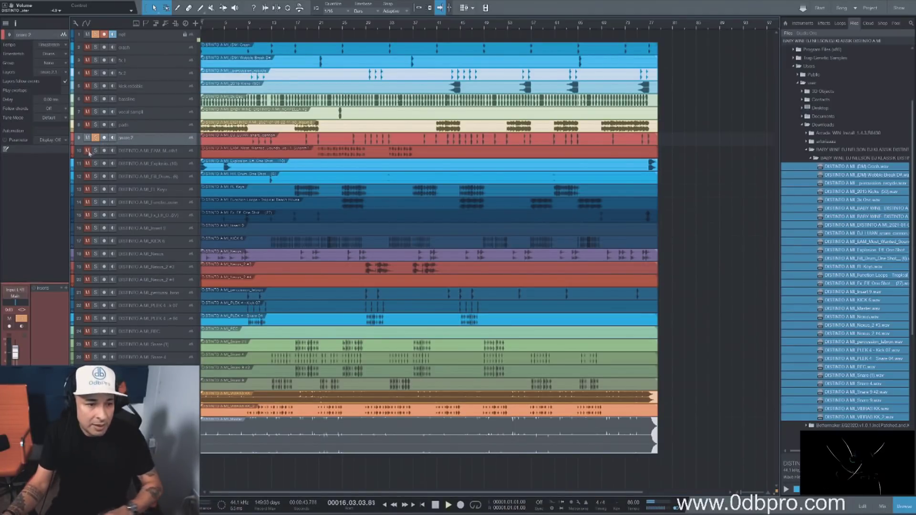
Step: Move the solo from "snare 2" to the track below, listen from about bar 22, and rename that track to "pluk"
click(95, 138)
click(95, 151)
key(space)
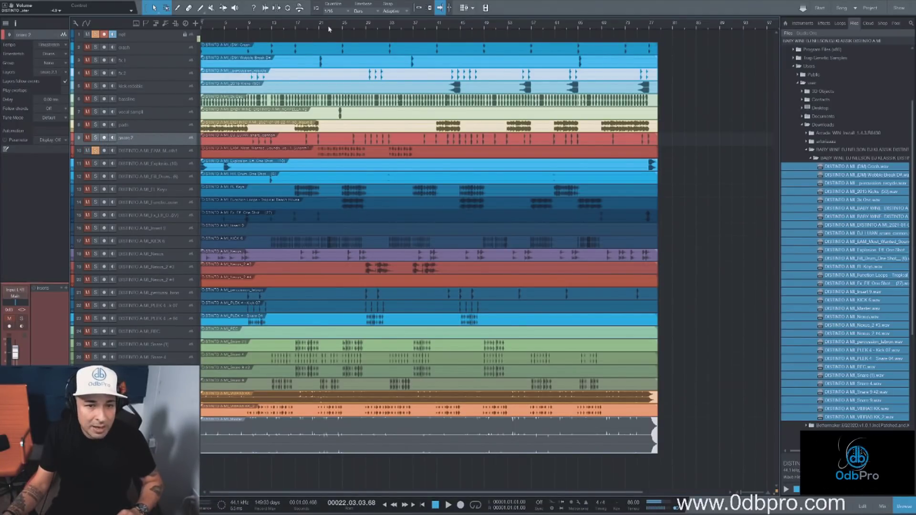
double_click(143, 152)
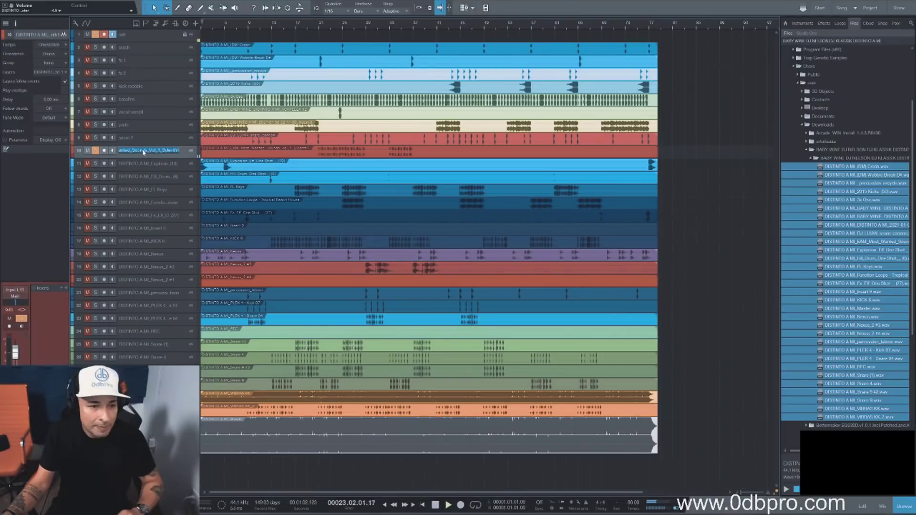
text(pklk)
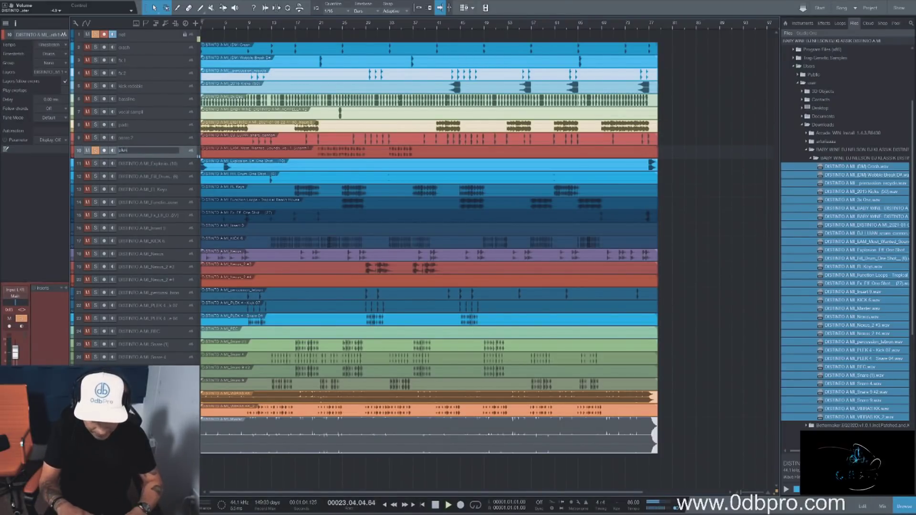
key(Return)
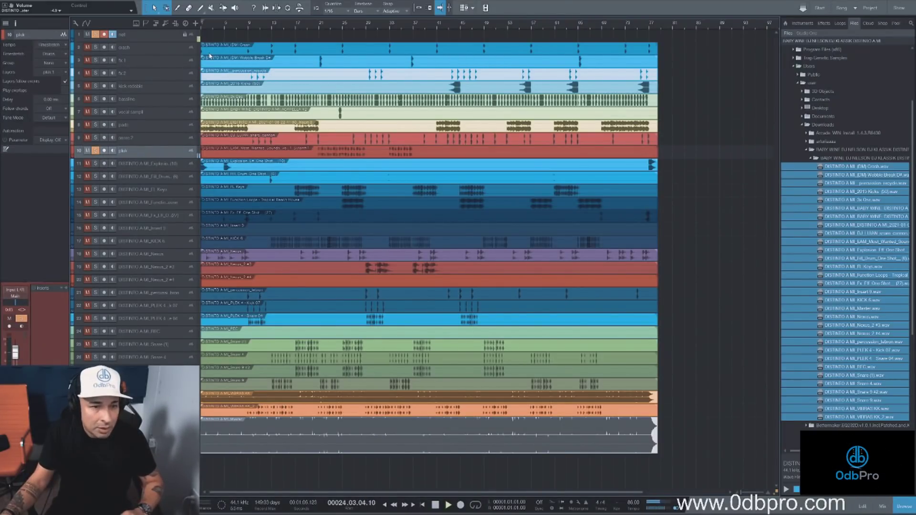
Step: Move the solo from "pluk" to the Explosion one-shot track, listen from bar 1, and rename that track to "explosion fx"
key(space)
click(96, 151)
click(96, 163)
key(space)
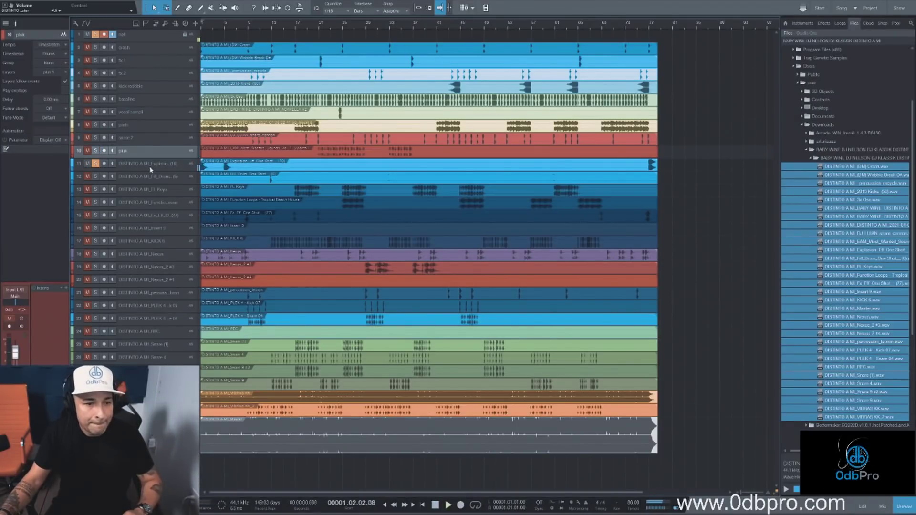
key(space)
double_click(150, 164)
text(explosion fx)
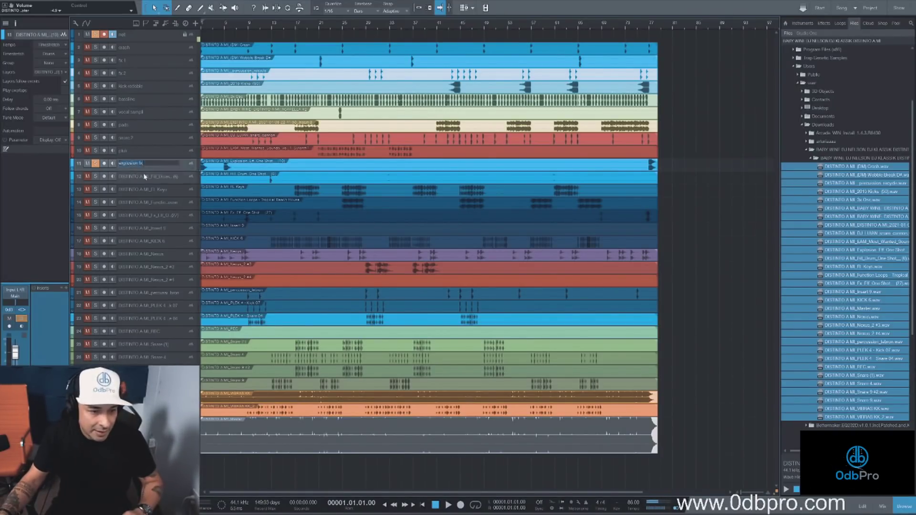
click(109, 172)
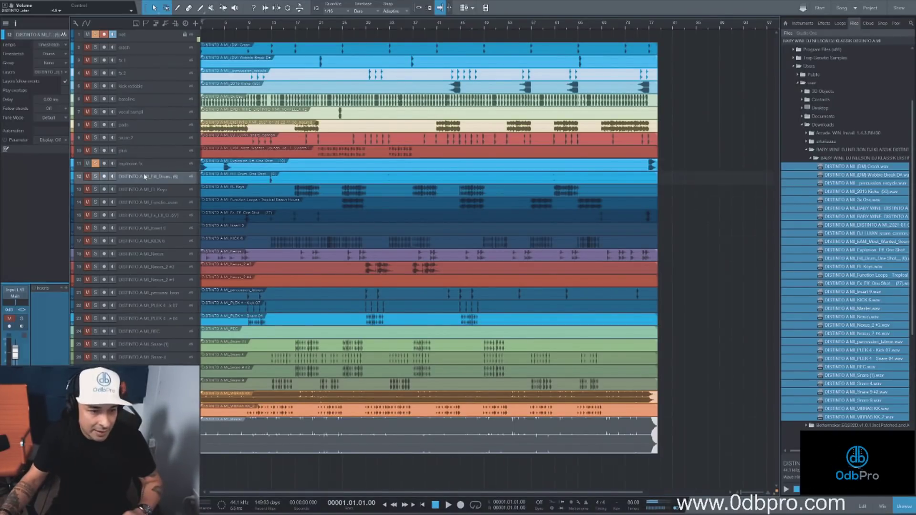
Step: Solo the Fill Drum one-shot track, listen from about bar 12, and rename the track to "redoble del timbal"
click(95, 177)
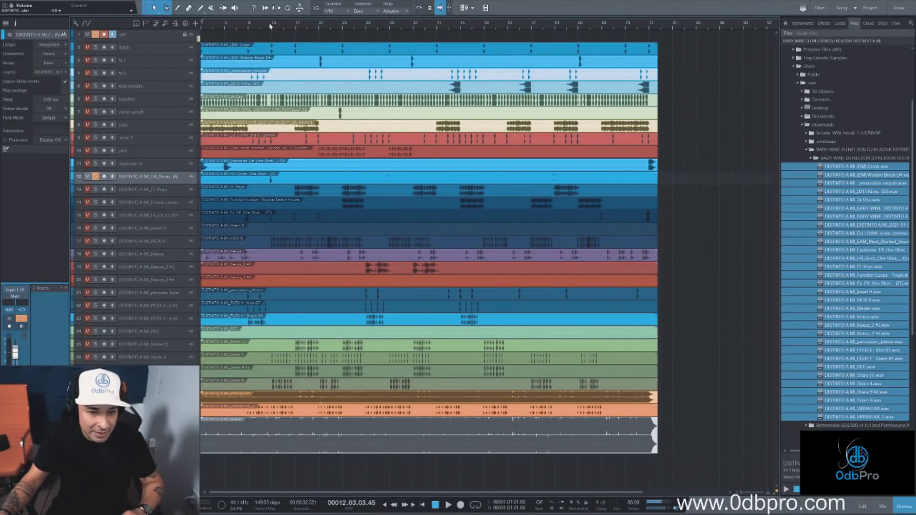
double_click(141, 177)
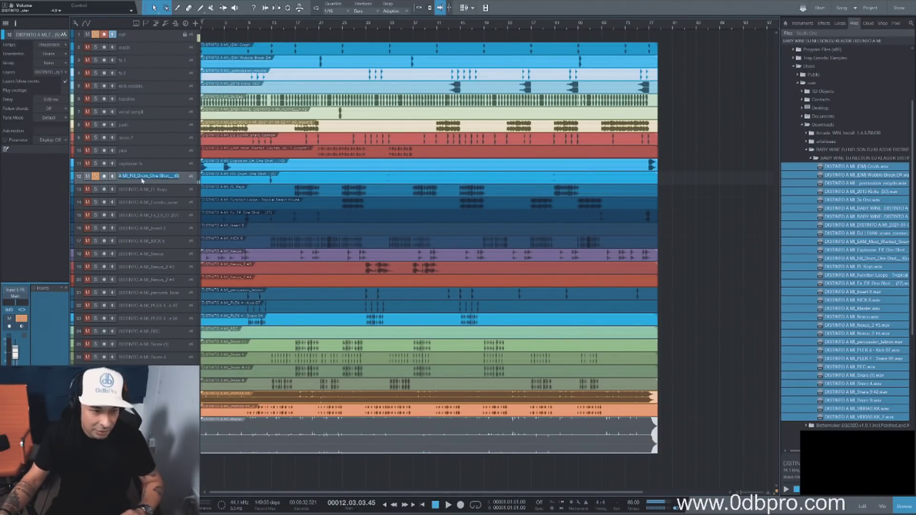
text(radioble)
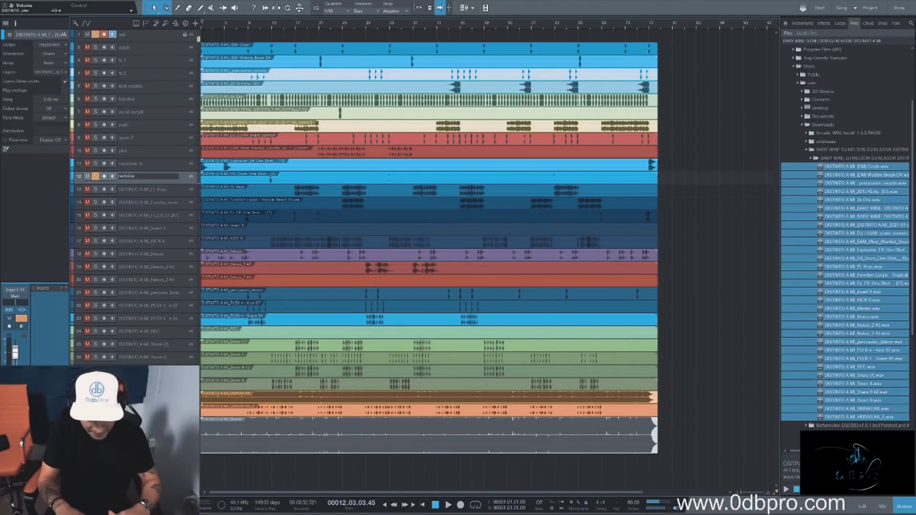
text( del timbal)
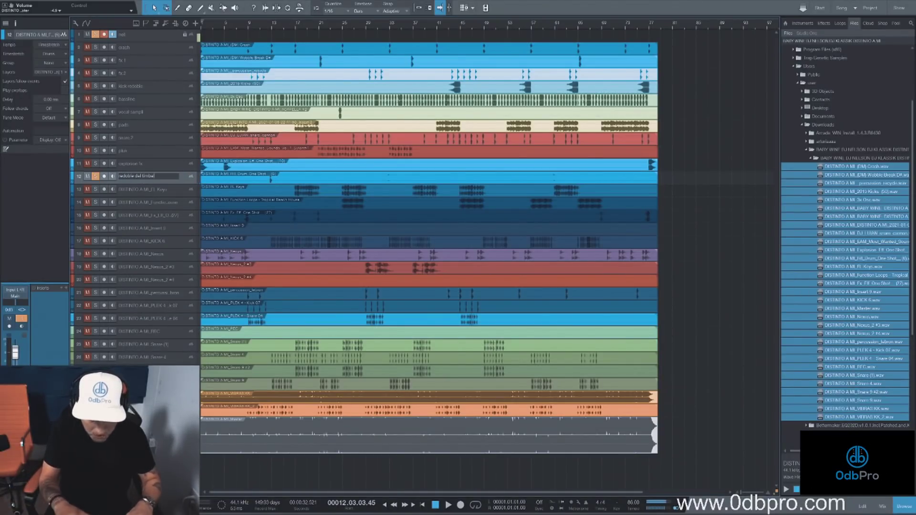
key(Return)
Step: Move the solo from "redoble del timbal" to the FL Keys track, listen from about bar 17, and rename that track to "pluk 2"
click(87, 177)
click(96, 177)
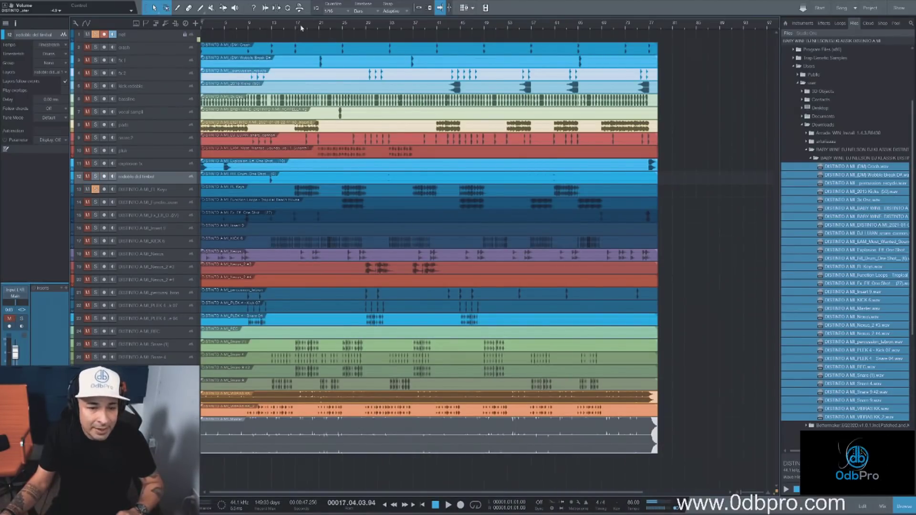
key(space)
double_click(142, 190)
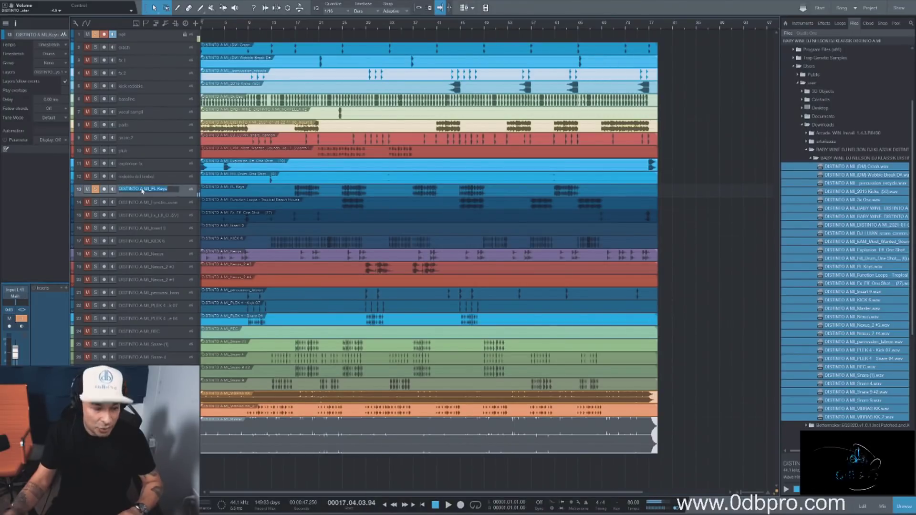
text(piluk 2)
key(Return)
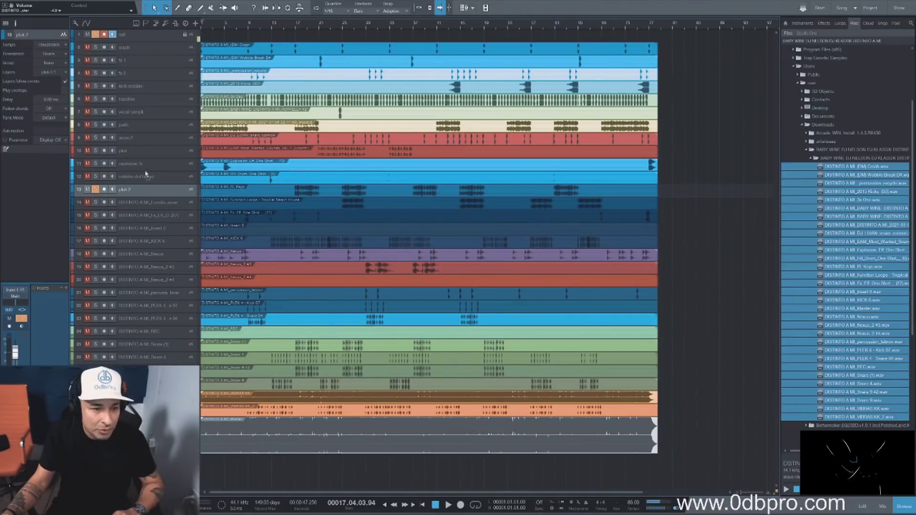
Step: Move "pluk 2" directly below "pluk" and colour both tracks orange
drag(147, 157, 152, 157)
click(162, 152)
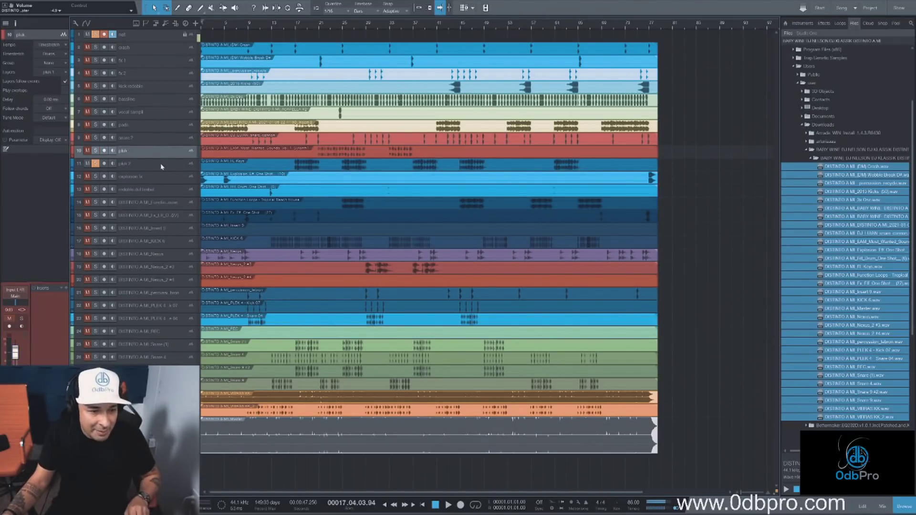
shift+click(144, 163)
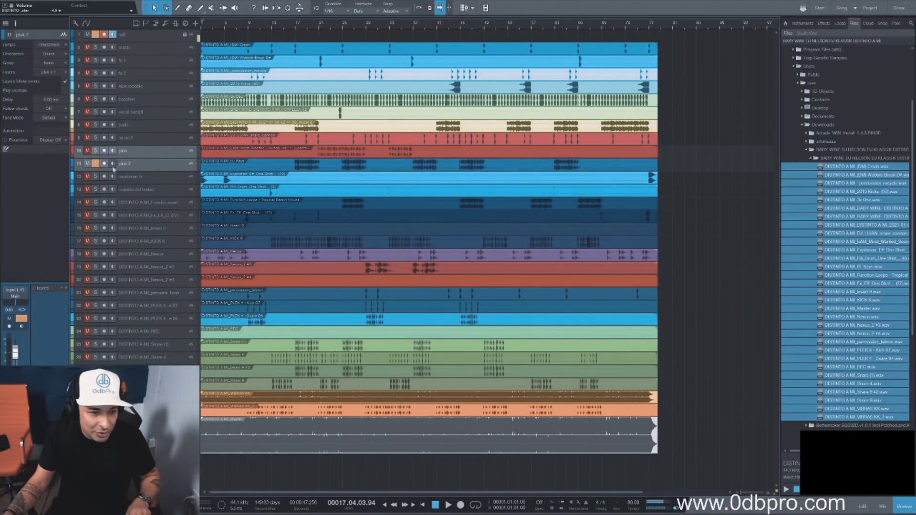
scroll(73, 151, up, 6)
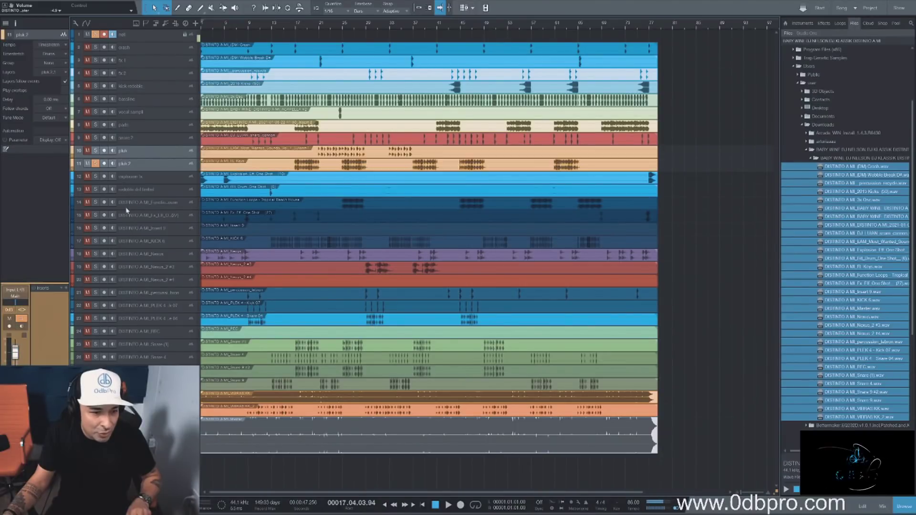
Step: Clear the solos on the two pluk tracks and listen to the Function Loops track soloed from about bar 24
click(96, 150)
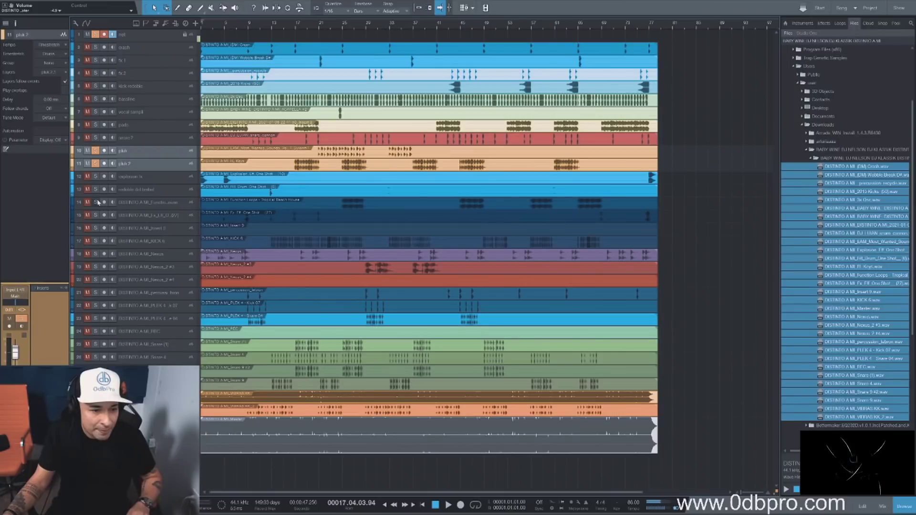
click(97, 164)
click(97, 164)
click(136, 203)
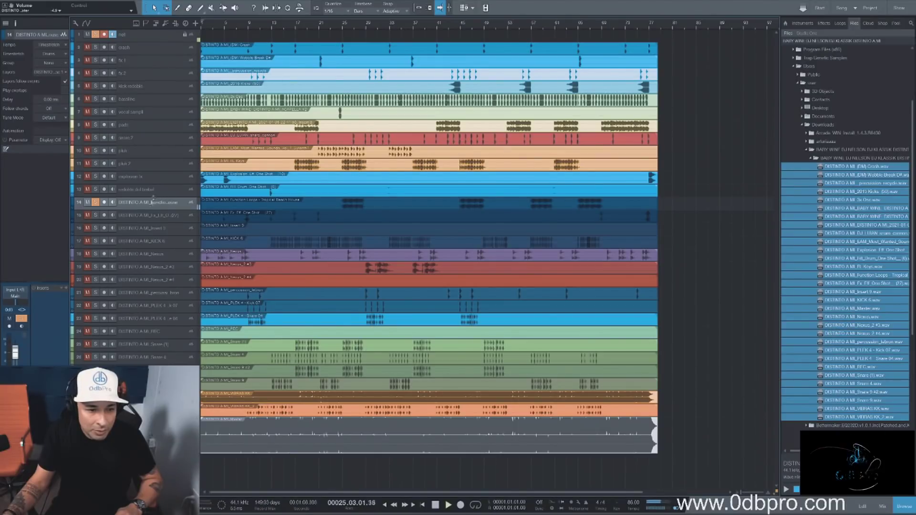
Step: Rename the Function Loops track to "synth 1" and move it directly below "pluk 2"
double_click(148, 203)
text(synth)
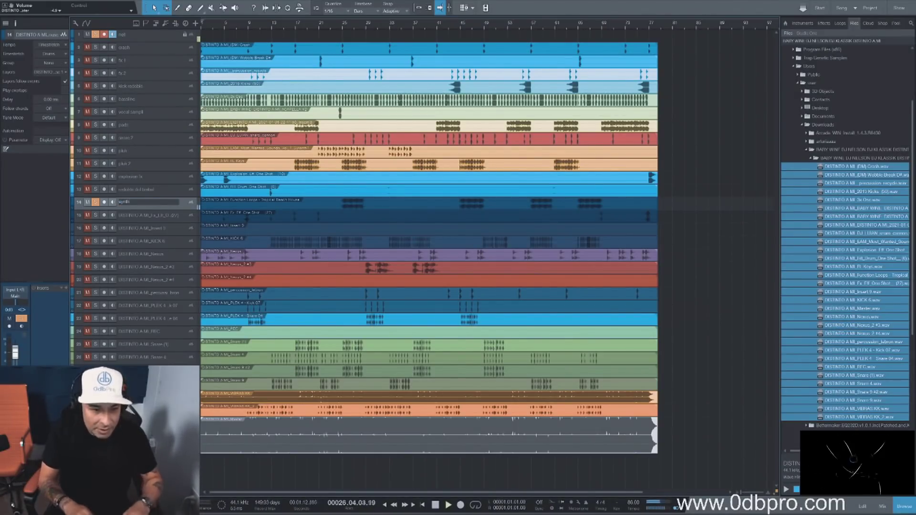
text( 1)
key(Return)
key(space)
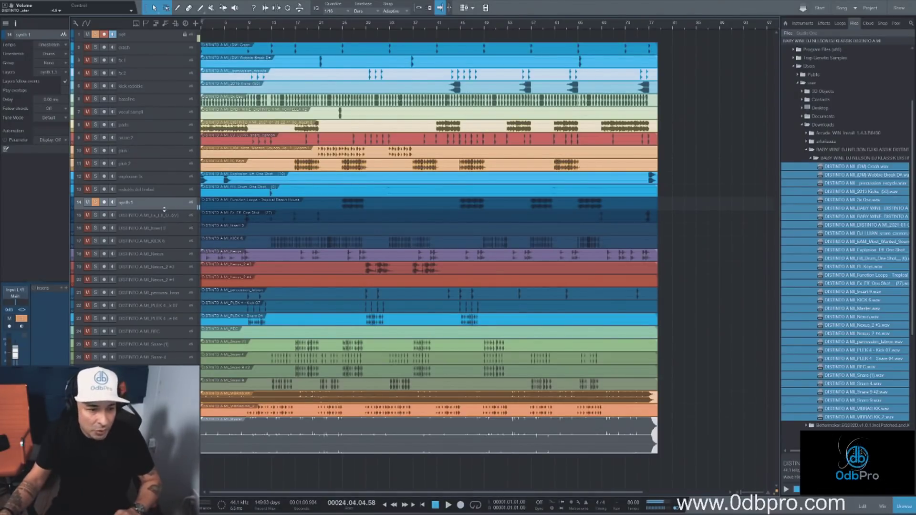
drag(163, 177, 162, 174)
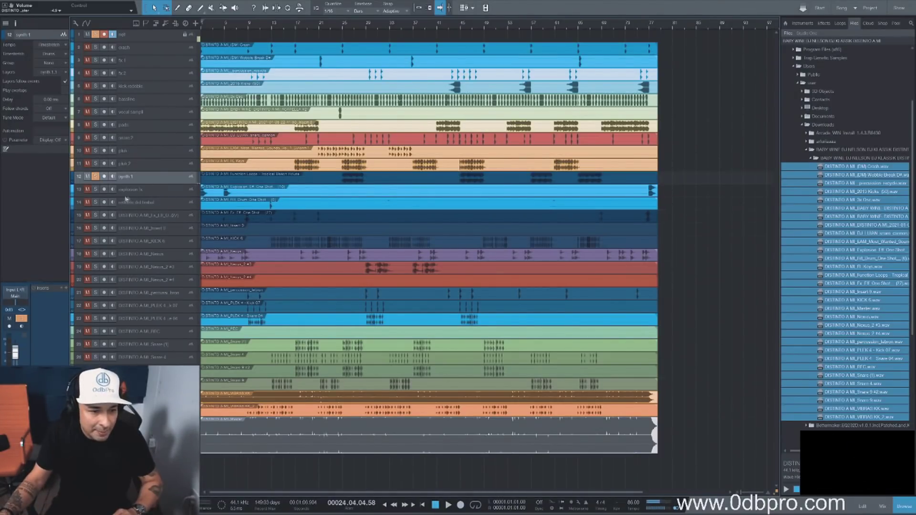
Step: Move the solo from "synth 1" to the FX one-shot track below "redoble del timbal", listen from about bar 7, and rename it to "fx 3"
click(97, 177)
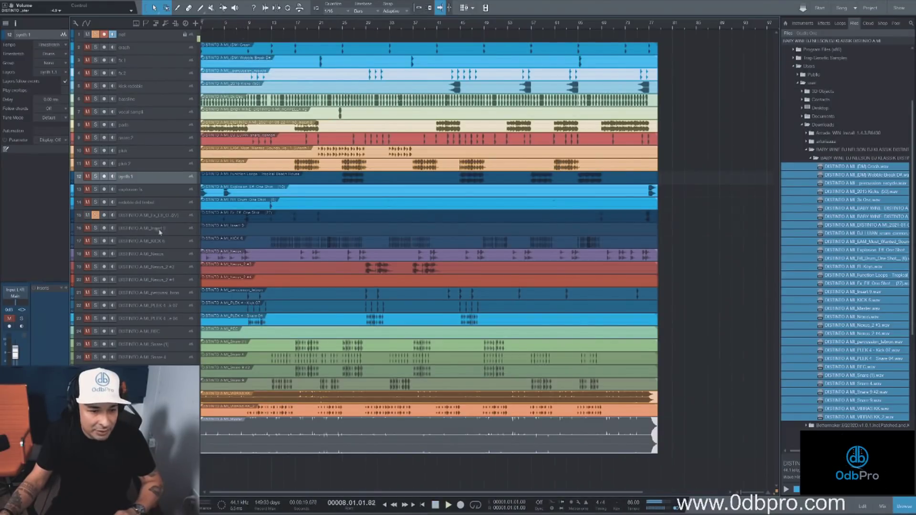
double_click(153, 215)
text(fx 3)
key(Return)
key(space)
Step: Move the solo from "fx 3" to the Insert track below, enlarge it to check for audio, and delete the empty track
click(95, 216)
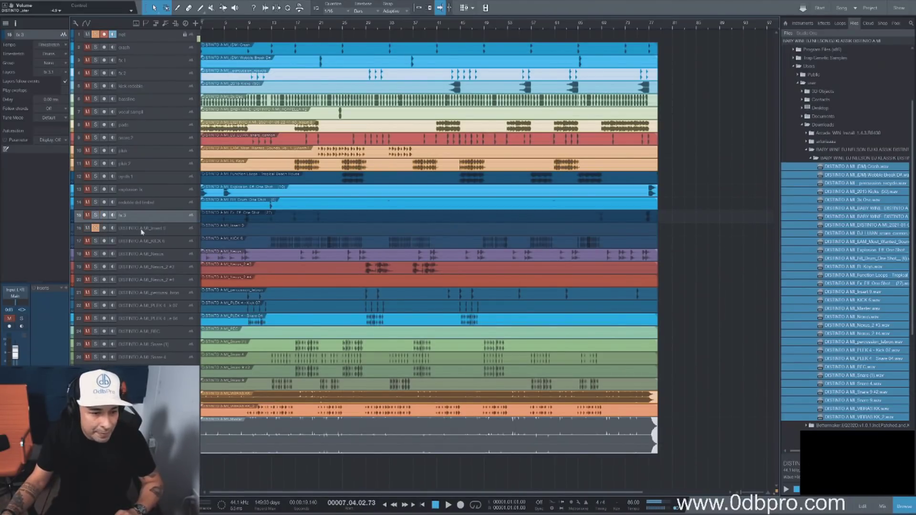
click(142, 231)
drag(152, 236, 151, 251)
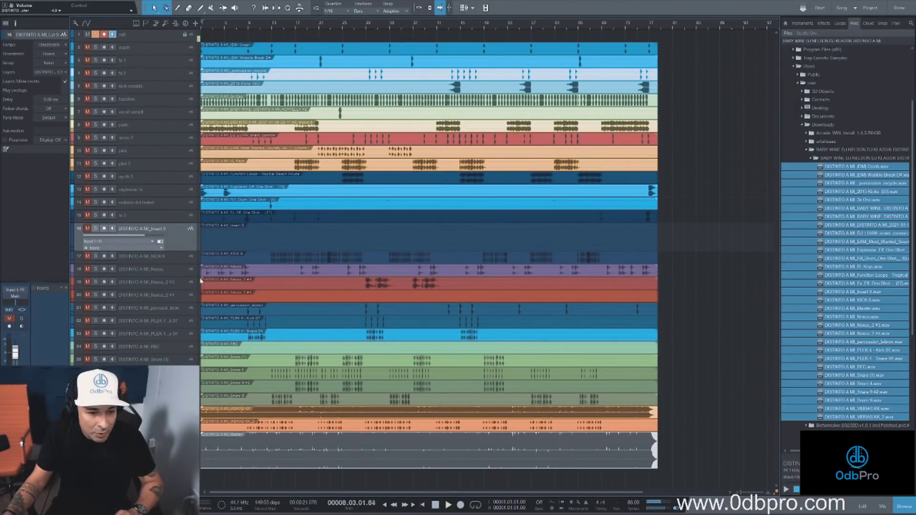
key(Delete)
key(space)
Step: Solo the KICK track below "fx 3", listen from about bar 14, and rename it to "kick main"
click(96, 228)
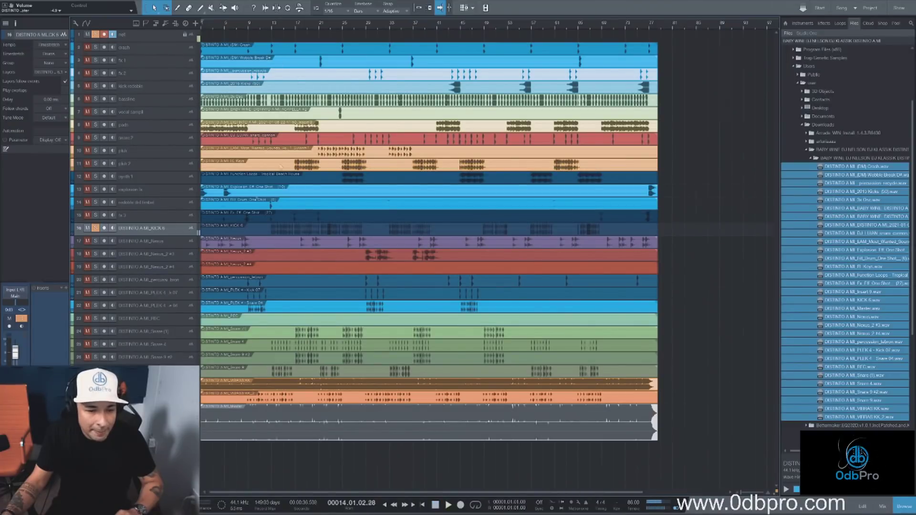
double_click(144, 229)
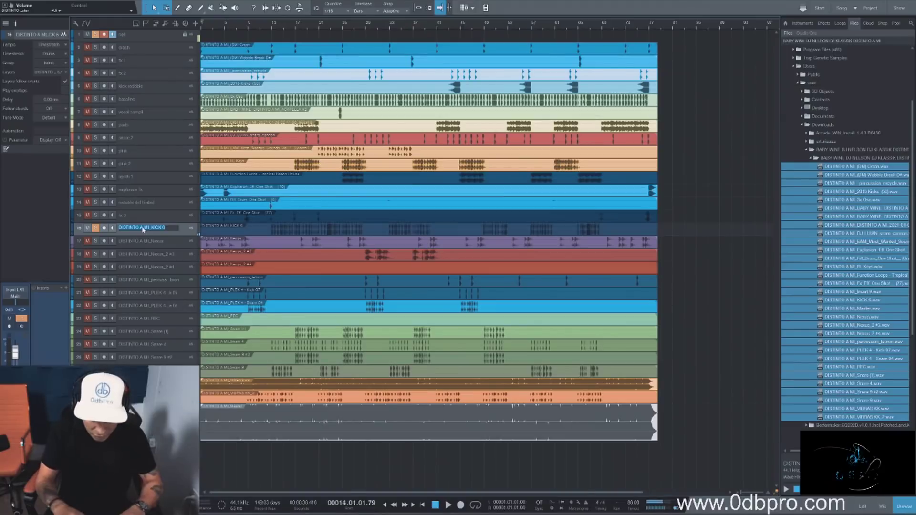
text(kick main)
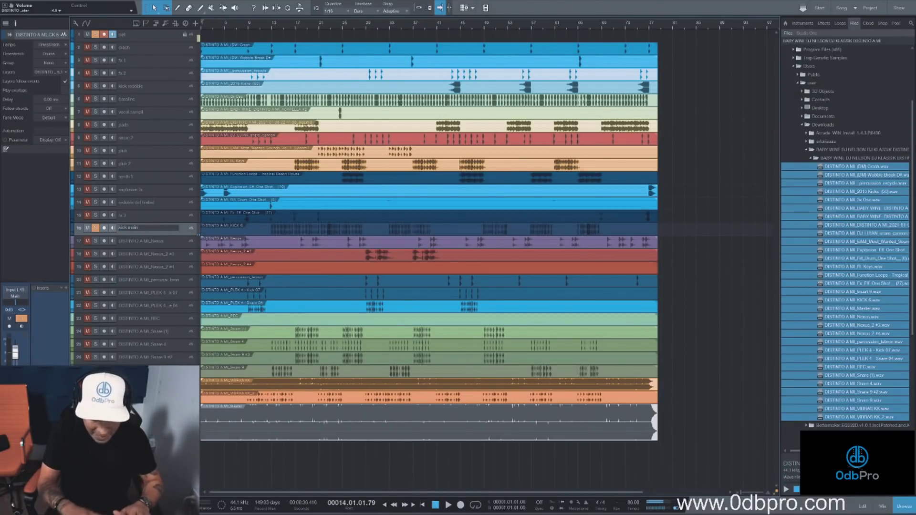
key(Return)
Step: Move the solo from "kick main" to the Nexus track below, listen from bar 1, and rename that track to "piano"
click(96, 228)
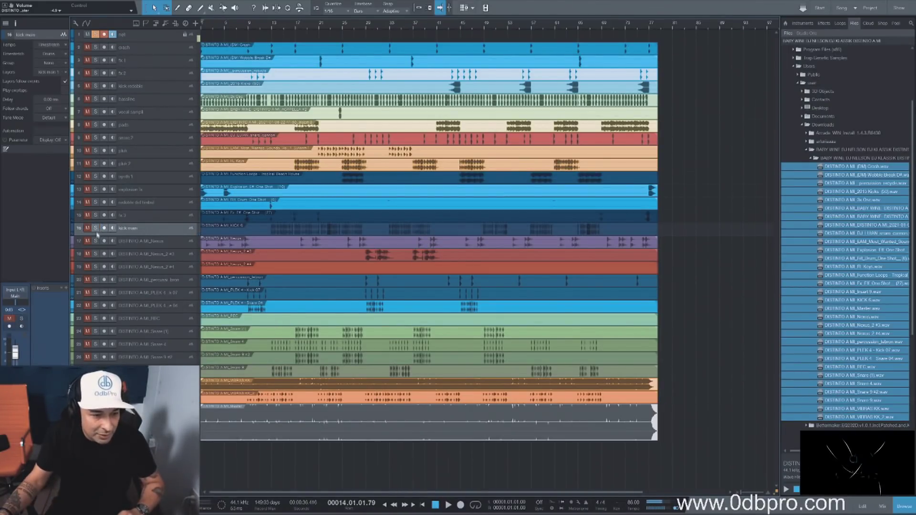
click(96, 241)
key(space)
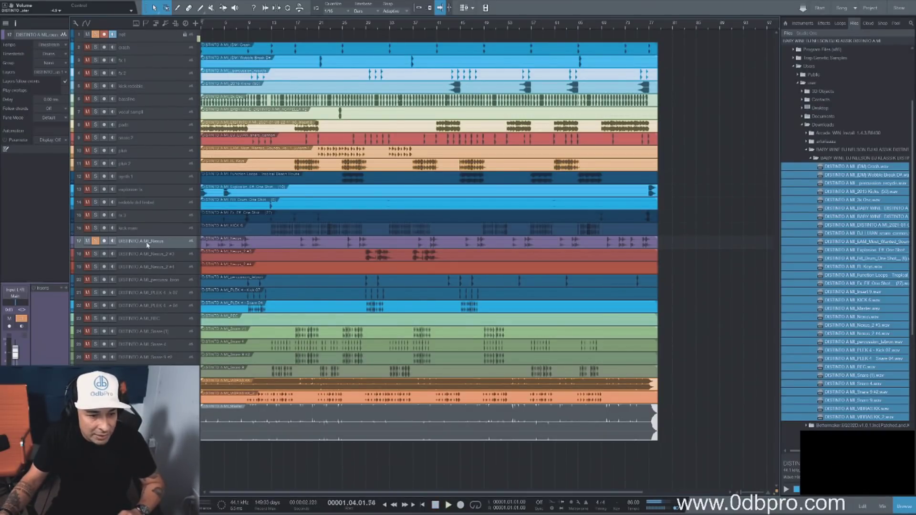
double_click(143, 244)
text(pluk)
text(o)
key(Return)
Step: Move the solo from "piano" to the first Nexus_2 track below it and listen from about bar 29
click(96, 241)
key(space)
click(96, 254)
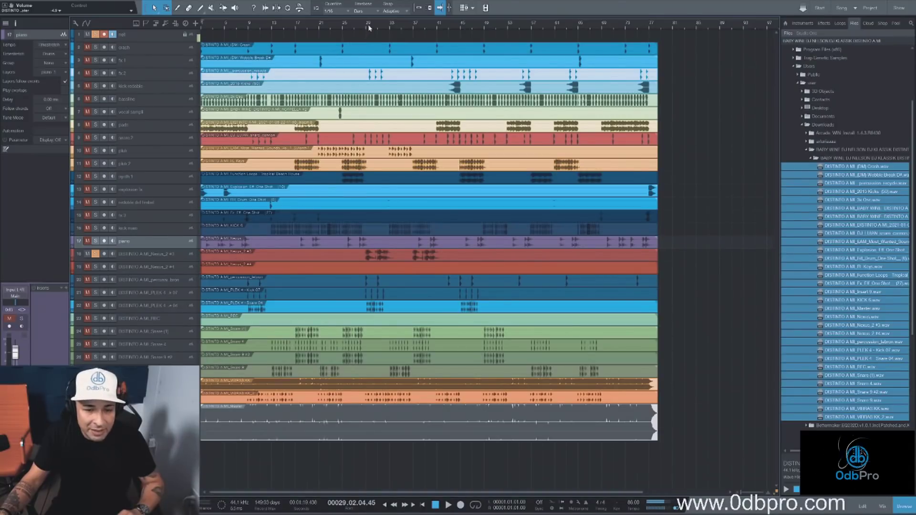
Step: Rename the soloed Nexus_2 track to "synth 2" and move it directly below "synth 1"
double_click(136, 253)
text(Wynth 2)
key(Return)
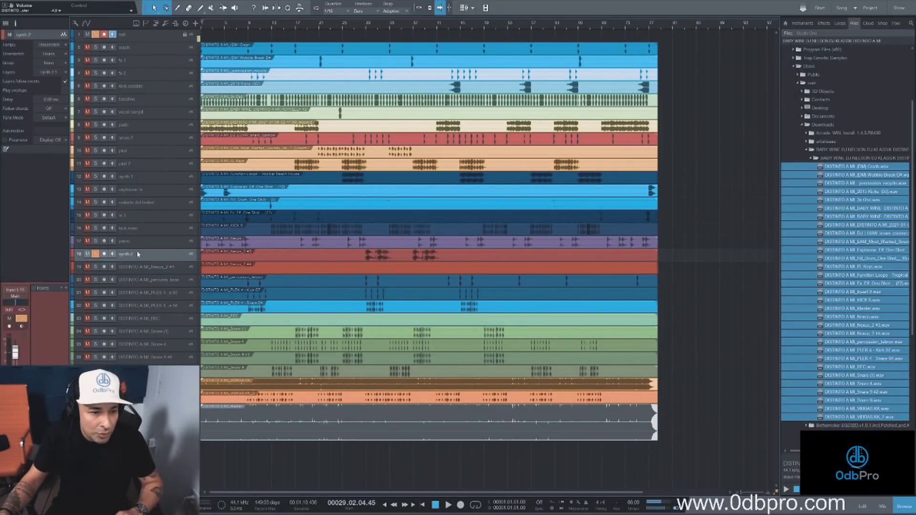
drag(155, 189, 155, 188)
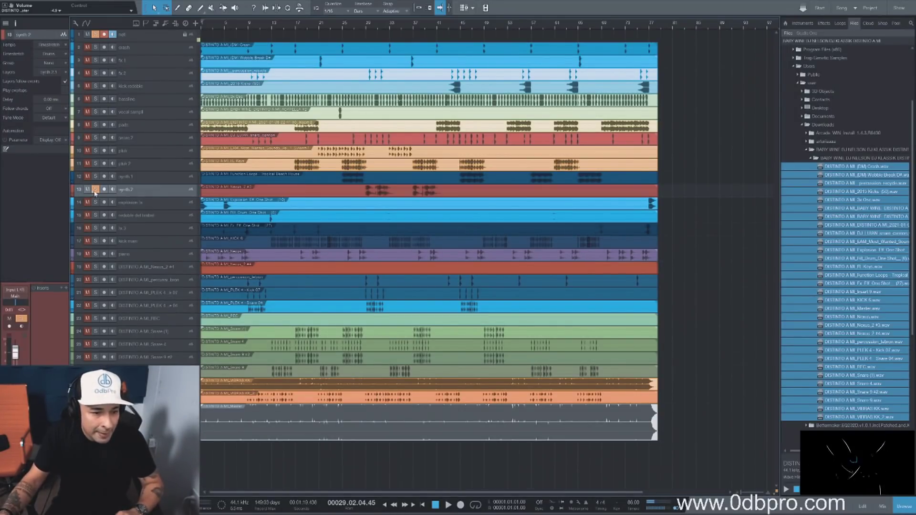
Step: Enlarge the remaining Nexus_2 track below "piano" to check for audio, and delete the empty track
click(100, 270)
click(95, 267)
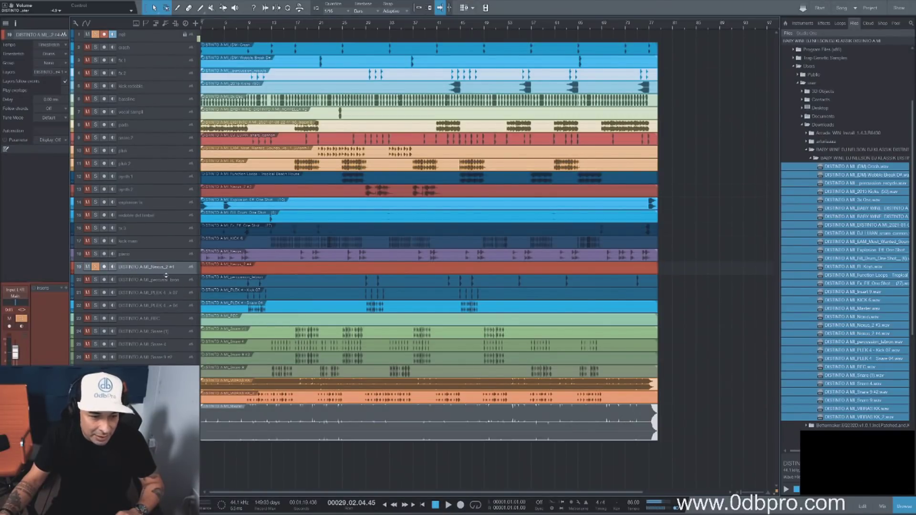
drag(166, 275, 166, 303)
click(95, 267)
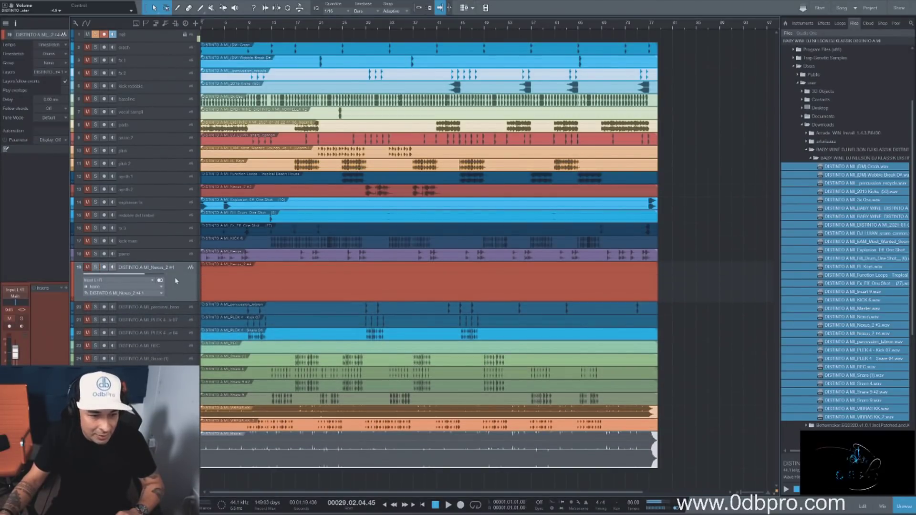
key(shift+t)
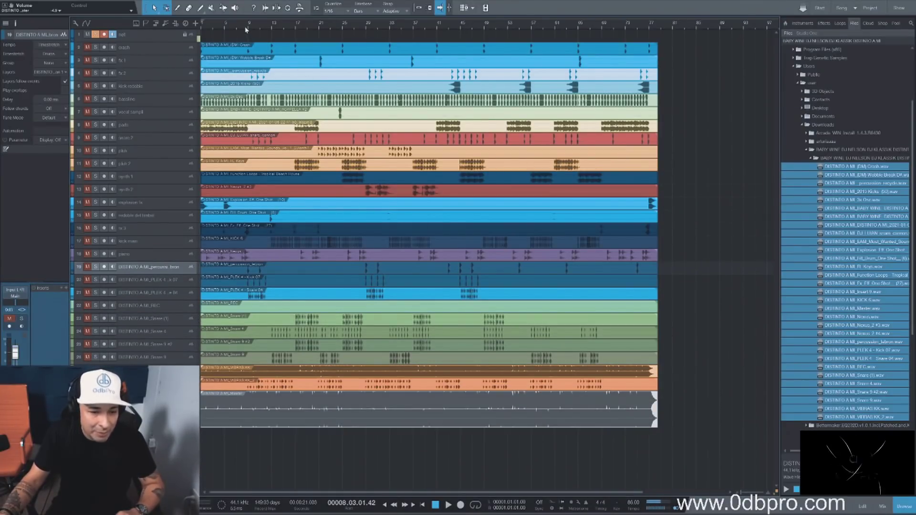
Step: Solo the percussion track below "piano", listen from about bar 8, and rename it to "fx 3"
click(96, 268)
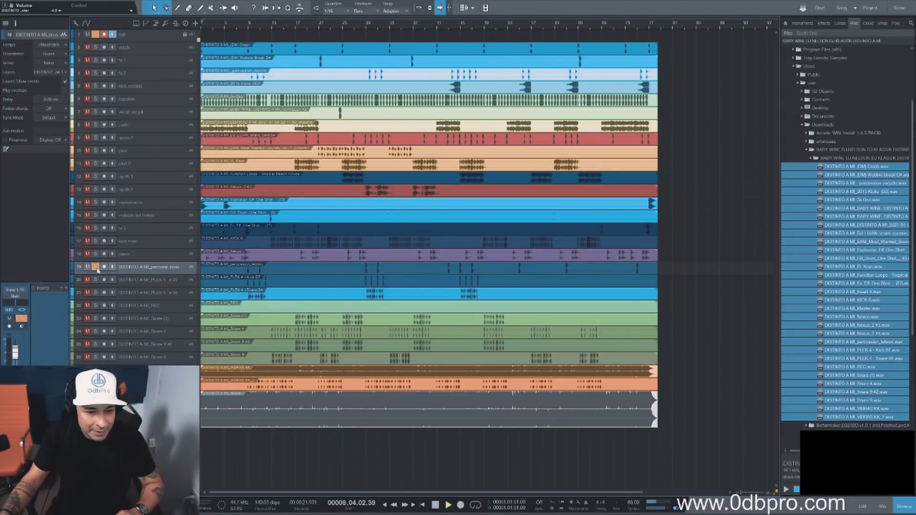
double_click(151, 267)
text(fx 3)
key(Return)
Step: Move the solo from the percussion track to the PLEK Kick 07 track, listen from about bar 8, rename it to "kick", and clear its solo
click(96, 267)
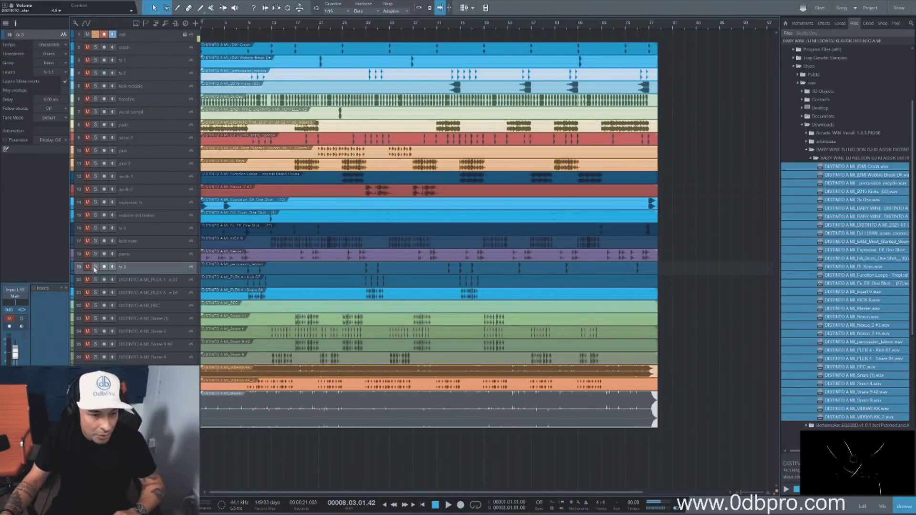
click(96, 280)
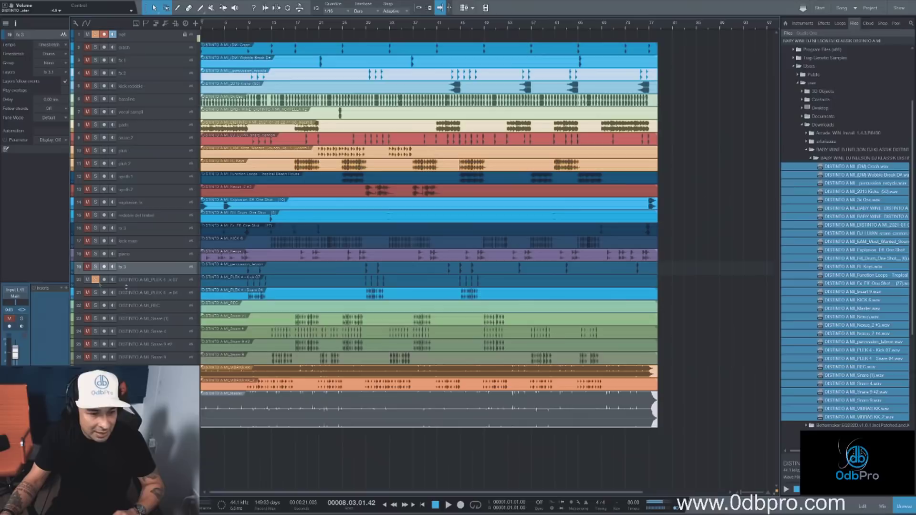
click(154, 284)
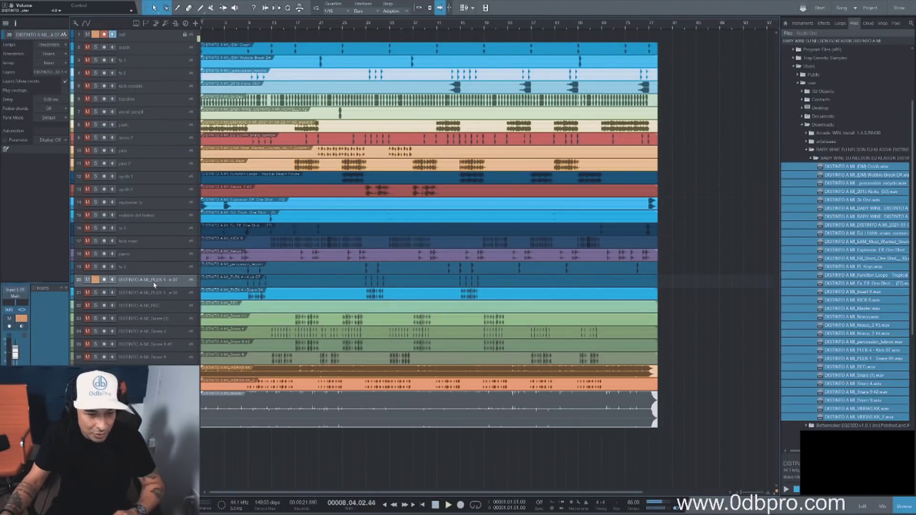
key(space)
double_click(144, 280)
text(kick)
key(Return)
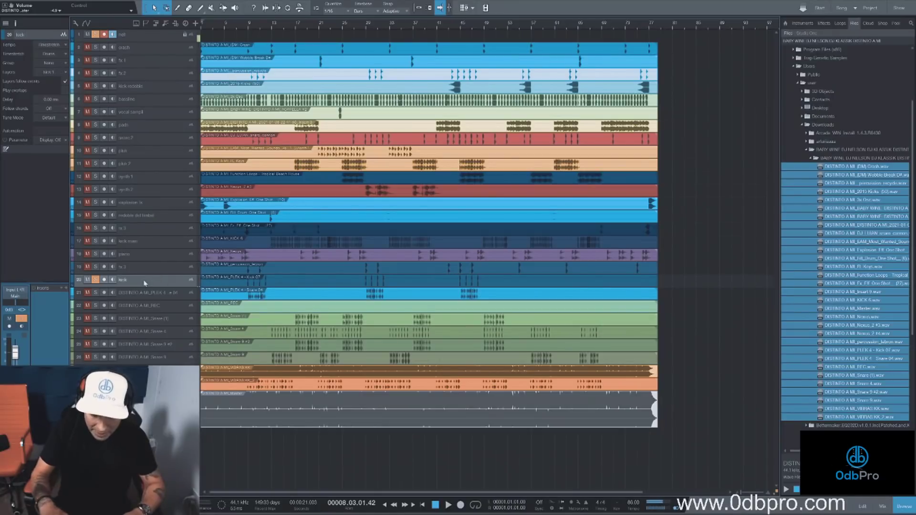
click(96, 280)
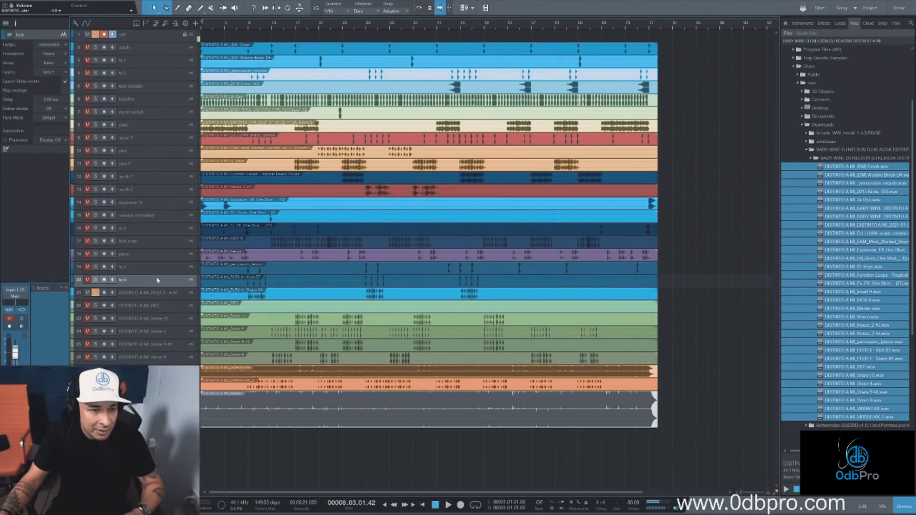
Step: Move the "kick" track directly below "kick redoble", then audition the soloed PLEK Snare track, rename it to "snare 1" and clear its solo
drag(172, 101, 171, 100)
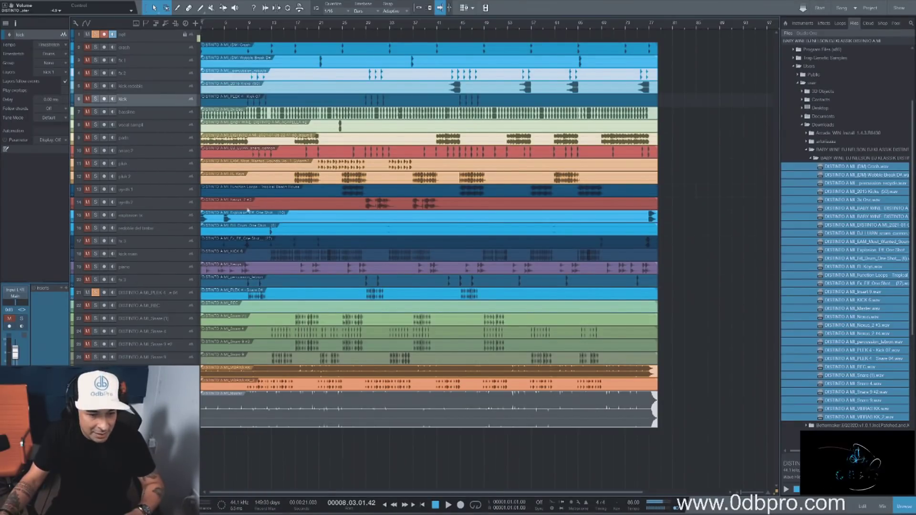
key(space)
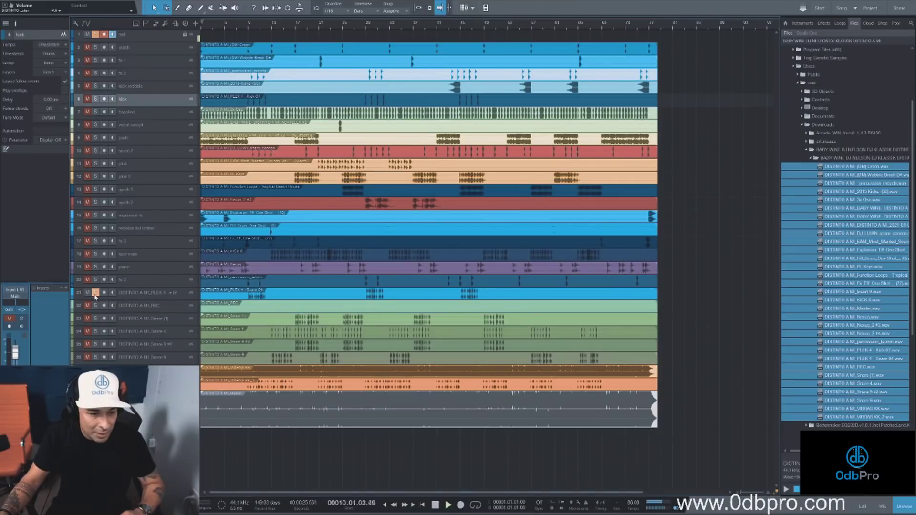
key(space)
double_click(142, 295)
text(s)
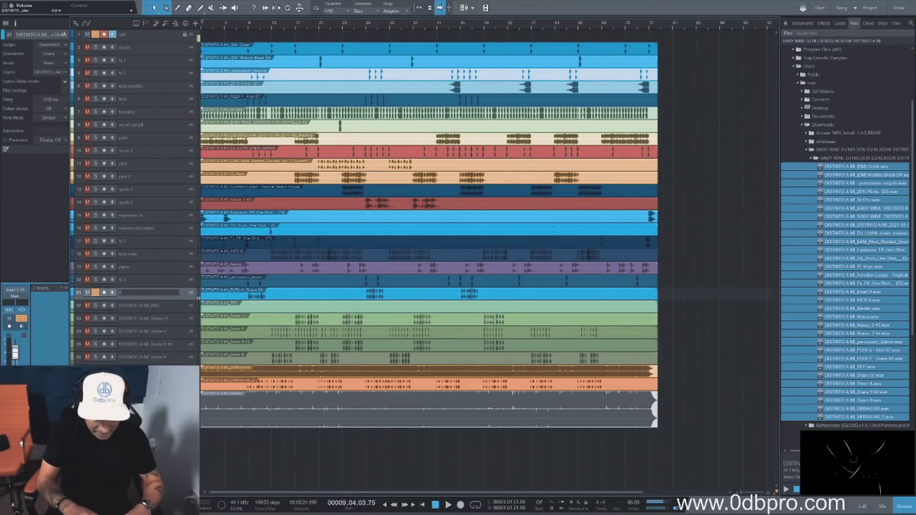
text(nare 1)
key(Return)
click(95, 292)
Step: Check the REC track below "snare 1" and delete the empty track
click(97, 305)
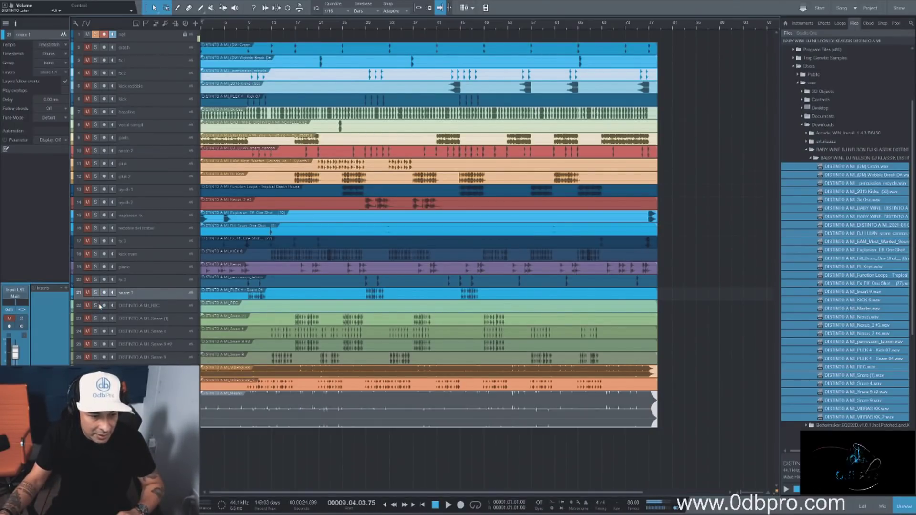
click(162, 306)
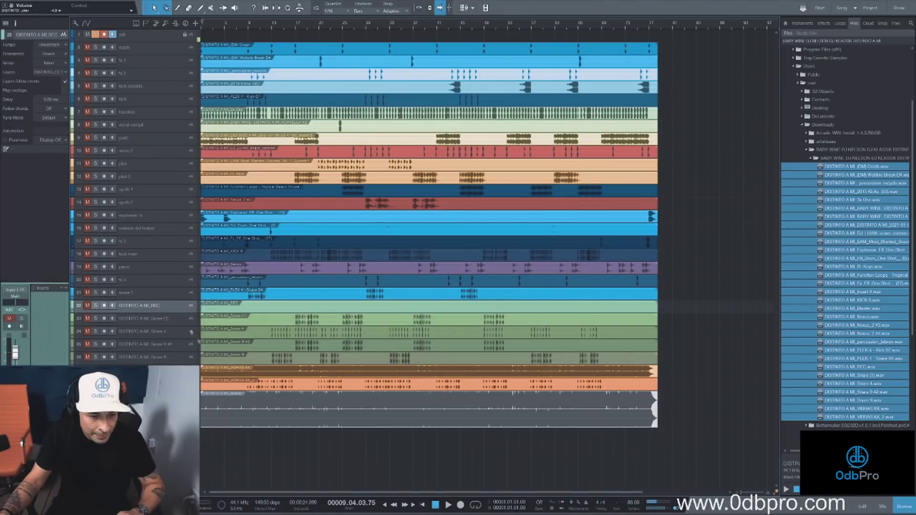
key(shift+t)
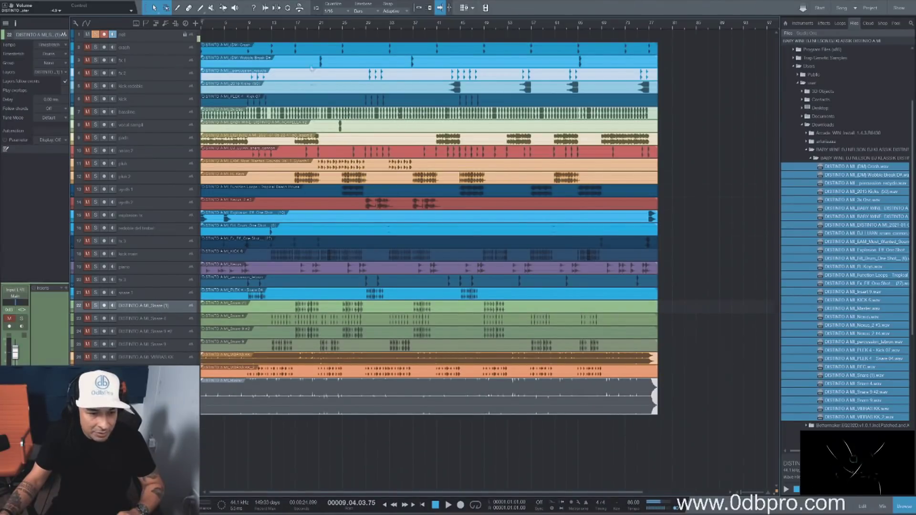
Step: Solo the Snare (1) track below "snare 1", listen from about bar 19, rename it to "snare 3" and clear its solo
click(96, 306)
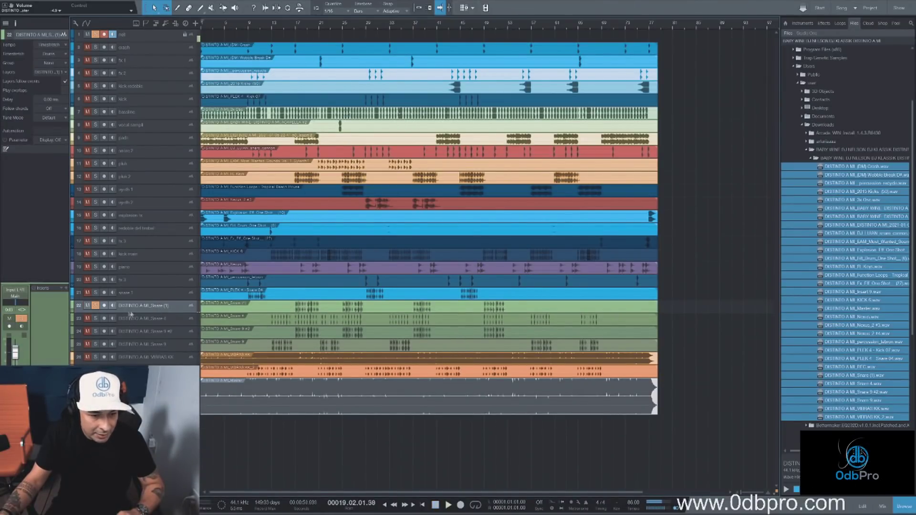
double_click(145, 307)
text(snare 3)
key(Return)
click(96, 306)
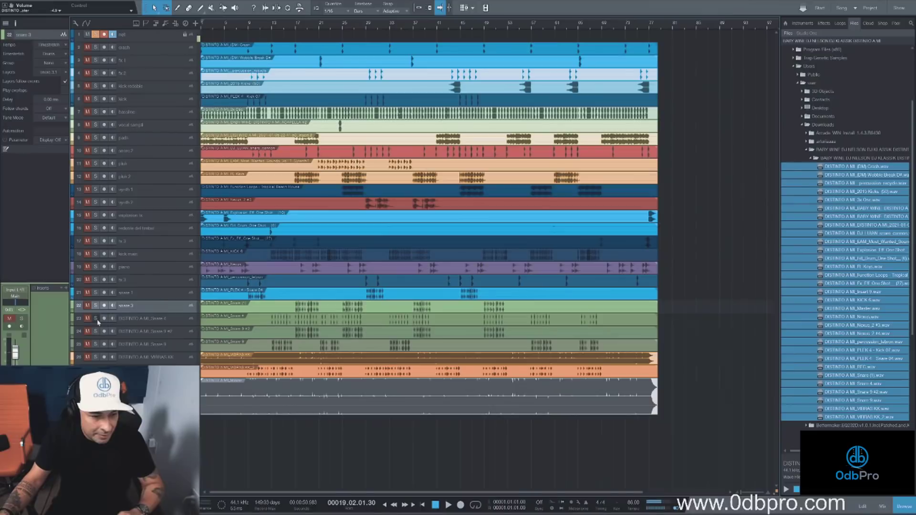
Step: Rename the soloed Snare track below "snare 3" to "woo palo" and clear its solo
double_click(133, 319)
text(wo)
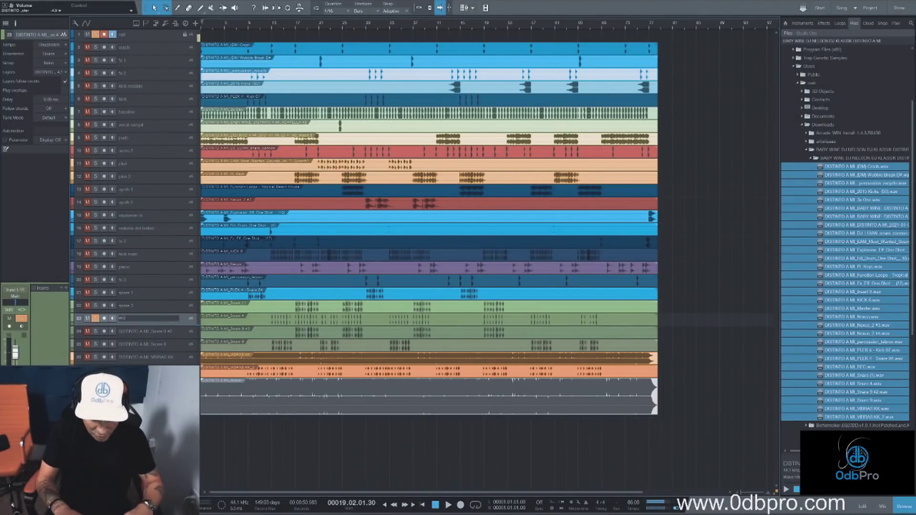
text(o perc)
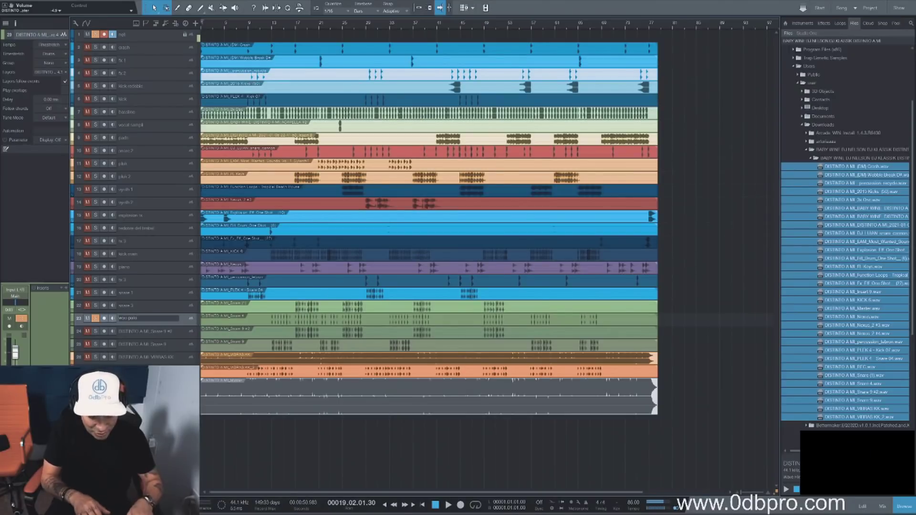
key(Return)
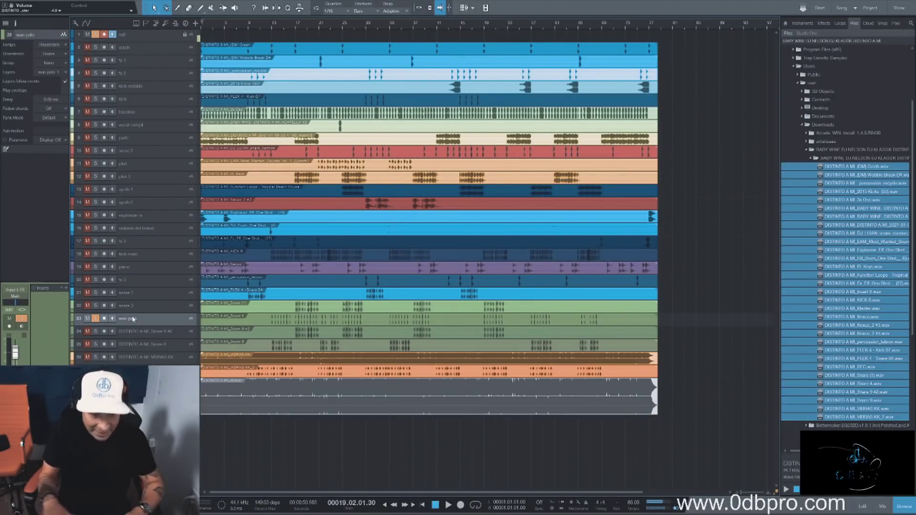
click(96, 318)
Step: Solo the Snare track below "woo palo", rename it to "snare 4" and clear its solo
click(95, 331)
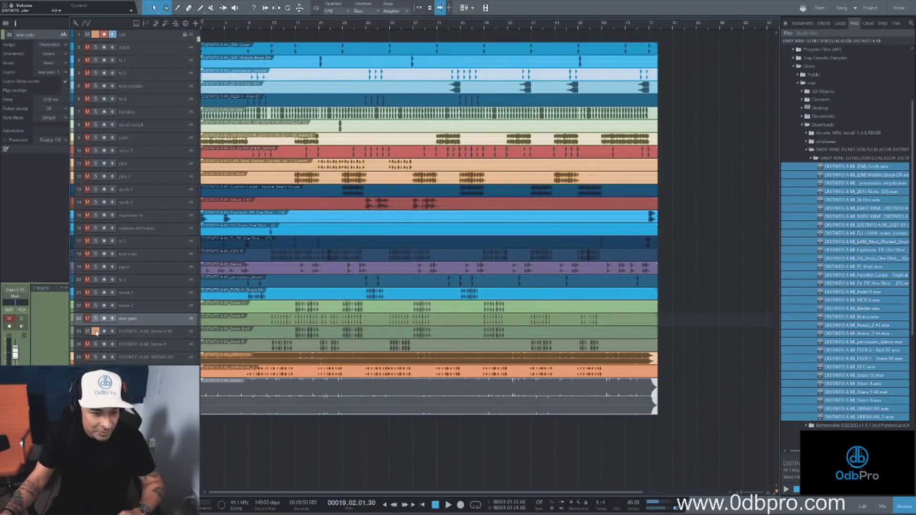
double_click(151, 336)
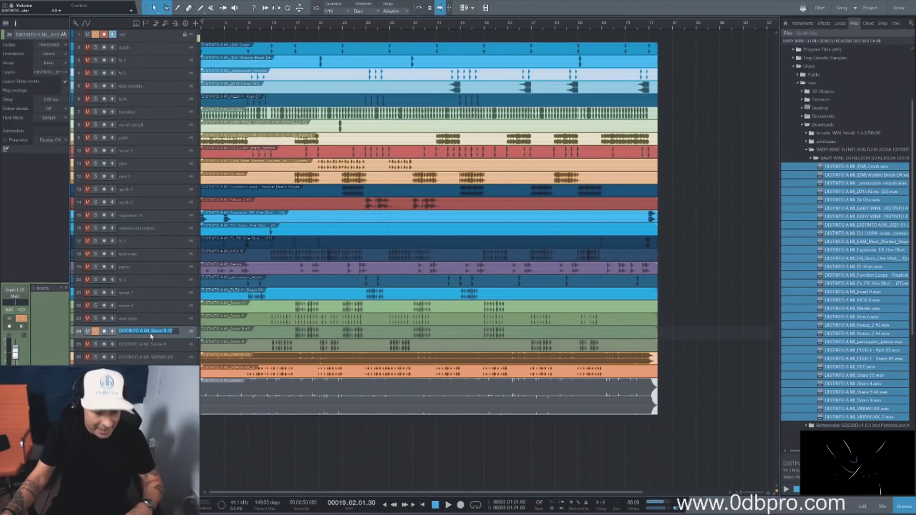
text(prore 4)
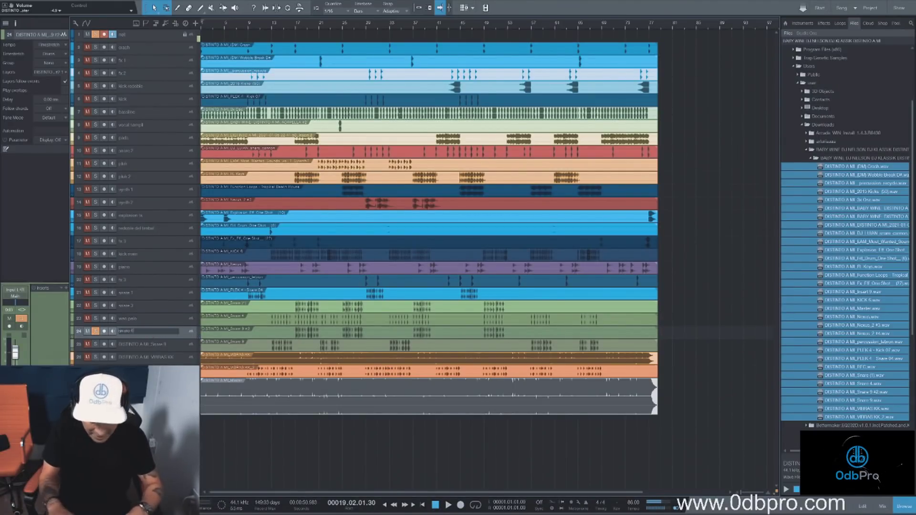
key(Return)
click(95, 331)
Step: Listen to the Snare track below "snare 4" from about bar 14, rename it to "snare 5 bow" and clear its solo
click(279, 23)
key(space)
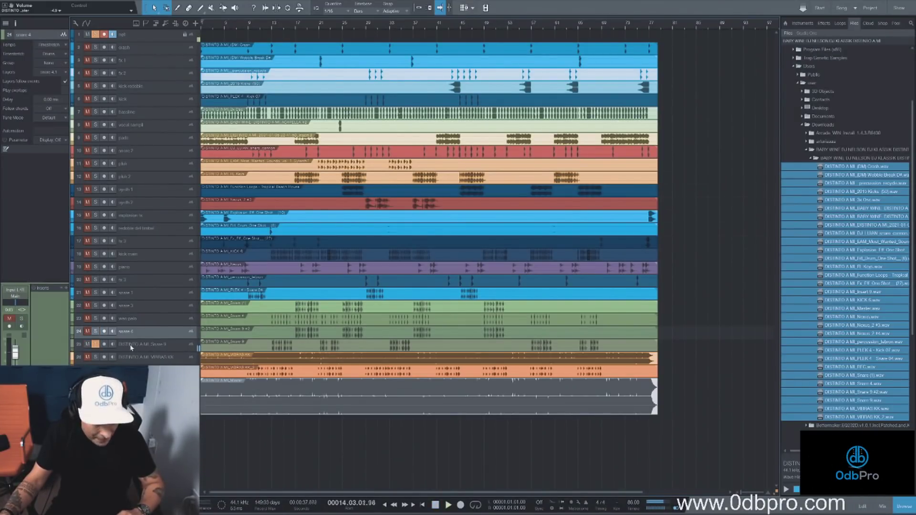
double_click(133, 344)
text(snare 5 bow)
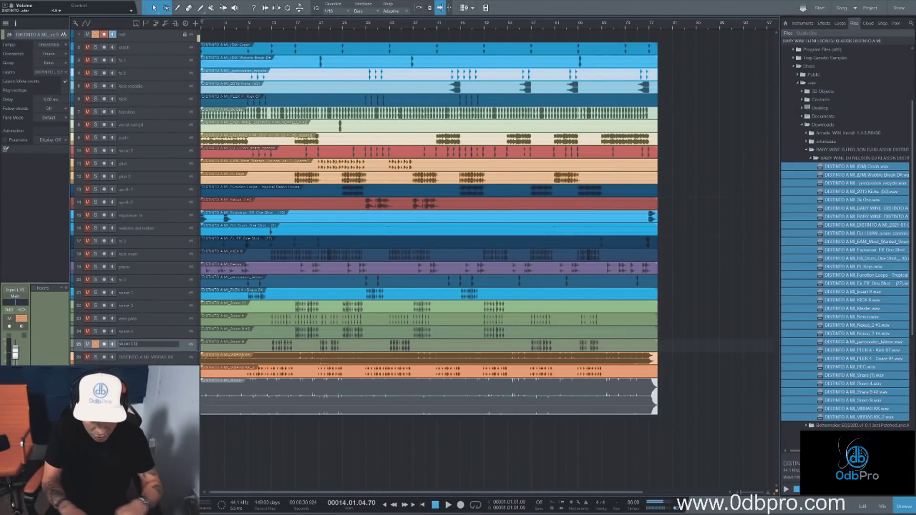
key(Return)
click(96, 344)
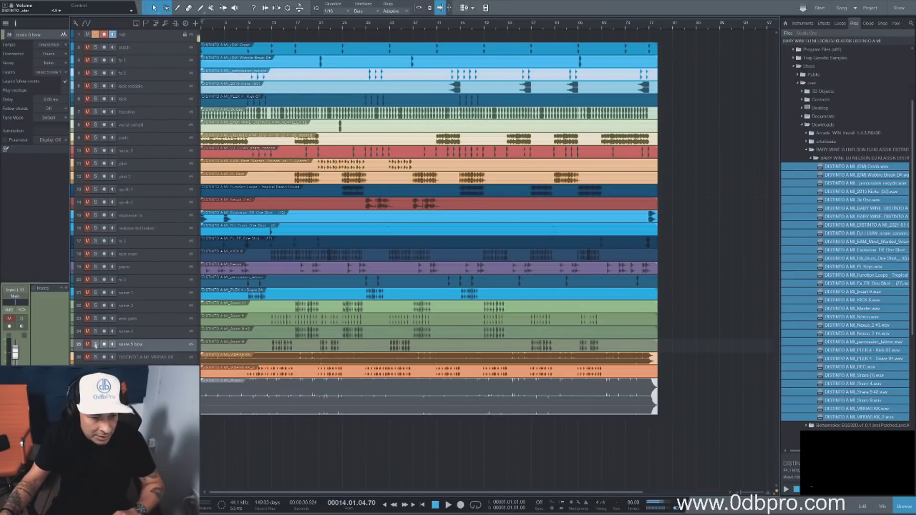
Step: Stop playback and rename the soloed brown track below "snare 5 bow" to "main melody"
key(space)
double_click(146, 357)
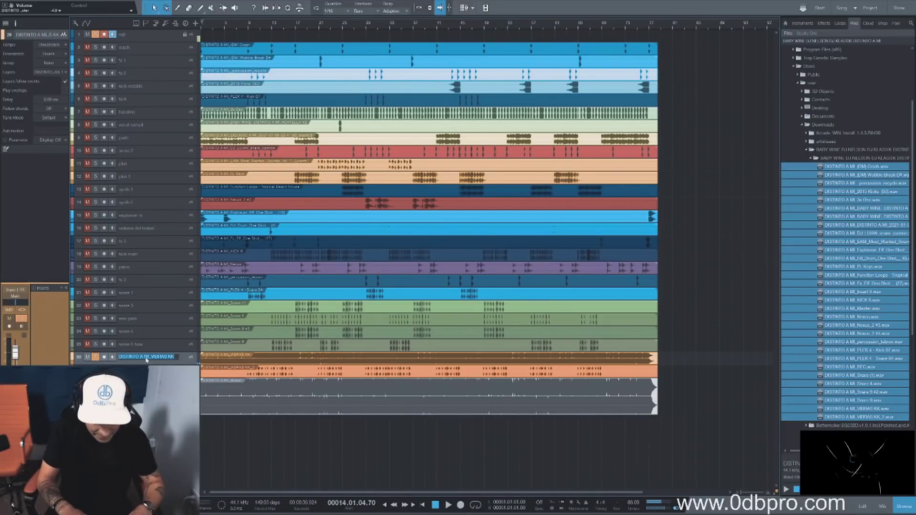
text(main)
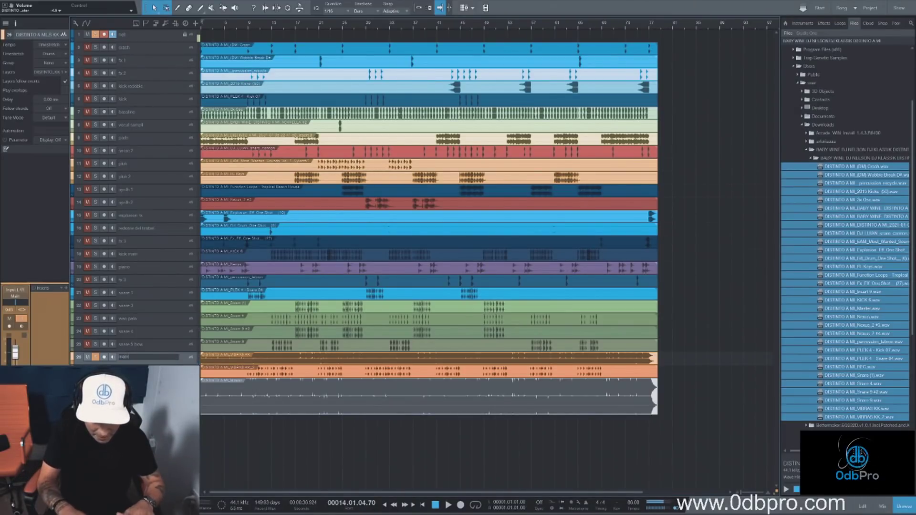
text( melody)
key(Return)
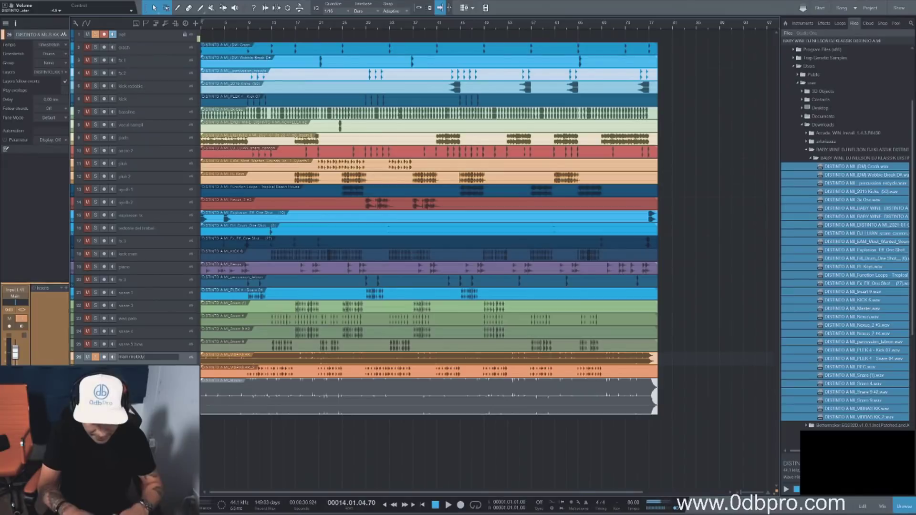
click(86, 357)
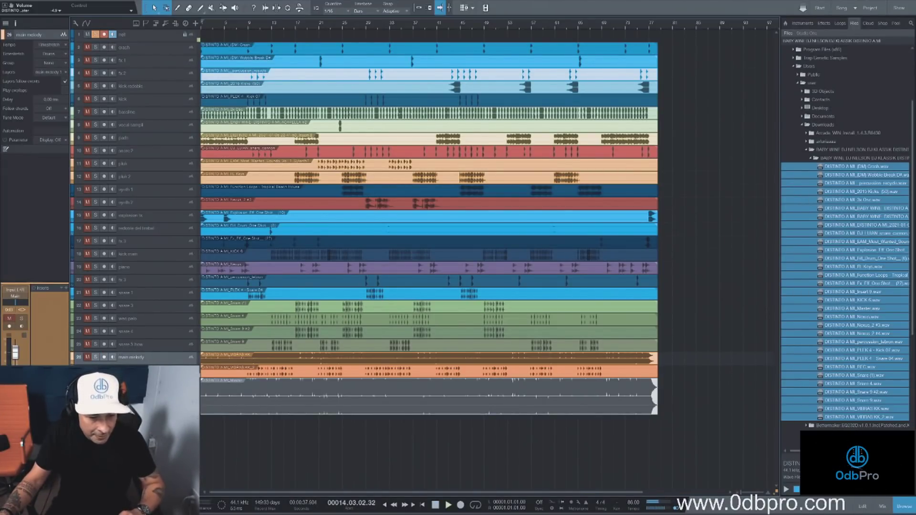
Step: Select the orange track below "main melody", rename it to "pluk 3", stop playback and clear its solo
key(Down)
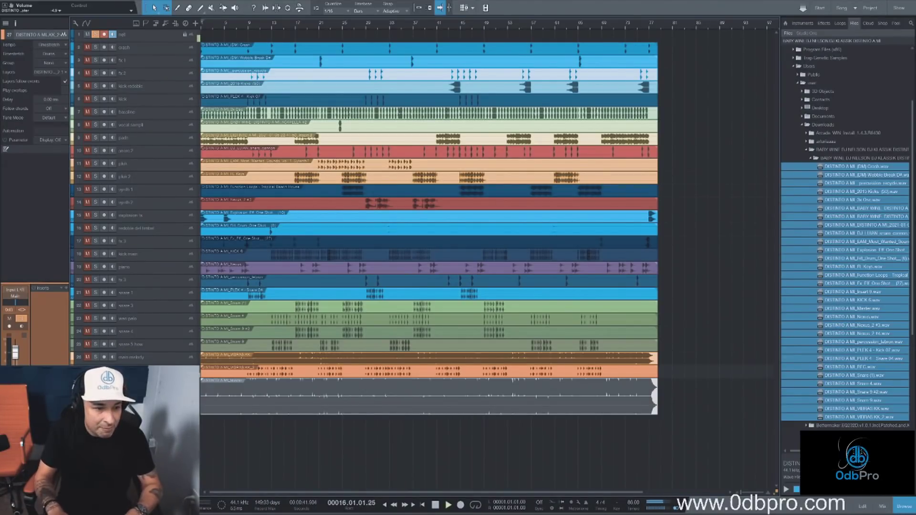
text(pluk 3)
key(Return)
key(space)
key(s)
key(space)
key(space)
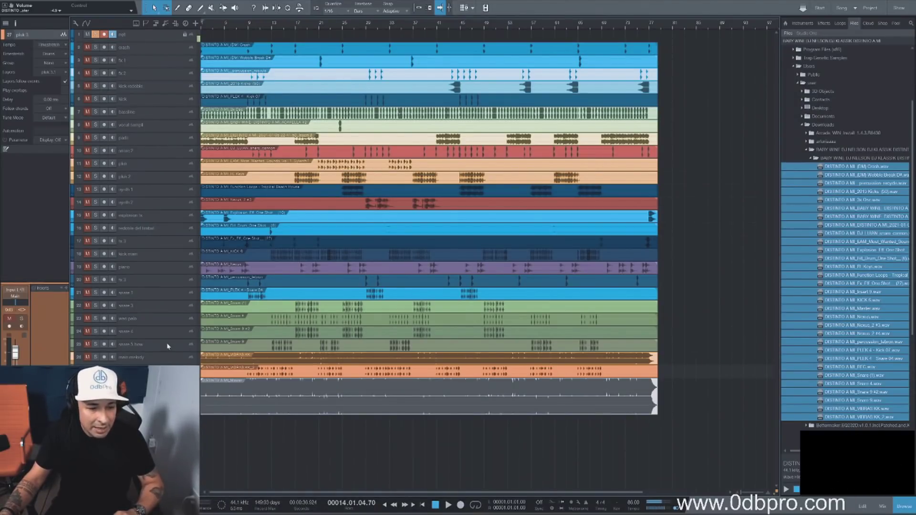
Step: Move "snare 4" below "snare 3", and arrange the bassline, "kick main", "kick" and "kick redoble" in that order directly below the first track
drag(163, 333, 161, 318)
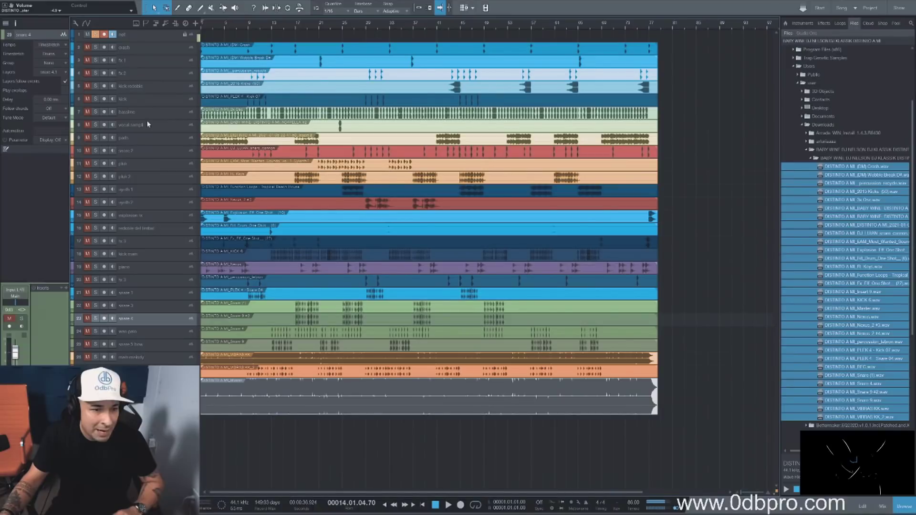
drag(145, 116, 150, 54)
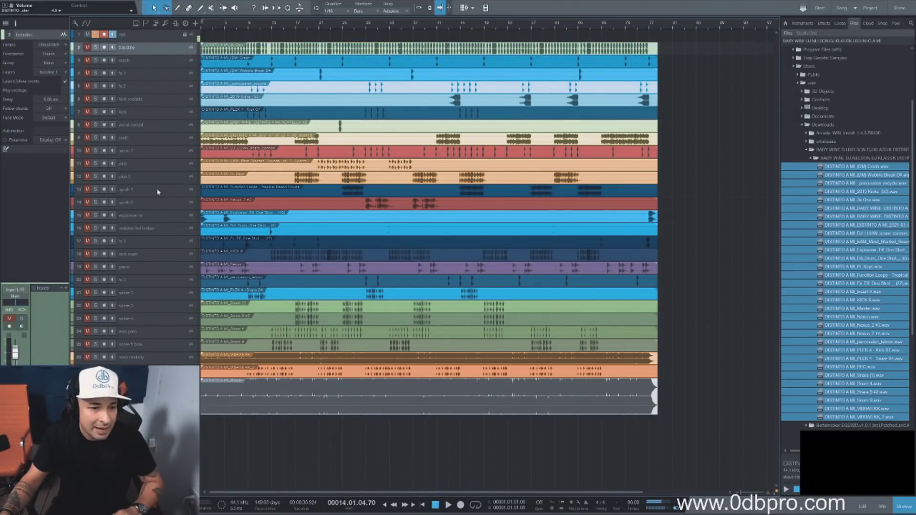
drag(137, 117, 146, 78)
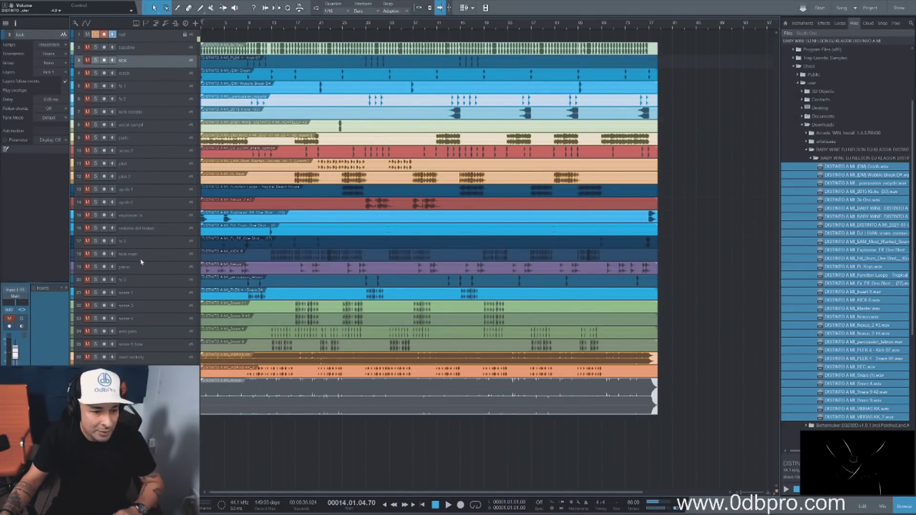
drag(142, 260, 152, 61)
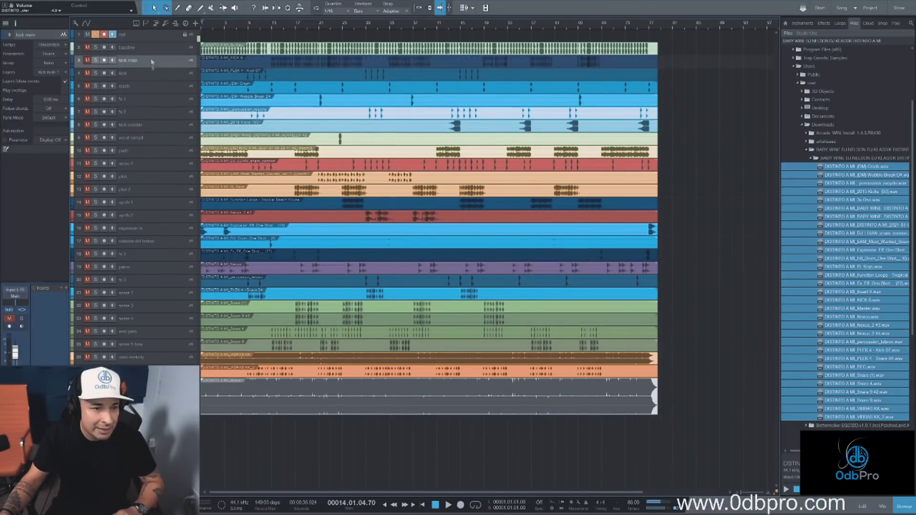
drag(162, 126, 171, 90)
Step: Colour the bassline and the three kick tracks the same dark blue
click(165, 61)
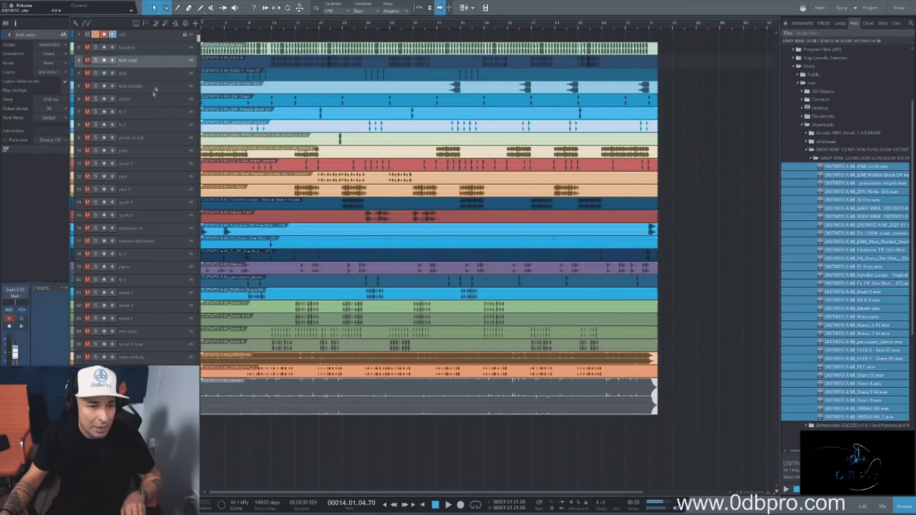
shift+click(136, 88)
click(73, 62)
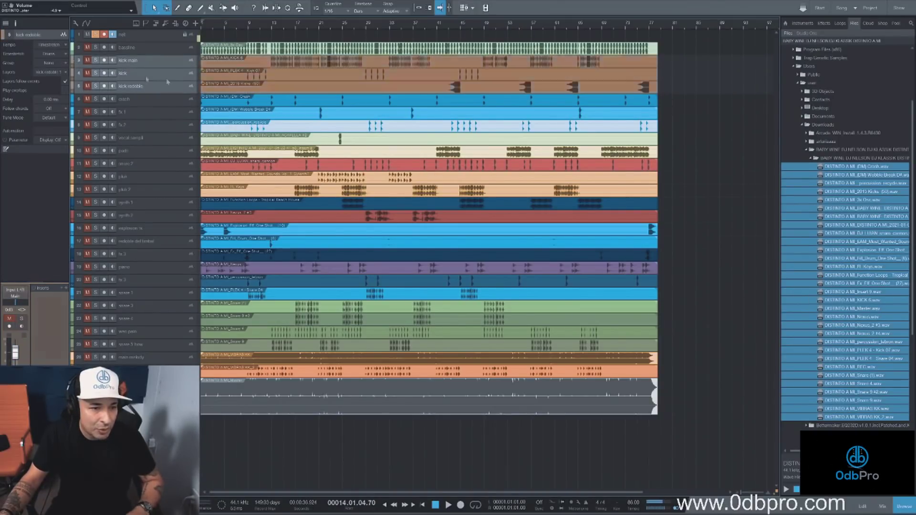
click(157, 49)
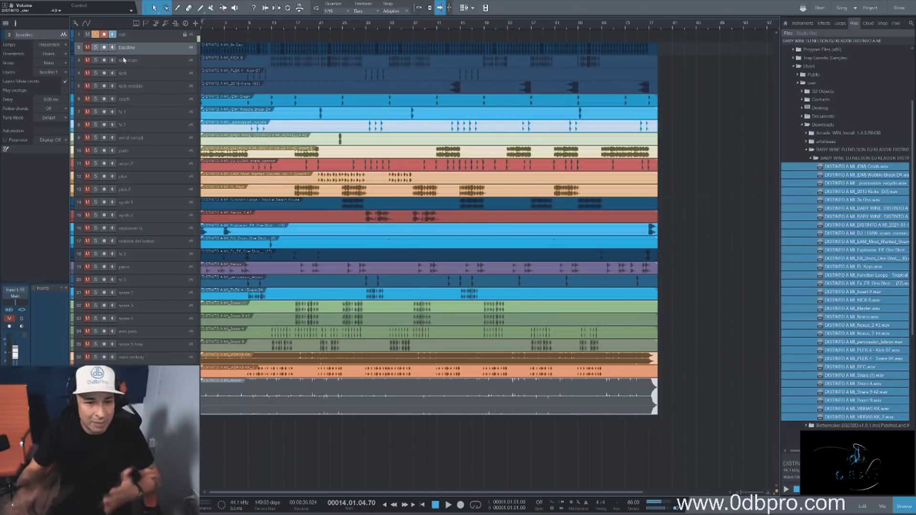
Step: Colour the crash, "fx 1", "fx 2" and vocal sample tracks cream
click(145, 99)
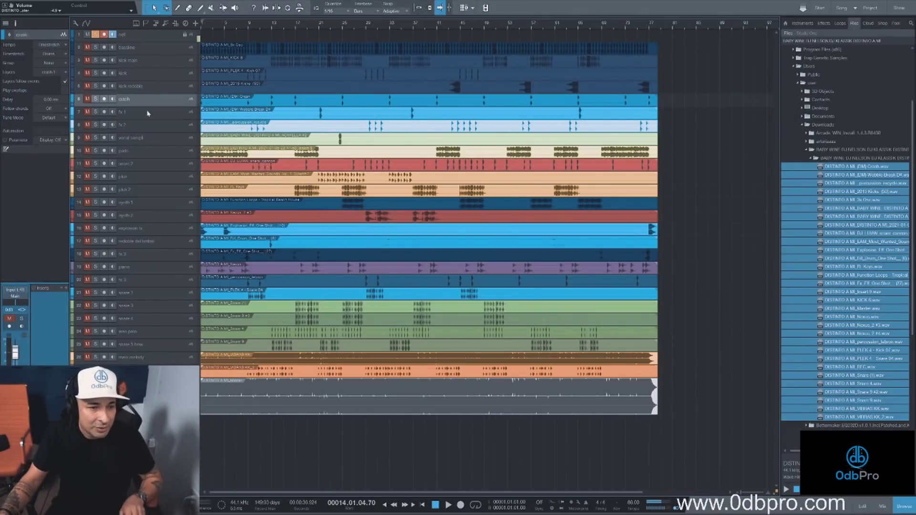
shift+click(150, 128)
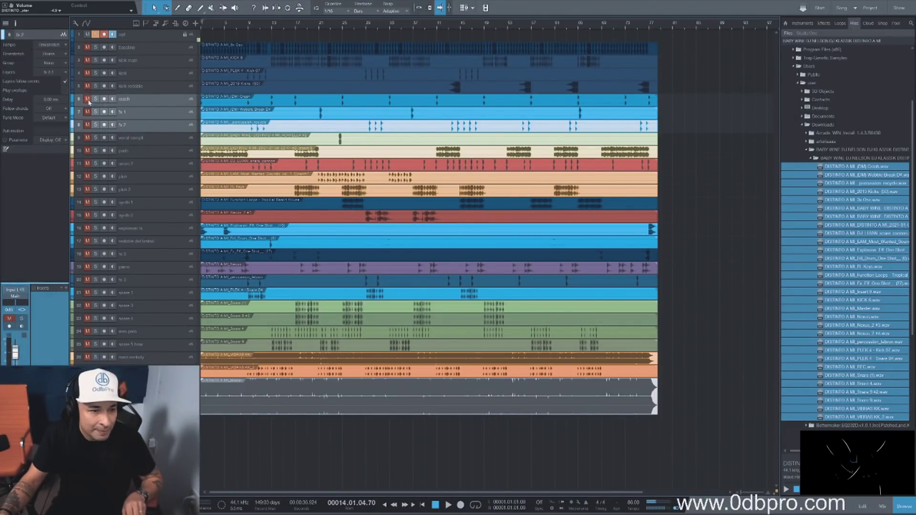
scroll(73, 101, up, 2)
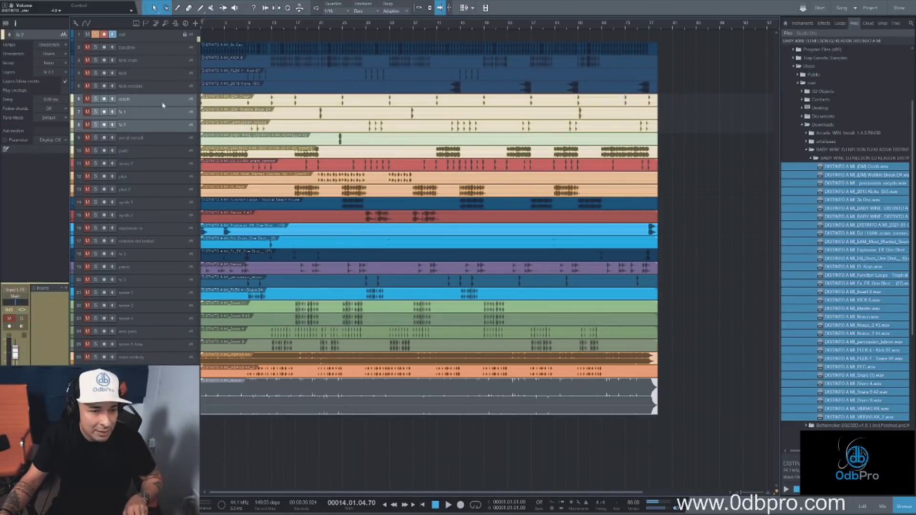
click(139, 139)
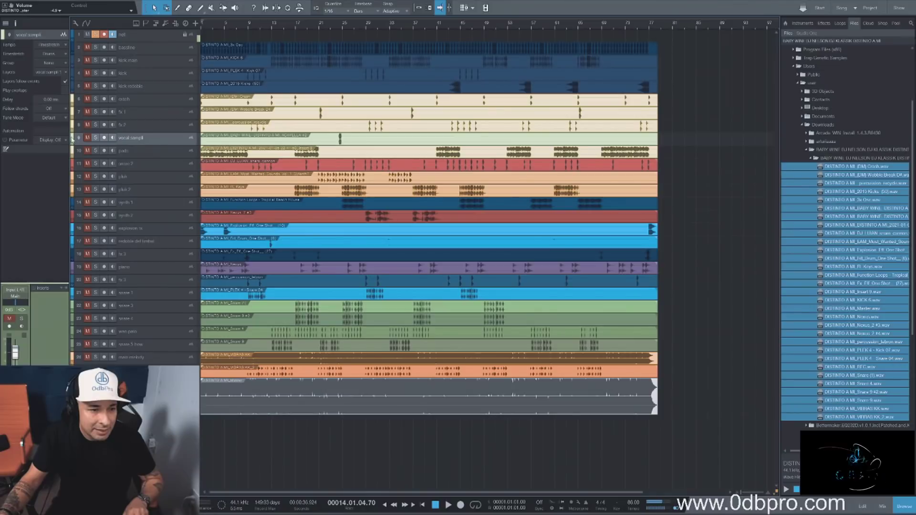
click(162, 144)
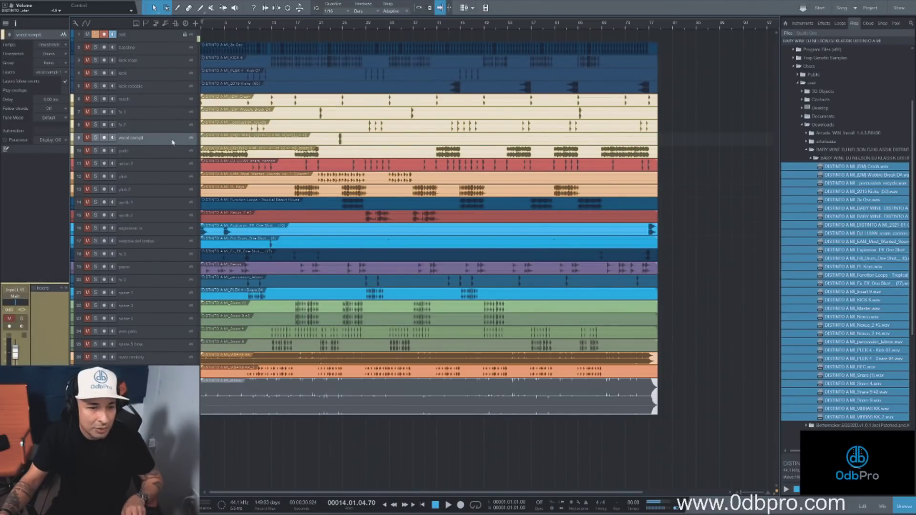
Step: Group "snare 2", "snare 1", "snare 3", "snare 4" and the green track after it directly below "kick redoble", and colour them all red
click(151, 154)
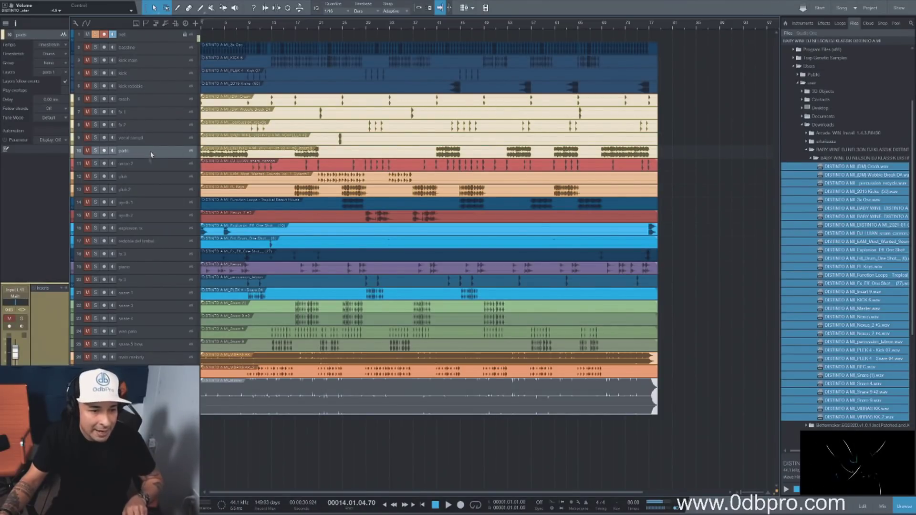
click(147, 165)
drag(146, 167, 150, 102)
drag(140, 297, 147, 332)
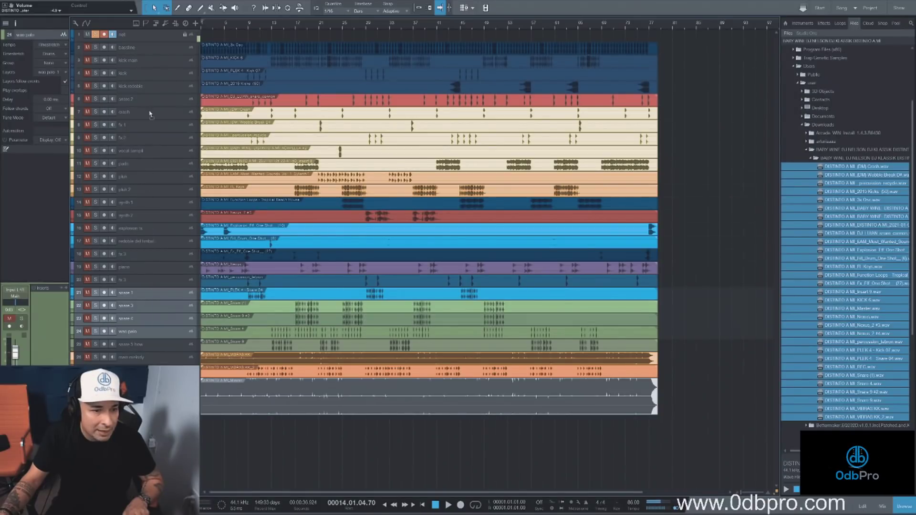
drag(150, 114, 150, 113)
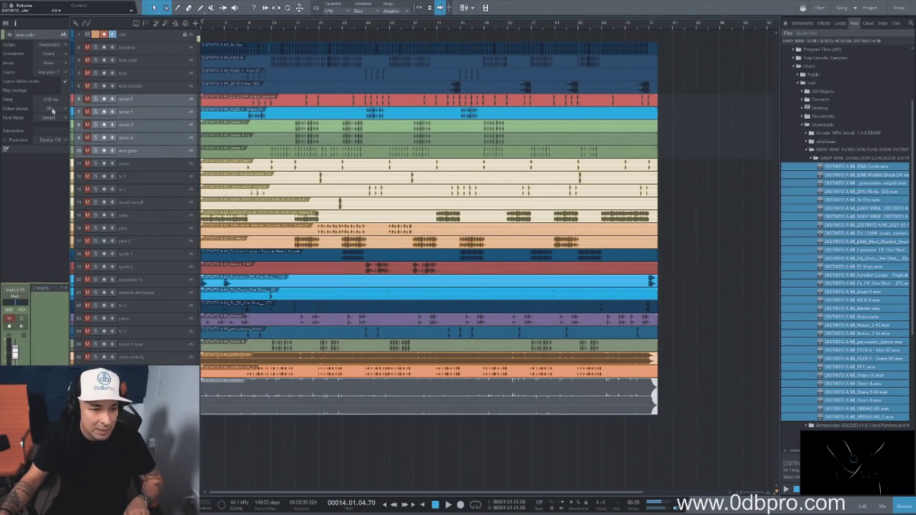
scroll(72, 99, down, 3)
key(ctrl+z)
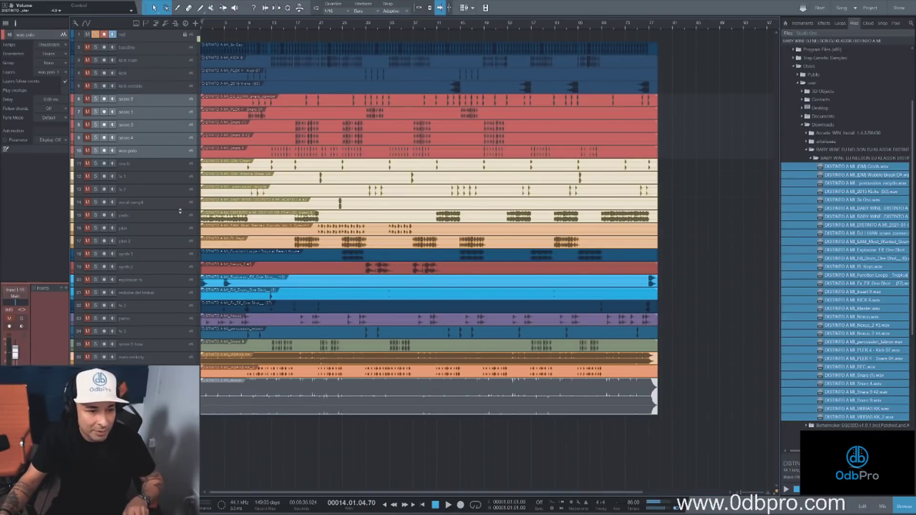
Step: Colour the "pluk", "pluk 2", "synth 1" and "synth 2" tracks the same burnt orange
click(143, 253)
click(147, 231)
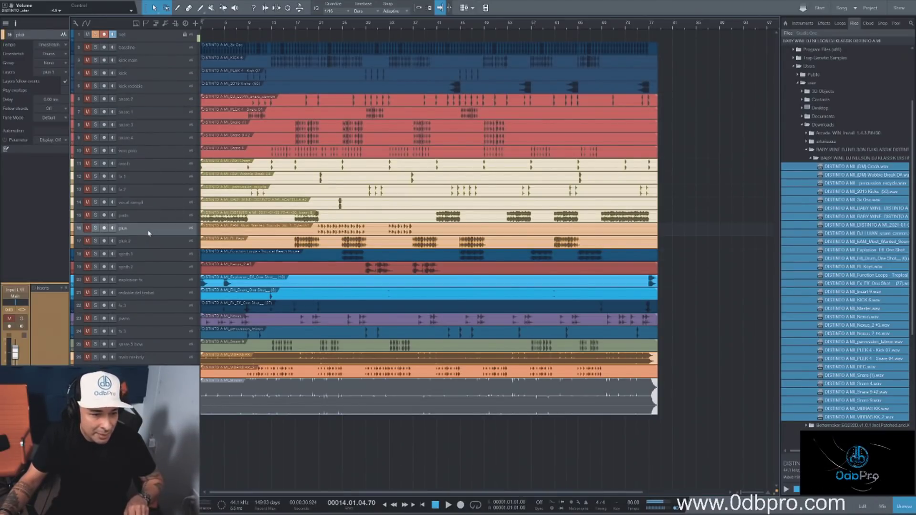
shift+click(149, 272)
scroll(73, 232, down, 4)
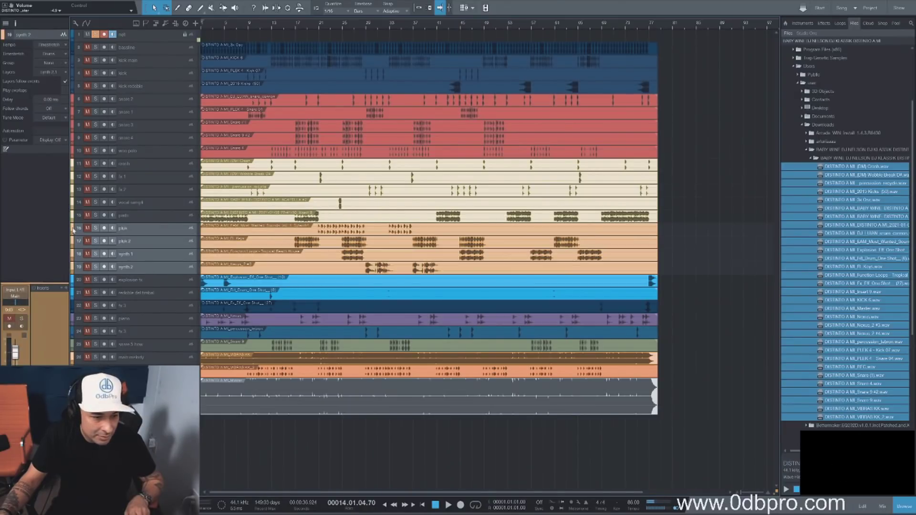
click(139, 270)
click(168, 268)
click(172, 270)
click(168, 277)
scroll(156, 282, down, 1)
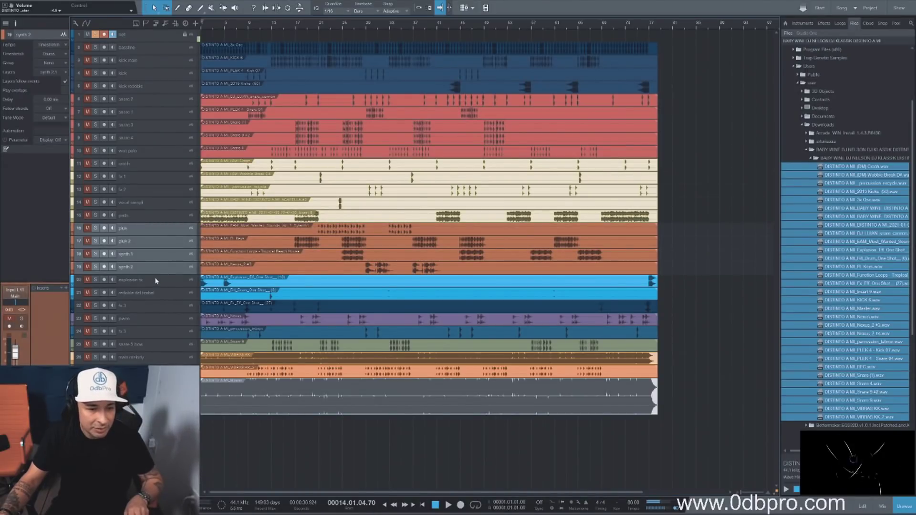
Step: Move the piano track directly below "synth 2" and colour it the same burnt orange
click(143, 330)
click(149, 306)
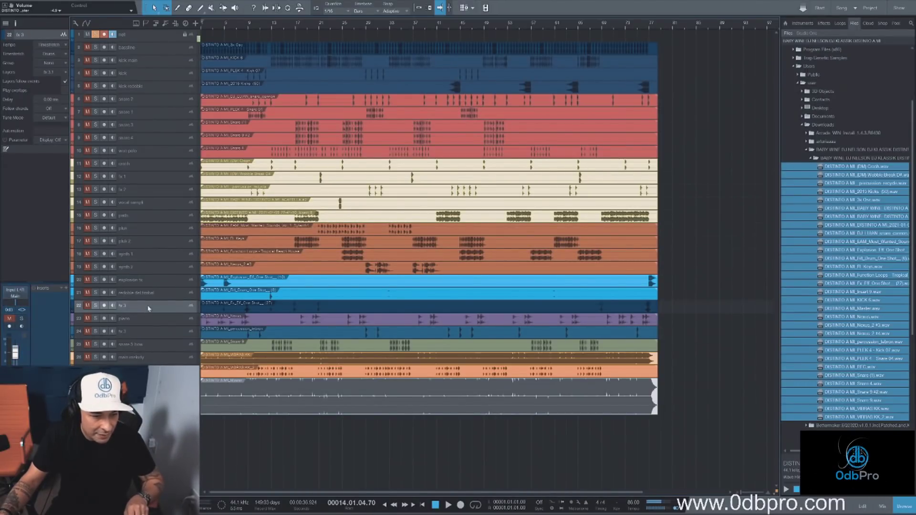
drag(148, 324, 158, 310)
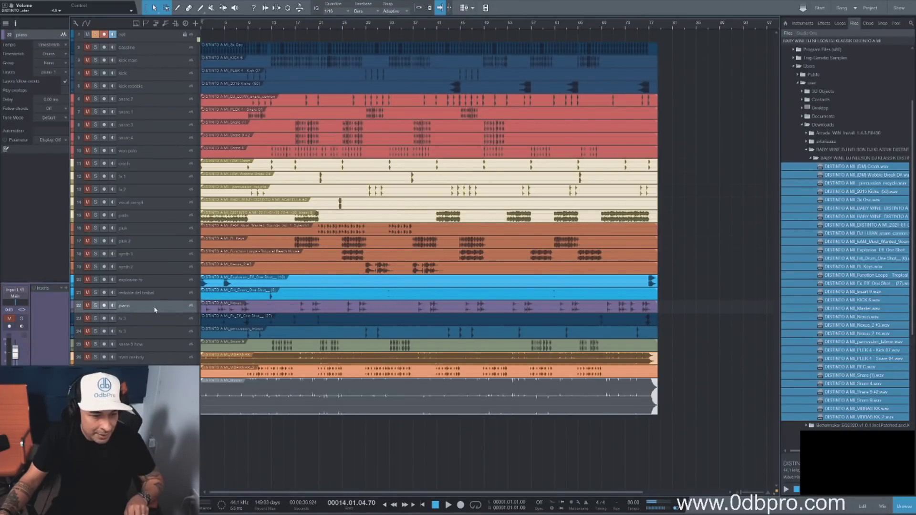
drag(156, 279, 156, 275)
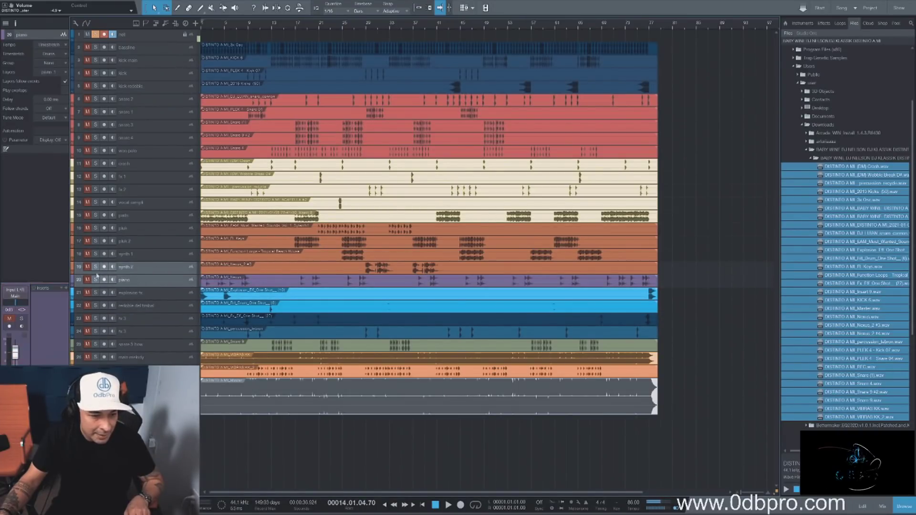
click(73, 268)
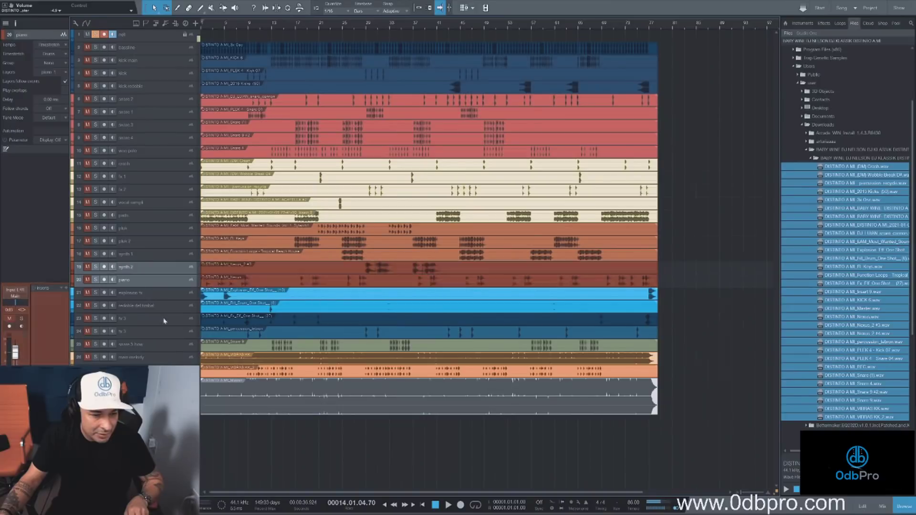
Step: Move the tracks from "pluk" through piano below "pluk 3", and colour "main melody" and "pluk 3" the same burnt orange
click(163, 229)
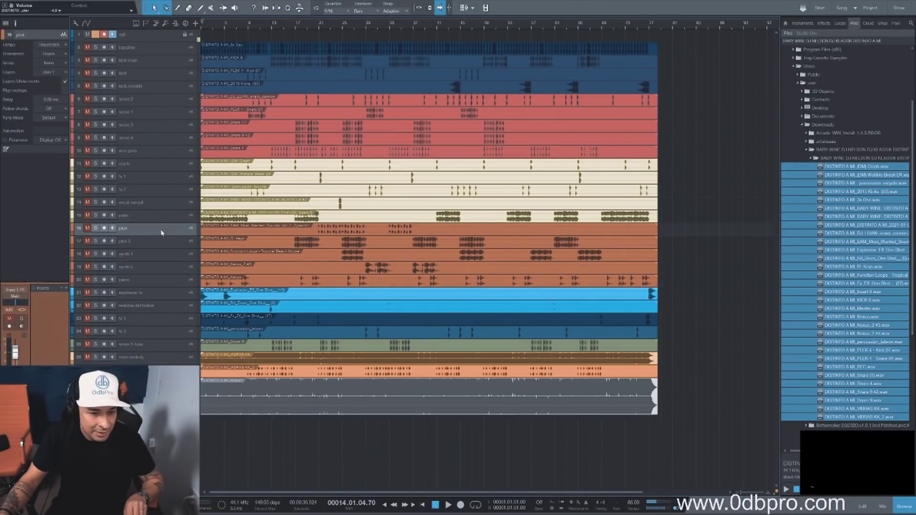
shift+click(167, 284)
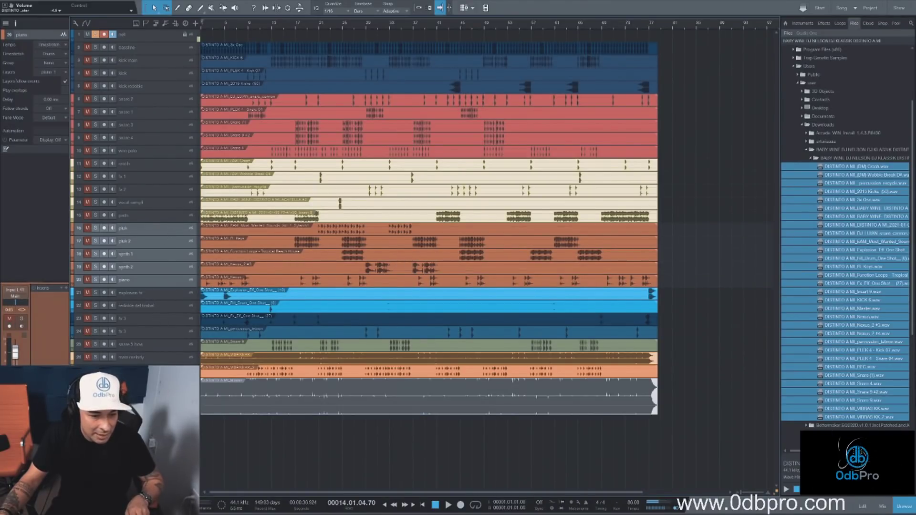
drag(164, 280, 164, 375)
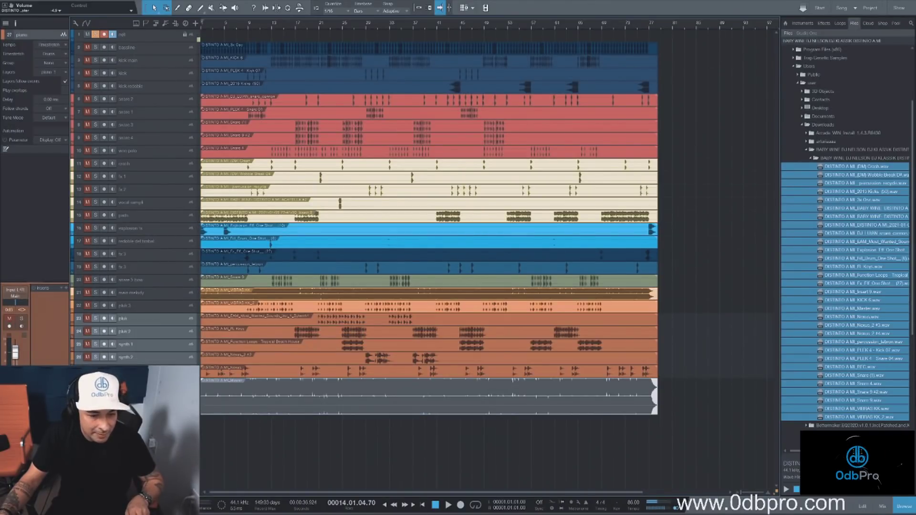
click(164, 296)
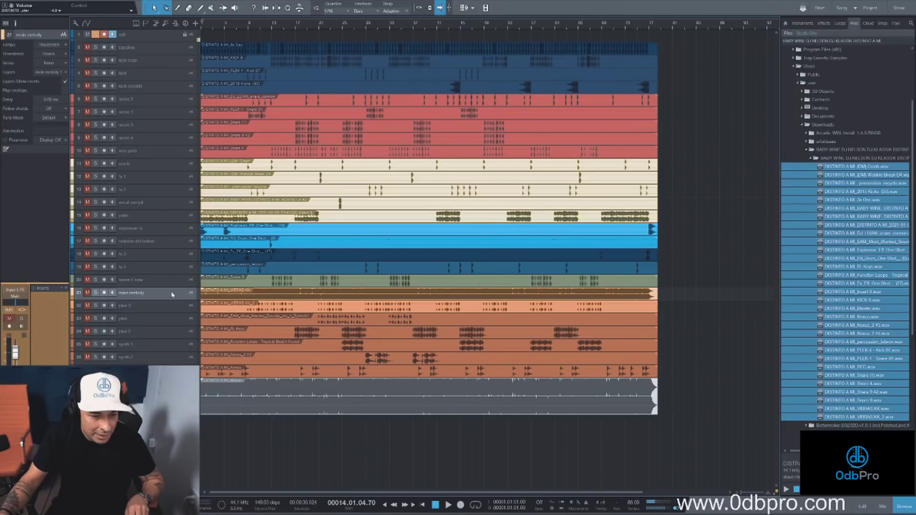
shift+click(93, 365)
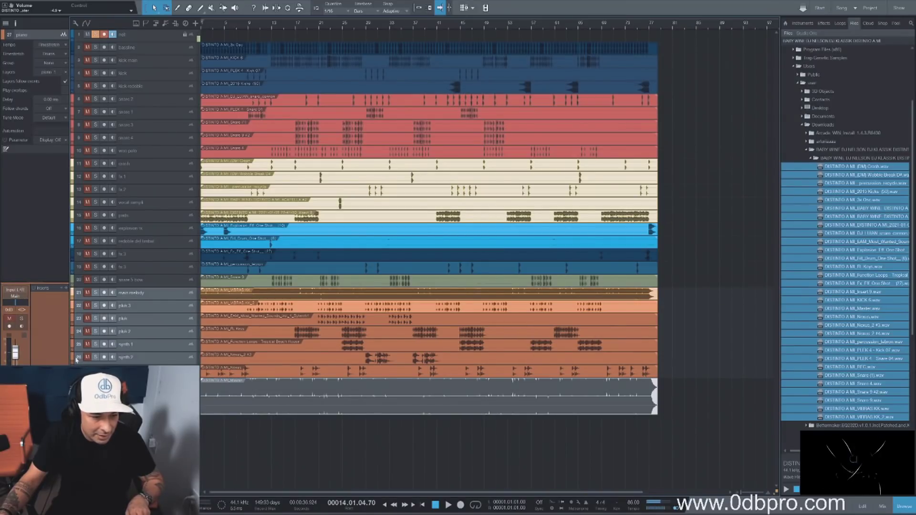
click(75, 359)
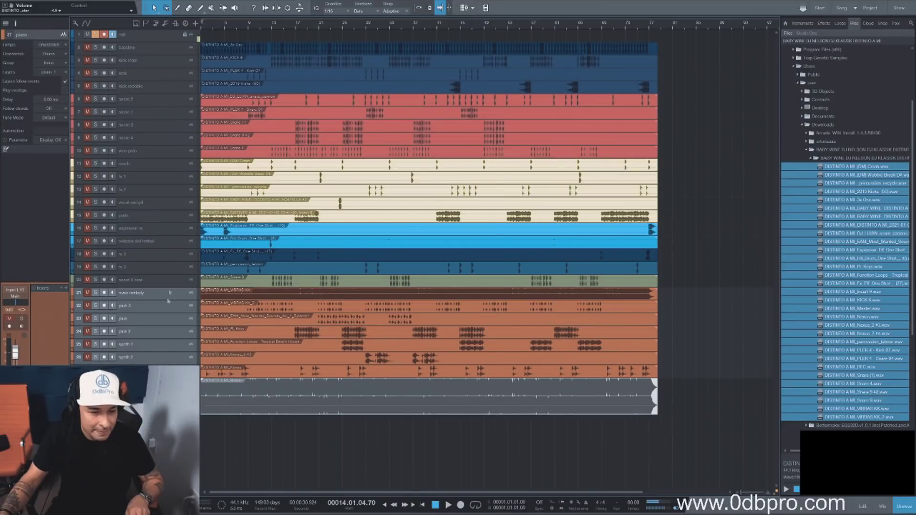
Step: Move the green "snare 5" track directly below "snare 4" and colour it the same red
click(154, 280)
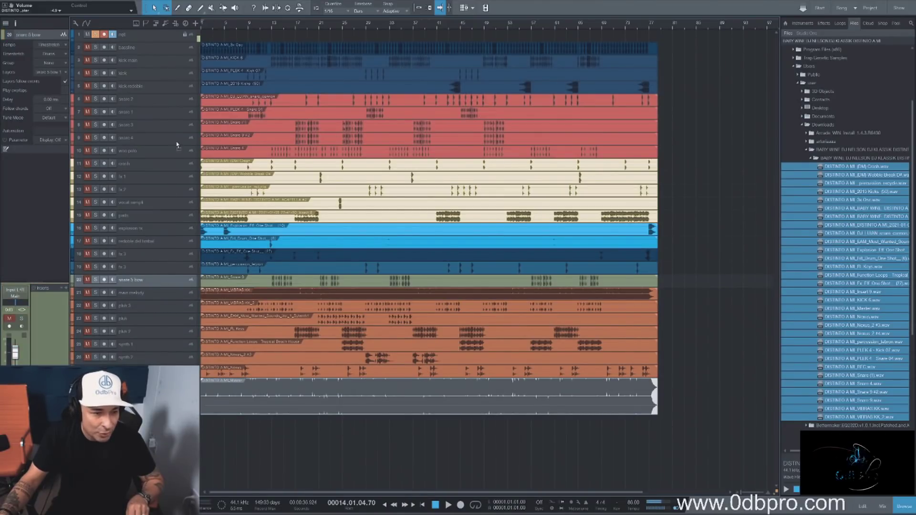
drag(177, 146, 177, 149)
click(72, 150)
click(166, 236)
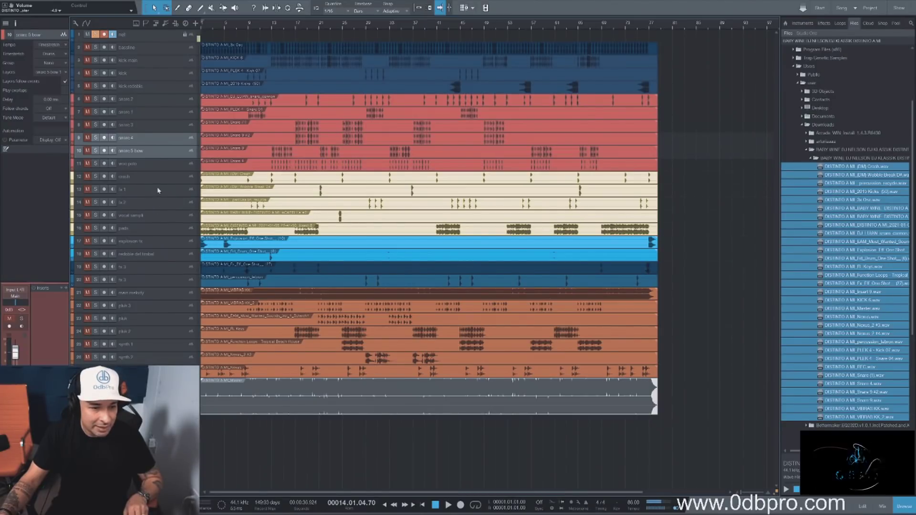
Step: Move the pads track directly below the piano and colour it the same burnt orange
click(152, 230)
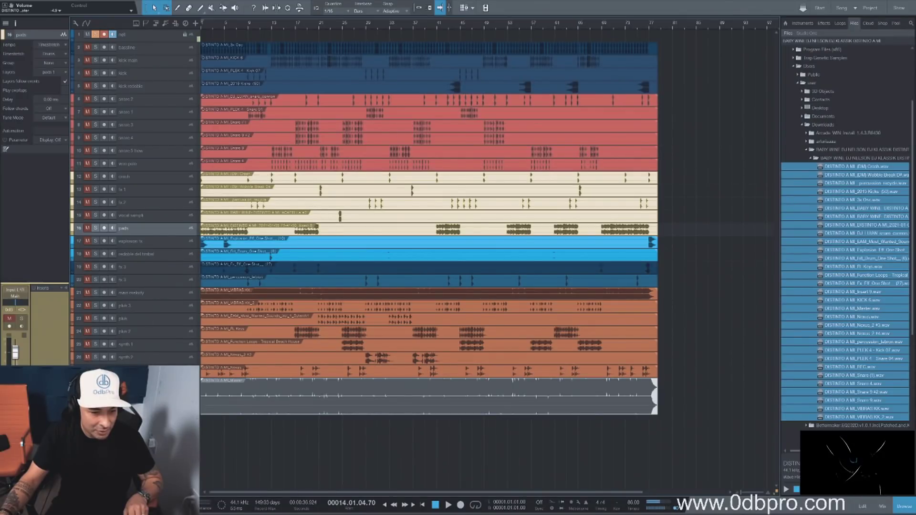
drag(152, 228, 151, 375)
shift+click(135, 360)
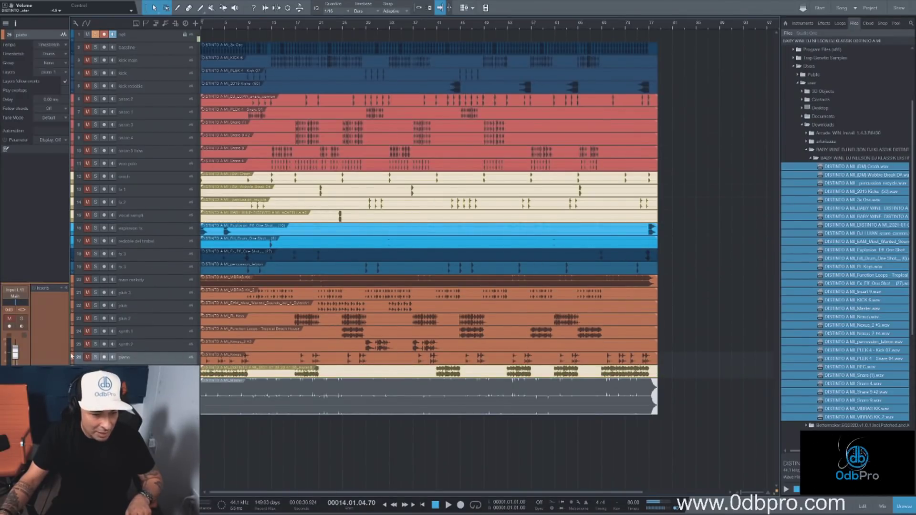
scroll(74, 358, down, 2)
scroll(77, 358, up, 2)
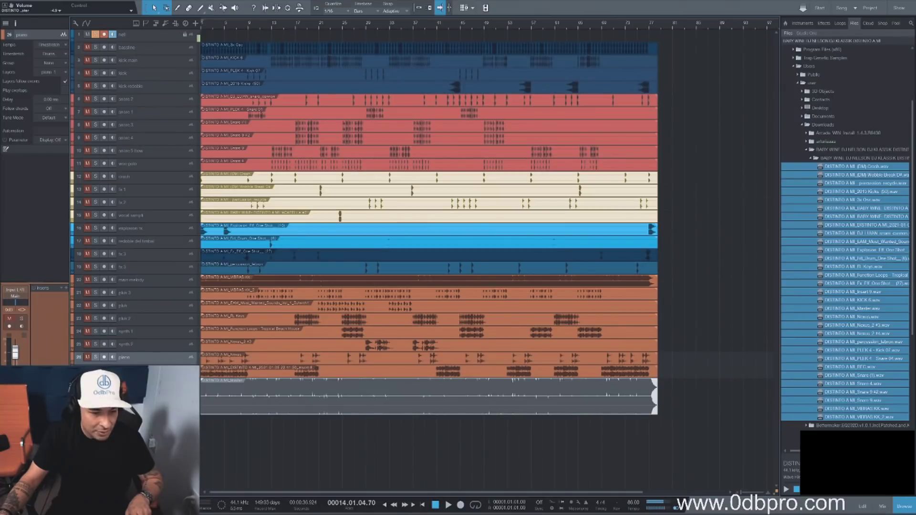
Step: Colour the four blue tracks between the vocal sample and "main melody" cream, matching the crash track
click(157, 262)
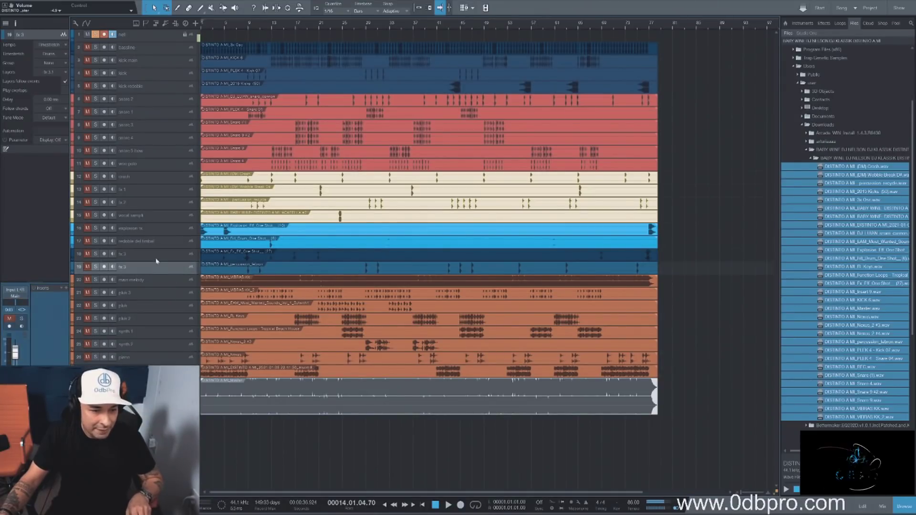
shift+click(153, 178)
click(73, 177)
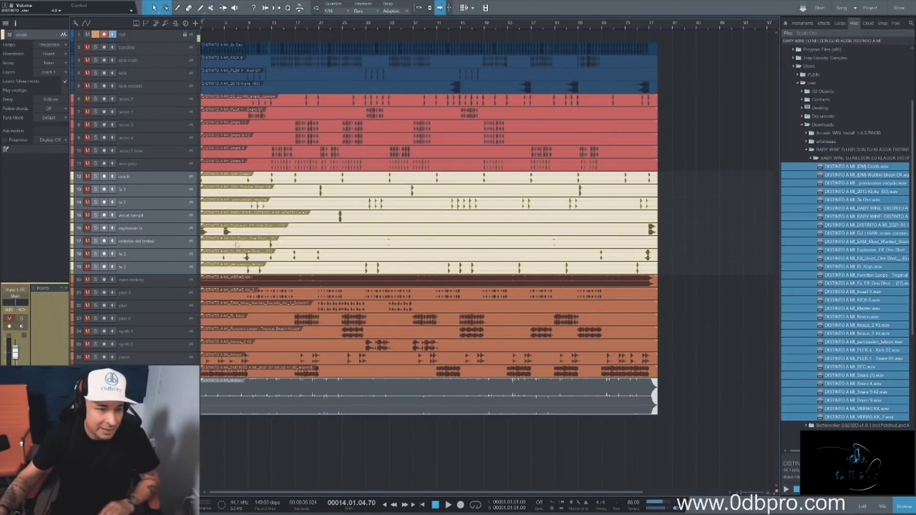
Step: Clear the first track's solo, and reduce the waveform zoom of the arrangement with the last grey track selected
click(96, 35)
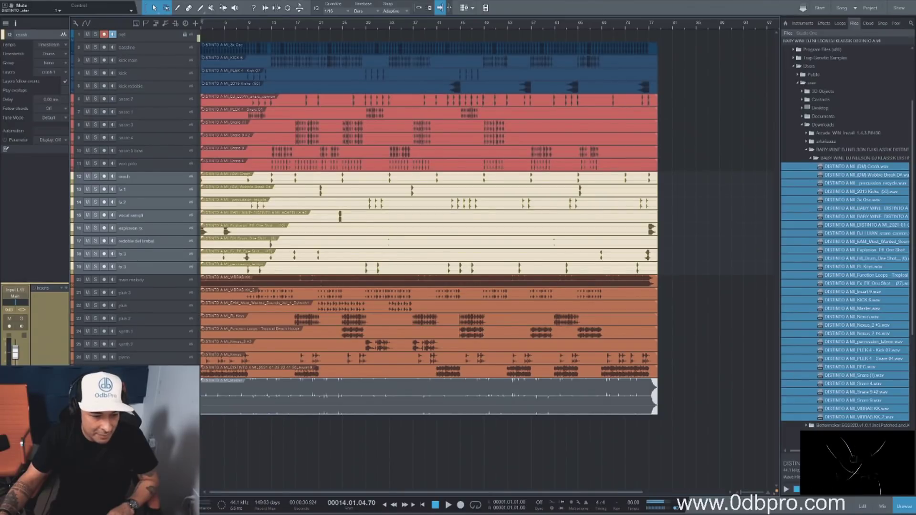
click(134, 396)
key(space)
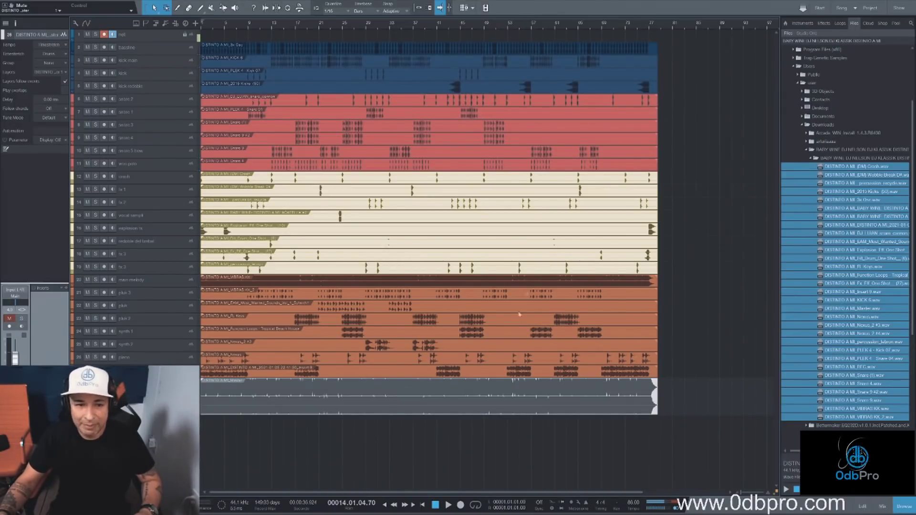
drag(778, 494, 776, 512)
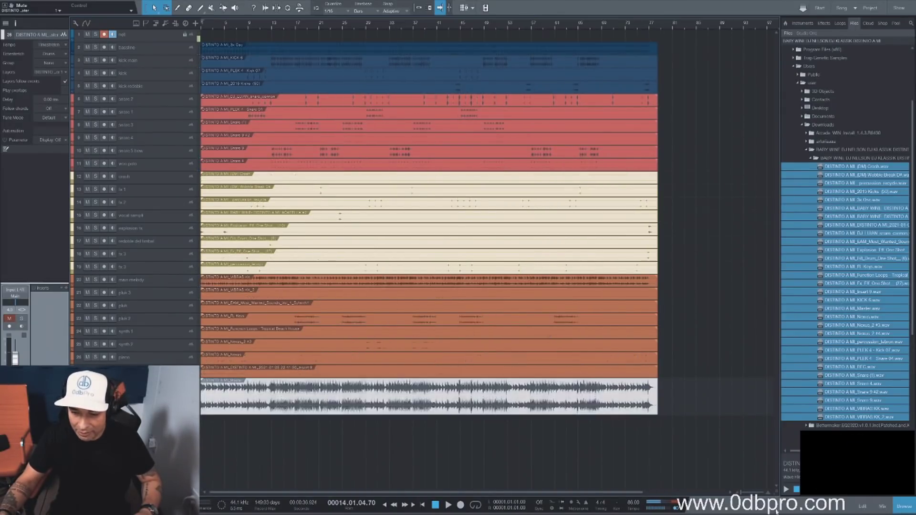
Step: Open the mixer and play the song to check the channel levels in the narrow console view
click(881, 507)
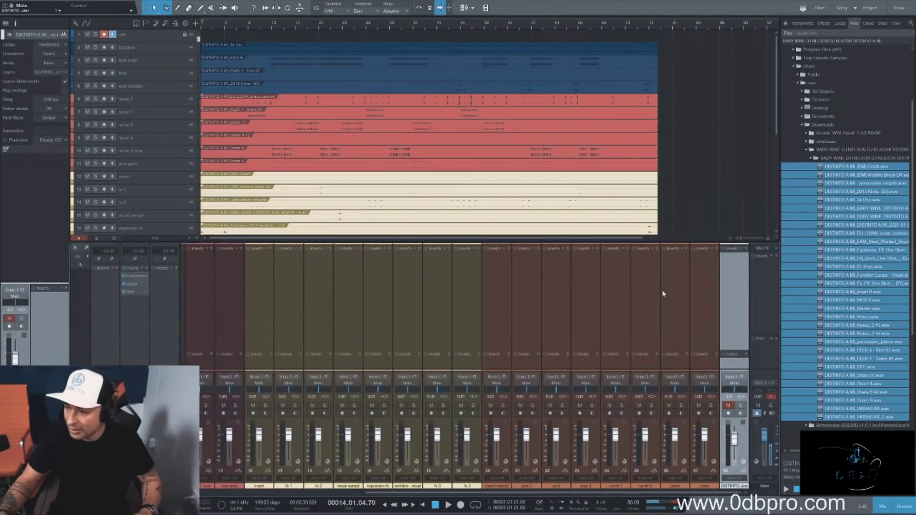
key(space)
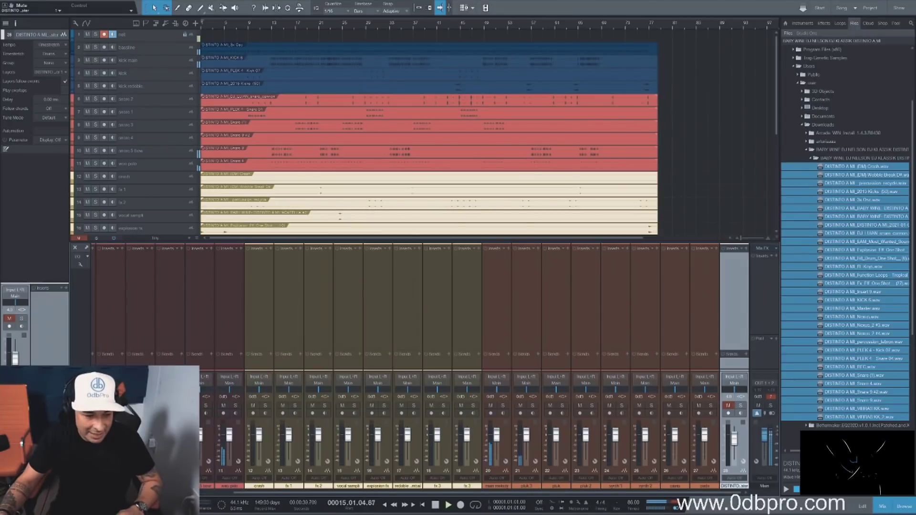
drag(349, 493, 208, 494)
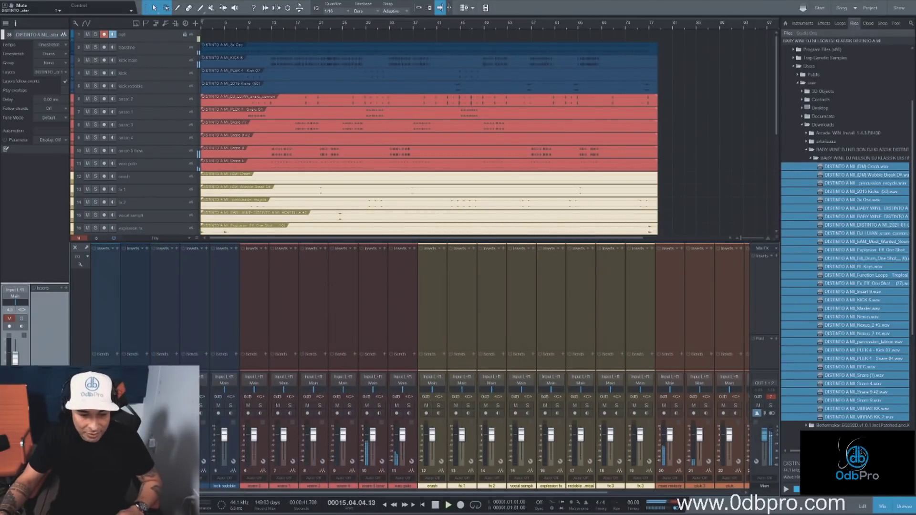
key(shift+F3)
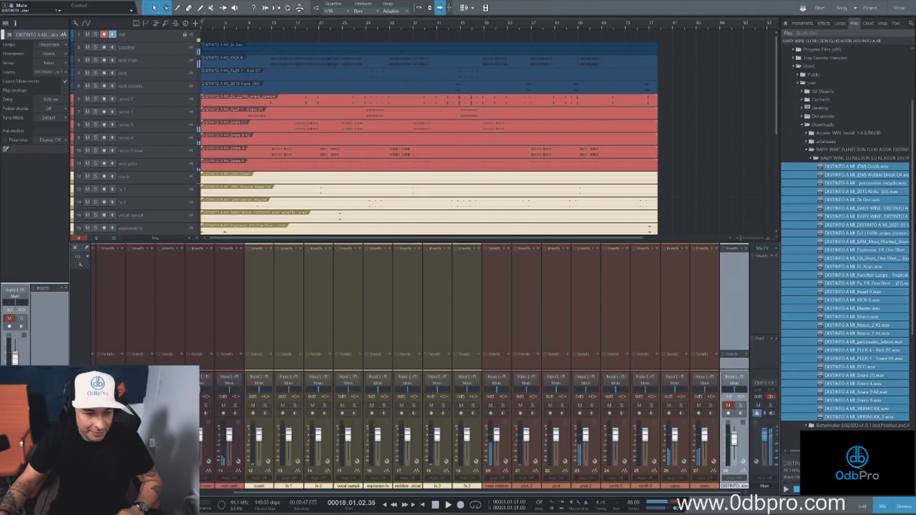
key(space)
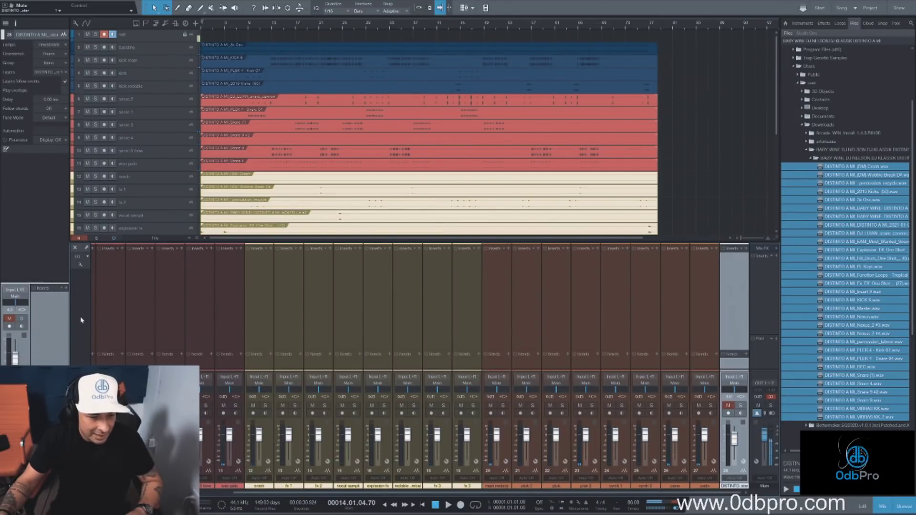
Step: Show the input gain controls on the mixer channels and select the bassline channel
click(80, 265)
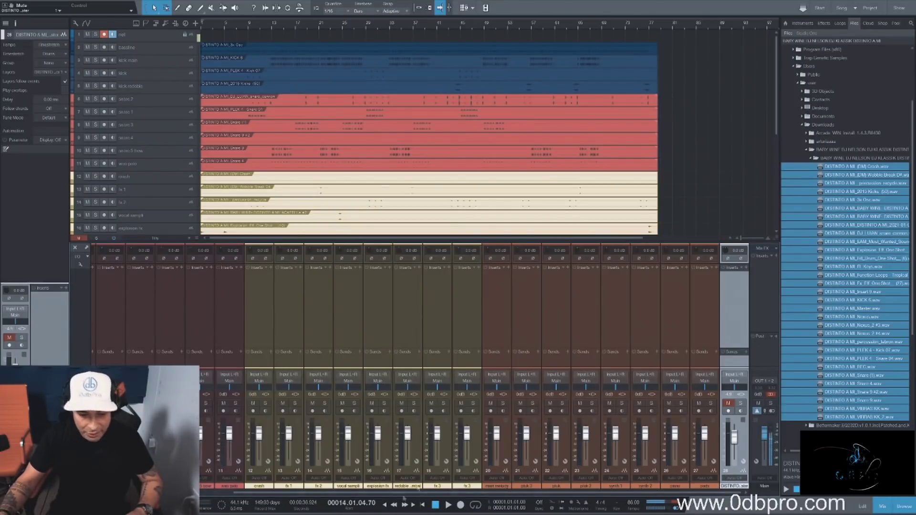
scroll(404, 493, left, 3)
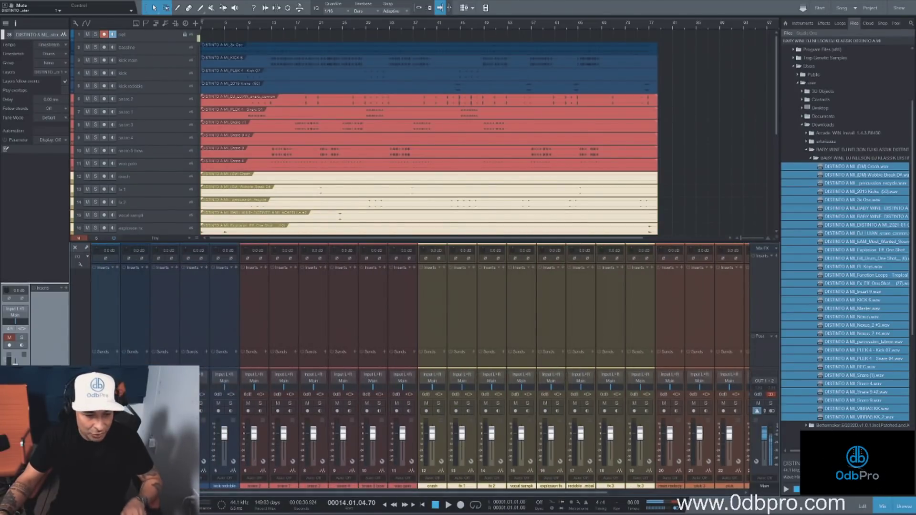
click(135, 486)
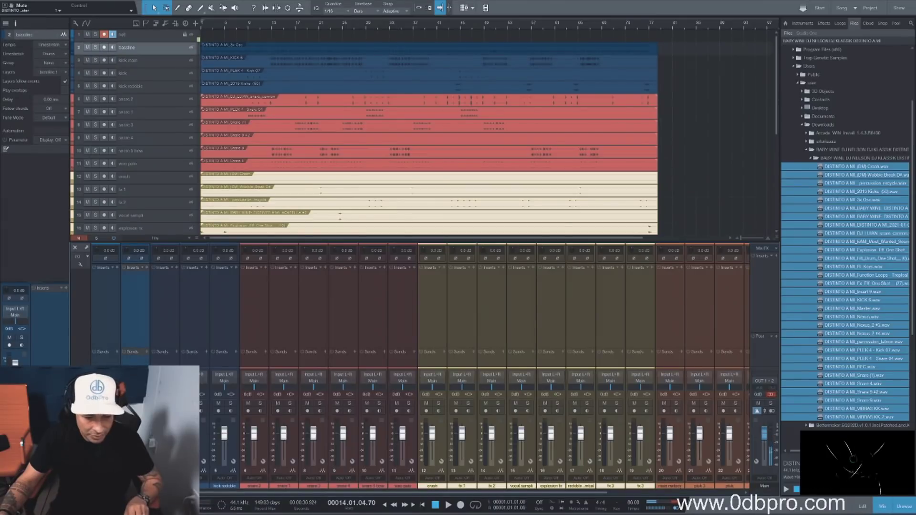
Step: Select all mixer channels from the bassline to the pads and lower their input gain together
scroll(296, 495, right, 3)
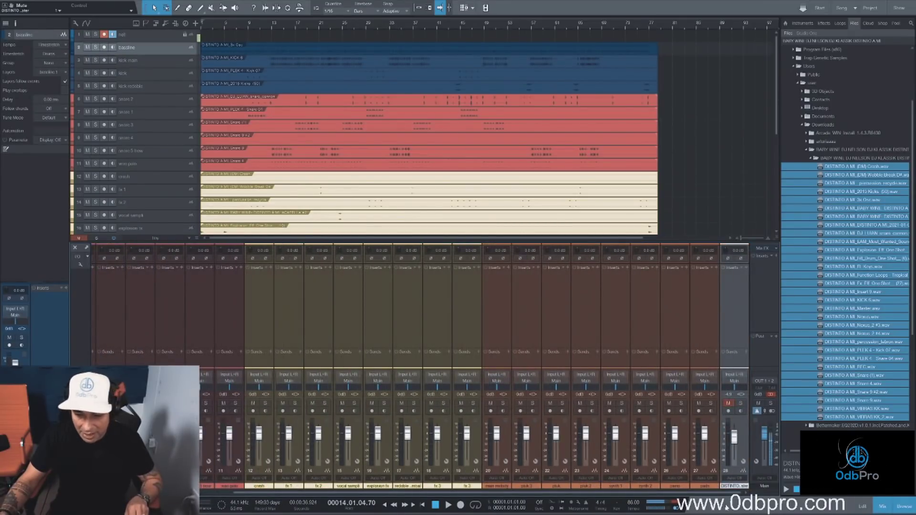
click(716, 436)
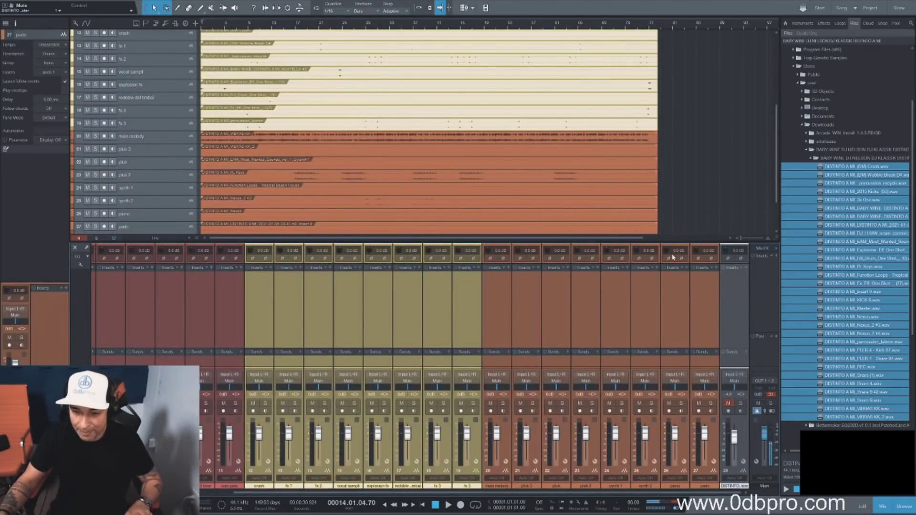
drag(666, 252, 666, 253)
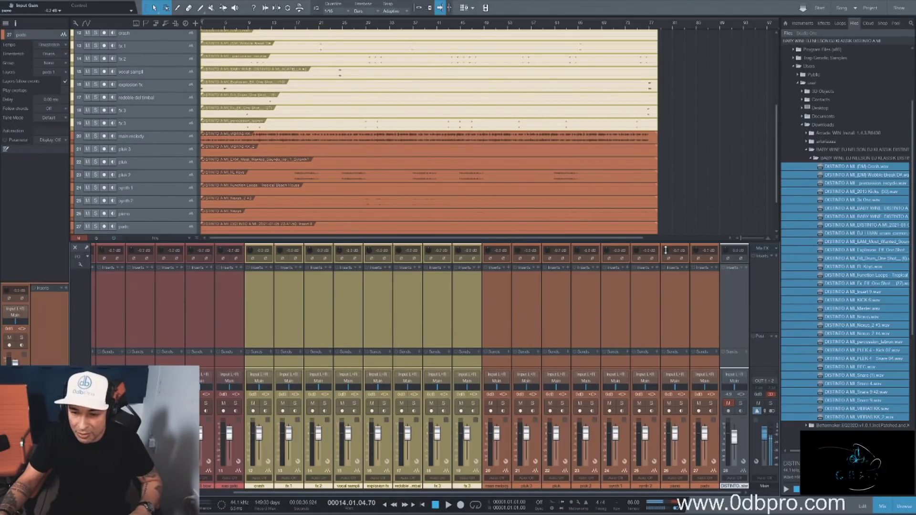
Step: Play the song while lowering the selected channels' input gain further, and show the available effects in the browser
key(space)
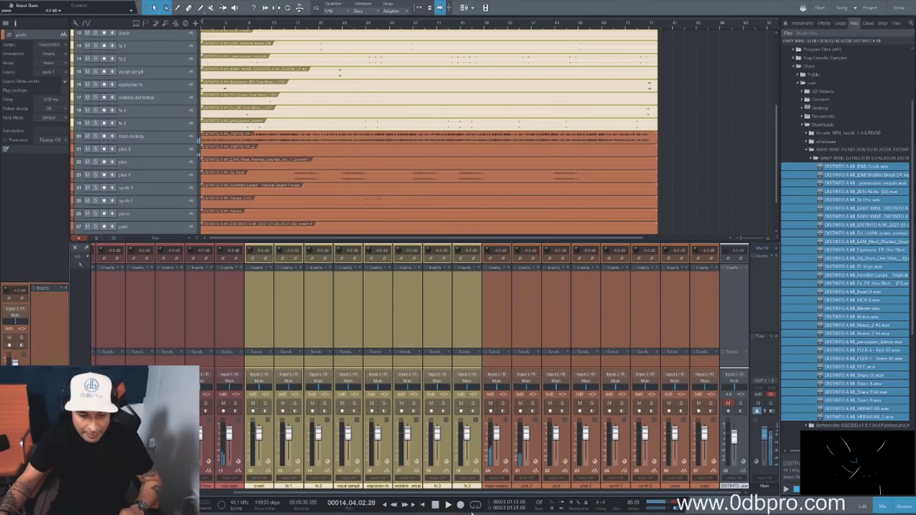
drag(470, 493, 307, 494)
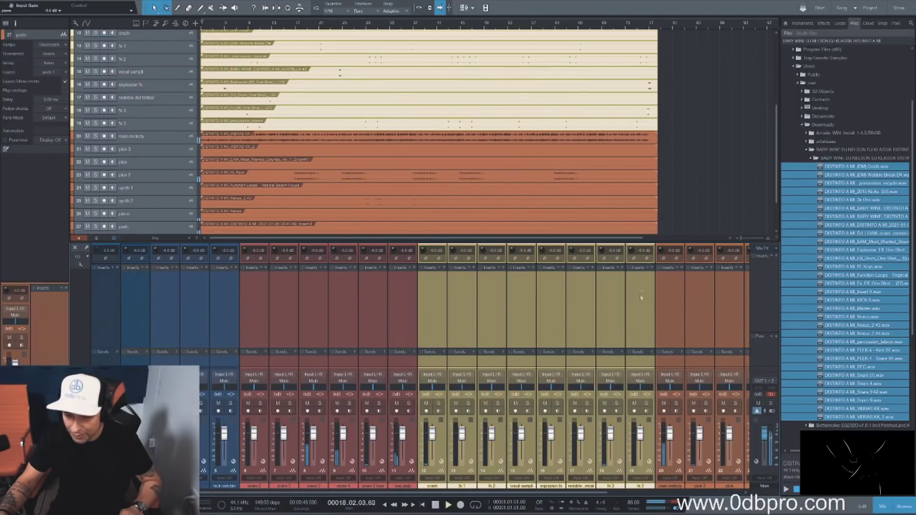
drag(661, 248, 661, 249)
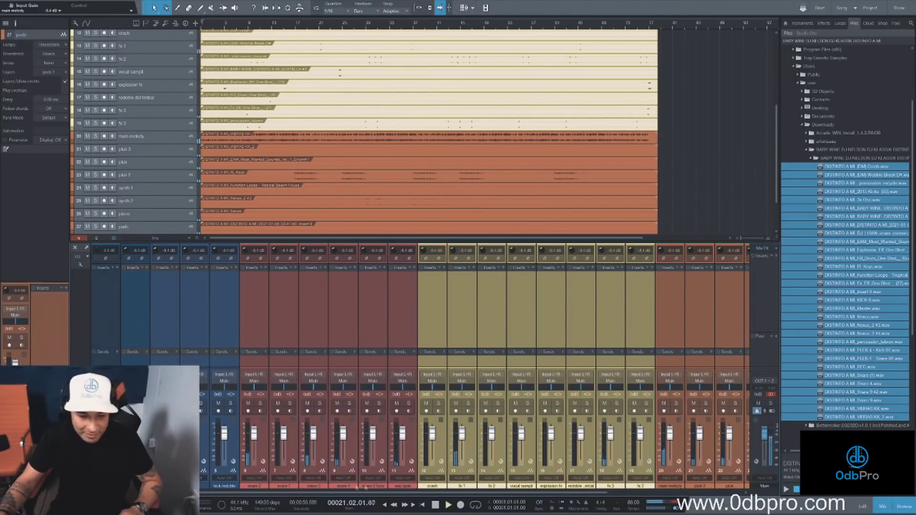
key(space)
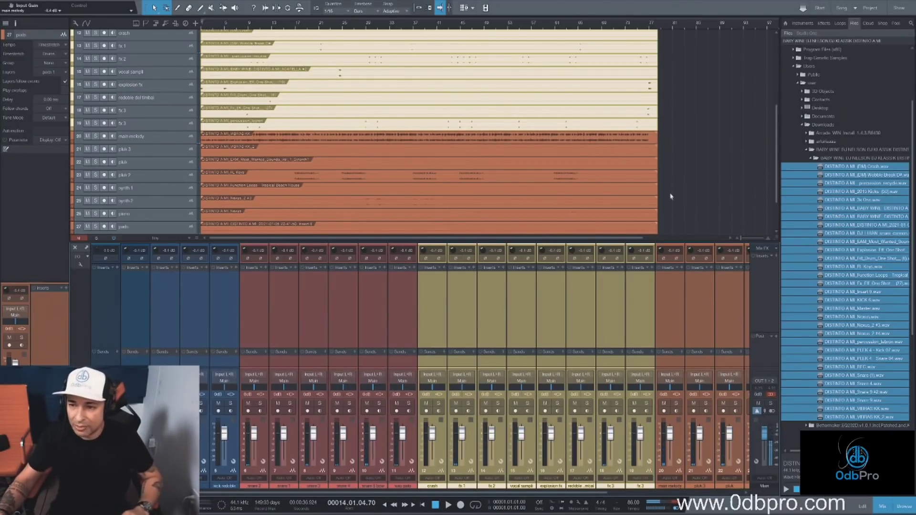
click(824, 22)
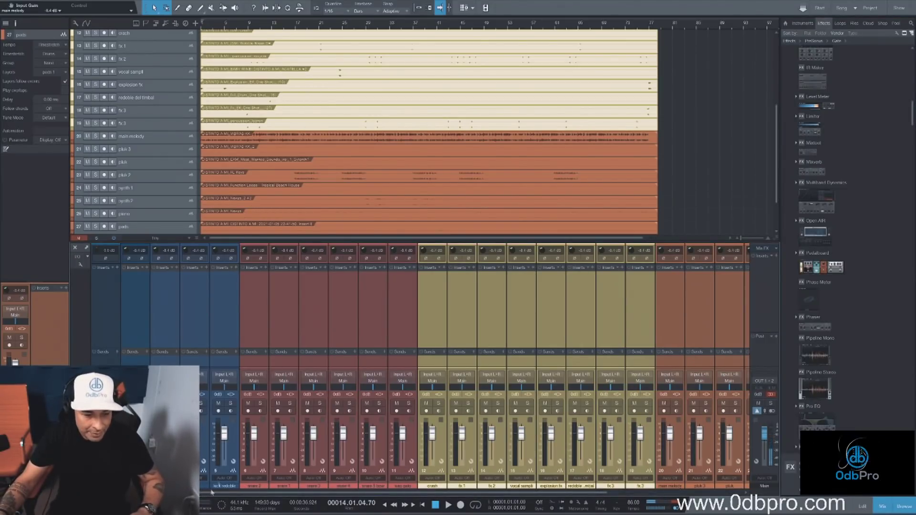
Step: Select the three kick channels, from "kick main" to "kick redoble", and create a bus for them
click(165, 486)
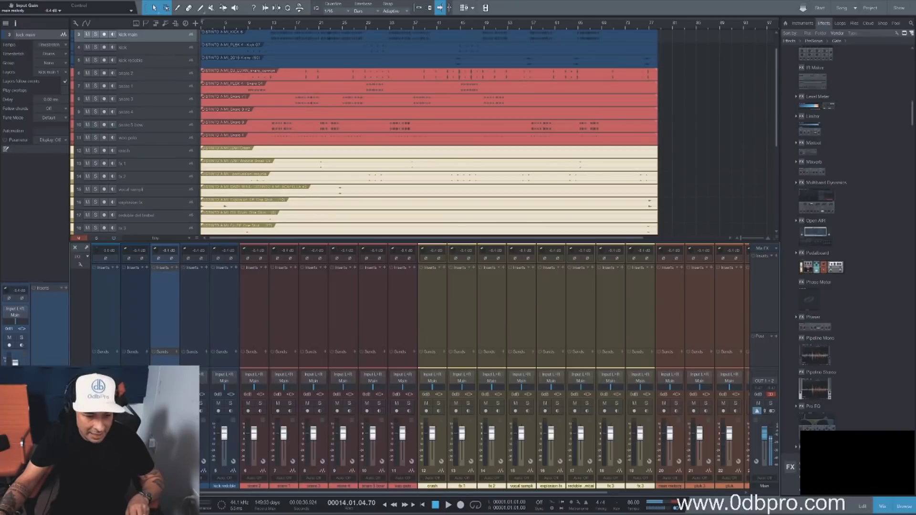
shift+click(233, 444)
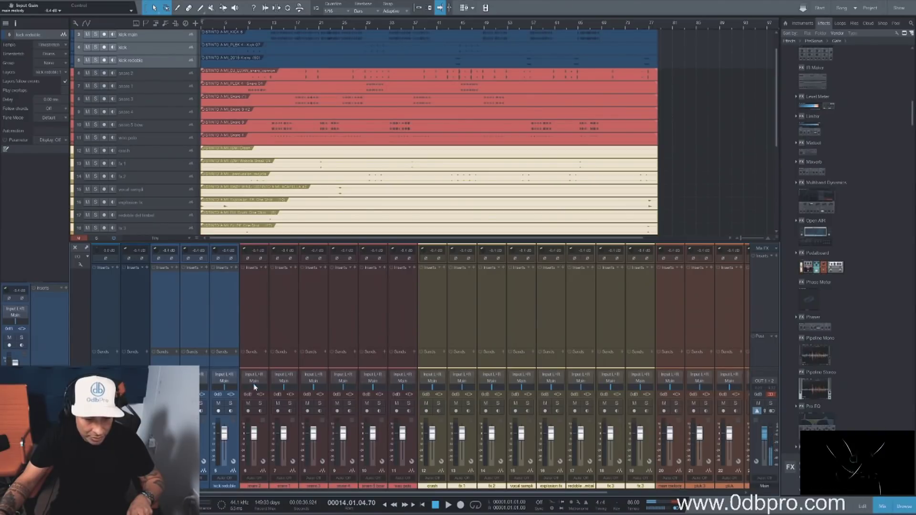
key(b)
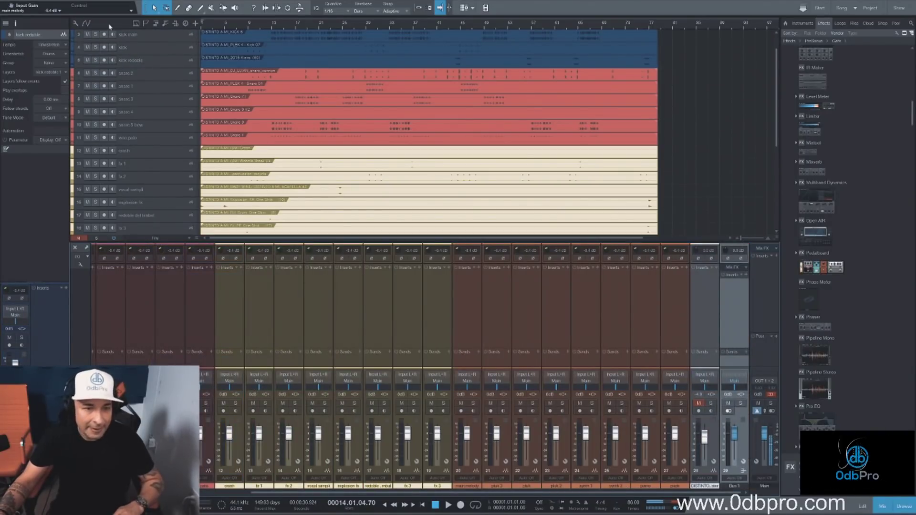
Step: Solo the three kick tracks and the first track, and check them in playback
click(95, 34)
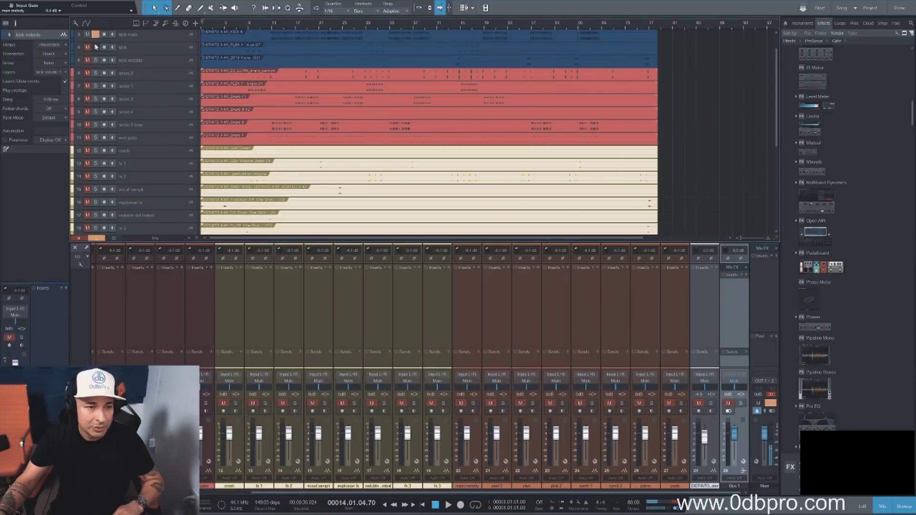
click(96, 60)
scroll(98, 62, down, 1)
scroll(100, 57, up, 2)
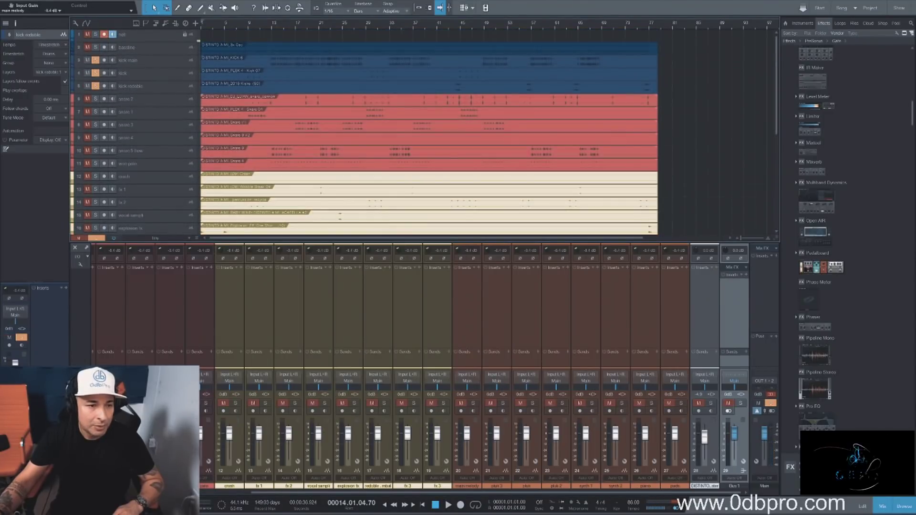
click(96, 35)
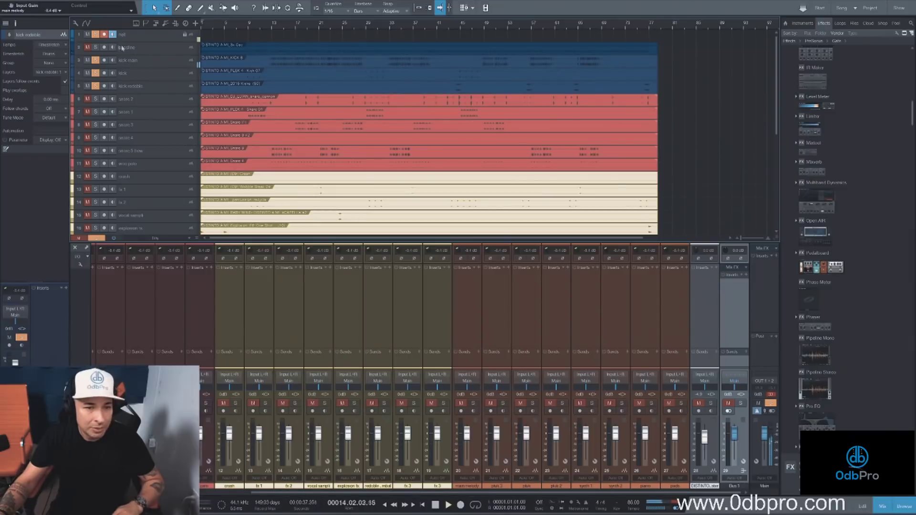
key(space)
Step: Rename the new bus "kick bus"
double_click(733, 486)
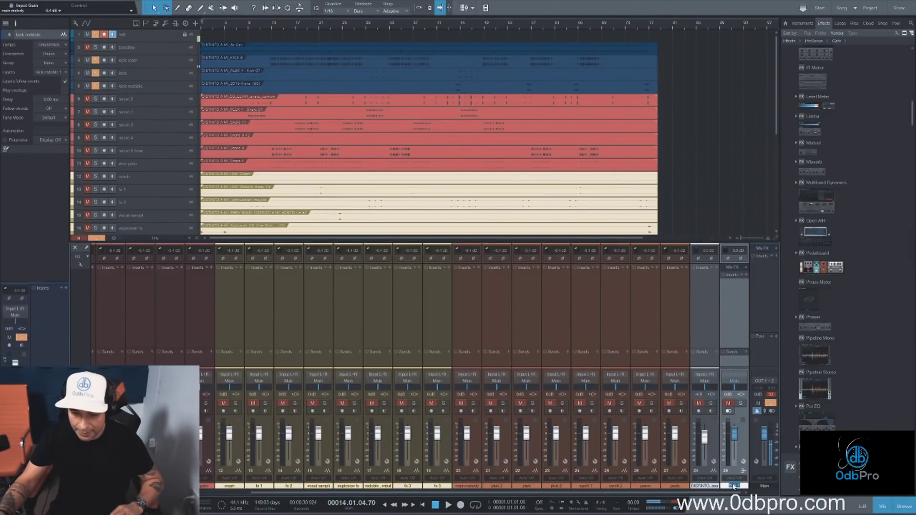
text(kick)
text(kick bus)
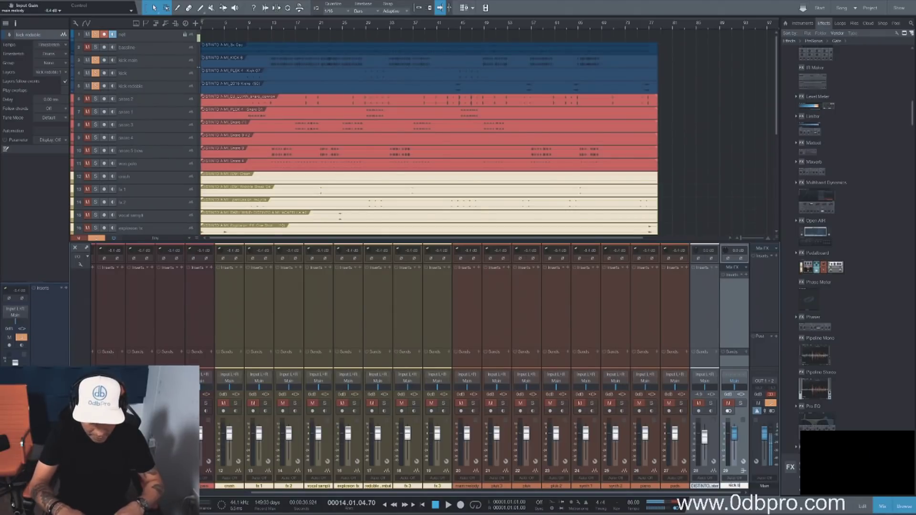
key(Return)
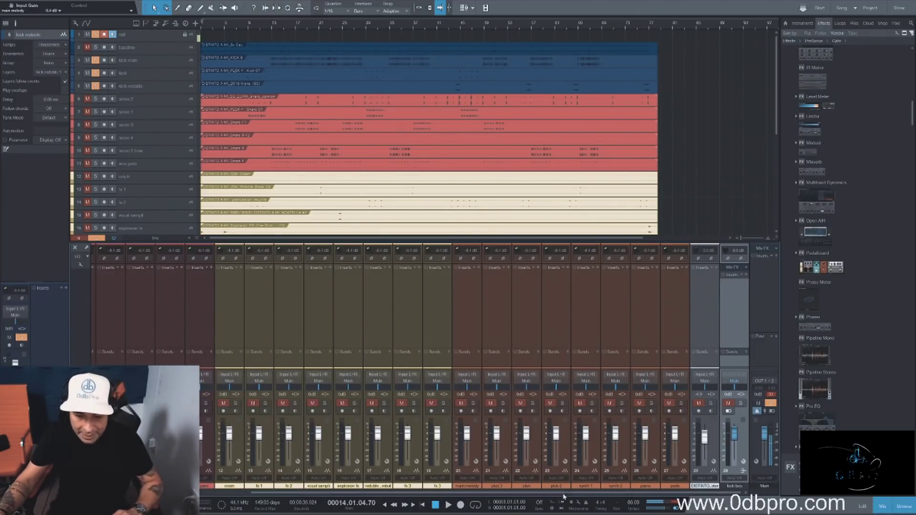
Step: Play the kicks to check their routing to the kick bus, and colour the bus channel purple
scroll(136, 364, left, 5)
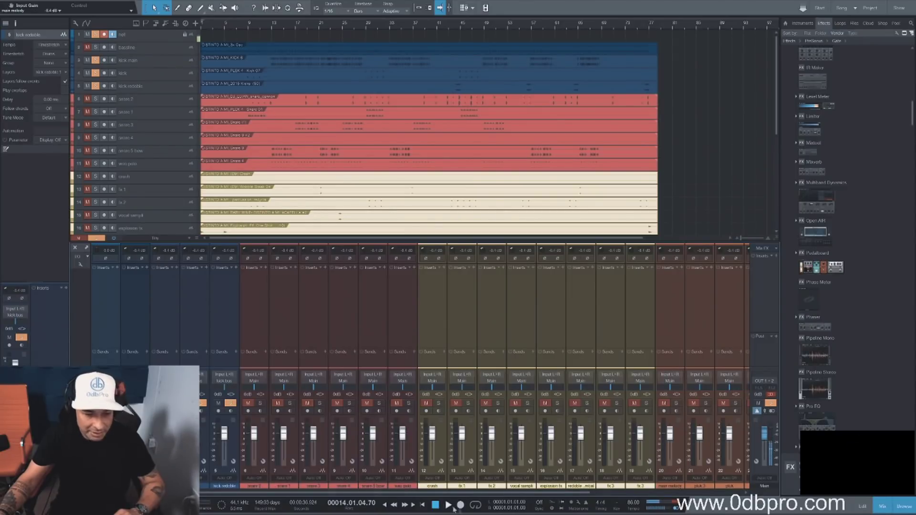
scroll(590, 498, right, 4)
scroll(590, 497, right, 1)
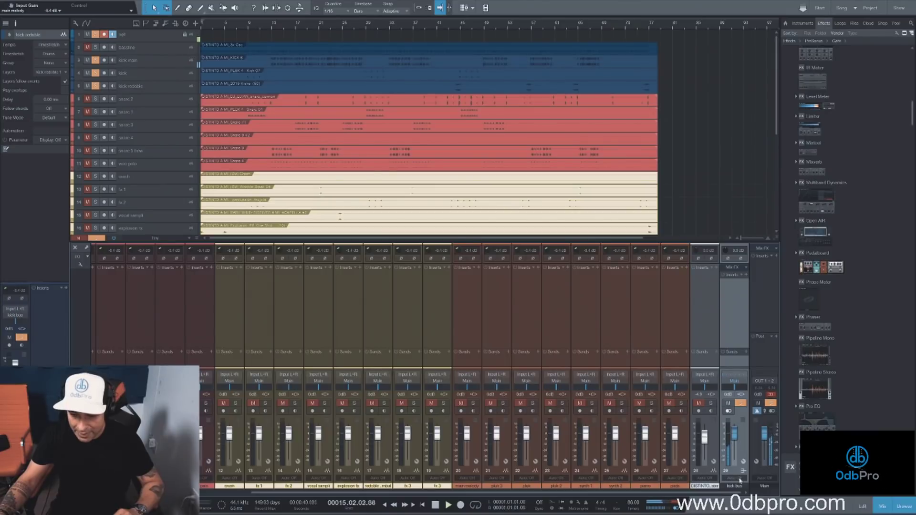
scroll(496, 505, left, 5)
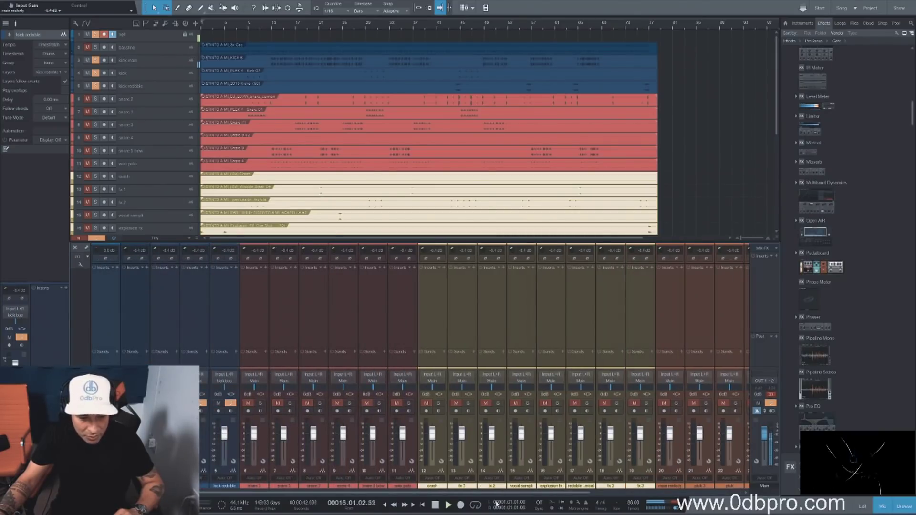
scroll(496, 504, right, 5)
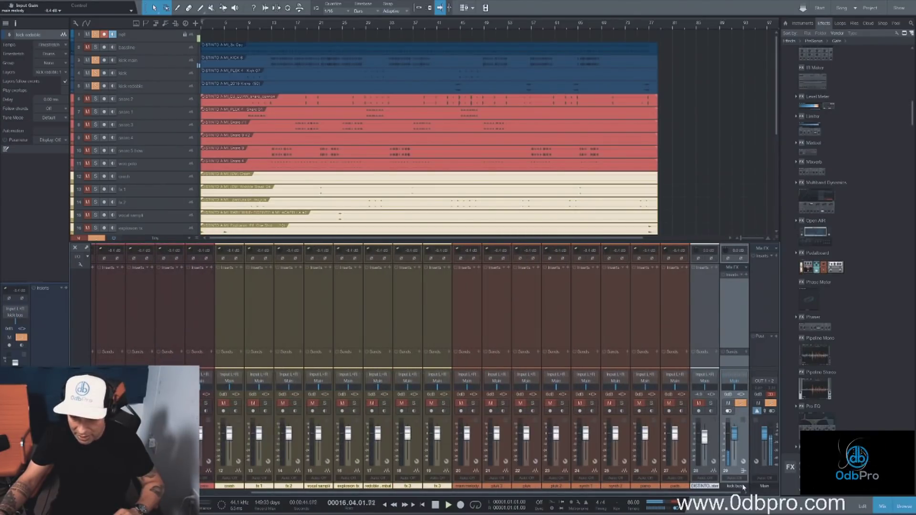
click(734, 310)
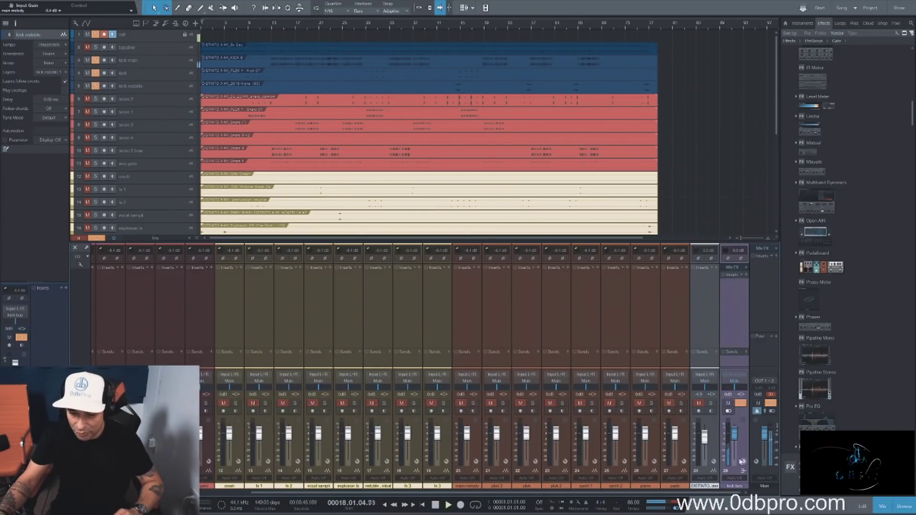
key(space)
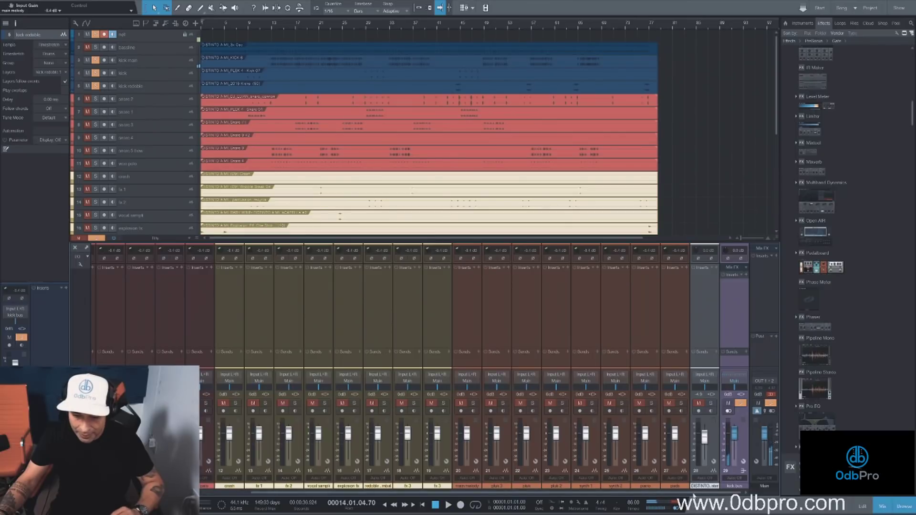
Step: Select the six red channels, starting from "snare 2", and create a bus for them
drag(695, 493, 375, 493)
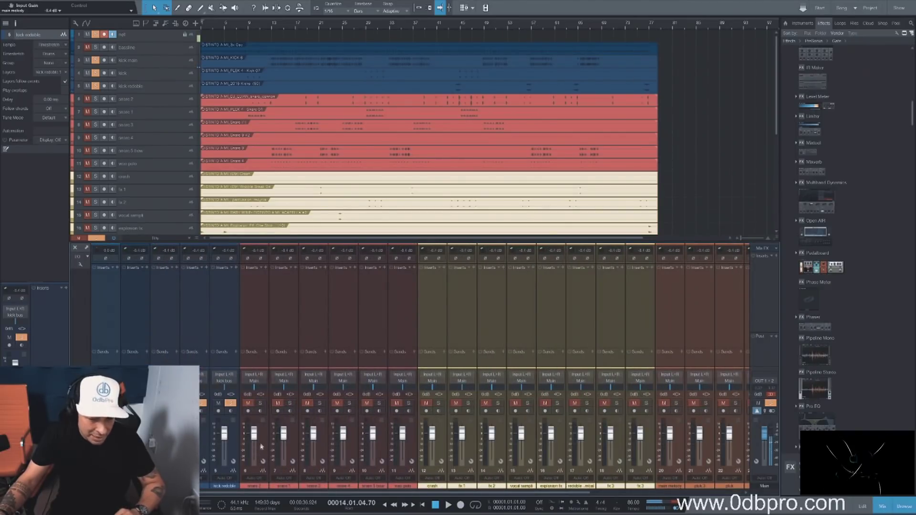
click(262, 463)
shift+click(412, 447)
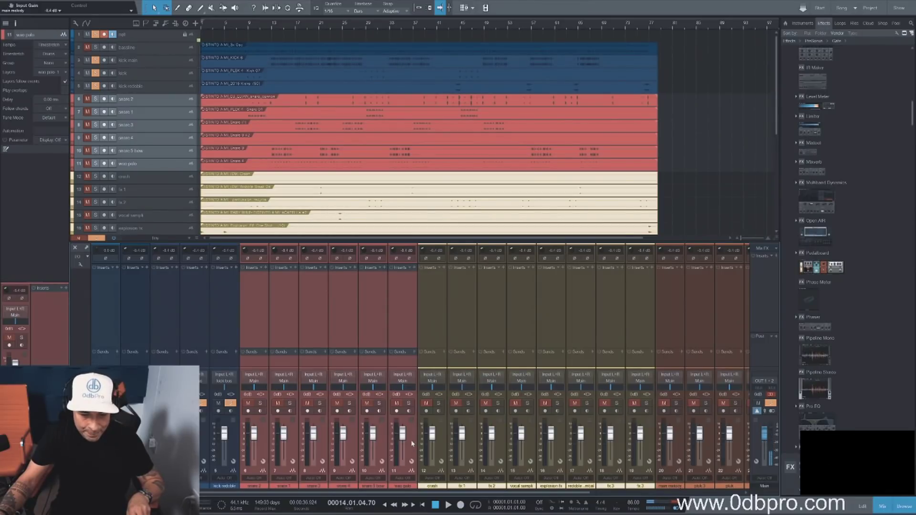
key(shift+b)
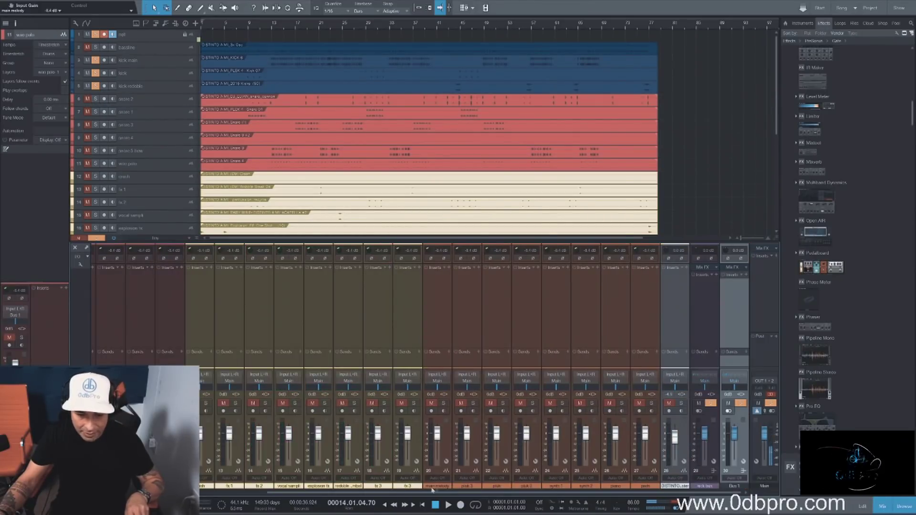
Step: Move the solos from the kick tracks to the six red snare tracks and play them
click(95, 86)
click(97, 73)
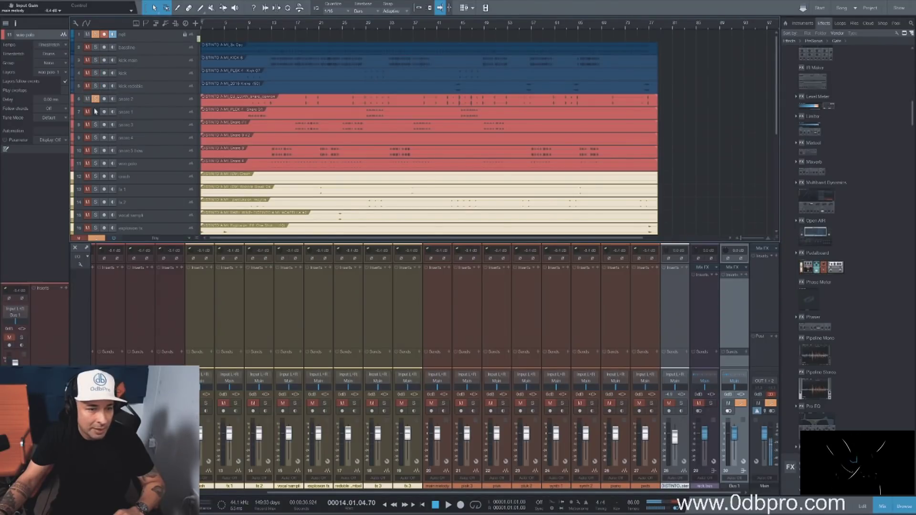
click(96, 126)
click(96, 138)
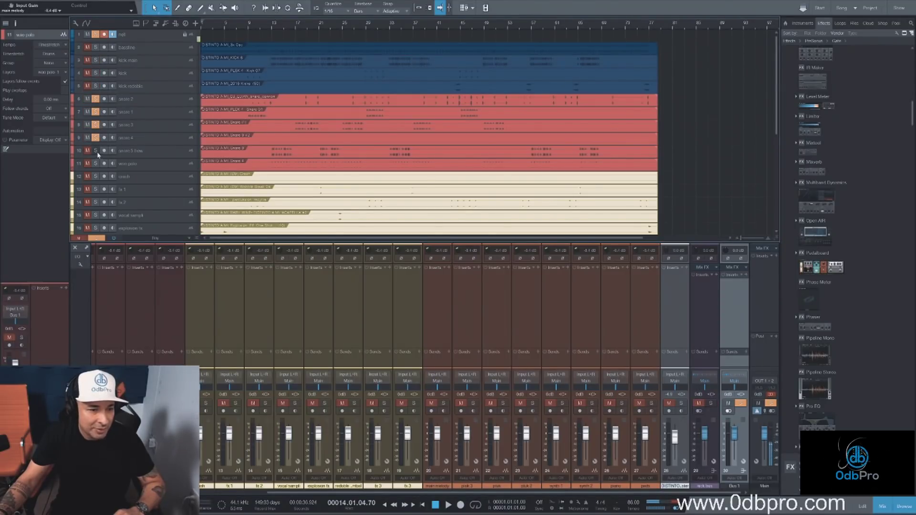
click(96, 164)
key(space)
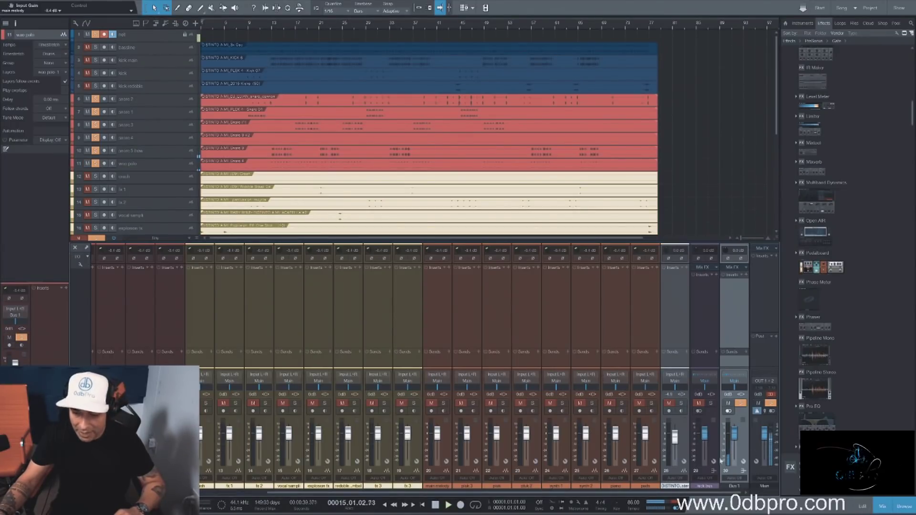
Step: Rename the second bus "snare bus"
double_click(736, 486)
text(snar)
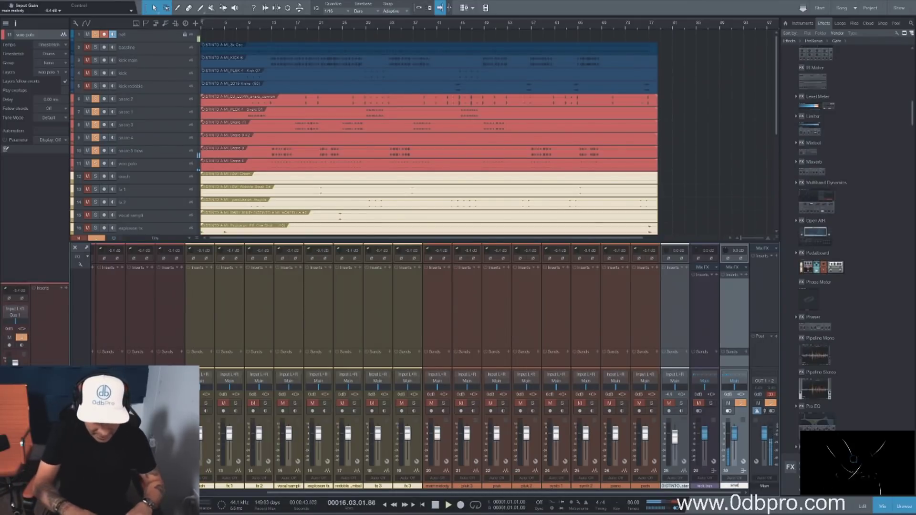
text(e bus)
key(Return)
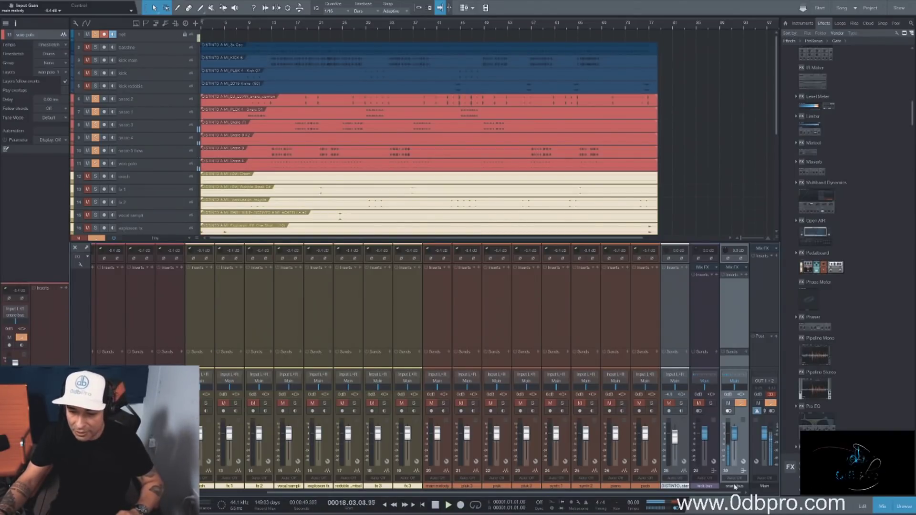
Step: Colour the snare bus red like its source tracks, then clear all solos and stop playback
click(854, 427)
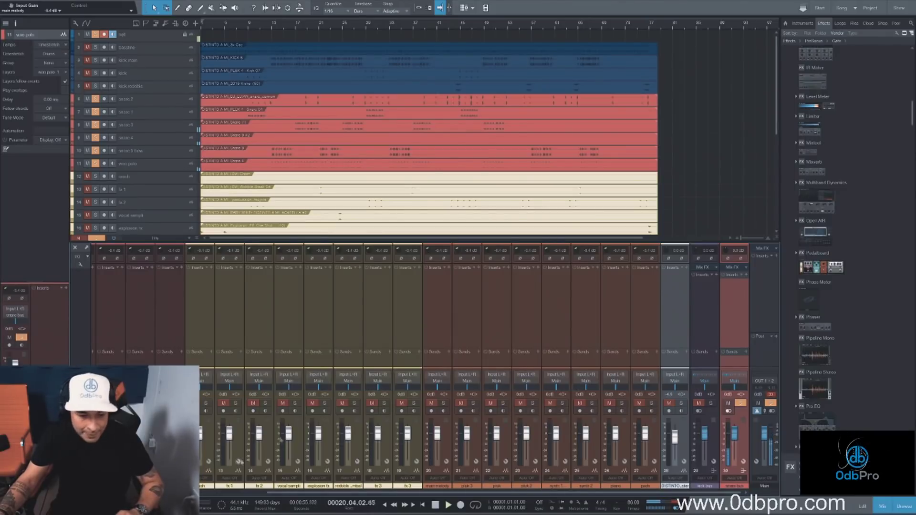
click(79, 239)
key(space)
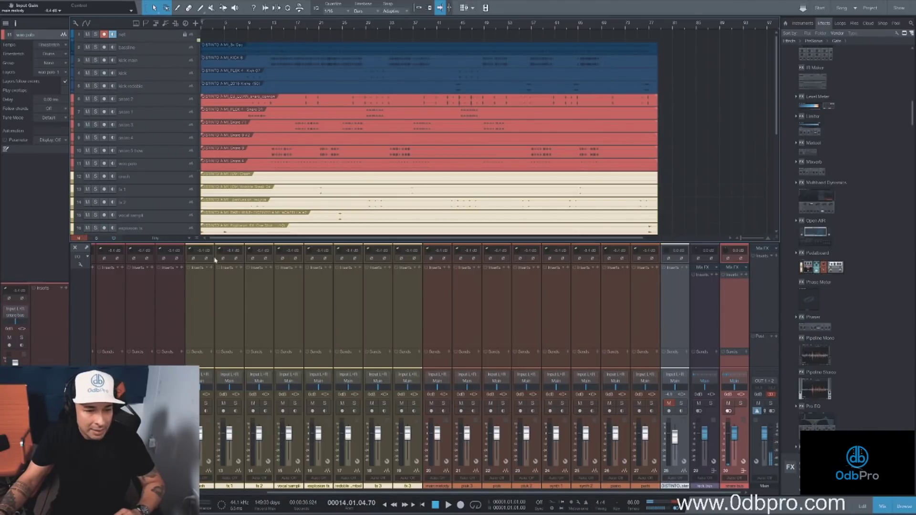
Step: Select the eight cream channels, from the crash to the last fx channel, and create a bus for them
key(Down)
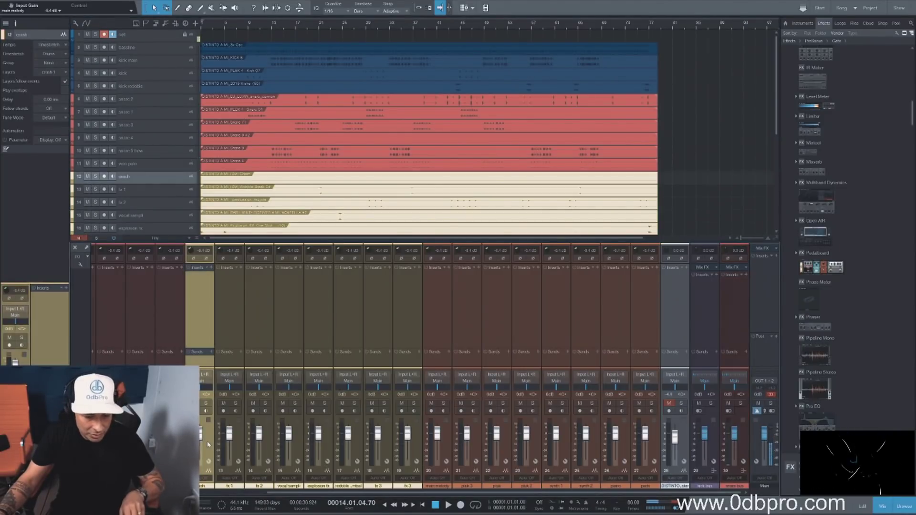
shift+click(419, 452)
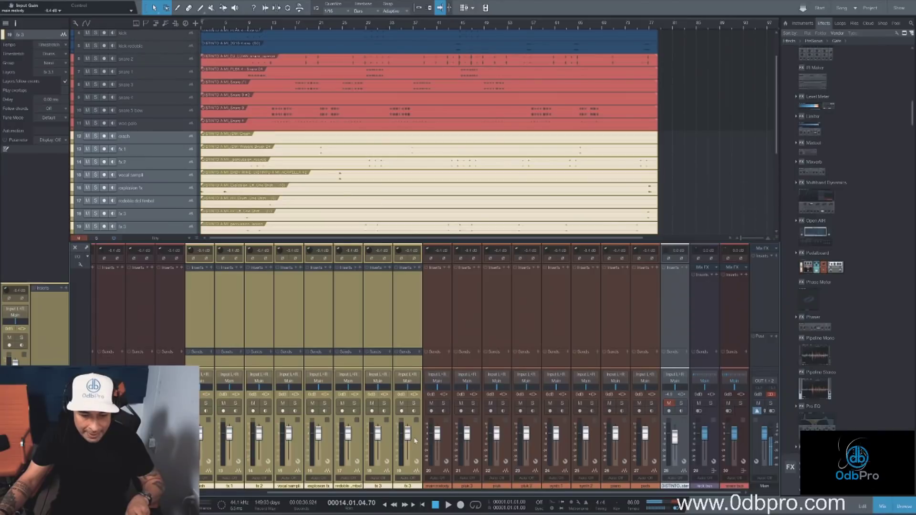
key(shift+b)
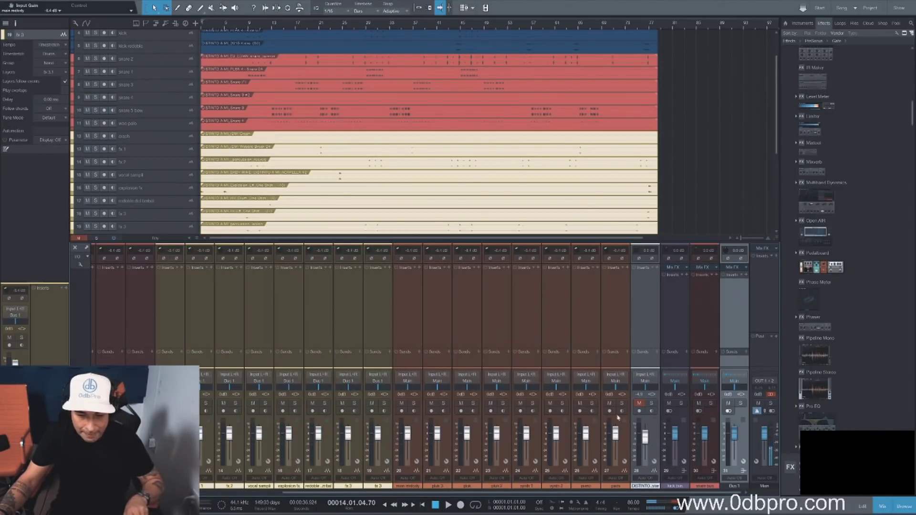
Step: Solo the first track and the first five cream tracks, from the crash through "explosion fx"
click(95, 136)
click(95, 149)
click(95, 162)
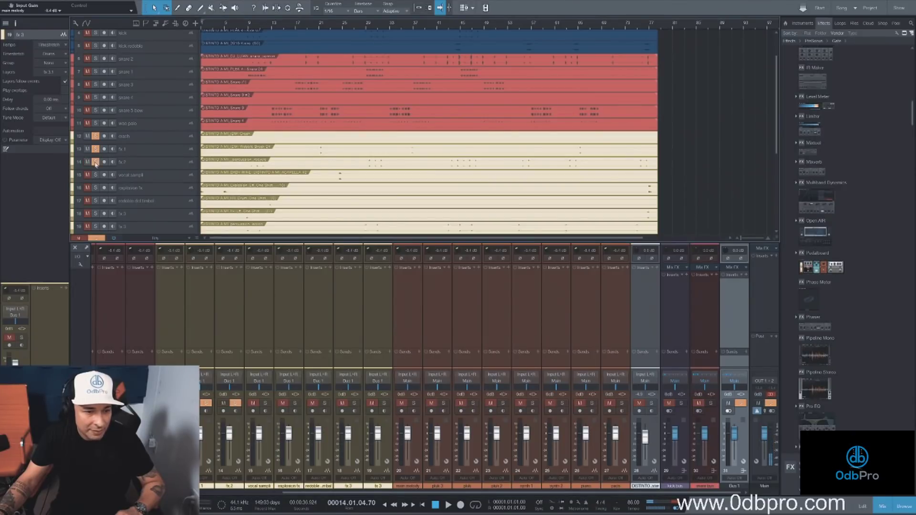
scroll(90, 39, up, 3)
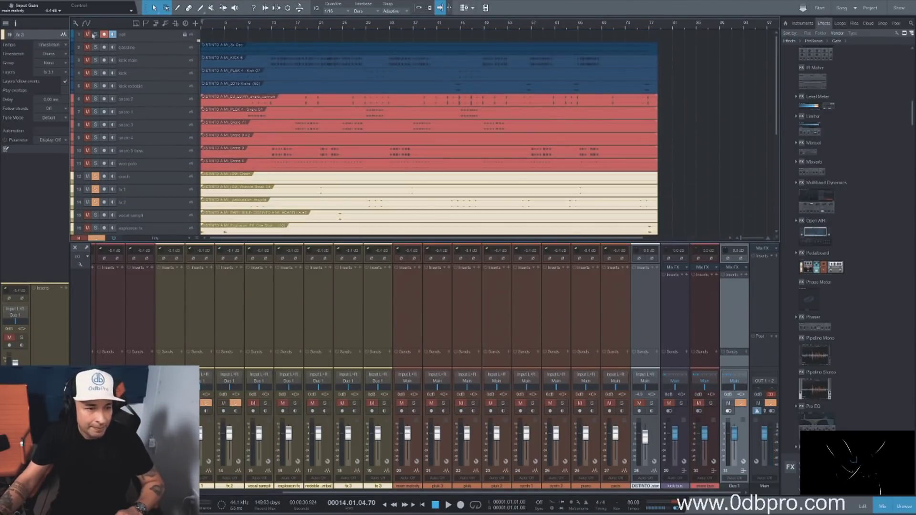
click(96, 34)
click(95, 215)
click(95, 229)
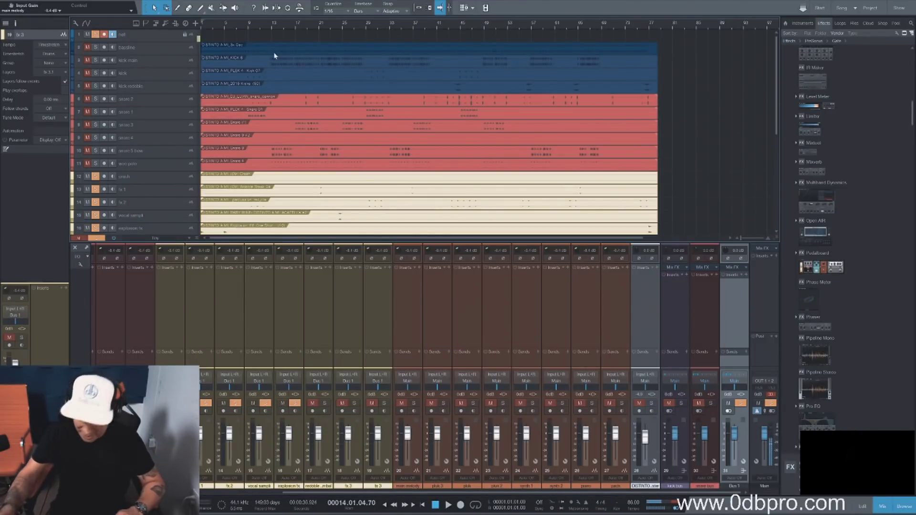
Step: Play the soloed tracks, pull the new bus's fader down and return it to about 0 dB, then stop playback
key(space)
key(space)
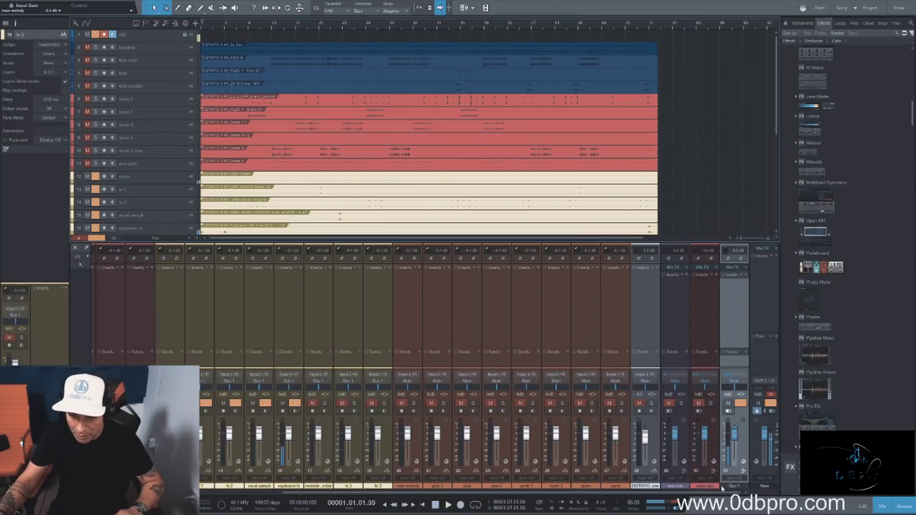
key(space)
drag(735, 435, 736, 446)
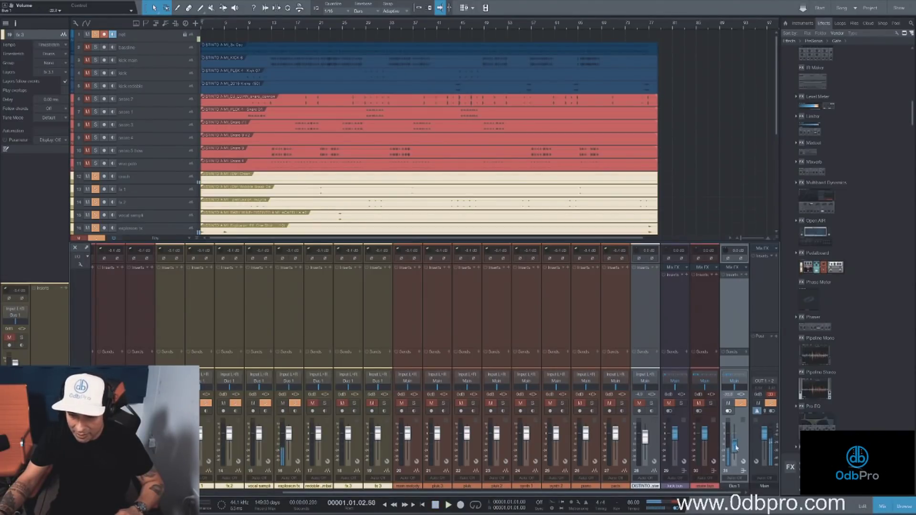
key(space)
Step: Rename the bus of the cream channels as "fx bus"
double_click(735, 485)
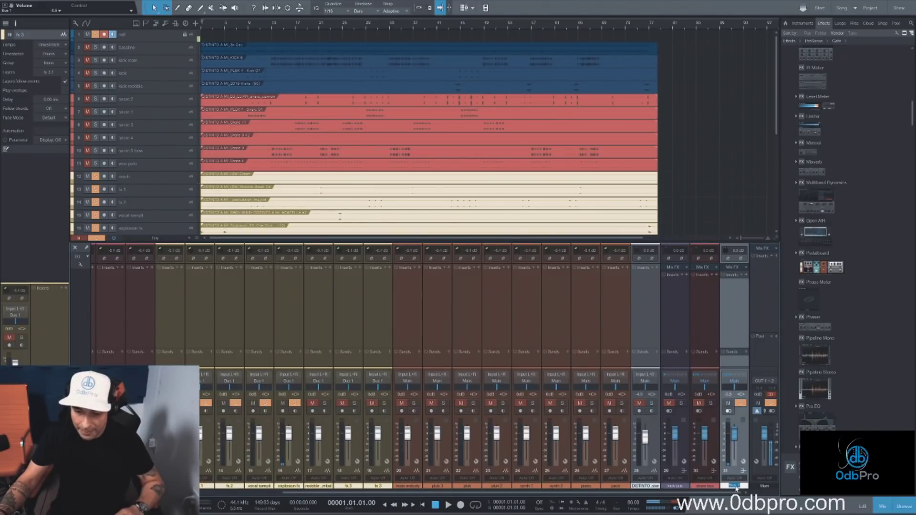
text(fx bus)
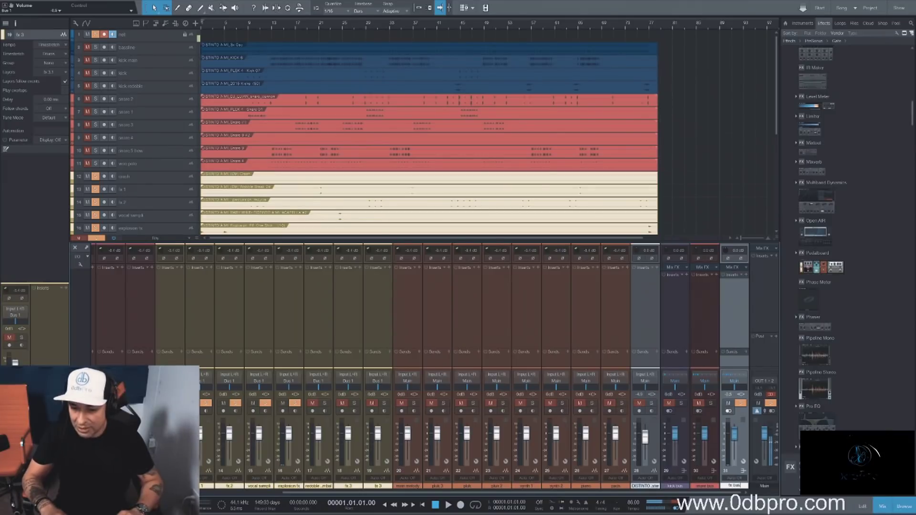
key(Return)
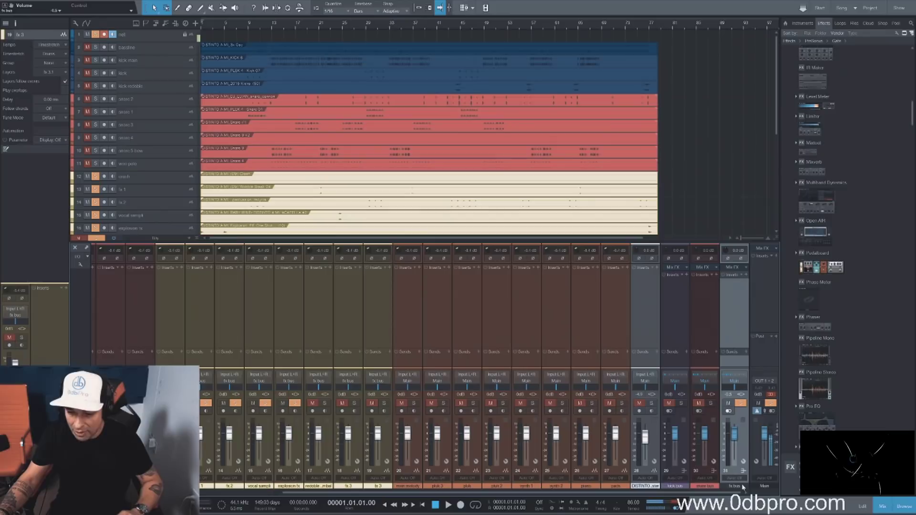
Step: Clear all solos and colour the fx bus cream-yellow like its source tracks
click(843, 429)
drag(685, 493, 517, 491)
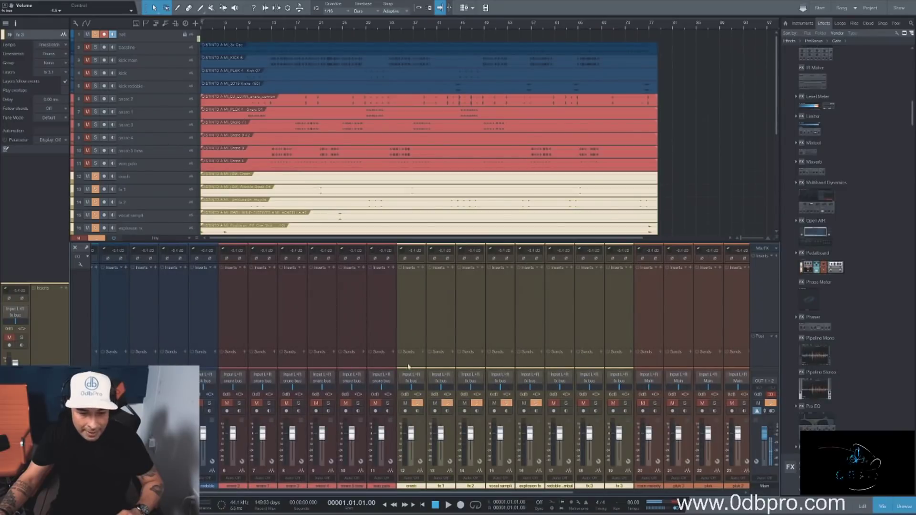
click(93, 239)
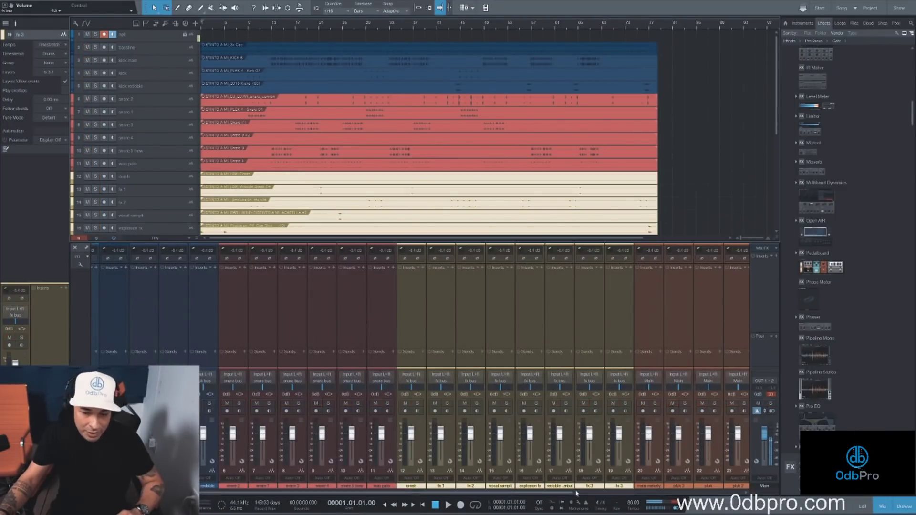
drag(562, 493, 735, 493)
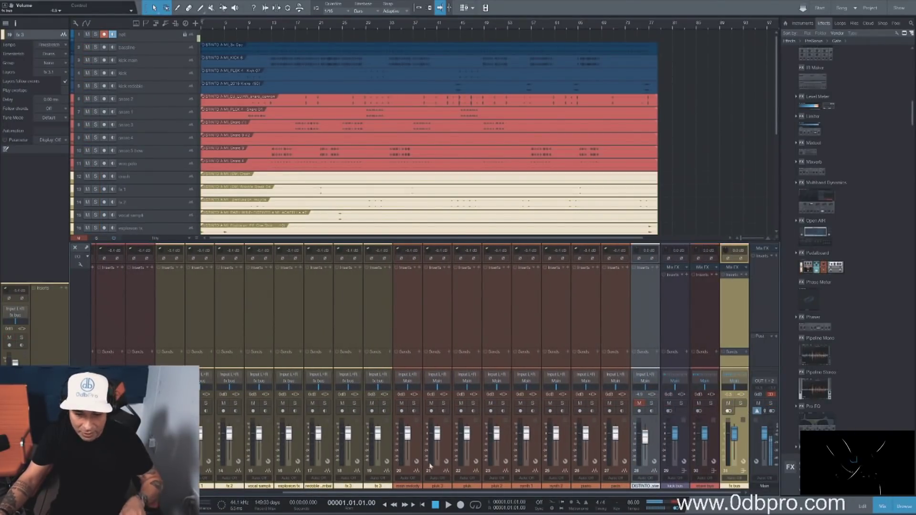
Step: Select the eight orange channels, from "main melody" to the last one, and create a bus for them
click(416, 451)
shift+click(627, 445)
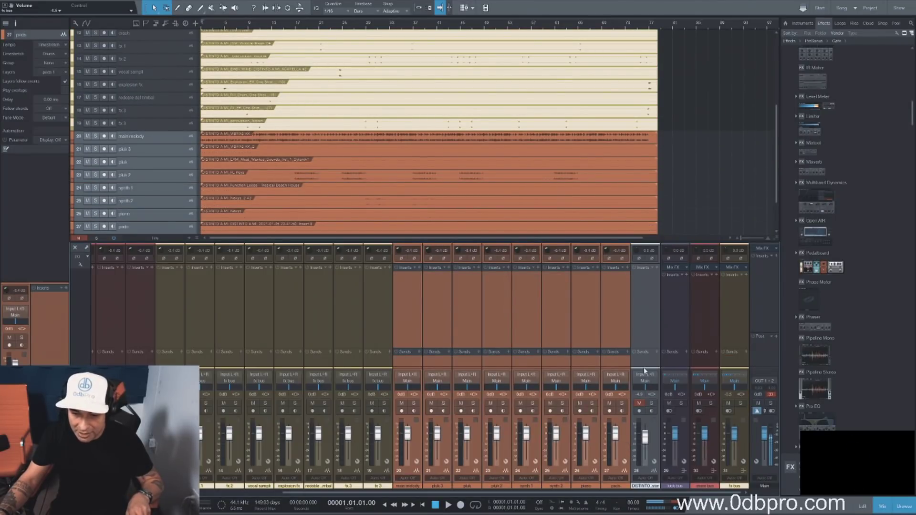
key(b)
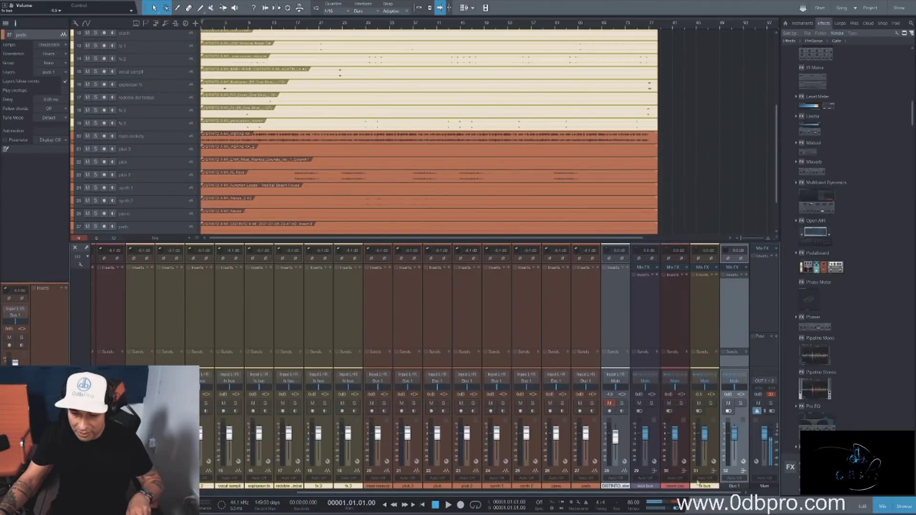
Step: Play the song with the new orange-group bus and the first track soloed
key(space)
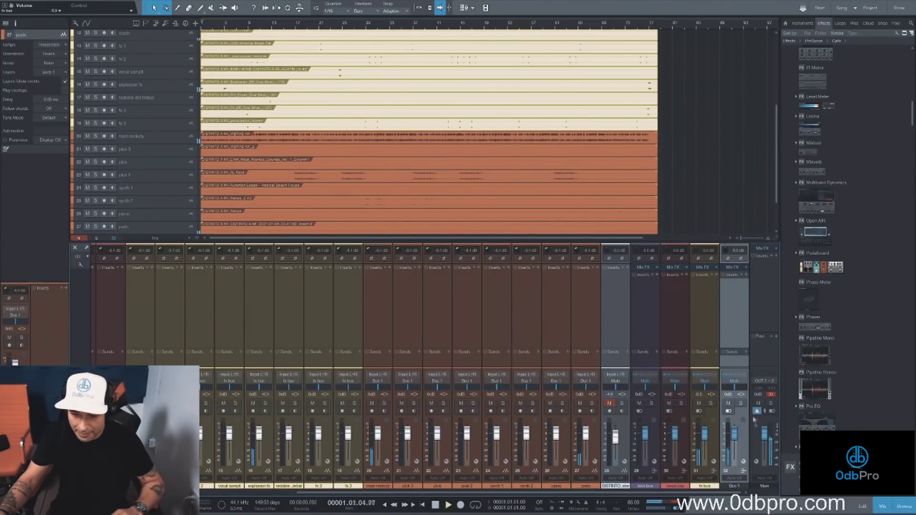
click(741, 404)
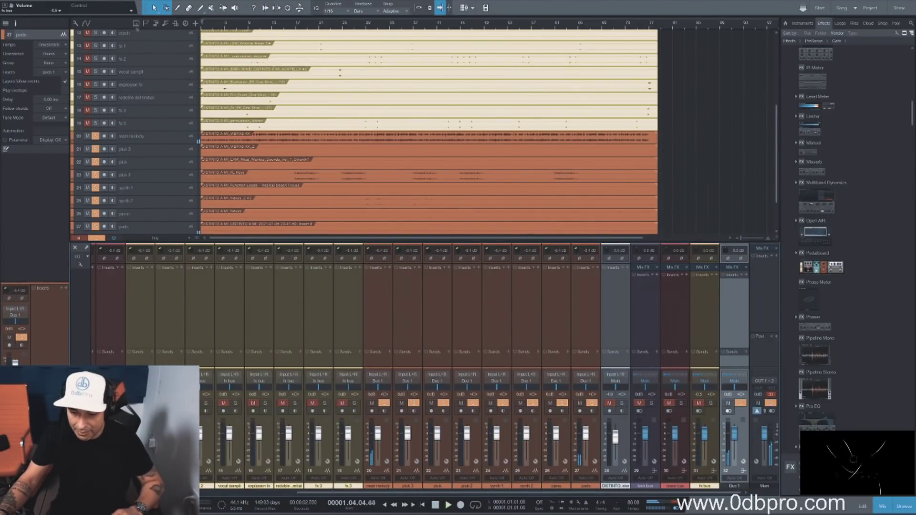
scroll(93, 39, up, 6)
scroll(93, 39, up, 3)
click(96, 34)
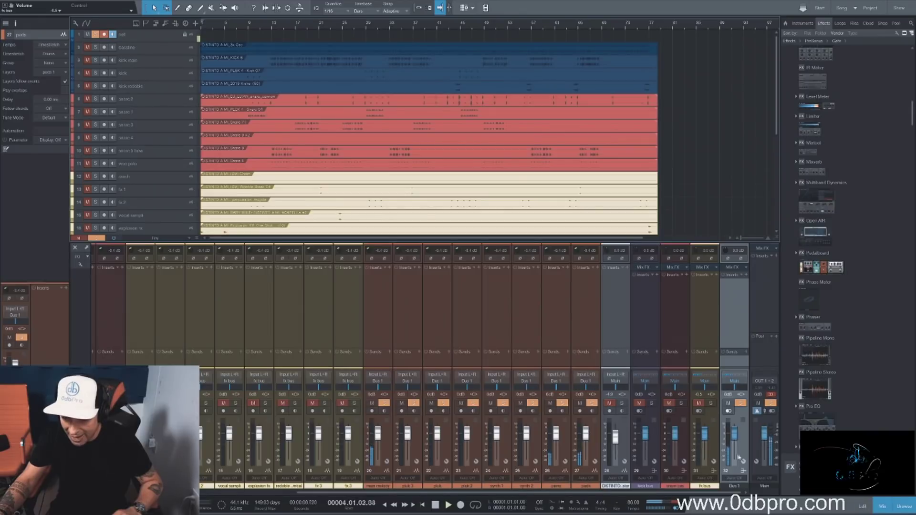
Step: Rename the bus of the orange channels as "melody bus" and colour it orange
double_click(734, 486)
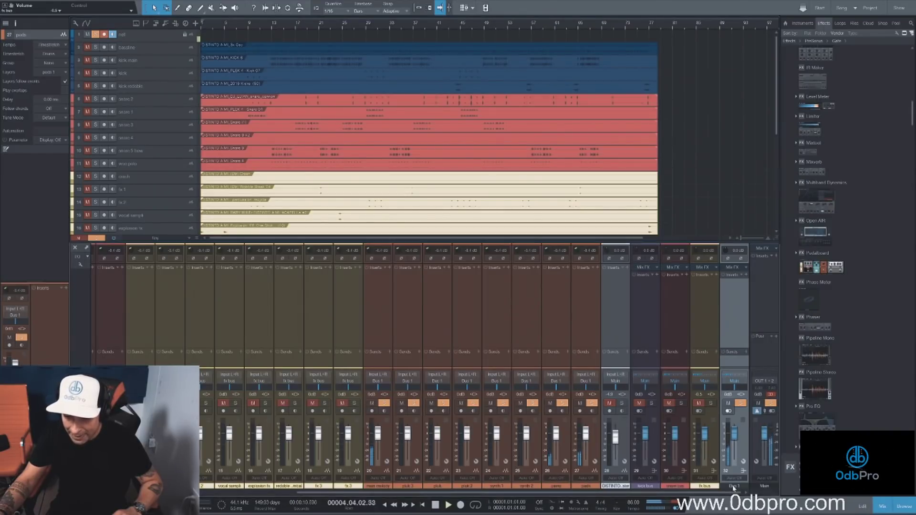
text(melmelody bus)
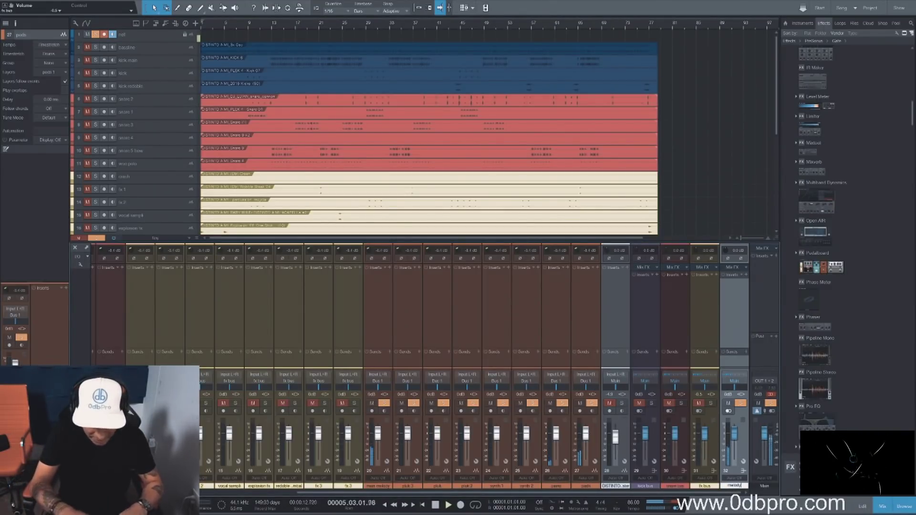
key(Return)
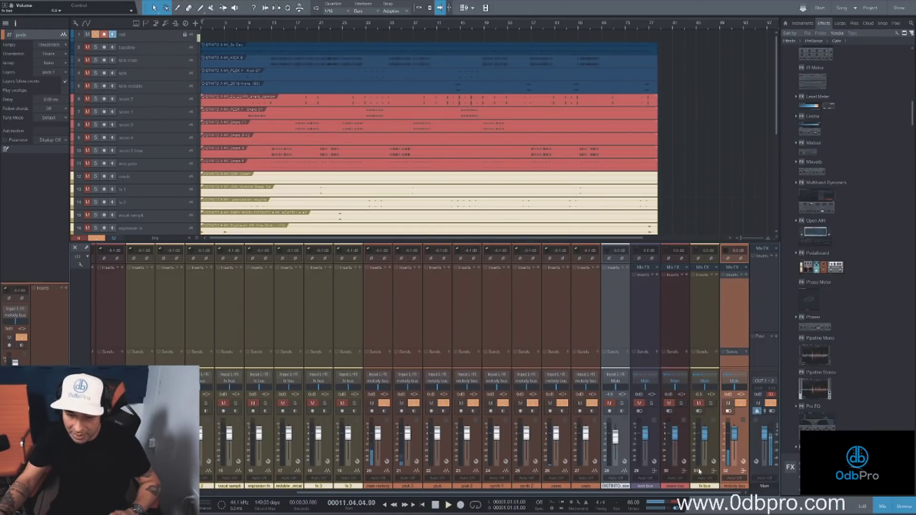
Step: Stop playback with all solos cleared and enlarge the track area above the mixer
click(711, 453)
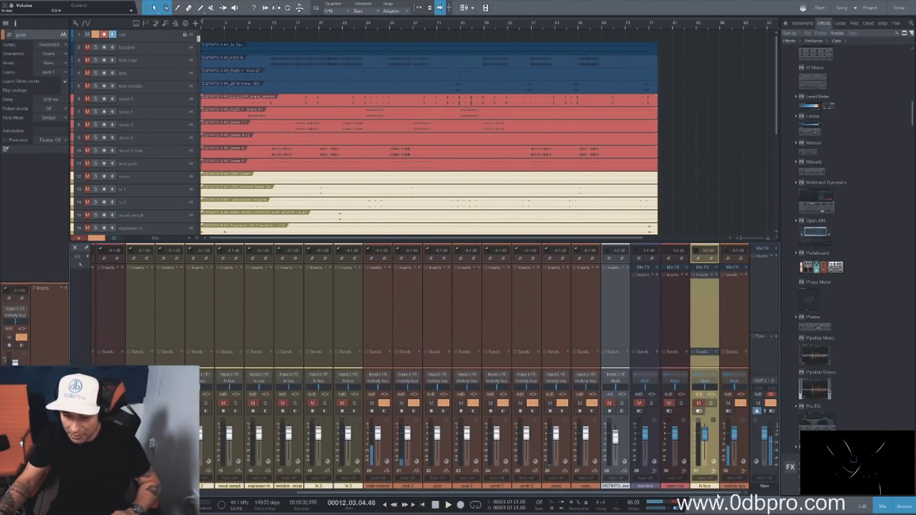
key(space)
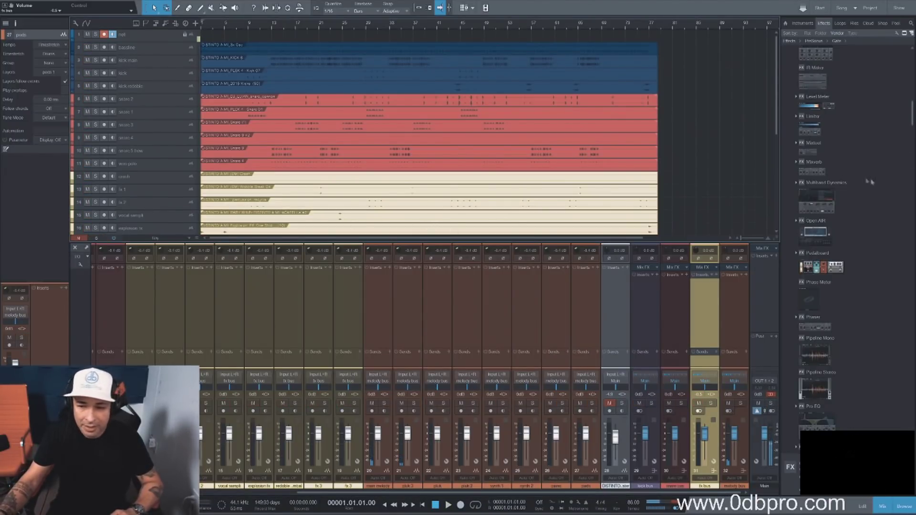
drag(668, 242, 659, 285)
drag(773, 165, 771, 132)
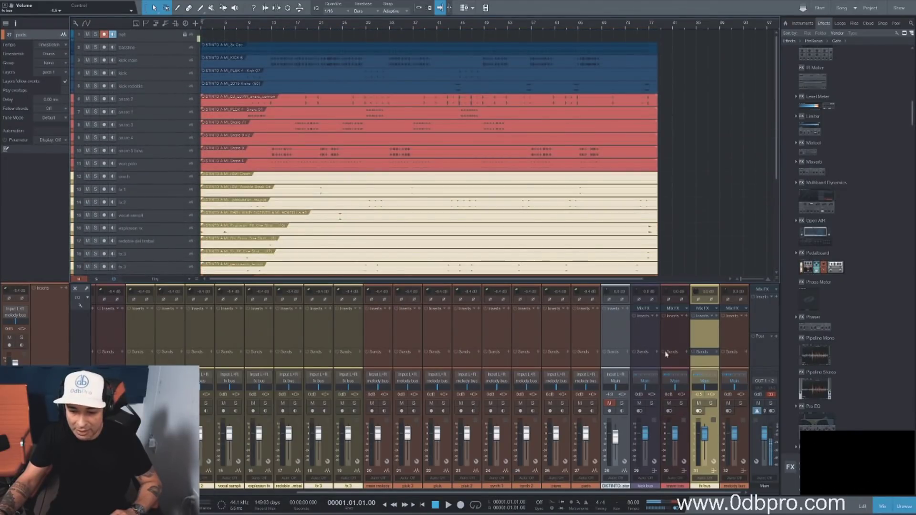
Step: Create a separate bus for the bassline track and play that track soloed
click(152, 50)
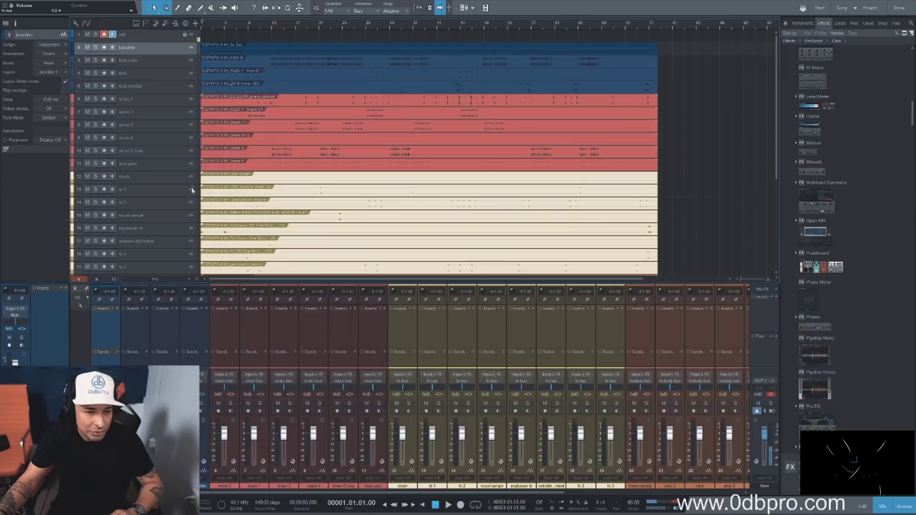
click(95, 48)
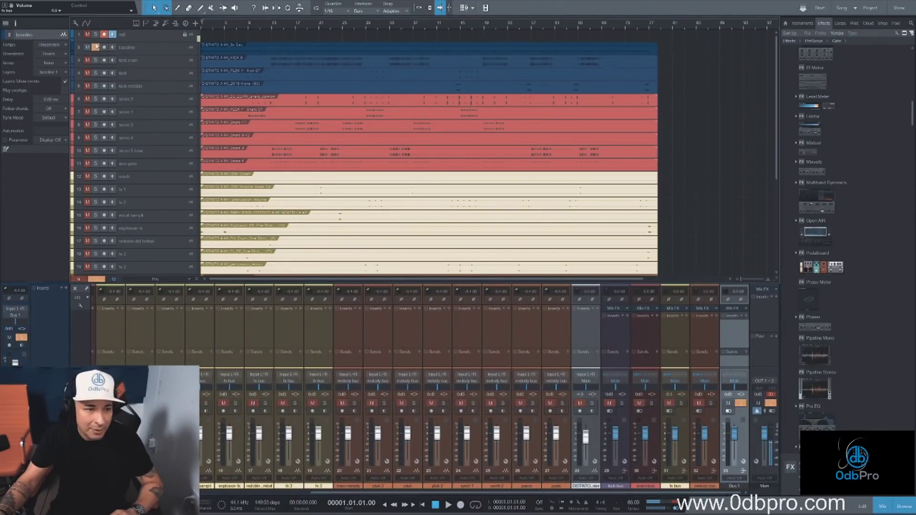
key(space)
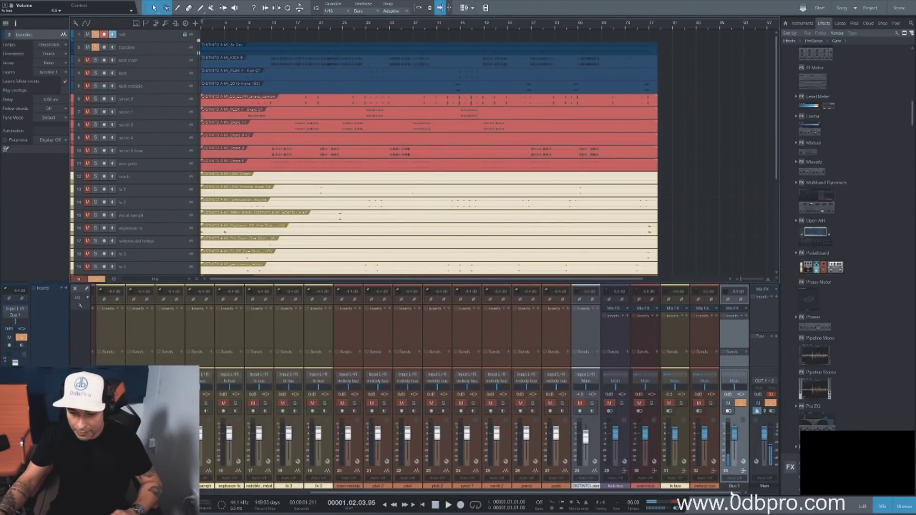
Step: Rename the bassline's bus as "bass bus"
click(735, 487)
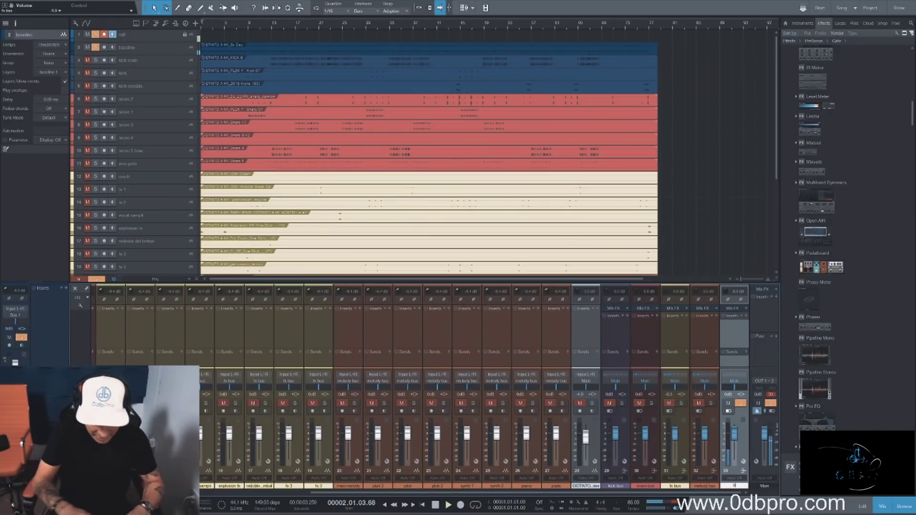
text(bass bus)
key(Return)
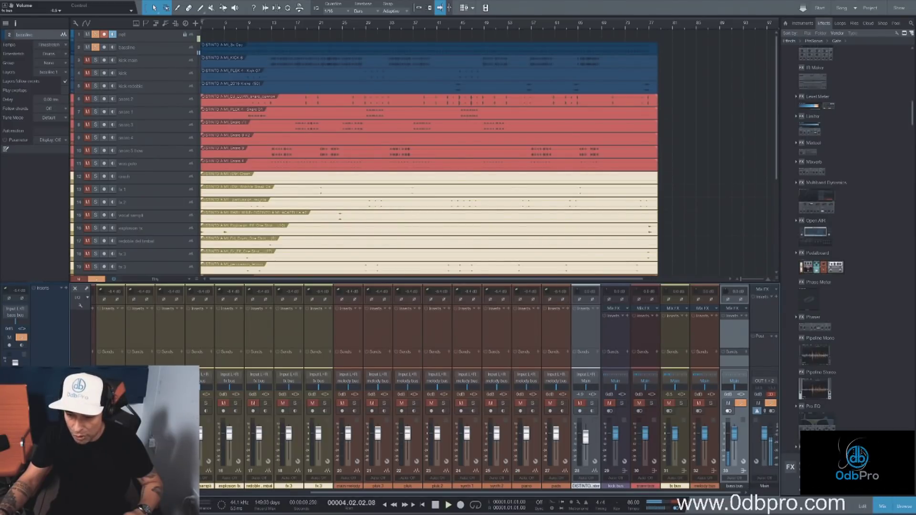
Step: Colour the bass bus blue like its source track, then stop playback and clear all solos
click(739, 439)
key(space)
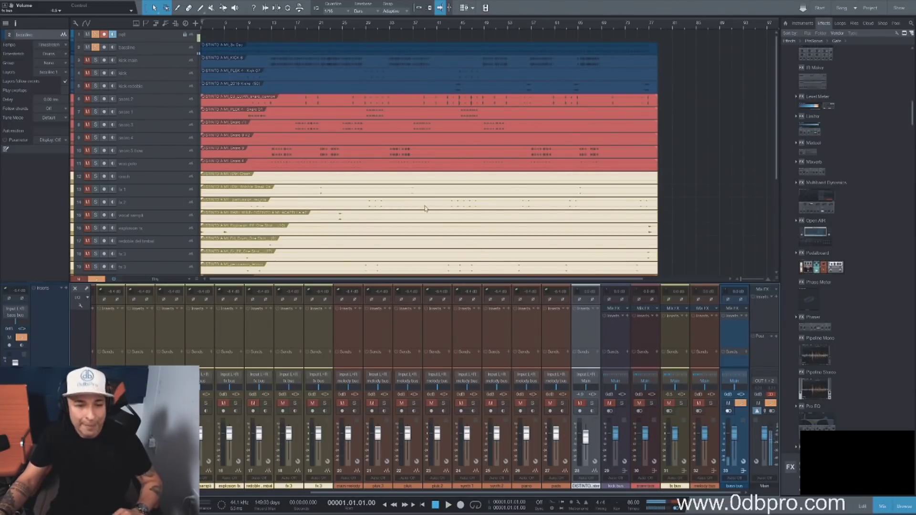
click(97, 279)
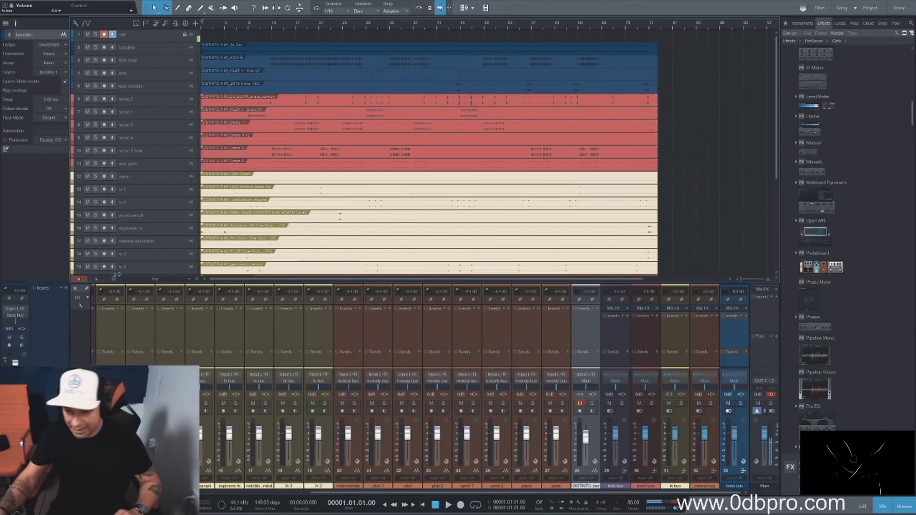
Step: Hide the mixer to show the full arrangement, then solo the first track and play a short passage
click(882, 507)
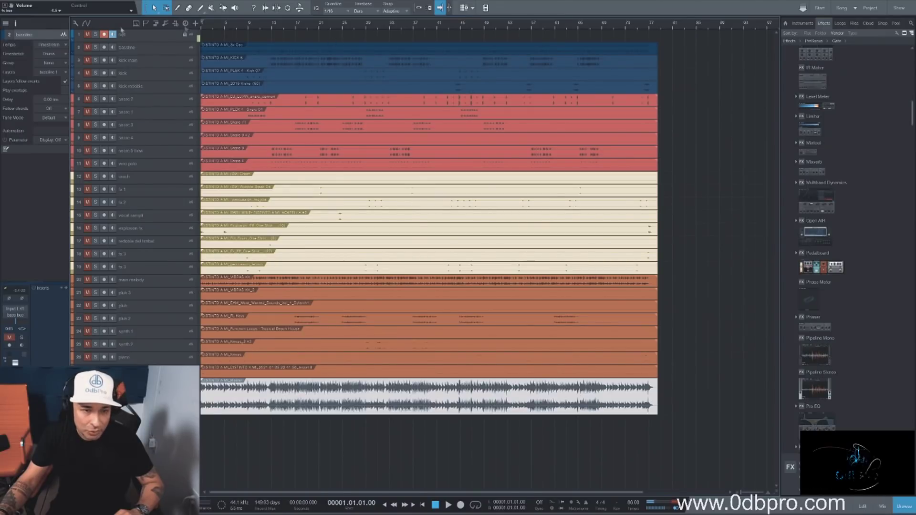
click(95, 35)
key(space)
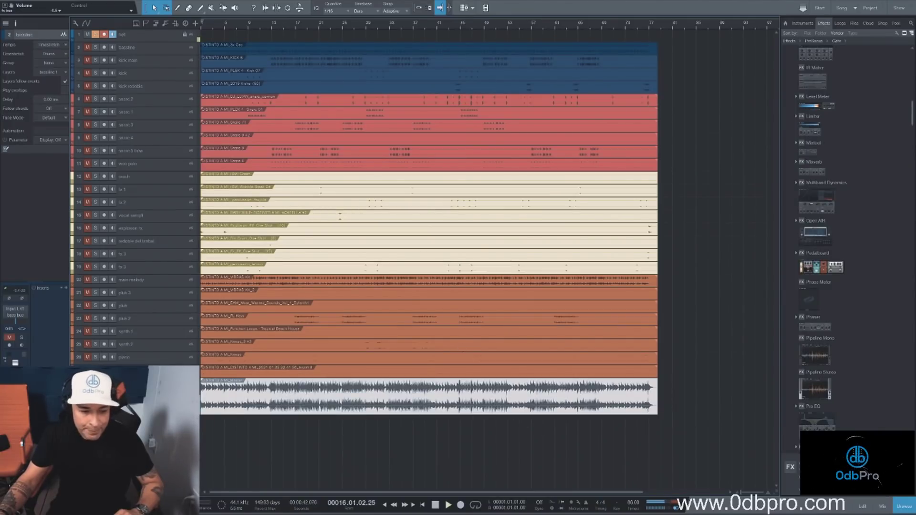
key(space)
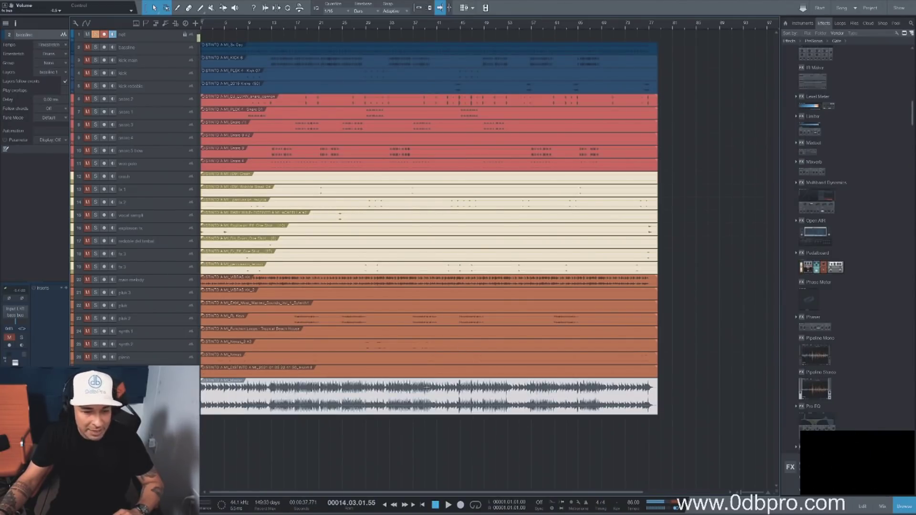
key(s)
key(s)
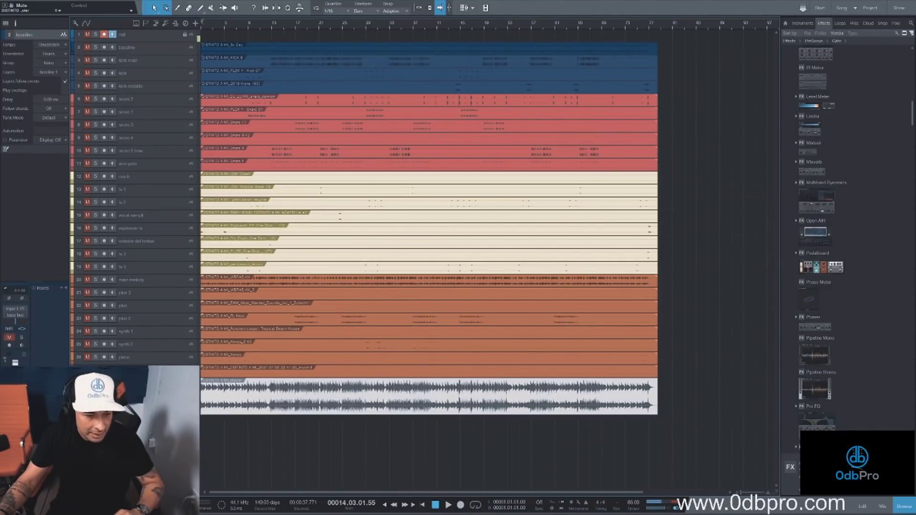
key(super+Down)
click(95, 34)
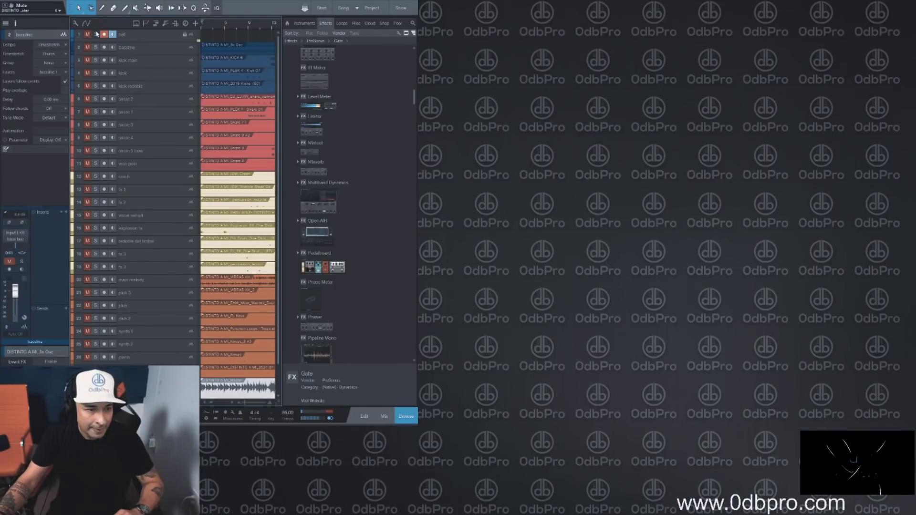
key(super+Up)
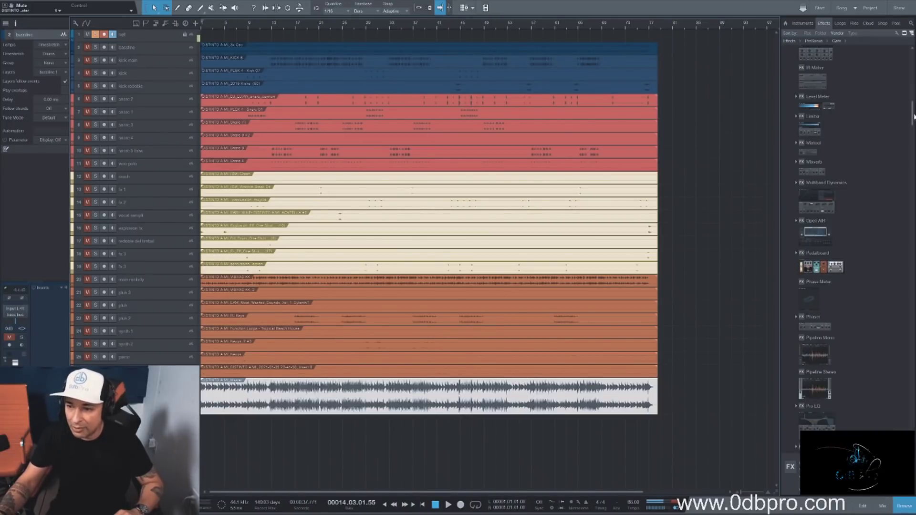
Step: Collapse the PreSonus effects folder and expand the Plugin Alliance folder in the browser
drag(912, 114, 912, 80)
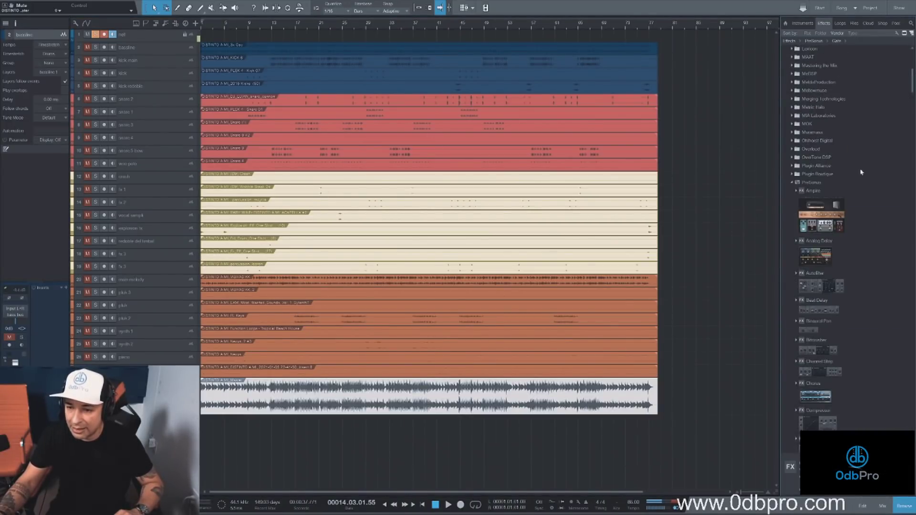
double_click(815, 185)
double_click(820, 166)
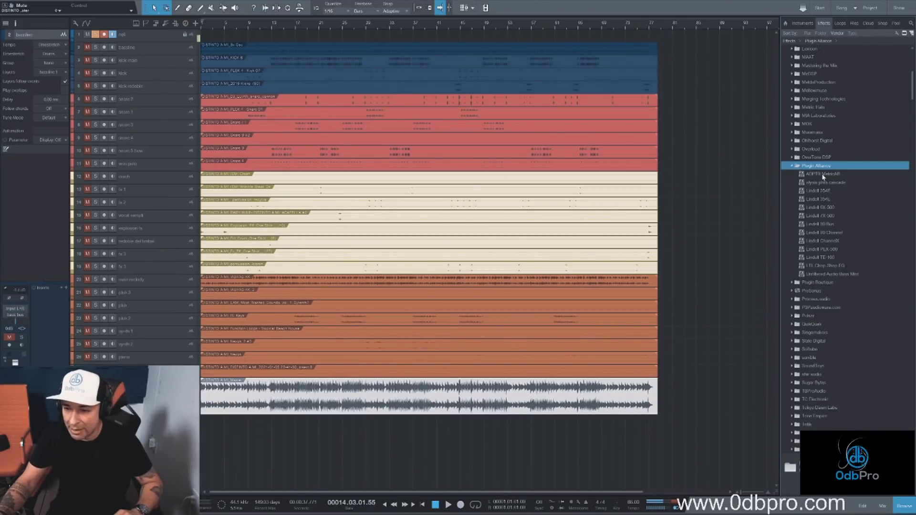
Step: Show the mixer again, make it slightly taller, and insert the ADPTR MetricAB plug-in on the main output channel
key(F3)
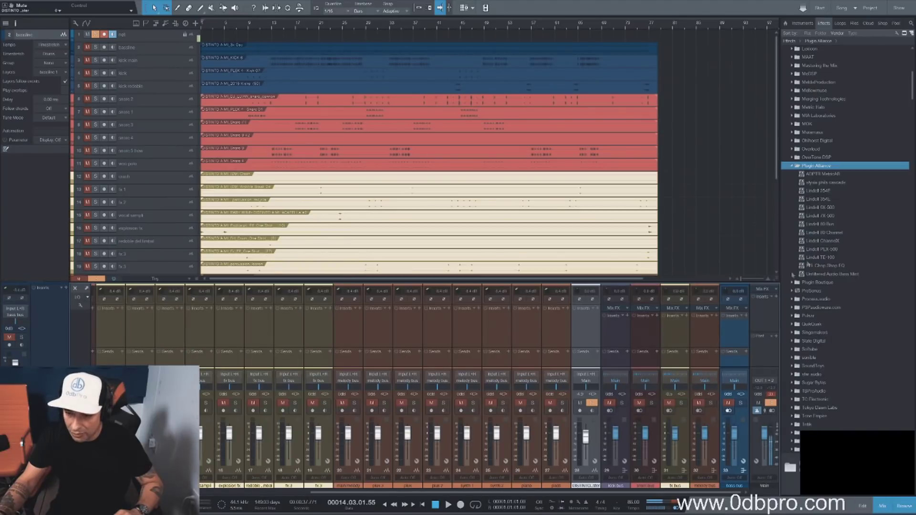
drag(706, 282, 705, 268)
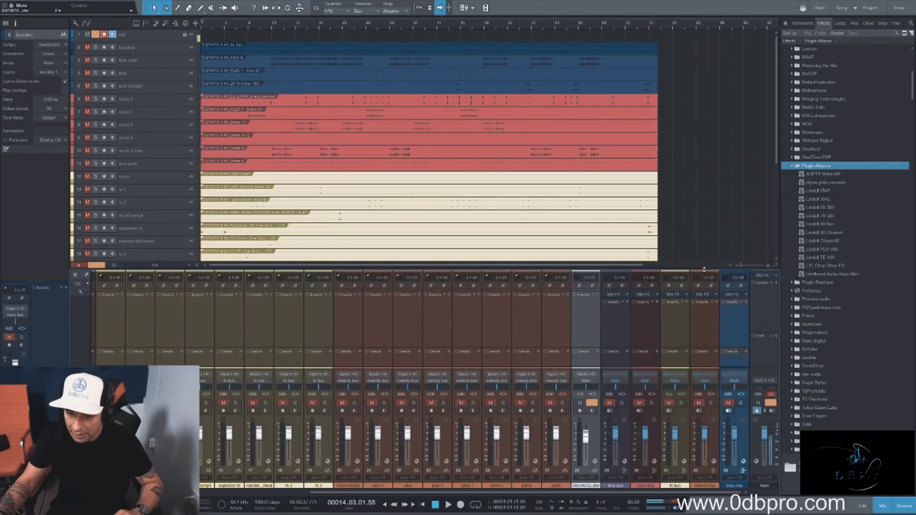
click(824, 175)
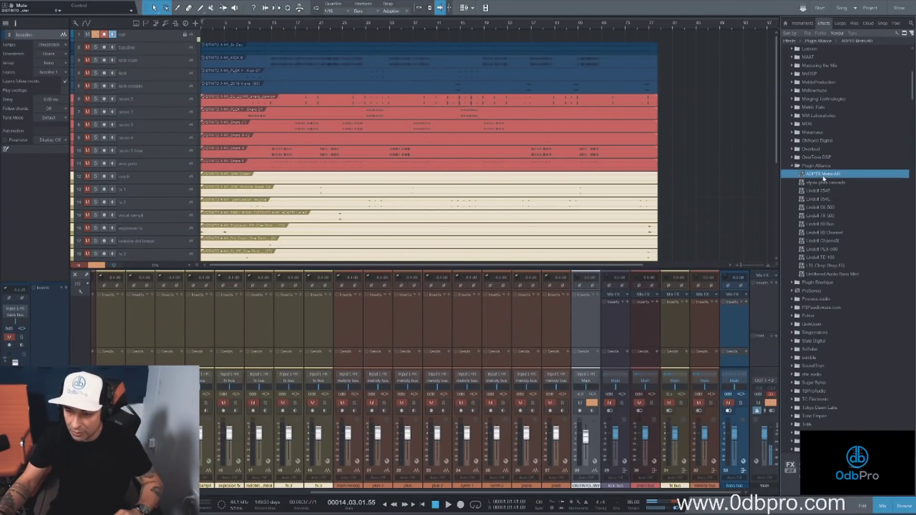
drag(824, 176, 764, 291)
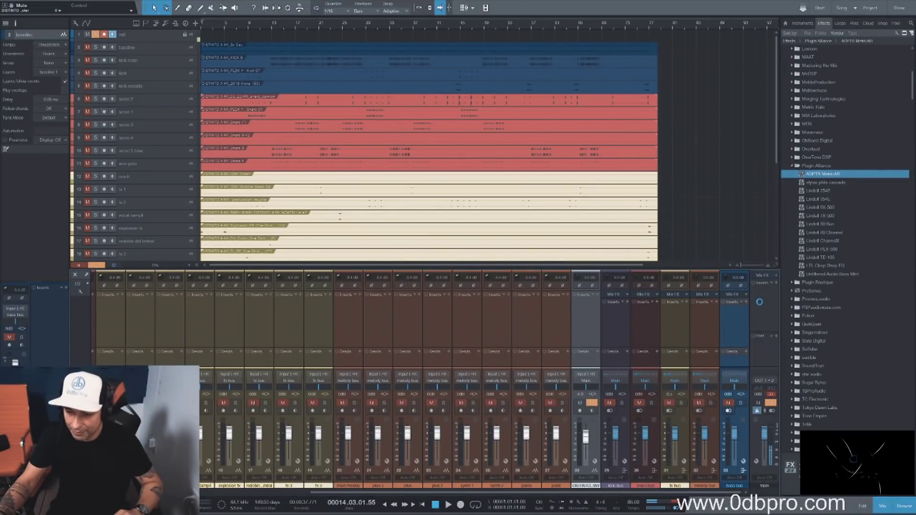
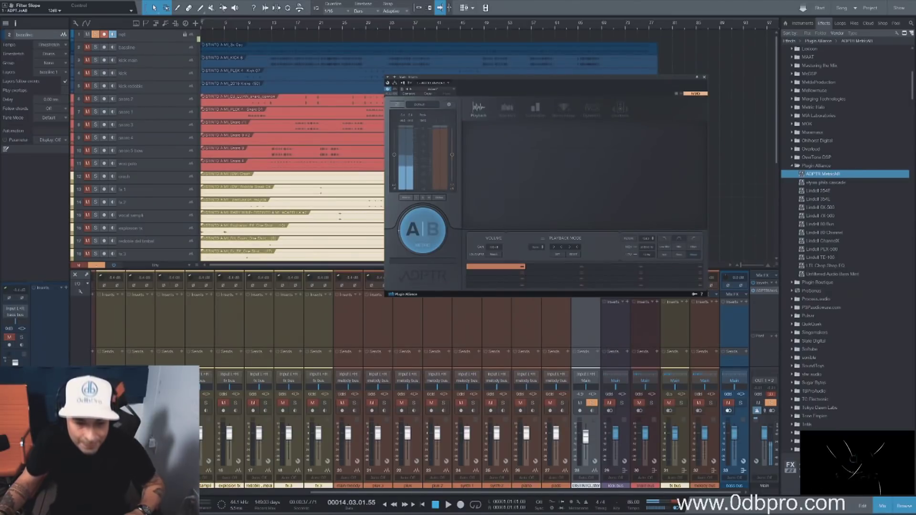
Step: Load DISTINTO A MI_Master.wav as the MetricAB reference and play it briefly from the start of the song
click(418, 232)
click(419, 234)
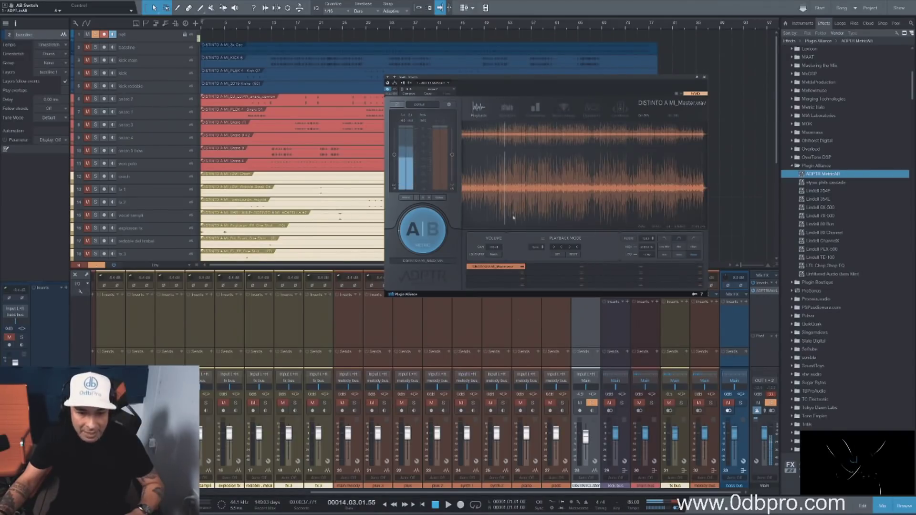
click(420, 505)
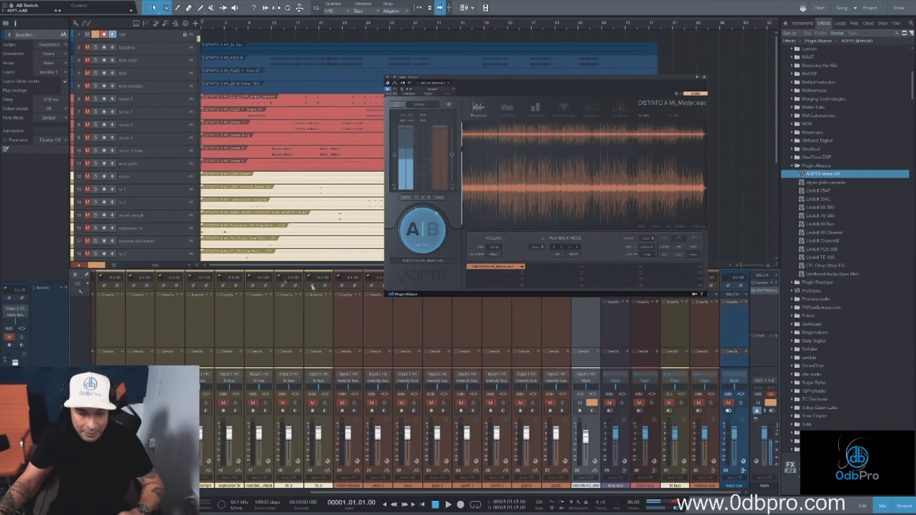
key(space)
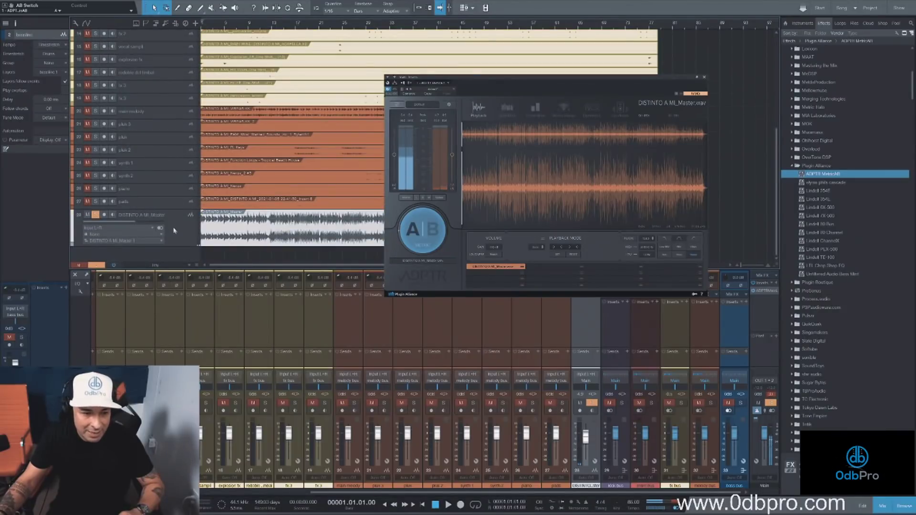
Step: Delete the DISTINTO A MI_Master track from the arrangement and clear all track mutes
click(176, 234)
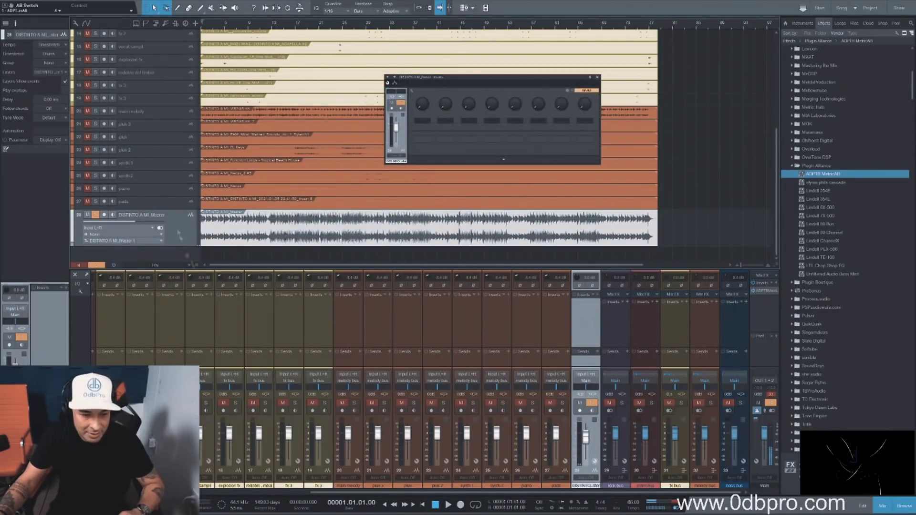
key(shift+t)
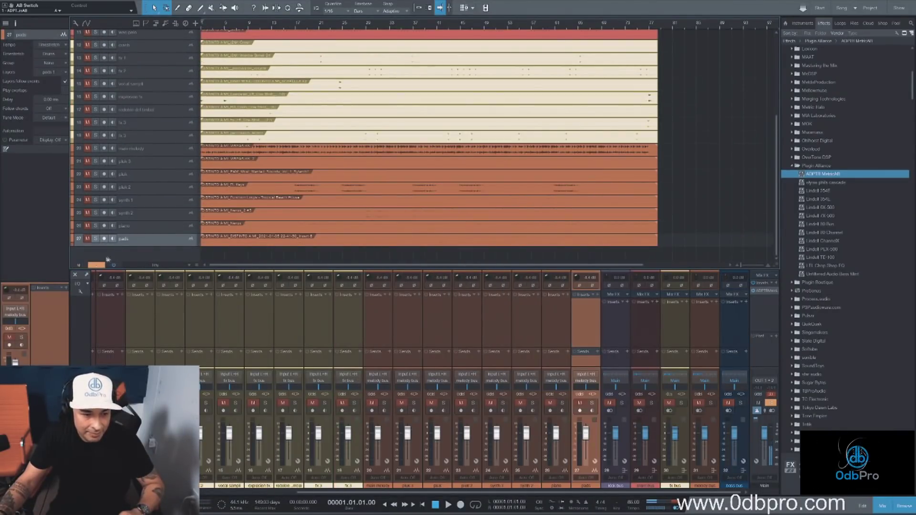
click(96, 266)
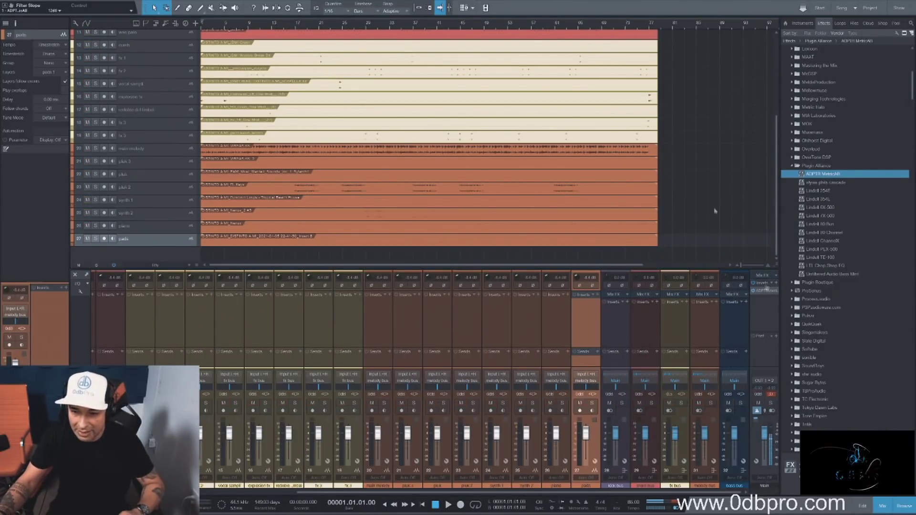
Step: Reopen MetricAB on the main output and compare the mix with the reference during playback
click(767, 290)
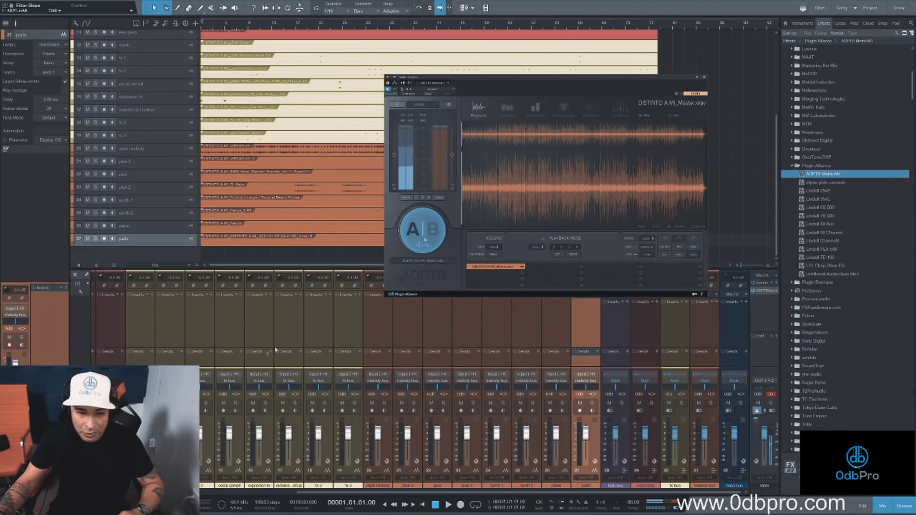
key(space)
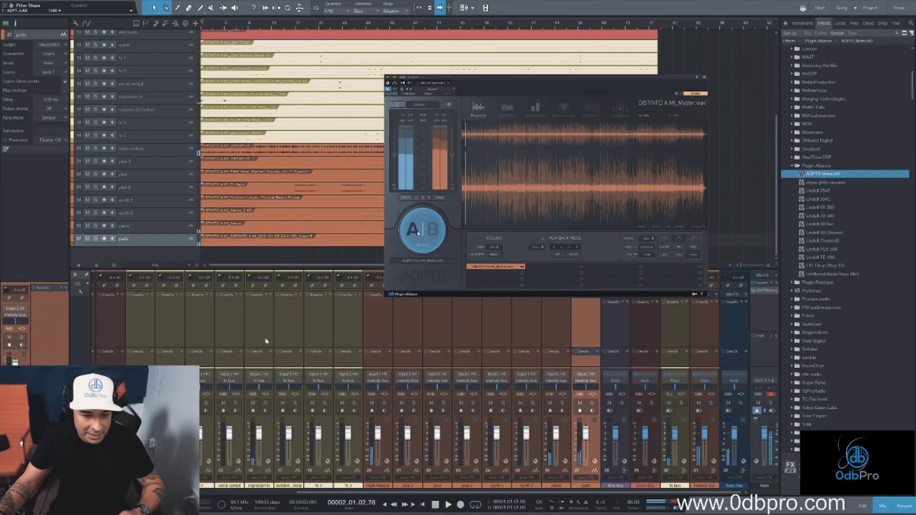
click(418, 233)
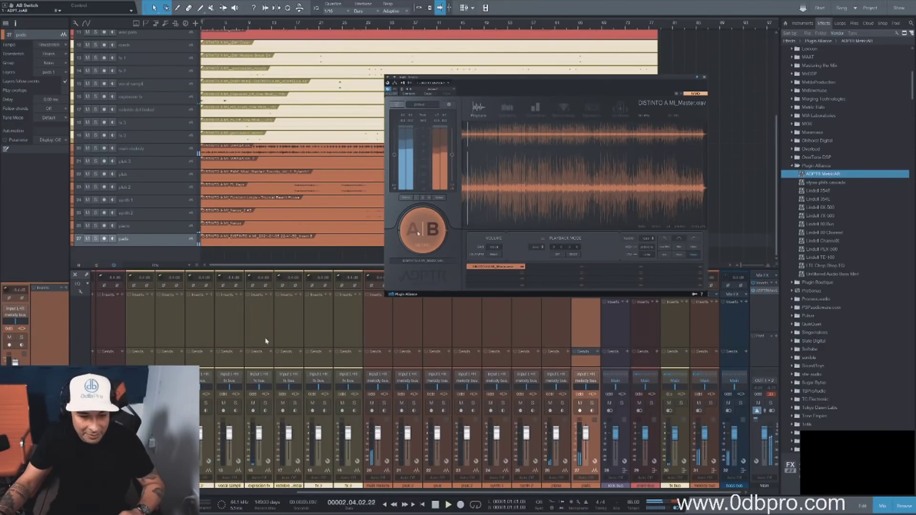
click(430, 221)
key(space)
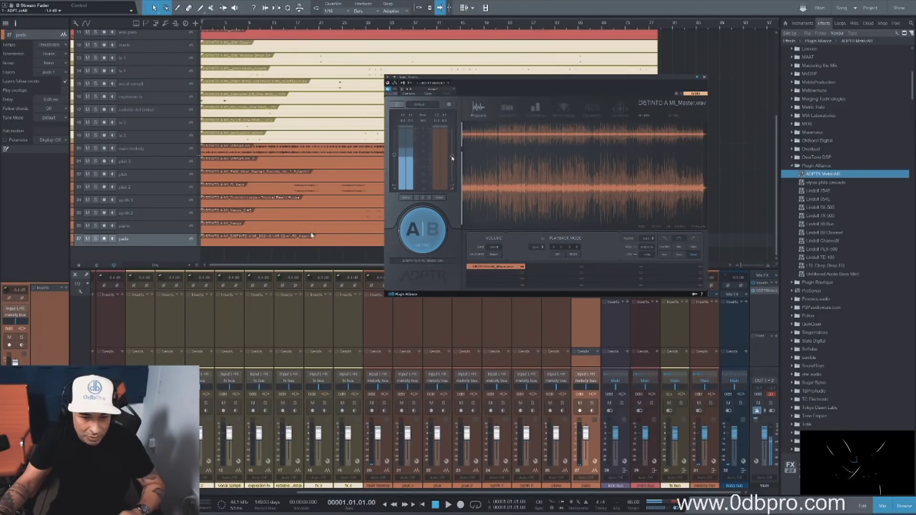
Step: Lower the reference (B) level in MetricAB to match the mix while switching between both during playback, then close the plug-in
key(space)
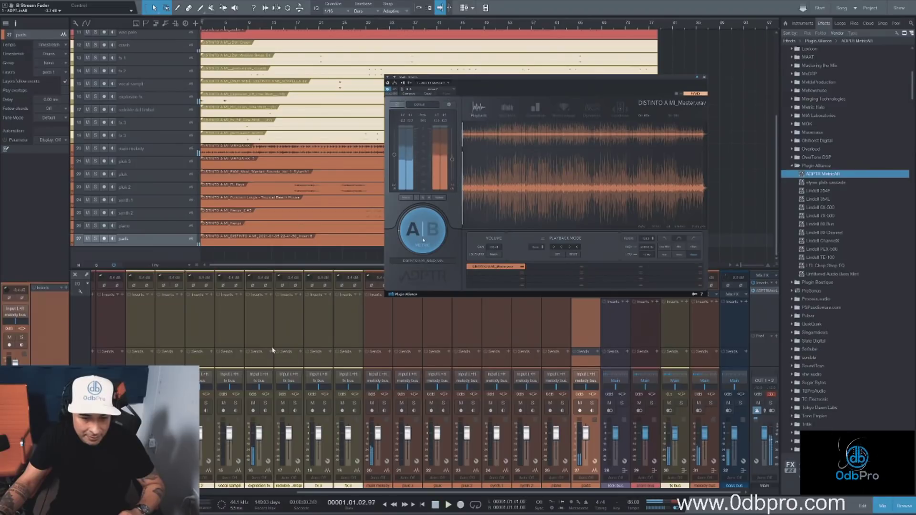
click(426, 228)
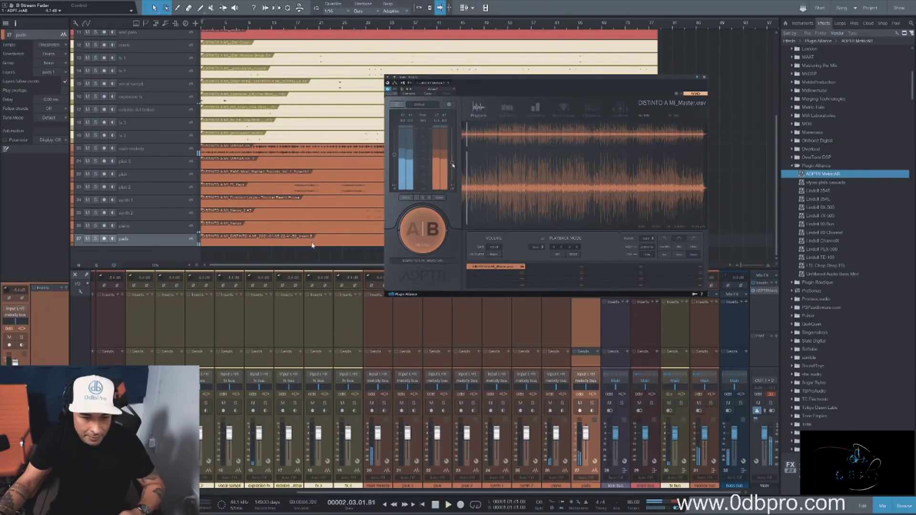
click(431, 228)
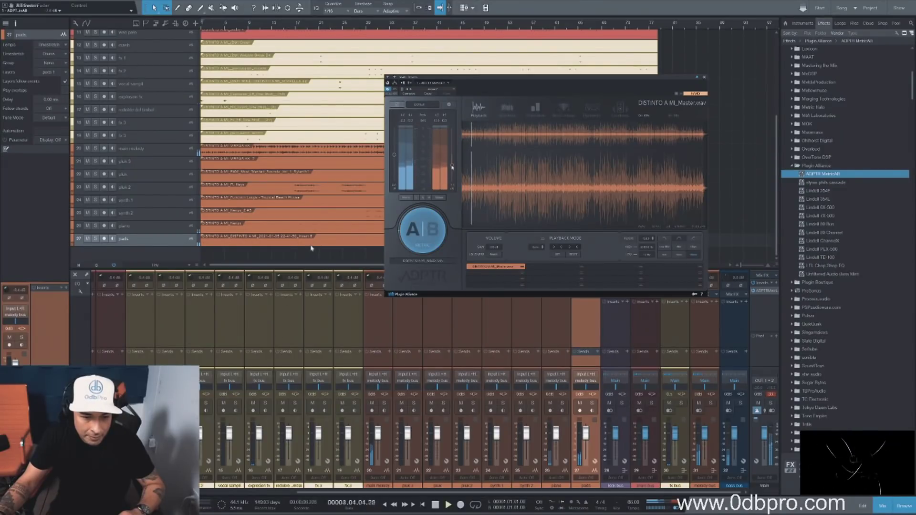
click(423, 235)
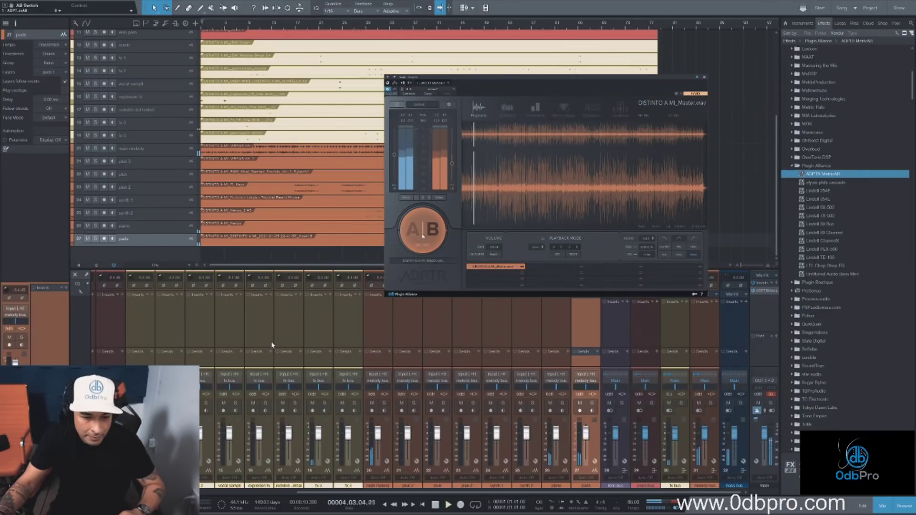
click(423, 235)
key(space)
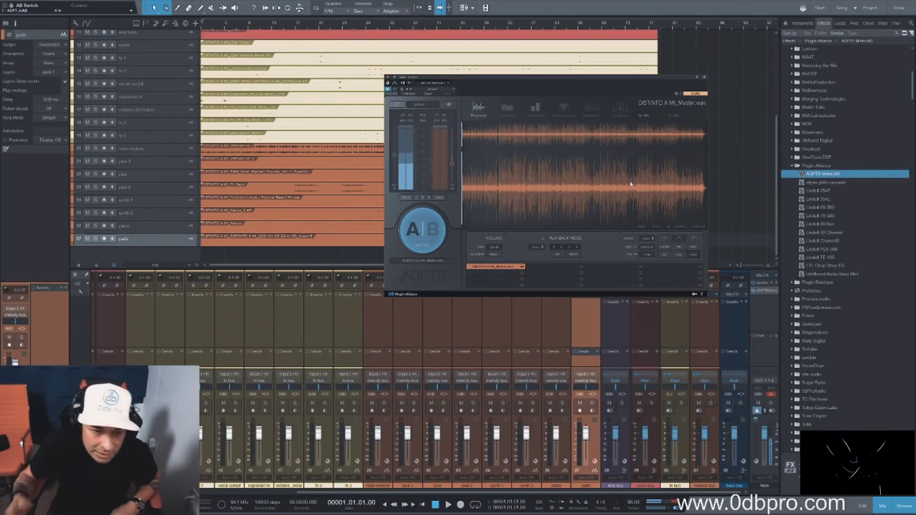
click(705, 78)
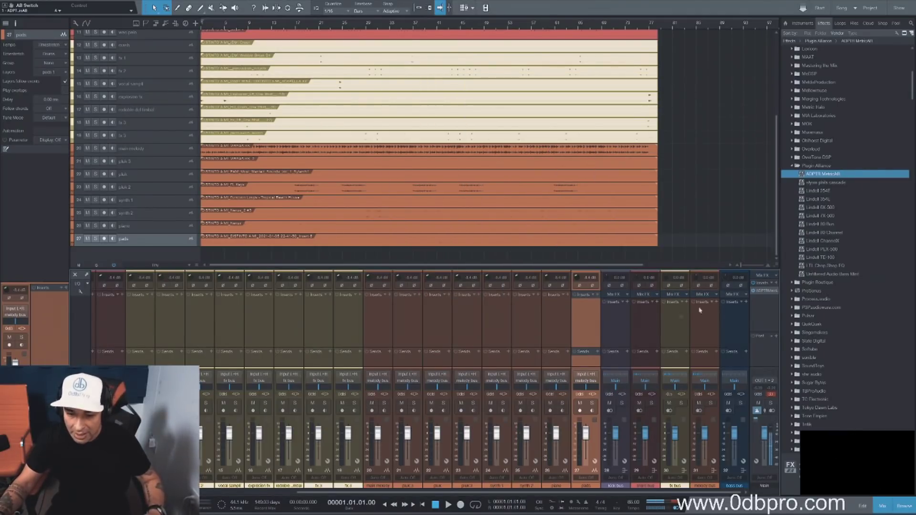
Step: Recolour the kick, snare, FX, melody and bass buses with one shared light grey colour
drag(489, 493, 202, 492)
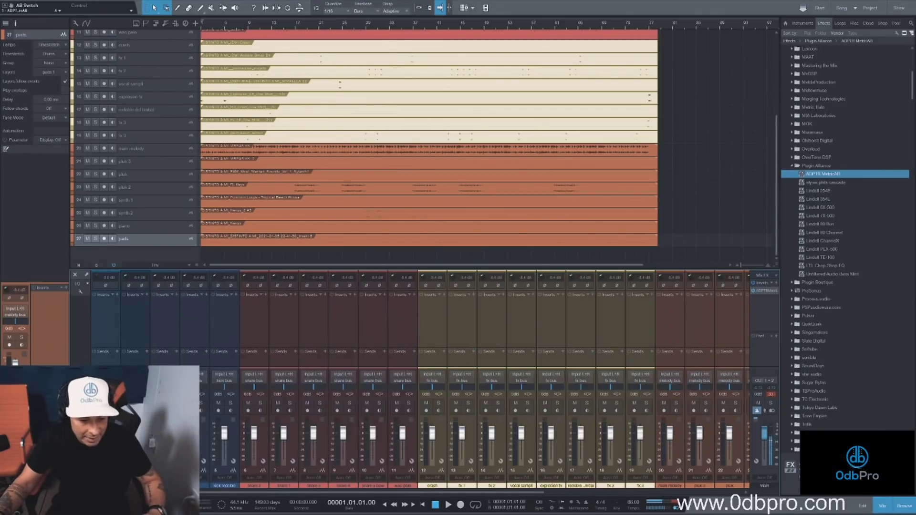
drag(240, 494, 470, 498)
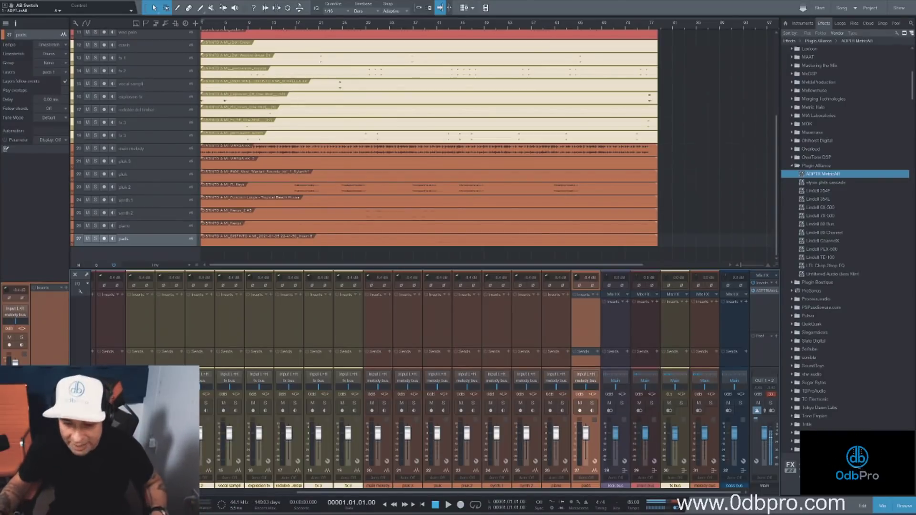
click(626, 445)
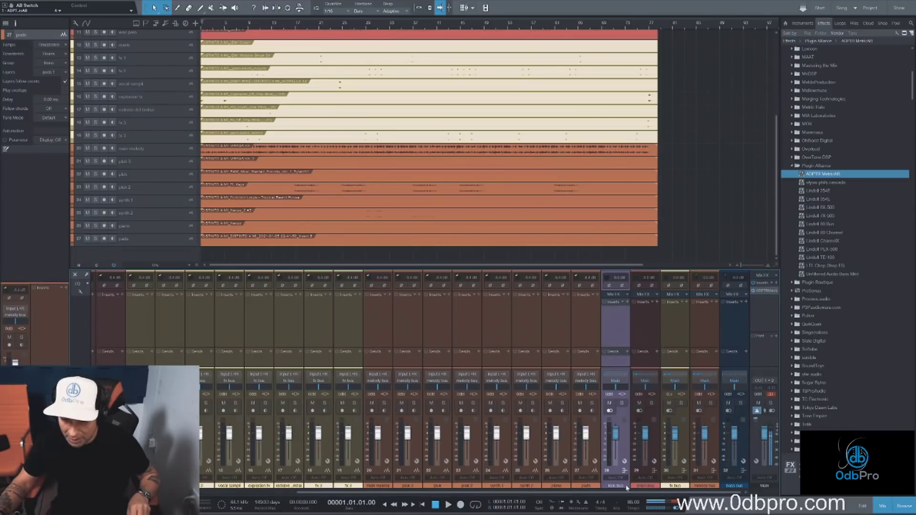
click(728, 487)
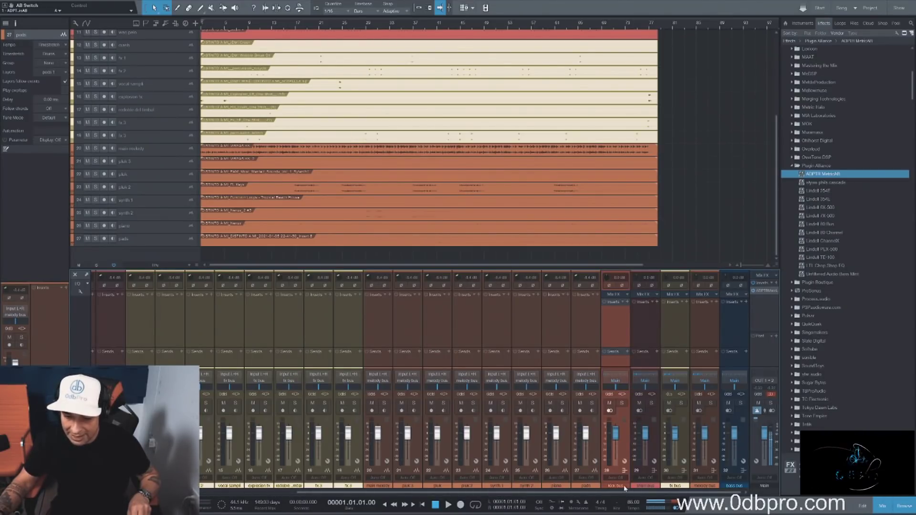
click(656, 453)
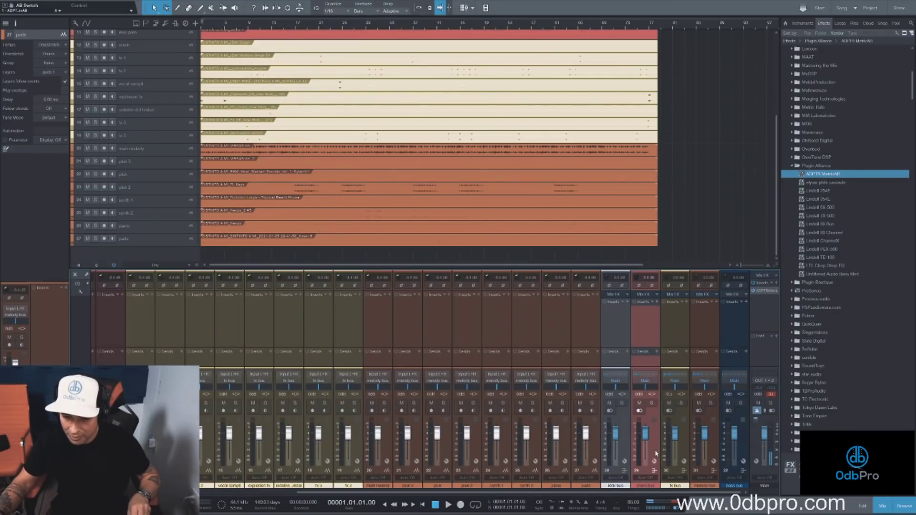
shift+click(746, 450)
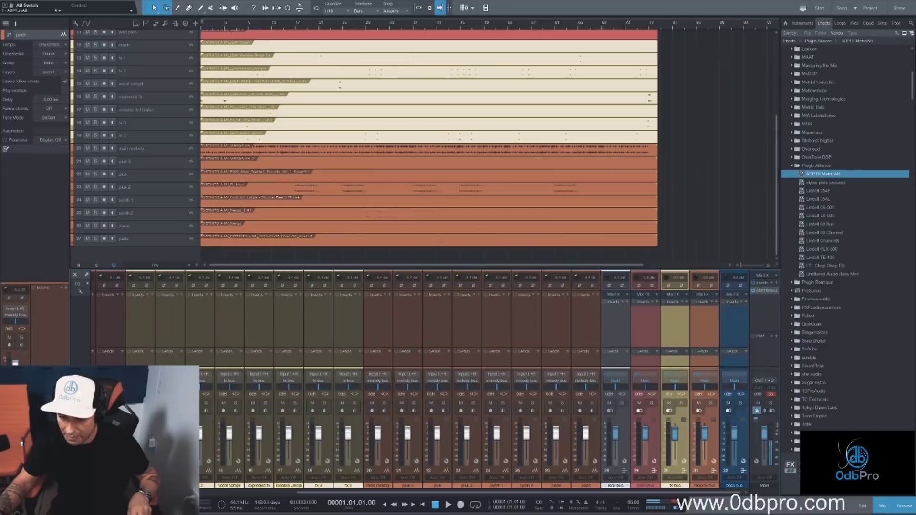
key(ctrl+z)
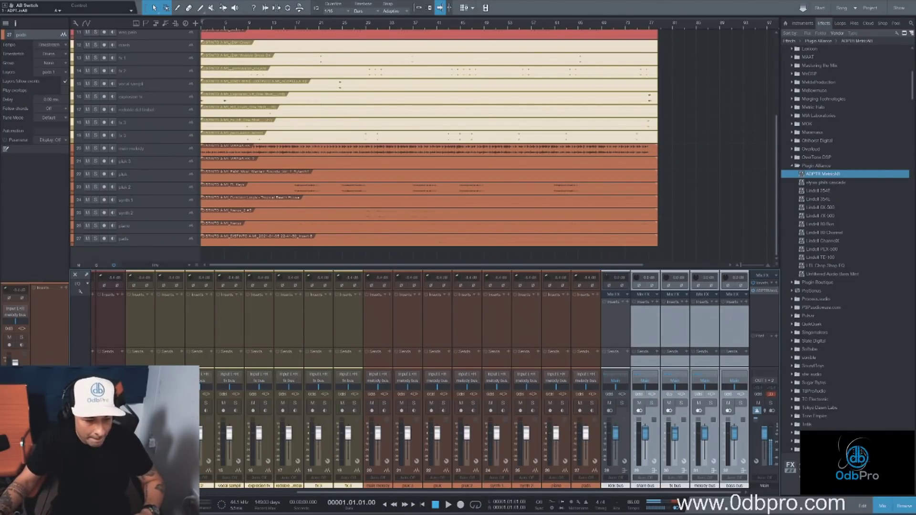
Step: Add a new bus channel after the bass bus, colour it red and name it premaster
key(shift+b)
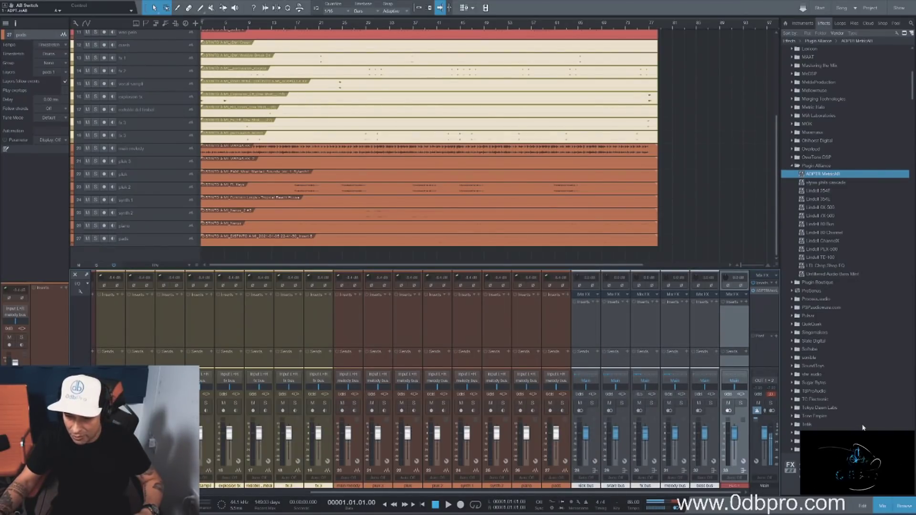
double_click(735, 486)
text(FX)
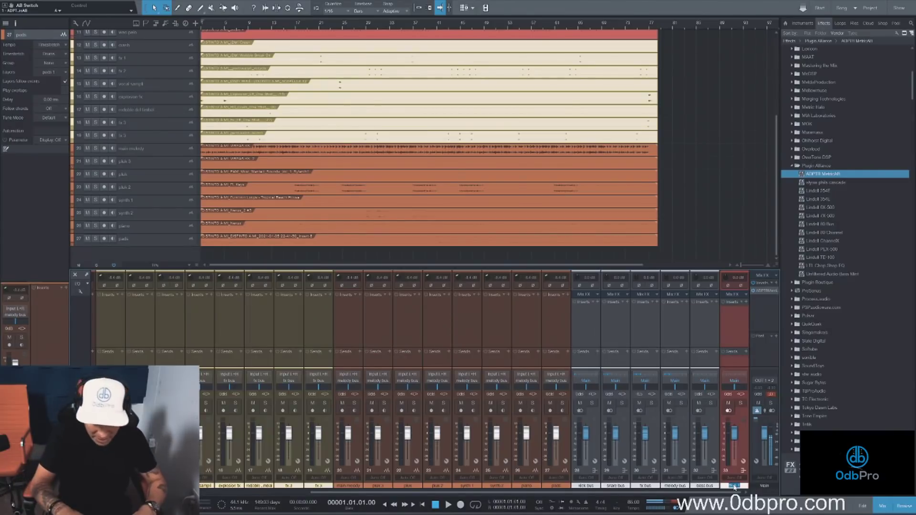
key(Return)
text(emas)
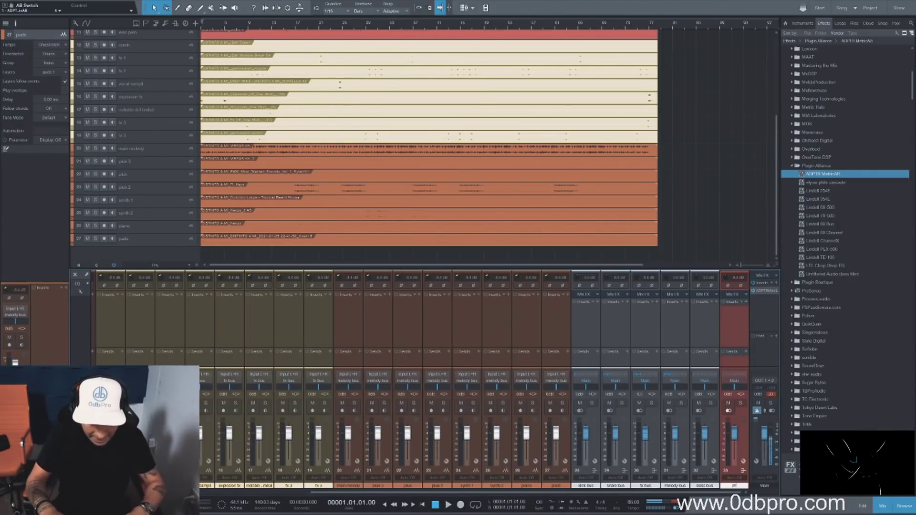
text(ter)
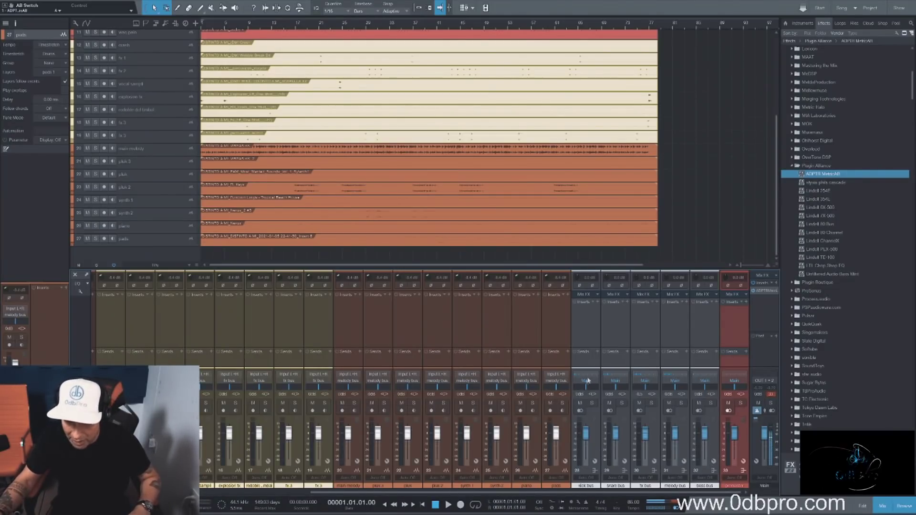
Step: Route the outputs of the kick, snare, FX, melody and bass buses to the premaster bus
click(604, 435)
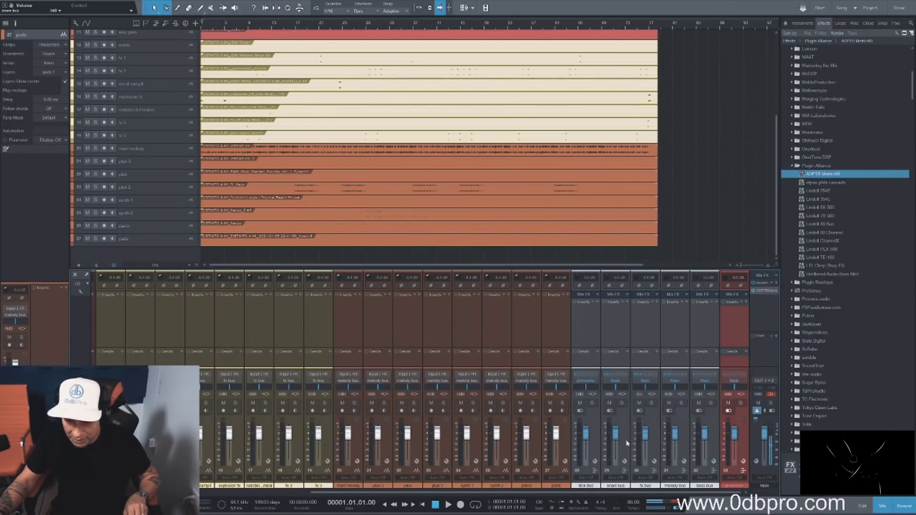
click(617, 433)
shift+click(711, 388)
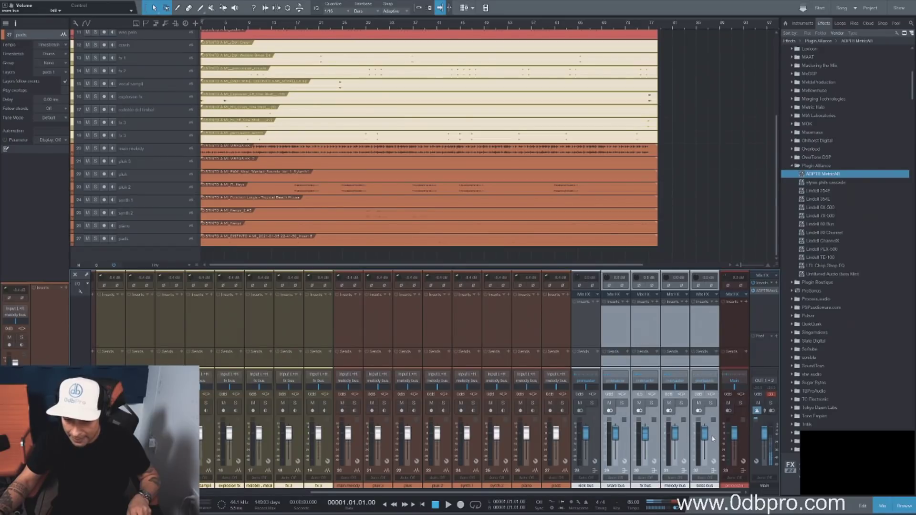
click(716, 472)
Step: Play the song and lower the premaster bus fader to about -4.8 dB
key(space)
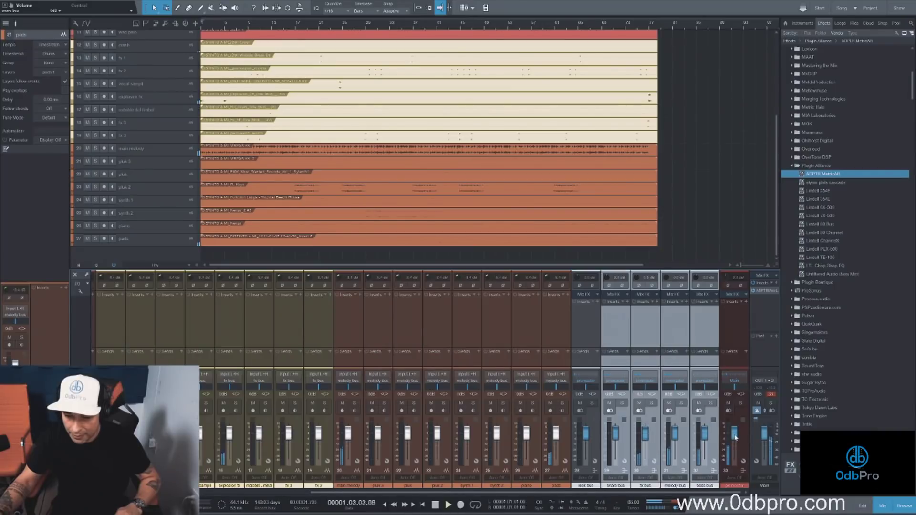
drag(735, 434, 733, 456)
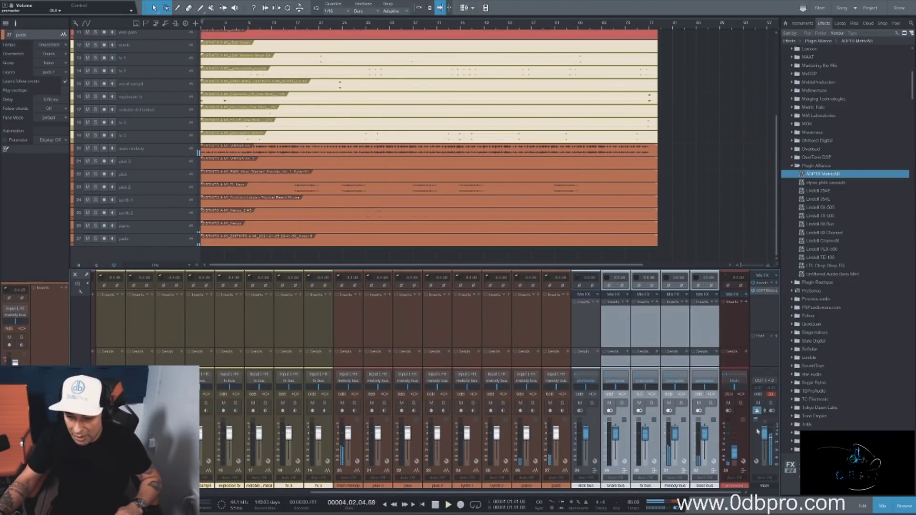
drag(734, 453, 736, 436)
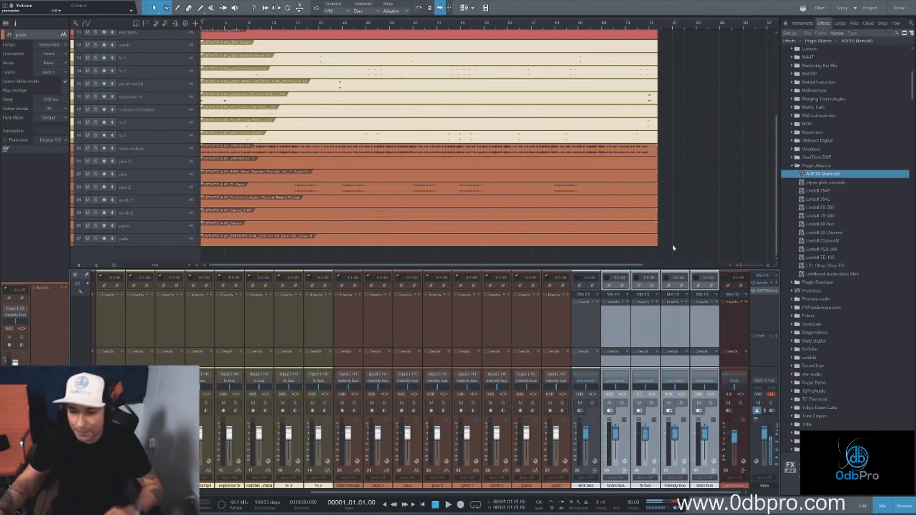
Step: Insert TDR Limiter 6 GE from the Tokyo Dawn Labs effects on the premaster bus
click(823, 166)
click(811, 383)
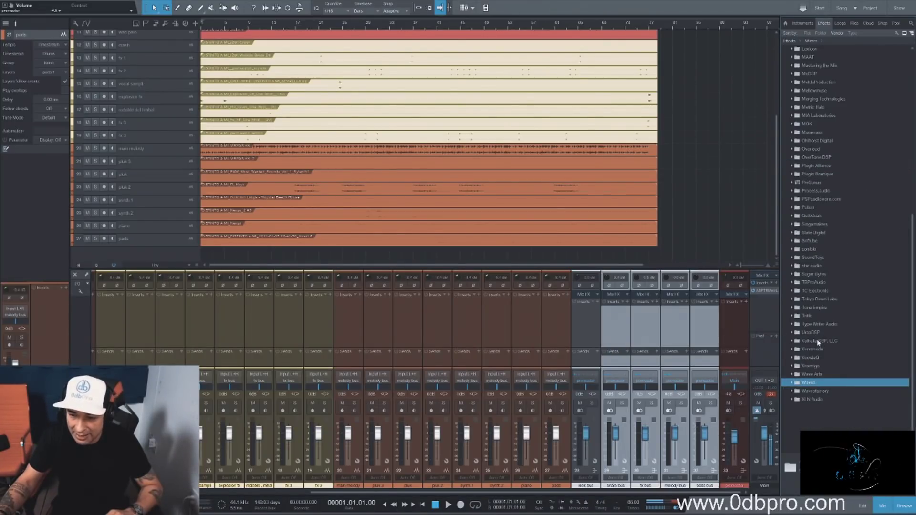
click(822, 300)
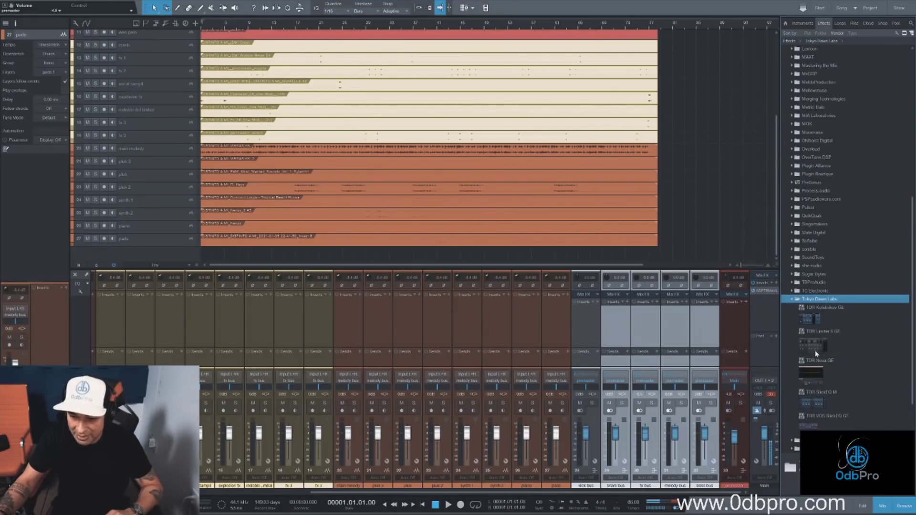
drag(816, 354, 800, 348)
drag(735, 333, 736, 332)
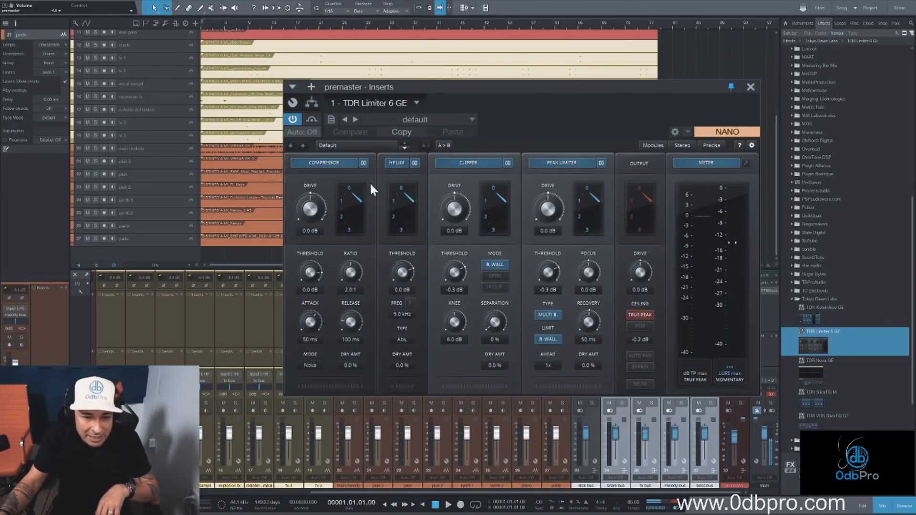
Step: Lower the compressor threshold of the premaster limiter to -21.7 dB while playing the song's kick section
key(space)
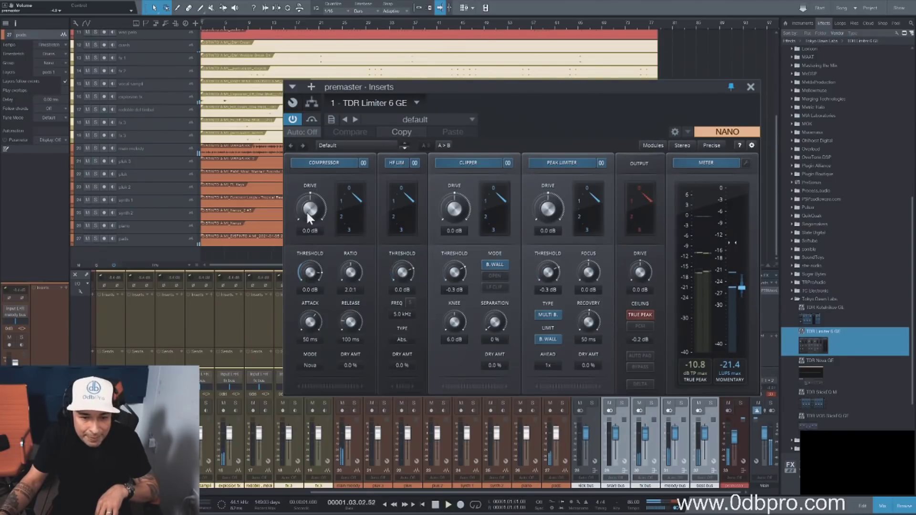
drag(310, 274, 309, 276)
click(266, 24)
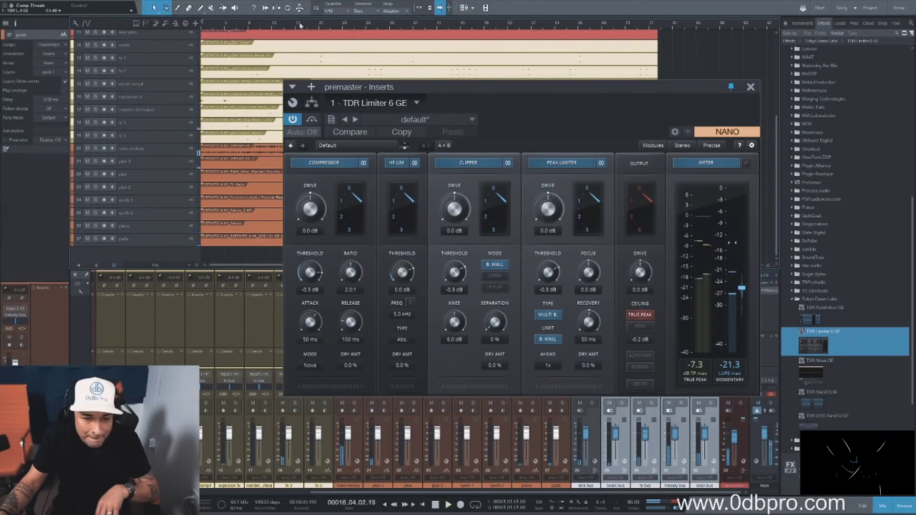
drag(311, 281, 310, 298)
key(space)
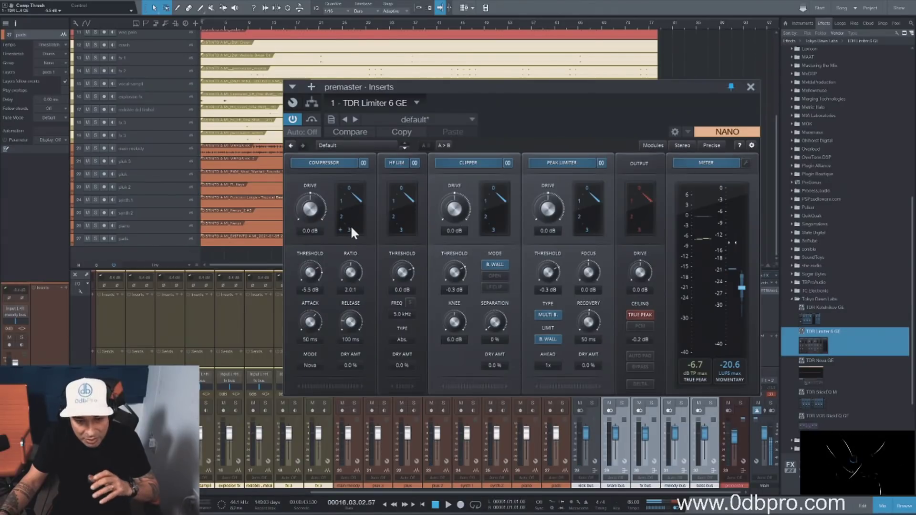
drag(309, 276, 309, 279)
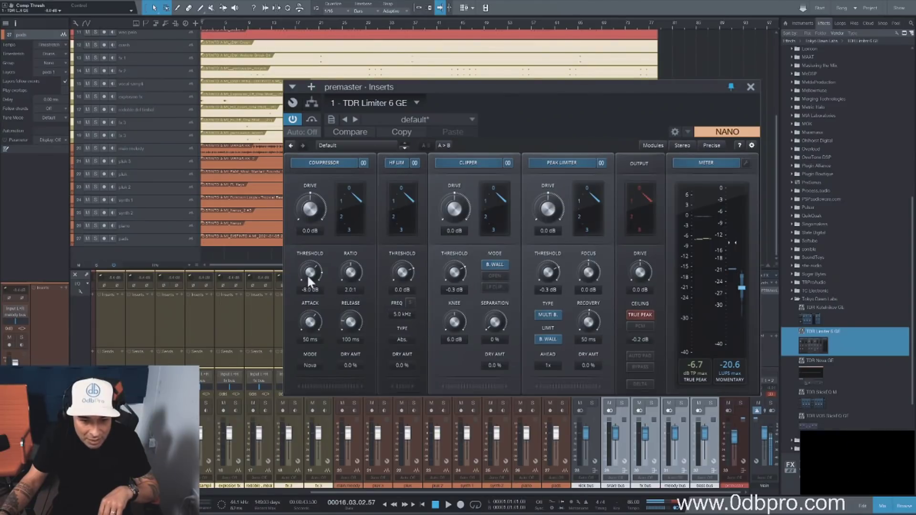
drag(308, 273, 308, 319)
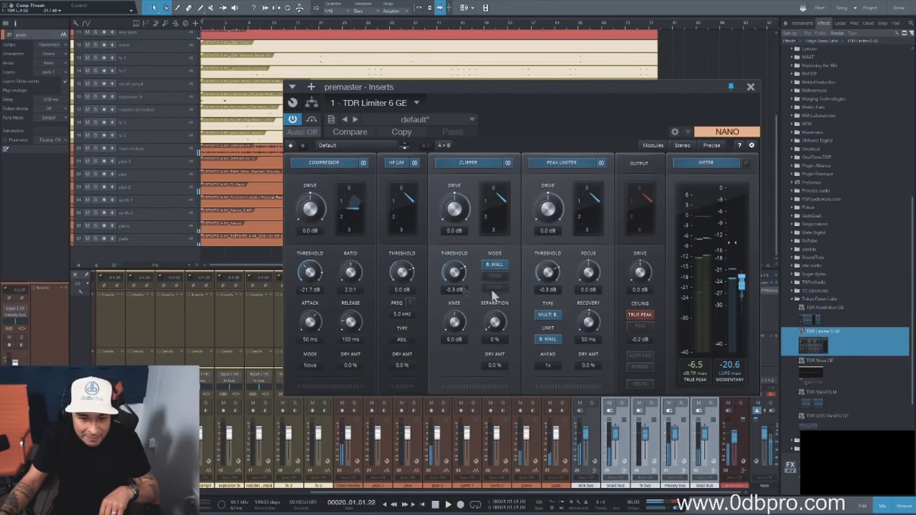
key(space)
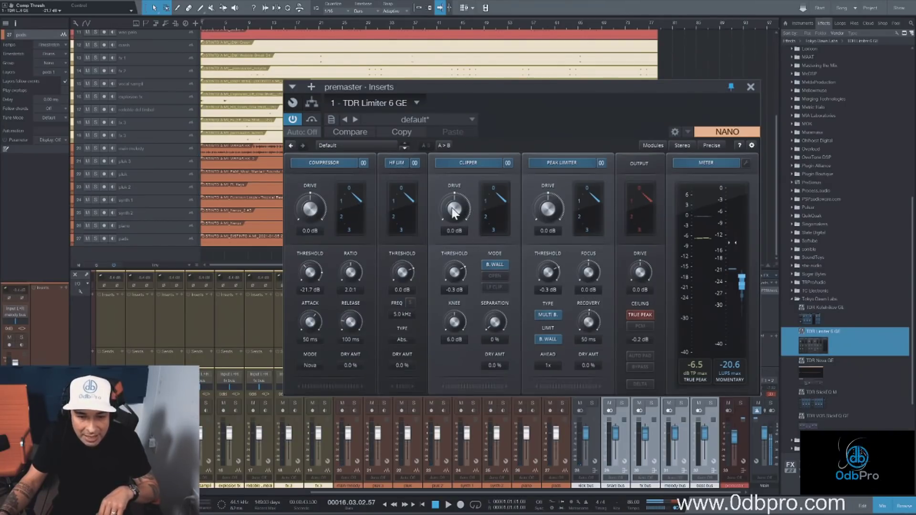
Step: Set the clipper threshold to -11.2 dB and the peak limiter threshold to -10.7 dB during playback
key(space)
drag(458, 268, 458, 308)
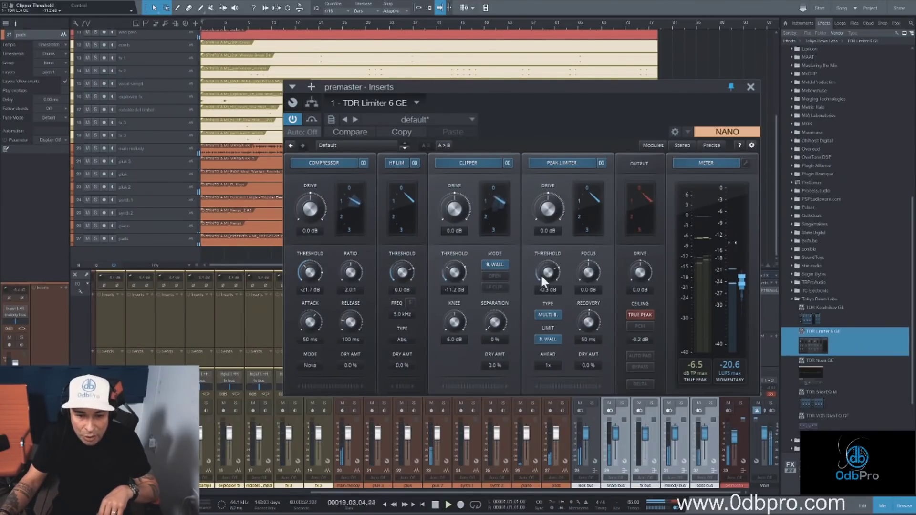
mouse_move(541, 270)
mouse_down()
mouse_move(541, 290)
mouse_move(548, 279)
mouse_up()
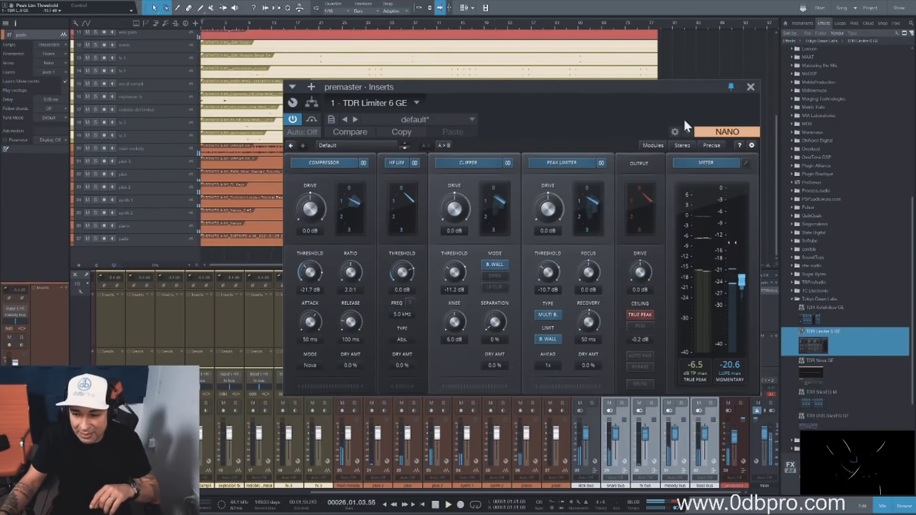
click(750, 87)
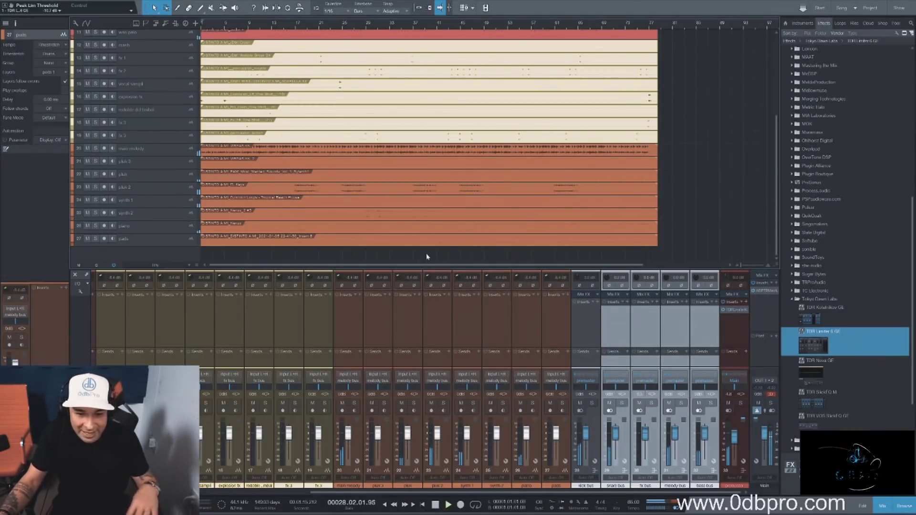
key(space)
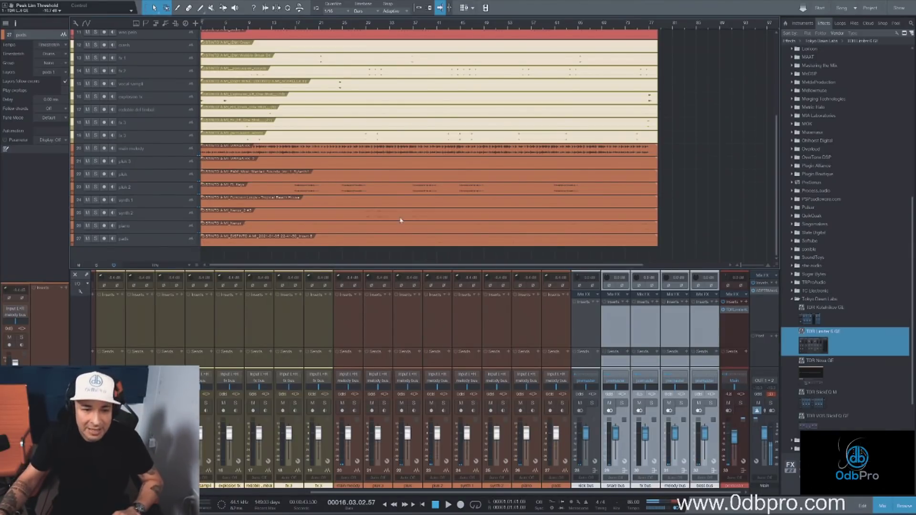
Step: Mute the snare, FX, melody and bass buses together, leaving only the snare bus selected
scroll(395, 220, up, 3)
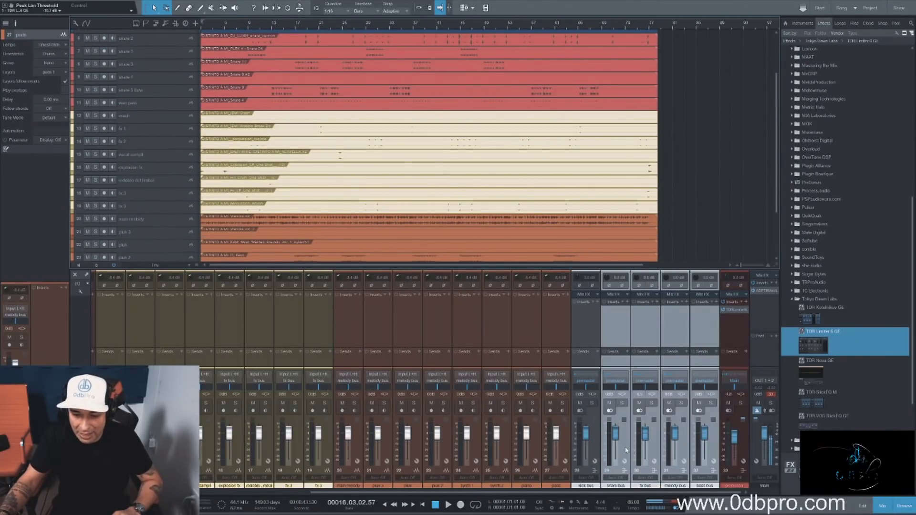
click(609, 403)
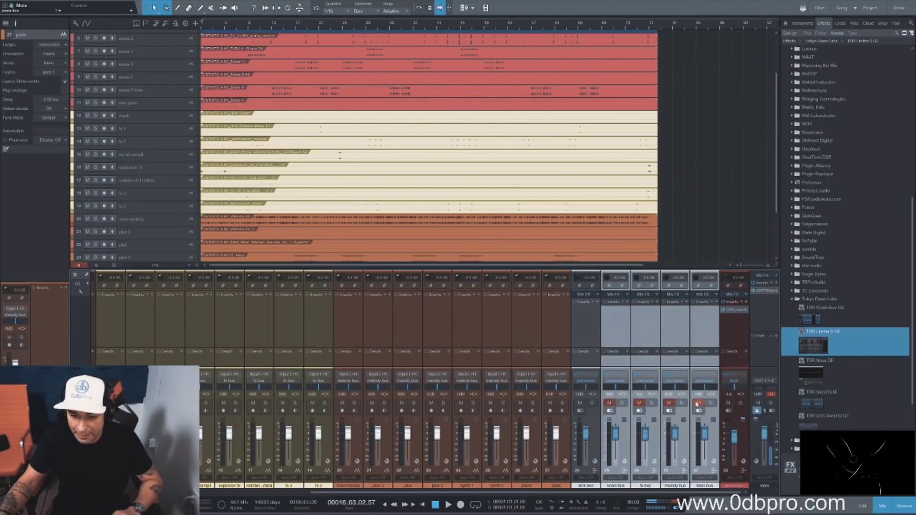
click(613, 404)
click(623, 449)
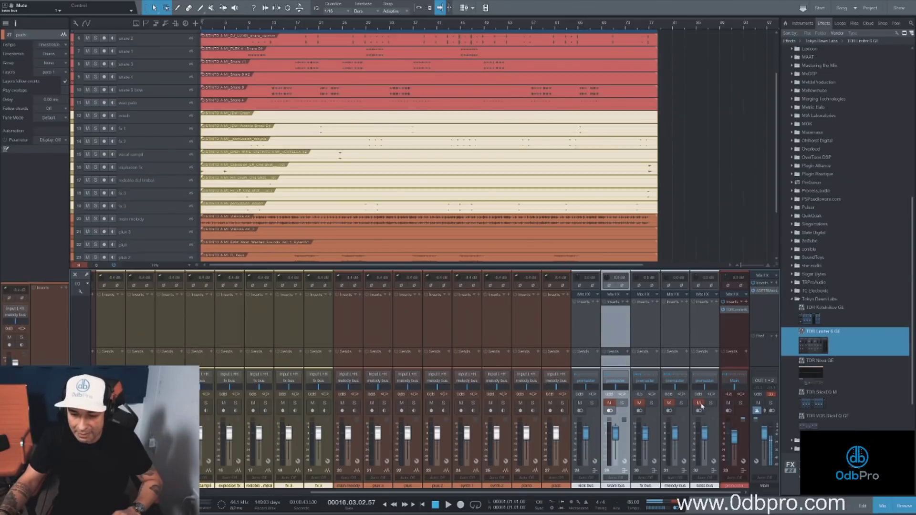
Step: Select the three kick tracks in the arrangement and enlarge their track height to show the waveforms
drag(594, 493, 542, 494)
scroll(286, 174, down, 2)
scroll(258, 175, up, 5)
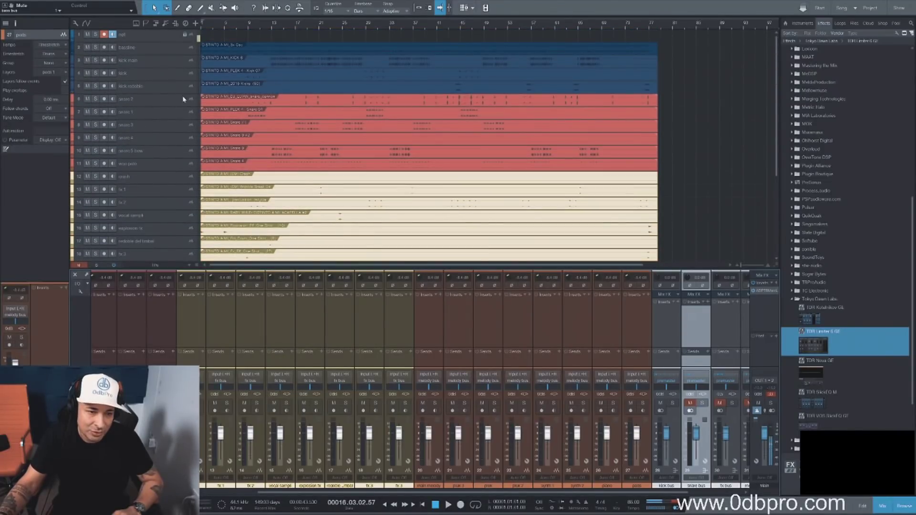
click(179, 61)
shift+click(174, 87)
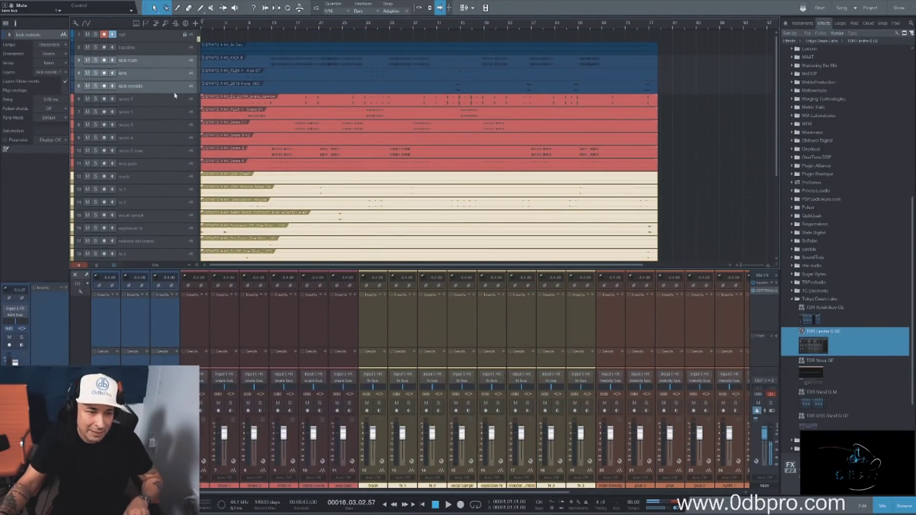
drag(174, 100, 174, 148)
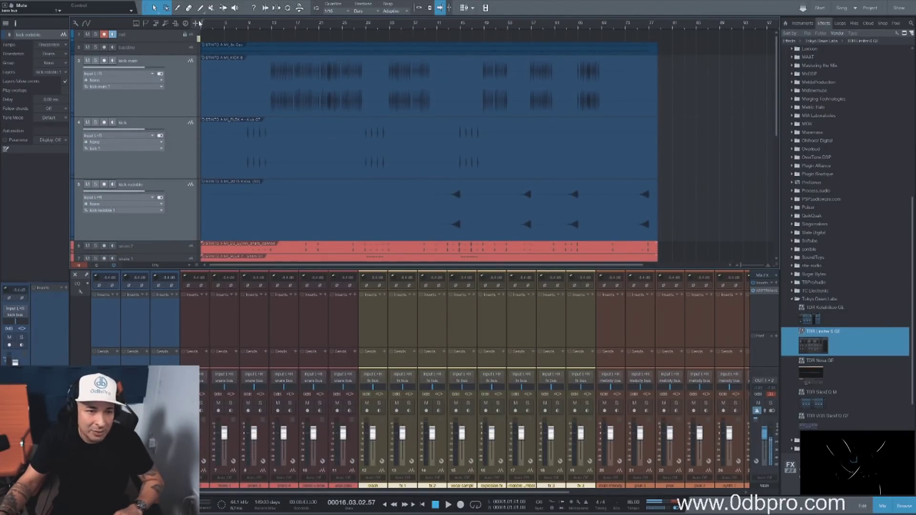
Step: Set the loop range from bar 13 to about bar 21 and play it with only the kick main track selected
drag(203, 22, 304, 28)
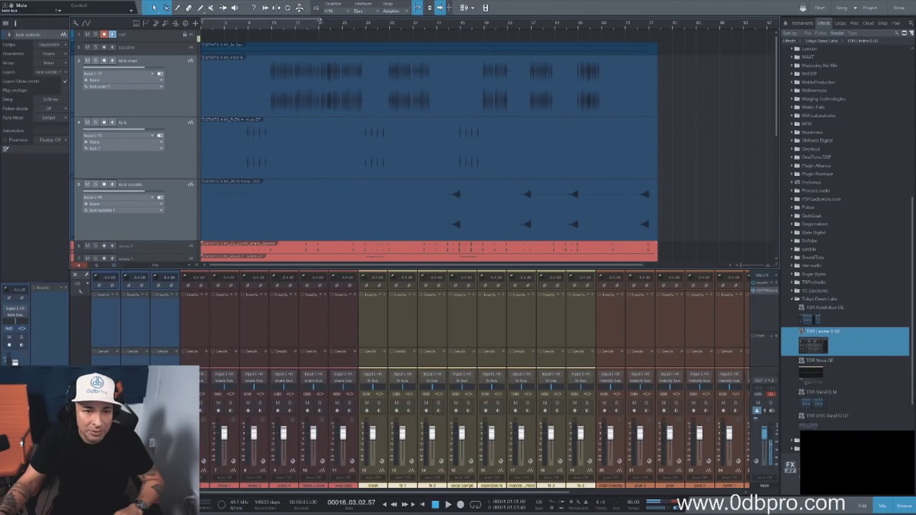
drag(203, 20, 269, 28)
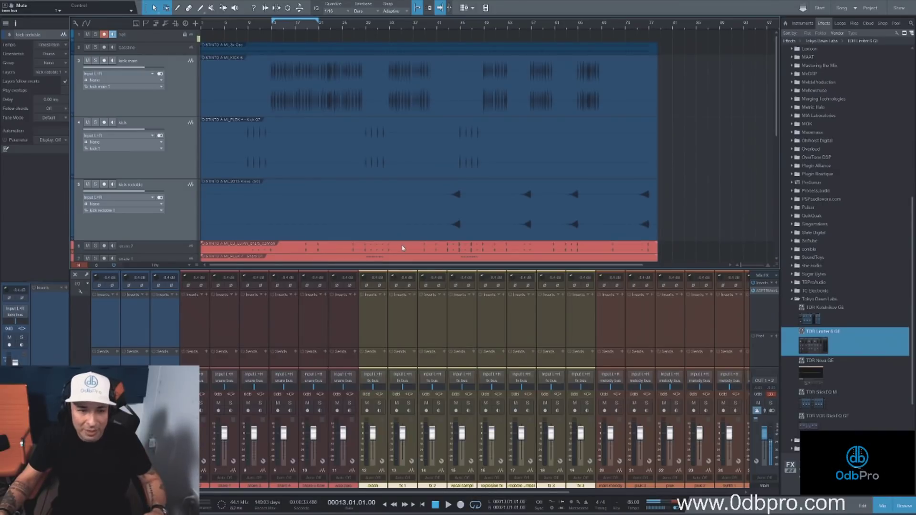
click(170, 111)
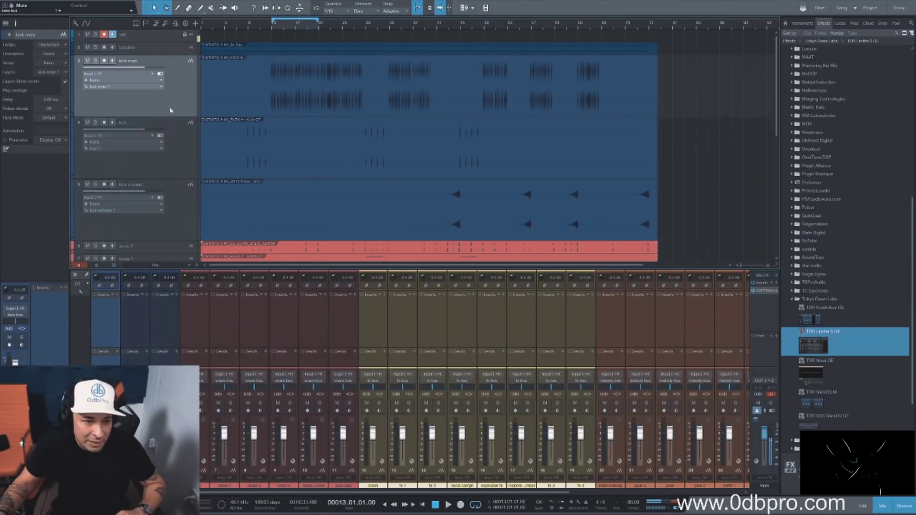
key(space)
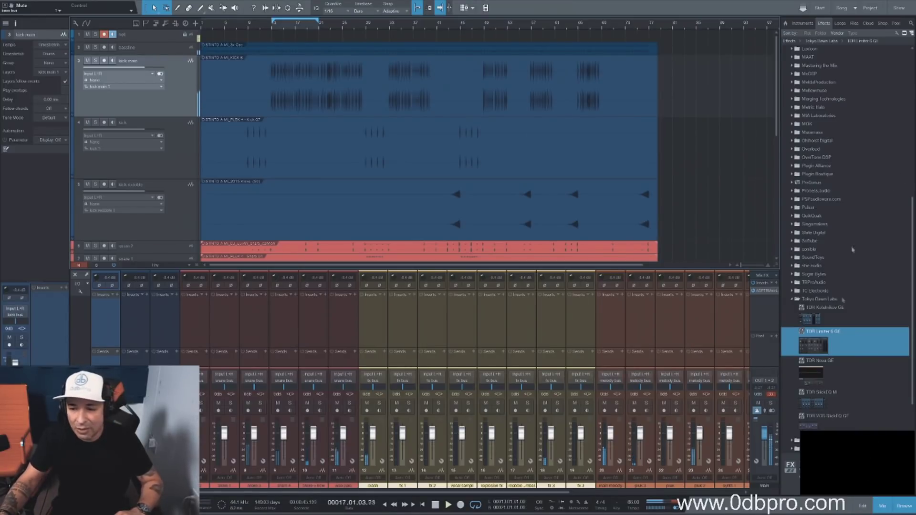
Step: Insert FabFilter Pro-Q 3 from the FabFilter effects on the kick main track and place its window over the arrangement
double_click(813, 300)
scroll(828, 260, up, 4)
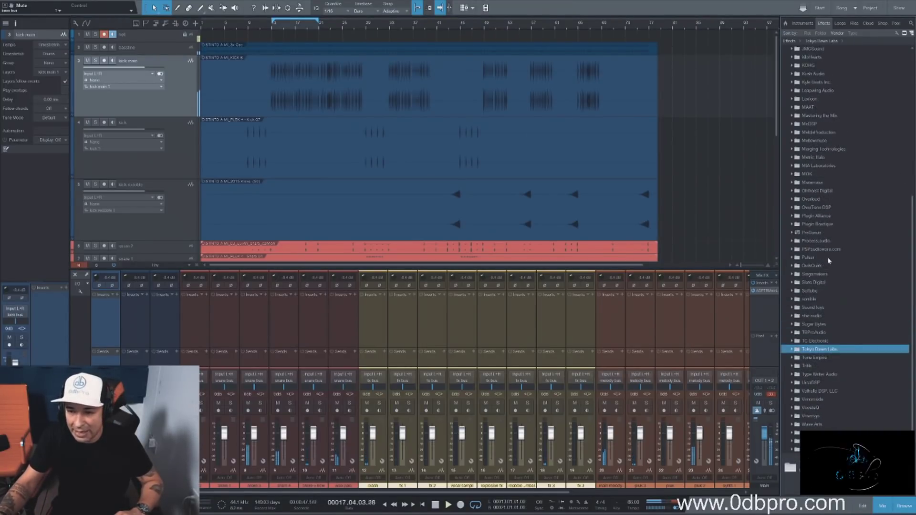
scroll(829, 260, up, 4)
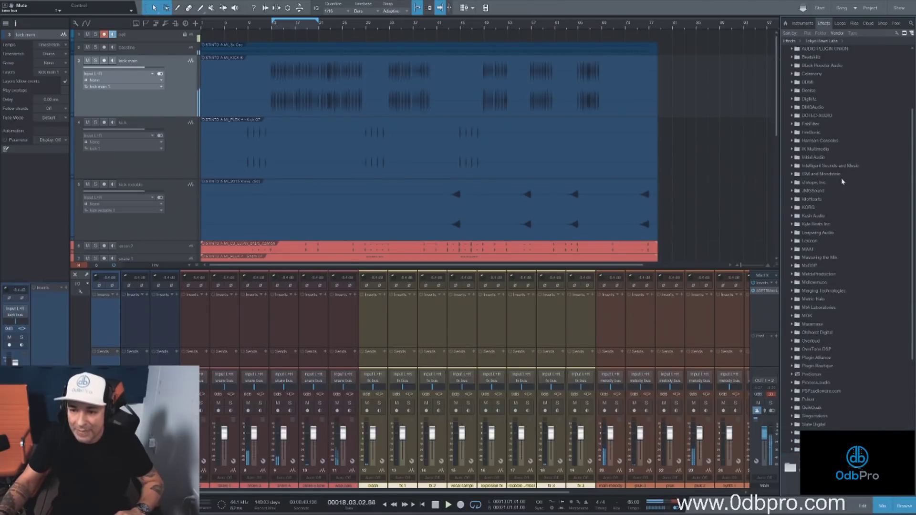
click(818, 125)
scroll(843, 341, down, 1)
click(817, 372)
drag(458, 144, 355, 84)
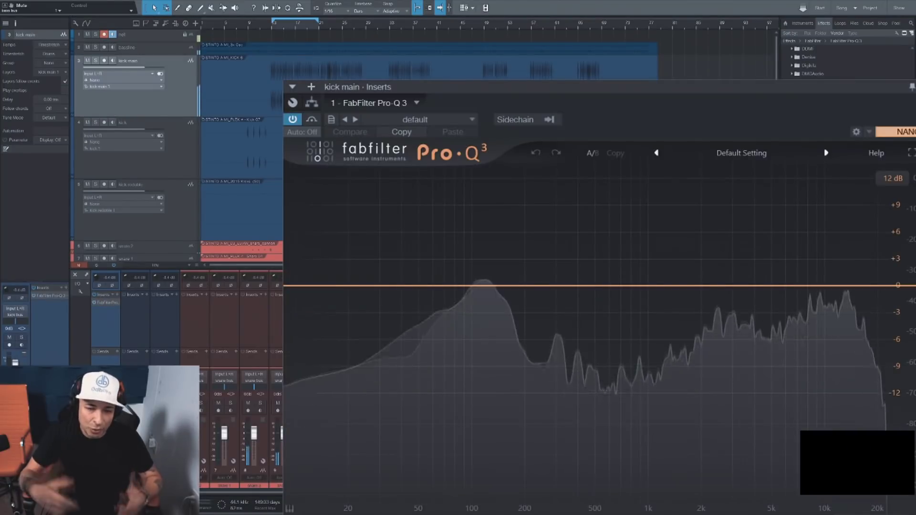
drag(356, 86, 287, 34)
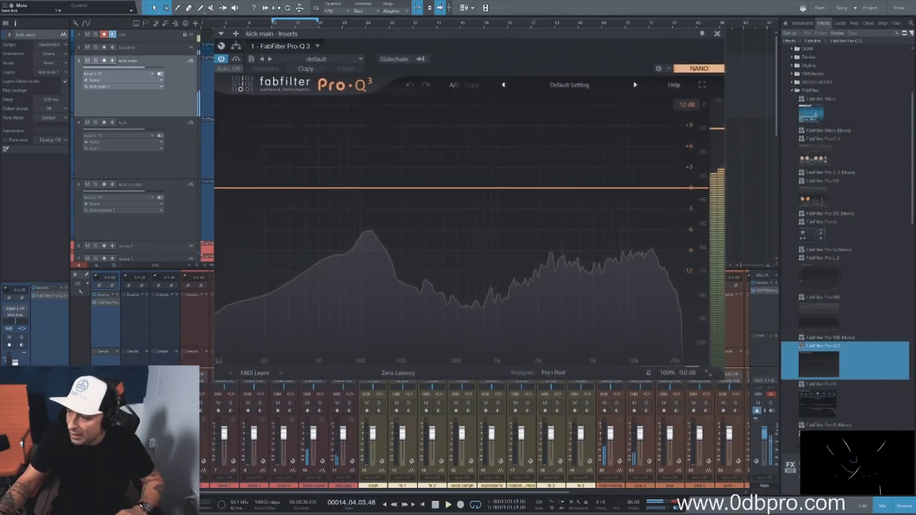
drag(287, 42, 327, 88)
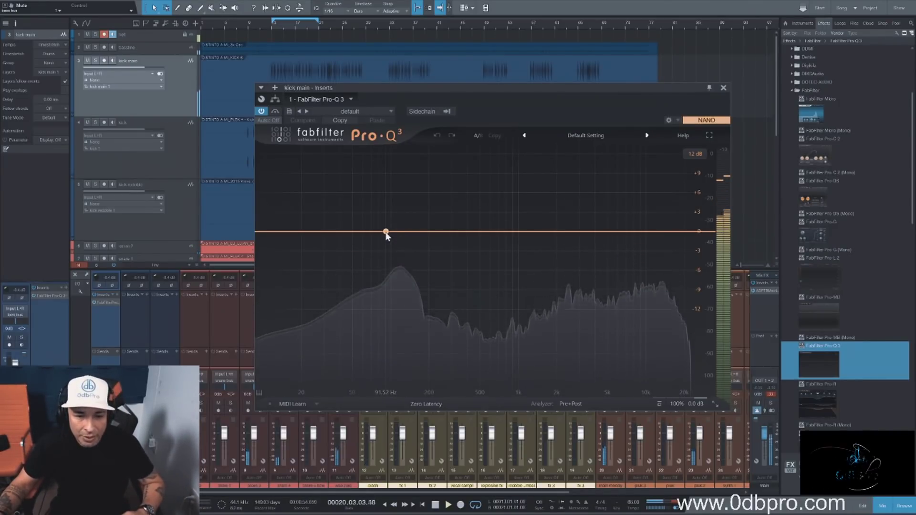
Step: Add a low-cut band to the kick main EQ with a 96 dB/oct slope at about 30.8 Hz
drag(323, 234, 319, 240)
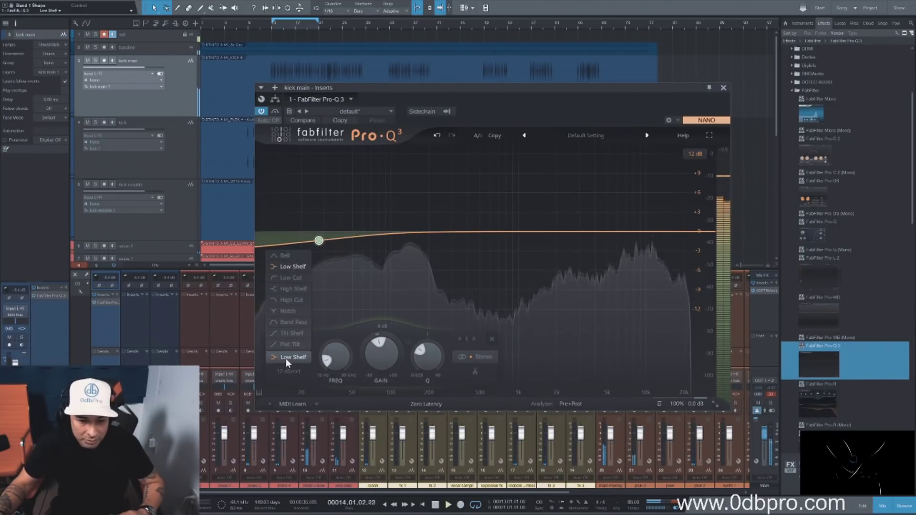
click(288, 278)
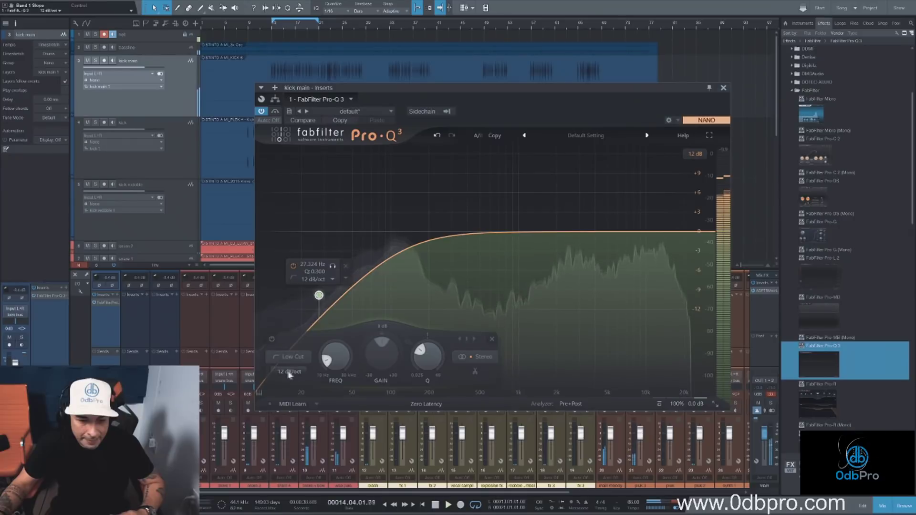
scroll(289, 371, up, 7)
drag(320, 296, 327, 234)
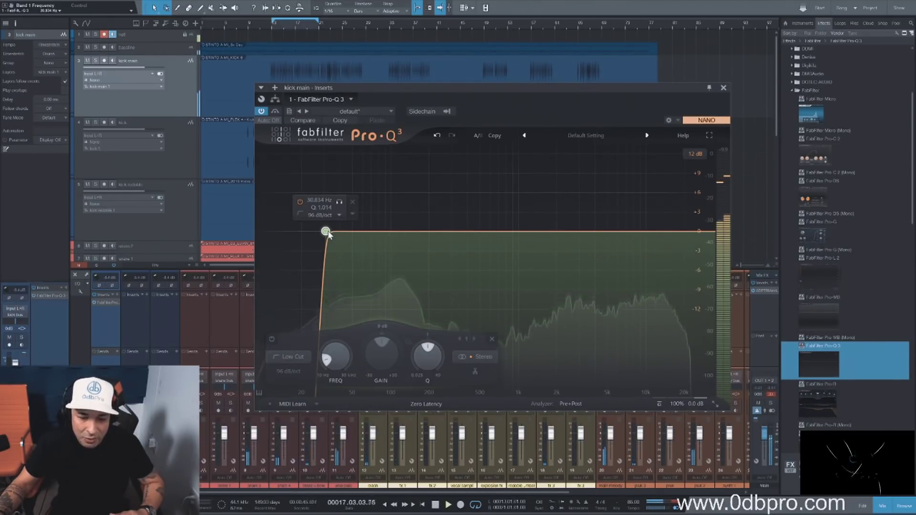
Step: Audition the low-cut band in solo, then fine-tune its frequency to about 31.2 Hz and close the EQ
click(340, 202)
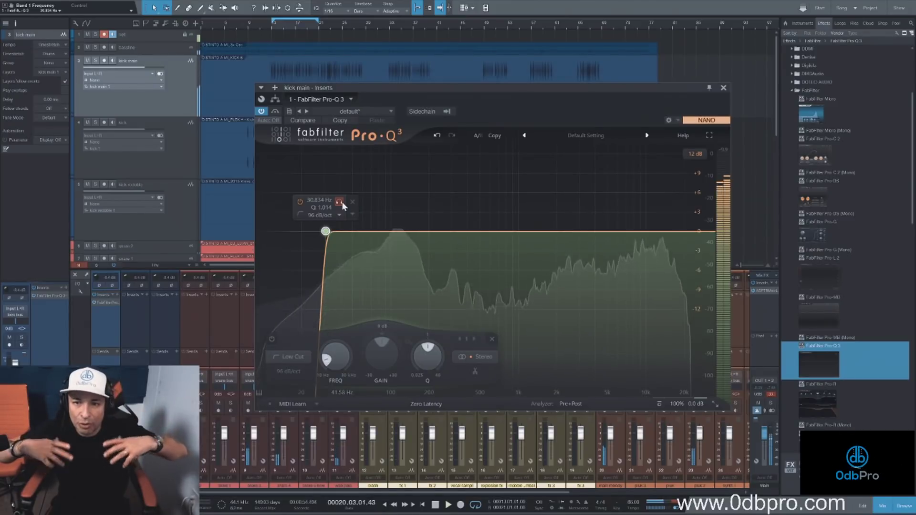
click(339, 202)
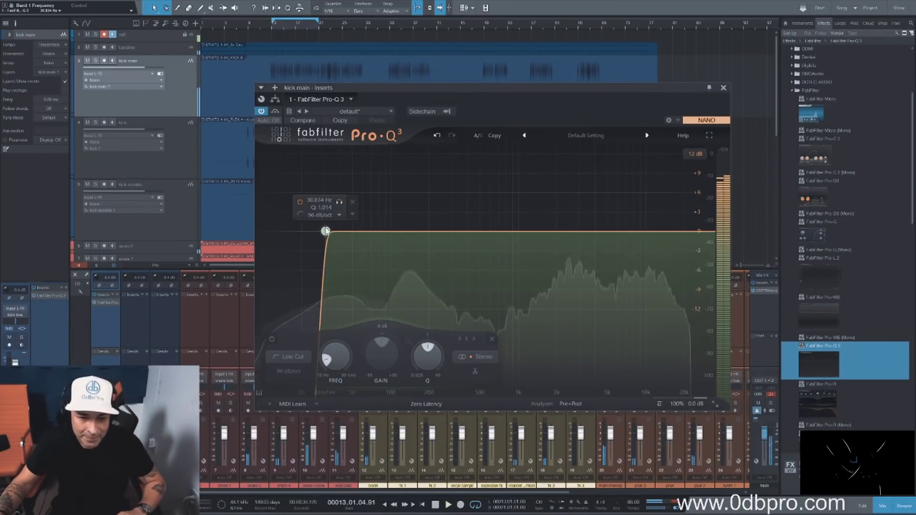
drag(326, 231, 329, 232)
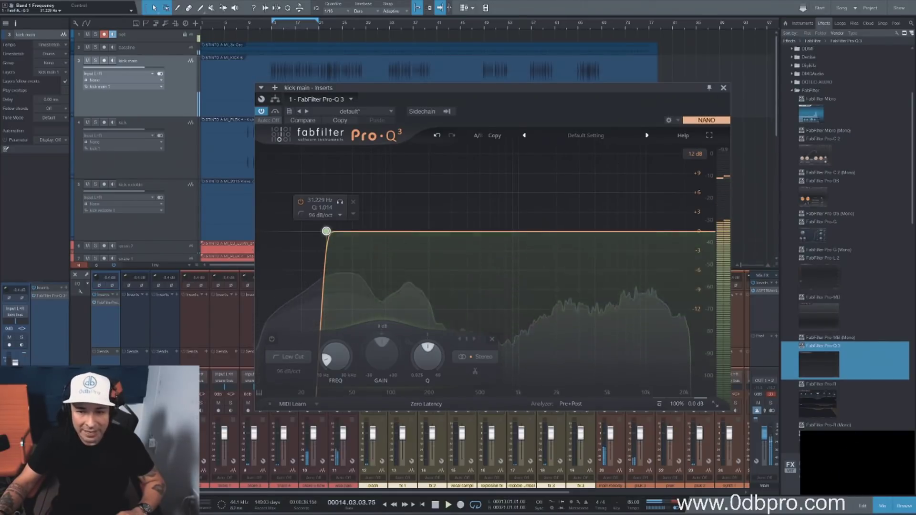
click(723, 88)
key(space)
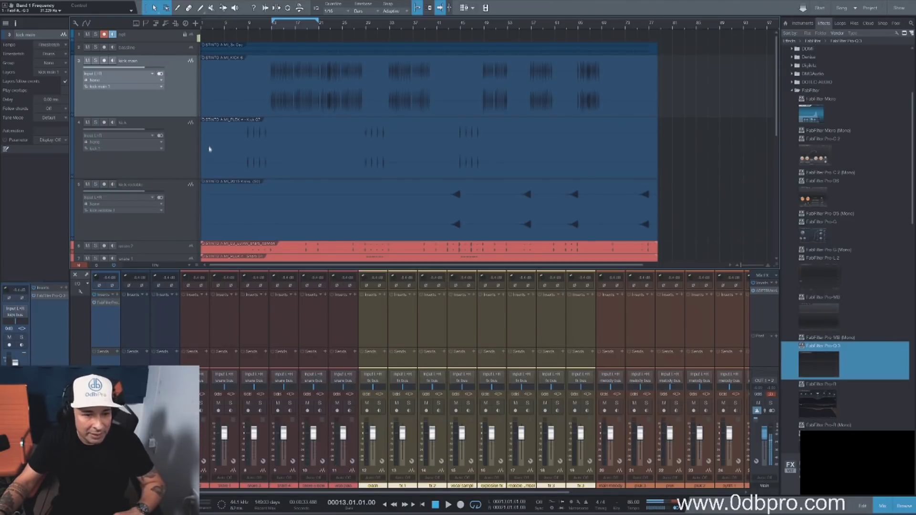
Step: Duplicate the kick main track with its events, enlarge both copies and hide the mixer
key(d)
click(184, 105)
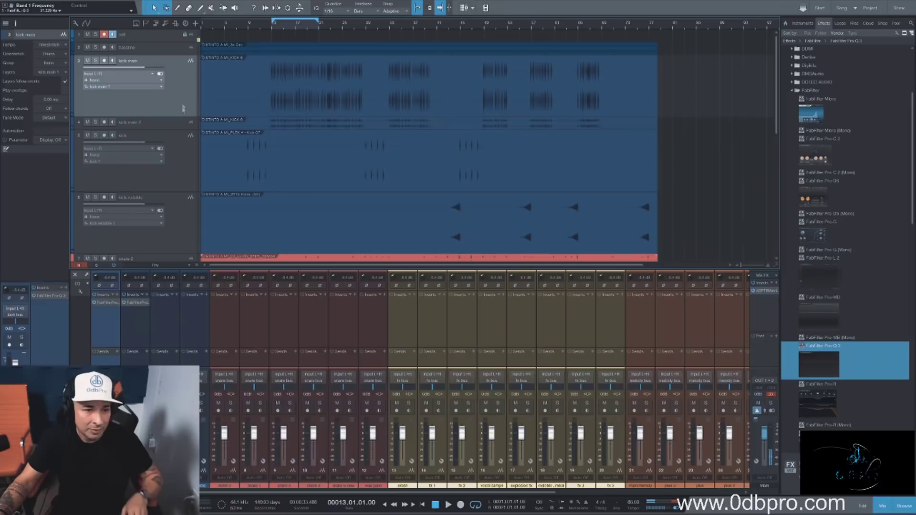
click(177, 124)
drag(172, 130, 167, 216)
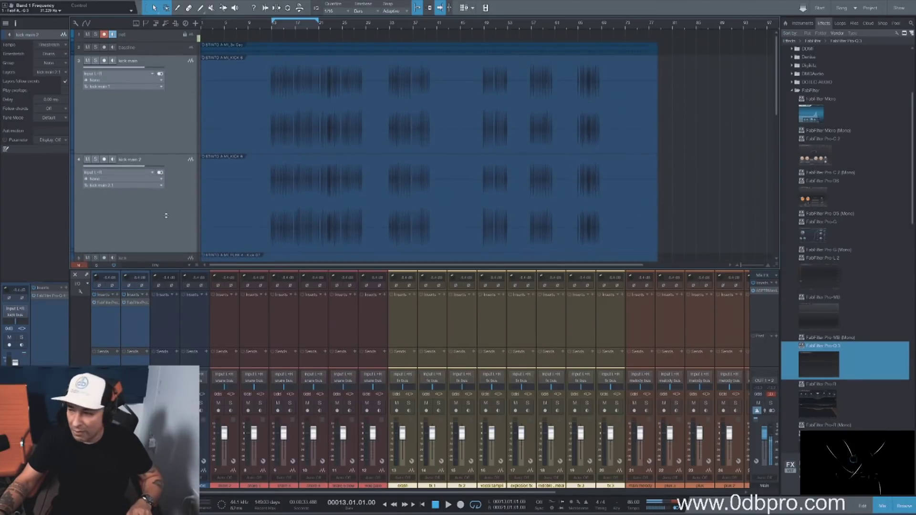
click(882, 508)
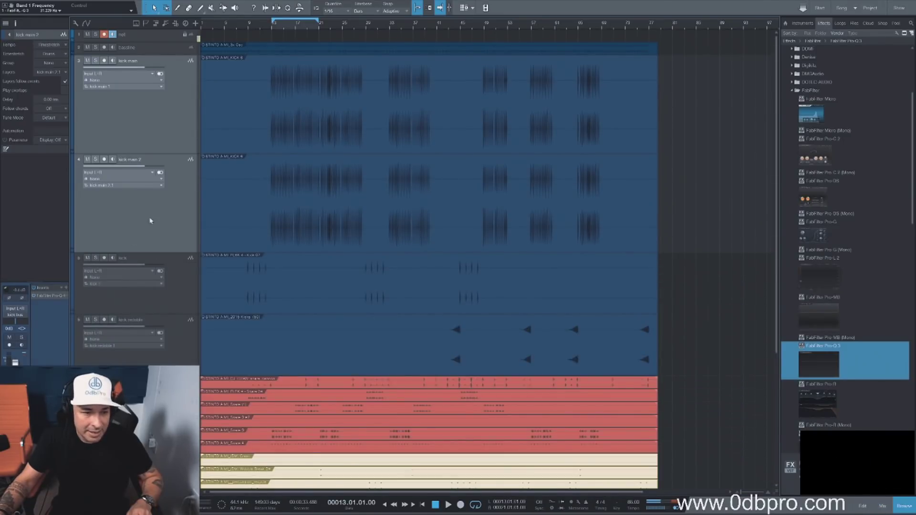
Step: Show the track list, hide the bassline and every track below kick main 2, and enlarge the two kick main tracks
click(5, 22)
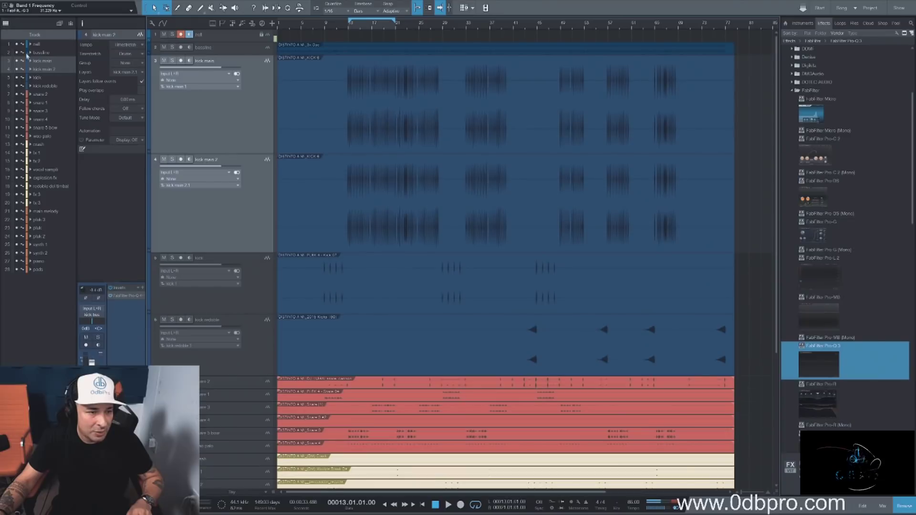
click(17, 53)
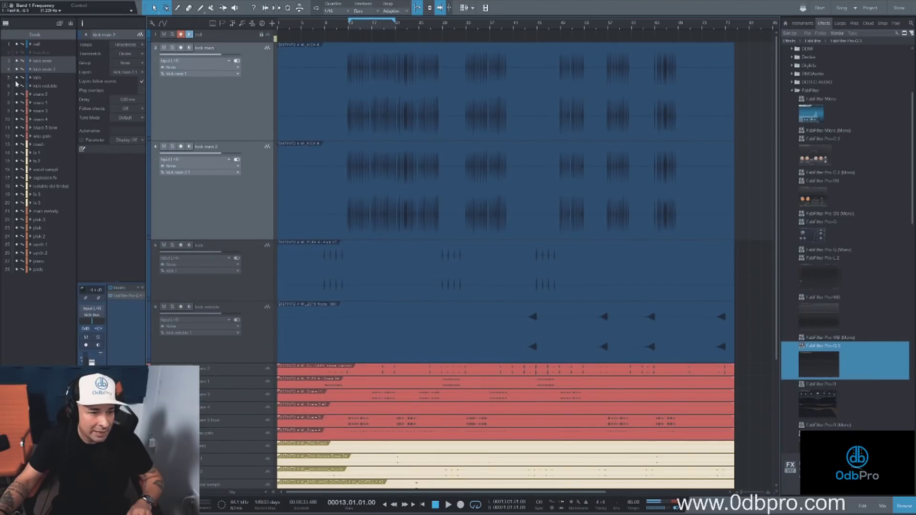
drag(17, 78, 17, 269)
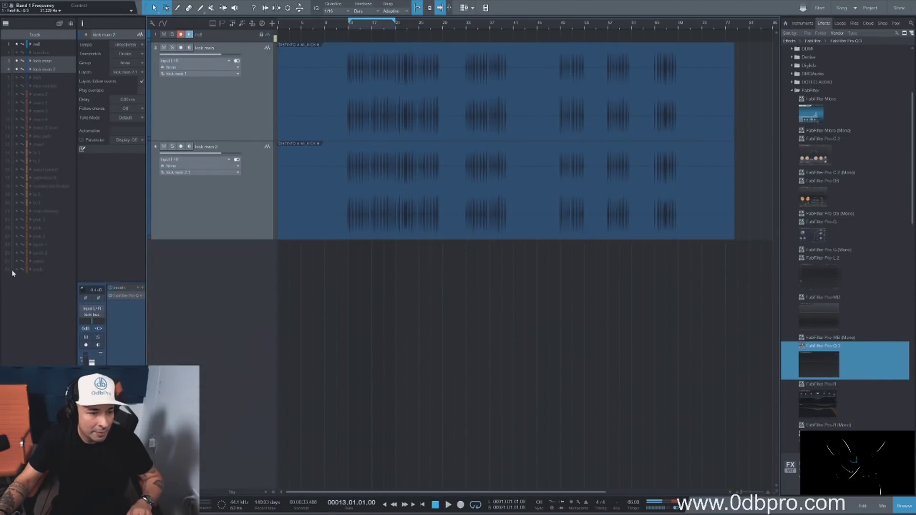
drag(244, 240, 244, 279)
Step: Mute the kick main 2 track and audition the kick main track from bar 13
key(e)
key(e)
key(e)
key(e)
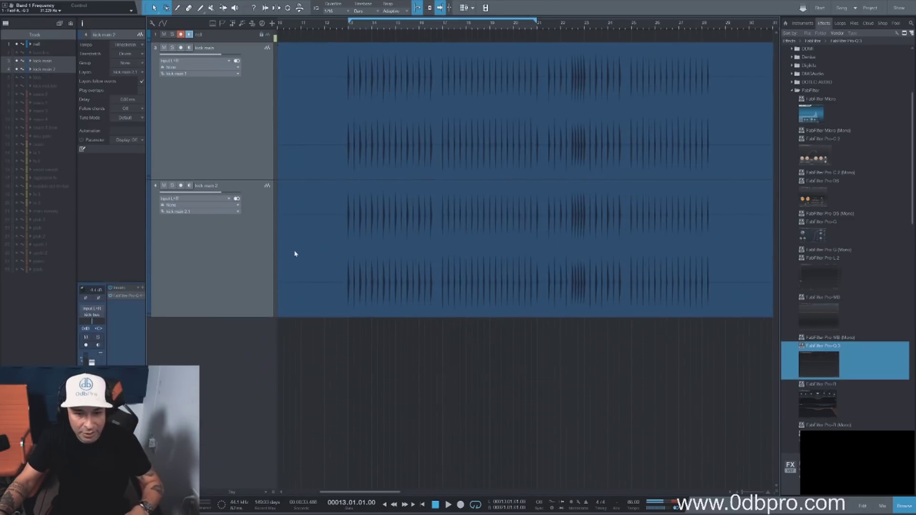
key(e)
key(e)
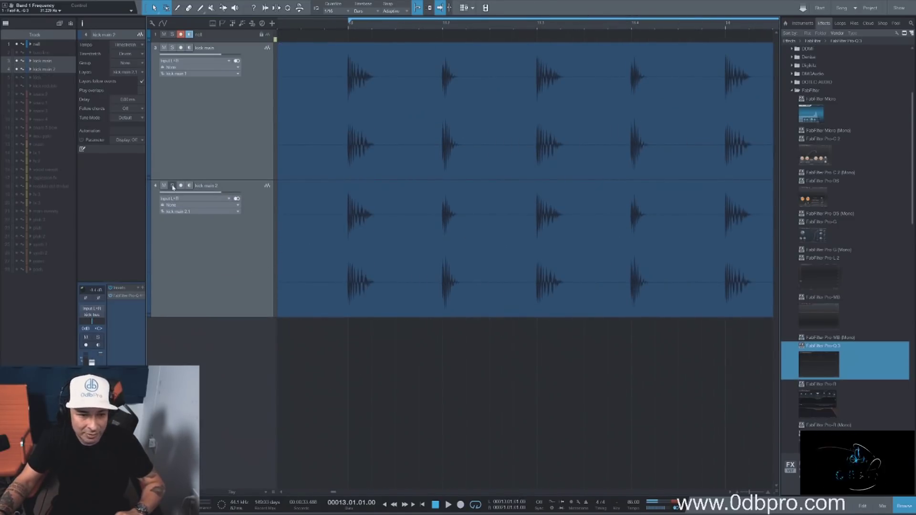
click(213, 142)
click(163, 186)
key(space)
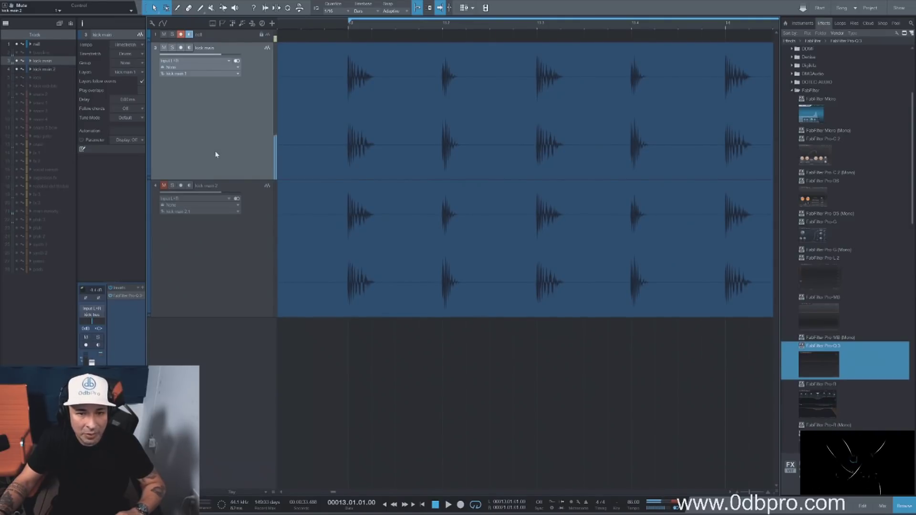
key(space)
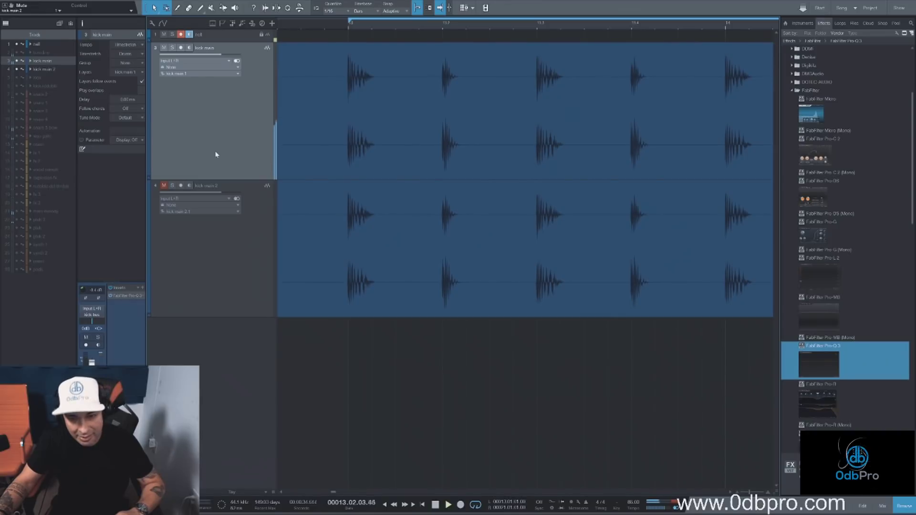
key(space)
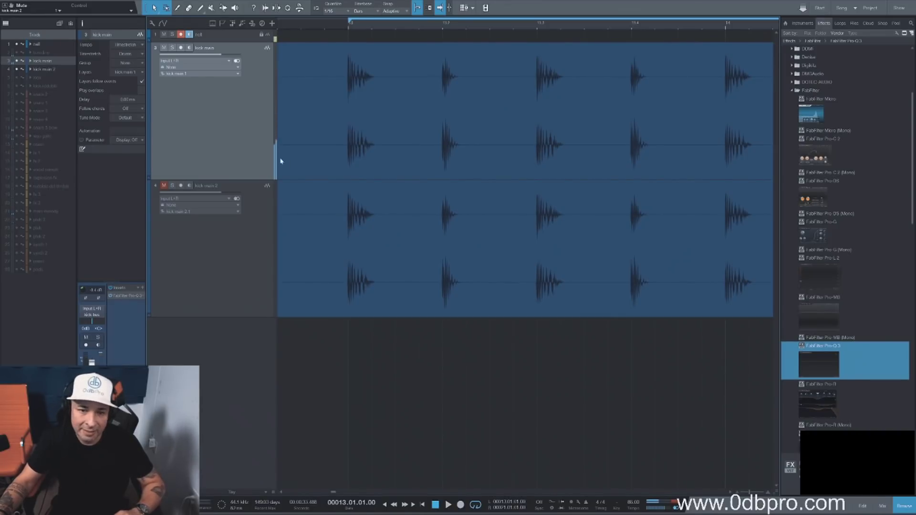
click(177, 8)
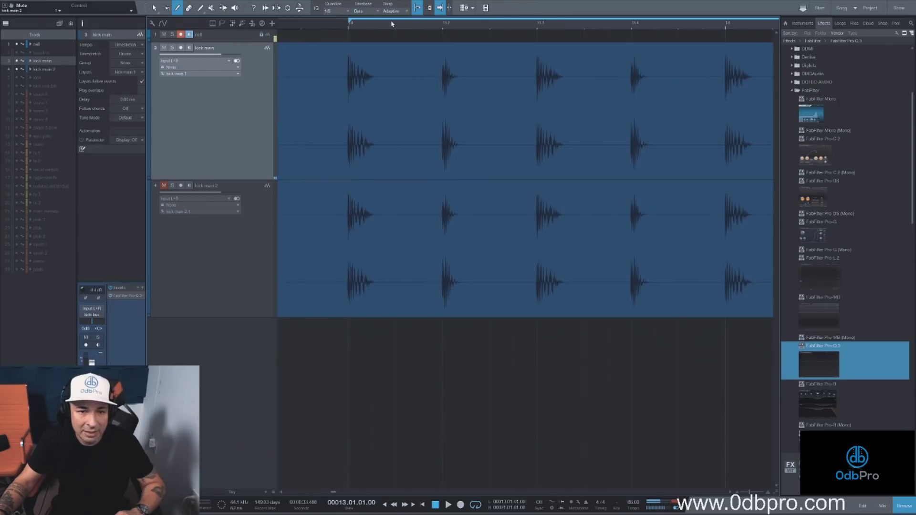
click(442, 106)
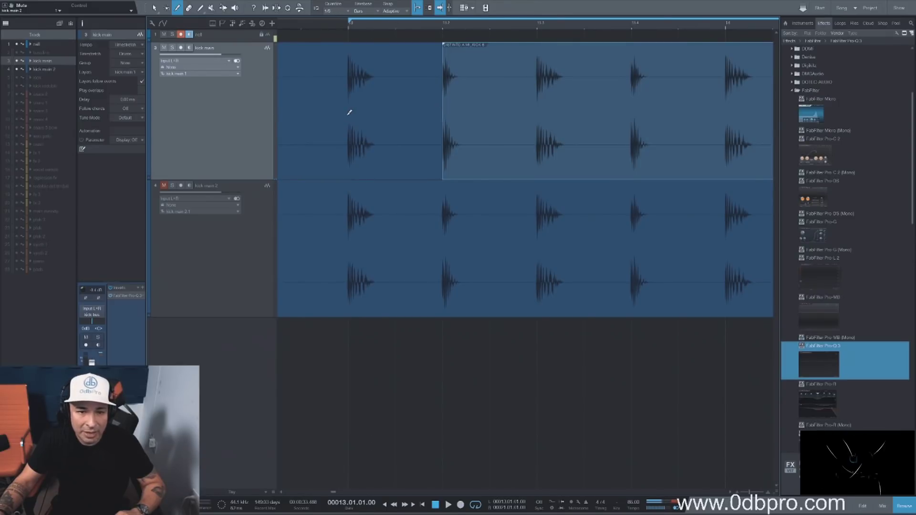
click(537, 126)
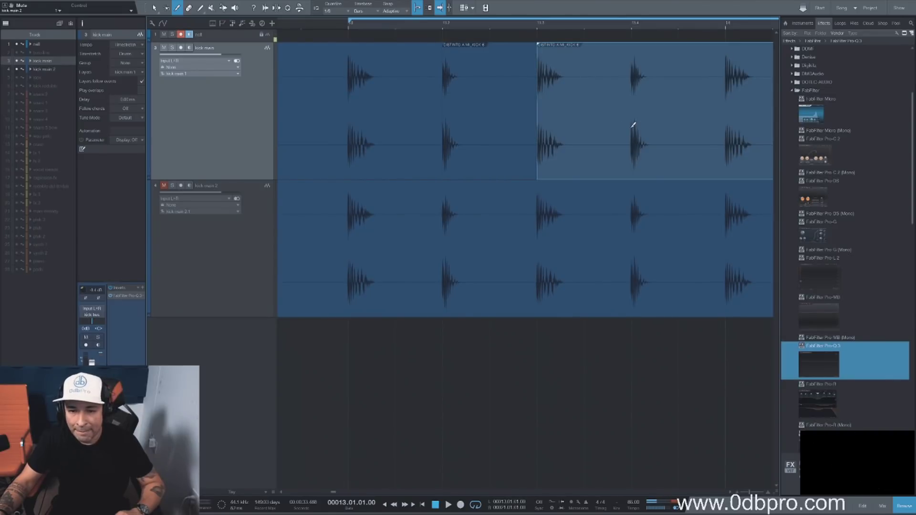
key(ctrl+z)
key(ctrl+z)
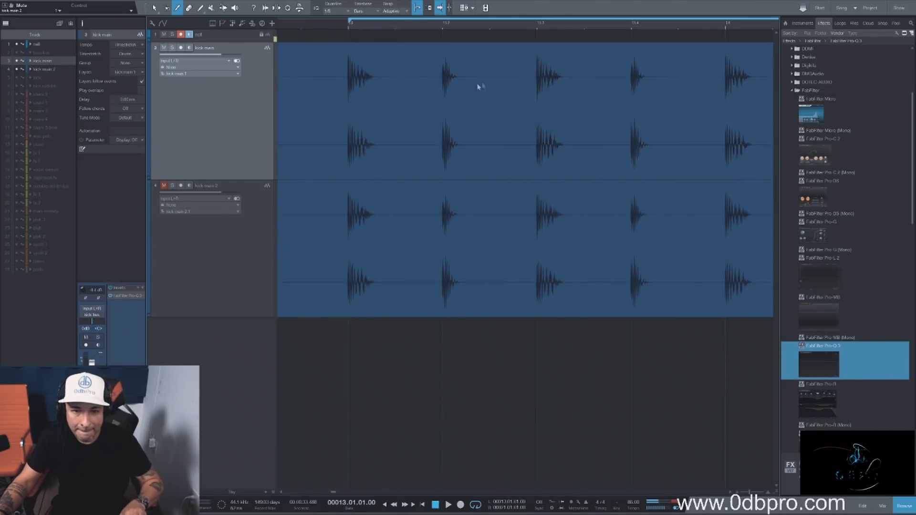
Step: Split the events on both kick main tracks at the kick hits on 13.2, 13.3, 13.4 and bar 14
click(444, 124)
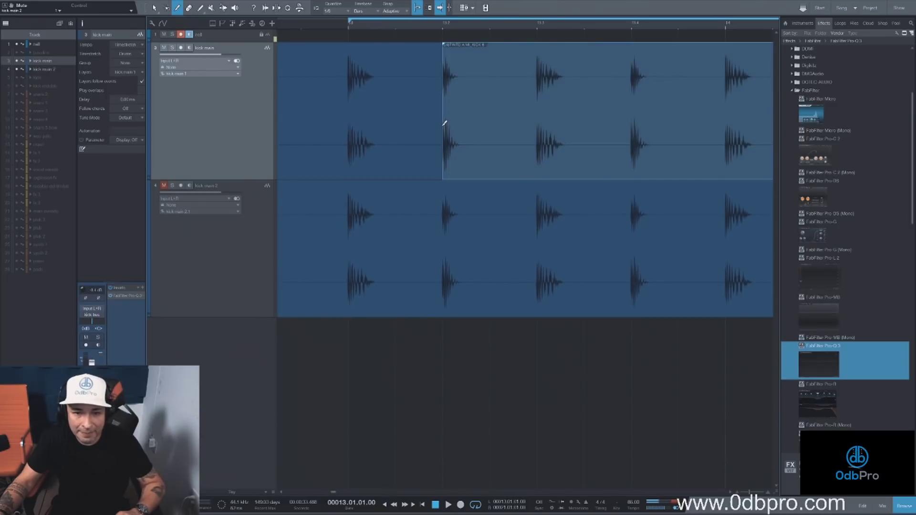
click(445, 218)
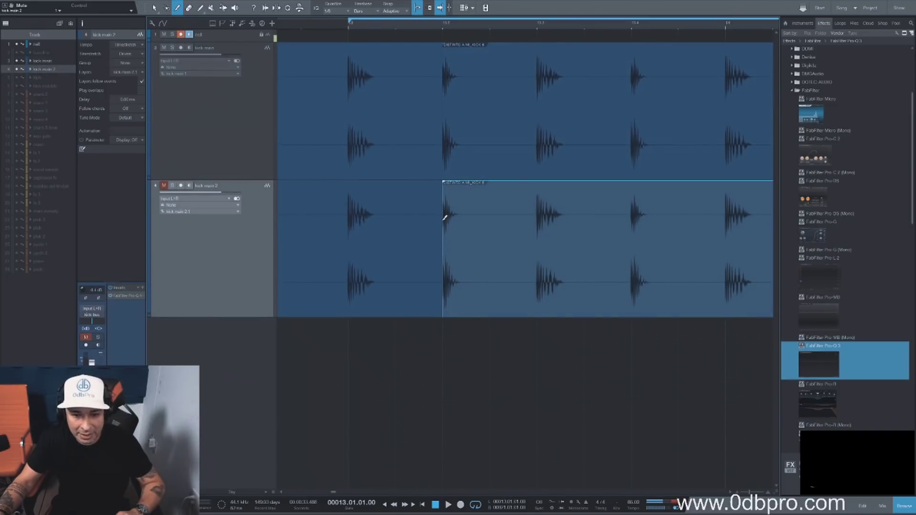
click(538, 95)
click(538, 210)
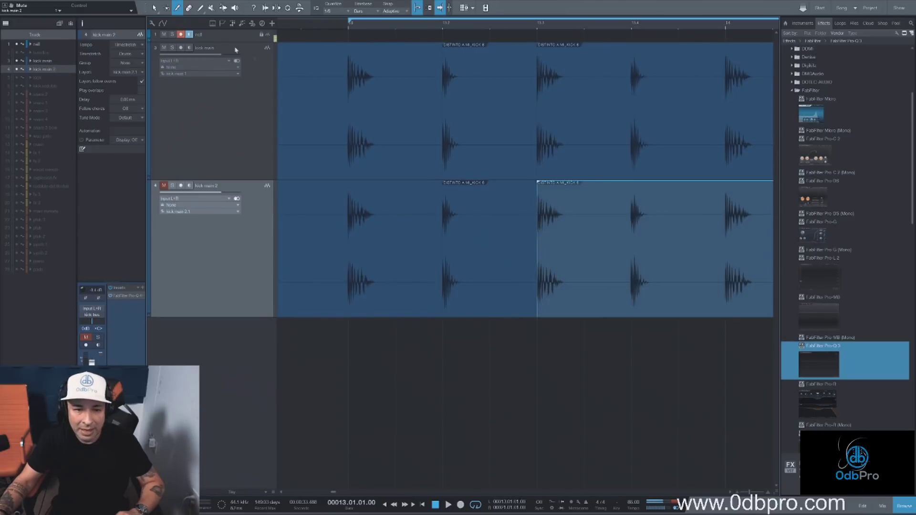
click(632, 123)
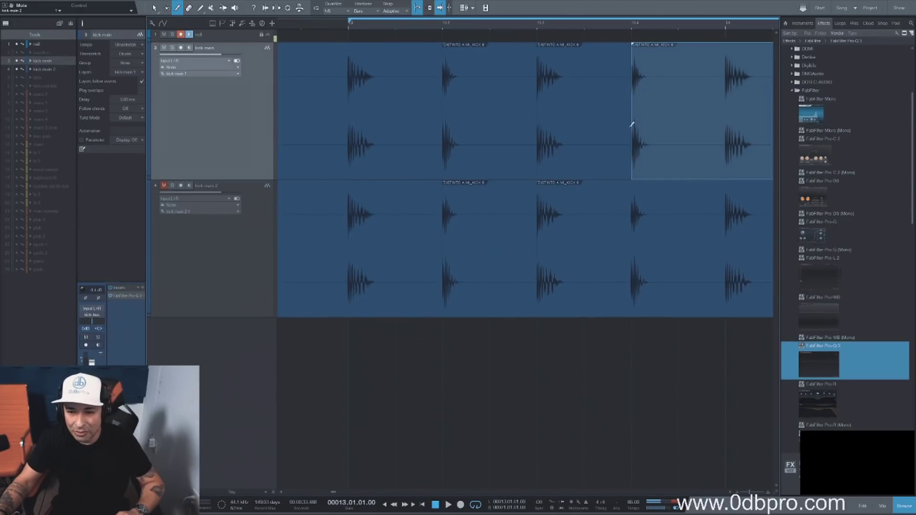
click(636, 217)
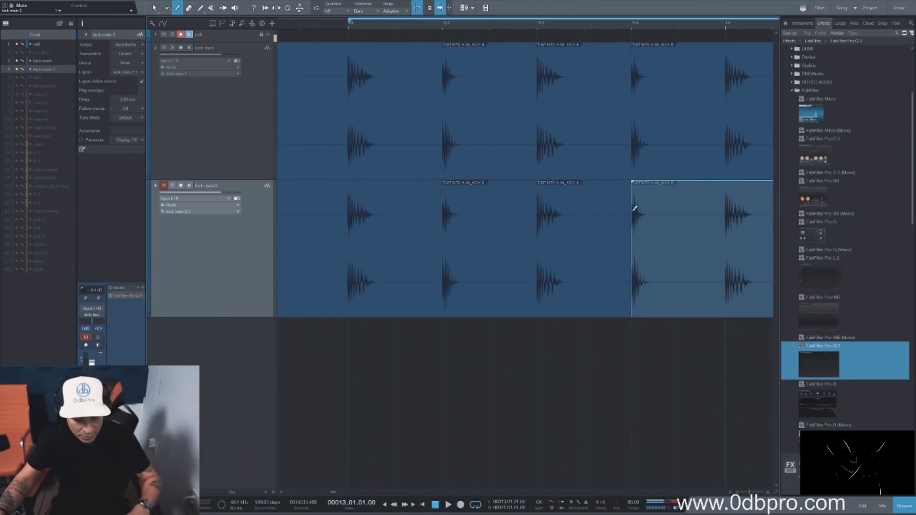
key(w)
key(w)
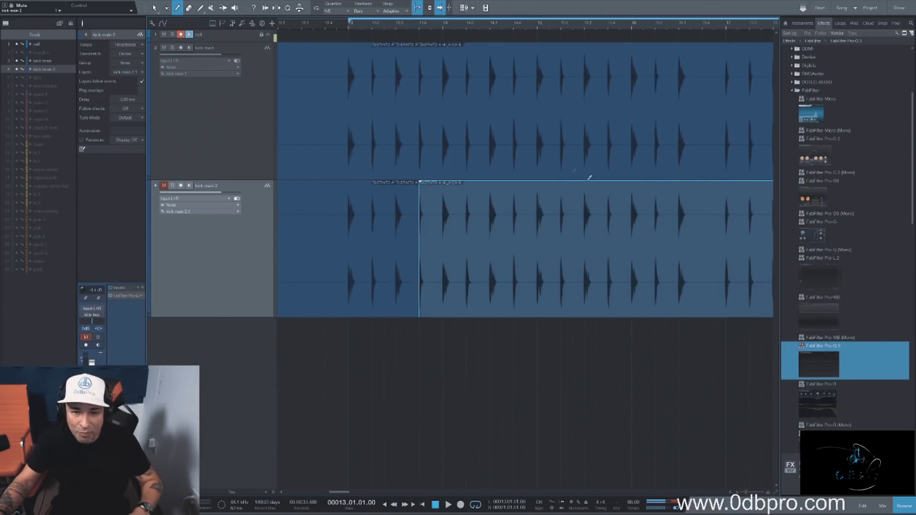
click(443, 122)
click(443, 203)
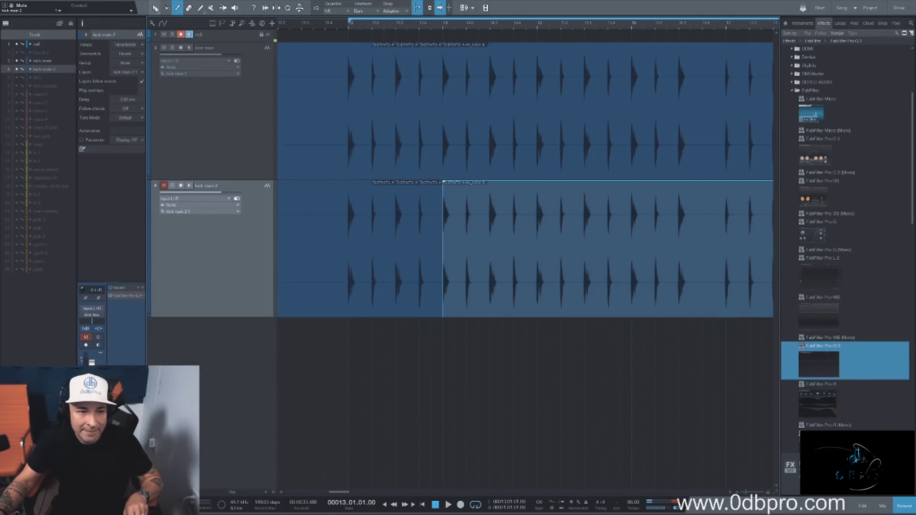
Step: Select the remaining long events on both kick main tracks and split them together at 14.2, 14.3 and 14.4
click(154, 7)
click(525, 356)
click(489, 152)
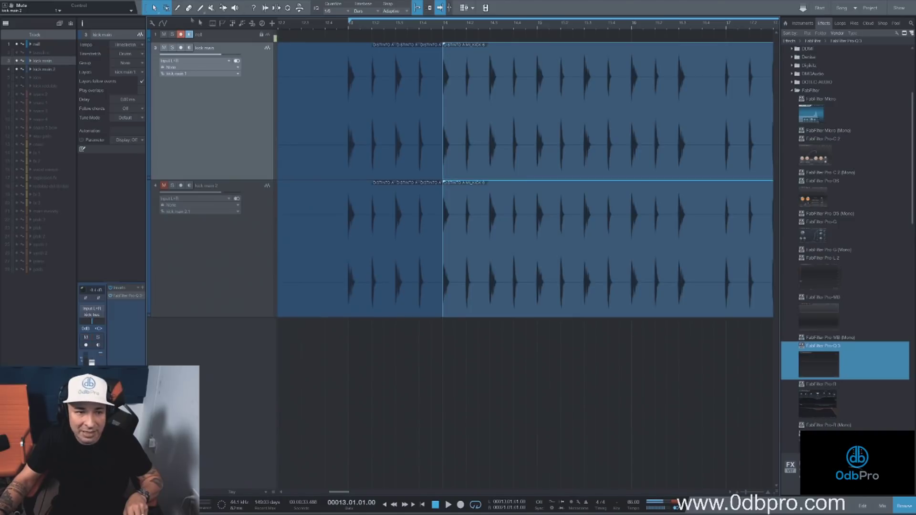
click(178, 9)
click(467, 117)
click(490, 113)
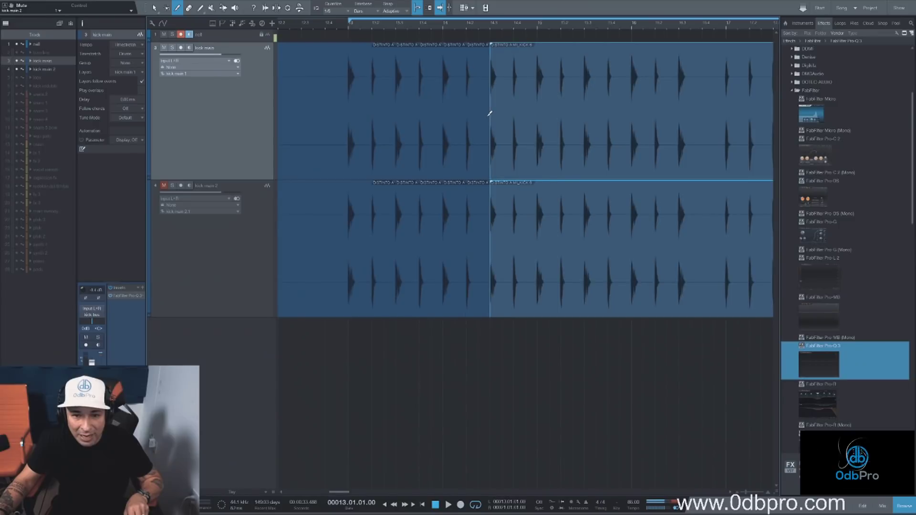
click(513, 114)
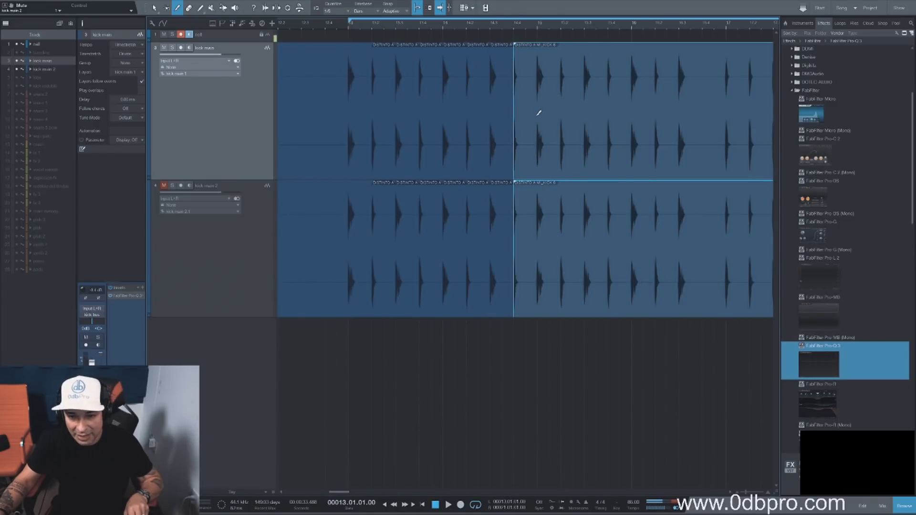
Step: Split both kick main events at every kick hit from bar 15 to 17.2
click(539, 113)
click(562, 114)
click(587, 116)
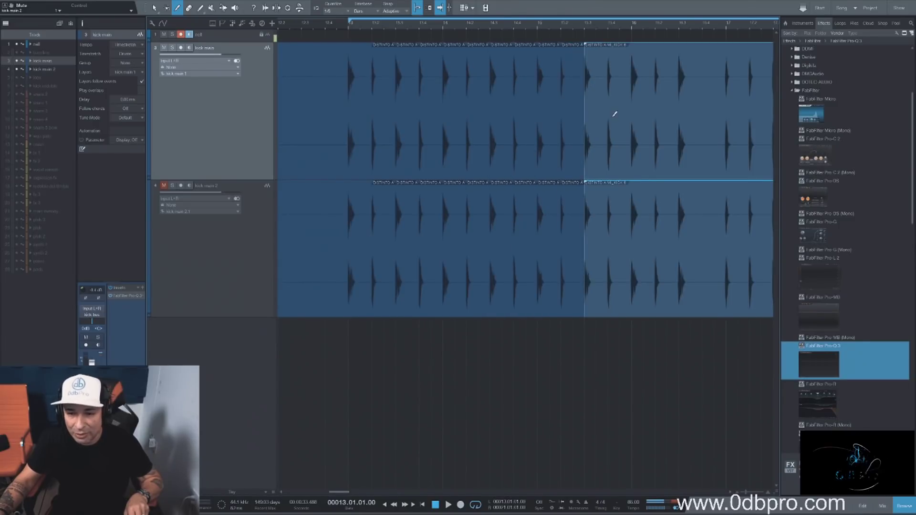
click(610, 113)
click(633, 113)
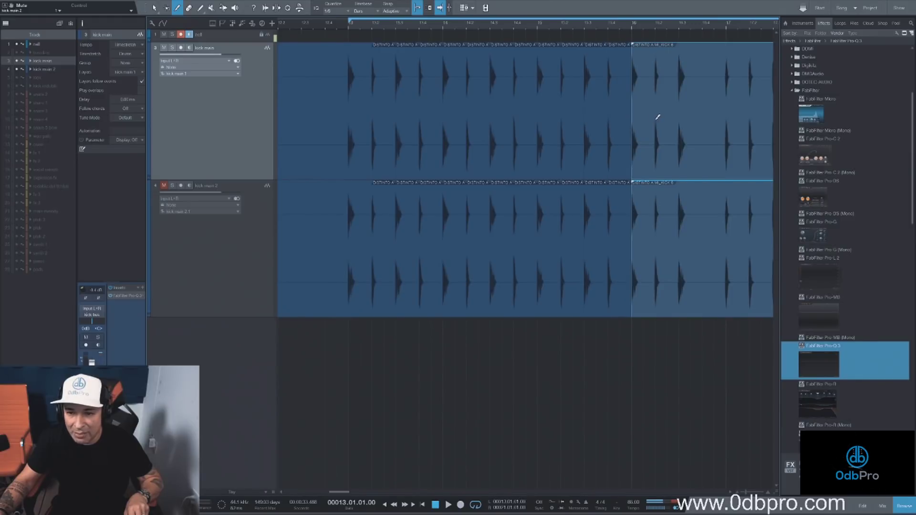
click(658, 117)
click(683, 119)
click(727, 149)
click(750, 146)
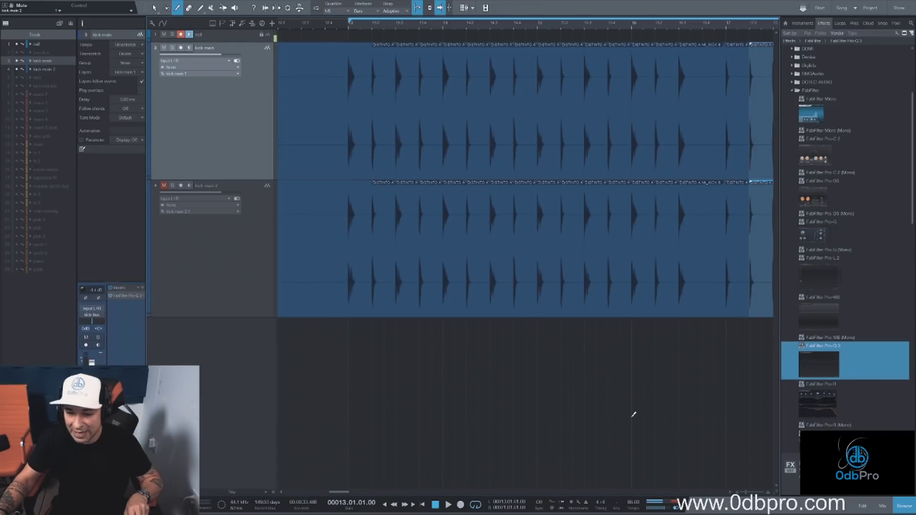
Step: Split both kick main events at every kick hit from 17.3 to 18.4
drag(339, 492, 352, 492)
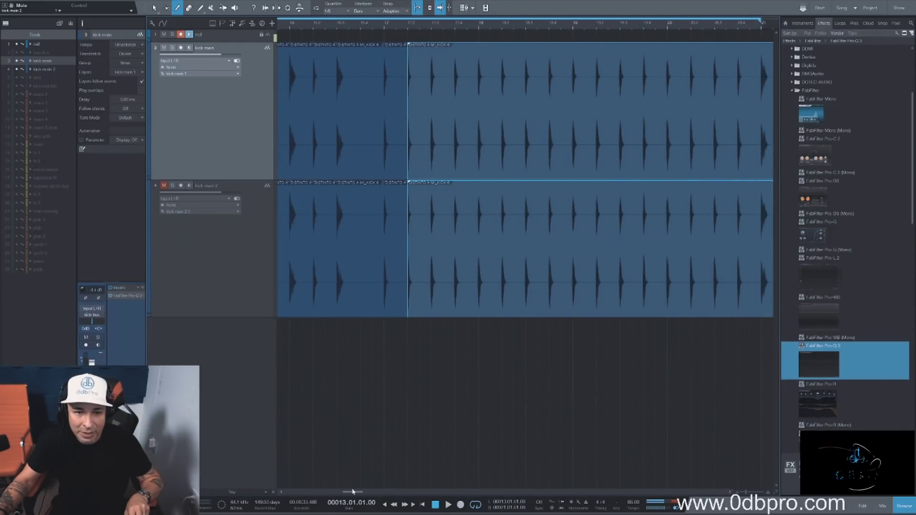
click(433, 157)
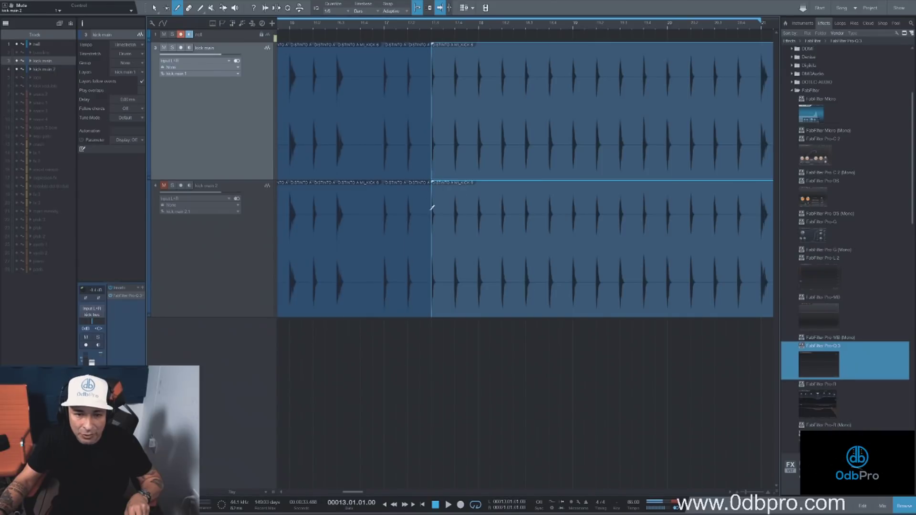
click(455, 161)
click(479, 155)
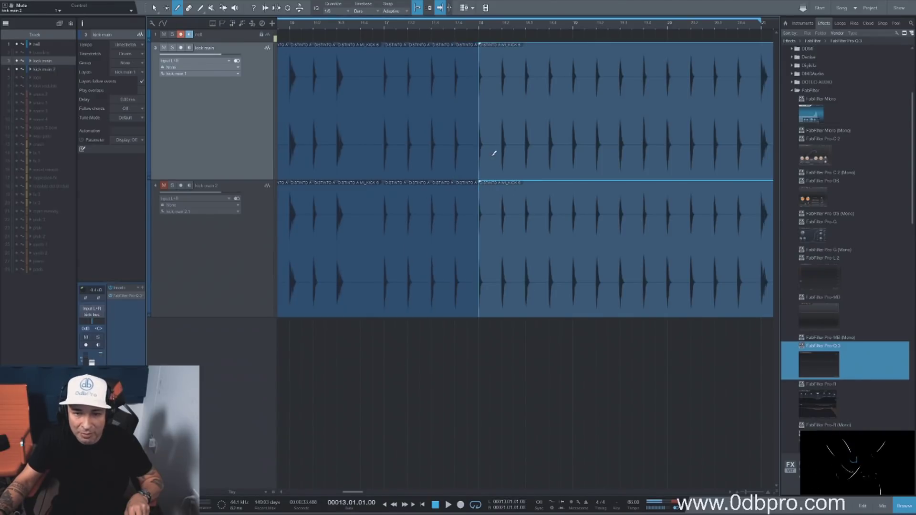
click(502, 151)
click(527, 150)
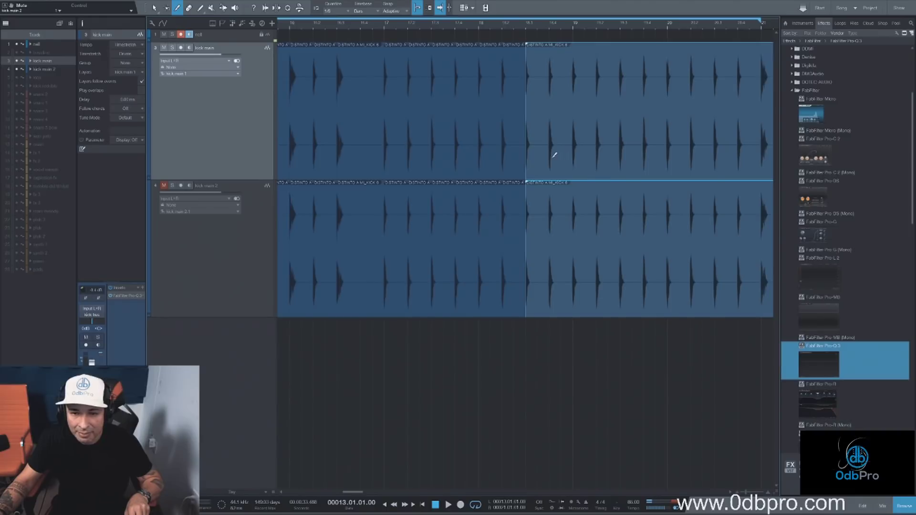
click(551, 151)
Step: Split both kick main events at every kick hit from bar 19 to bar 21
click(575, 154)
click(598, 155)
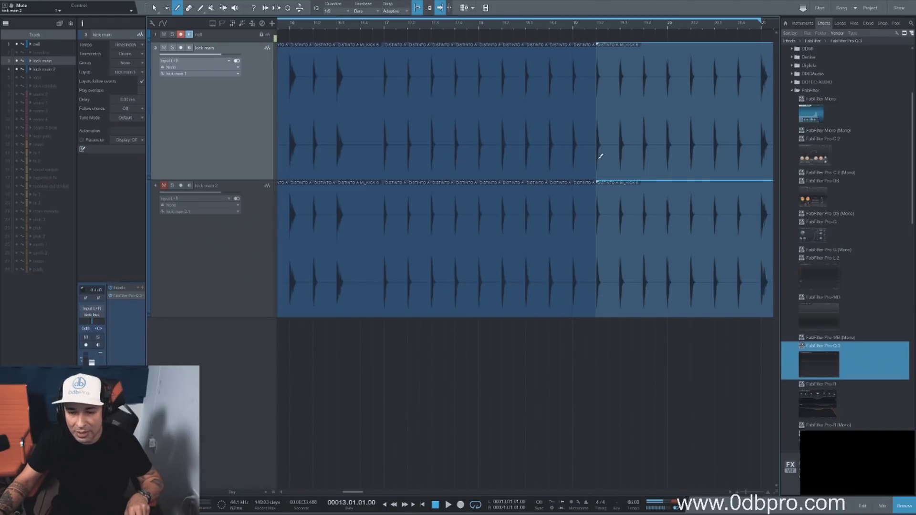
click(619, 153)
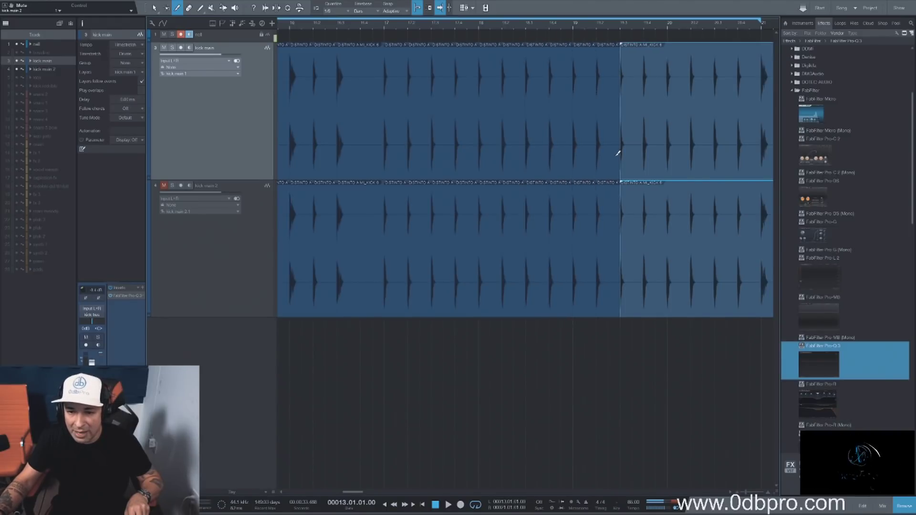
click(646, 149)
click(669, 148)
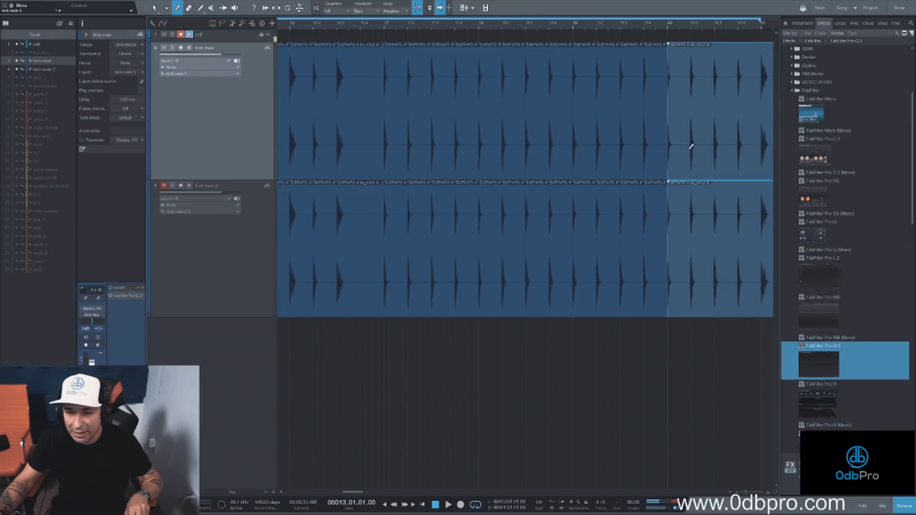
click(692, 147)
click(716, 149)
click(739, 150)
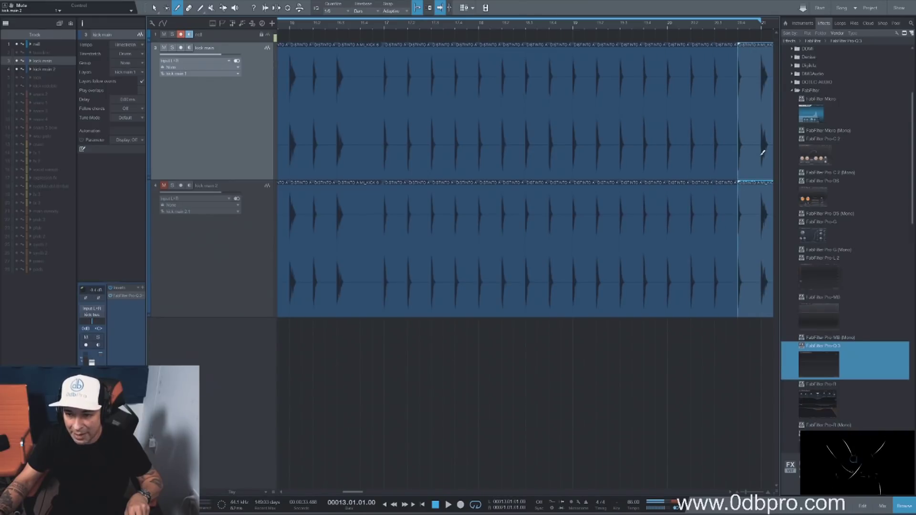
click(762, 154)
Step: Split both kick main events at every kick hit from 21.3 to 22.3
drag(355, 492, 372, 495)
click(419, 165)
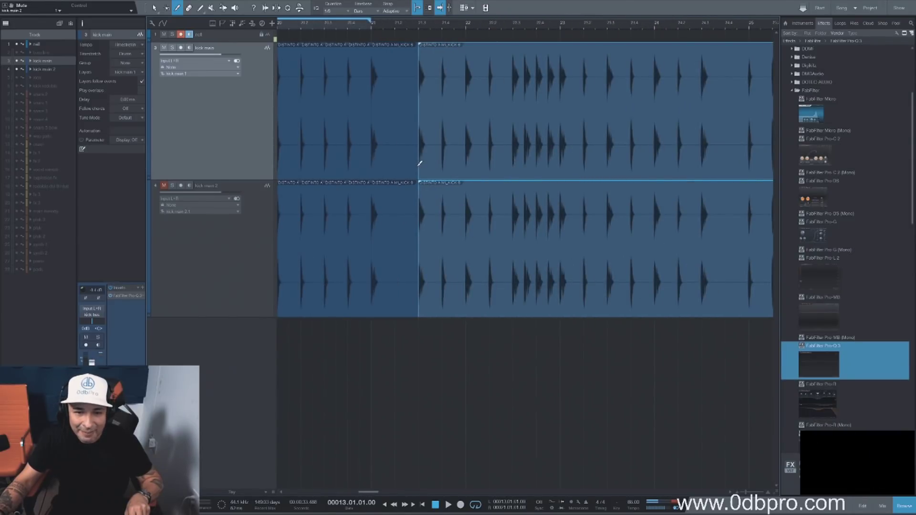
click(442, 159)
click(465, 146)
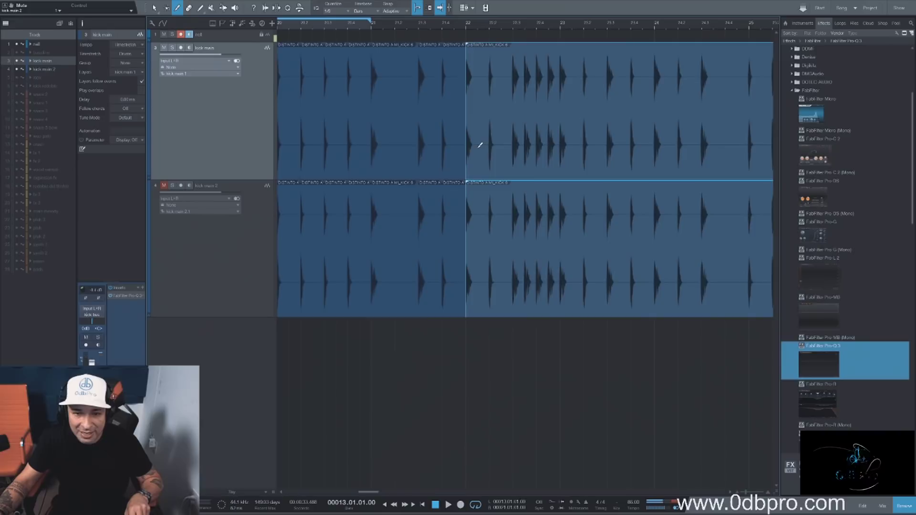
click(489, 144)
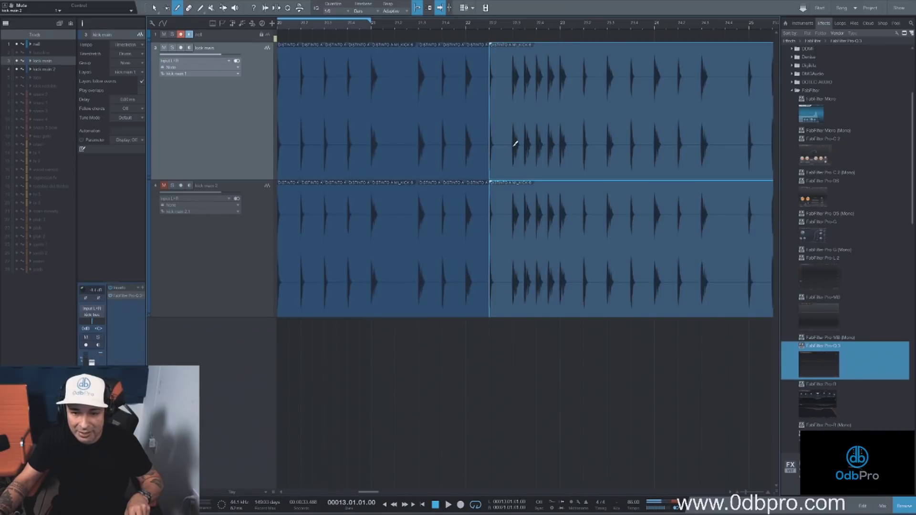
click(513, 143)
key(space)
key(space)
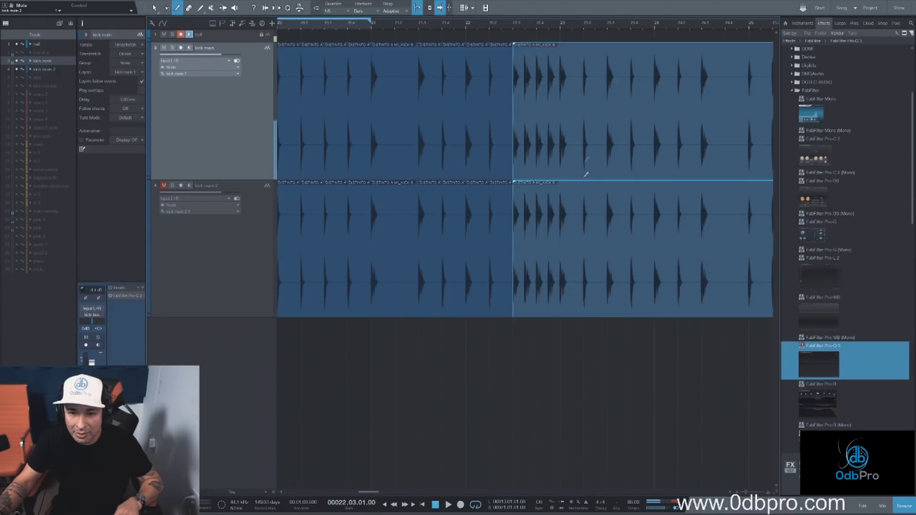
Step: Leave the fast roll after 22.3 whole and split both kick main events at every hit from 23.2 to 24.3
click(584, 168)
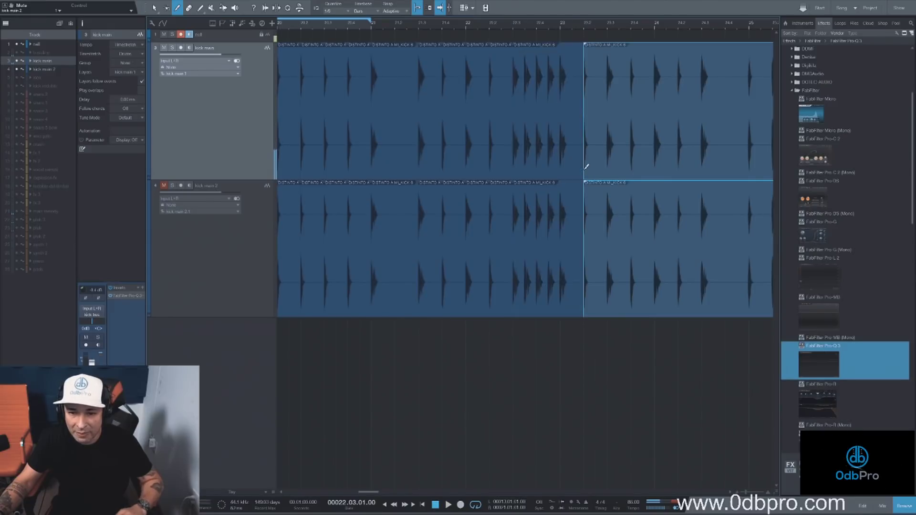
click(611, 166)
click(638, 166)
click(655, 164)
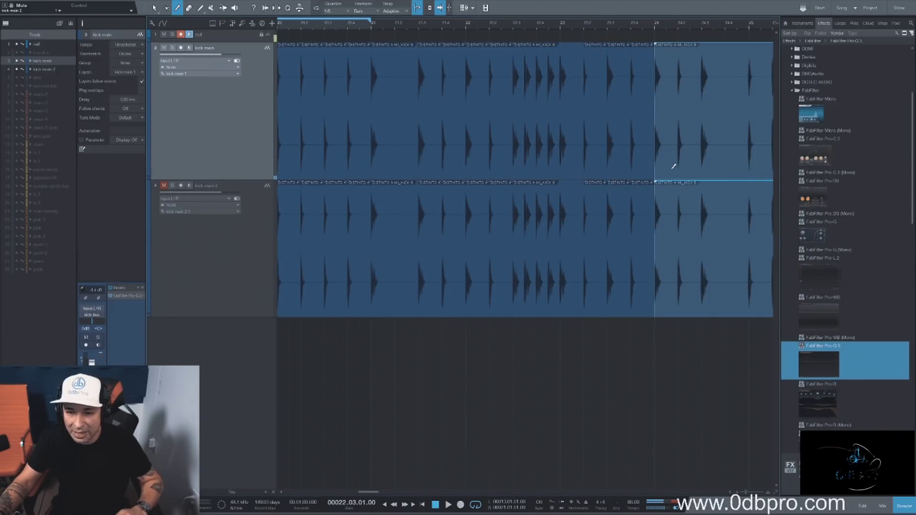
click(684, 120)
click(701, 117)
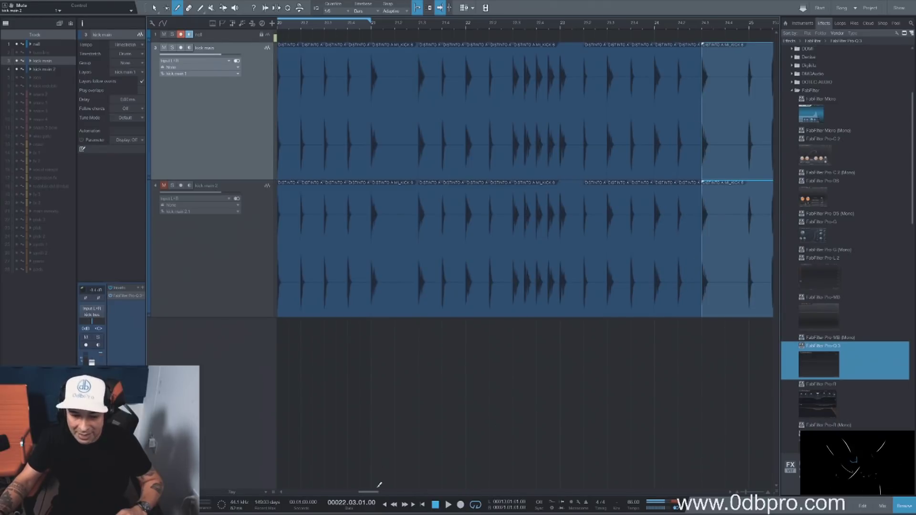
Step: Split both kick main events at every kick hit from bar 25 to 26.2
drag(370, 493, 385, 493)
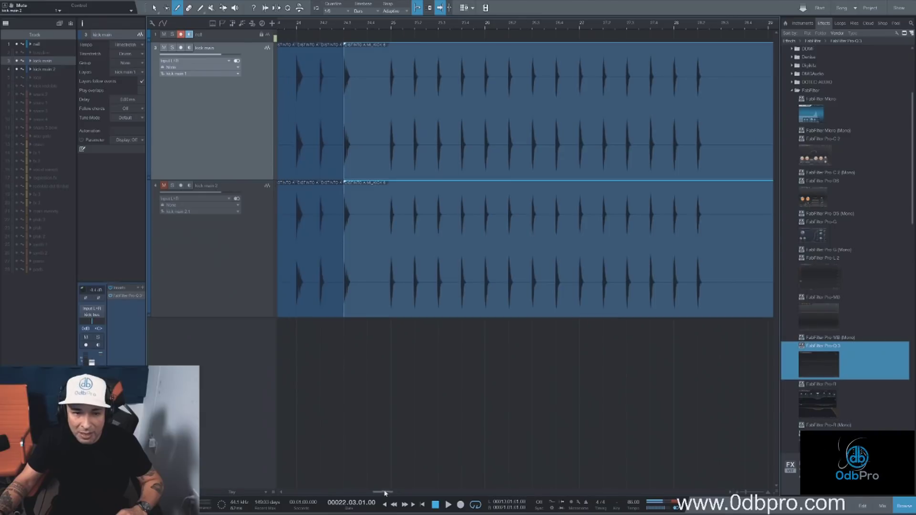
click(391, 123)
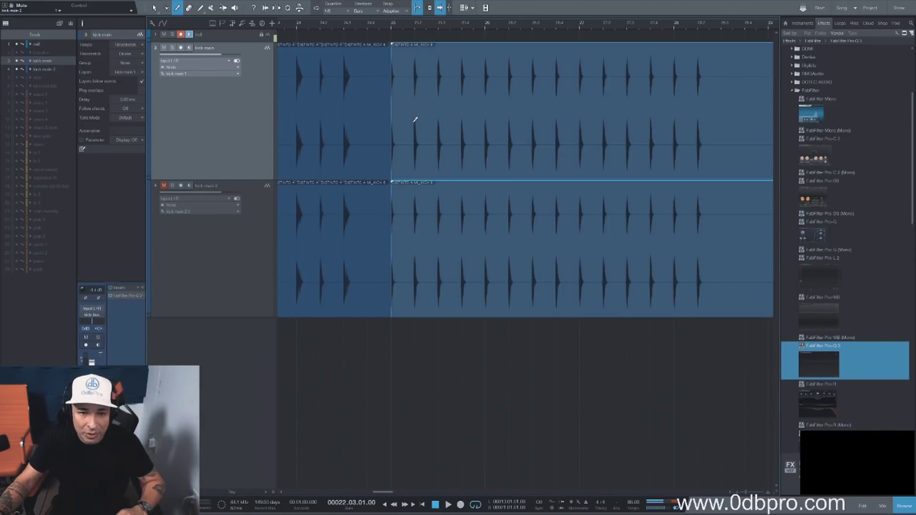
click(414, 120)
click(438, 117)
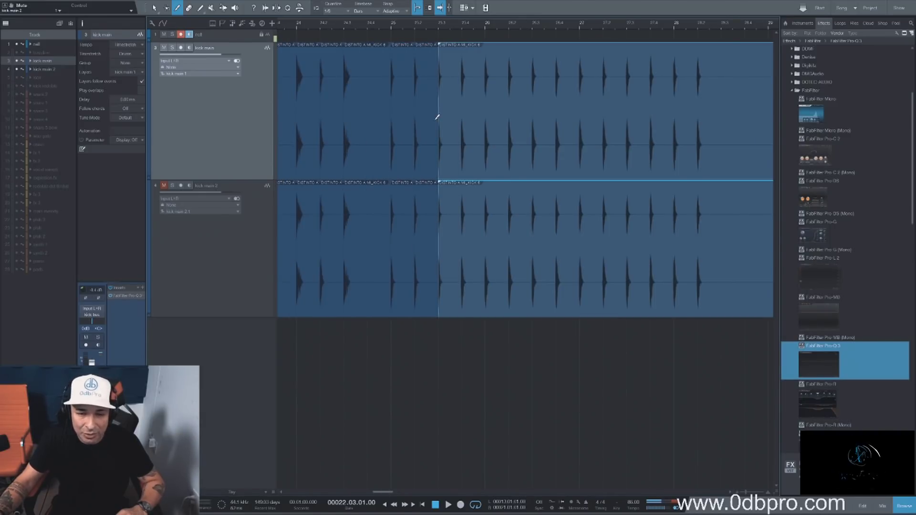
click(463, 121)
click(487, 125)
click(507, 121)
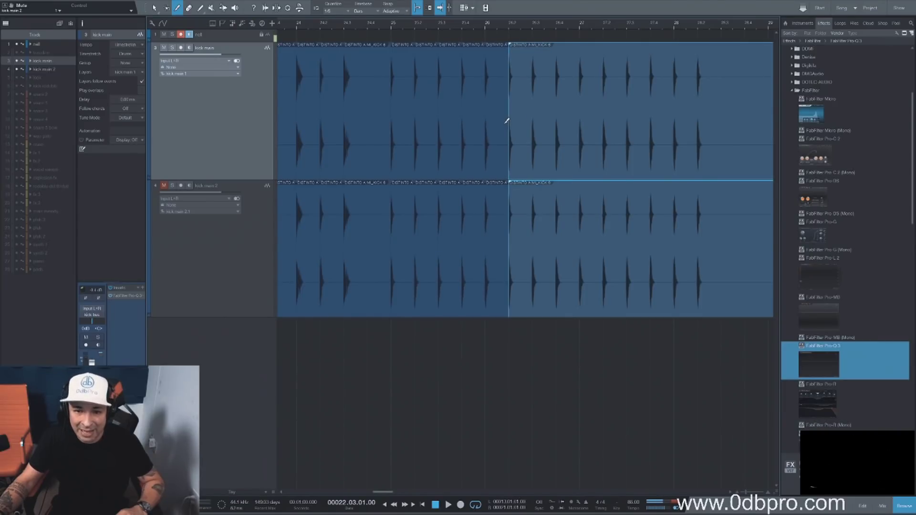
Step: Split both kick main events at every kick hit from 26.3 to 28.2
click(531, 121)
click(557, 119)
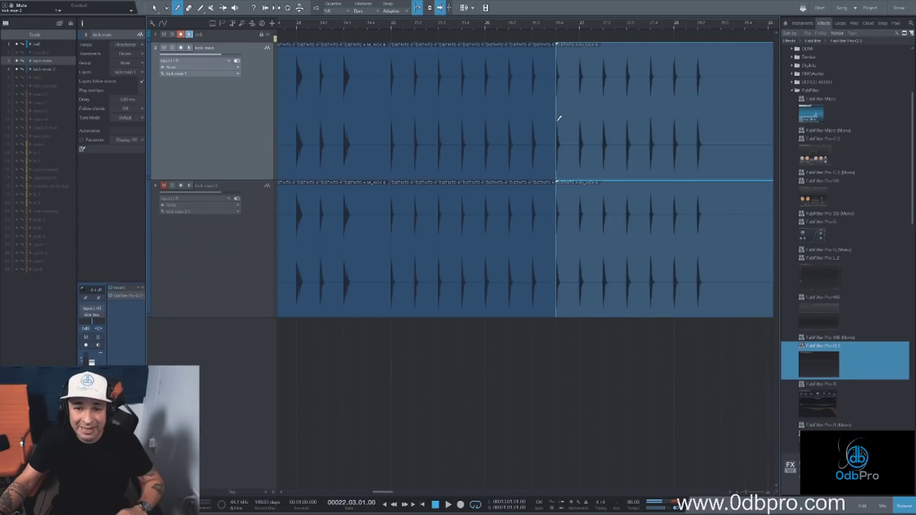
click(580, 118)
click(602, 116)
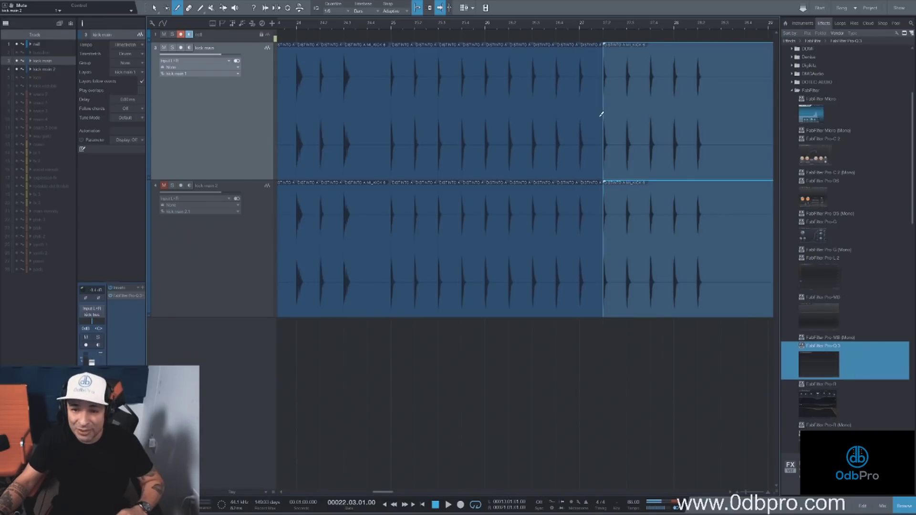
click(625, 115)
click(652, 118)
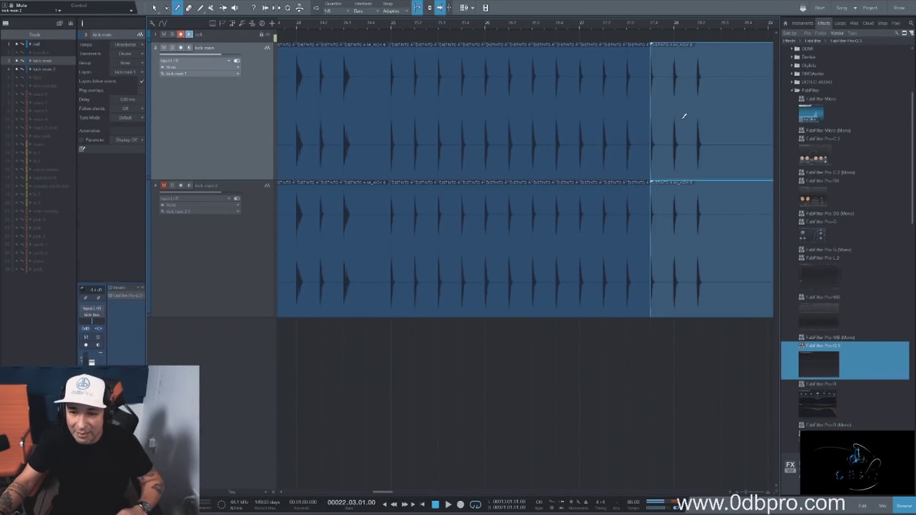
click(675, 118)
click(697, 120)
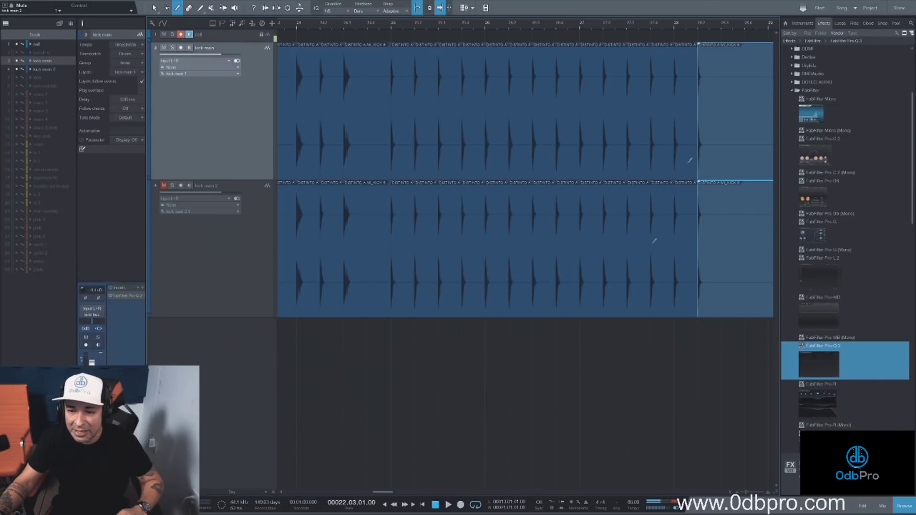
Step: Split both kick main events at every kick hit from bar 33 to bar 35
drag(384, 492, 408, 493)
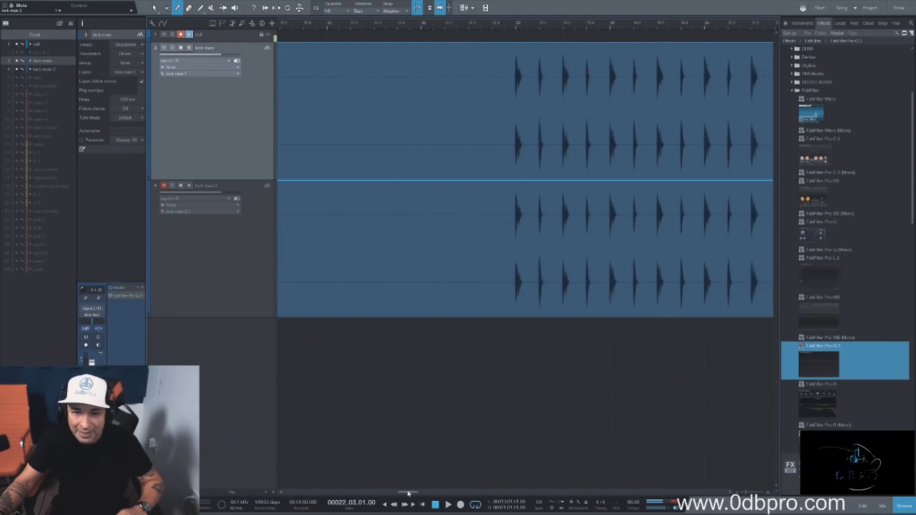
click(514, 155)
click(538, 152)
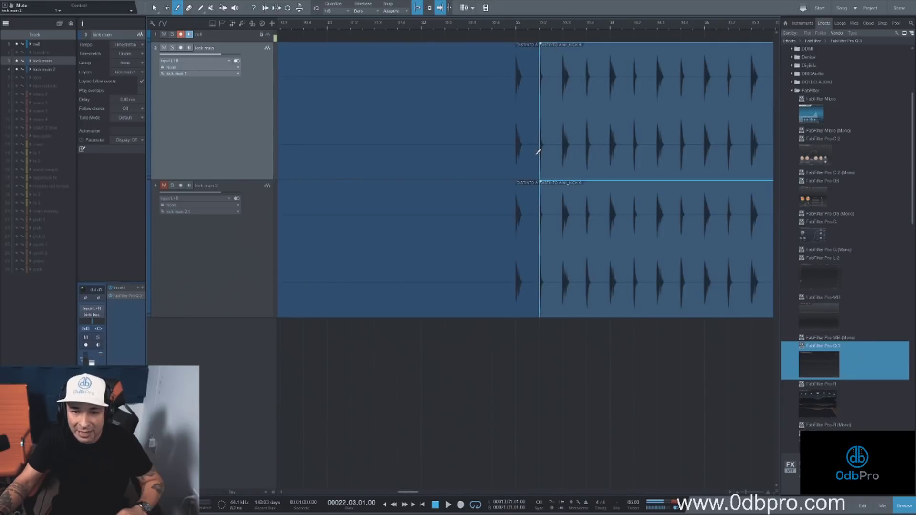
click(561, 145)
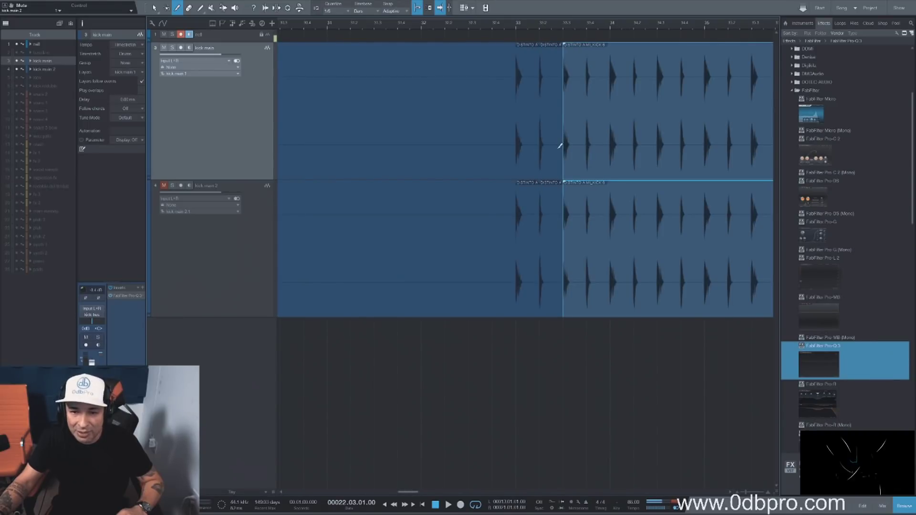
click(588, 126)
click(611, 126)
click(635, 126)
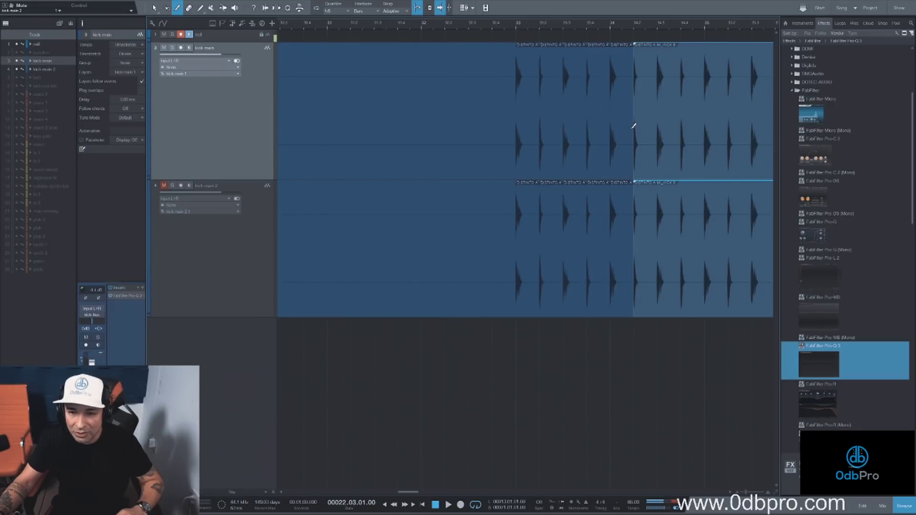
click(658, 127)
click(682, 130)
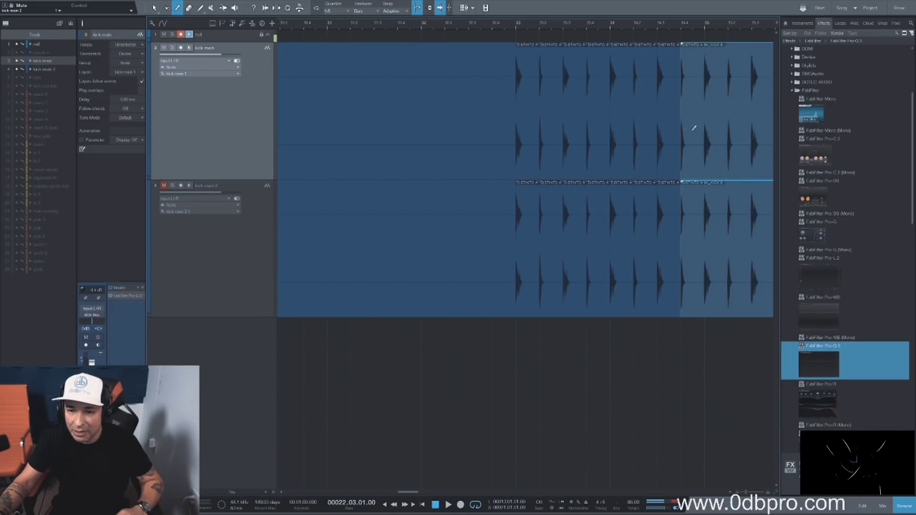
click(707, 127)
Step: Split both kick main events at every kick hit from 35.2 to 36.3
scroll(492, 420, right, 5)
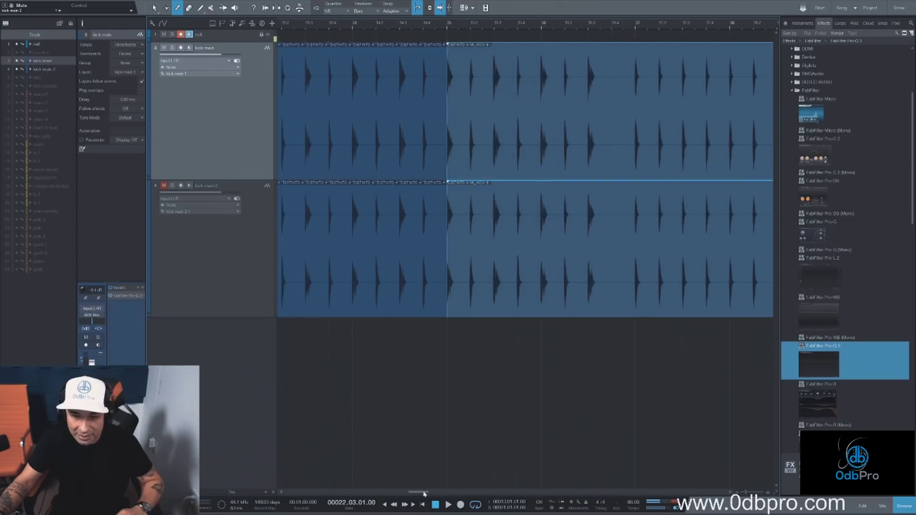
click(470, 112)
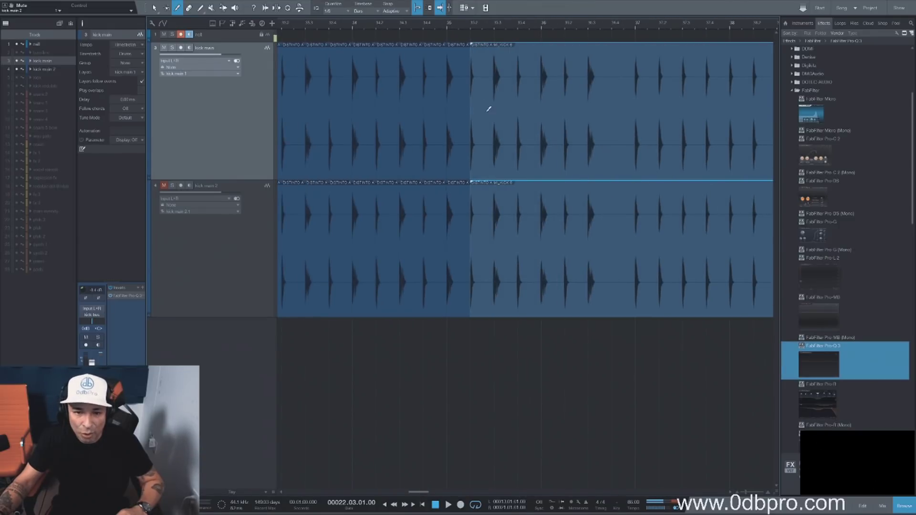
click(496, 106)
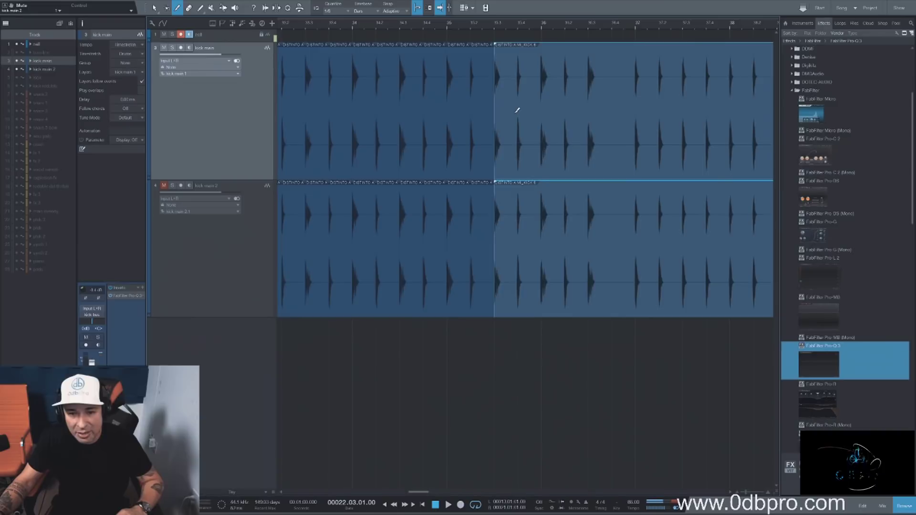
click(518, 110)
click(542, 111)
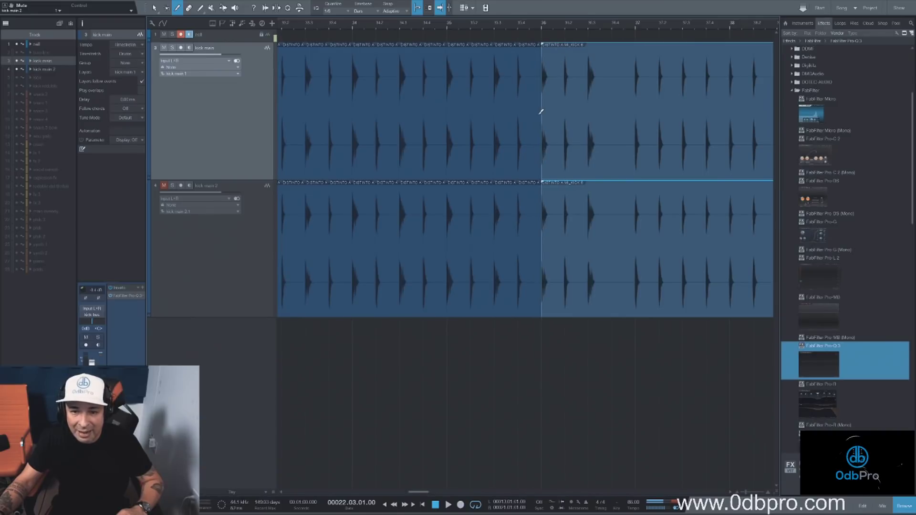
click(566, 113)
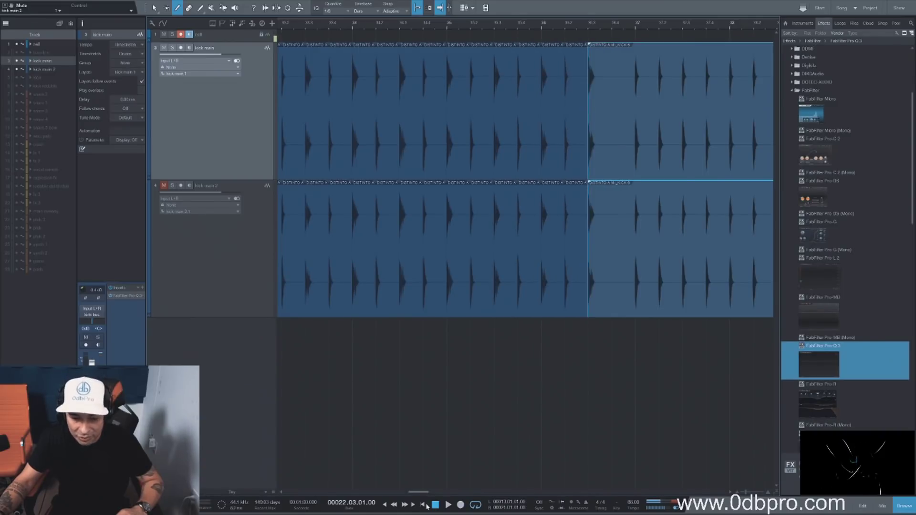
Step: Split both kick main events at every kick hit from bar 37 to 38.2
drag(420, 493, 428, 493)
click(403, 136)
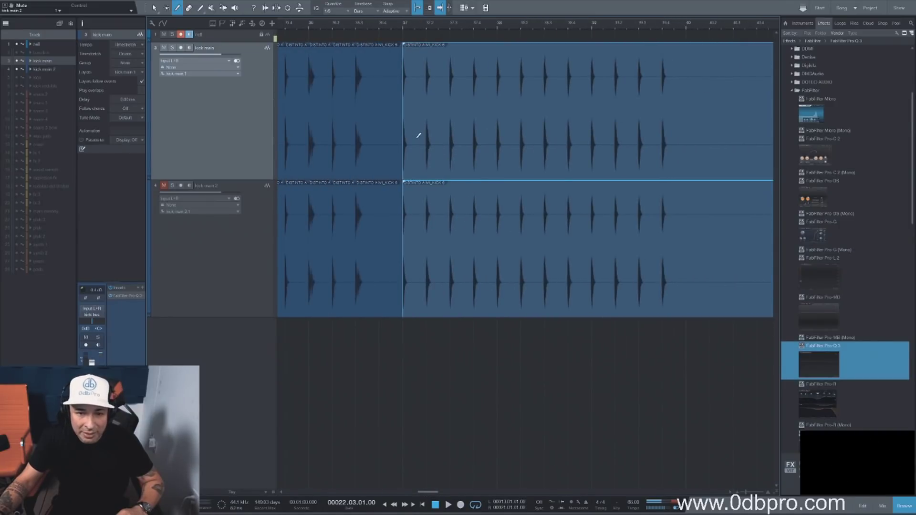
click(425, 134)
click(450, 135)
click(474, 136)
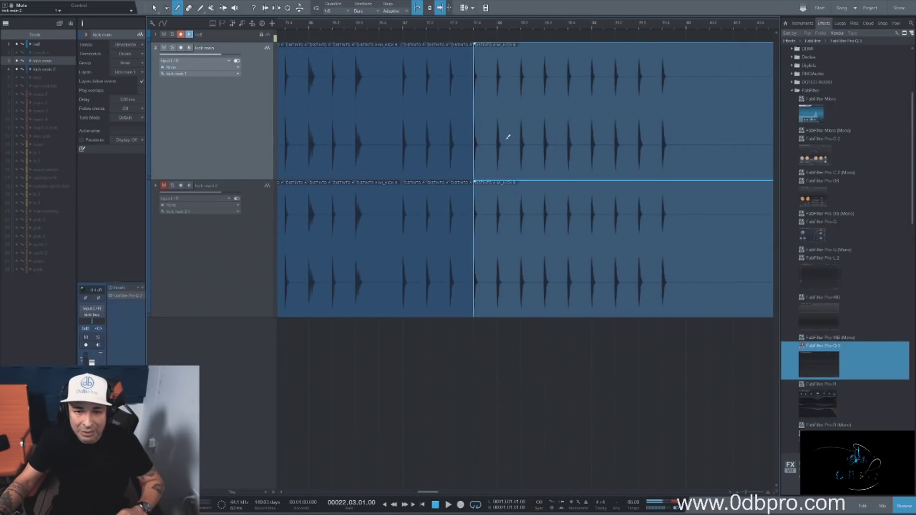
click(497, 137)
click(521, 138)
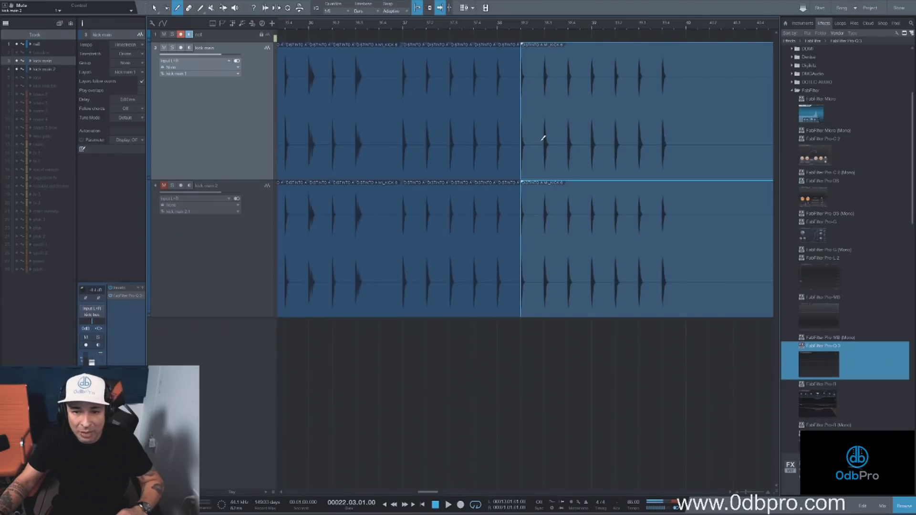
Step: Split both kick main events at every kick hit from 38.3 to 39.4
click(544, 137)
click(568, 138)
click(592, 139)
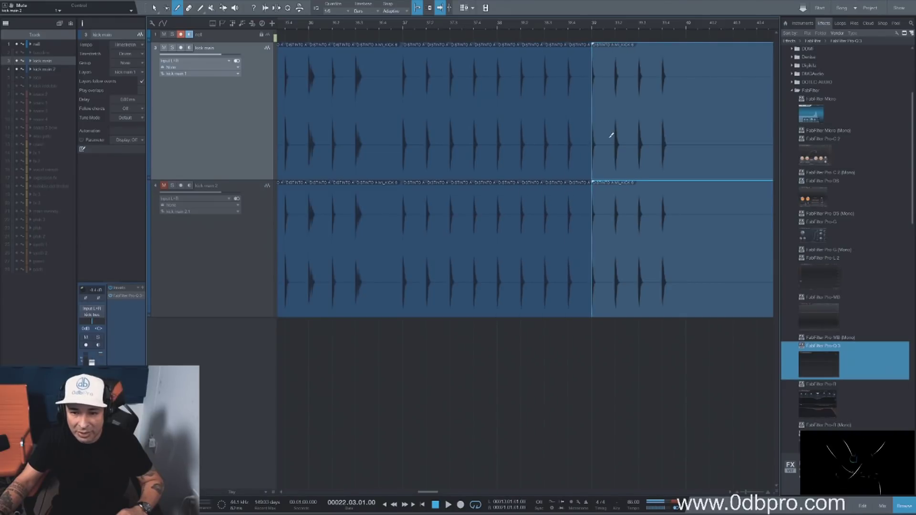
click(615, 135)
click(640, 135)
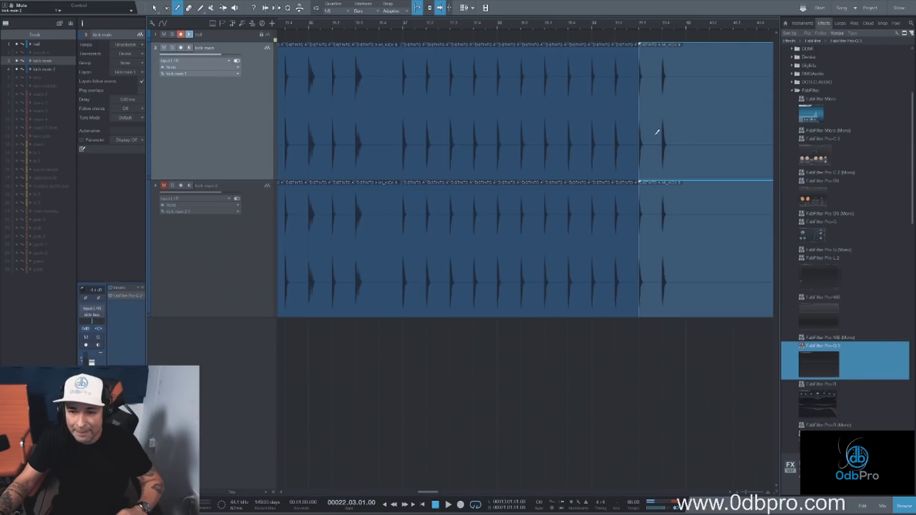
click(663, 132)
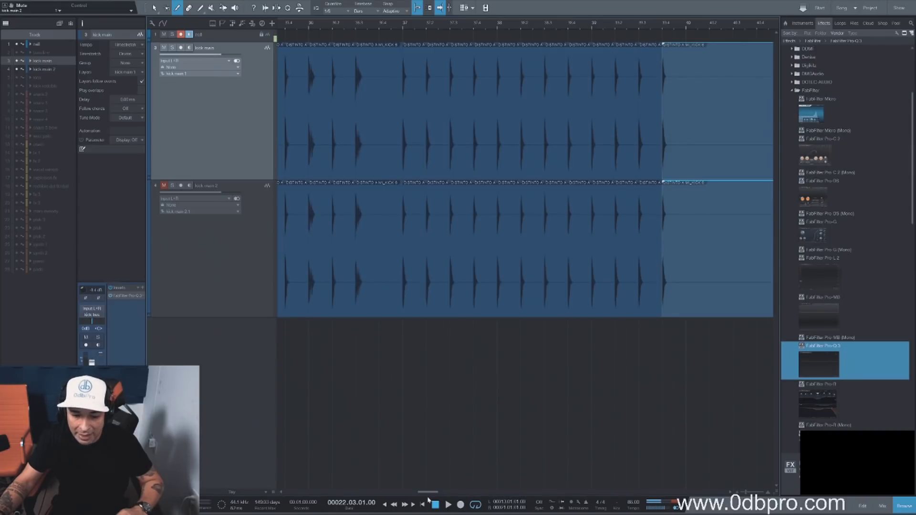
Step: Split both kick main events at every kick hit from bar 49 to 51.2
drag(429, 493, 474, 493)
click(384, 119)
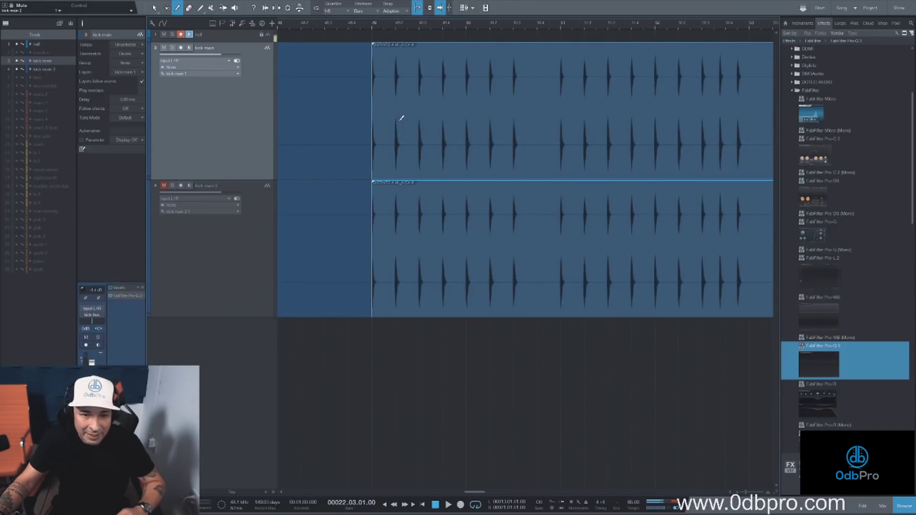
click(403, 118)
click(425, 114)
click(442, 114)
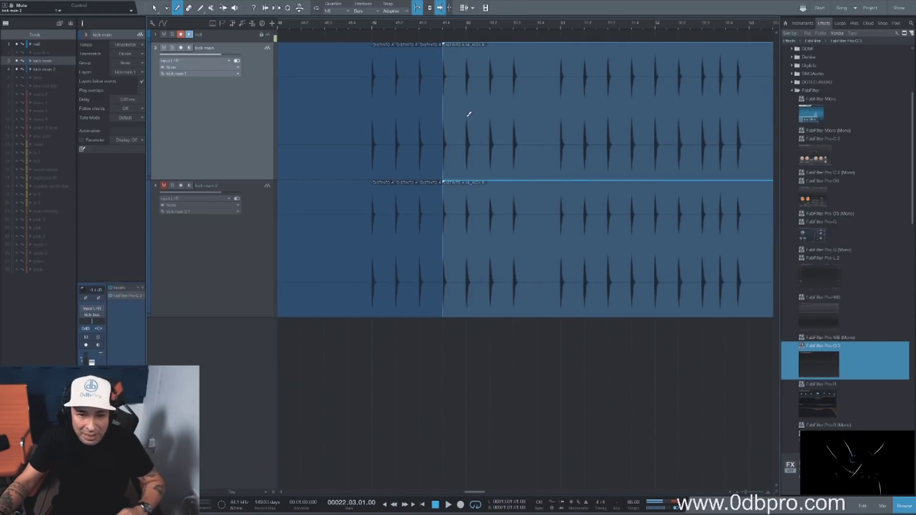
click(467, 114)
click(490, 114)
click(512, 114)
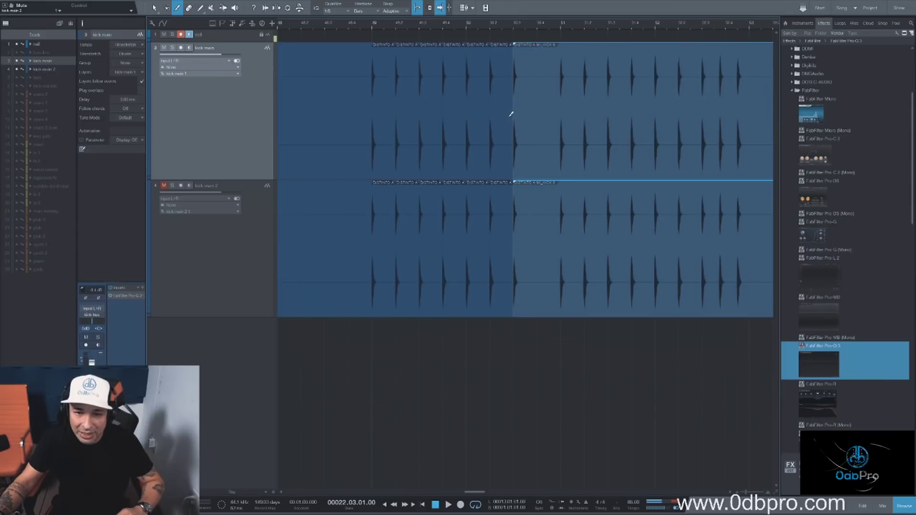
click(566, 123)
click(590, 121)
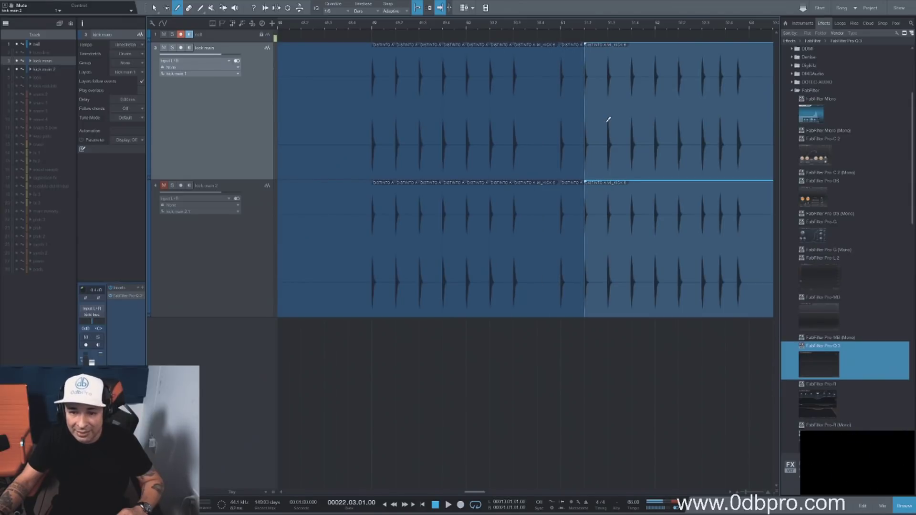
Step: Split both kick main events at every kick hit from 51.3 to the last hit before bar 53
click(609, 119)
click(633, 116)
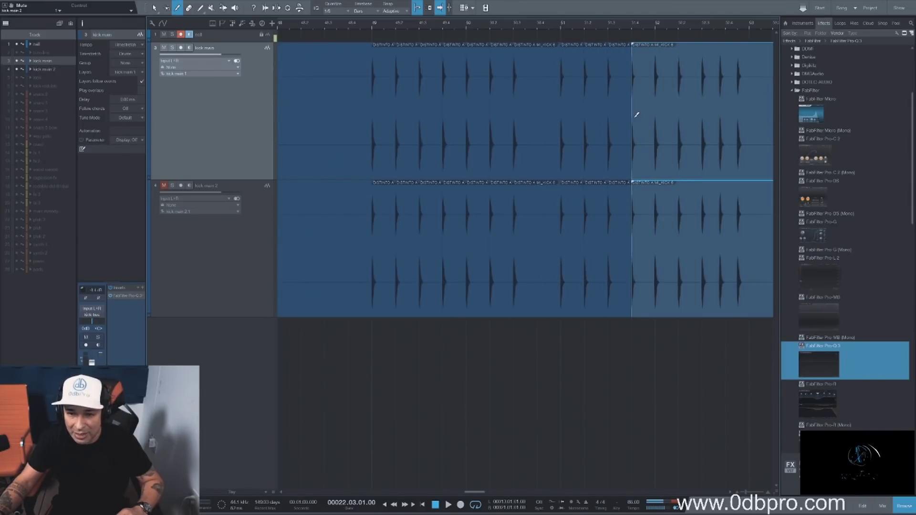
click(661, 116)
click(678, 117)
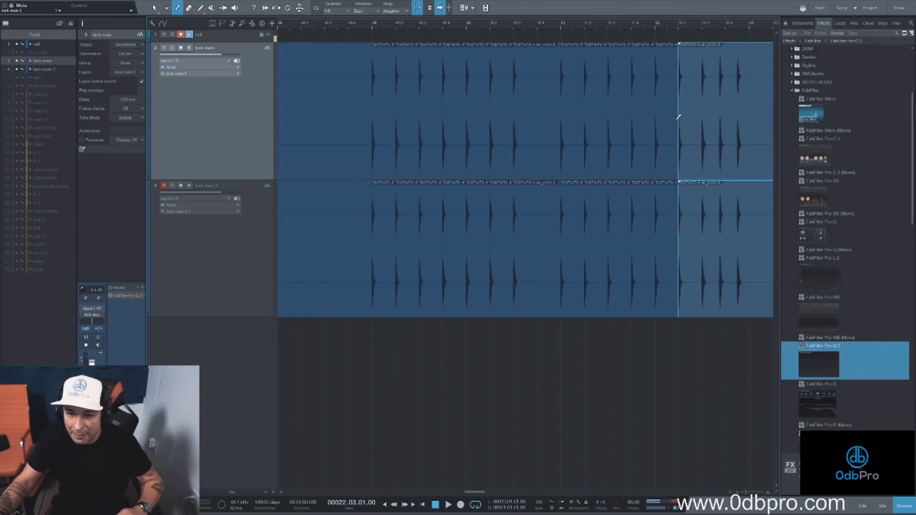
click(702, 120)
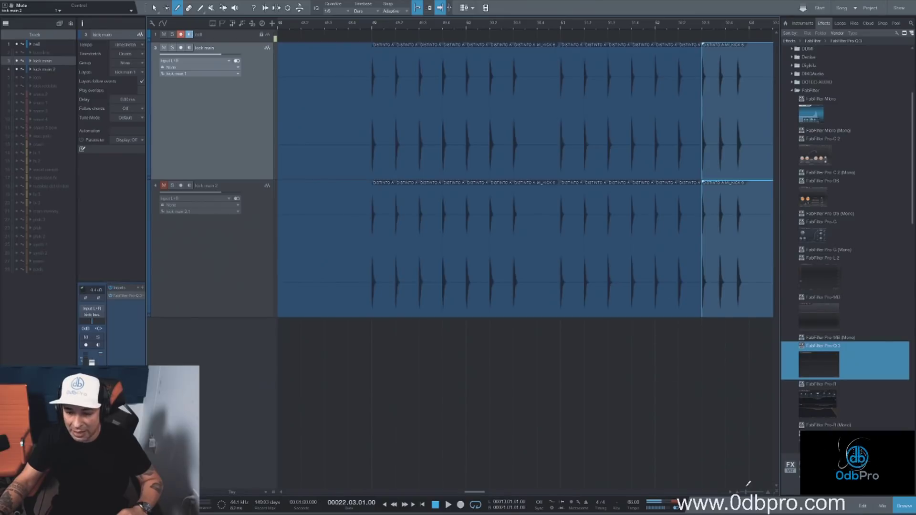
scroll(748, 483, right, 6)
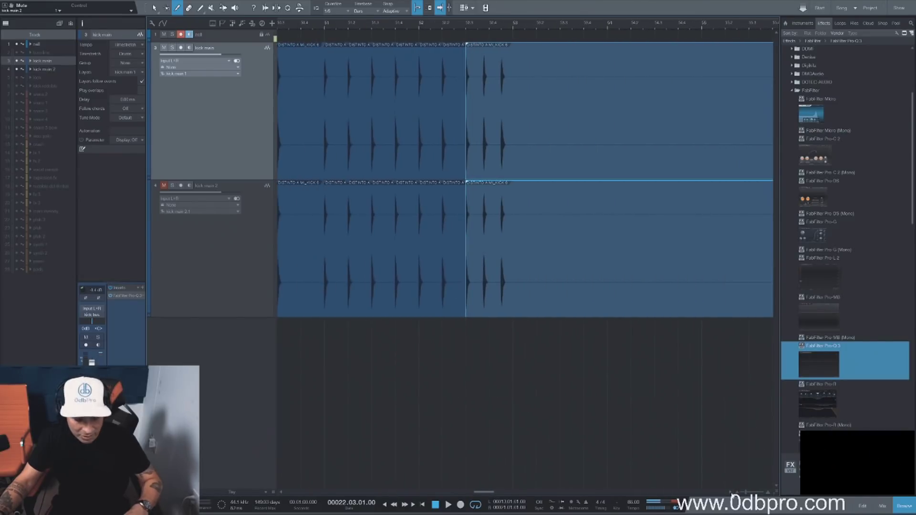
key(e)
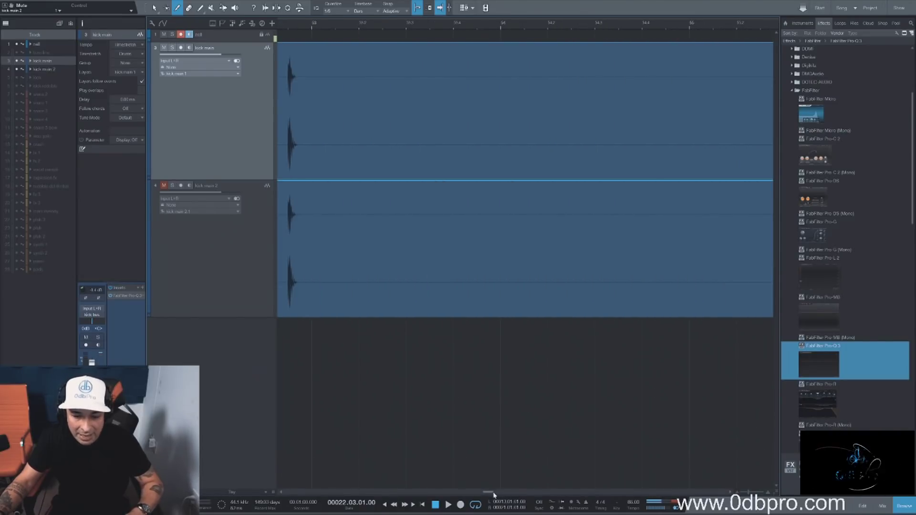
scroll(499, 499, left, 5)
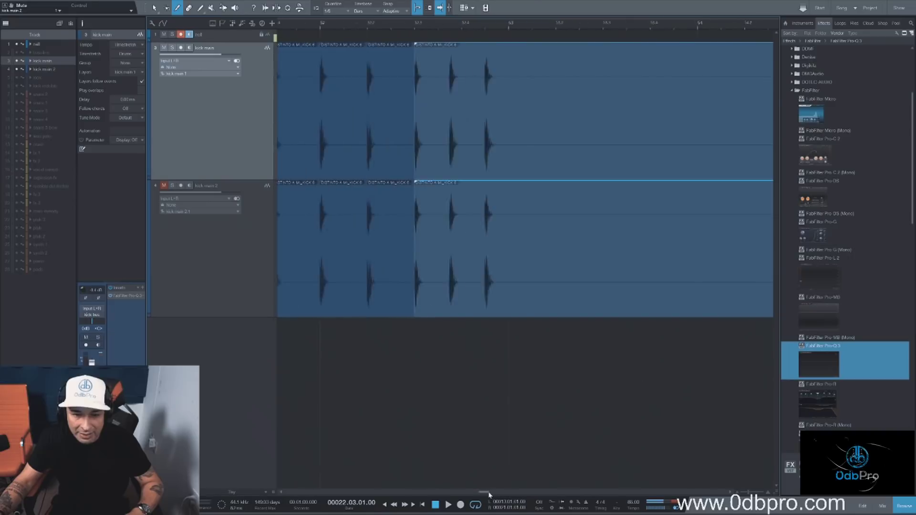
click(488, 127)
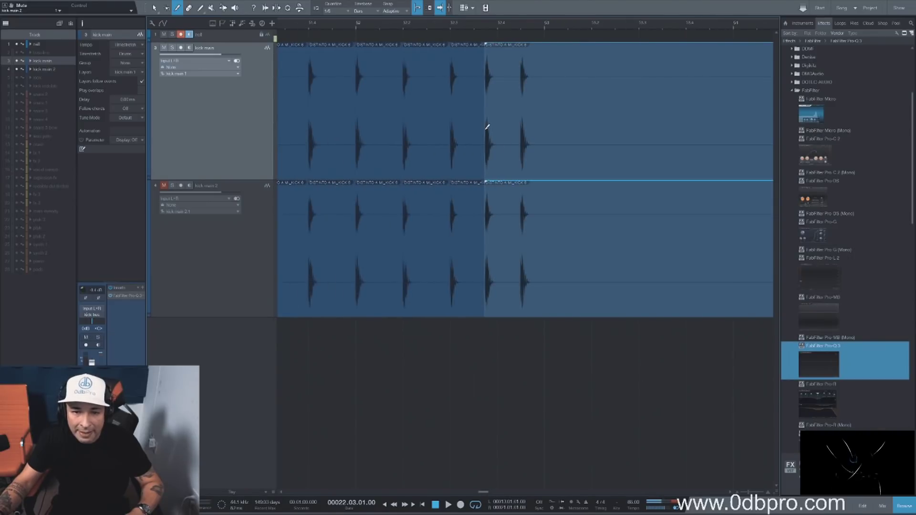
click(521, 126)
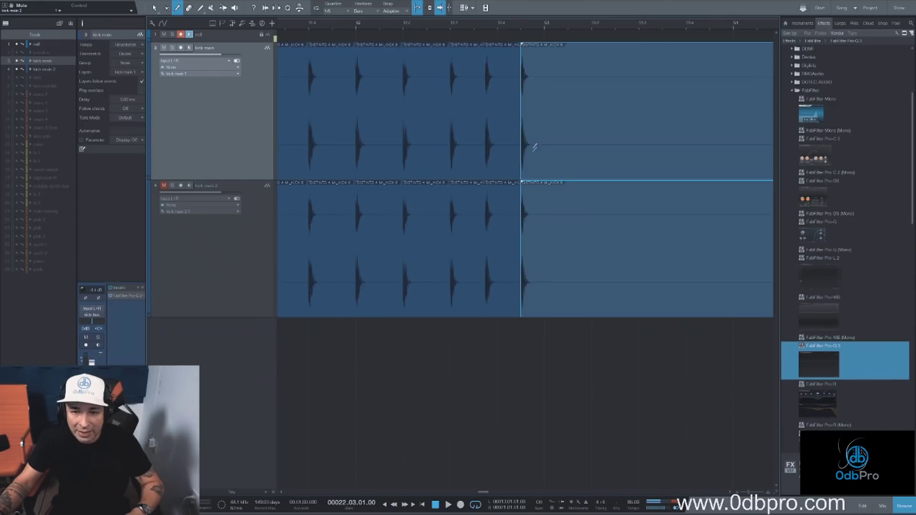
Step: Split both kick main events at every kick hit from bar 57 to 58.4
drag(481, 495, 501, 497)
click(377, 109)
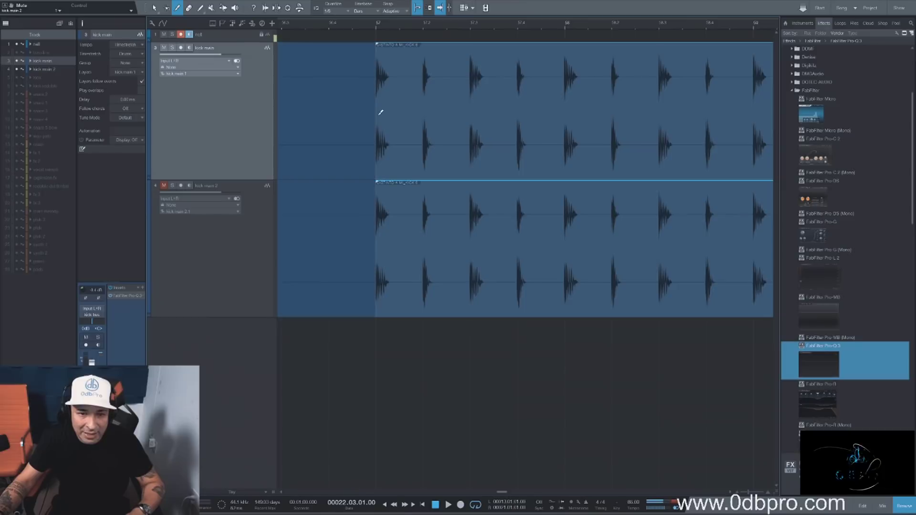
click(423, 113)
click(470, 114)
click(518, 115)
click(566, 125)
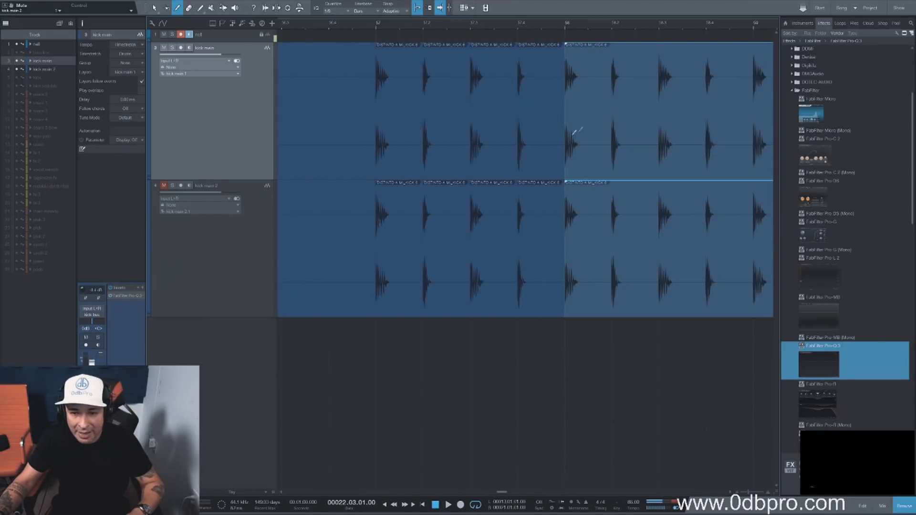
click(615, 126)
click(659, 127)
click(706, 130)
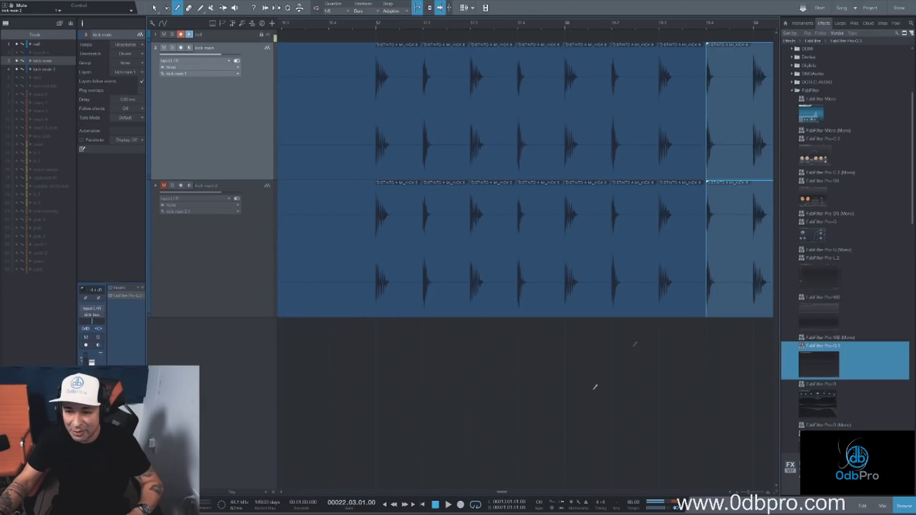
Step: Split both kick main events at every kick hit from bar 59 to 60.3
drag(502, 493, 511, 492)
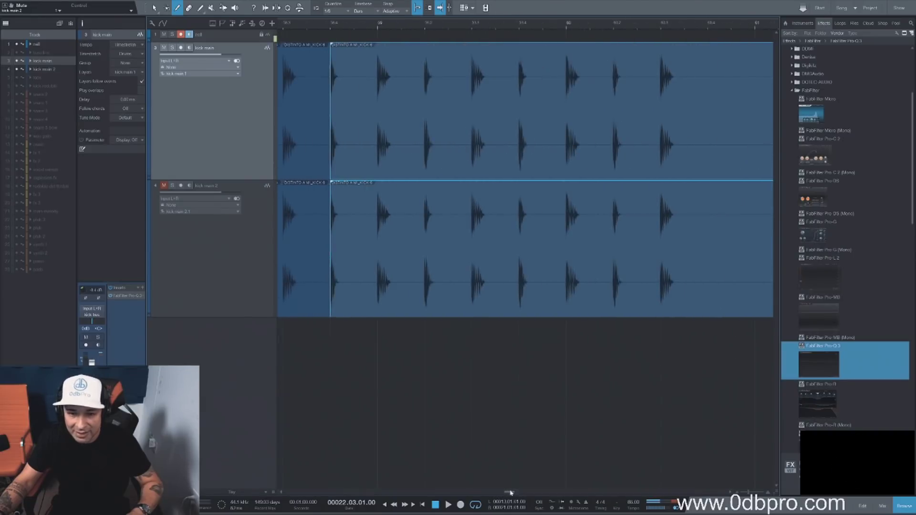
click(381, 118)
click(423, 117)
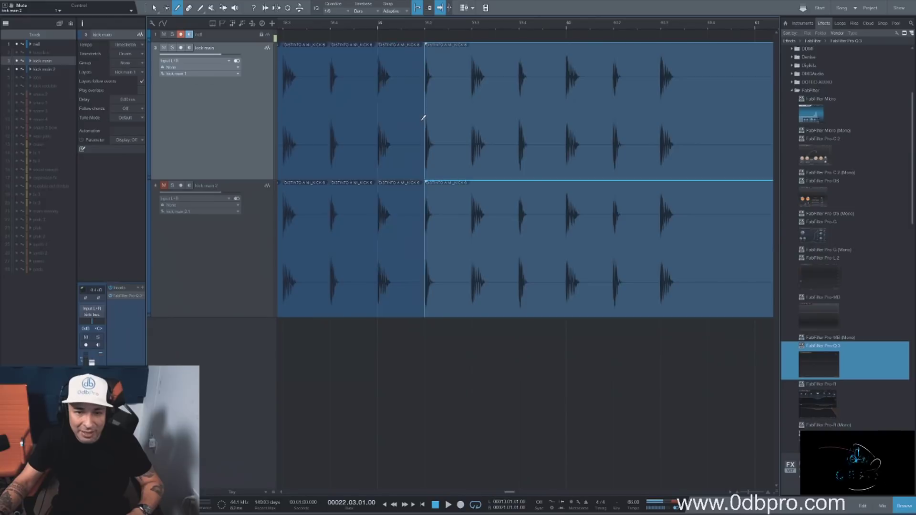
click(470, 117)
click(522, 119)
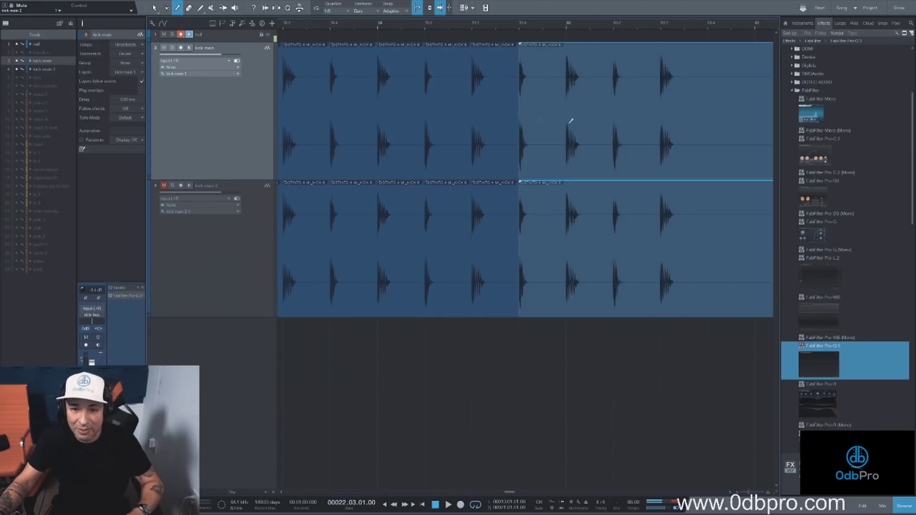
click(572, 120)
click(610, 124)
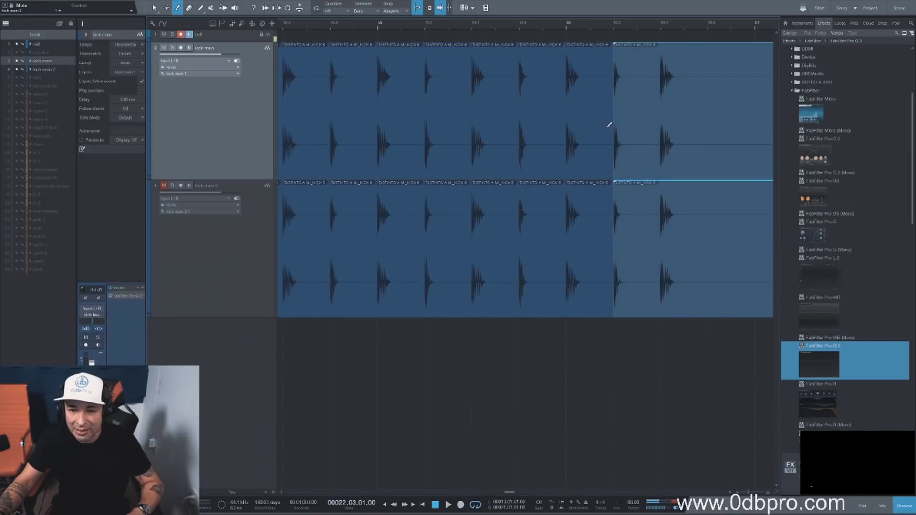
click(669, 136)
Step: Split both kick main events at every kick hit from bar 65 to 66.3
drag(511, 495, 531, 494)
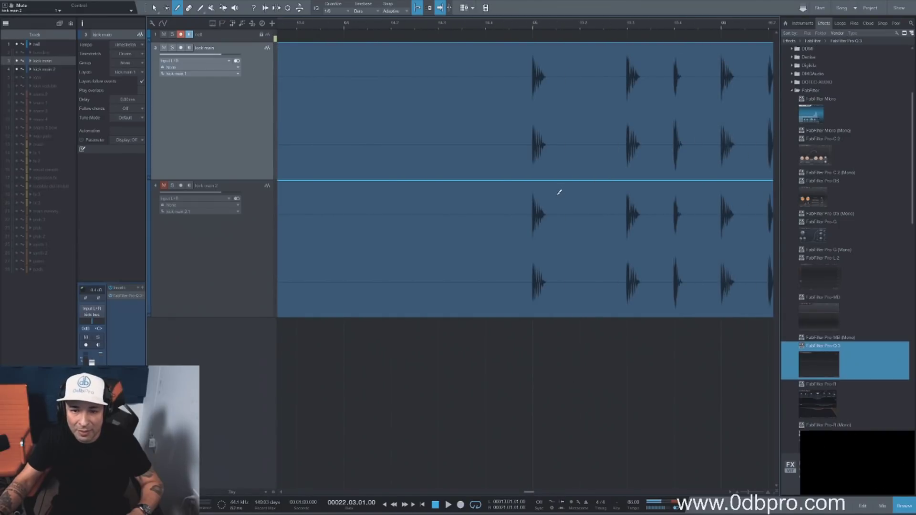
click(539, 110)
click(625, 115)
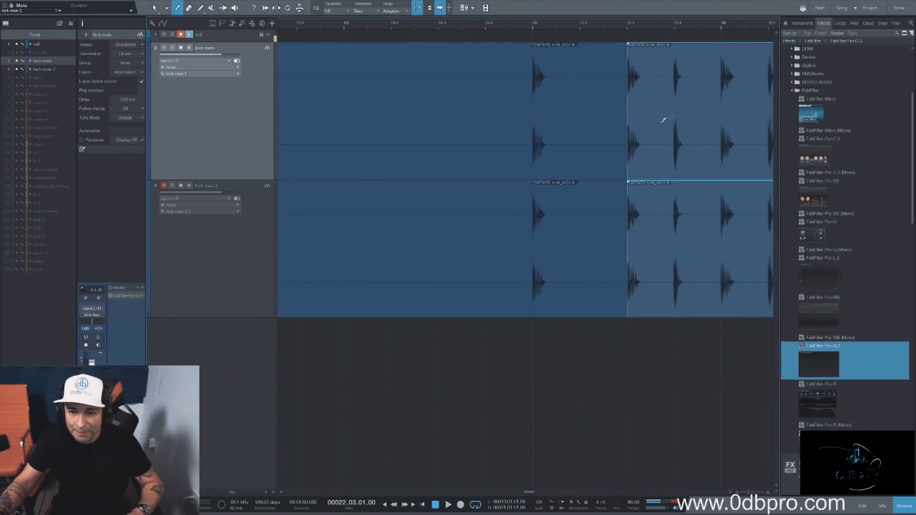
click(677, 110)
drag(529, 495, 535, 494)
click(428, 132)
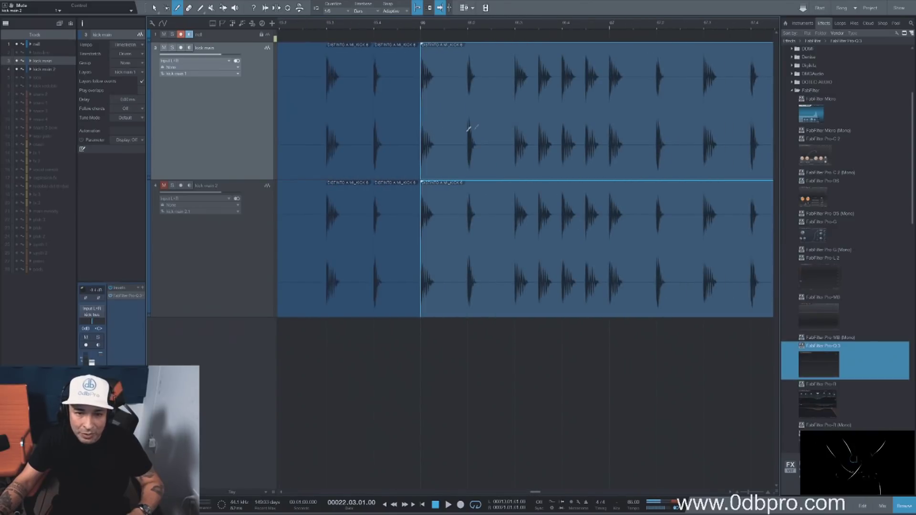
click(470, 128)
click(515, 128)
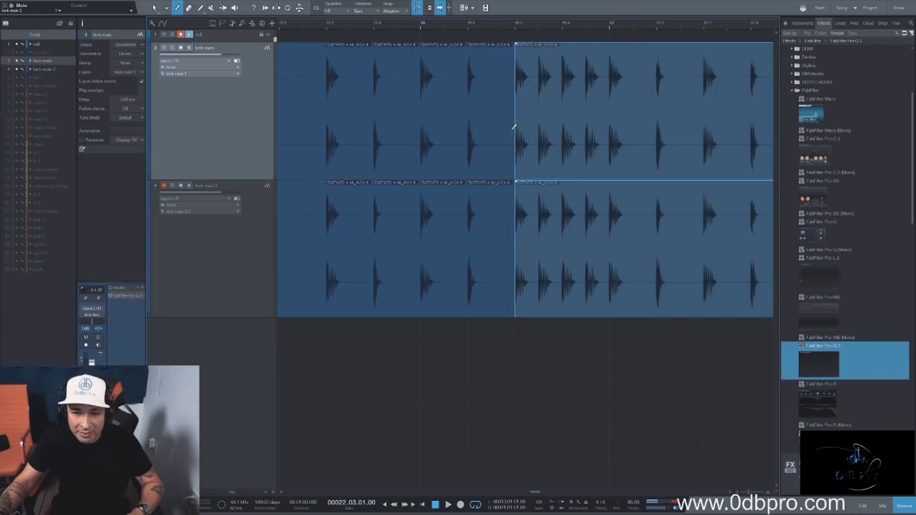
Step: Split both kick main events at every kick hit from 67.2 to 68.3
click(658, 138)
drag(536, 493, 541, 494)
click(507, 96)
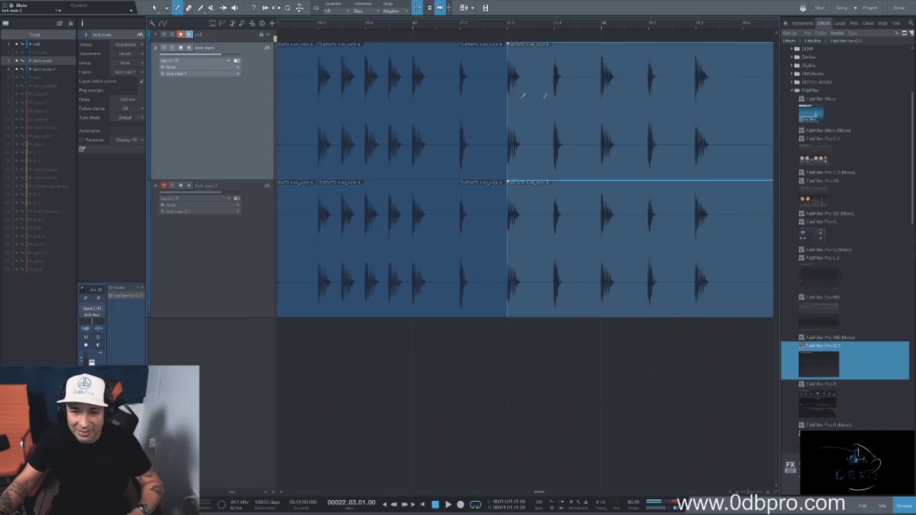
click(554, 96)
click(601, 95)
click(649, 99)
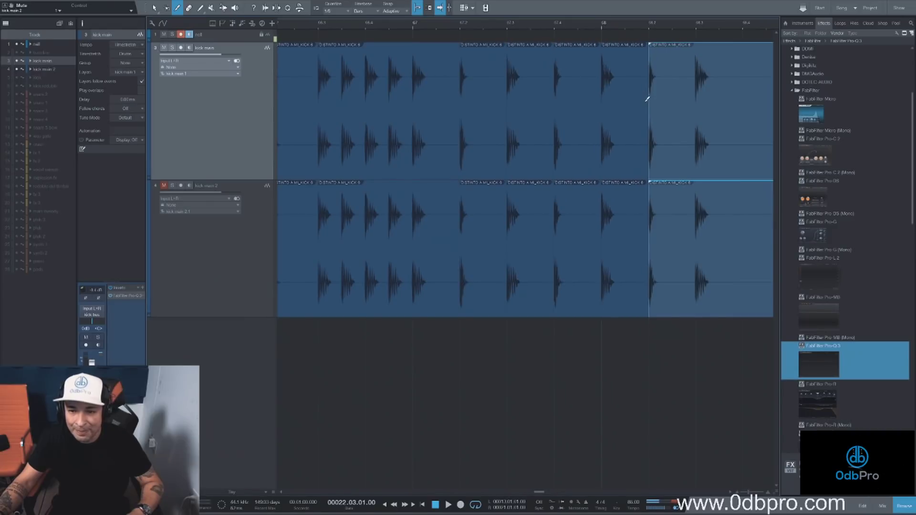
click(693, 97)
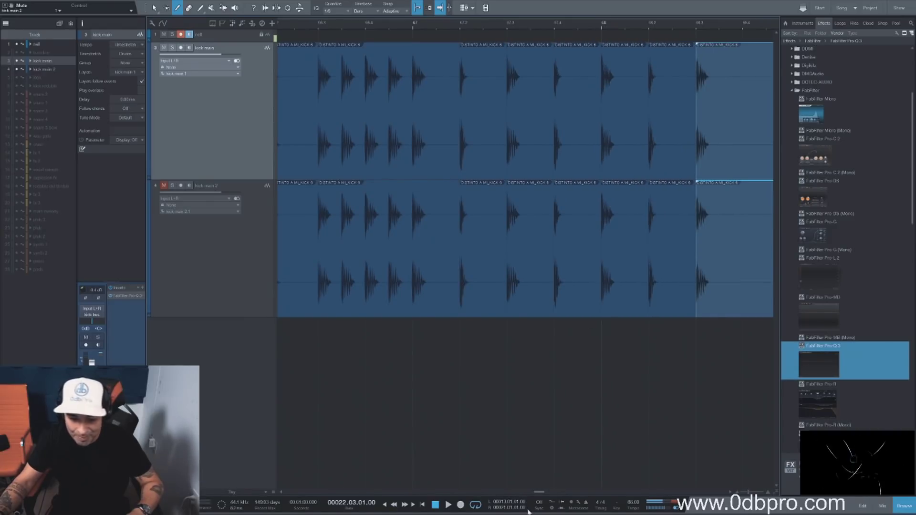
Step: Look over both kick main tracks beyond bar 68 for further hits, and return to the beginning of the song
drag(538, 493, 562, 494)
key(w)
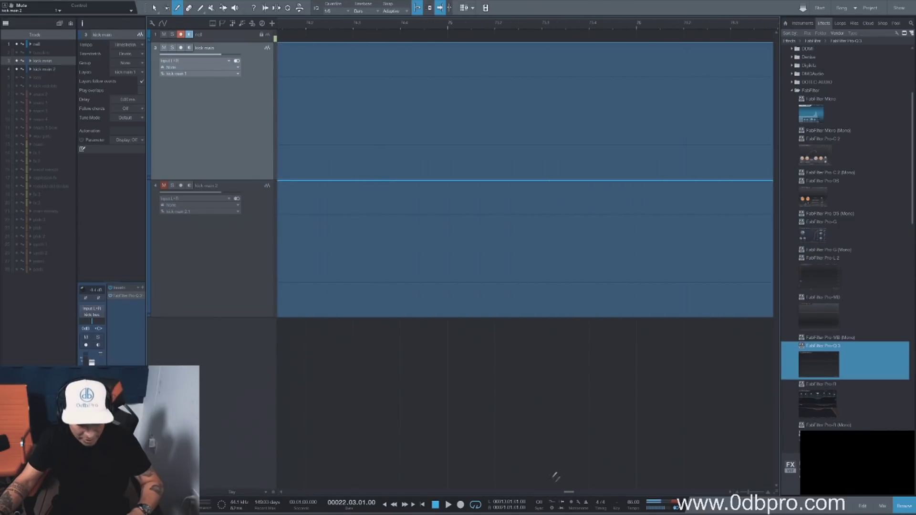
key(w)
key(w)
key(w)
drag(503, 486, 277, 491)
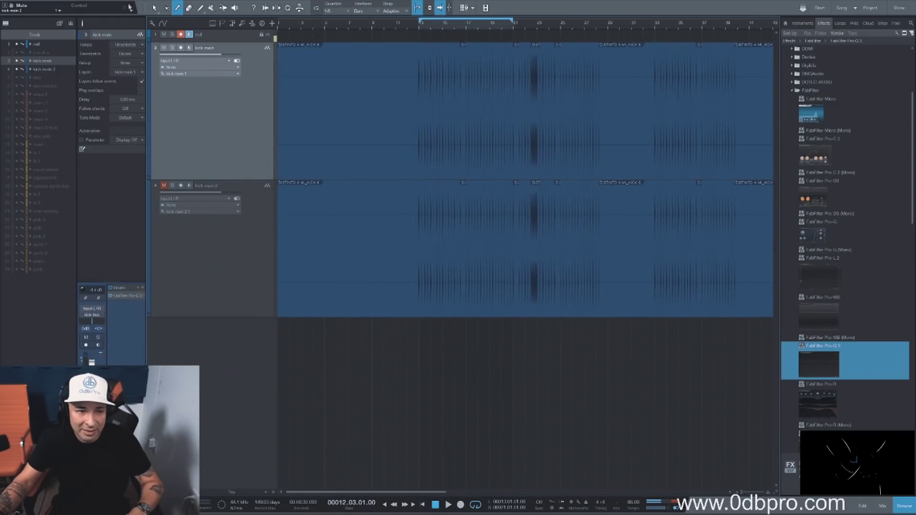
Step: Switch to the Arrow tool and delete the opening event with the bar 13 hit and the 13.3 event from kick main 2
click(154, 8)
key(e)
key(e)
key(e)
key(e)
drag(332, 492, 336, 493)
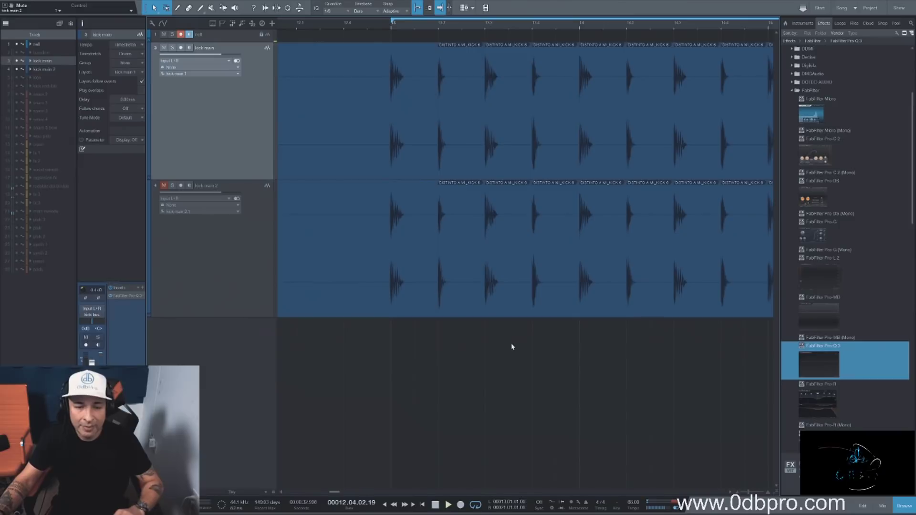
key(space)
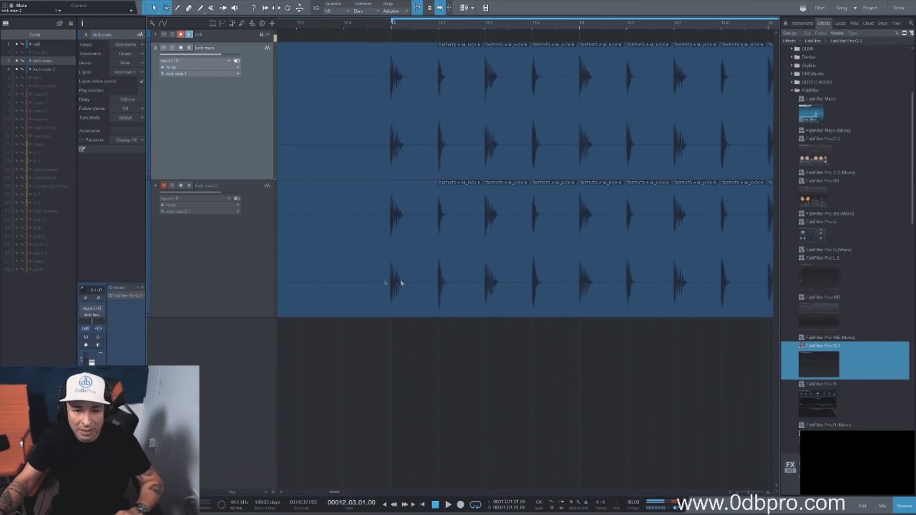
click(397, 298)
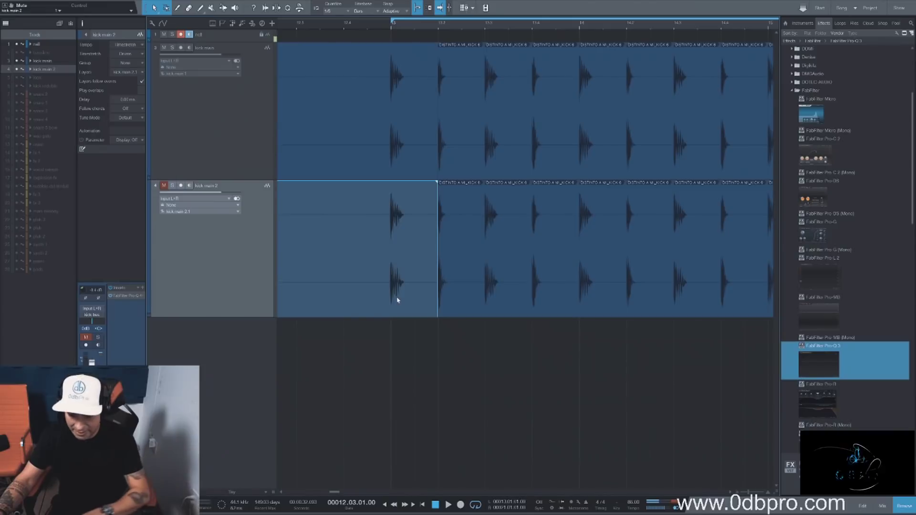
key(Delete)
click(497, 286)
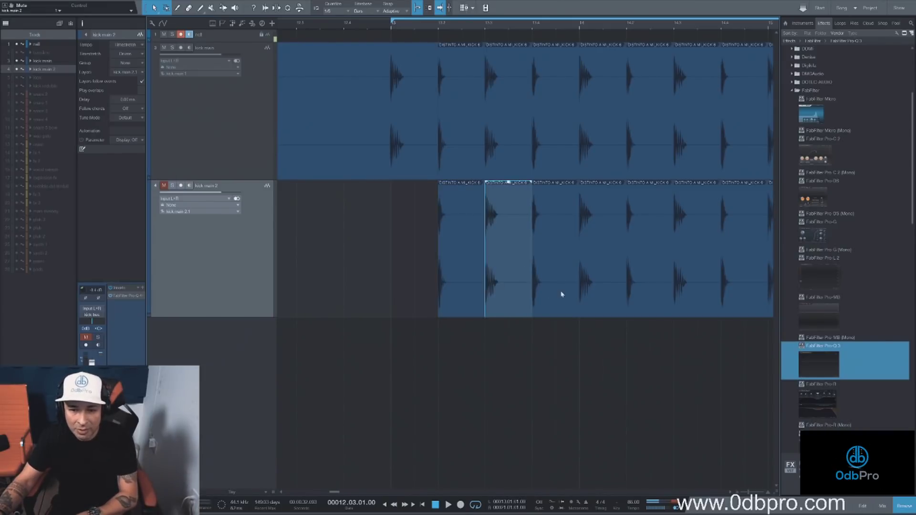
key(Delete)
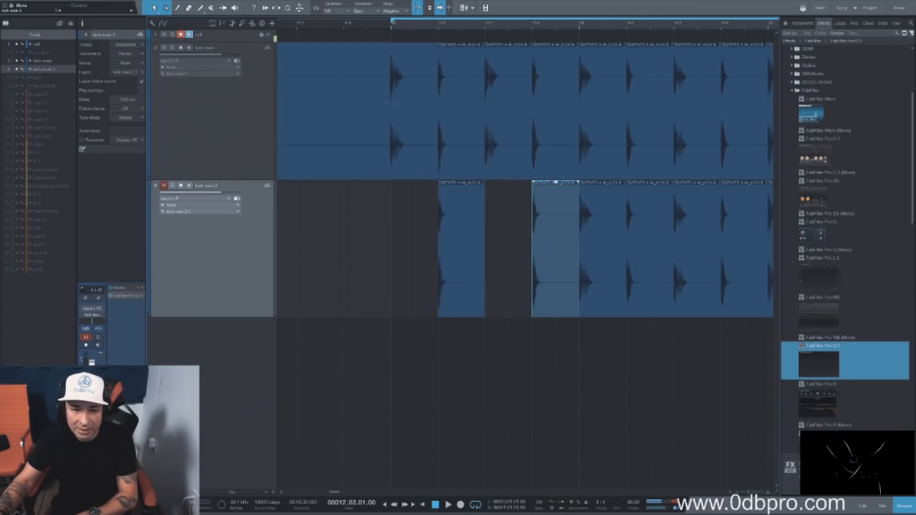
Step: Delete the kick hit events at 13.2, 13.4, 14.2 and 14.4 from the kick main track
click(474, 138)
key(Delete)
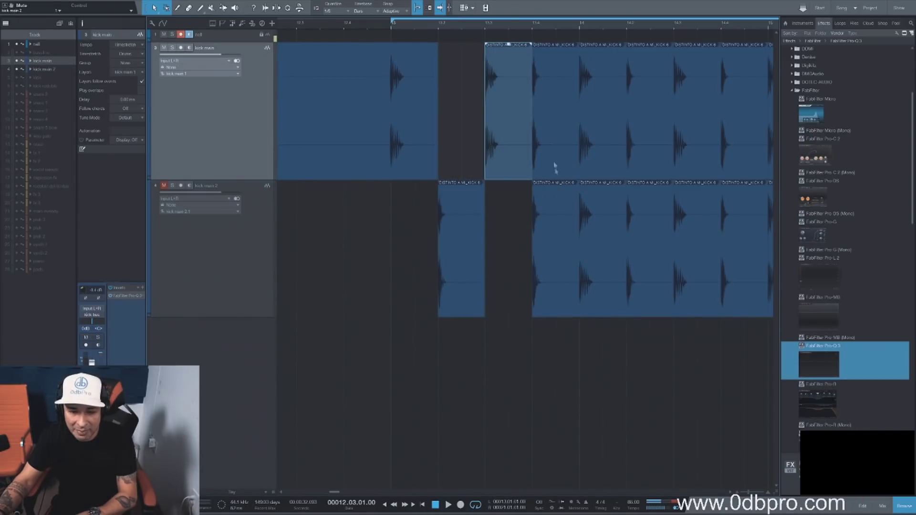
click(555, 147)
key(Delete)
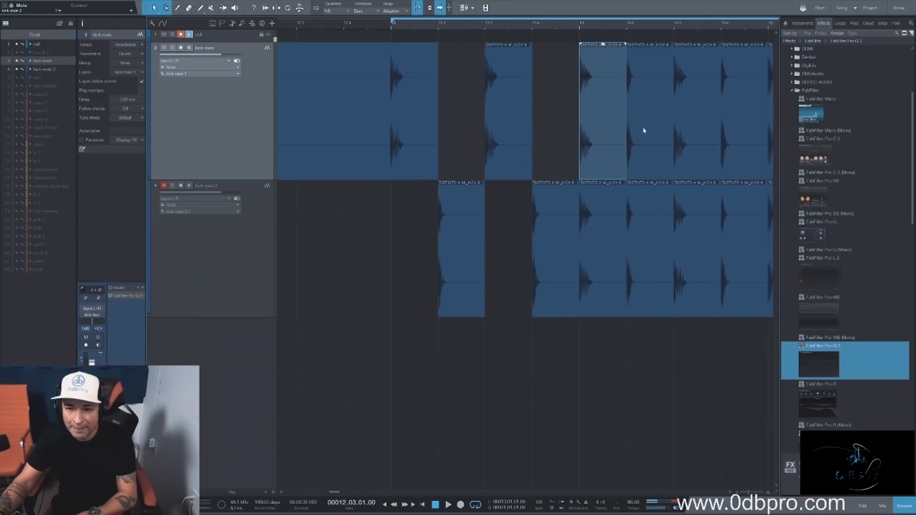
click(644, 130)
key(Delete)
click(740, 128)
key(Delete)
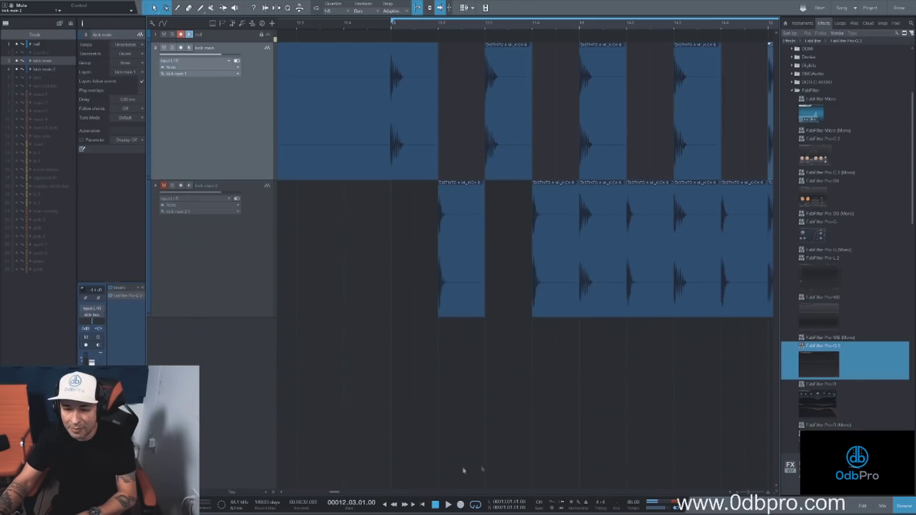
Step: Delete the kick hit events at 15.2, 15.4 and 16.2 from the kick main track
drag(336, 494, 345, 494)
click(336, 143)
key(Delete)
click(427, 139)
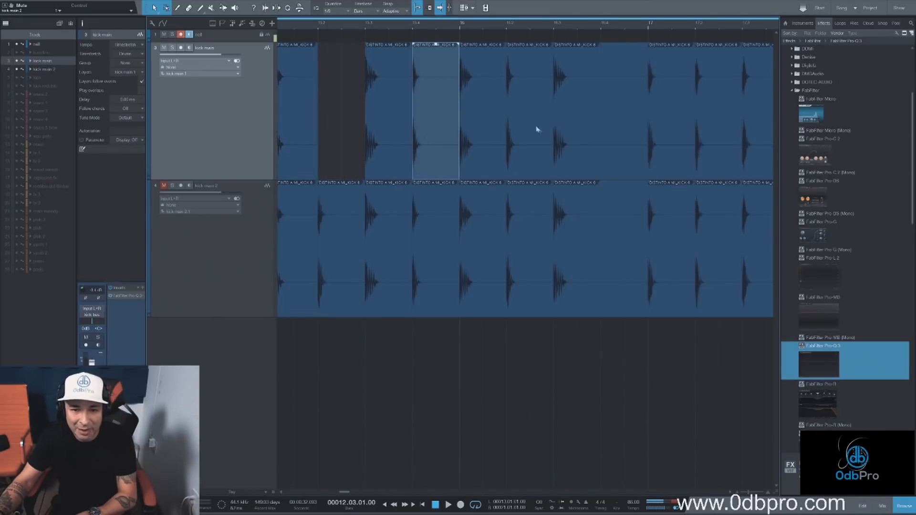
key(Delete)
key(Right)
key(Delete)
Step: Listen to the kick tracks from bar 17, widen the timeline view, and play again from bar 16
click(715, 132)
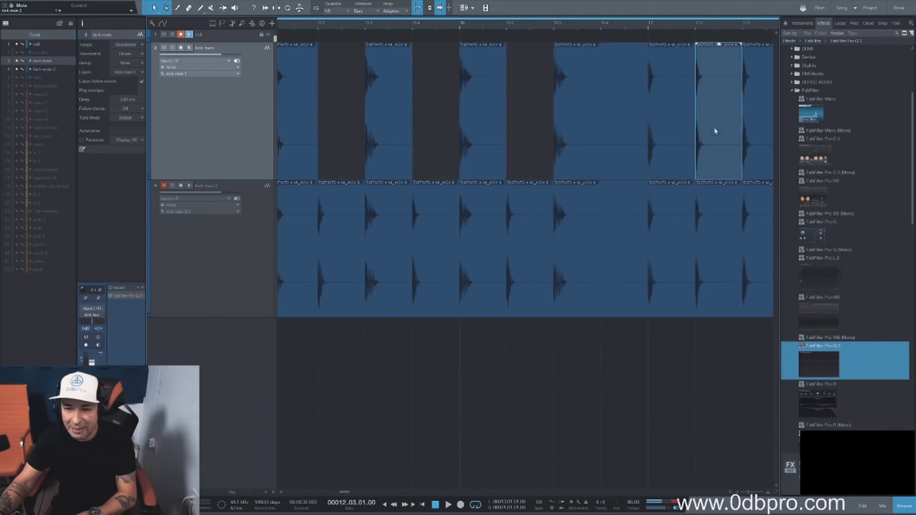
click(675, 139)
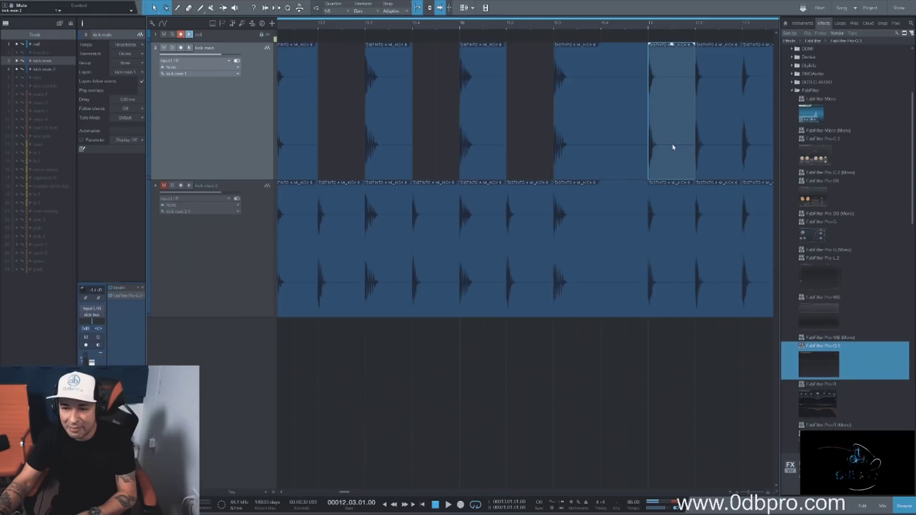
click(731, 493)
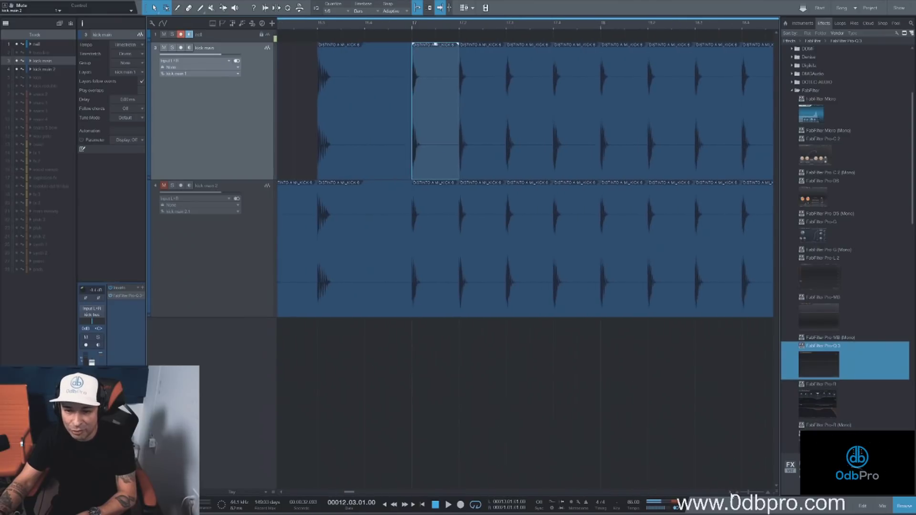
scroll(634, 264, right, 2)
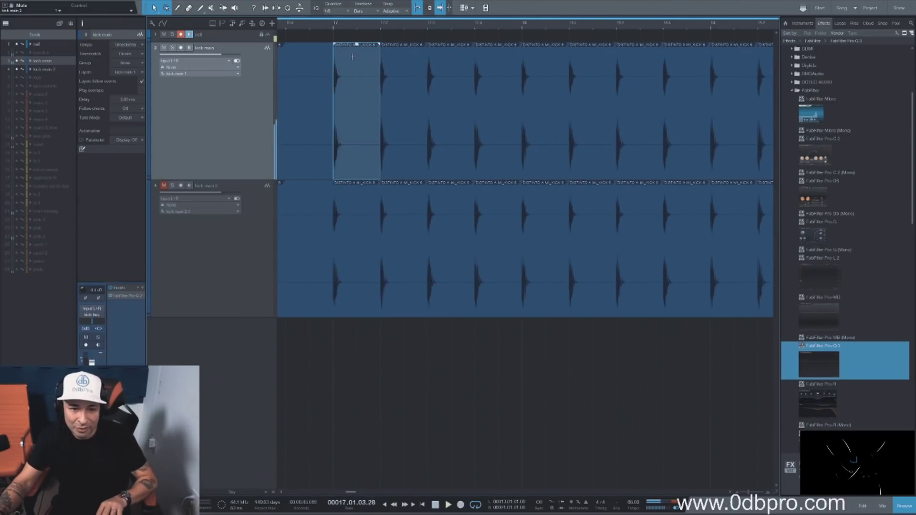
key(Down)
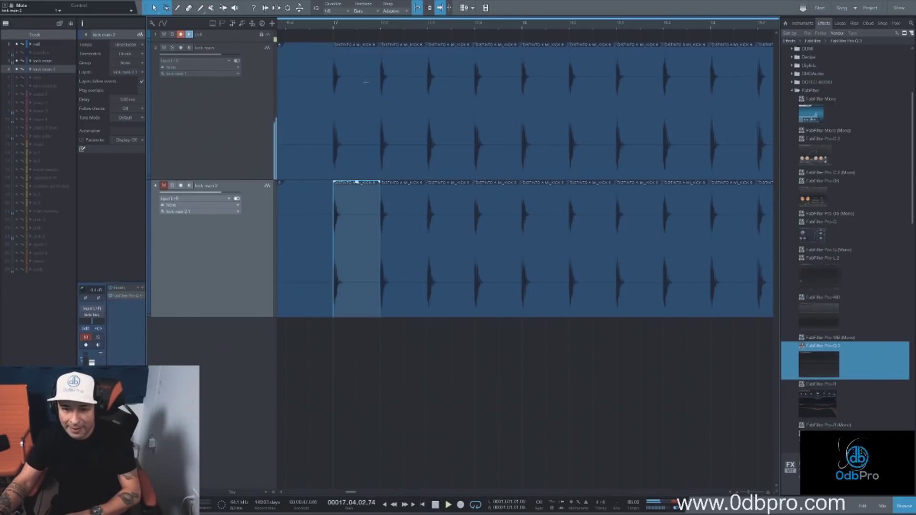
click(442, 362)
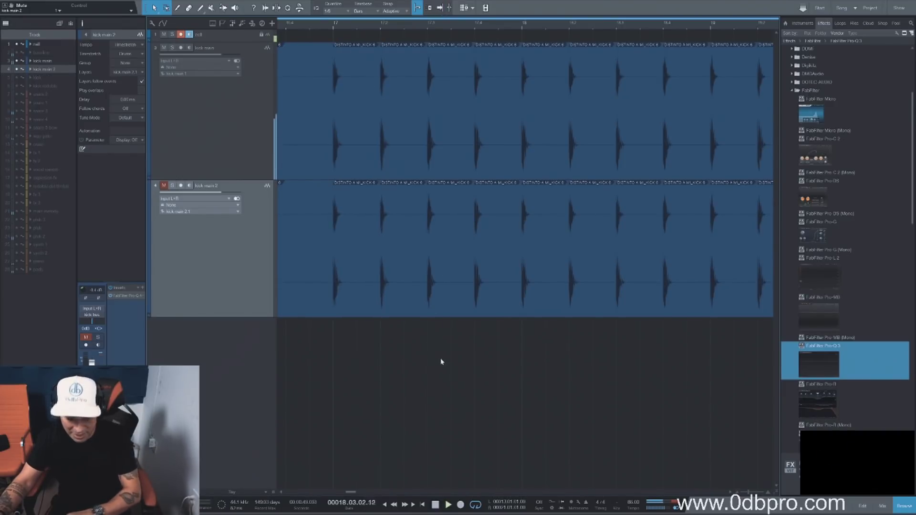
key(e)
key(w)
key(w)
key(w)
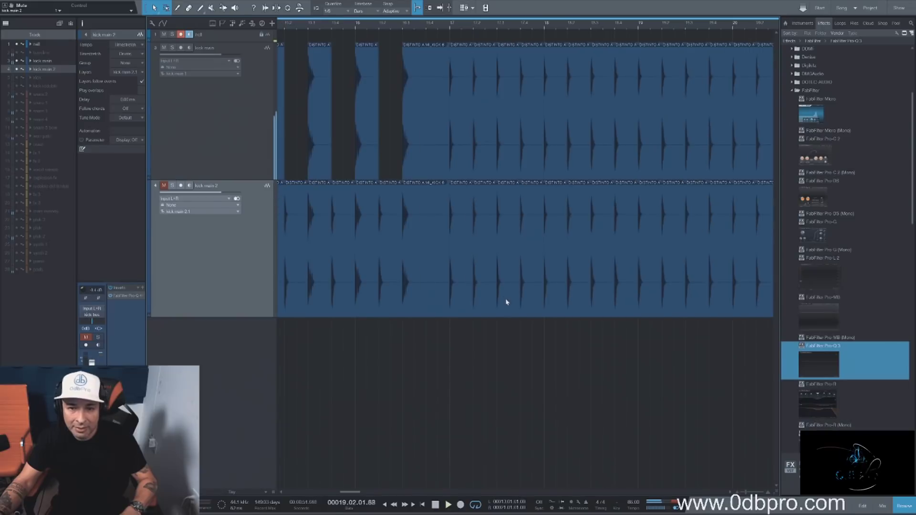
key(space)
click(517, 30)
key(space)
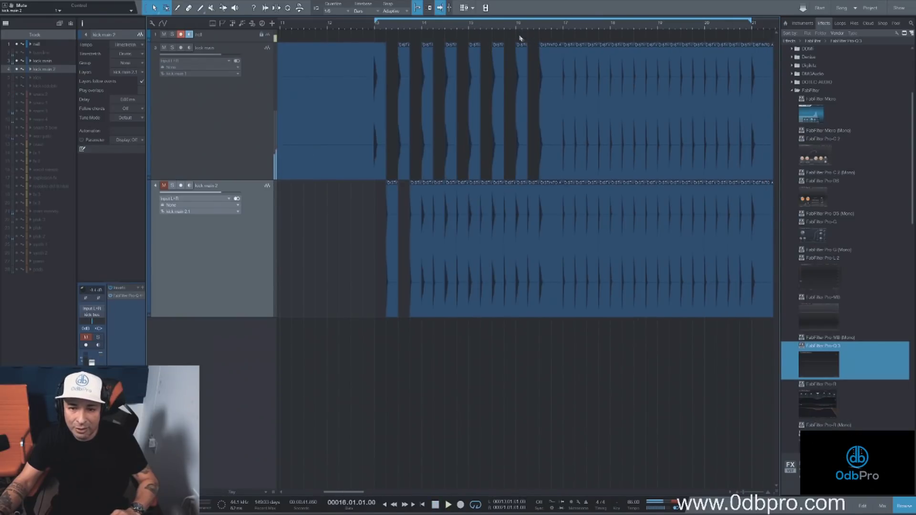
key(space)
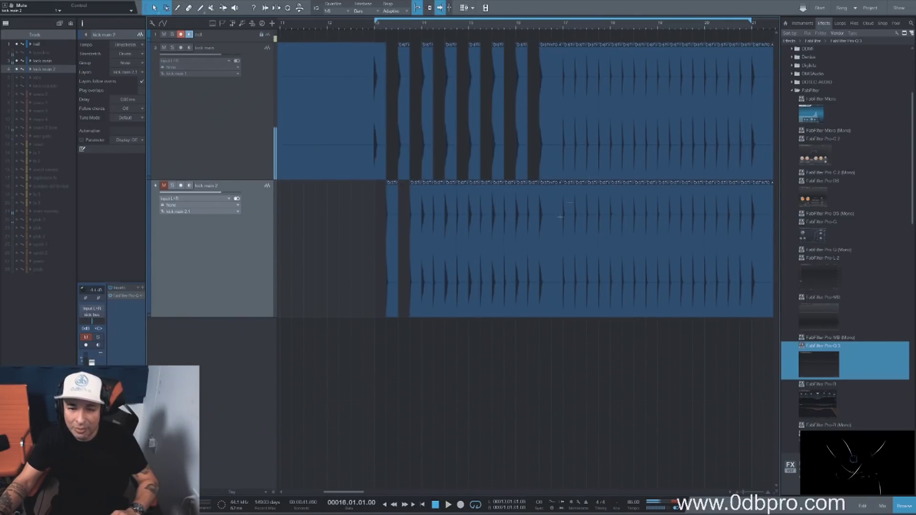
click(766, 139)
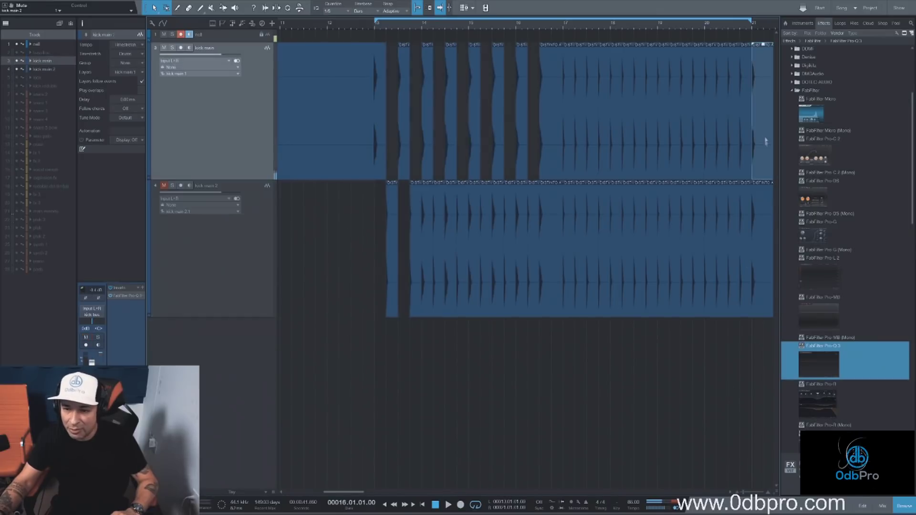
scroll(720, 393, right, 7)
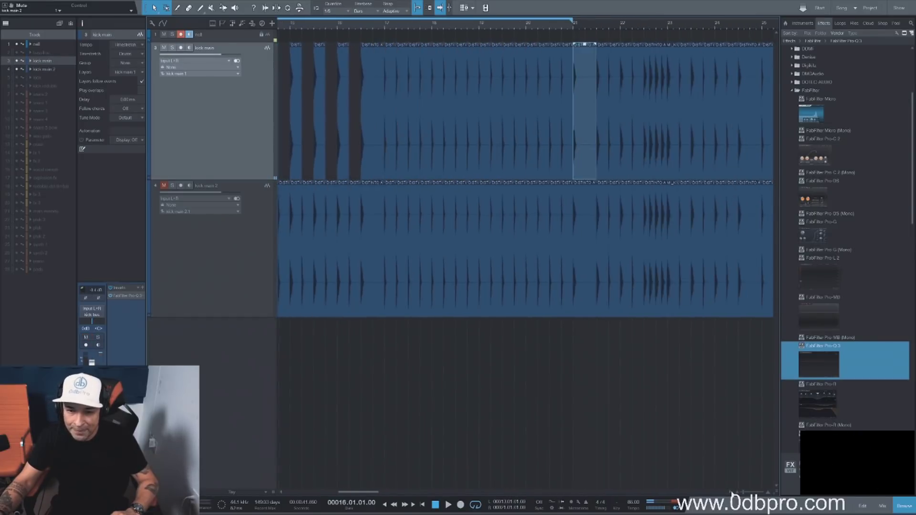
key(Delete)
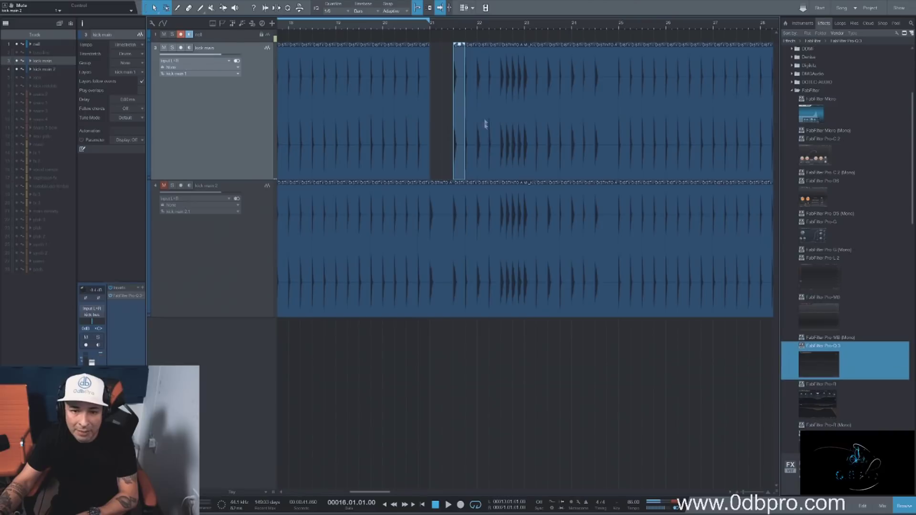
key(ctrl+z)
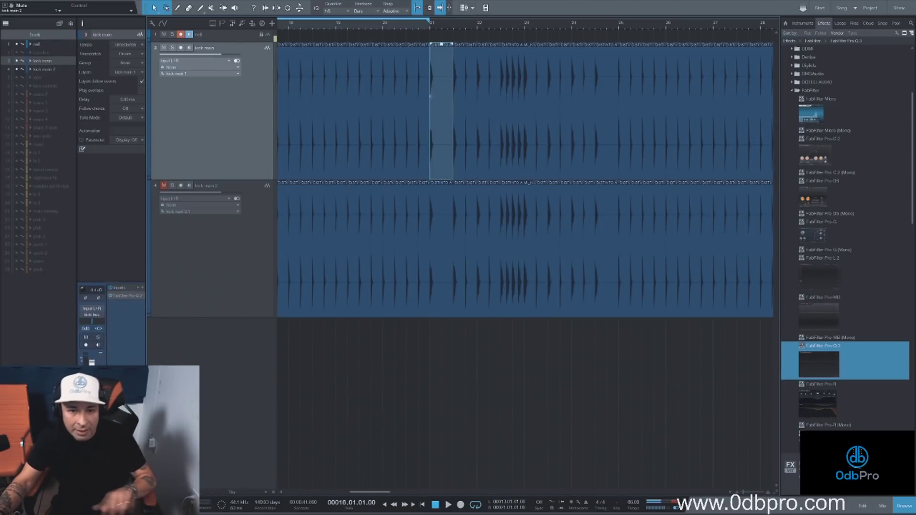
Step: Delete the kick hit at 21.4 and the hits at 20.2, 20.3 and 20.4 from kick main
click(471, 120)
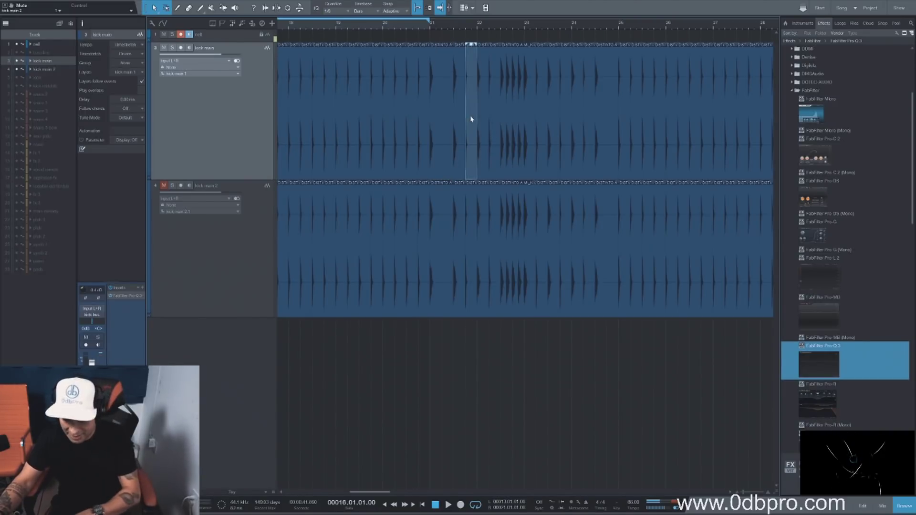
key(Delete)
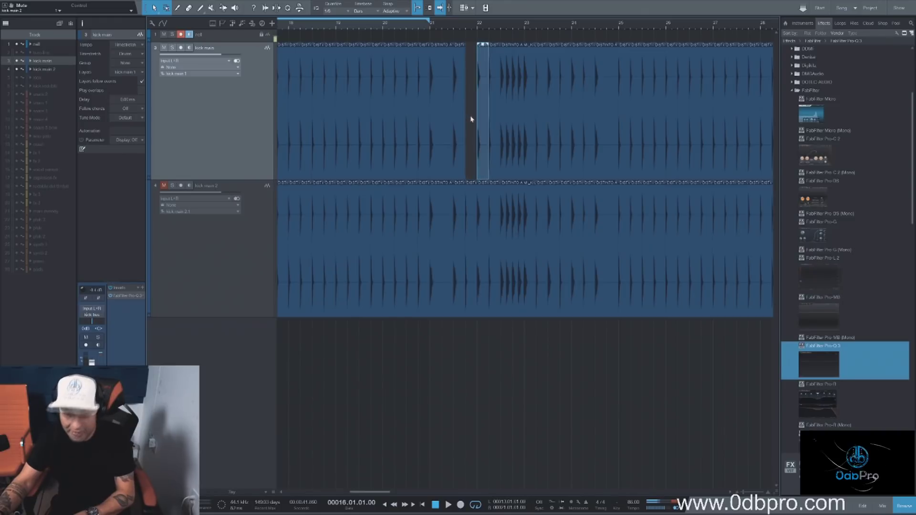
click(408, 123)
key(Delete)
click(397, 128)
key(Delete)
Step: Delete the kick main hits at 19.2, 19.3 and 19.4 and all remaining ones from bar 18 up to bar 21
key(Delete)
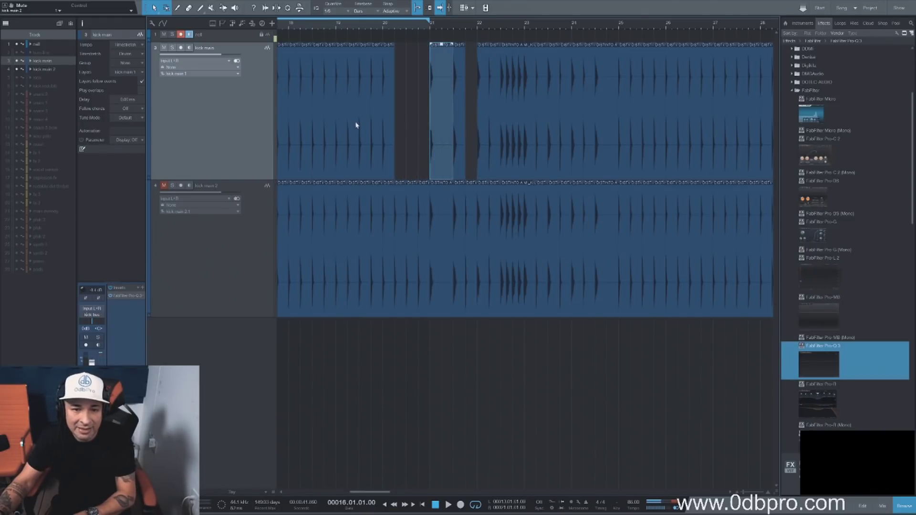
click(357, 126)
key(Delete)
click(379, 127)
key(Delete)
click(368, 121)
key(Delete)
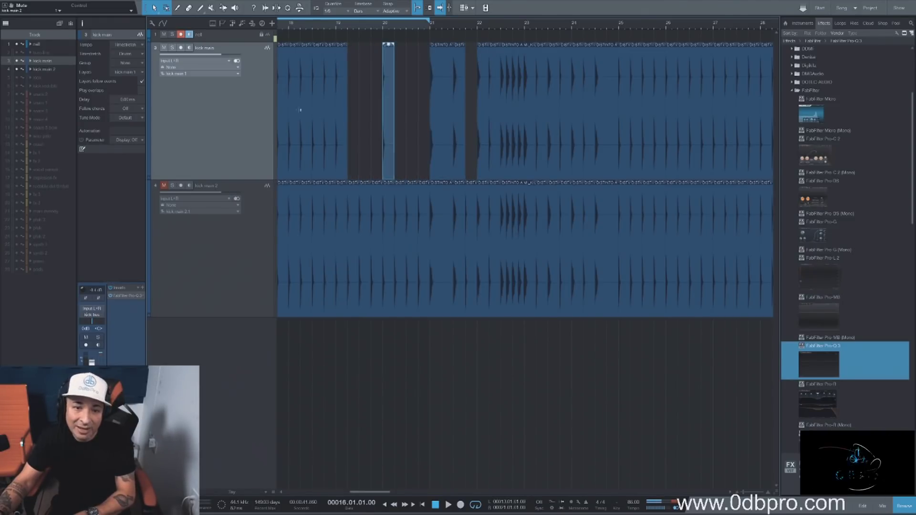
click(294, 114)
key(Delete)
key(Delete)
key(Delete)
key(Delete)
key(Delete)
key(Delete)
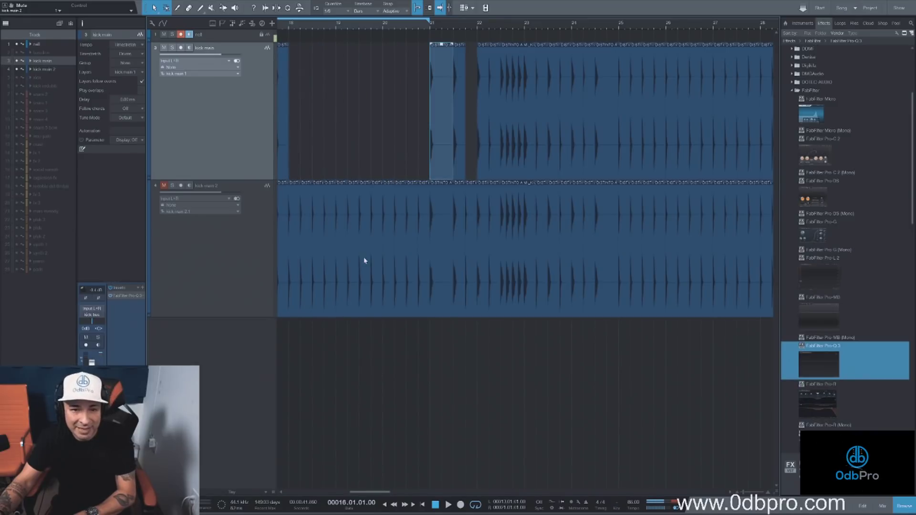
Step: Delete all kick main hits in bar 17, keeping the event at 16.3
drag(373, 493, 357, 493)
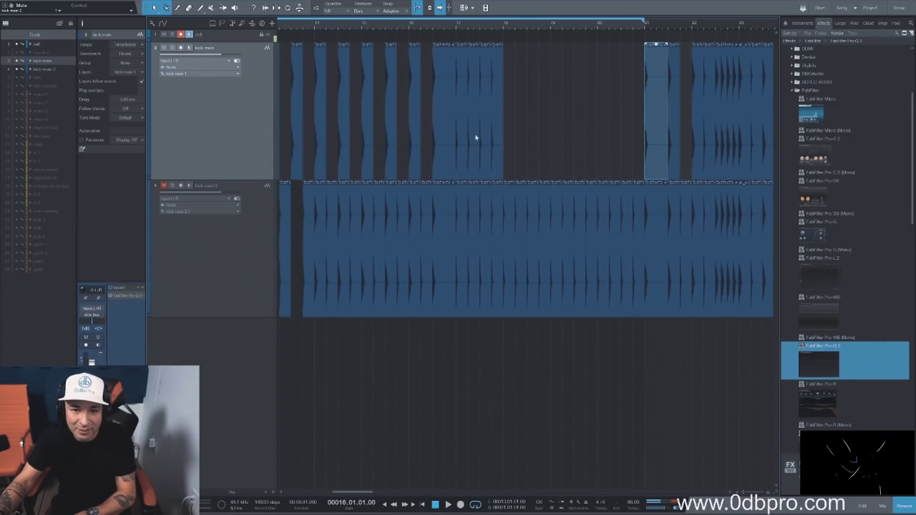
click(458, 139)
key(Delete)
key(ctrl+z)
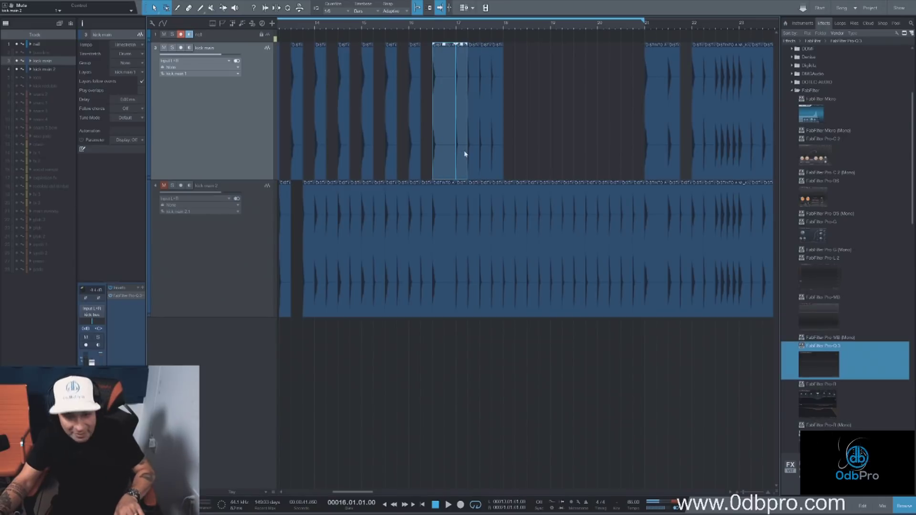
click(461, 116)
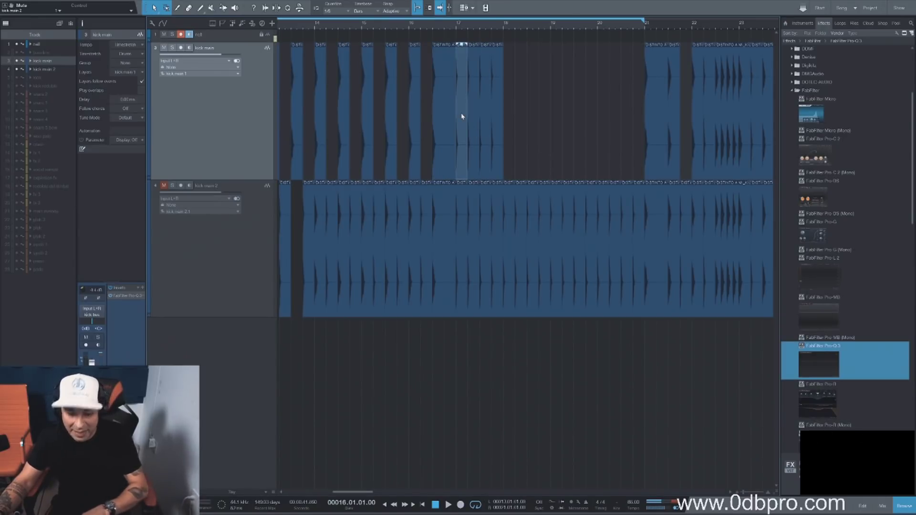
key(Delete)
key(Delete)
key(Delete)
key(Delete)
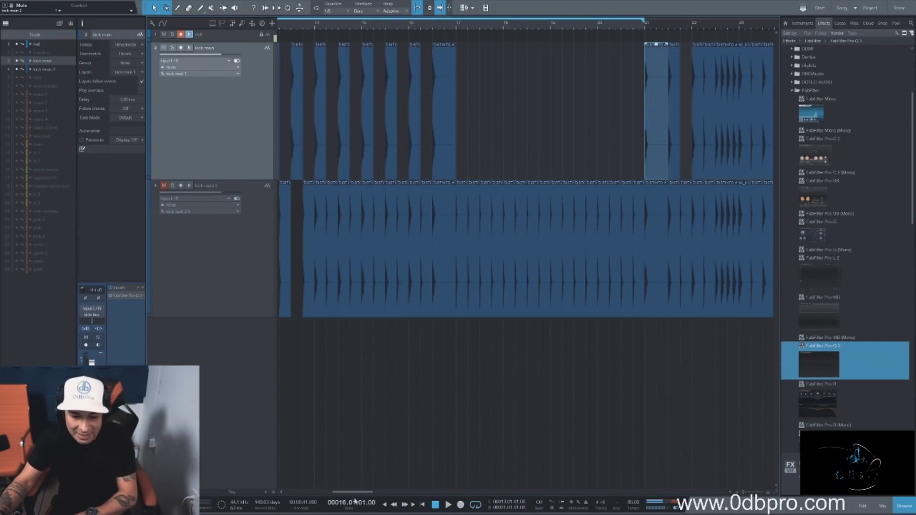
Step: Delete the kick main hit at 22.2 and the fast kick roll event between 22.3 and 23.2
drag(355, 493, 381, 495)
click(373, 120)
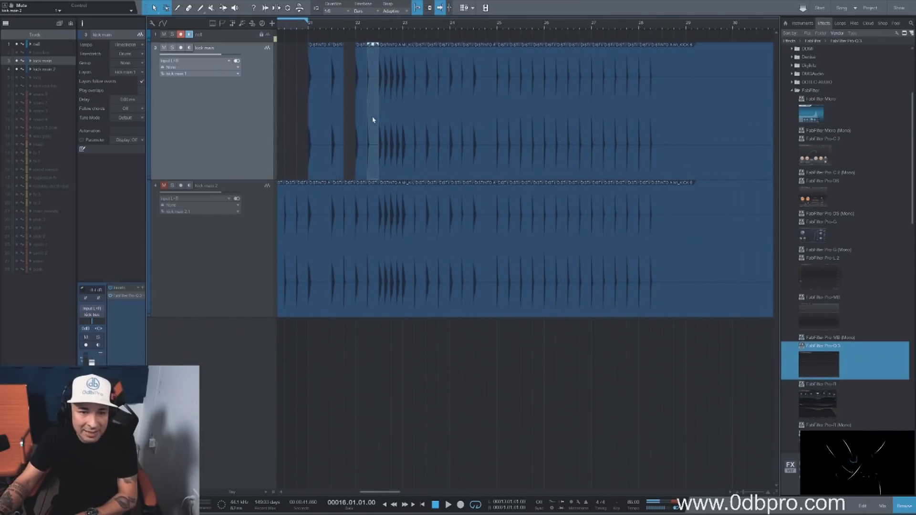
key(Delete)
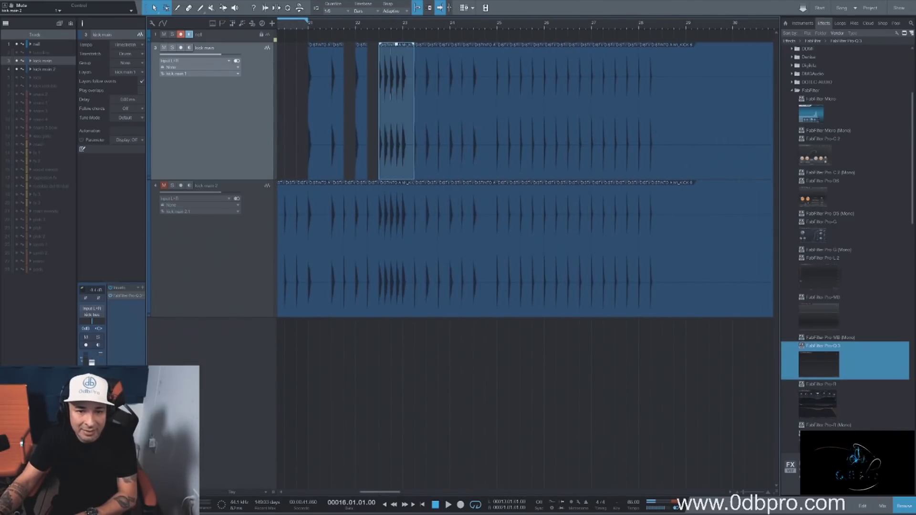
click(380, 28)
key(space)
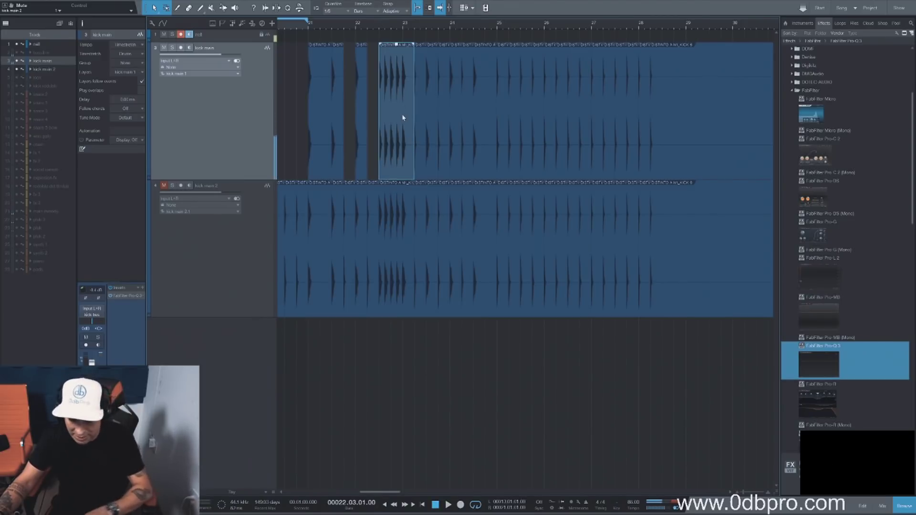
key(Delete)
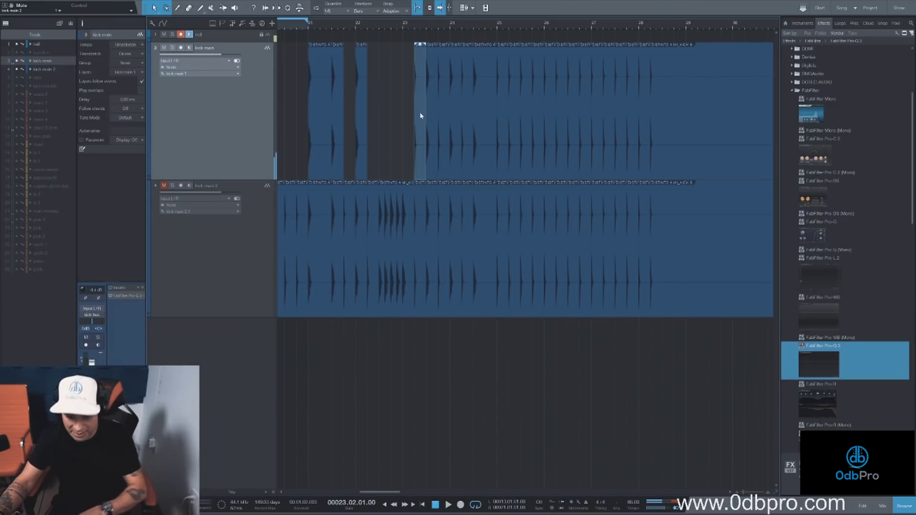
Step: Delete the kick hit events at 23.2, 23.4 and 24.2 from the kick main track
key(Delete)
click(444, 129)
key(Delete)
click(468, 127)
key(Delete)
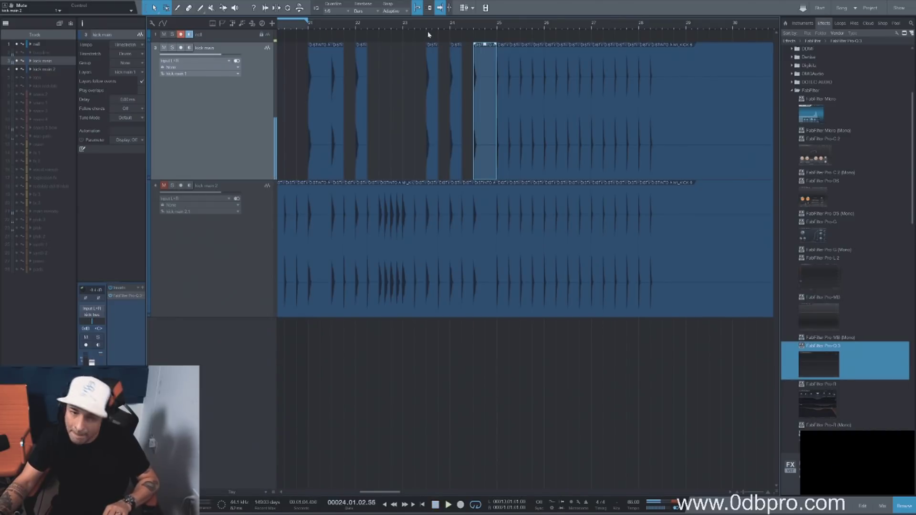
key(space)
Step: Delete every kick main event from bar 25 up to bar 33
click(502, 124)
key(Delete)
key(Delete)
key(Delete)
key(Delete)
key(Delete)
key(Delete)
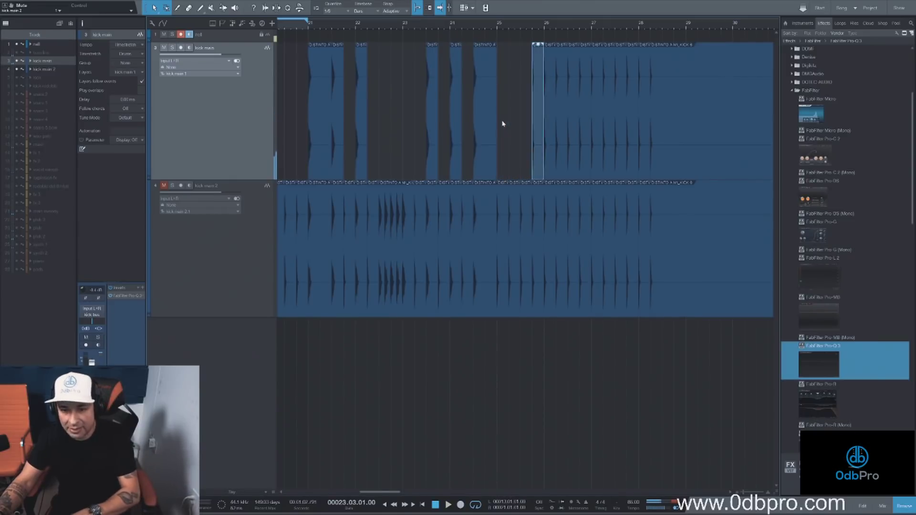
key(Delete)
key(Delete)
key(Delete)
key(Delete)
key(Delete)
key(Delete)
key(Delete)
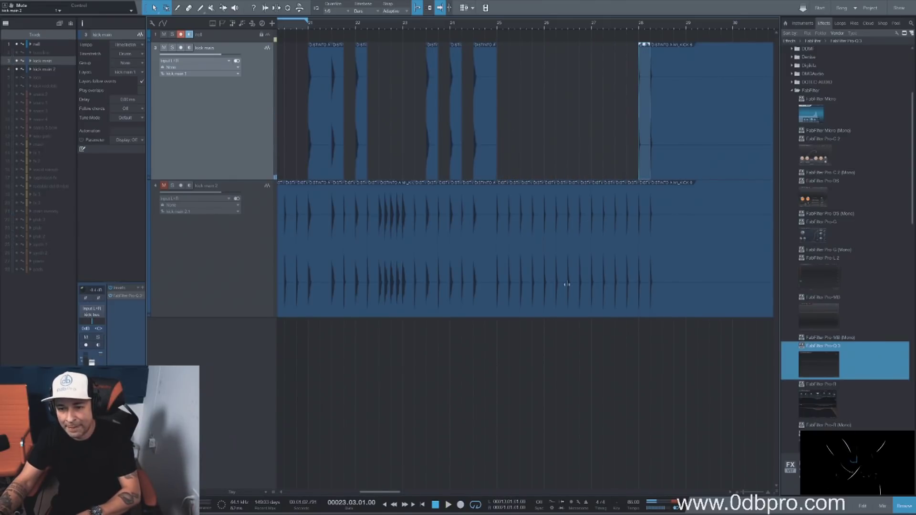
drag(387, 493, 414, 497)
key(Delete)
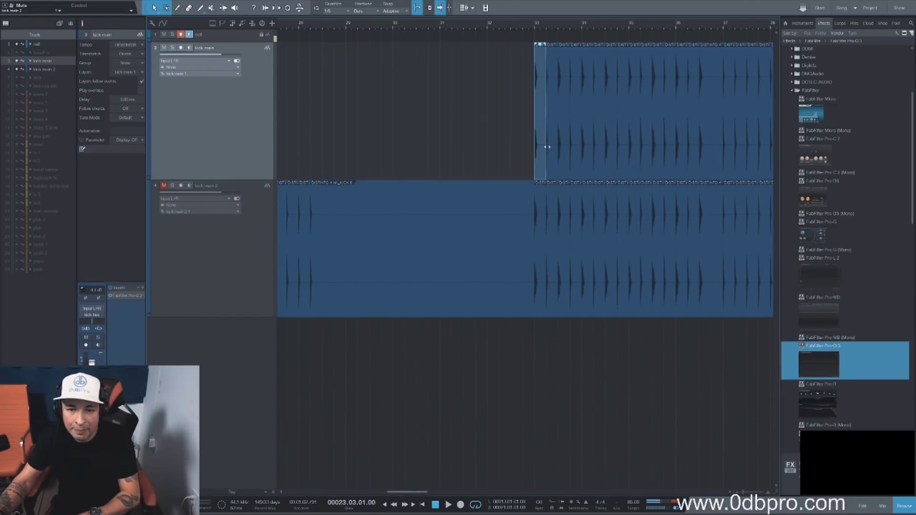
Step: Thin kick main from bar 33 to 36 by deleting the hits at 33.2, 33.4, 34.2, 34.4, 35.2, 35.4 and 36.2
click(551, 146)
key(Delete)
click(575, 129)
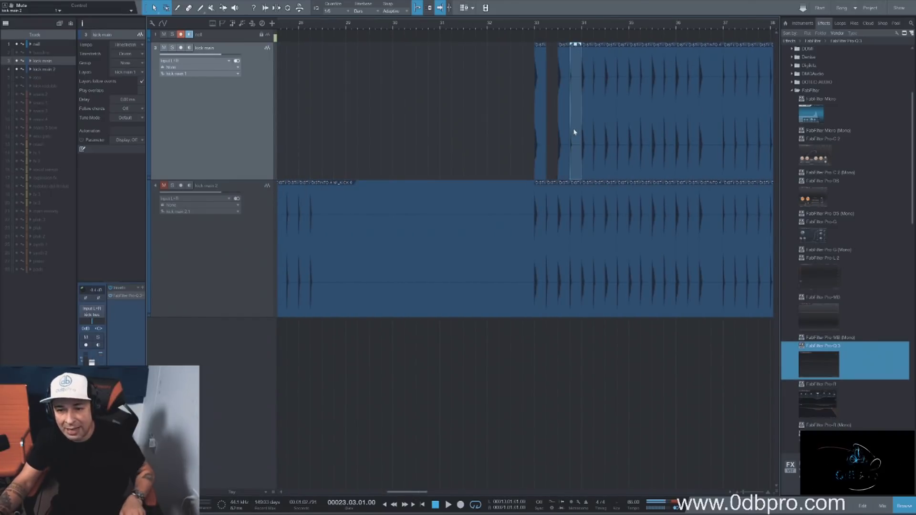
shift+click(600, 132)
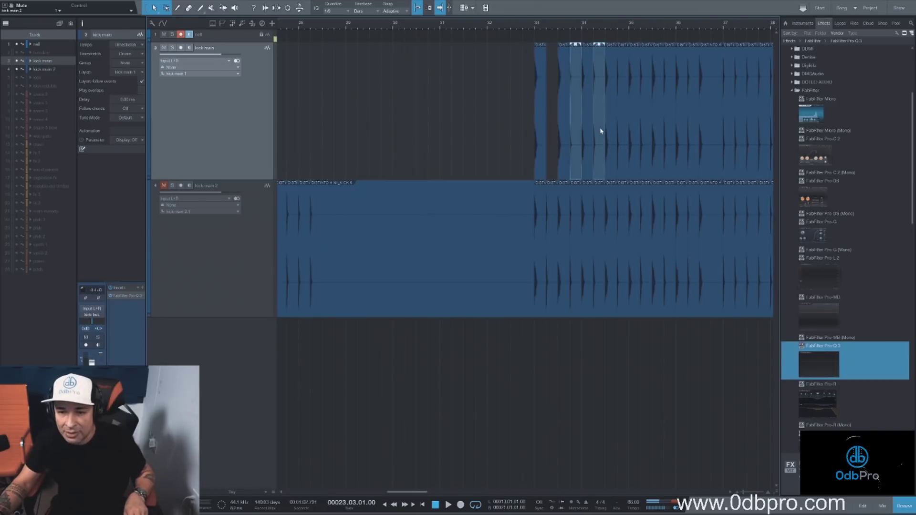
shift+click(623, 119)
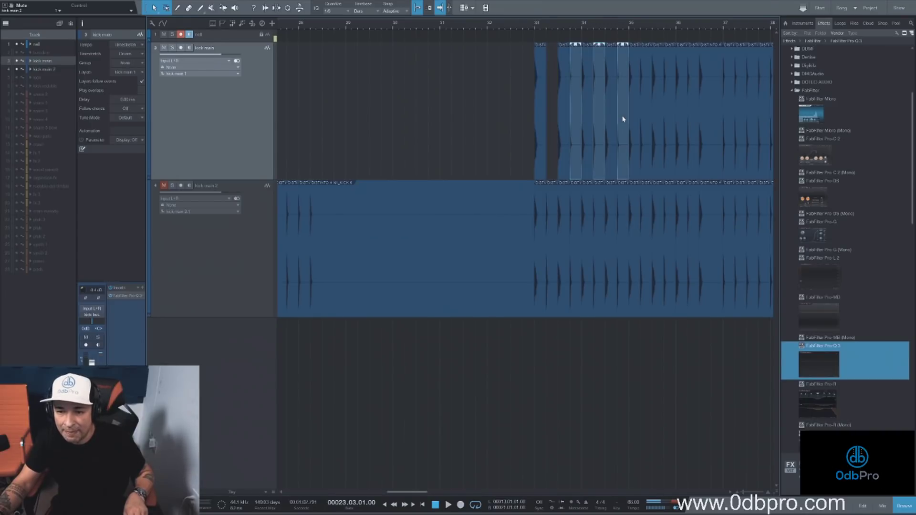
shift+click(646, 121)
shift+click(668, 115)
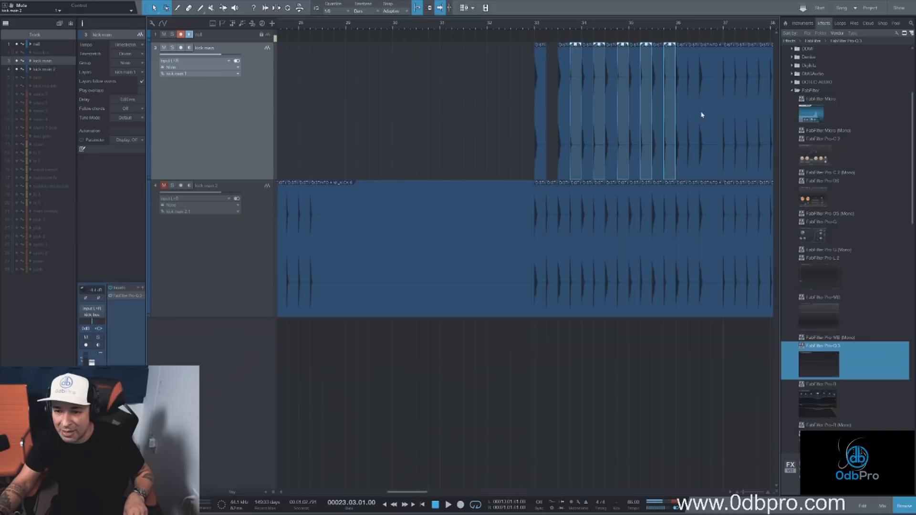
shift+click(692, 112)
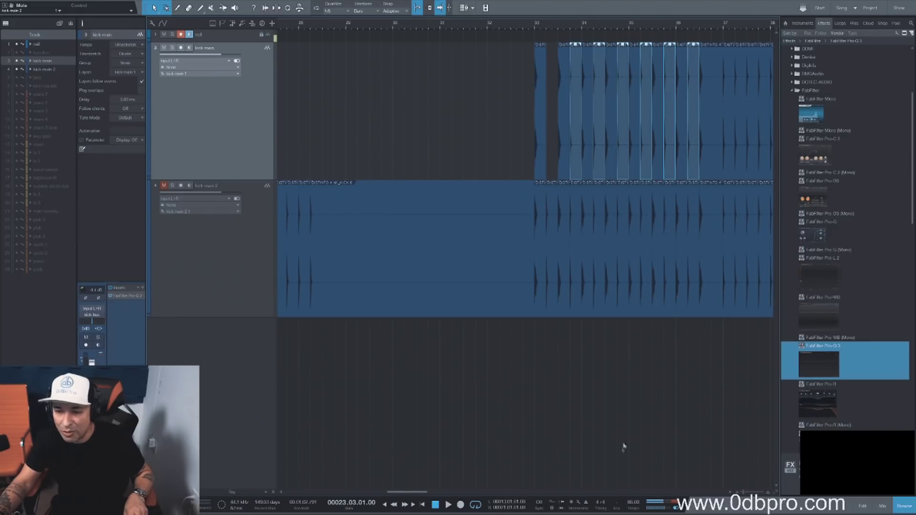
key(Delete)
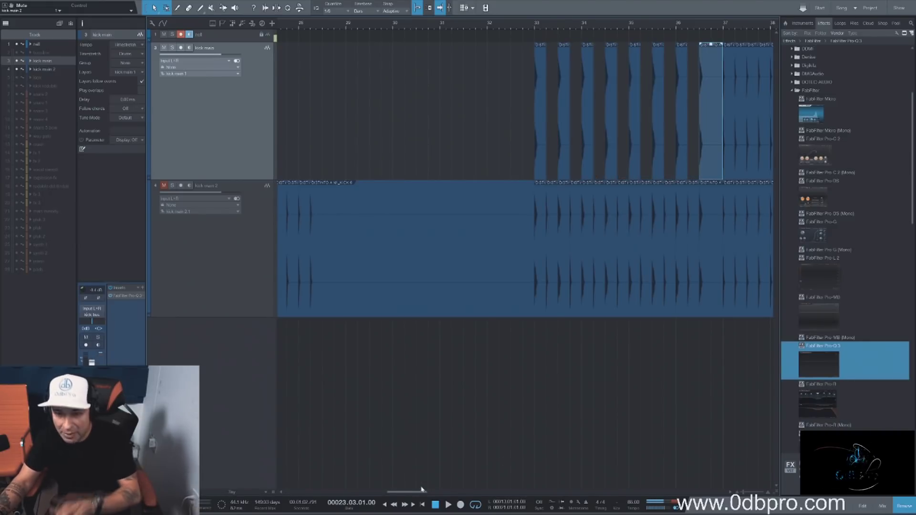
Step: Delete all consecutive kick main hit events from bar 37 up to 39.4
drag(427, 492, 444, 495)
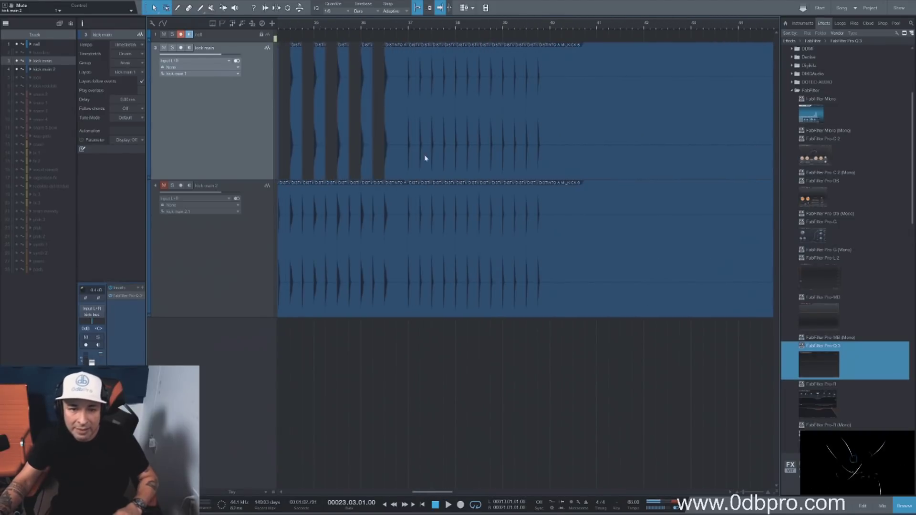
click(415, 144)
shift+click(531, 143)
shift+click(458, 145)
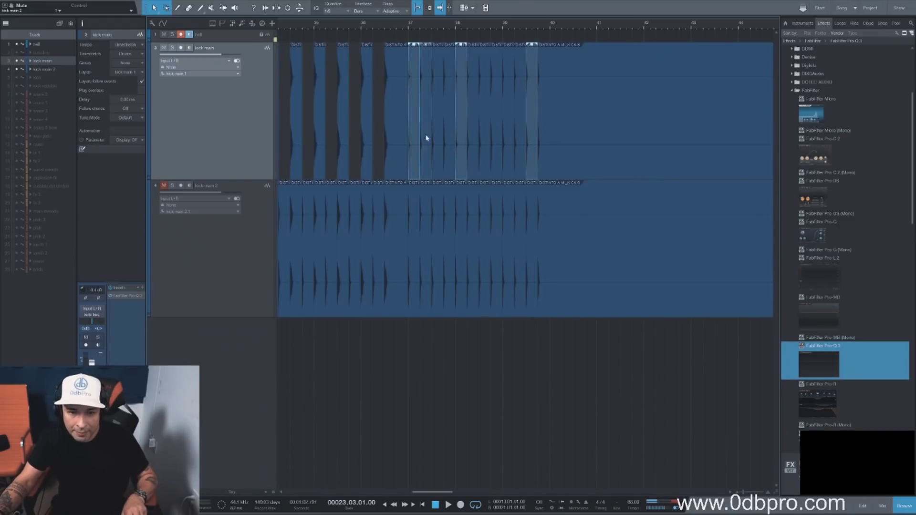
shift+click(426, 138)
shift+click(436, 137)
shift+click(447, 140)
shift+click(474, 140)
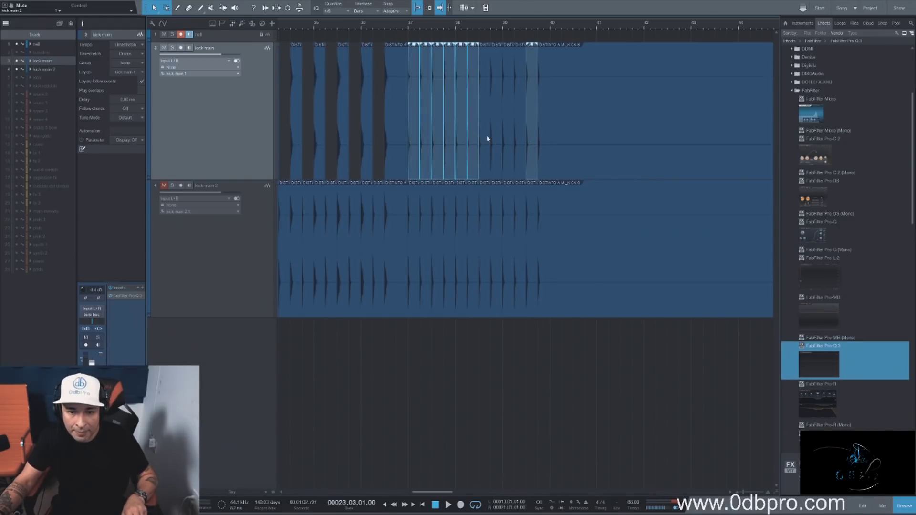
shift+click(486, 138)
shift+click(499, 139)
shift+click(510, 140)
shift+click(521, 141)
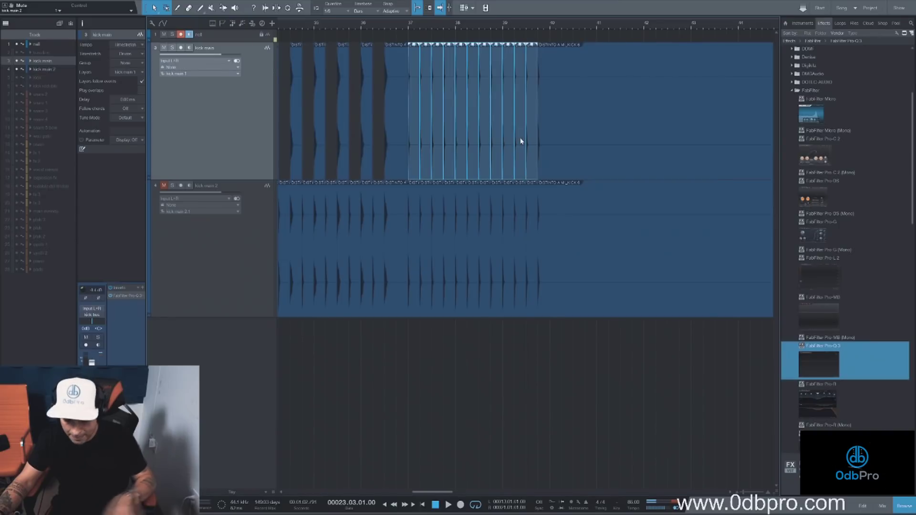
key(Delete)
Step: Delete the long kick main event running from 39.4 to bar 49
click(536, 28)
key(w)
key(w)
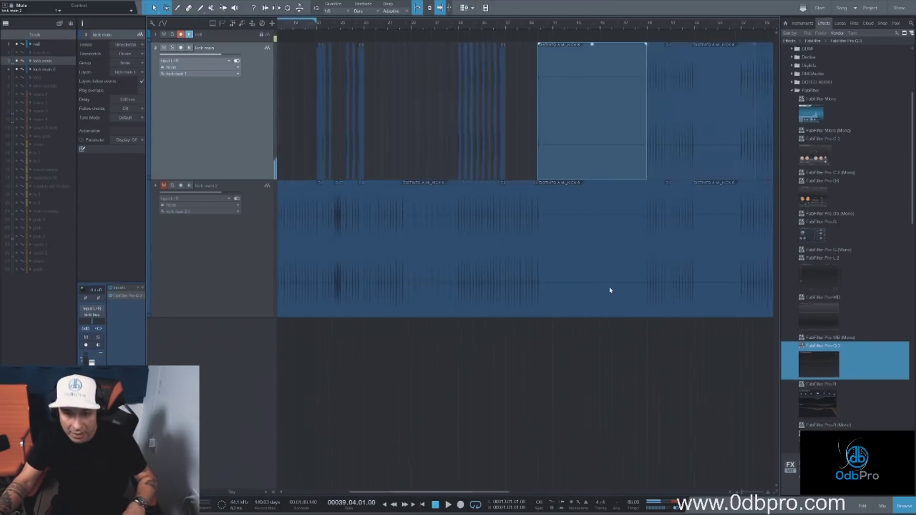
key(Delete)
Step: Delete the long kick main event running from the end of bar 52 to bar 57
click(650, 27)
key(e)
key(e)
key(e)
key(e)
key(e)
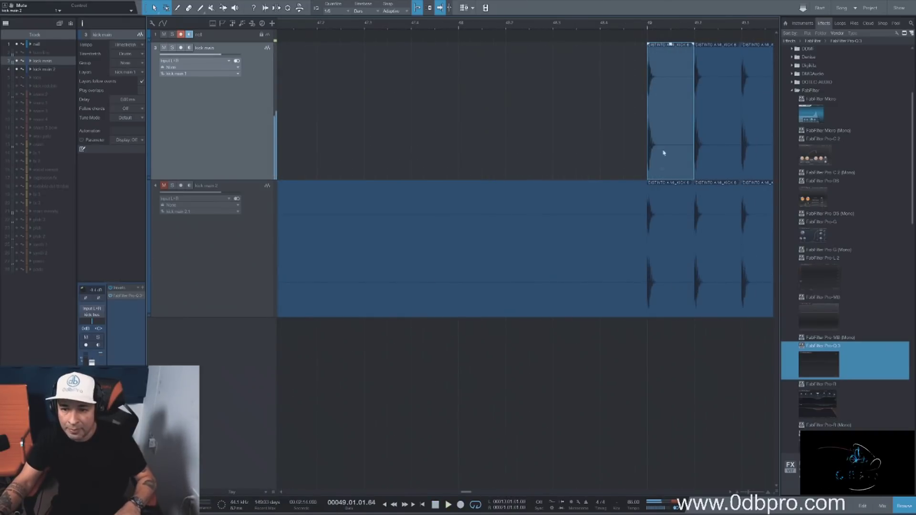
key(w)
key(w)
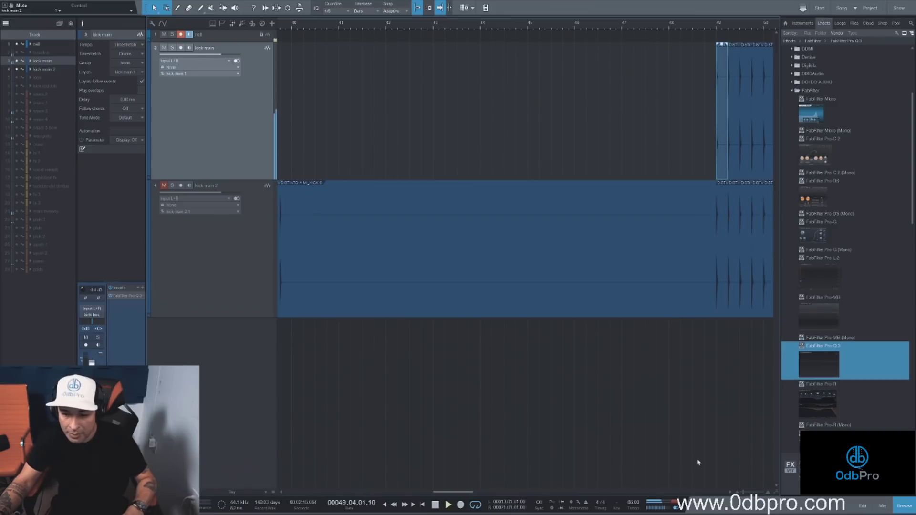
click(730, 493)
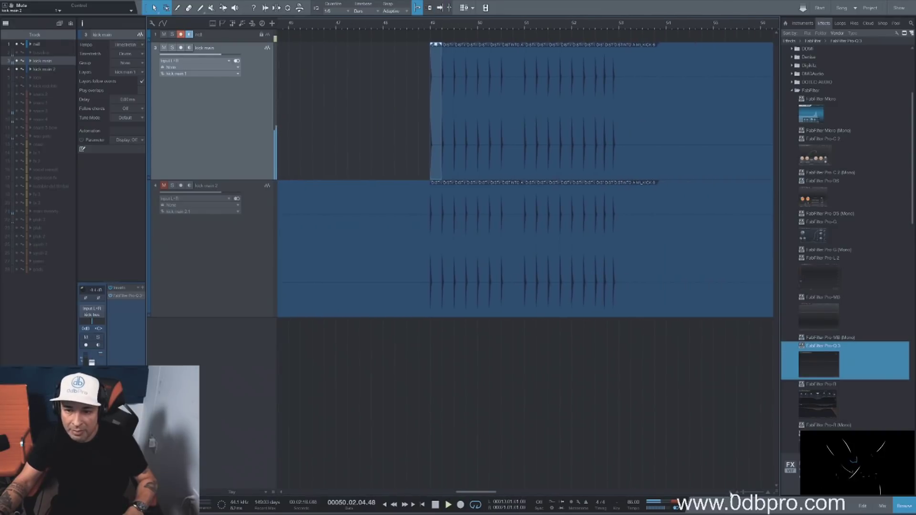
scroll(525, 179, right, 5)
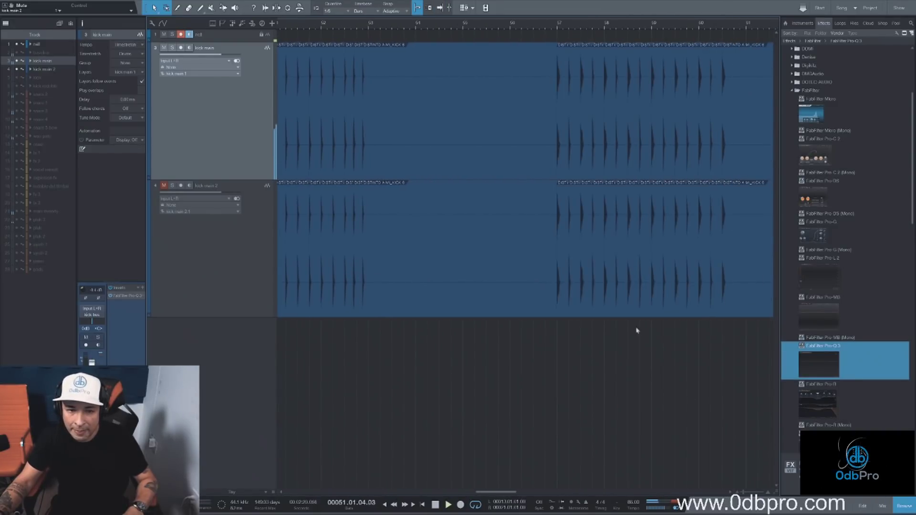
click(377, 148)
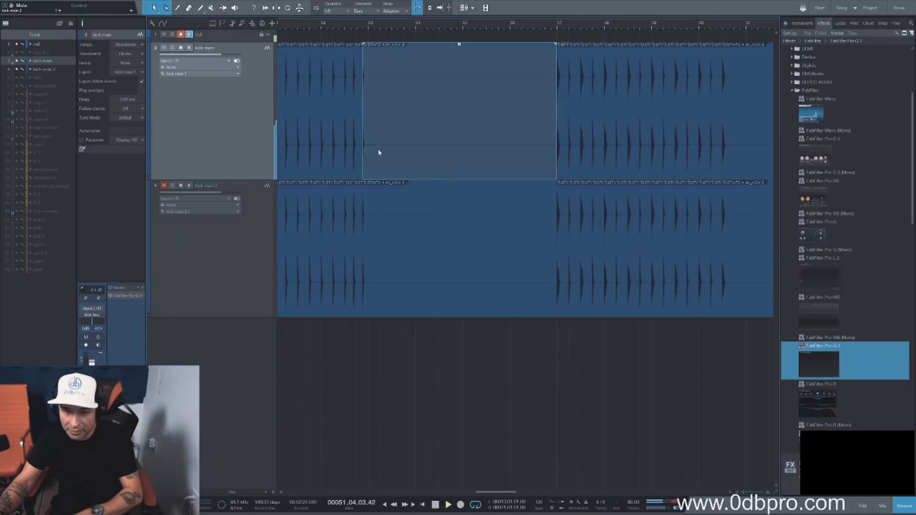
key(Delete)
Step: Delete every kick main hit from bar 49 through bar 52
scroll(447, 166, left, 4)
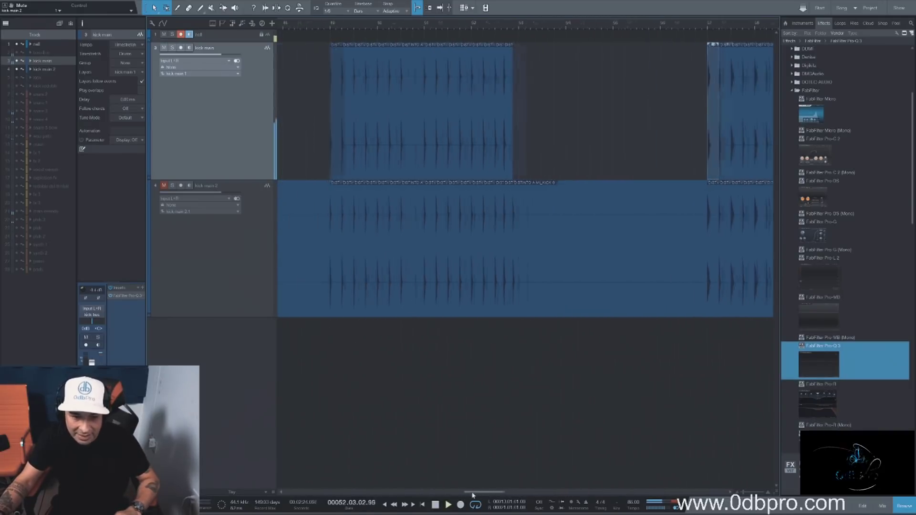
click(435, 163)
shift+click(425, 162)
key(Delete)
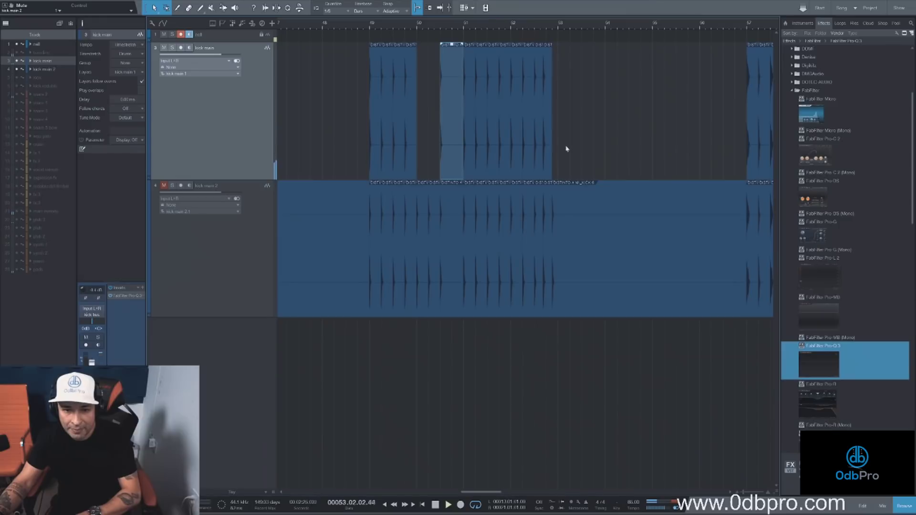
drag(561, 162, 351, 147)
key(Delete)
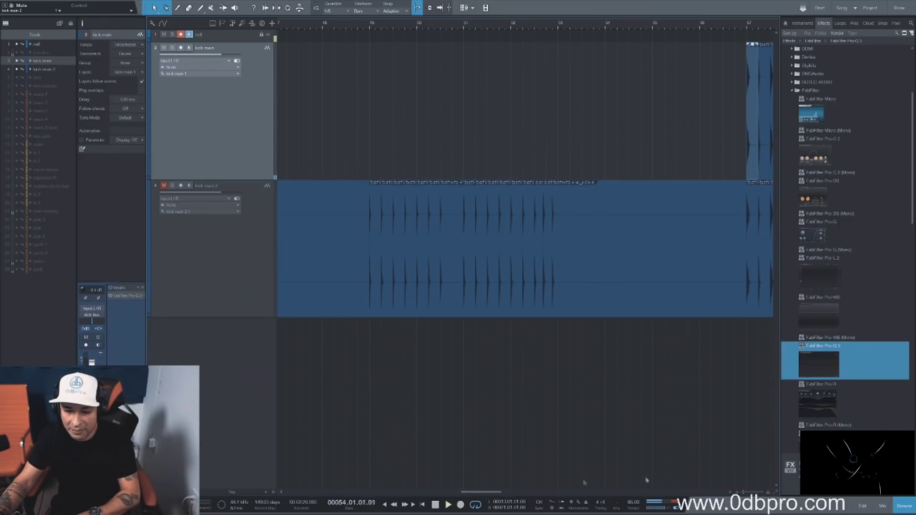
Step: Thin kick main from bar 57 to 60 by deleting the hits at 57.2, 57.4, 58.2, 58.4, 59.2, 59.4 and 60.2
drag(491, 492, 516, 492)
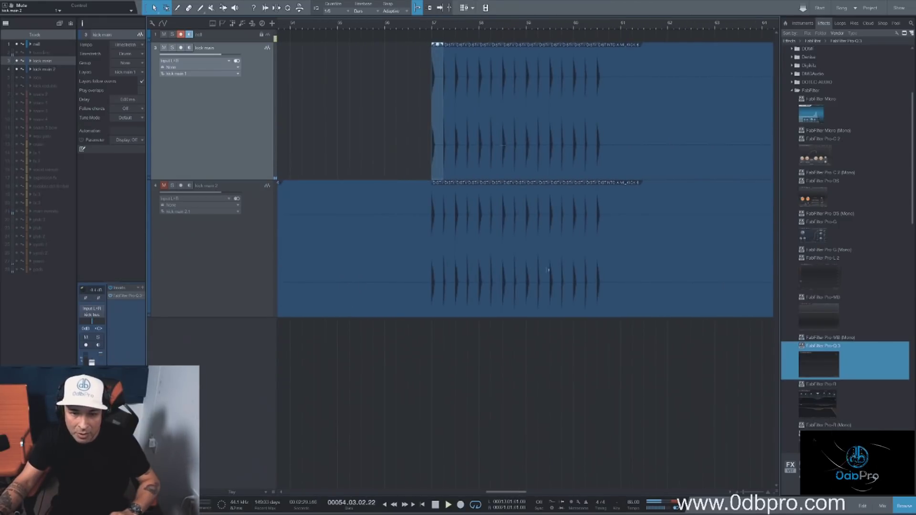
click(432, 28)
click(450, 129)
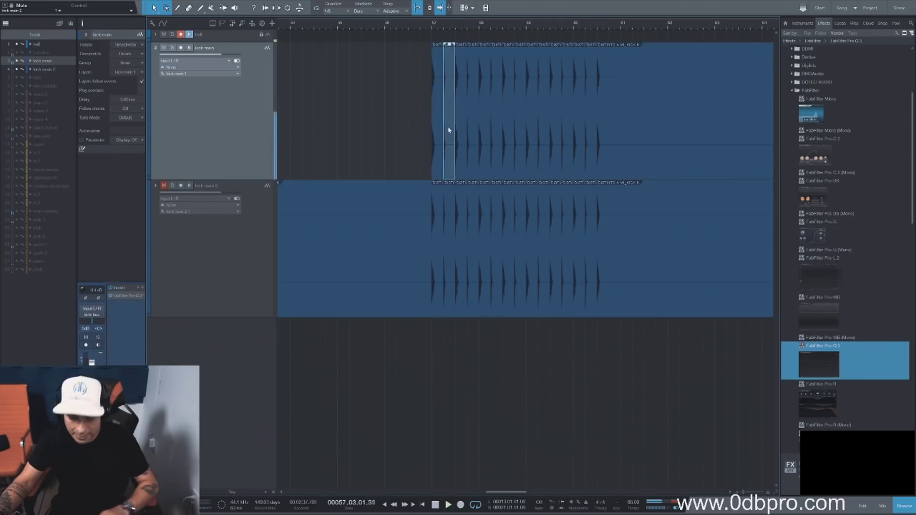
key(Delete)
click(474, 138)
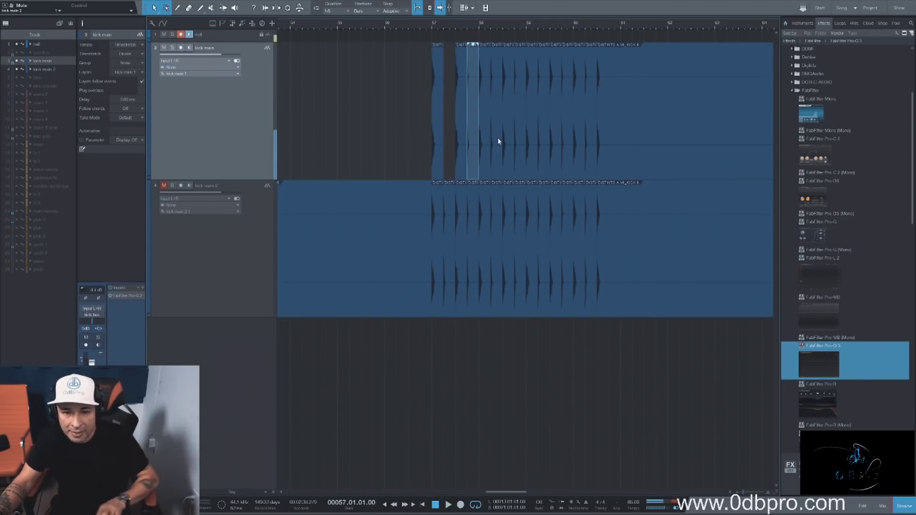
ctrl+click(497, 137)
key(space)
ctrl+click(521, 137)
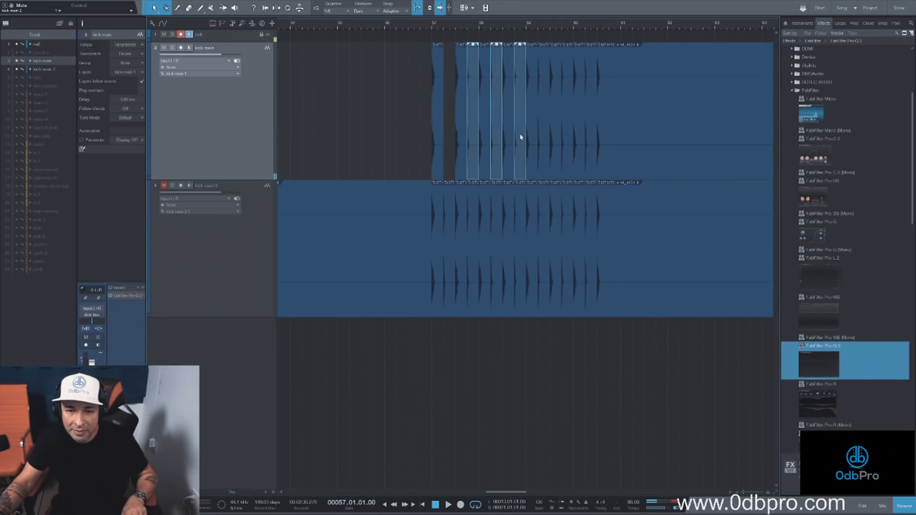
ctrl+click(543, 136)
ctrl+click(568, 136)
ctrl+click(591, 134)
key(Delete)
Step: Play from bar 65 and delete the kick main hits at 65.4 and 66.2
drag(503, 494, 540, 494)
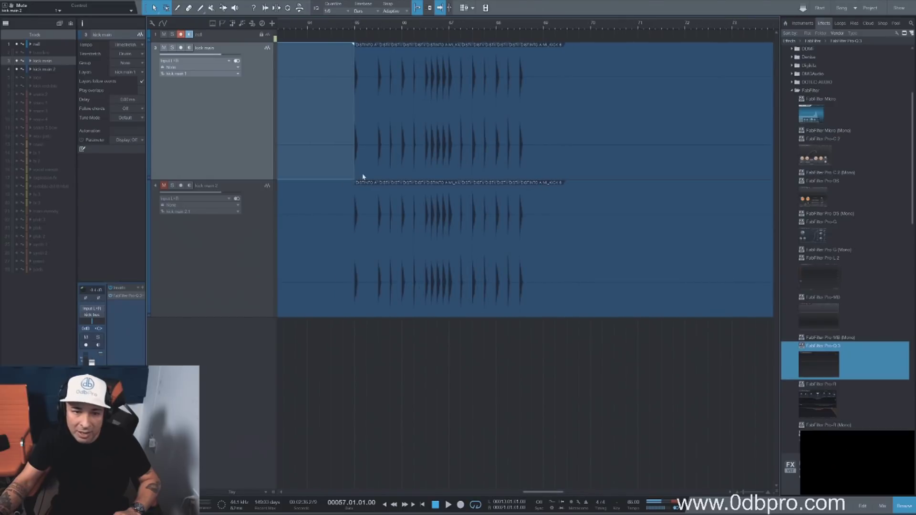
click(356, 27)
key(space)
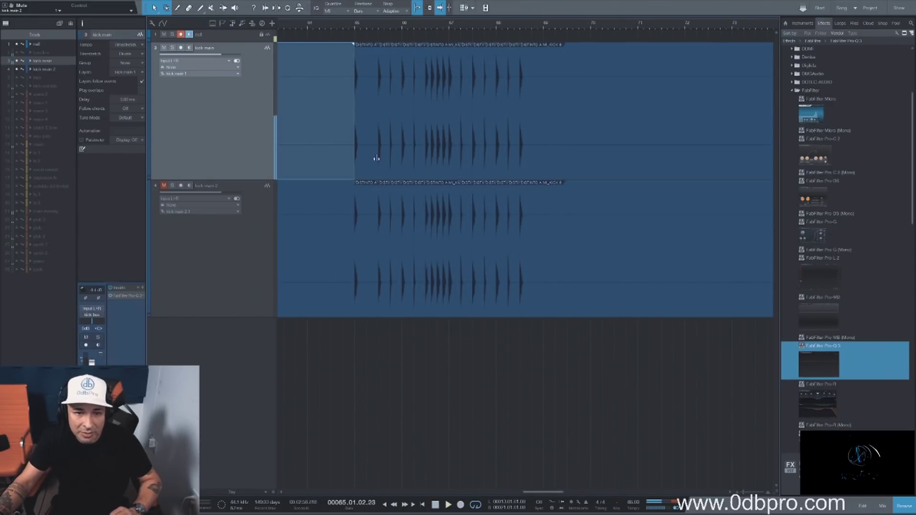
click(395, 135)
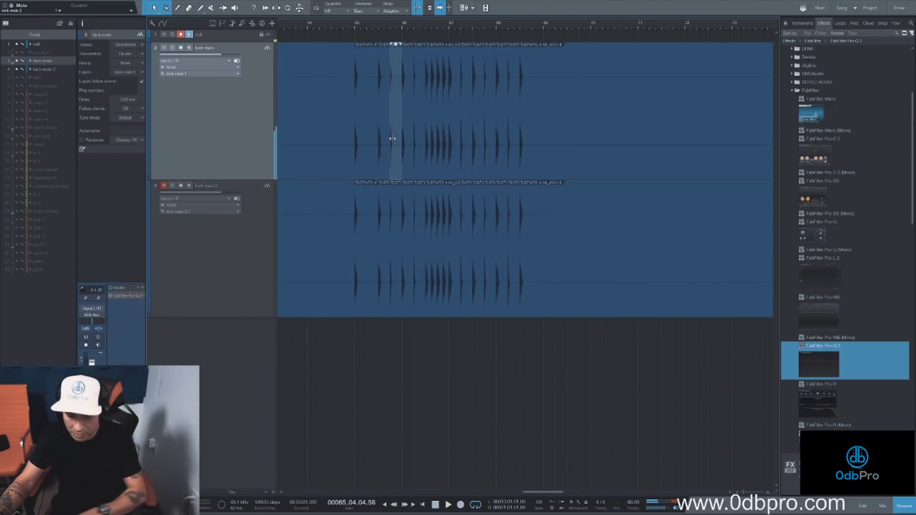
key(Delete)
click(423, 135)
key(Delete)
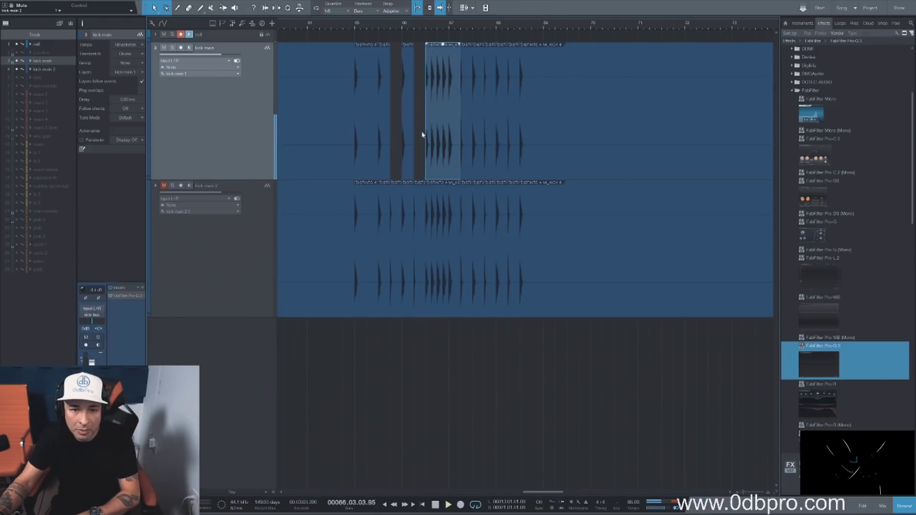
Step: Delete the kick main hits at 67.2, 67.4 and 68.2, keeping the fast roll before them
click(464, 126)
key(Delete)
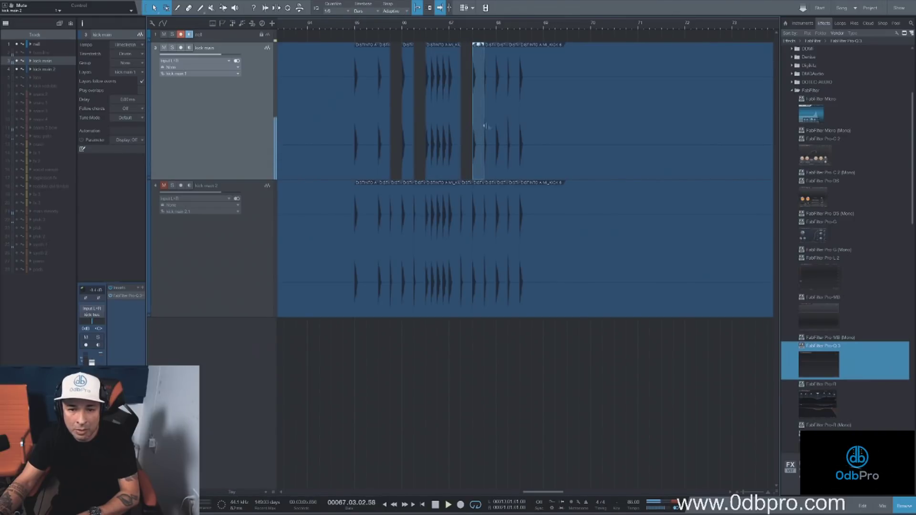
click(491, 126)
key(Delete)
click(513, 125)
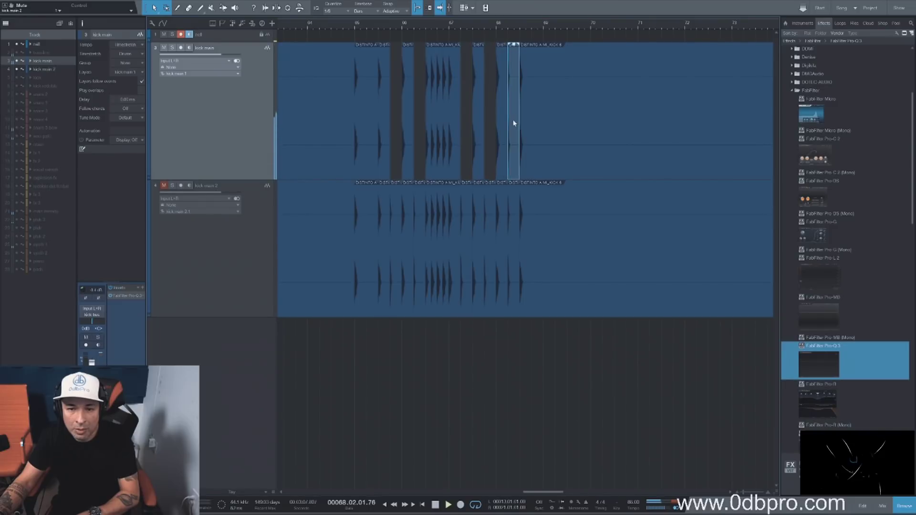
key(Delete)
Step: Play from bar 13 and delete the kick main 2 hits at 14, 14.3, 15, 15.3 and 16
scroll(531, 141, down, 2)
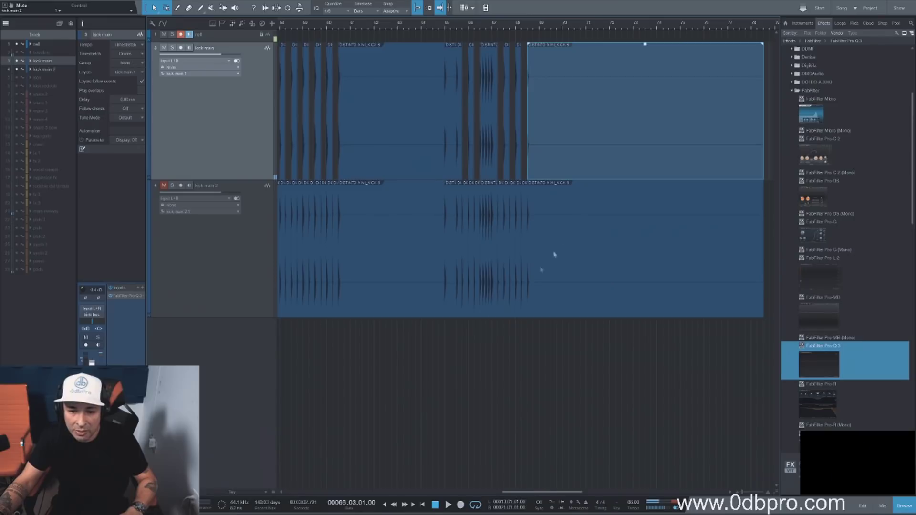
drag(513, 493, 318, 493)
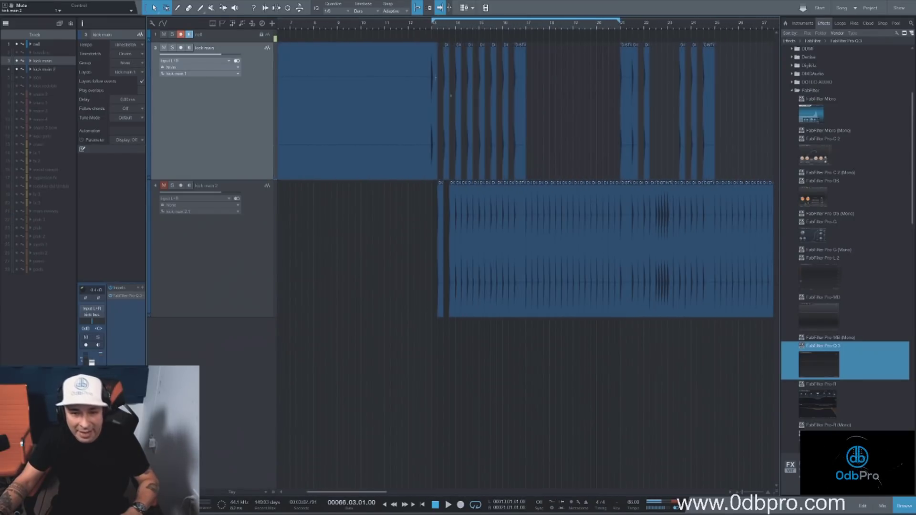
click(432, 28)
key(e)
key(e)
key(e)
key(e)
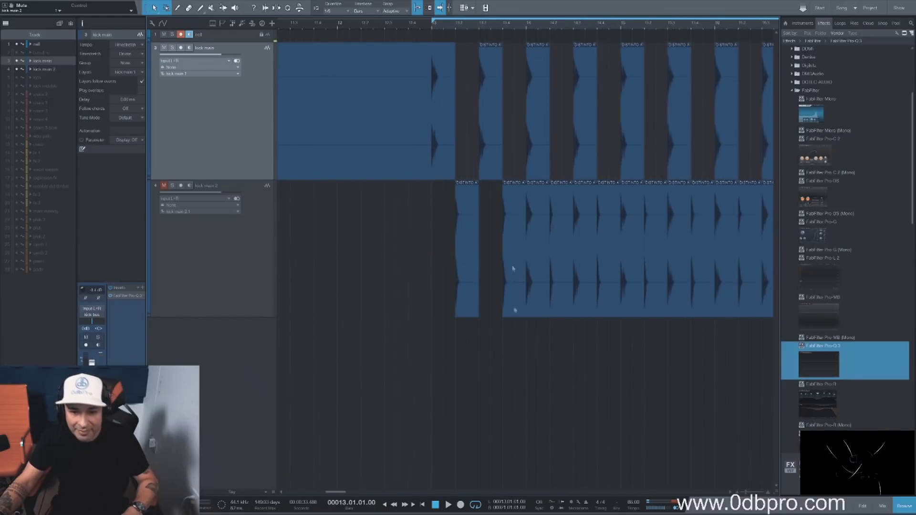
click(538, 272)
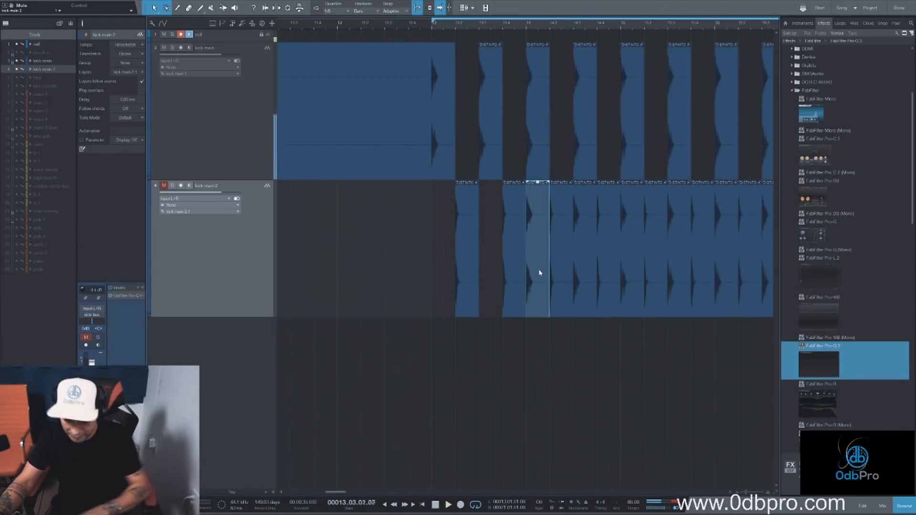
shift+click(583, 275)
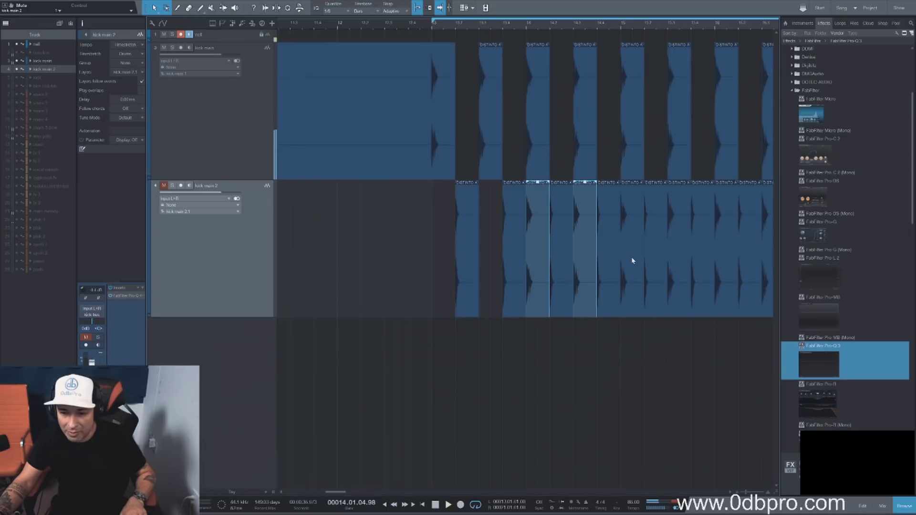
shift+click(632, 261)
shift+click(680, 253)
shift+click(723, 261)
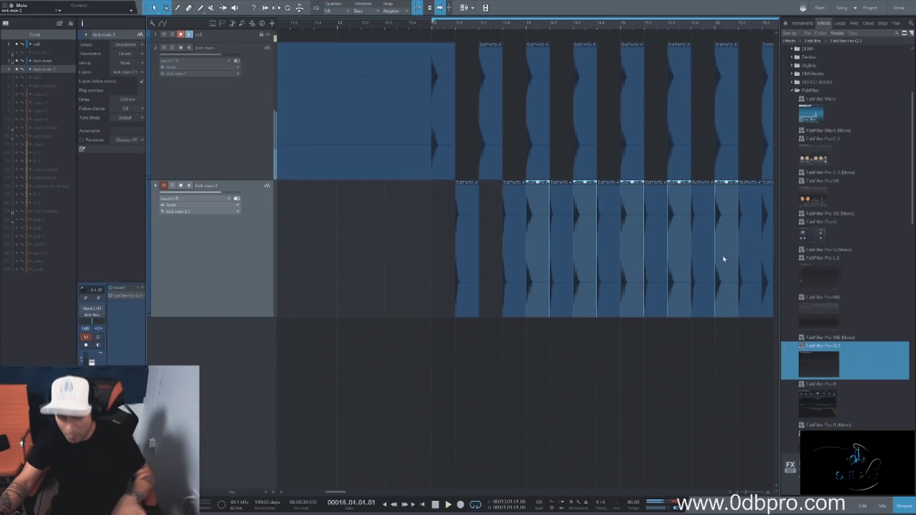
key(Delete)
key(space)
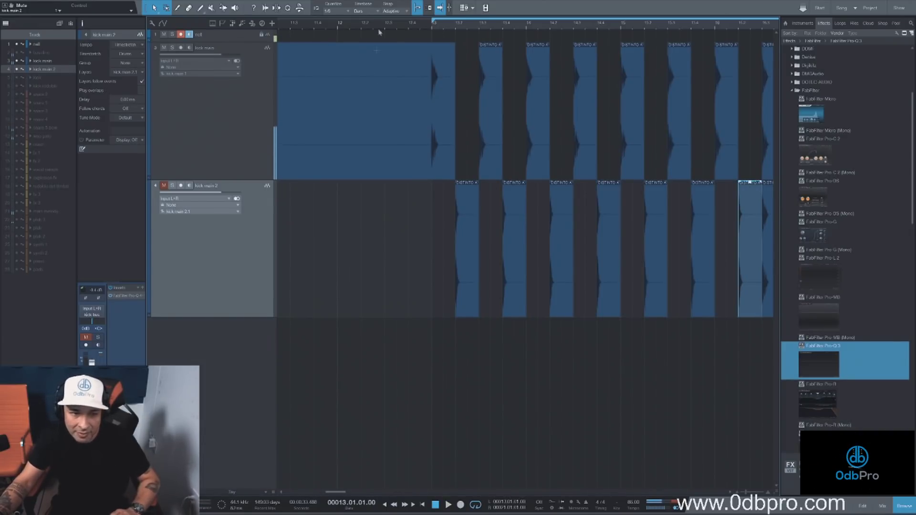
Step: Unmute kick main 2 and leave it unsoloed
click(172, 186)
click(164, 185)
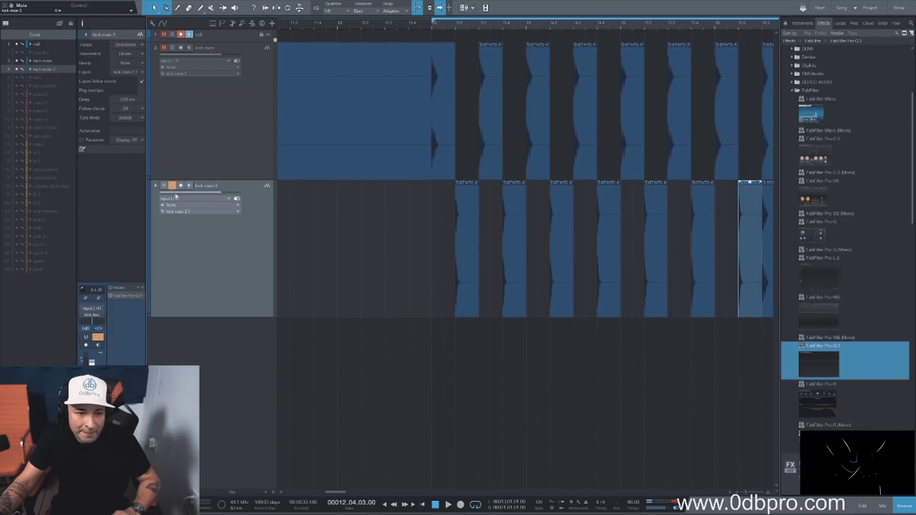
click(172, 186)
click(164, 185)
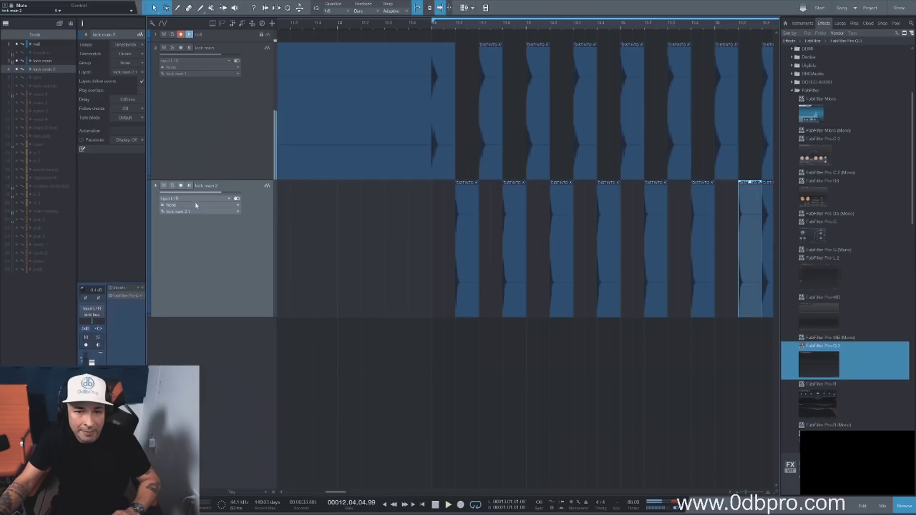
Step: Delete the kick main 2 hits at 16.3, 21, 21.3 and 22
drag(330, 493, 341, 493)
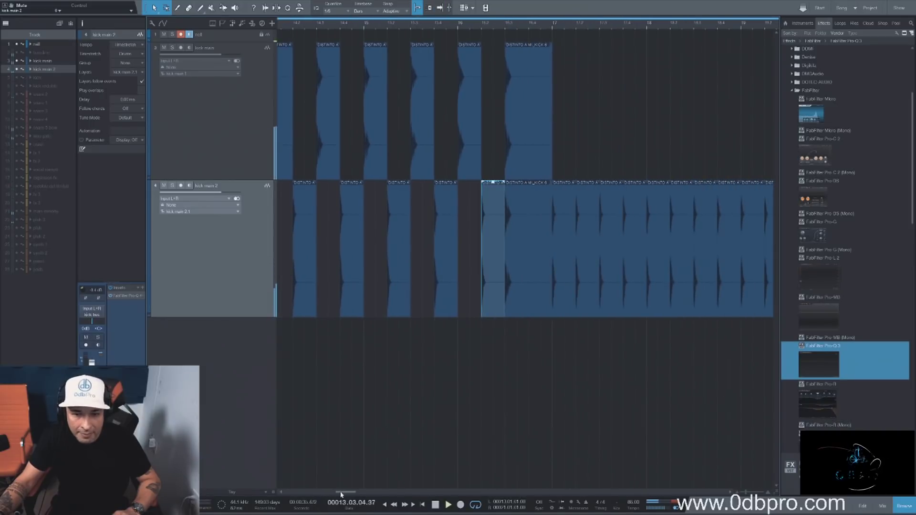
click(518, 284)
key(Delete)
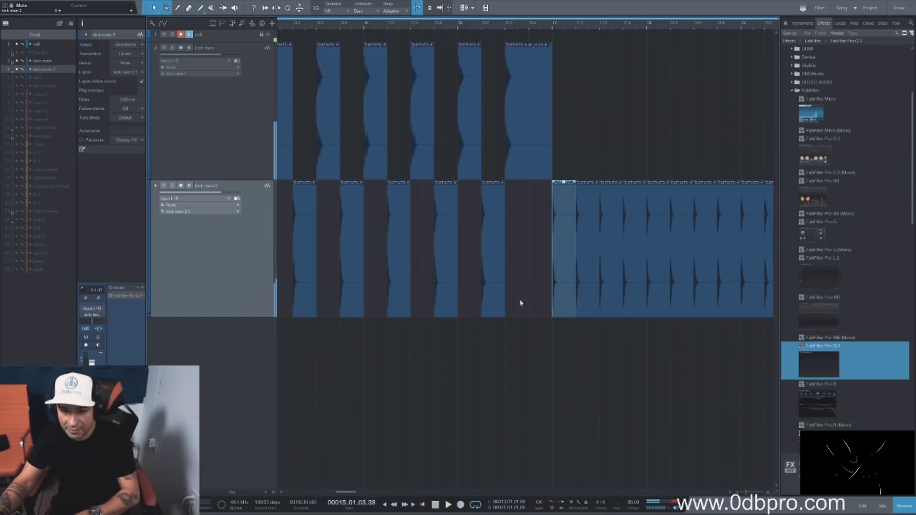
drag(348, 493, 372, 493)
click(380, 277)
key(Delete)
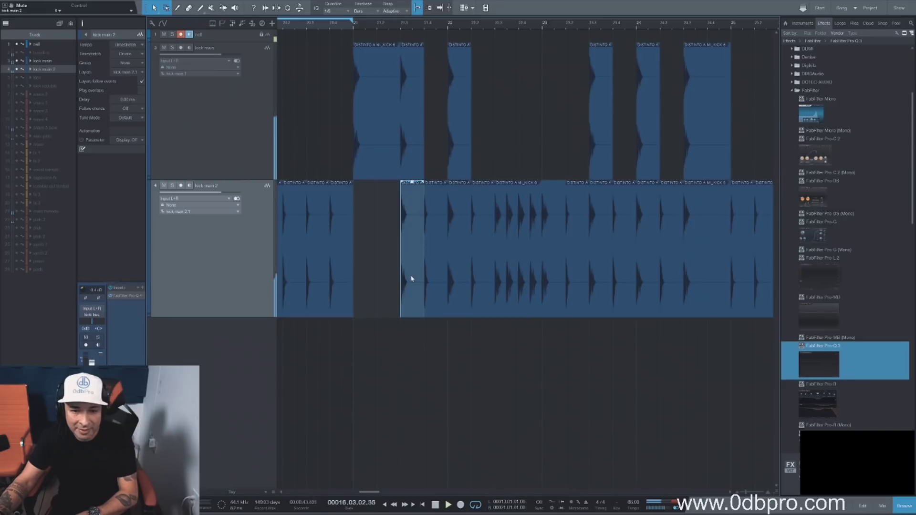
key(Delete)
click(458, 265)
key(Delete)
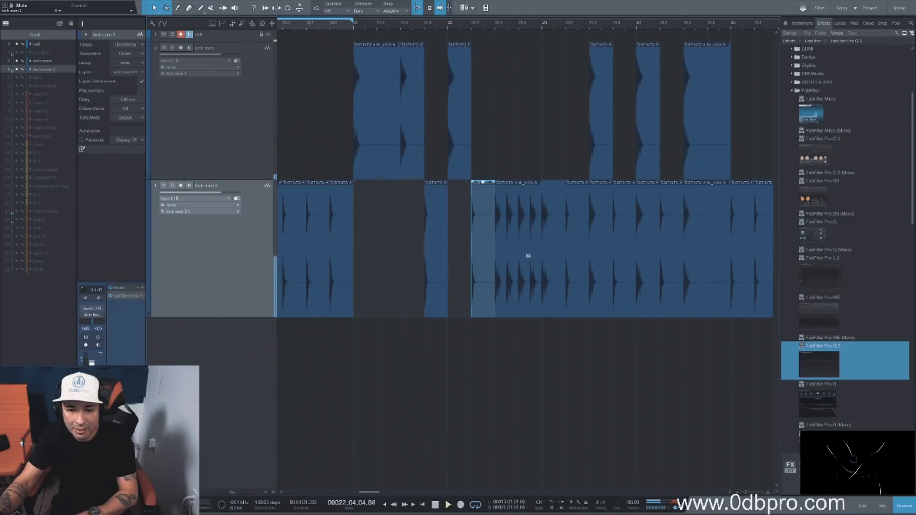
Step: Move the fast roll starting at 22.3 from kick main 2 up to kick main, keeping its timing
click(473, 29)
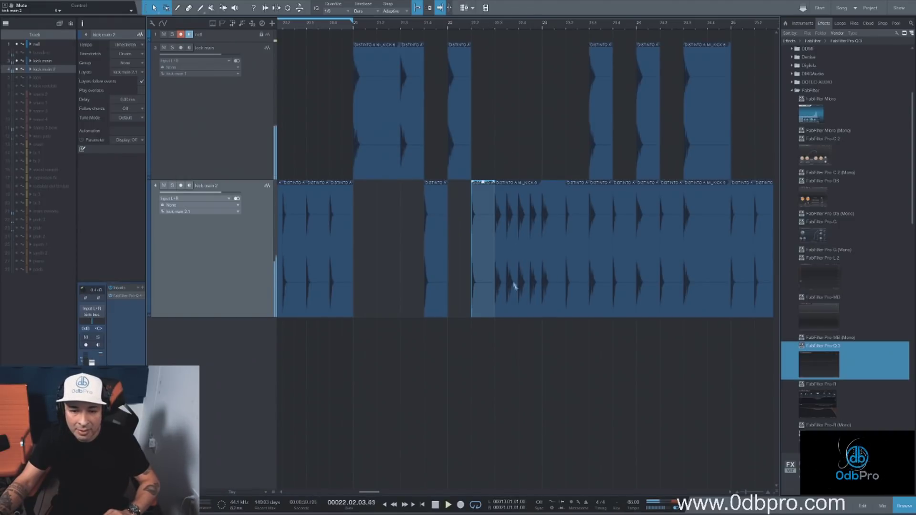
click(530, 276)
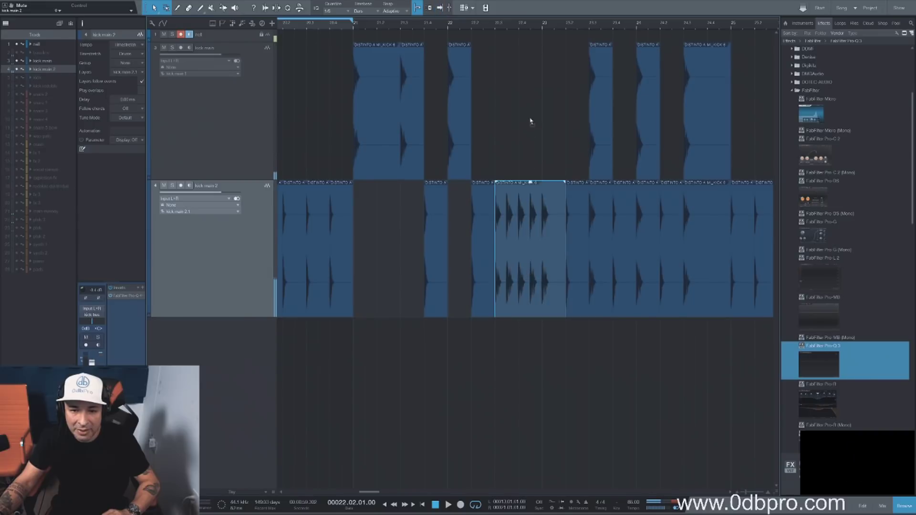
drag(531, 121, 534, 159)
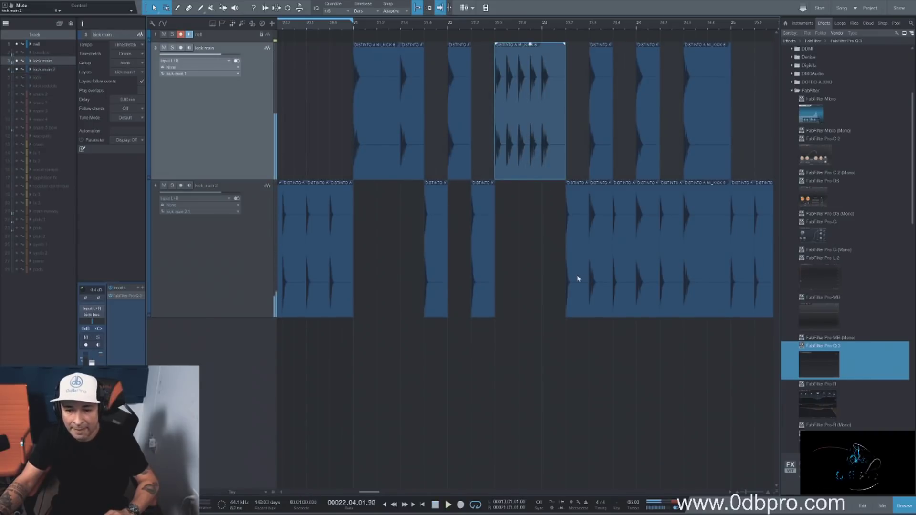
Step: Delete the kick main 2 hits at 23.3, 24 and 24.3
click(596, 239)
drag(601, 260, 647, 275)
key(Delete)
click(696, 276)
key(Delete)
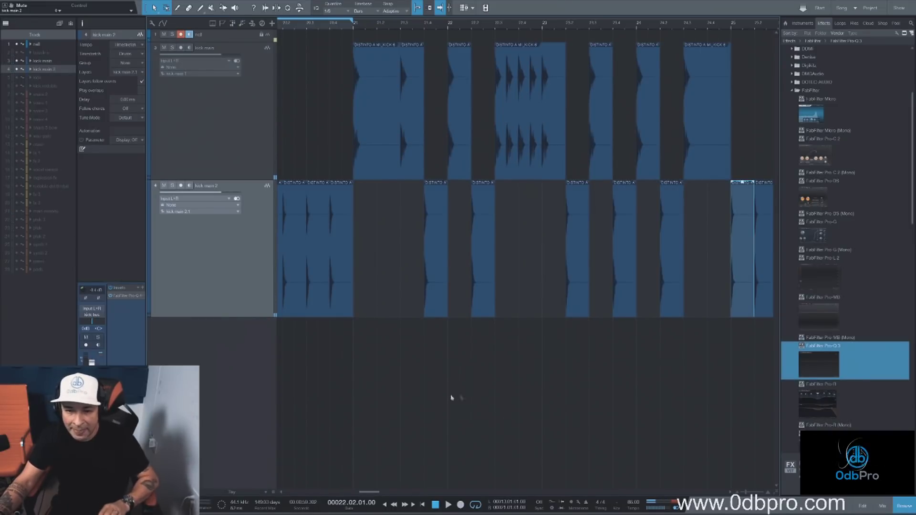
Step: Thin kick main 2 from bar 33 through bar 36 by deleting its hits on beats 1 and 3 of each bar
drag(370, 492, 385, 493)
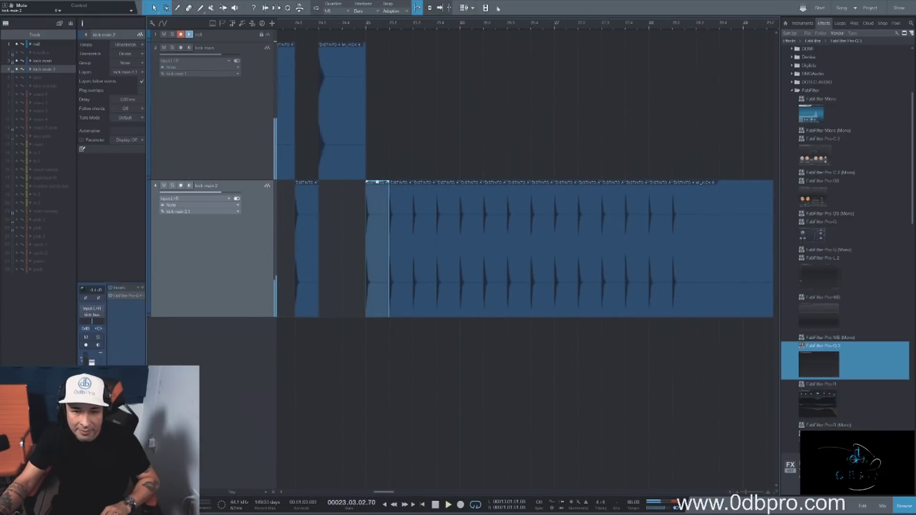
click(485, 29)
drag(381, 488, 413, 487)
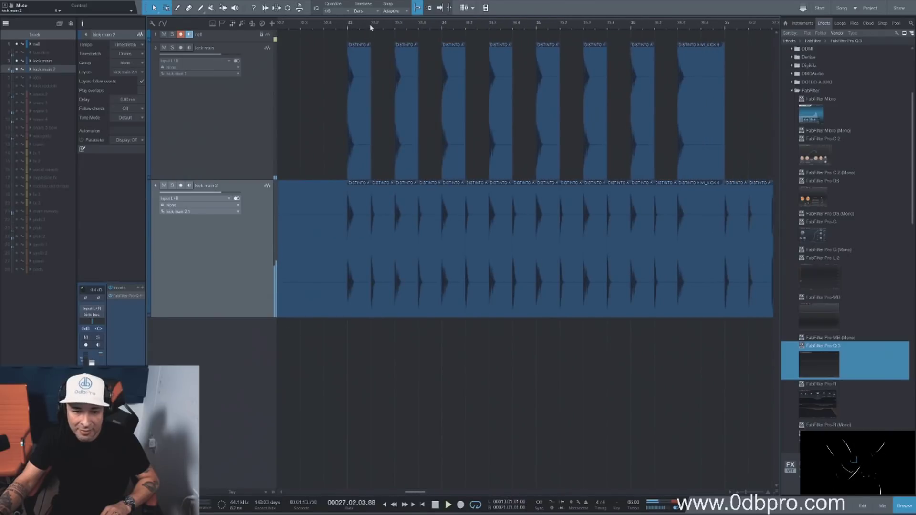
click(352, 280)
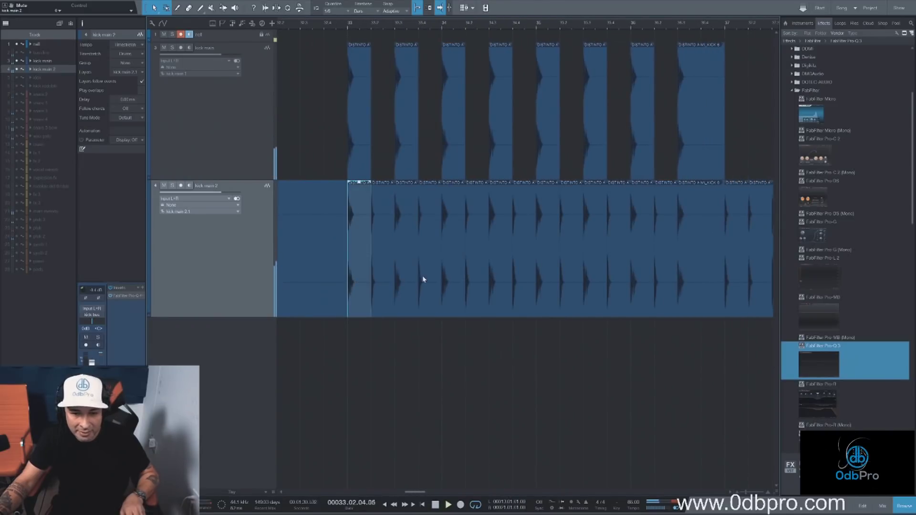
shift+click(407, 279)
shift+click(451, 276)
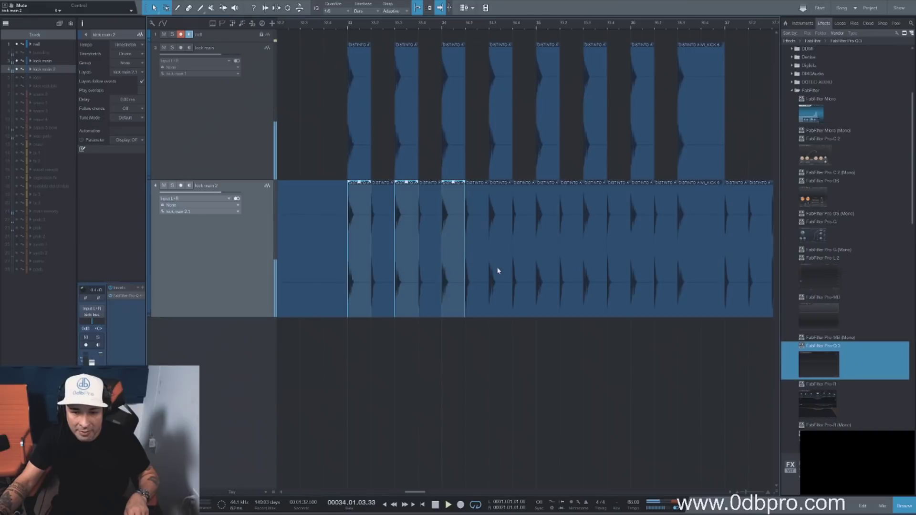
shift+click(497, 271)
shift+click(546, 262)
shift+click(593, 258)
shift+click(639, 254)
shift+click(691, 266)
key(Delete)
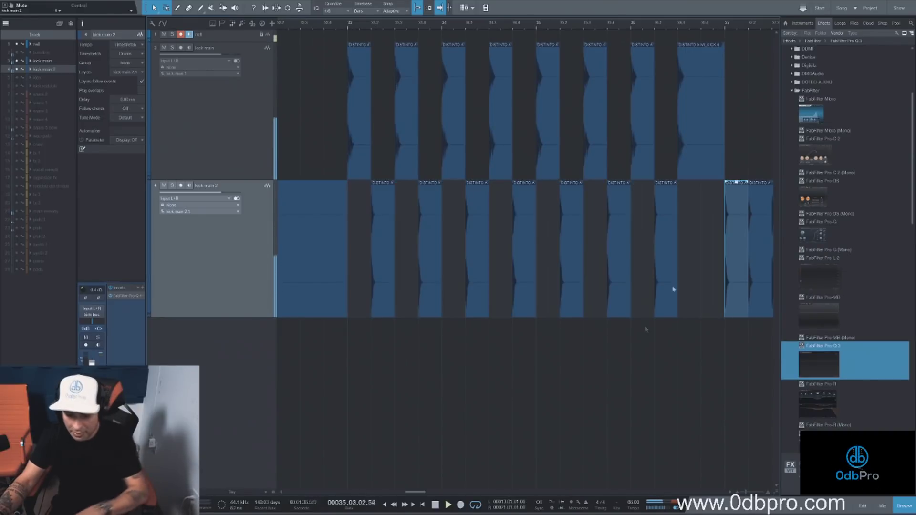
Step: Delete the kick main 2 hits on beats 1 and 3 of bars 57 to 60, including the long tail from 60.3
drag(417, 492, 502, 495)
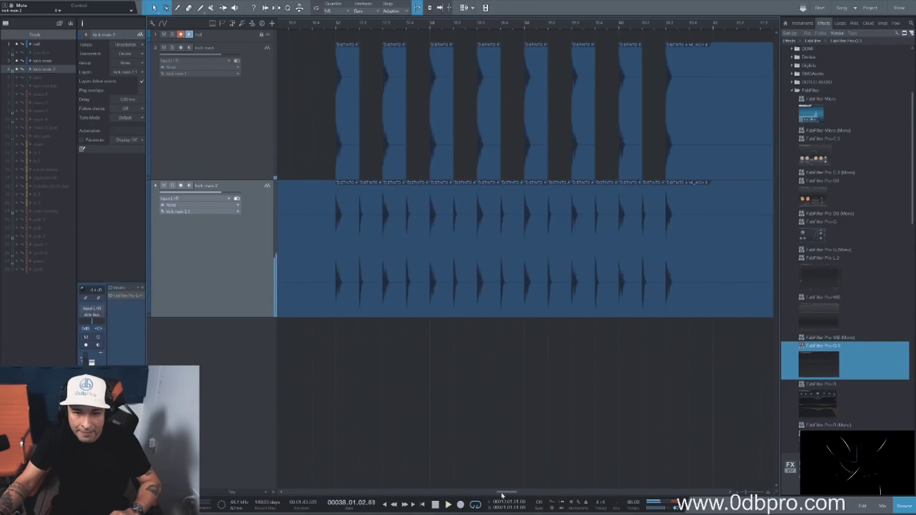
click(342, 285)
key(Delete)
click(394, 292)
click(397, 288)
click(442, 277)
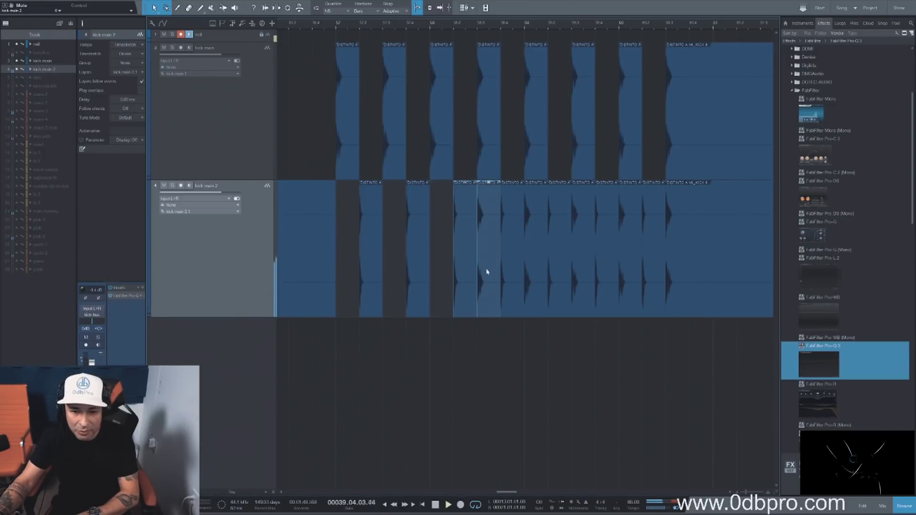
click(509, 296)
click(558, 281)
click(583, 259)
click(630, 263)
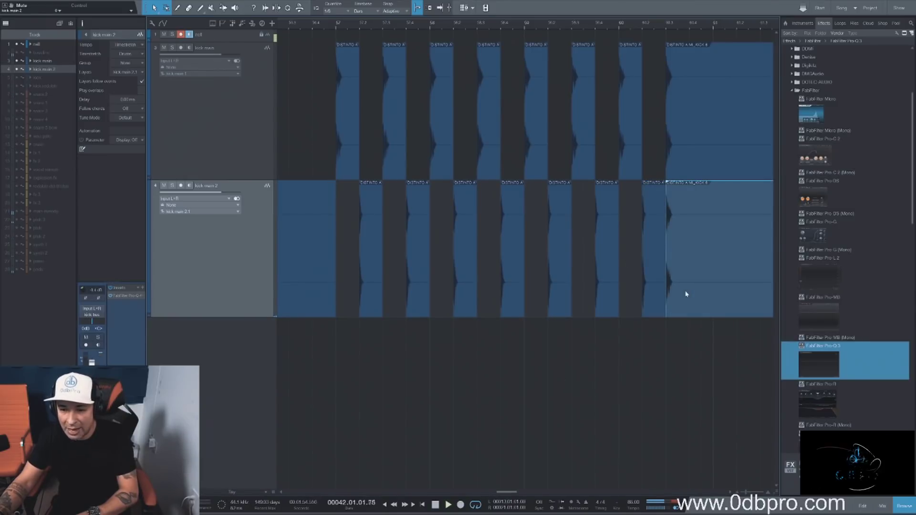
key(Delete)
Step: Play from bar 65 and delete the kick main 2 hits at 65, 65.3 and 66
key(w)
key(w)
key(w)
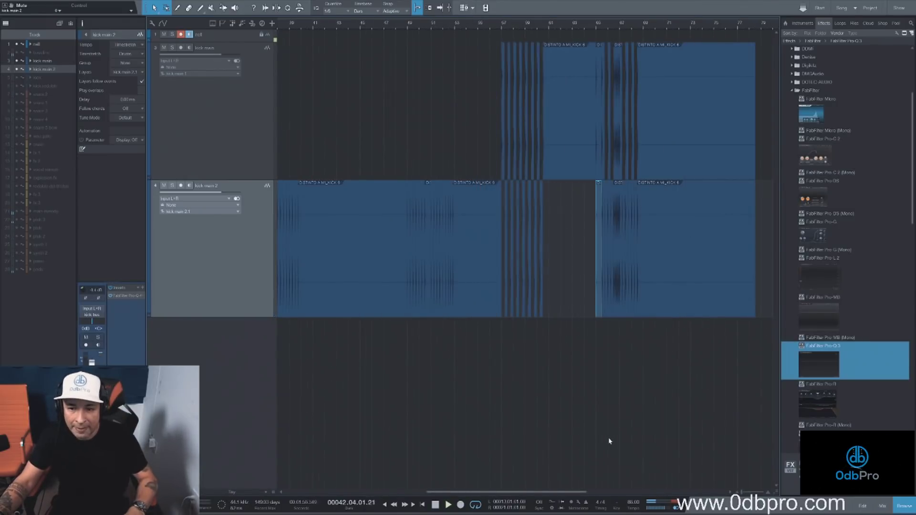
click(595, 28)
key(e)
key(e)
key(e)
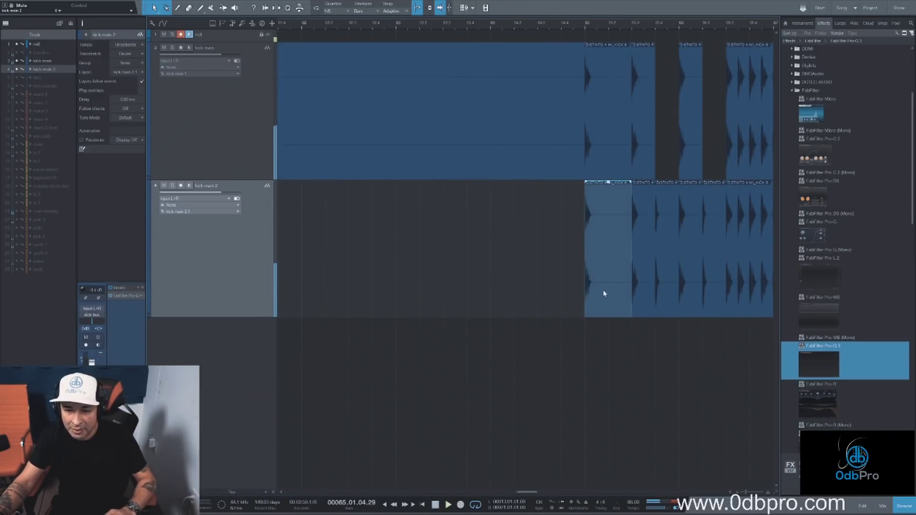
key(Delete)
key(Delete)
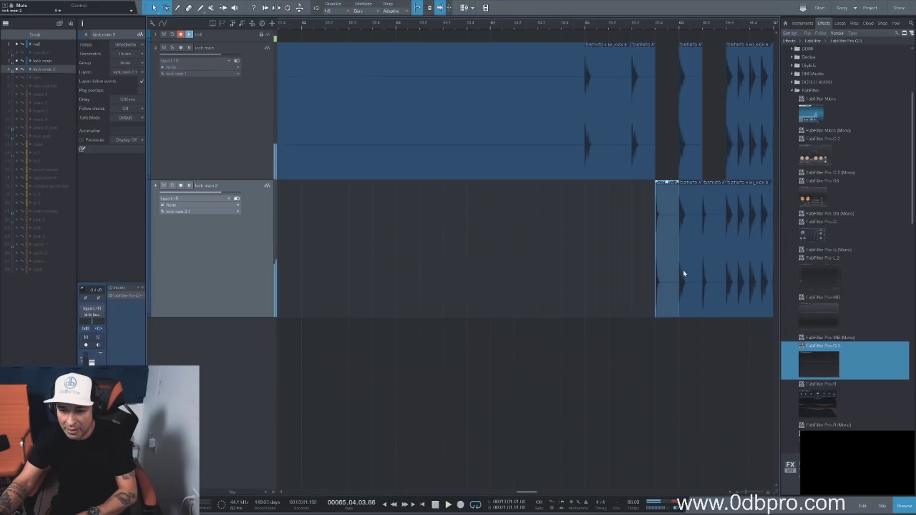
click(683, 271)
key(Delete)
Step: Delete the fast roll at 66.3 and the hits at 67.3, 68 and 68.3 from kick main 2
drag(522, 493, 535, 494)
click(445, 283)
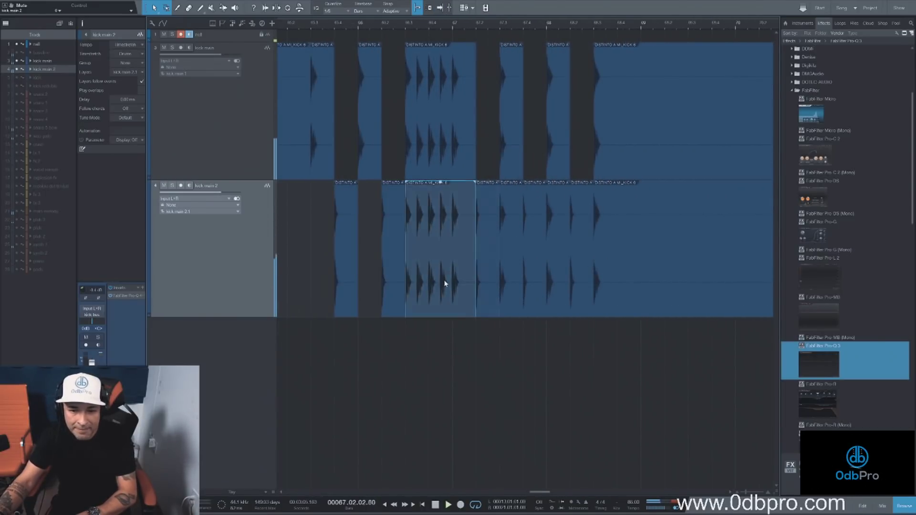
key(Delete)
click(516, 277)
key(Delete)
click(565, 276)
key(Delete)
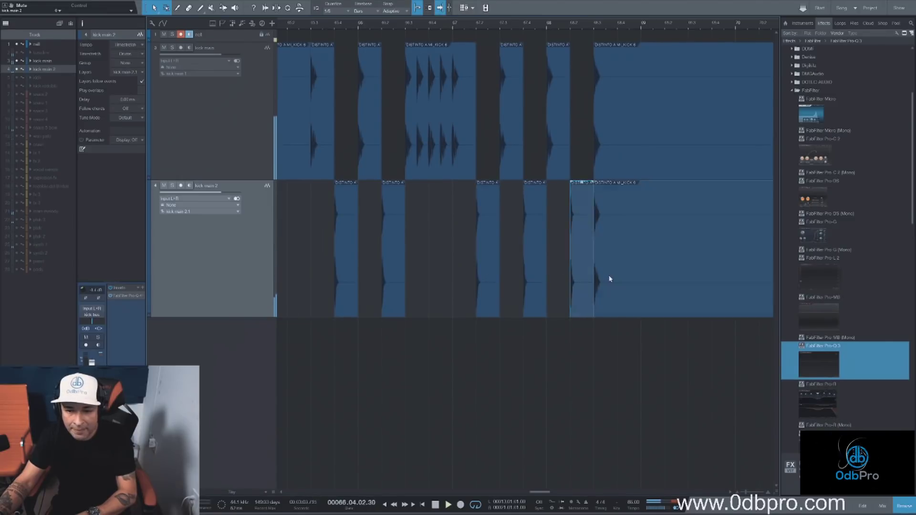
click(612, 282)
key(Delete)
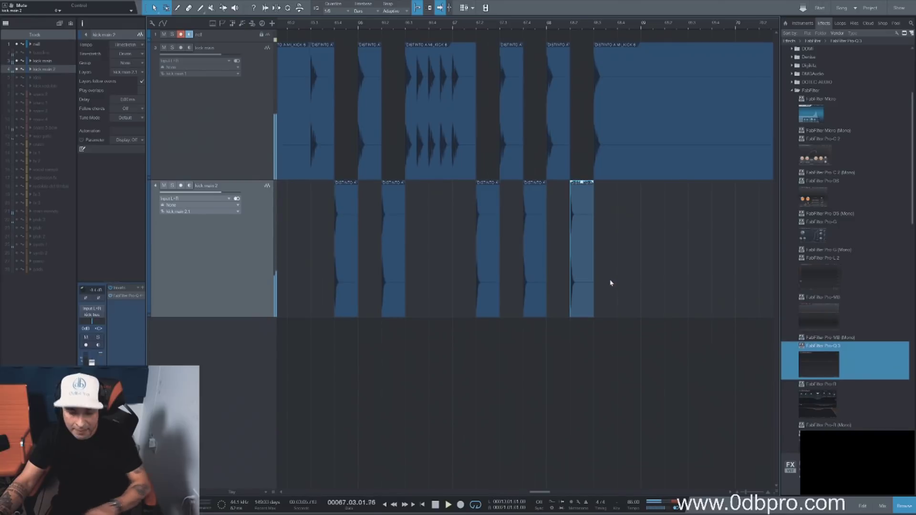
Step: Bounce all events on kick main and kick main 2 into one continuous event per track, and play from bar 15
key(w)
key(w)
key(w)
key(w)
key(w)
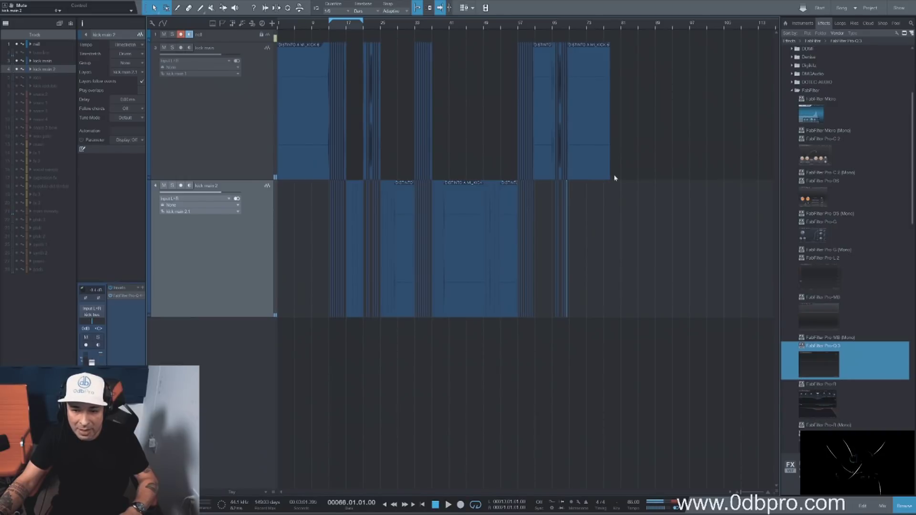
key(ctrl+a)
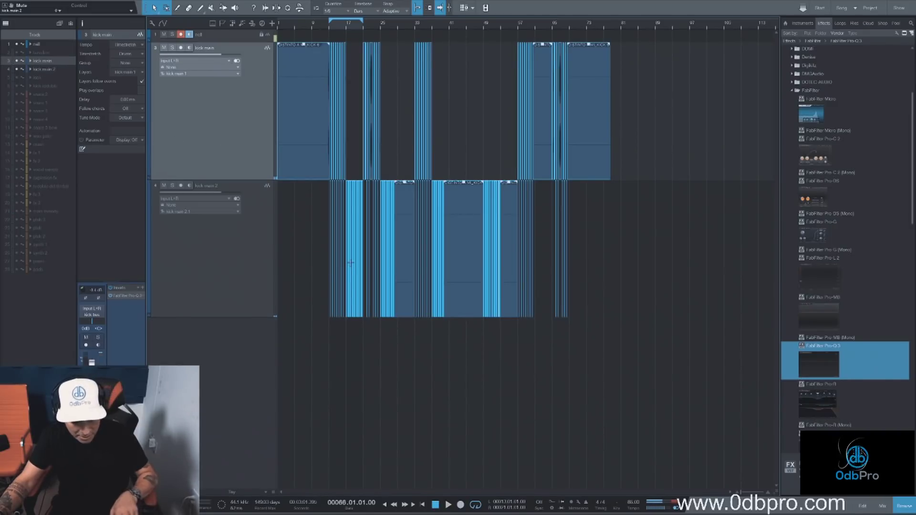
key(ctrl+b)
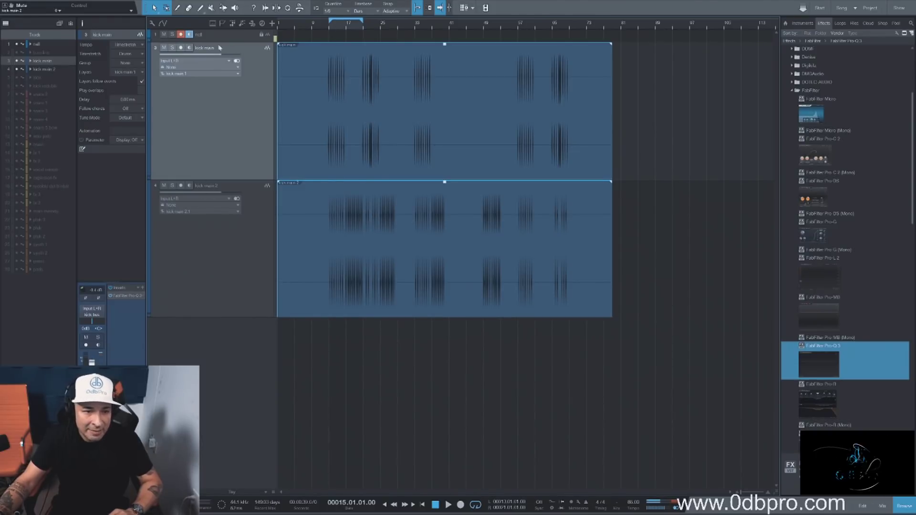
key(space)
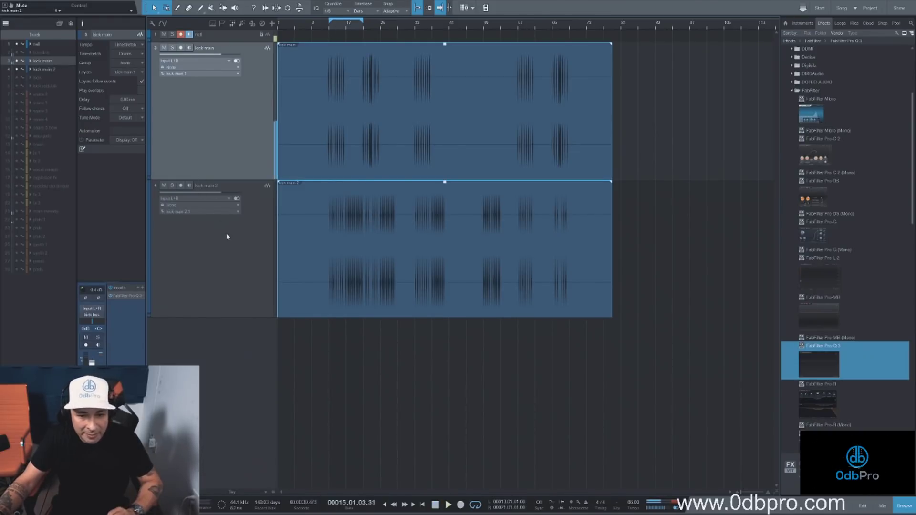
Step: Switch kick main and kick main 2 to mono, bounce both events again, and slightly lower the volume of both bounced events
key(space)
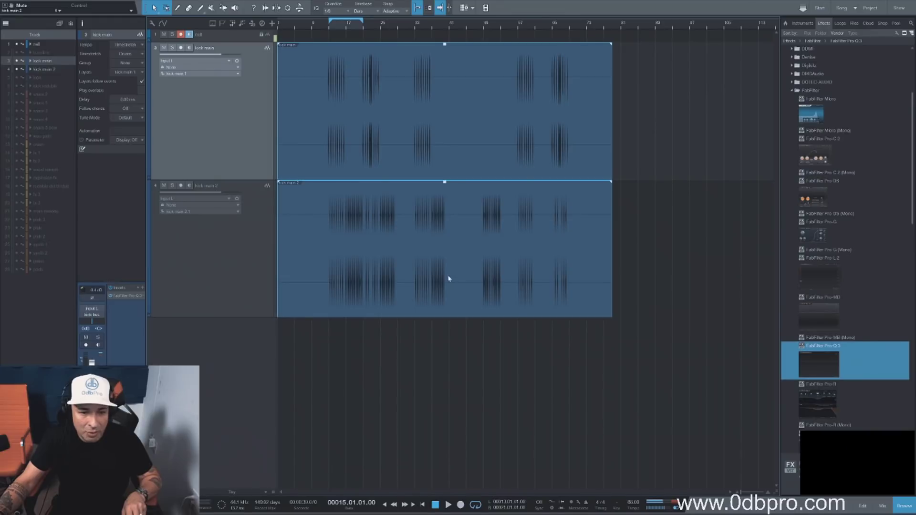
key(ctrl+b)
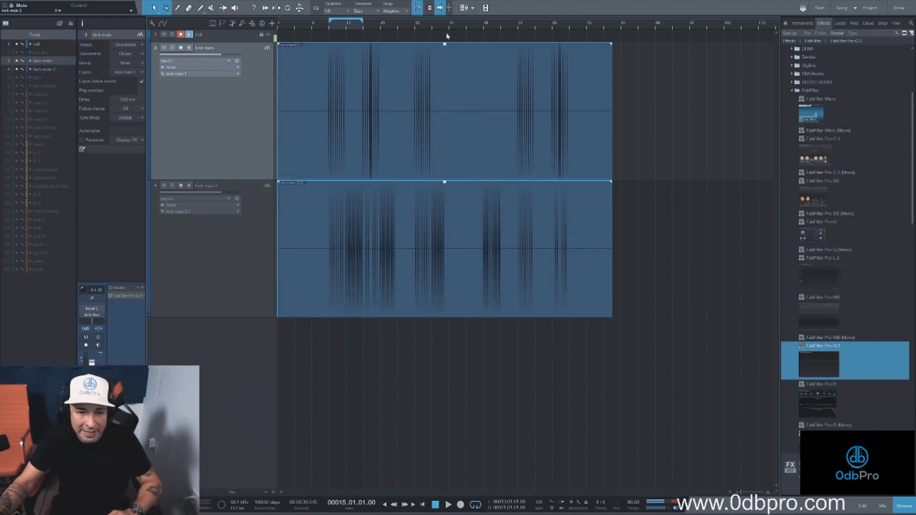
drag(446, 48, 445, 51)
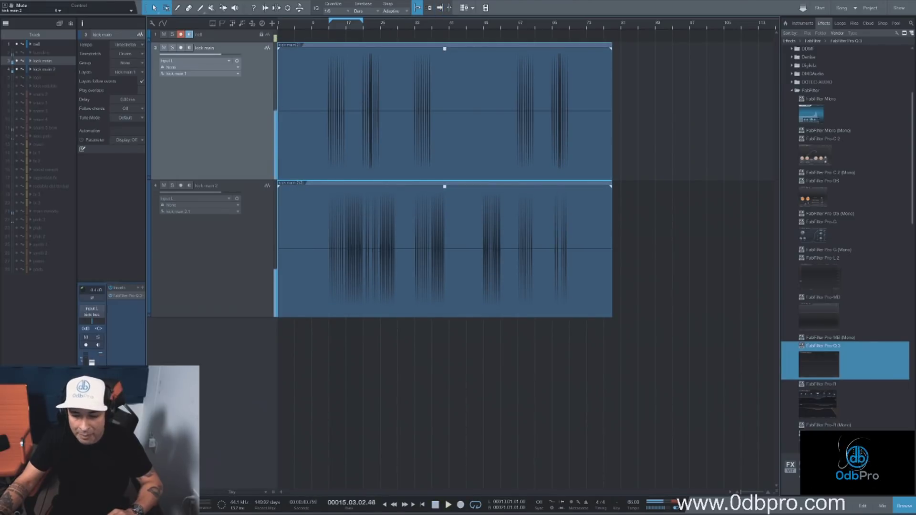
key(F3)
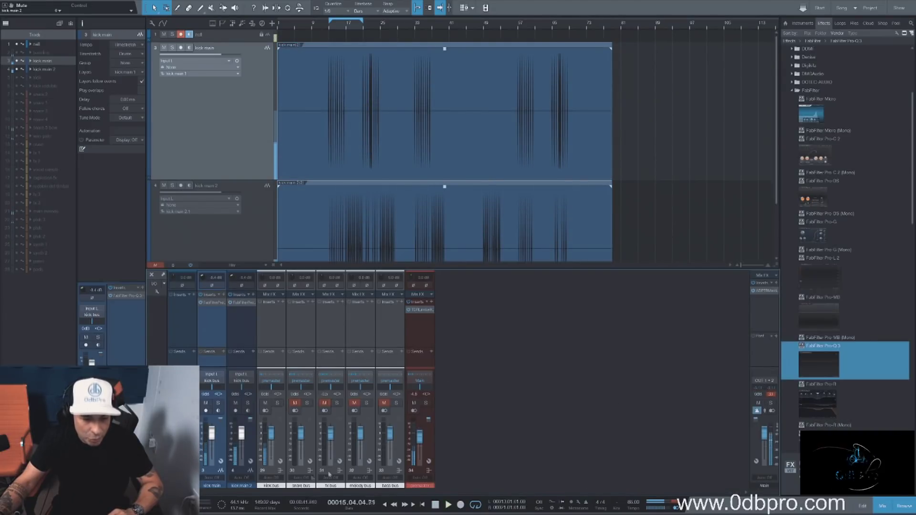
click(883, 507)
click(451, 399)
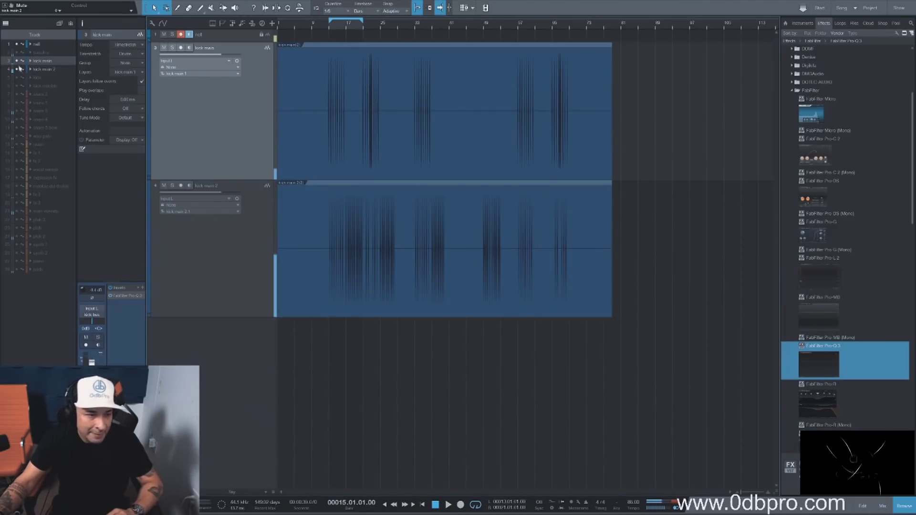
Step: Show all hidden tracks, shrink the track heights to fit the full arrangement, and unmute the buses for playback from bar 15
drag(15, 51, 9, 299)
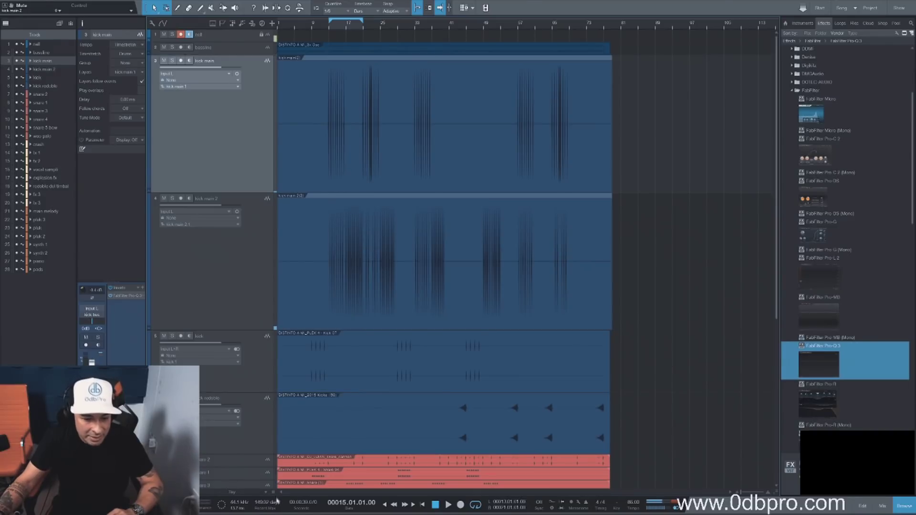
drag(273, 492, 275, 478)
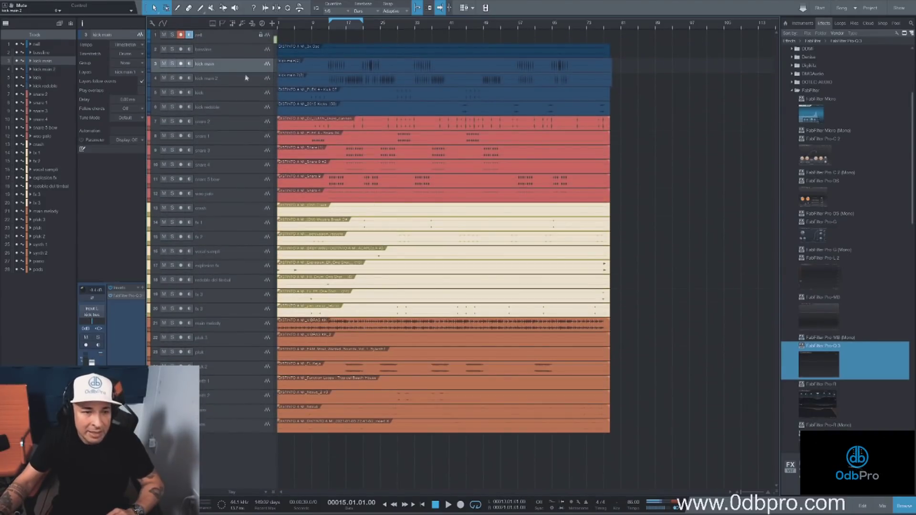
key(space)
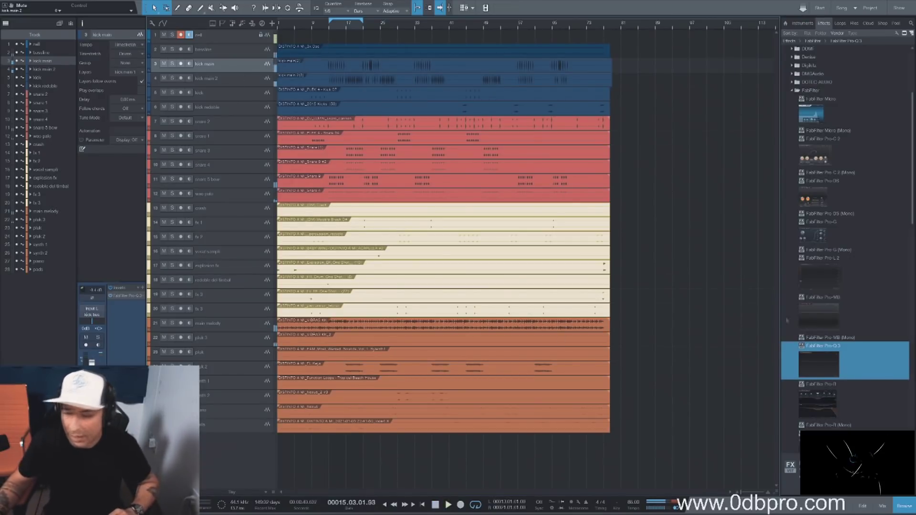
click(883, 510)
drag(463, 493, 719, 513)
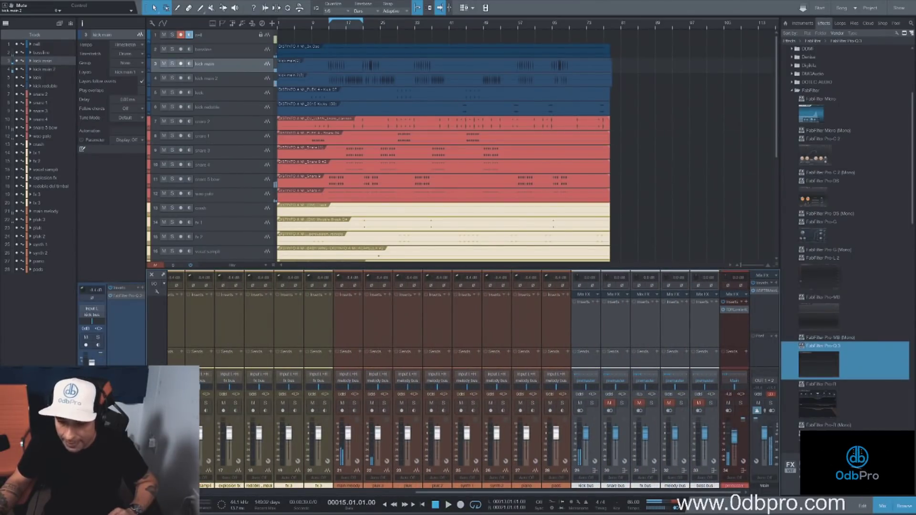
click(884, 506)
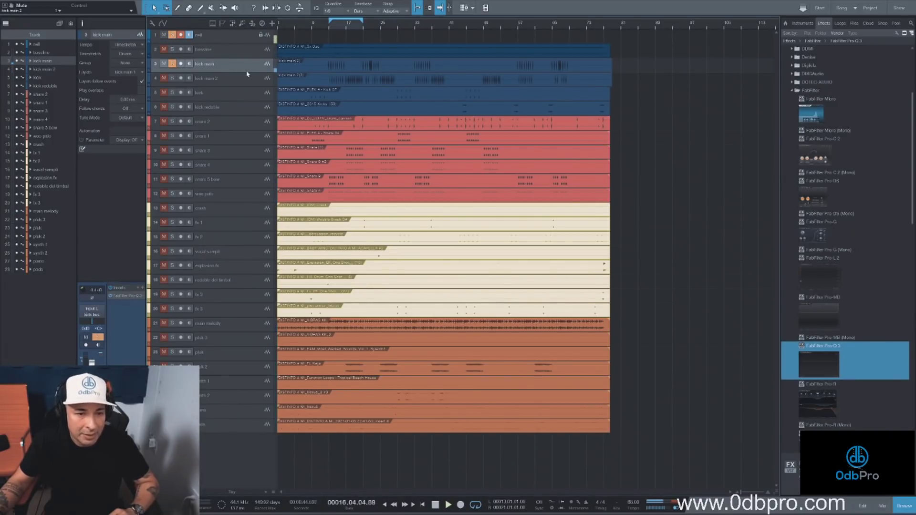
Step: Solo kick main, play a shorter loop from bar 13, and set its Pro-Q 3 low cut to about 30.8 Hz
double_click(122, 297)
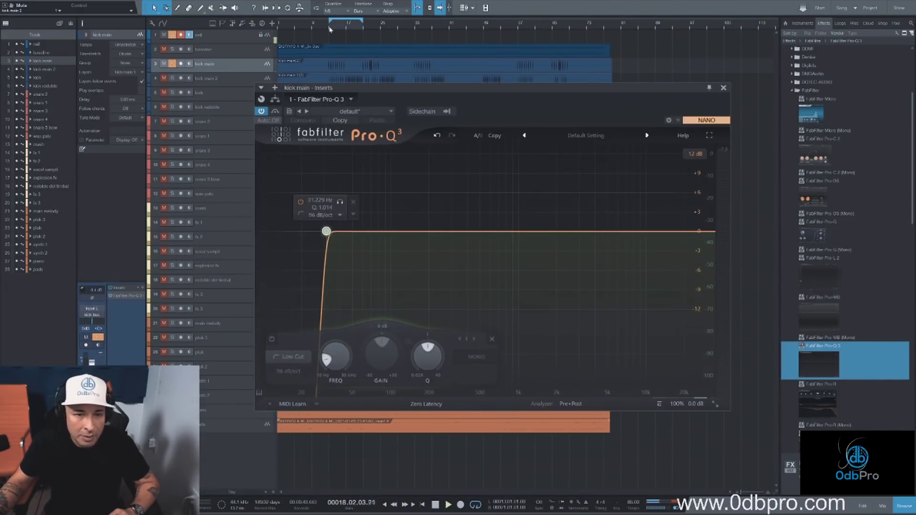
key(space)
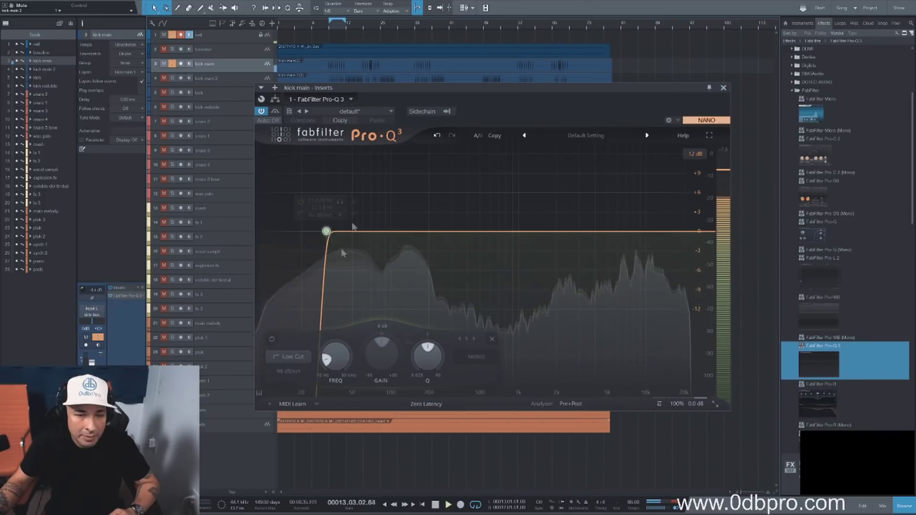
mouse_move(326, 231)
mouse_move(342, 203)
mouse_down()
mouse_move(403, 204)
mouse_move(340, 201)
mouse_up()
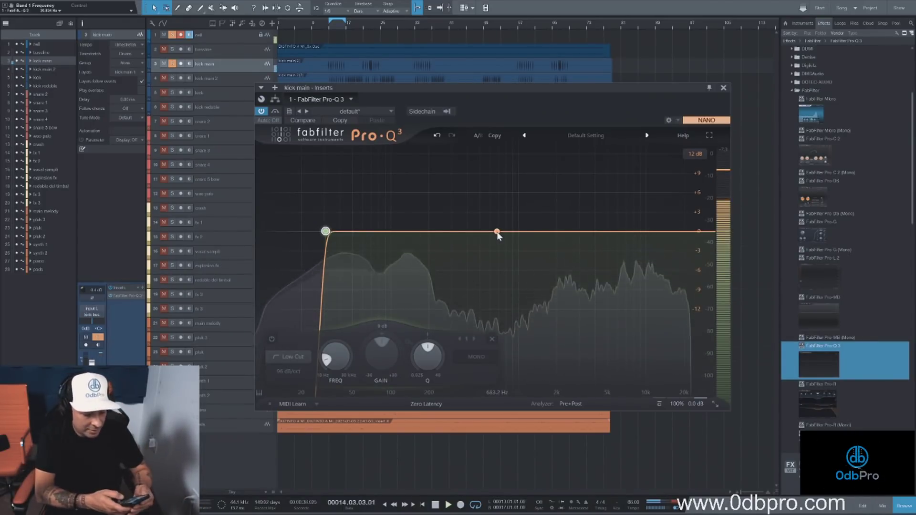
Step: Add two bell boosts to the kick main EQ: about +2.8 dB just above 500 Hz and +1.14 dB at 69.171 Hz
drag(498, 233, 507, 157)
drag(492, 218, 493, 216)
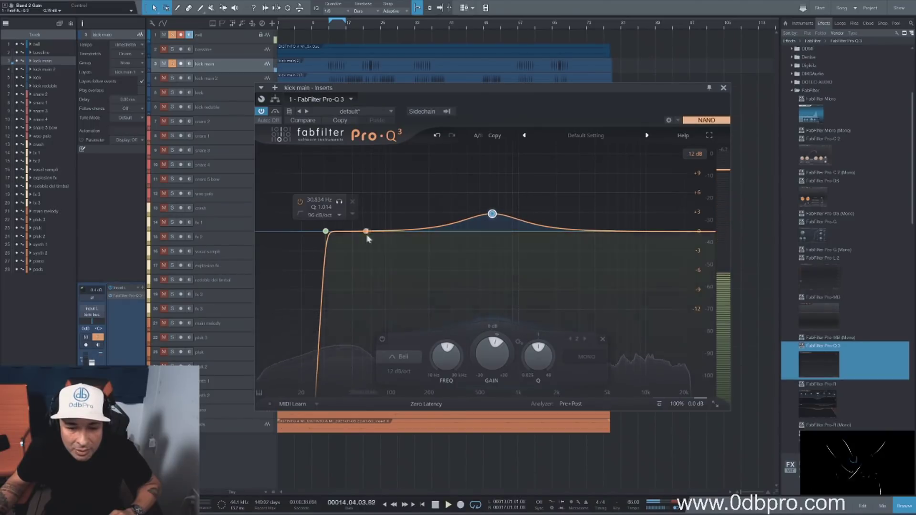
drag(371, 229, 371, 225)
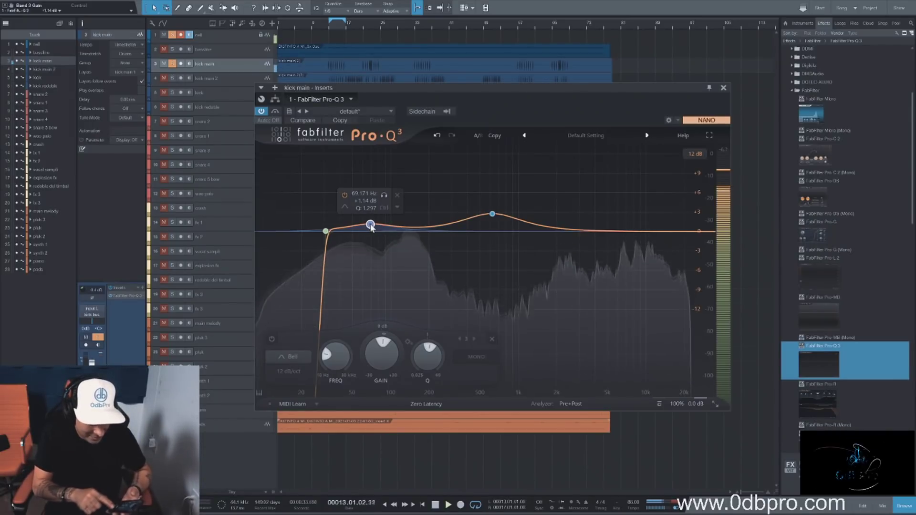
key(space)
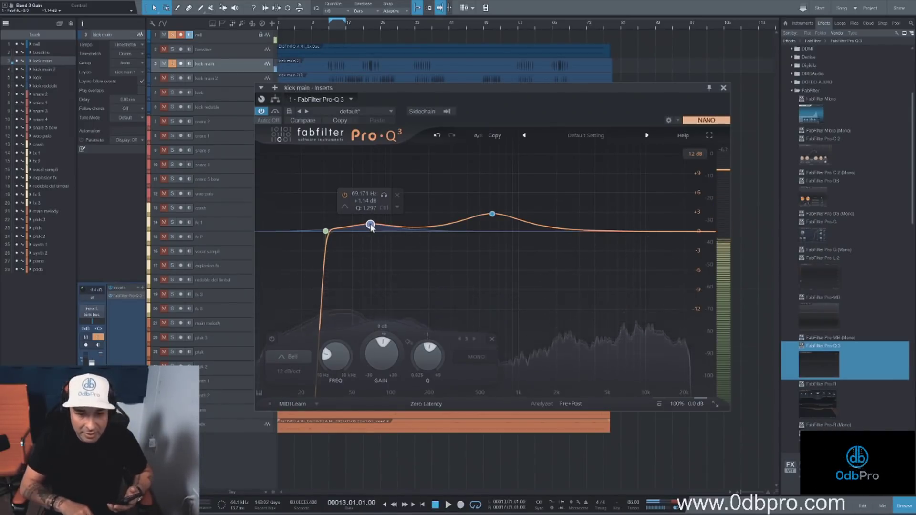
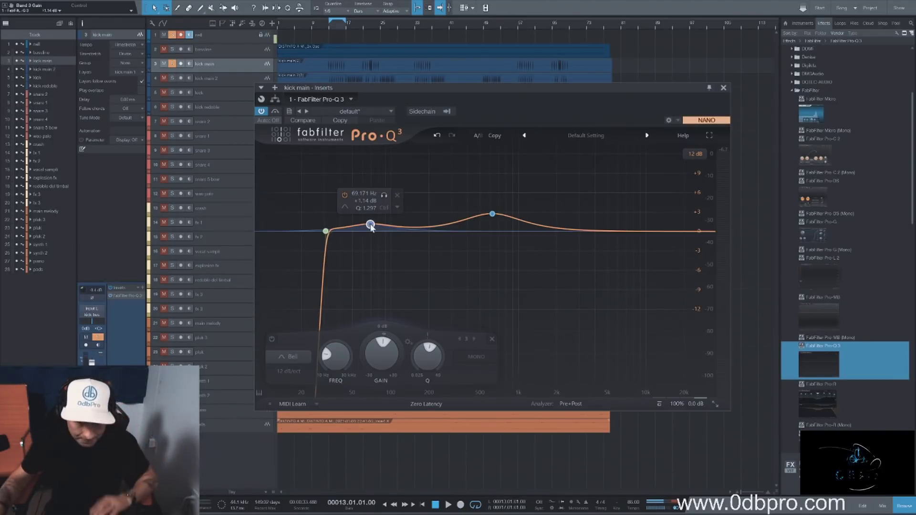
Step: During playback, lower the low cut in kick main 2's Pro-Q 3 to just above 30 Hz
key(space)
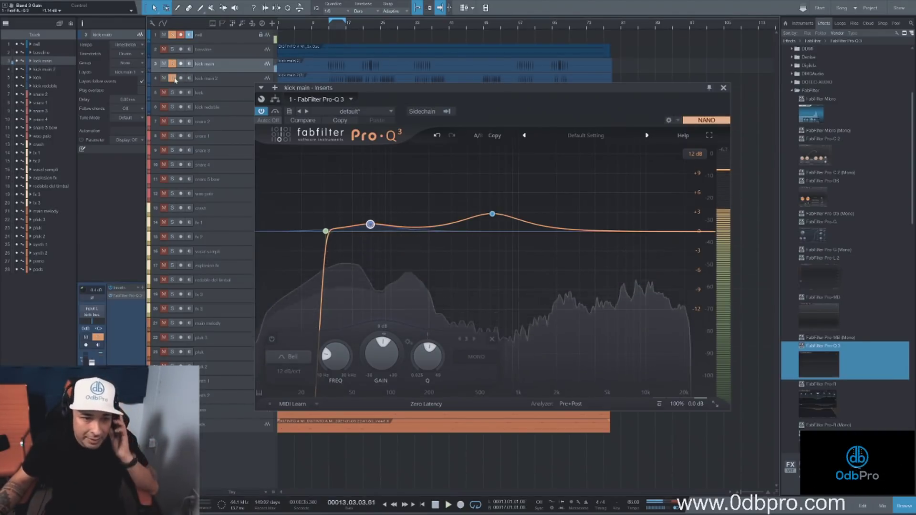
click(230, 82)
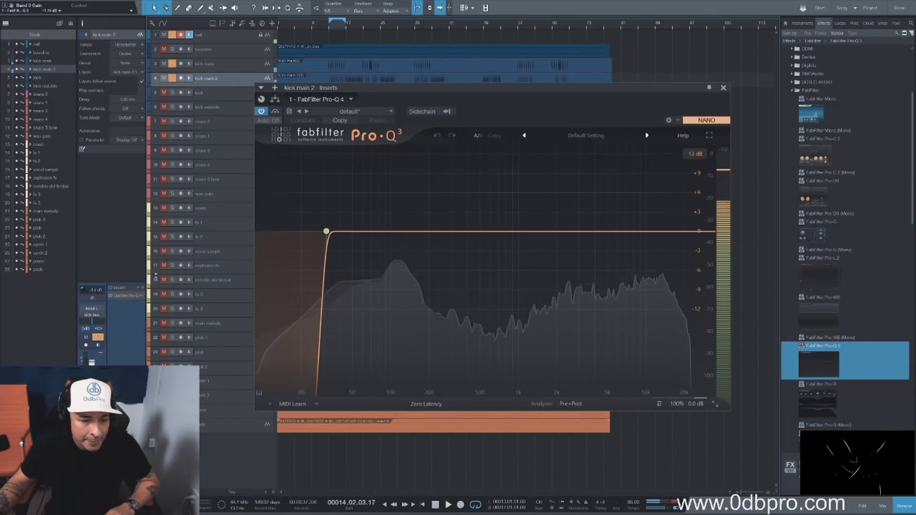
click(124, 296)
click(124, 297)
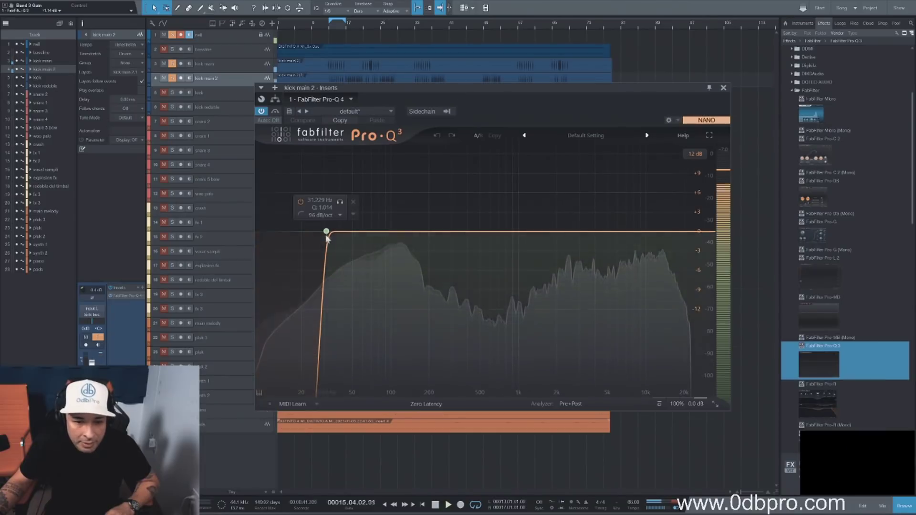
click(326, 231)
drag(326, 231, 325, 231)
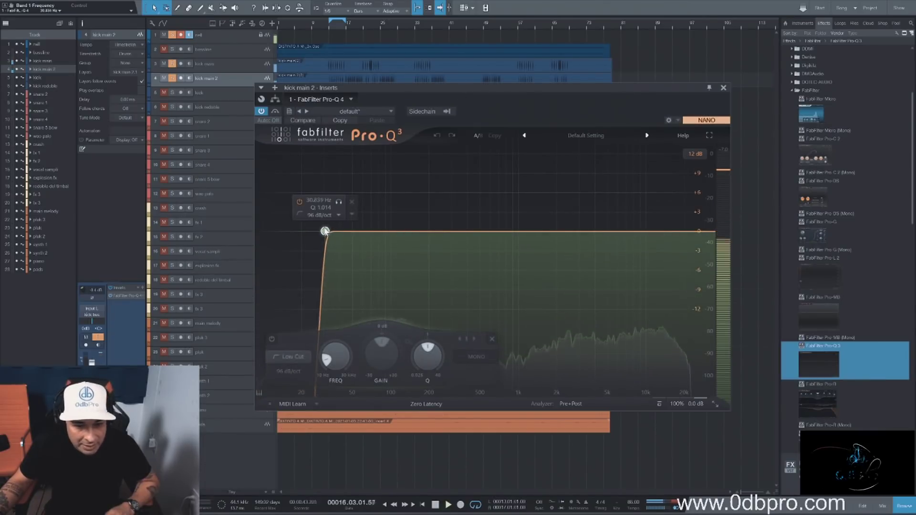
key(space)
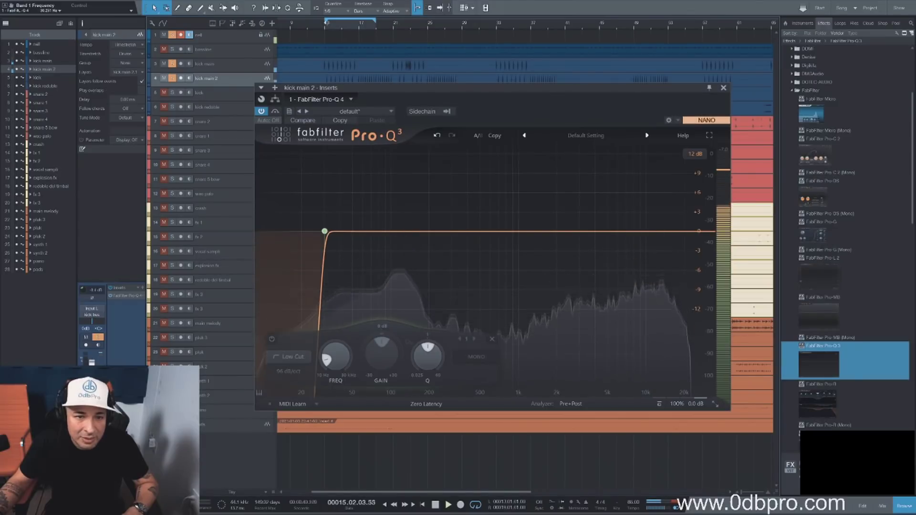
Step: Add a wide bell boost of about +2.3 dB at 95.683 Hz and a gentle high-shelf boost above 5 kHz to the kick main 2 EQ
double_click(395, 231)
drag(395, 231, 389, 211)
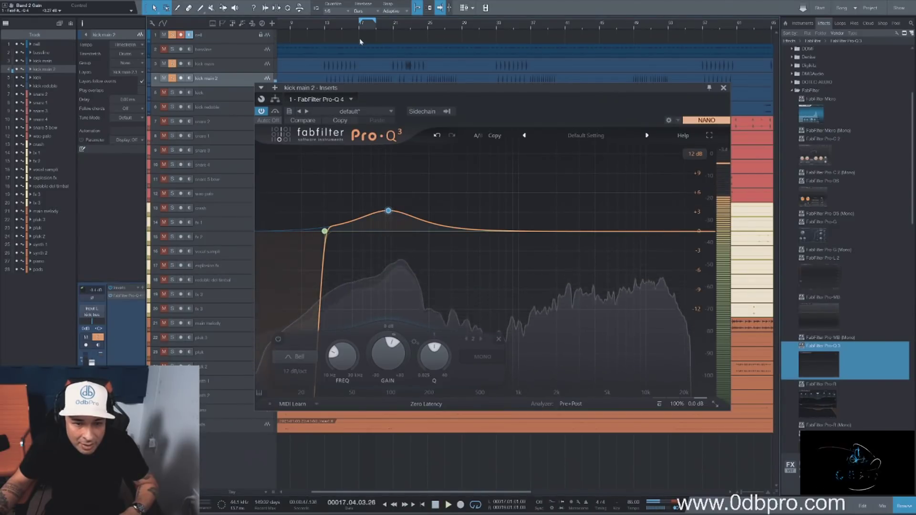
mouse_move(388, 211)
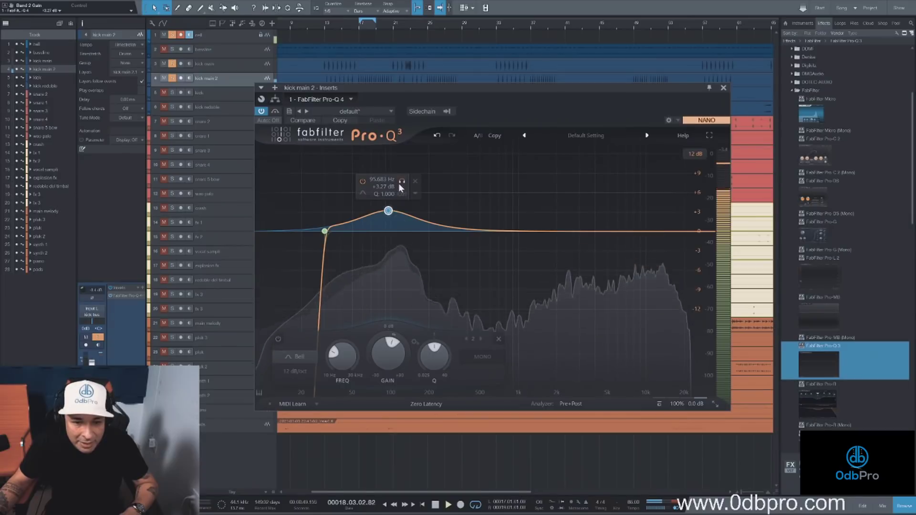
drag(387, 211, 388, 208)
drag(428, 346, 426, 368)
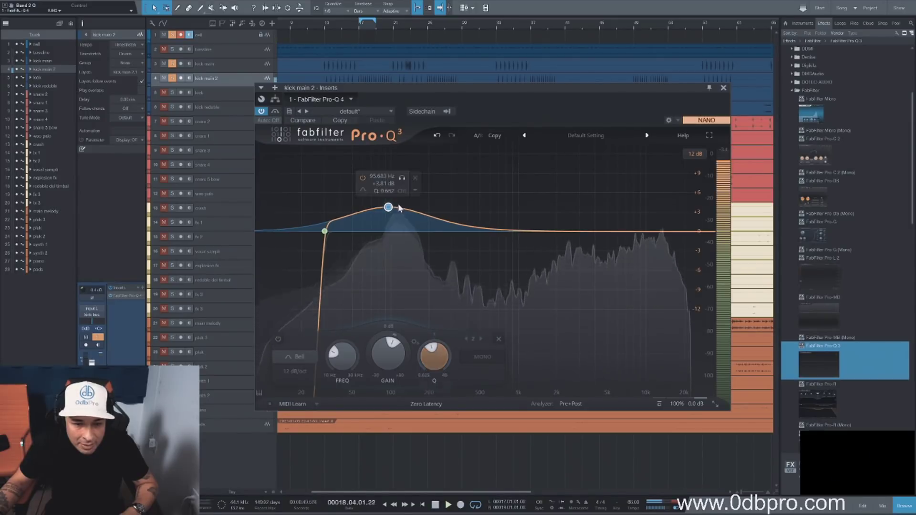
drag(389, 208, 389, 217)
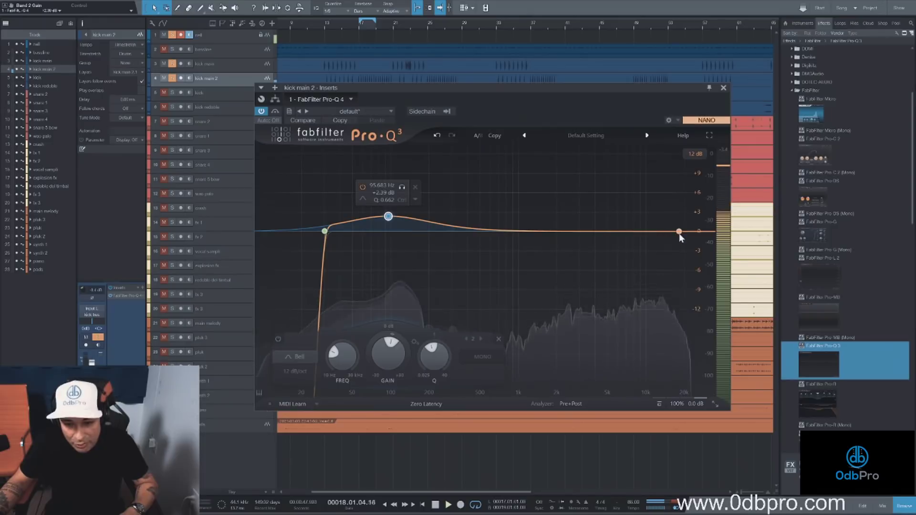
drag(680, 234, 622, 221)
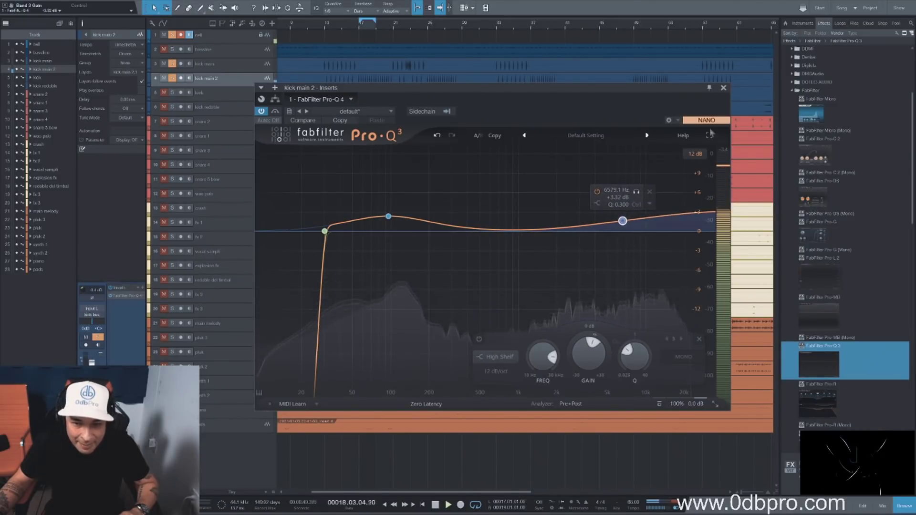
click(723, 89)
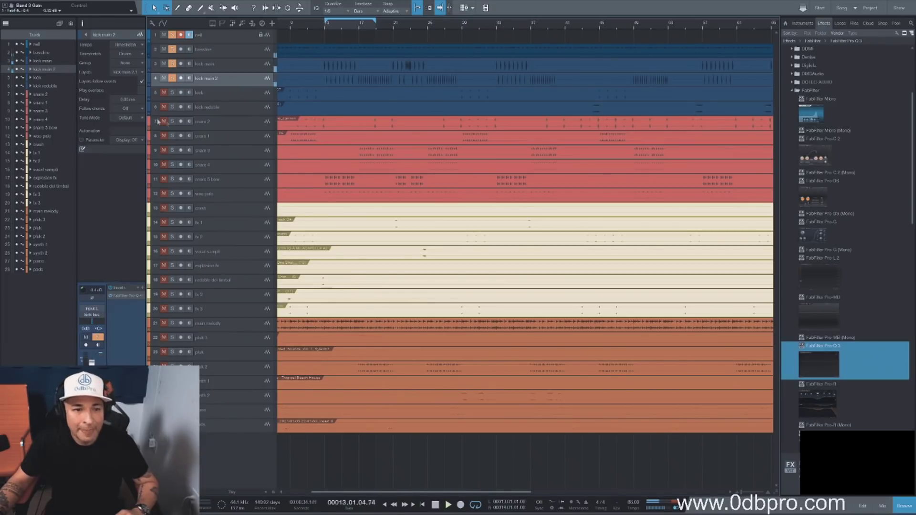
Step: Switch the bassline track to mono, enlarge its height, and bounce its event
click(233, 53)
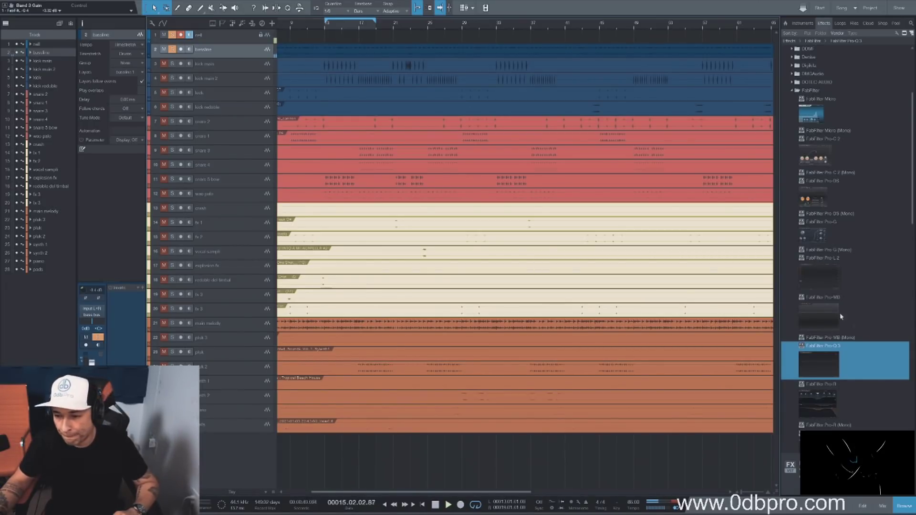
scroll(841, 317, down, 4)
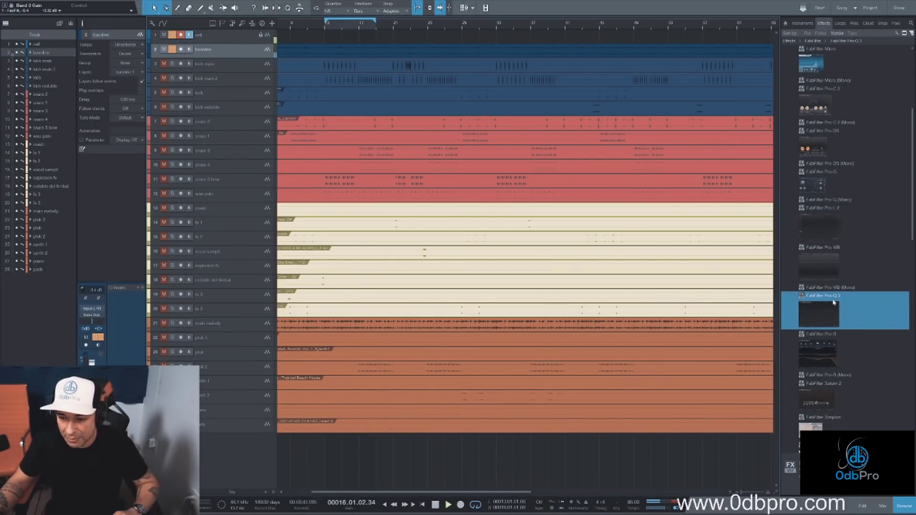
drag(816, 323, 792, 303)
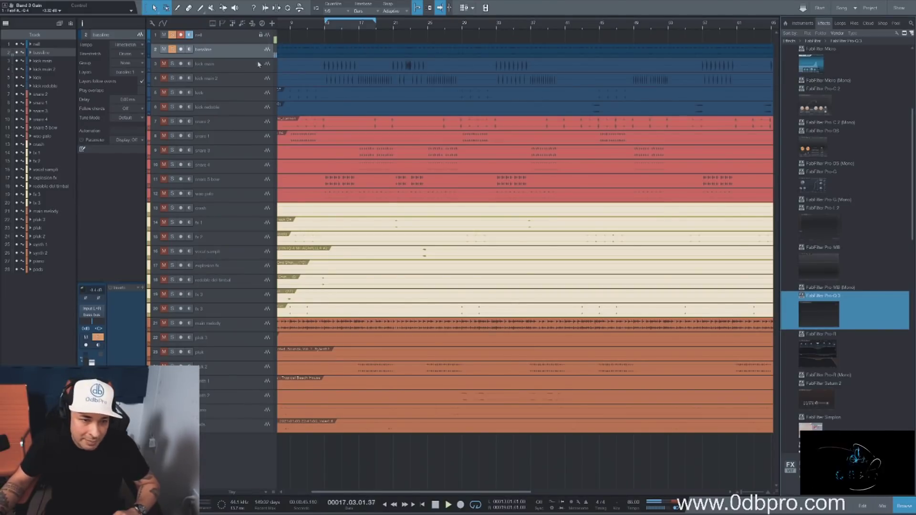
drag(252, 58, 235, 70)
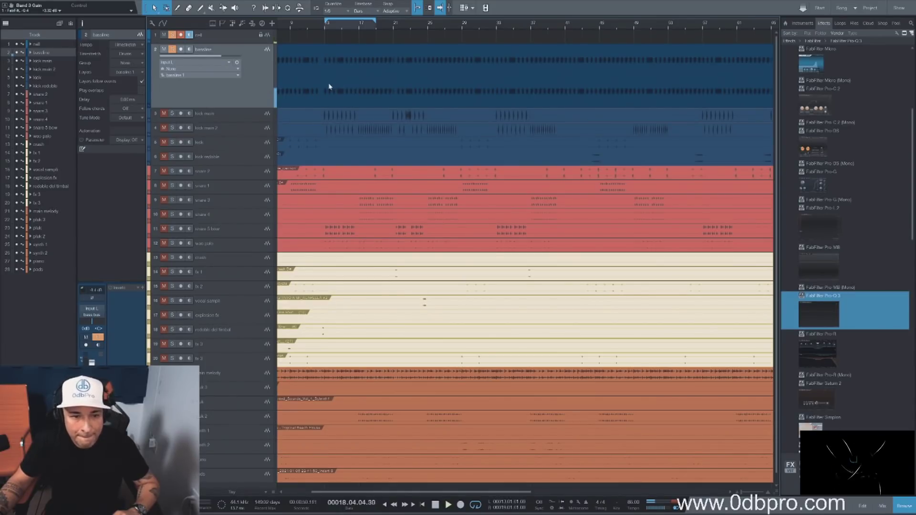
click(361, 90)
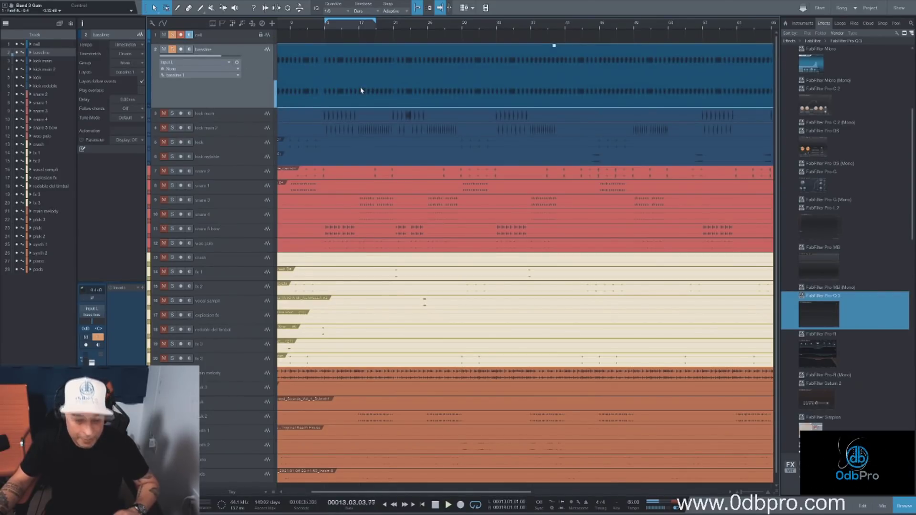
key(w)
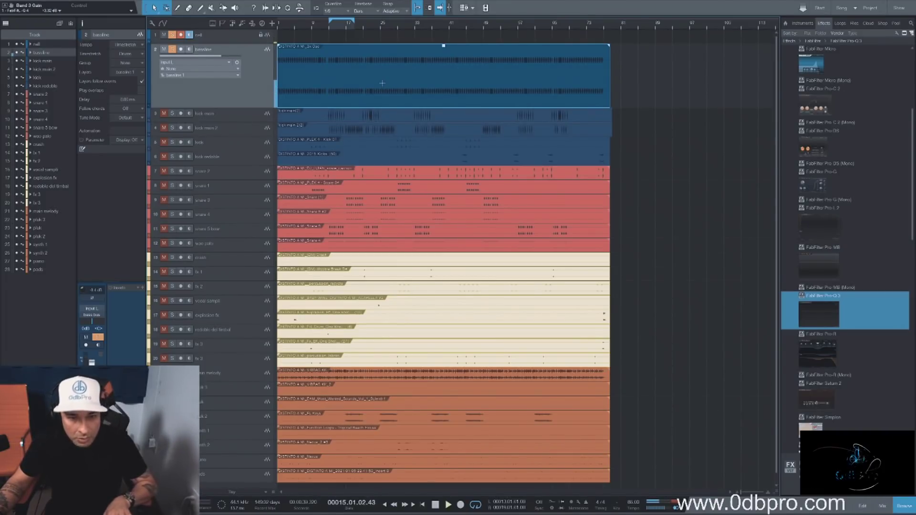
key(ctrl+b)
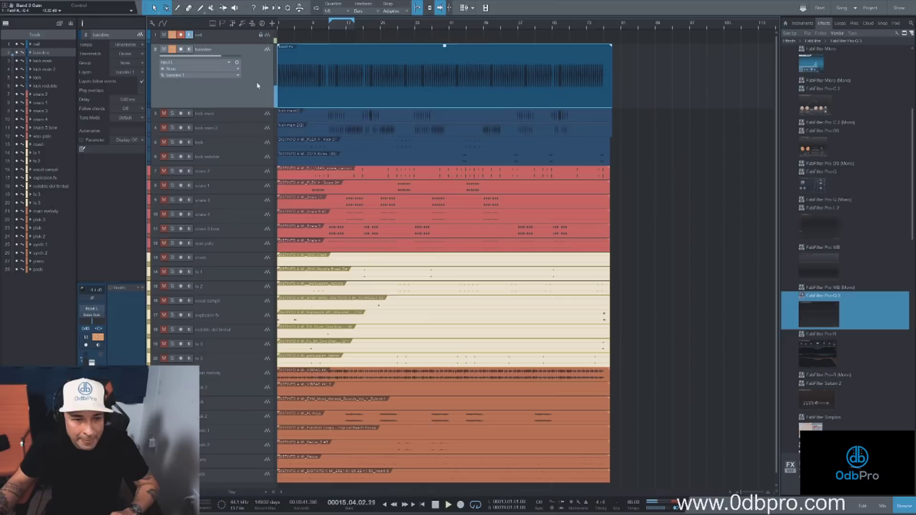
Step: Insert FabFilter Pro-Q 3 on the bassline and add a low shelf at 13.146 Hz with 0 dB gain
drag(819, 315, 390, 79)
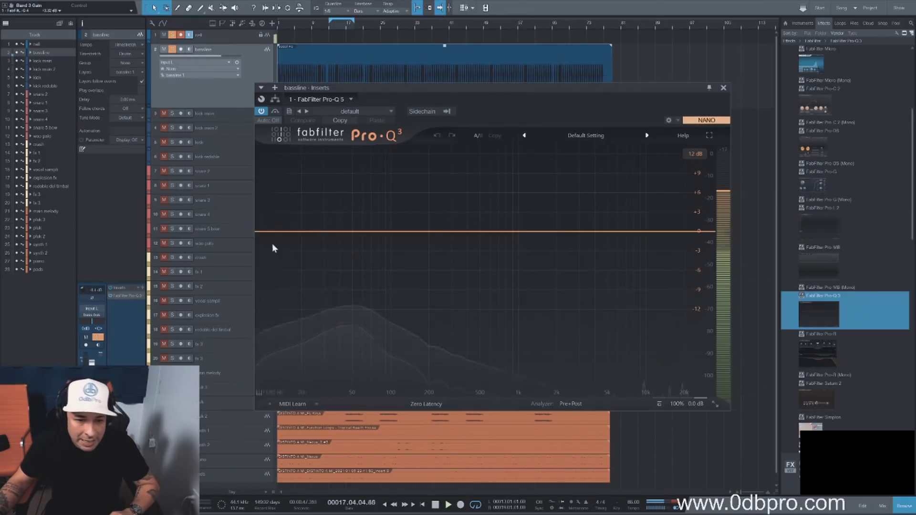
drag(277, 232, 278, 238)
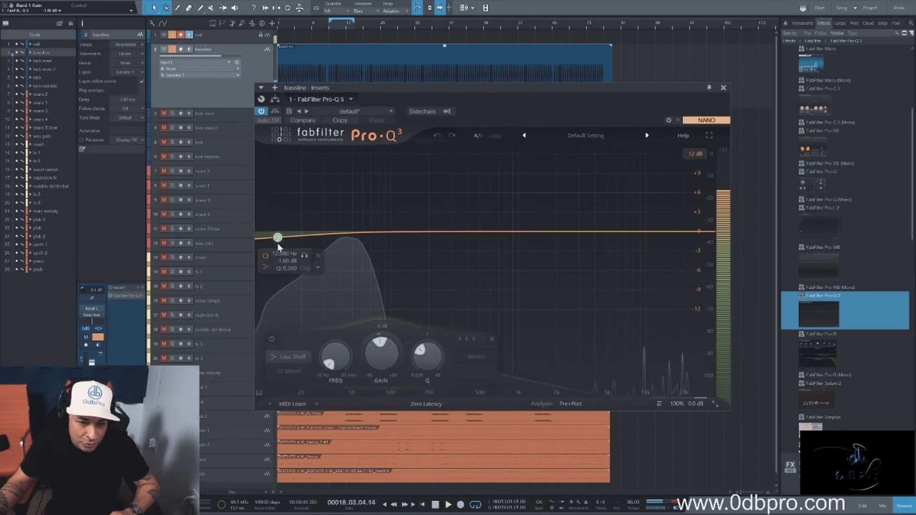
drag(278, 243, 279, 233)
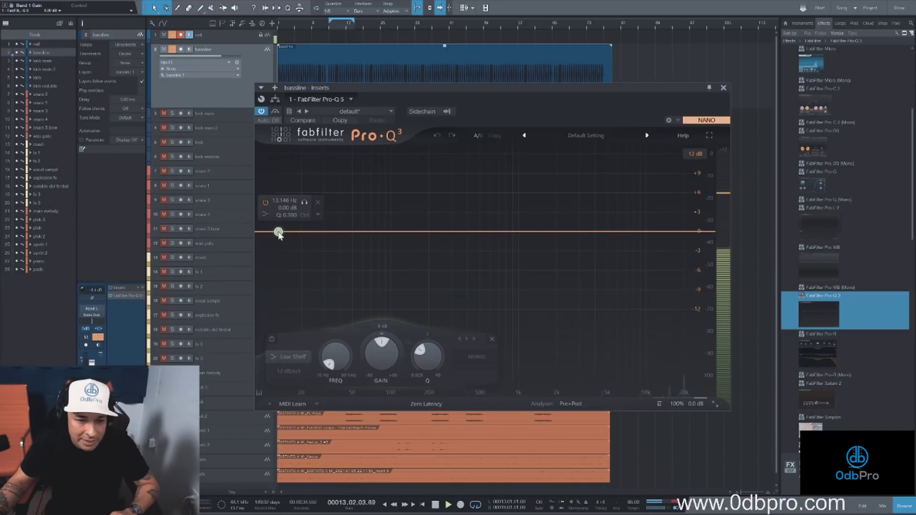
Step: Roll off the bassline's highs by about 30 dB around 1.2 kHz and add a +1.77 dB bell between 20 and 50 Hz
drag(675, 232, 529, 291)
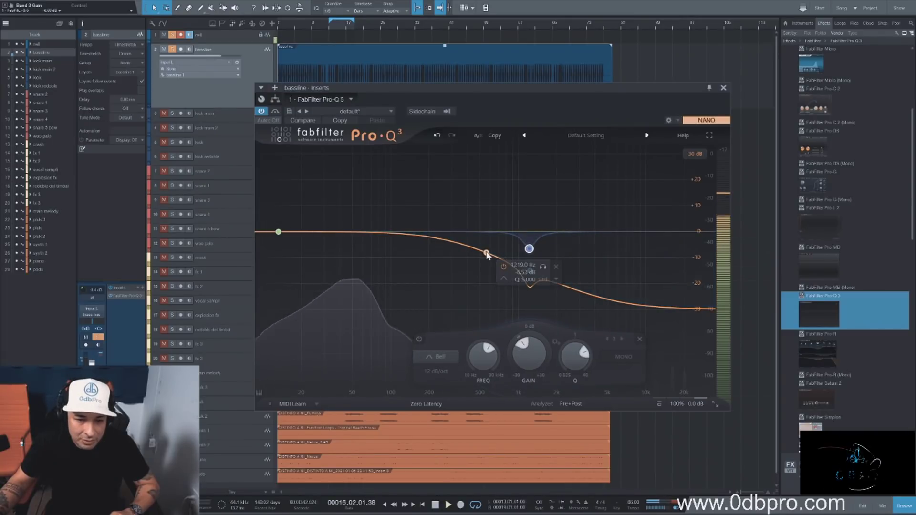
drag(532, 249, 531, 233)
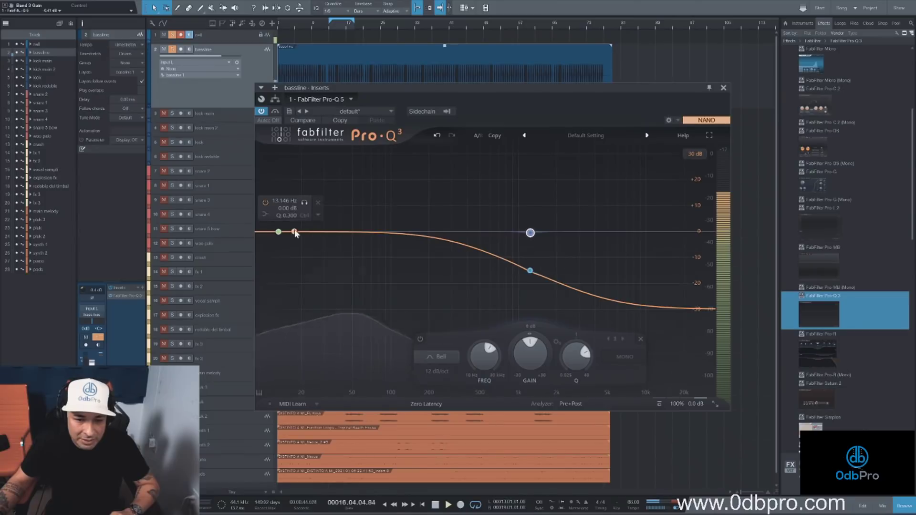
drag(332, 239, 334, 228)
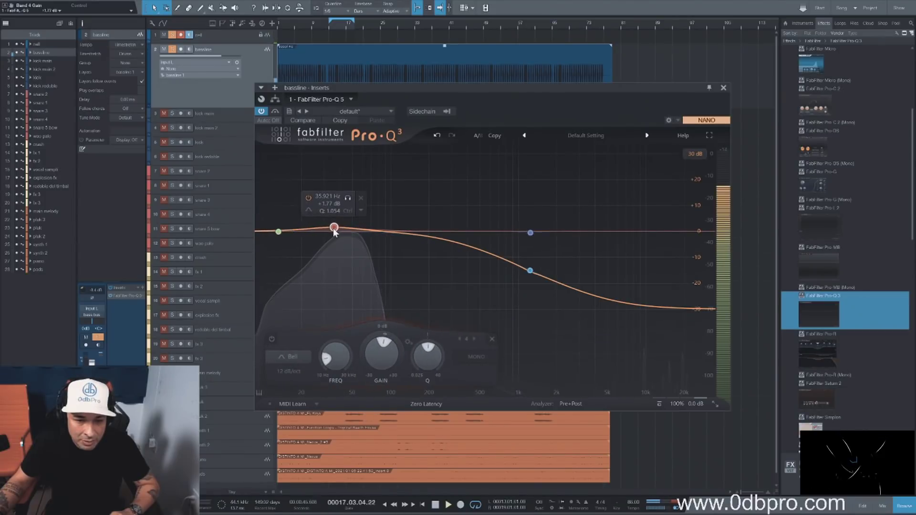
click(722, 89)
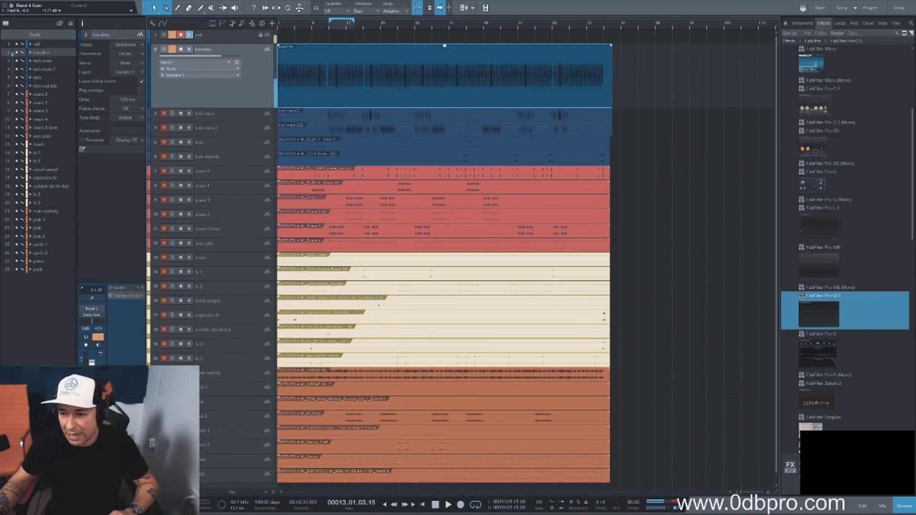
Step: Stop playback and insert MeldaProduction's MBassador on the bassline track after the Pro-Q 3
scroll(830, 168, up, 5)
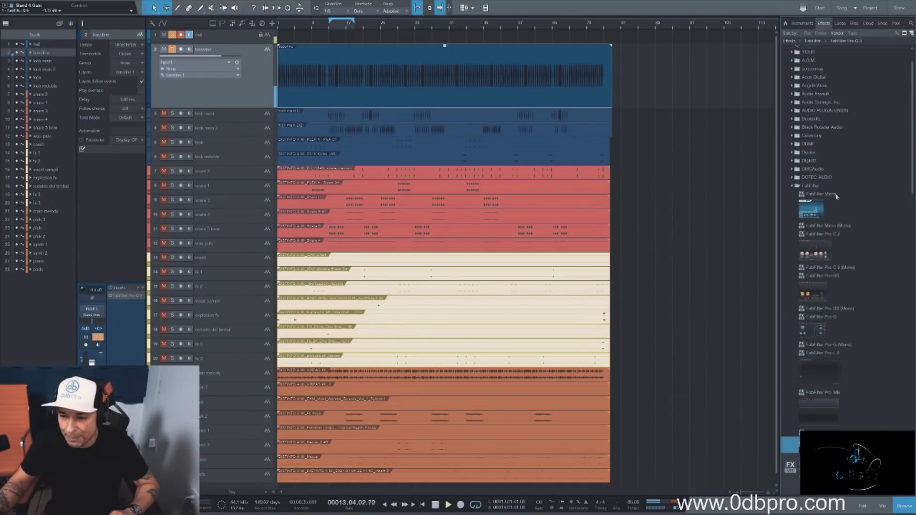
click(816, 187)
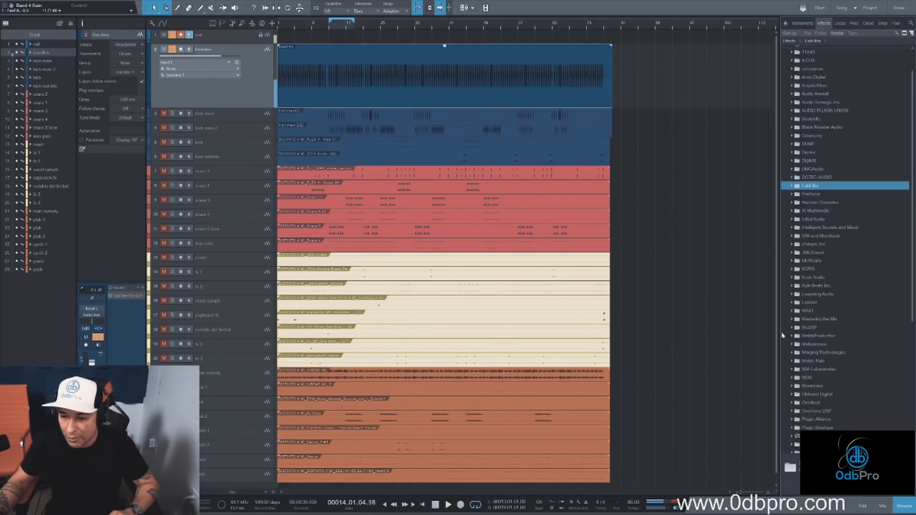
click(821, 337)
drag(914, 112, 908, 160)
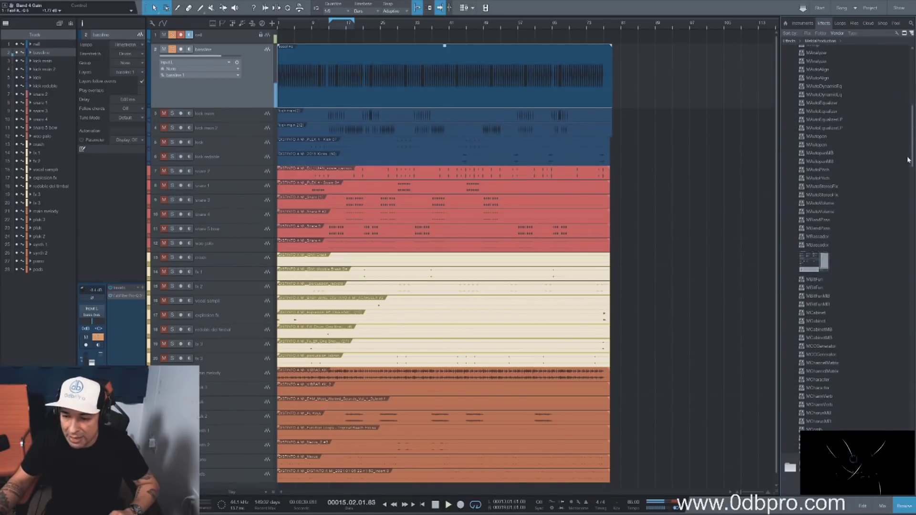
key(space)
click(816, 266)
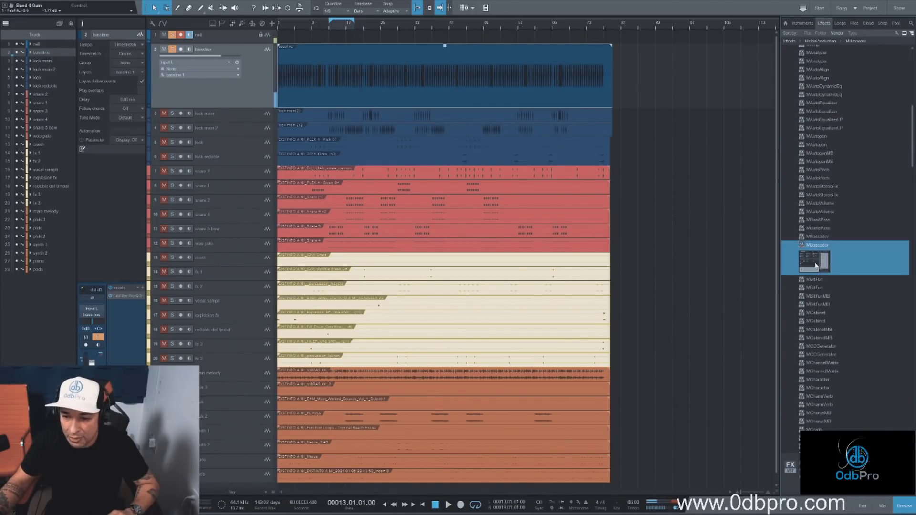
drag(449, 95, 399, 81)
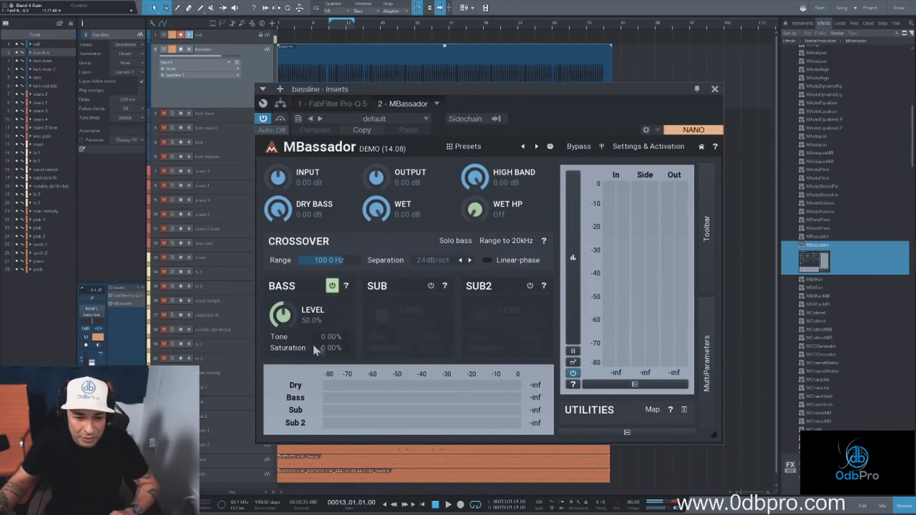
Step: Zero MBassador's bass level, raise it to 15.1% while listening to the loop, and close the plug-in
drag(278, 316, 278, 344)
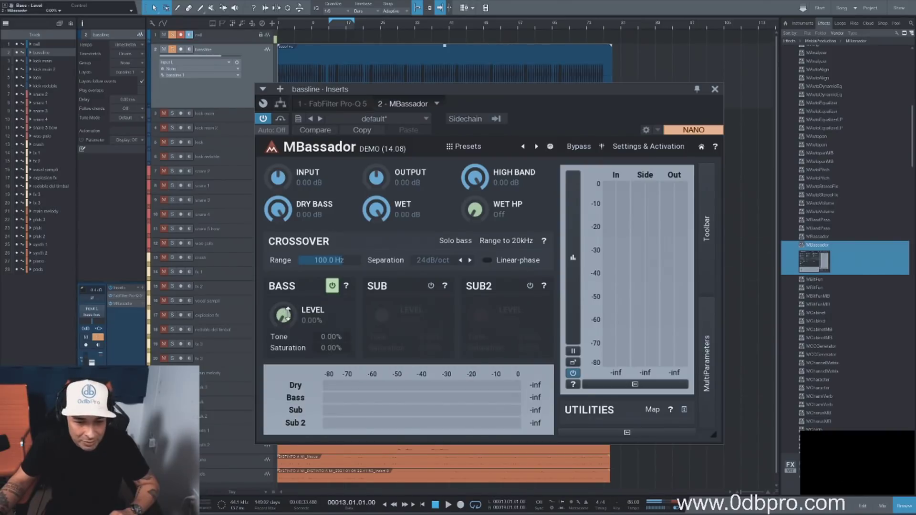
key(space)
drag(285, 318, 283, 337)
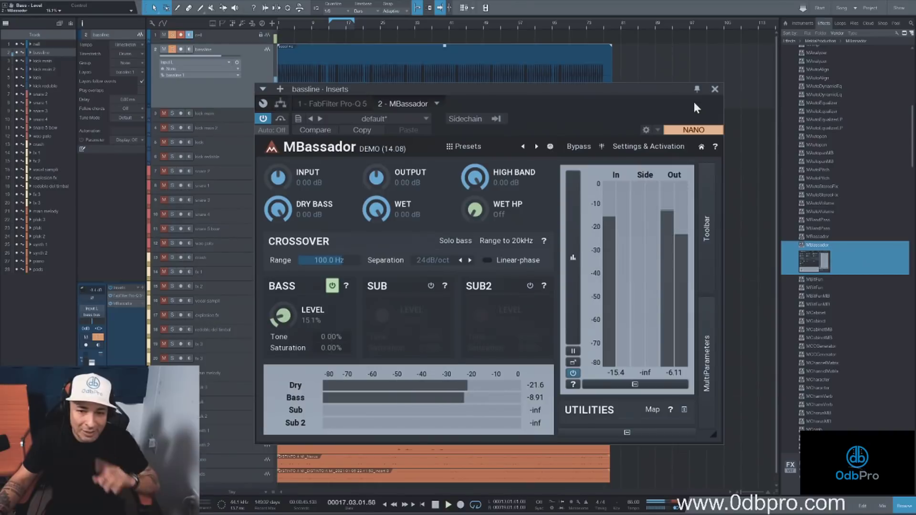
key(space)
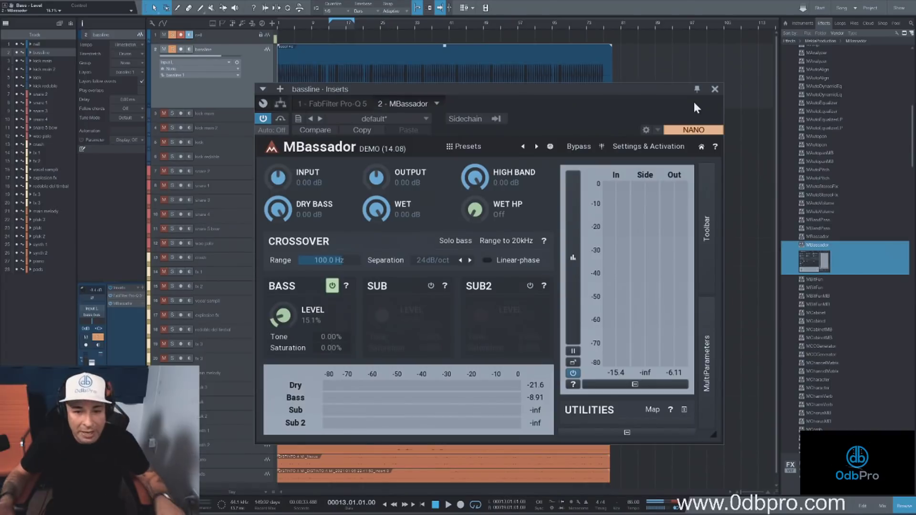
click(715, 89)
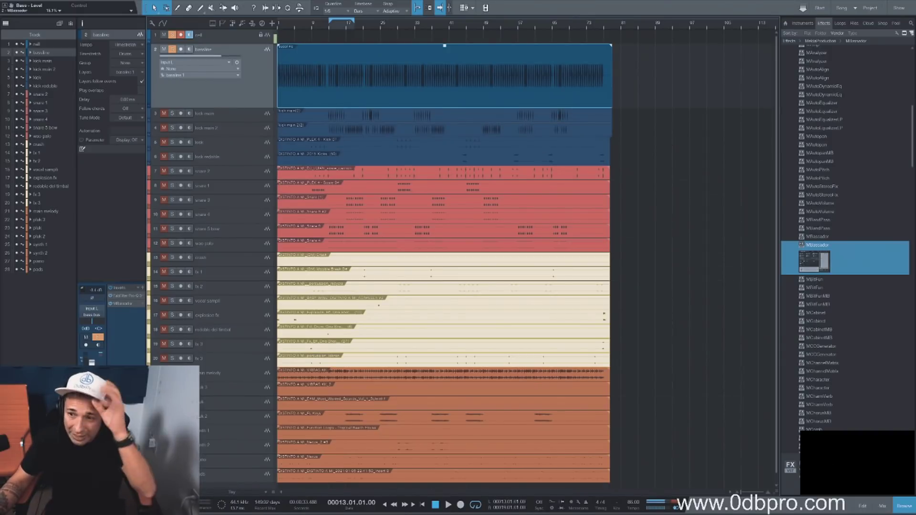
Step: Find the IK Multimedia effects and insert the TR5 White 2A on the bassline track after MBassador
drag(913, 147, 913, 110)
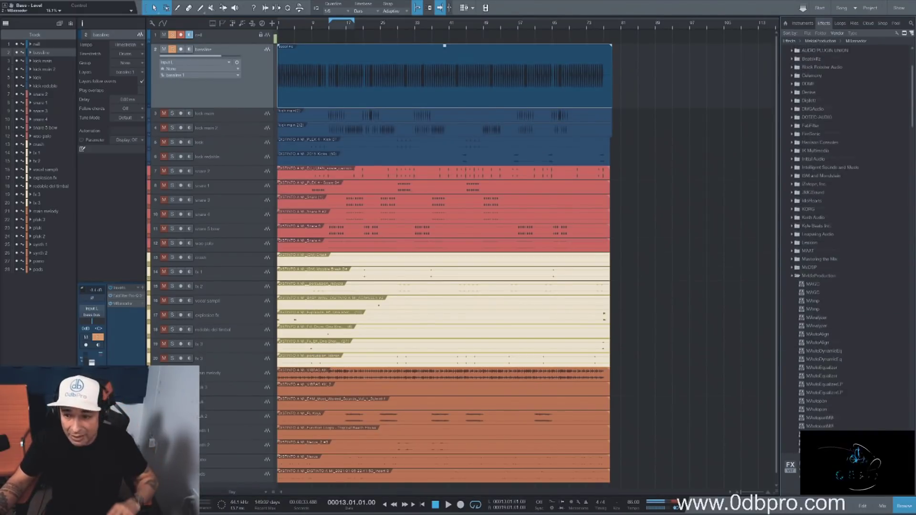
double_click(810, 250)
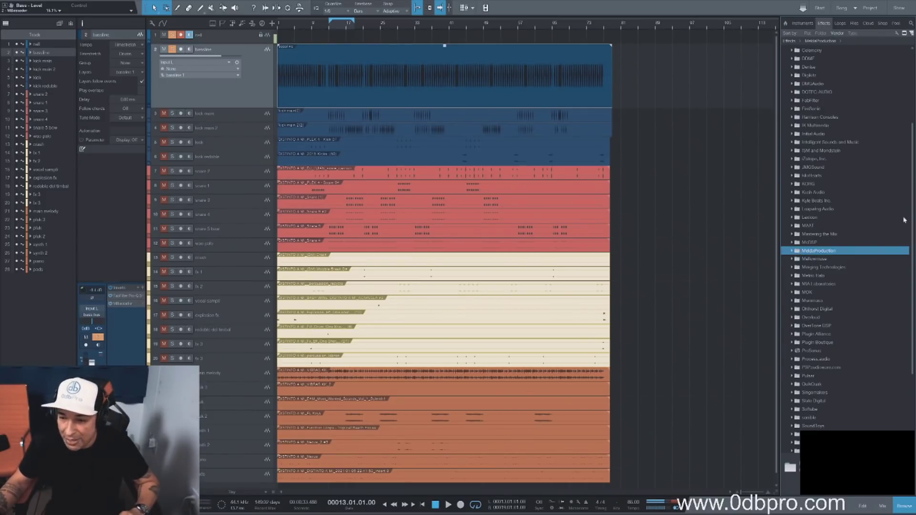
drag(914, 200, 913, 143)
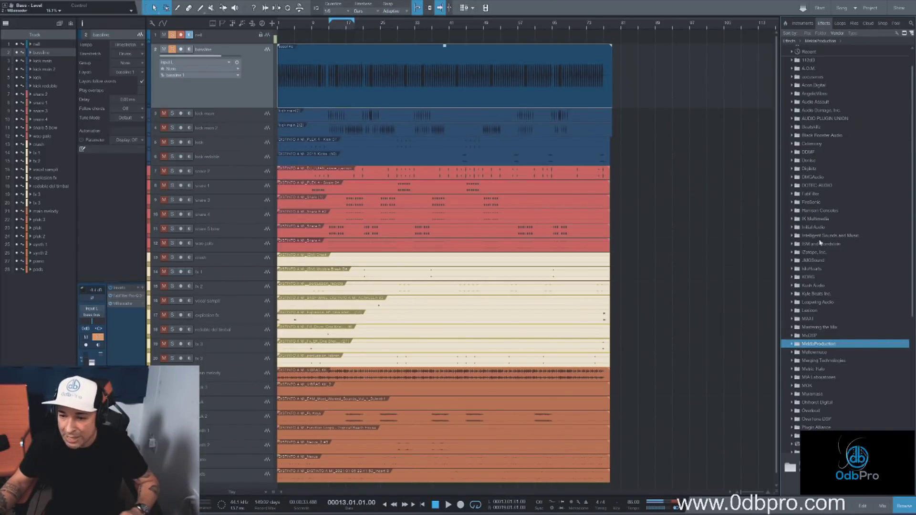
click(815, 220)
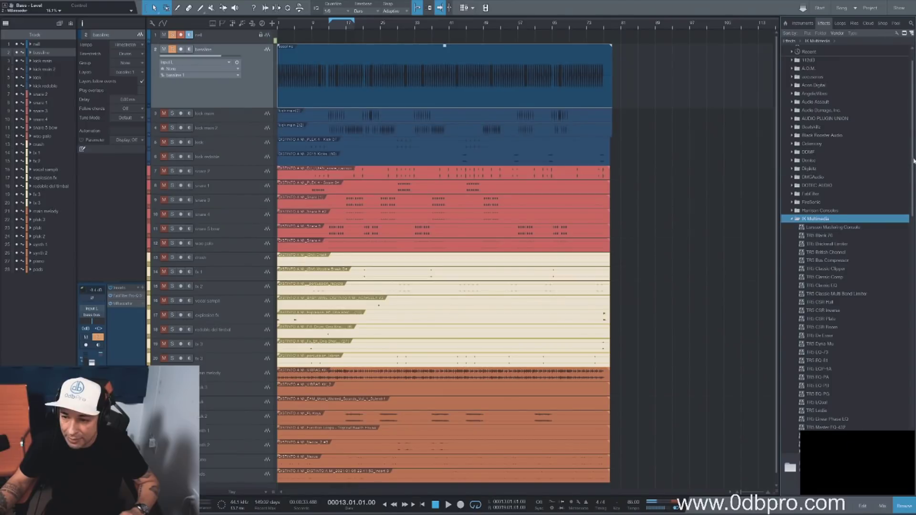
scroll(822, 325, down, 10)
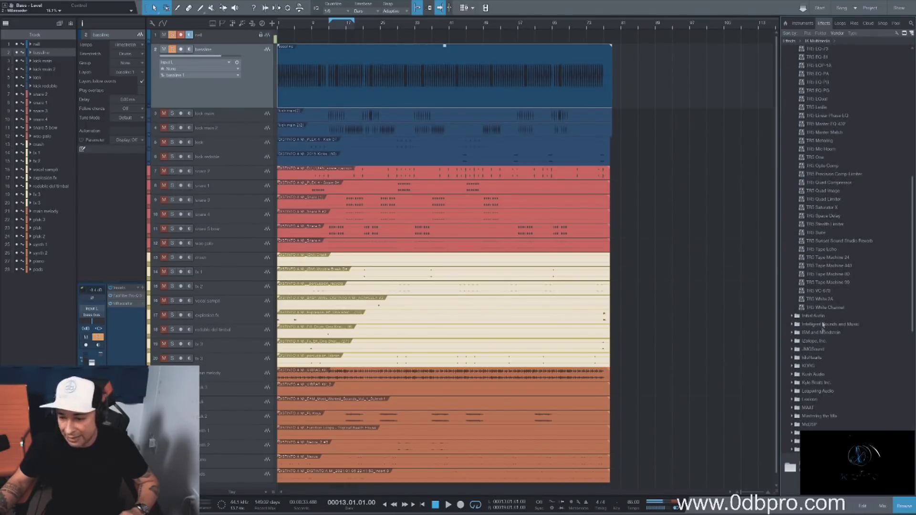
click(820, 299)
drag(413, 80, 414, 79)
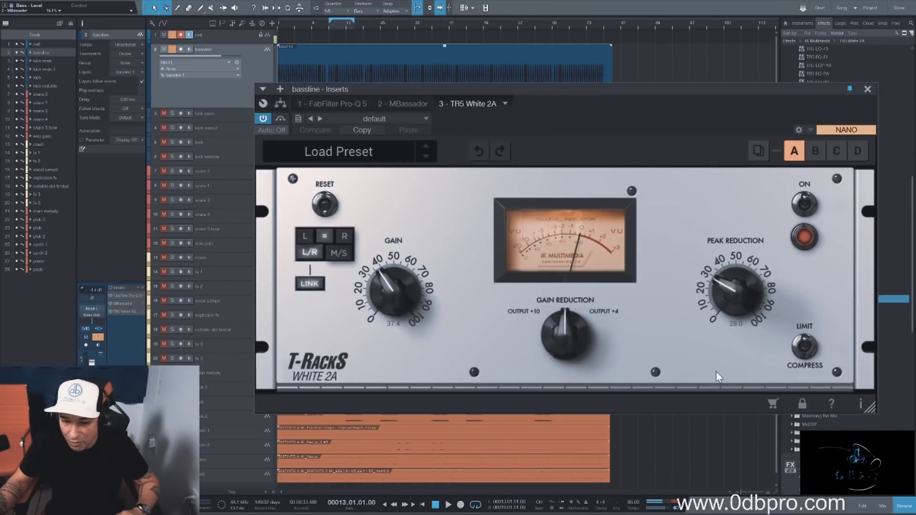
Step: Set the White 2A's peak reduction to 33.9 and gain to 22.9 while listening to the bassline, and close it
click(805, 349)
drag(723, 288, 724, 413)
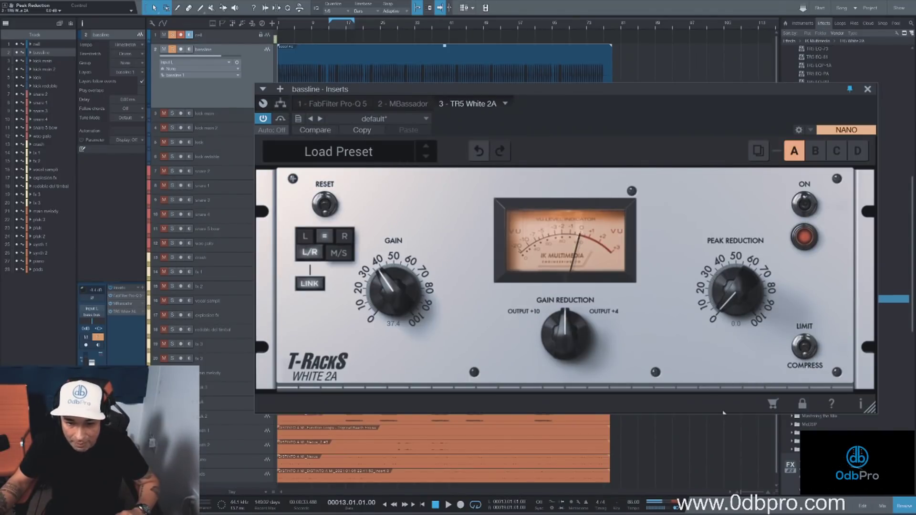
drag(392, 282, 378, 294)
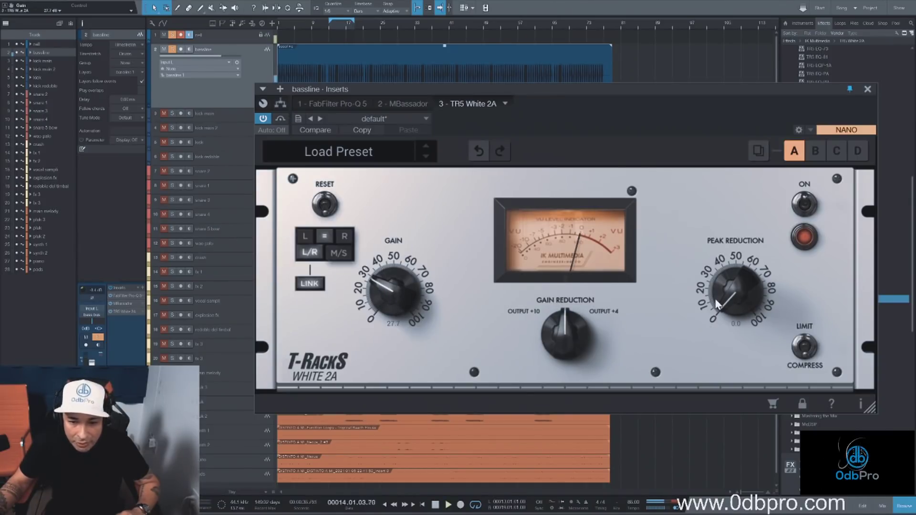
drag(715, 281, 660, 271)
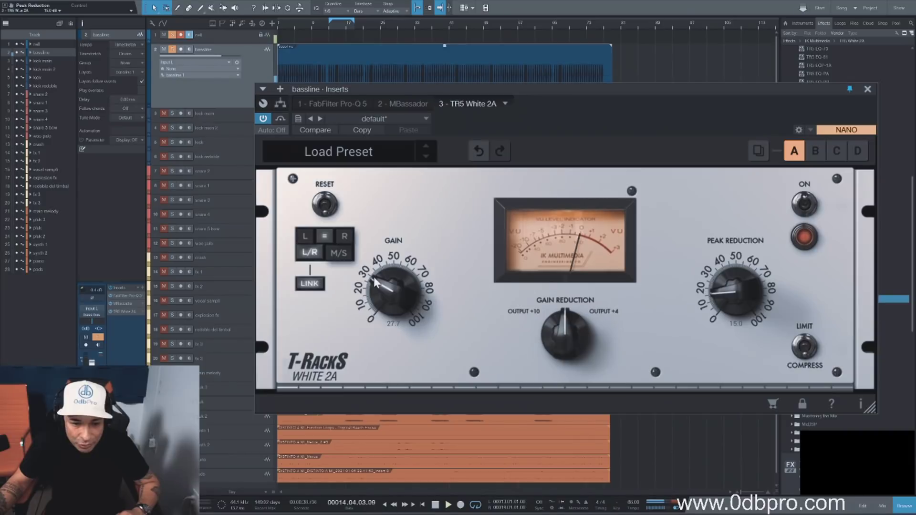
drag(373, 288, 378, 298)
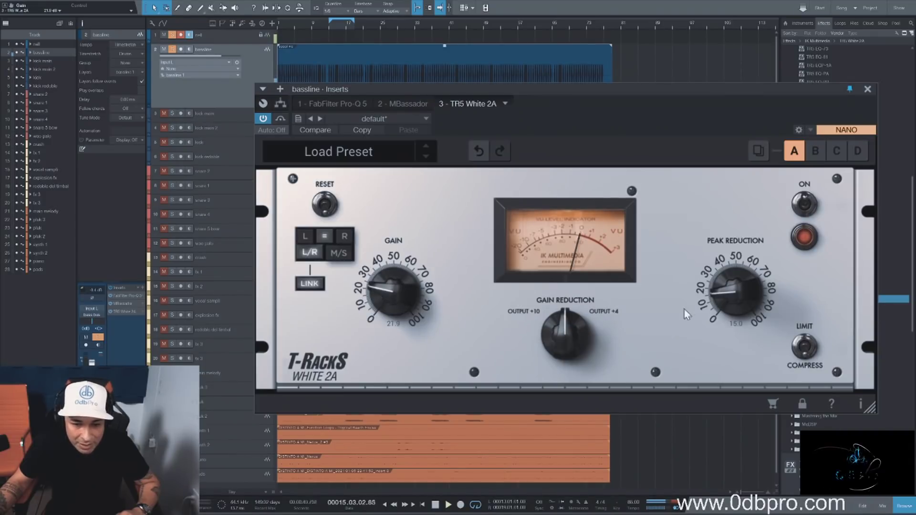
drag(717, 292, 723, 274)
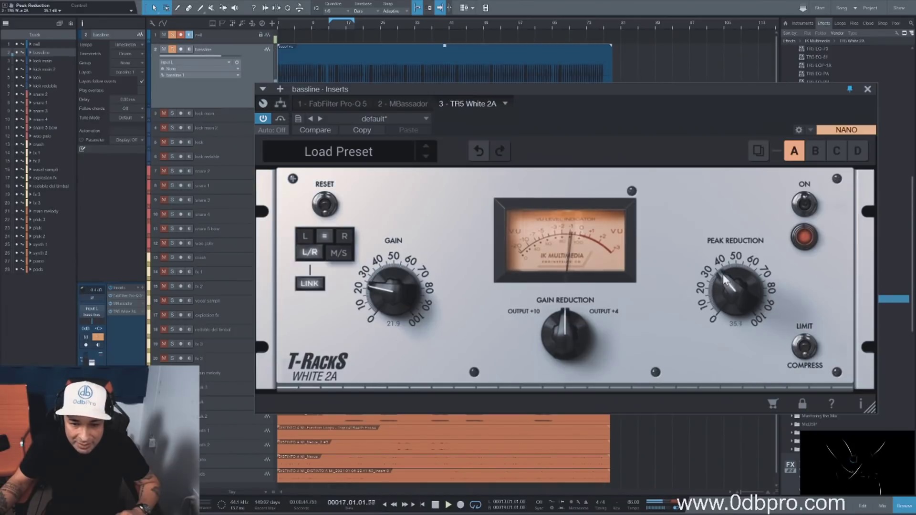
drag(723, 275, 723, 277)
drag(380, 285, 380, 285)
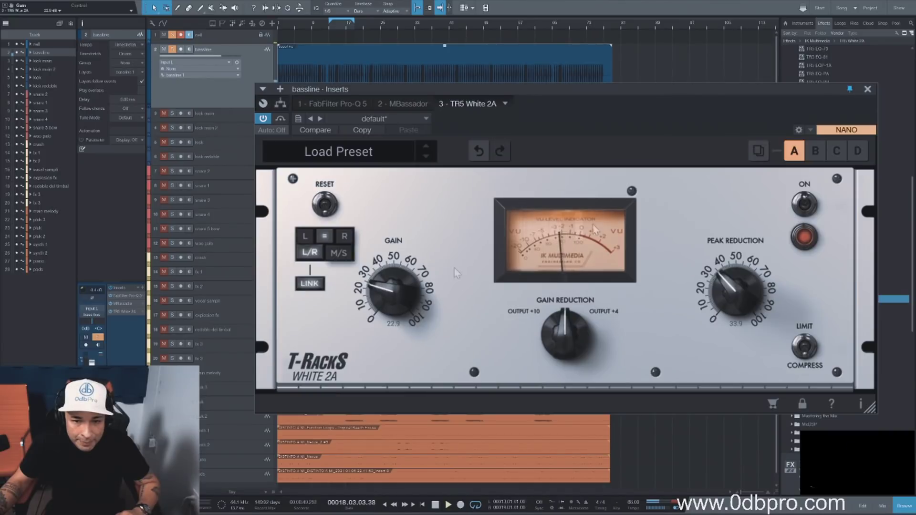
click(867, 89)
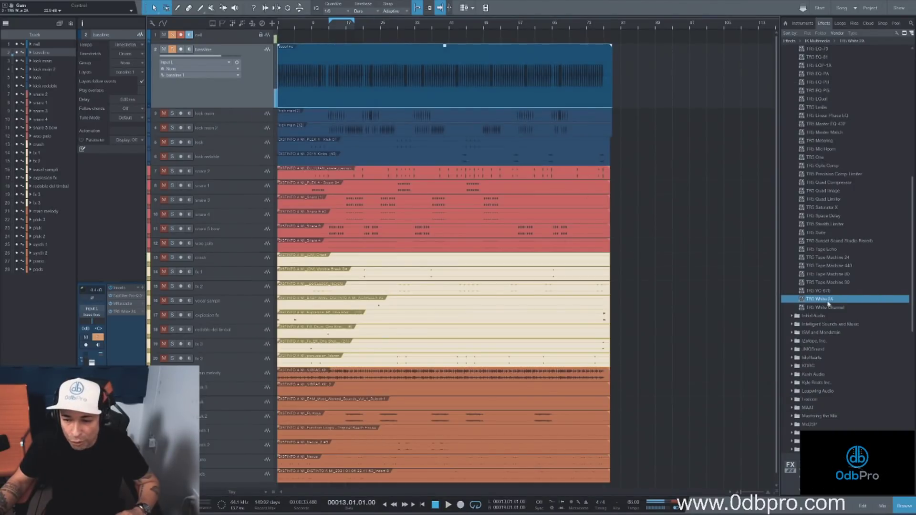
Step: Insert a second TR5 White 2A after the first on the bassline, try its limit/compress switch, and pin its window
drag(826, 302, 445, 93)
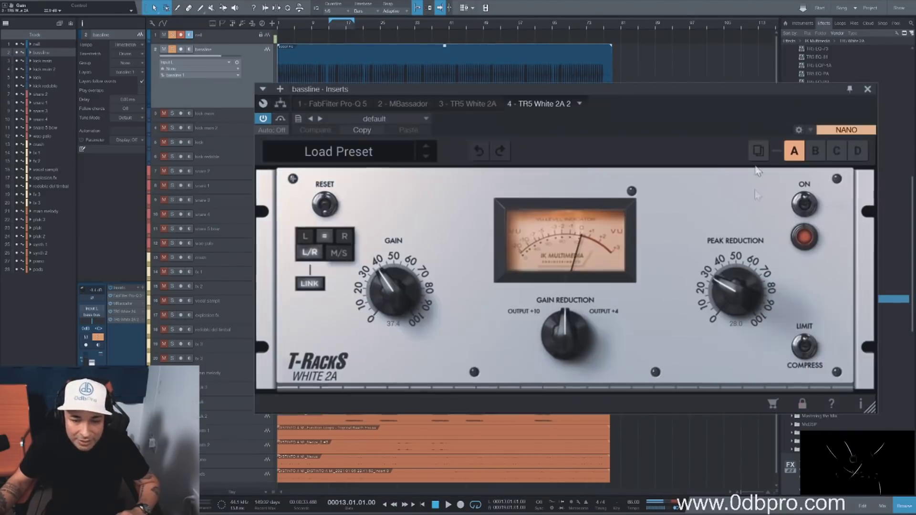
click(805, 348)
click(805, 348)
click(851, 88)
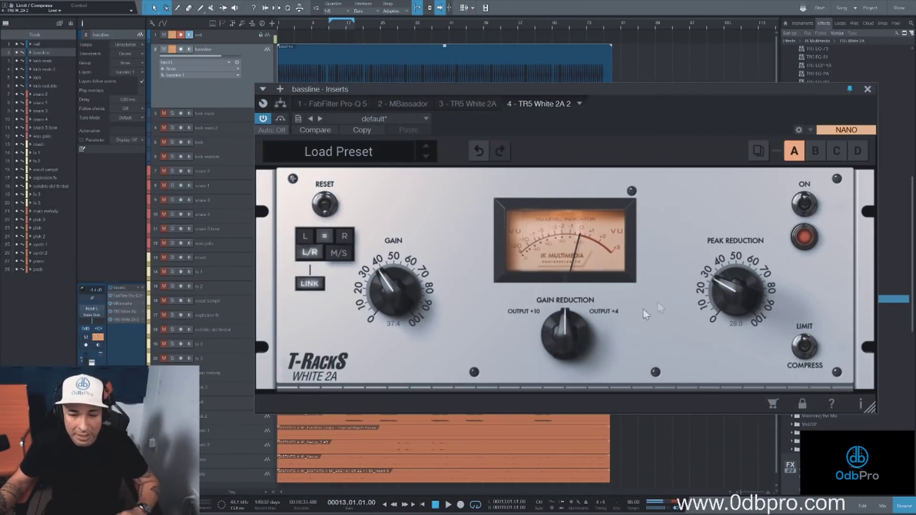
Step: Set the second White 2A's peak reduction to 42.2 and gain to 34.2 during playback, and close it
drag(741, 285, 720, 357)
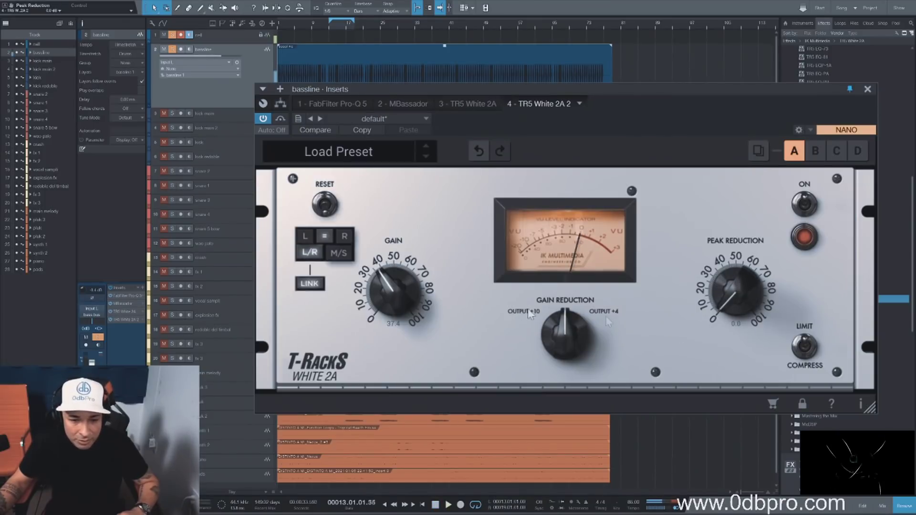
drag(382, 276, 374, 293)
drag(724, 318, 726, 266)
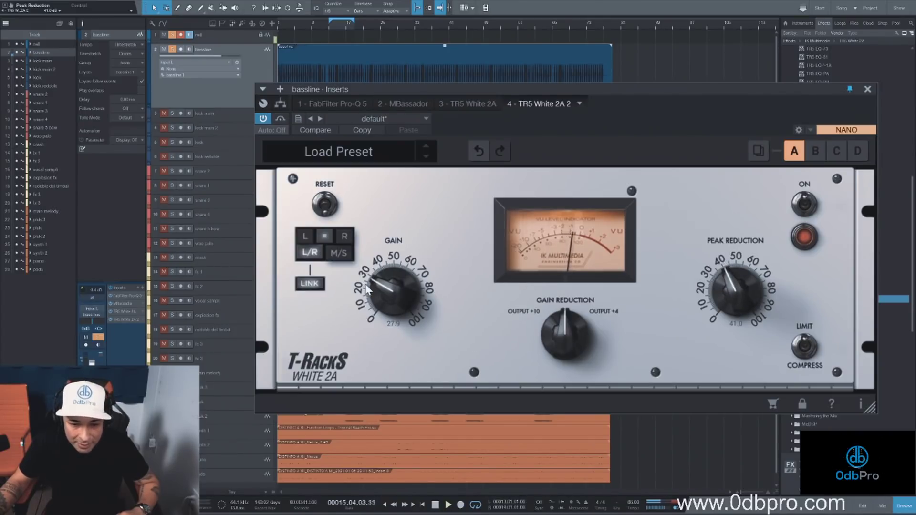
drag(367, 288, 378, 280)
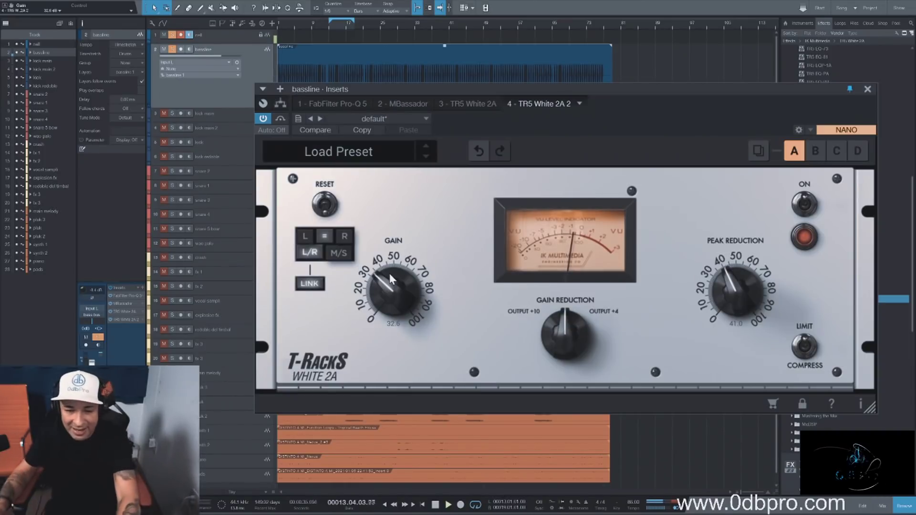
drag(729, 284, 729, 286)
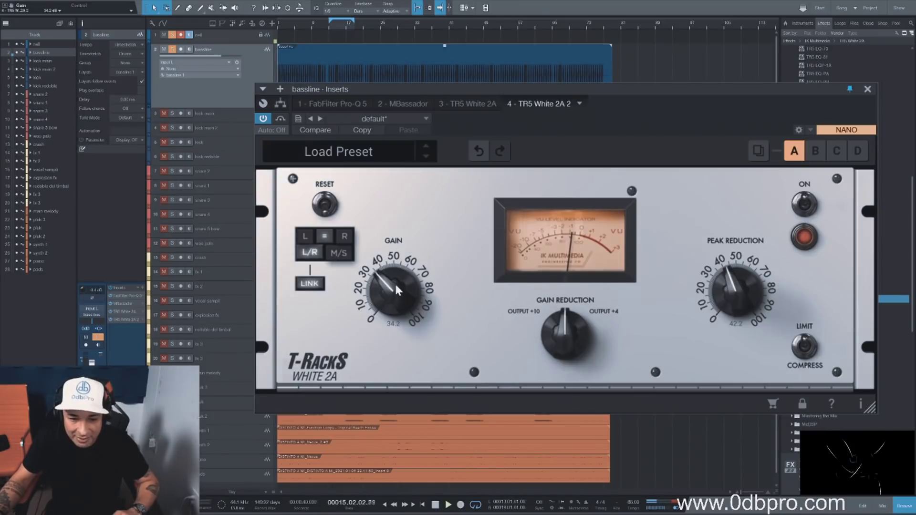
click(867, 90)
Step: Solo both main kick tracks with the bassline, play the loop, and lower the bassline volume to about -2.9 dB
key(space)
click(172, 114)
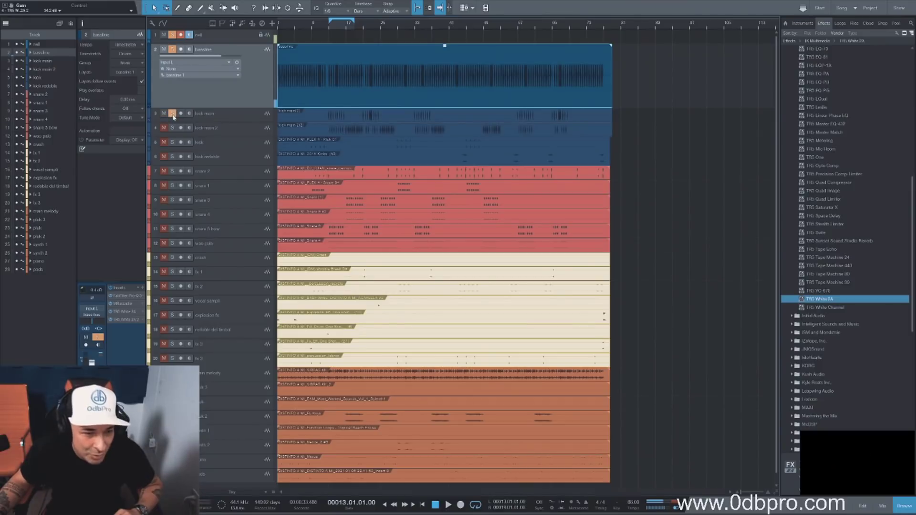
click(172, 128)
key(space)
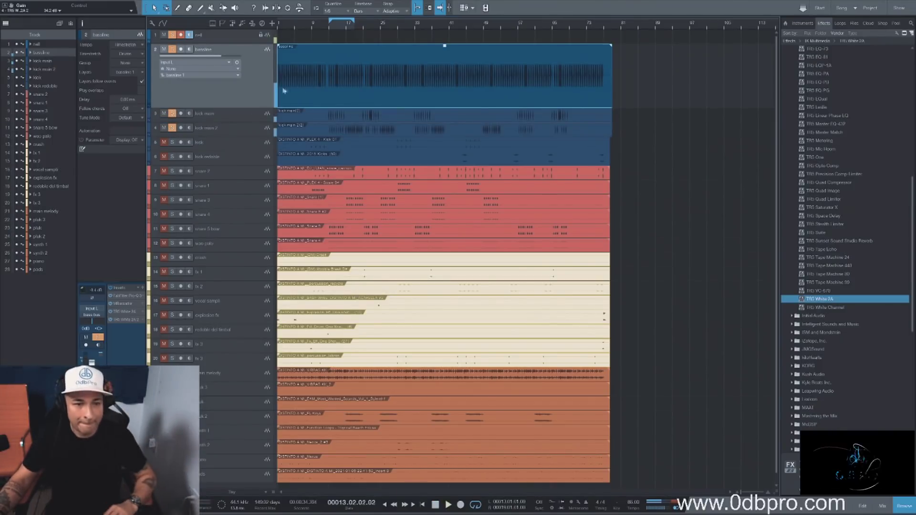
drag(91, 362, 91, 363)
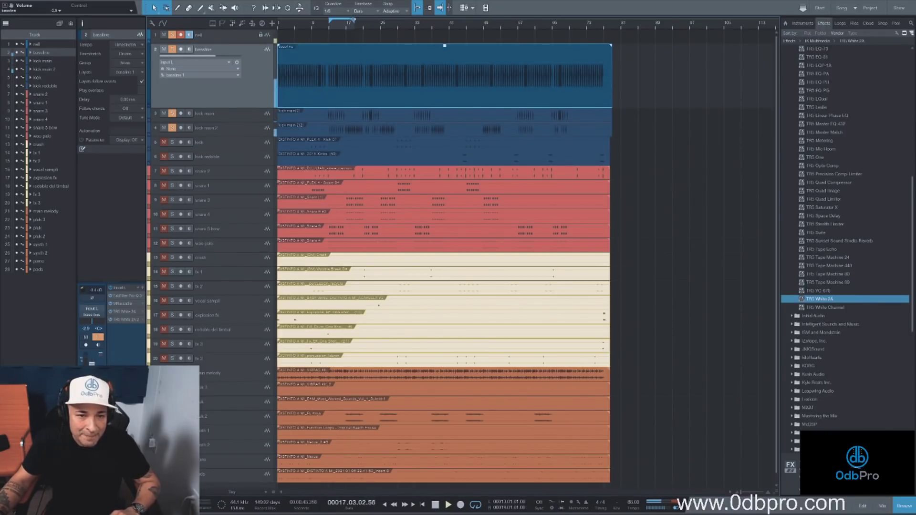
Step: Shorten the playback loop to end at bar 17 and resume playback from bar 13
drag(354, 20, 363, 21)
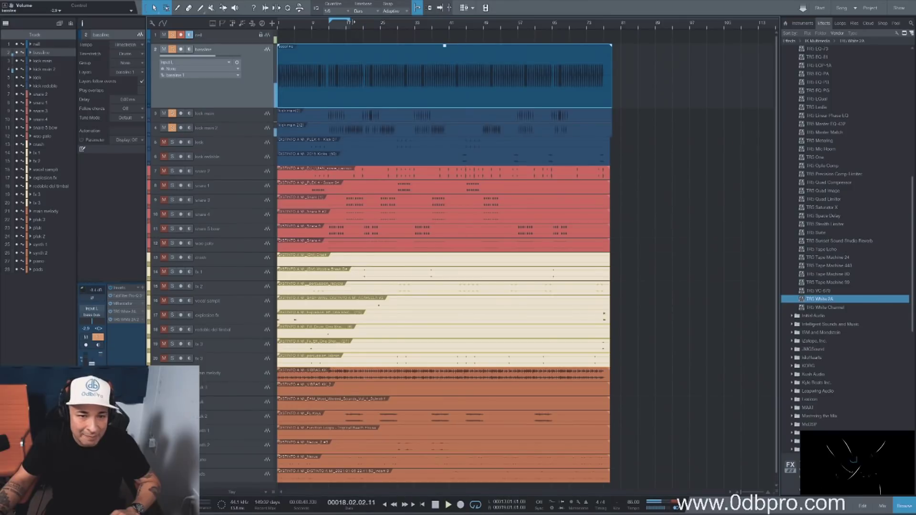
drag(349, 22, 346, 23)
click(329, 27)
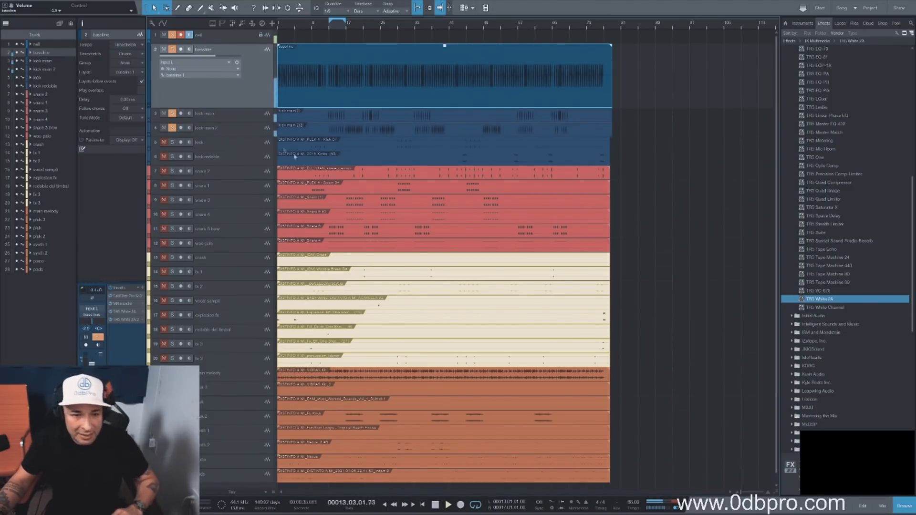
Step: Leave only the kick main track soloed, raise its Pro-Q 3 low cut to about 39.8 Hz, and close the equalizer
click(247, 118)
click(172, 128)
click(173, 50)
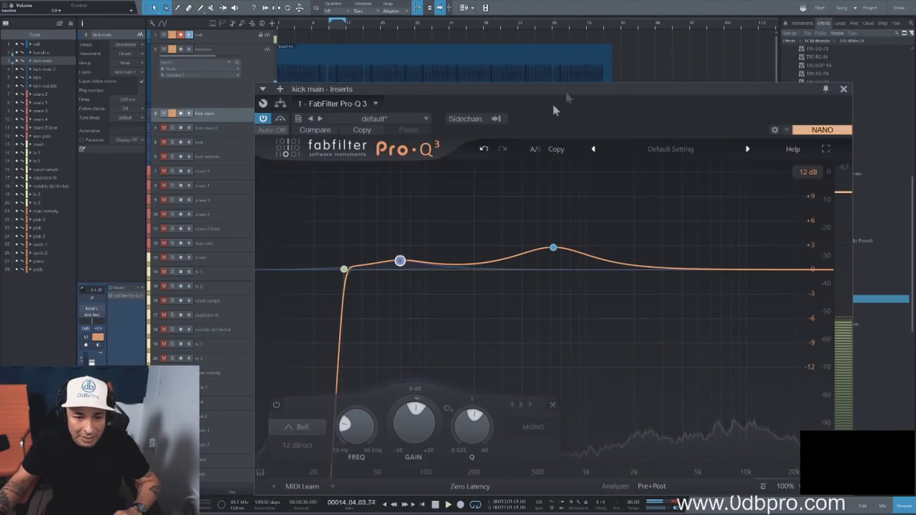
mouse_move(343, 269)
drag(344, 270, 362, 276)
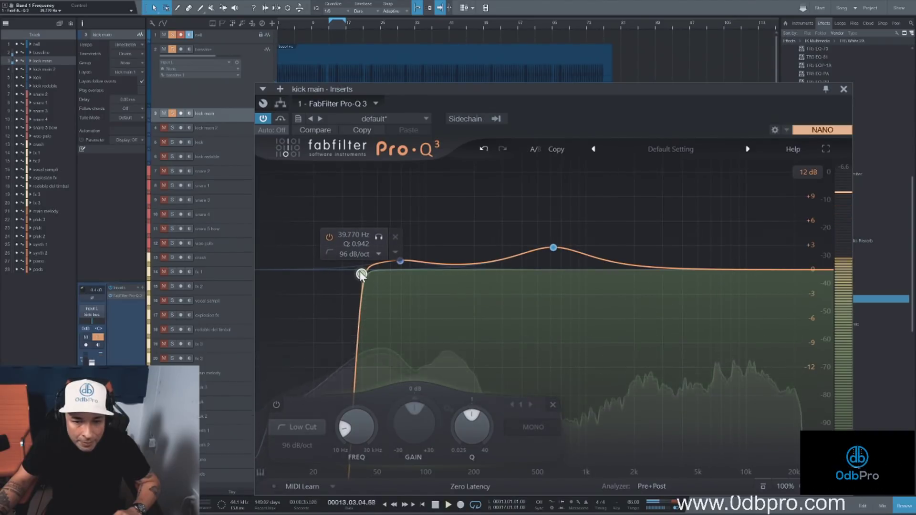
click(844, 91)
Step: Check the level meters of TDR Limiter 6 GE on the premaster bus while the kick plays, and close it
click(883, 506)
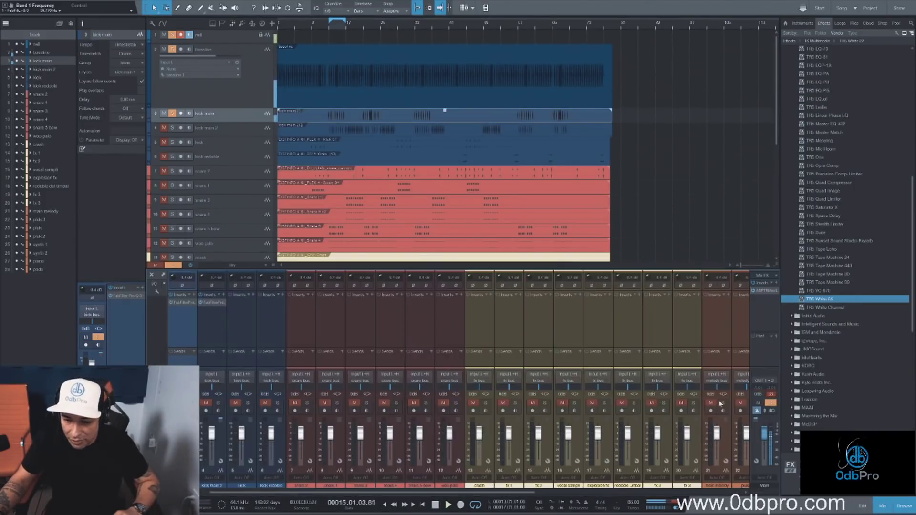
drag(506, 494, 687, 493)
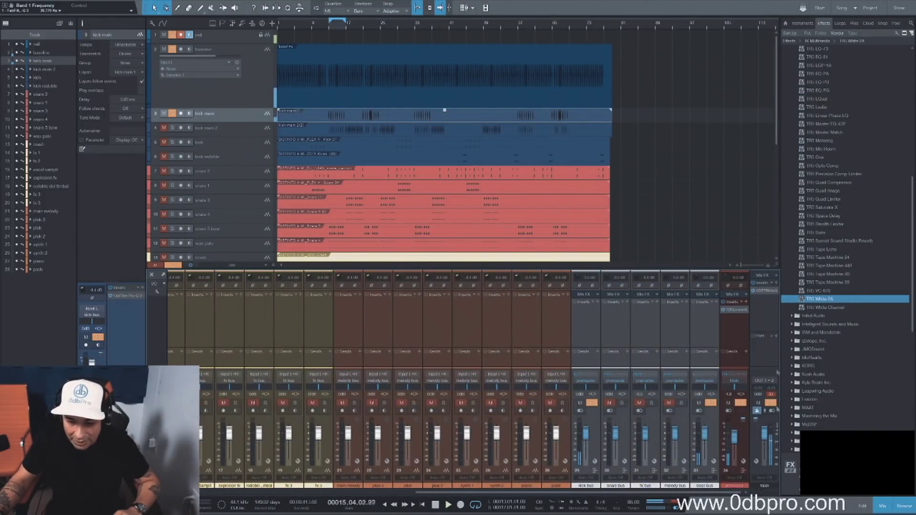
click(736, 310)
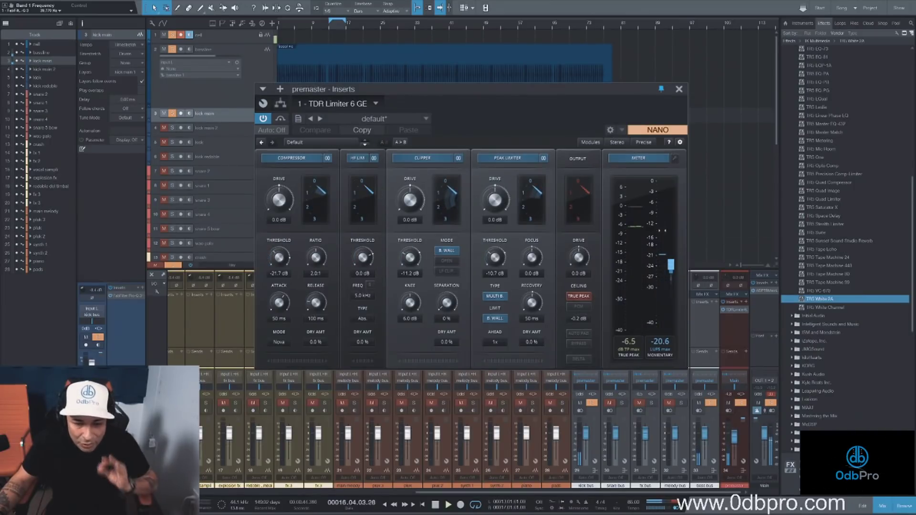
click(679, 89)
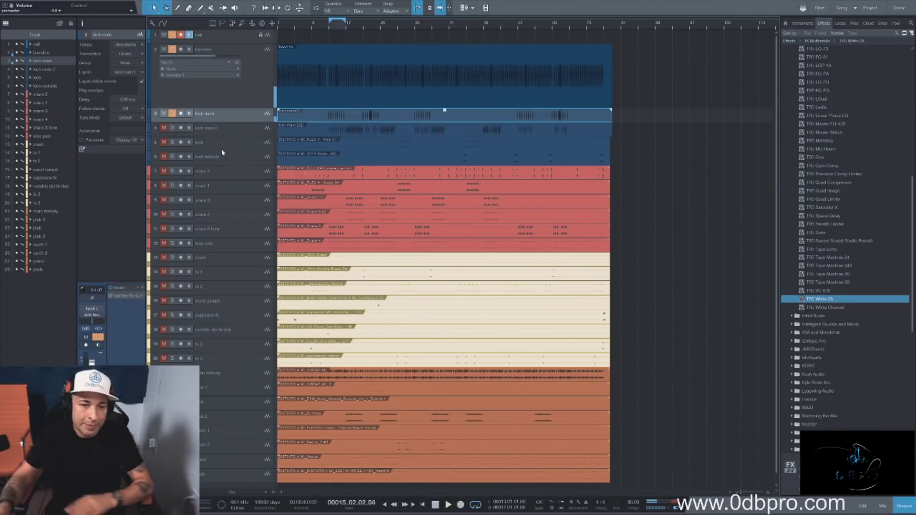
Step: Stop playback, zoom in on the arrangement, solo and play the snare 5 bow track, and enlarge its height
key(space)
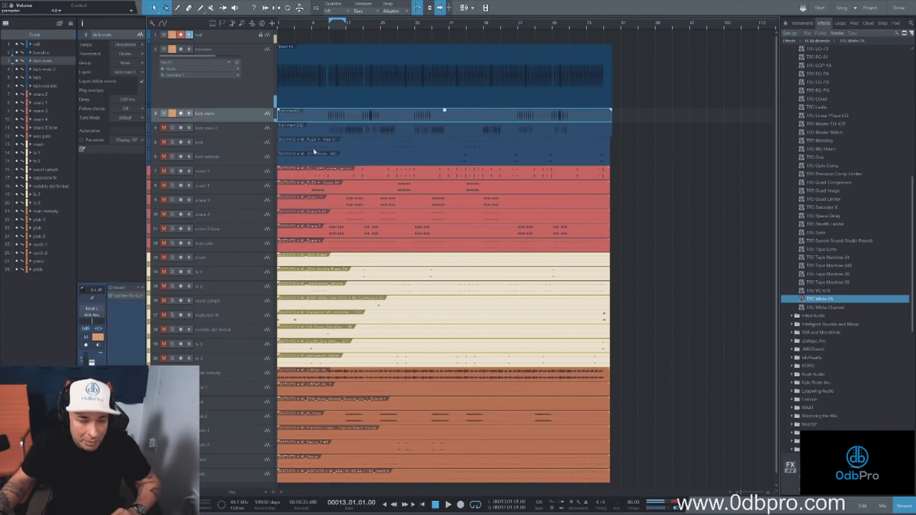
key(e)
key(e)
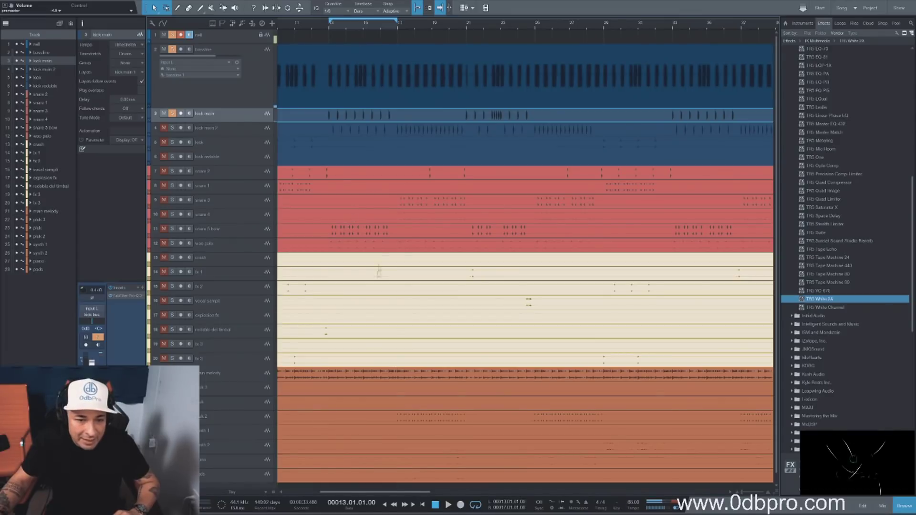
click(222, 230)
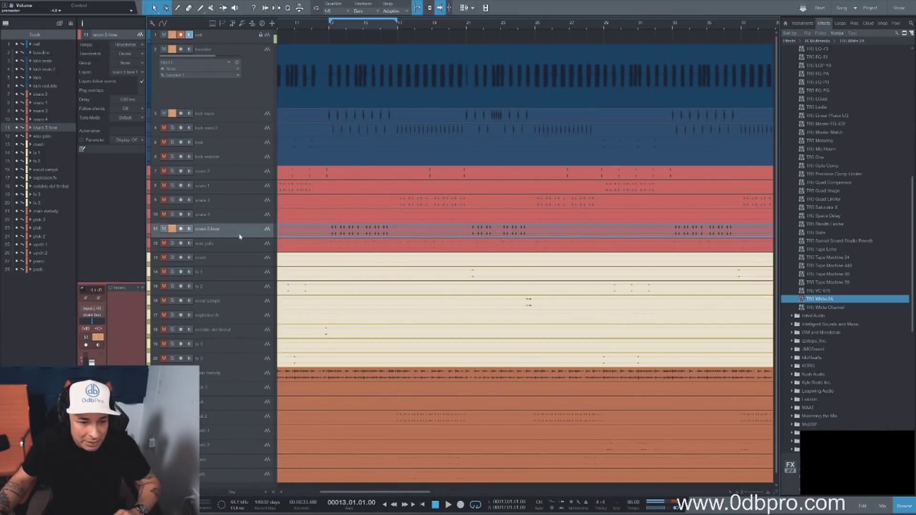
key(space)
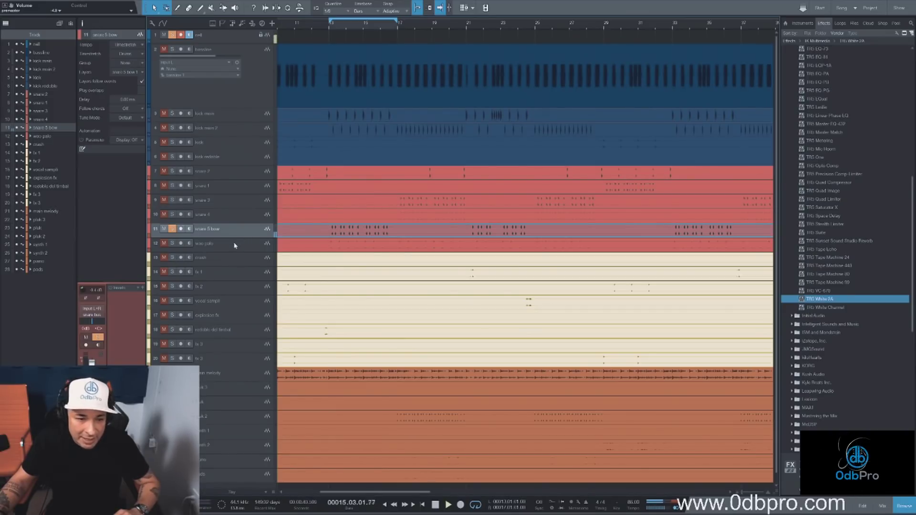
drag(235, 238, 236, 277)
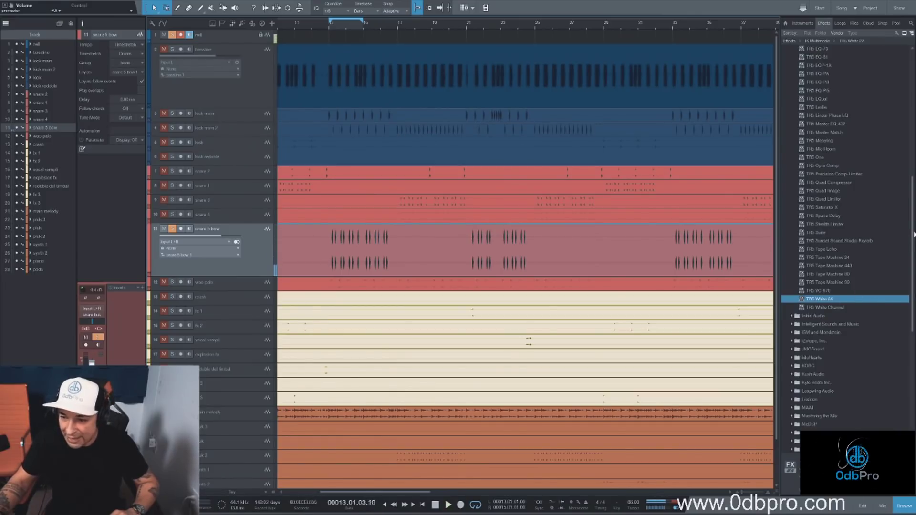
Step: Find the Waves effects in the browser and insert Scheps Omni Channel Stereo on the snare 5 bow track
scroll(898, 144, up, 10)
click(817, 166)
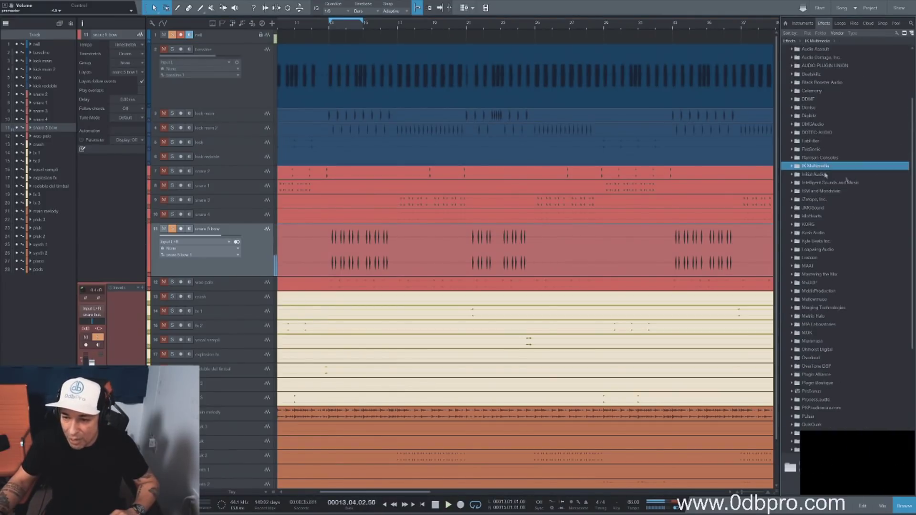
drag(914, 132, 913, 123)
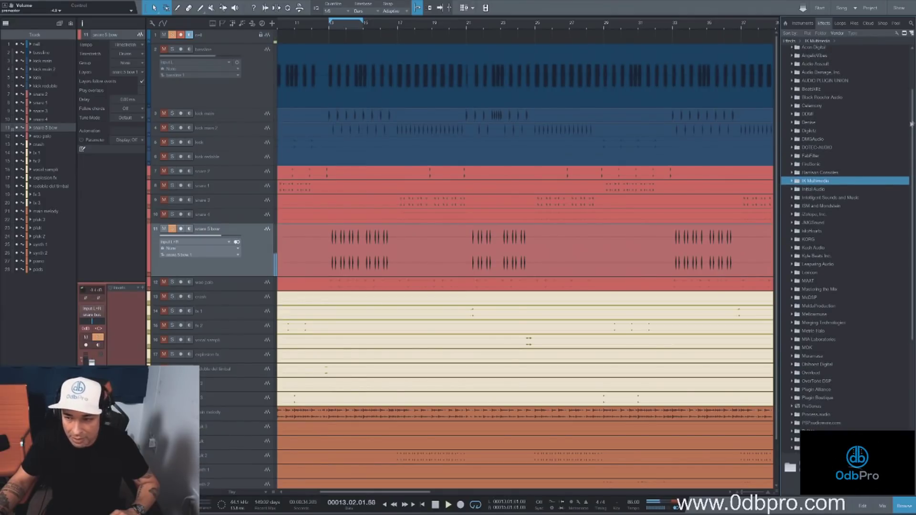
drag(913, 121, 913, 115)
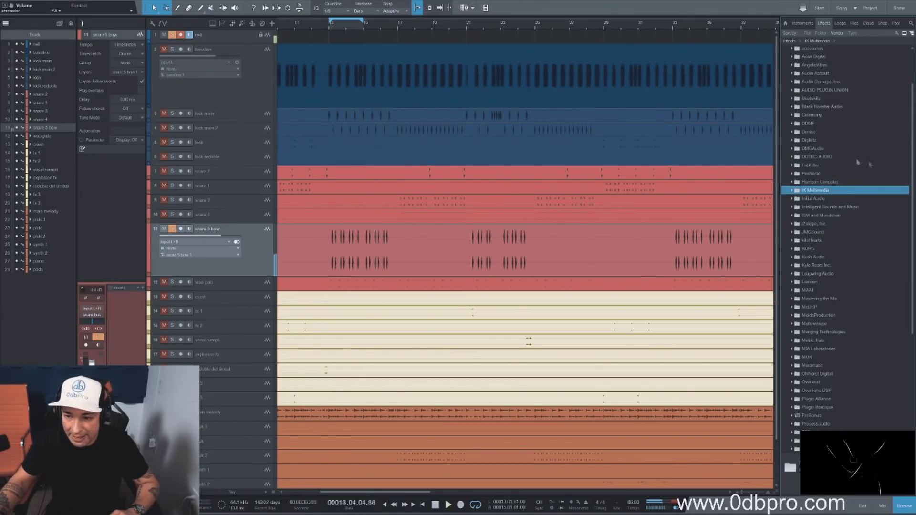
scroll(890, 319, down, 7)
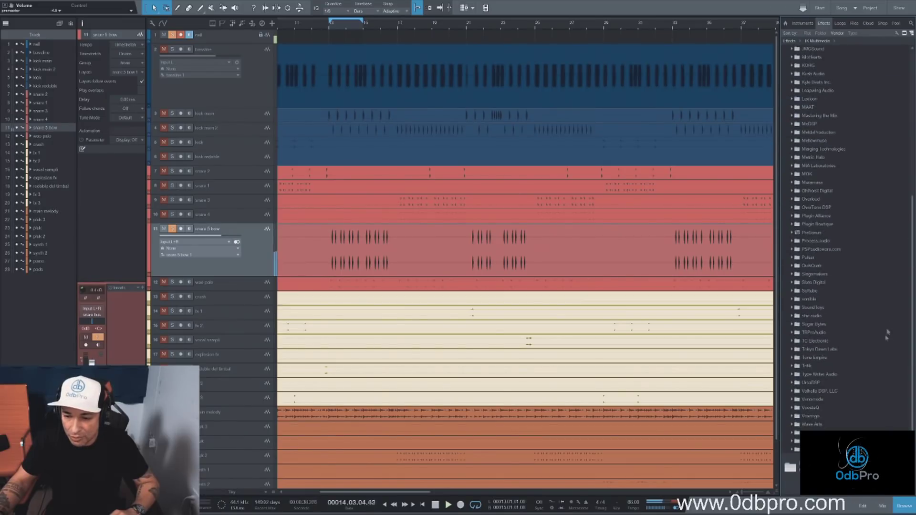
double_click(812, 432)
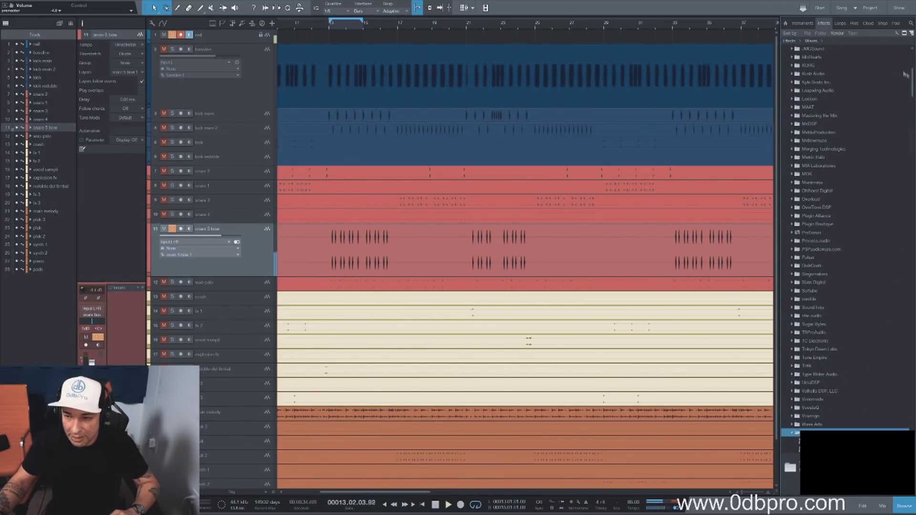
drag(914, 84, 901, 390)
click(818, 212)
drag(382, 238, 389, 244)
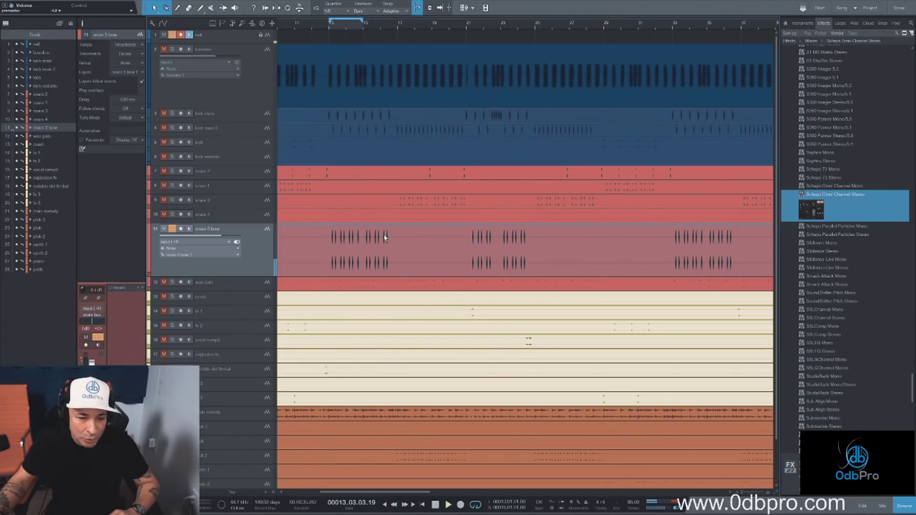
drag(399, 260, 396, 260)
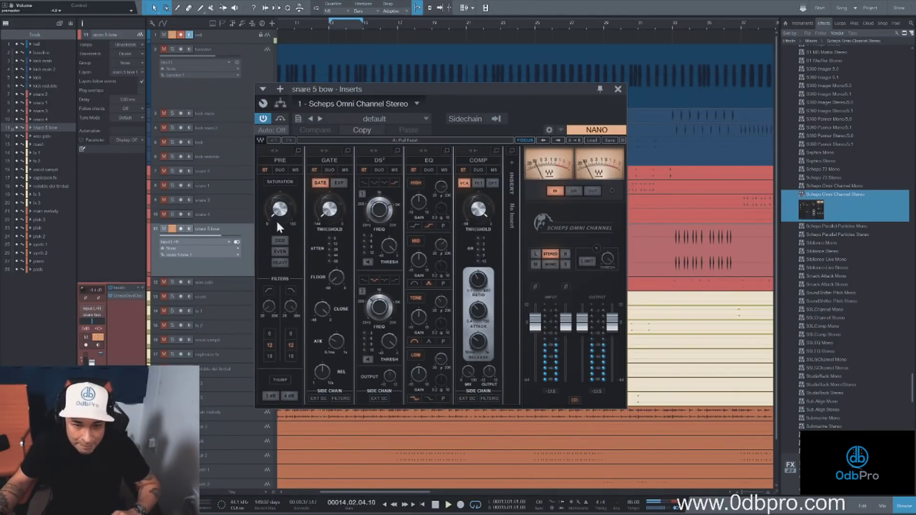
Step: Add pre-stage saturation to the snare 5 bow, compare the Even and Odd modes, and settle on Odd
click(280, 240)
drag(280, 215, 279, 189)
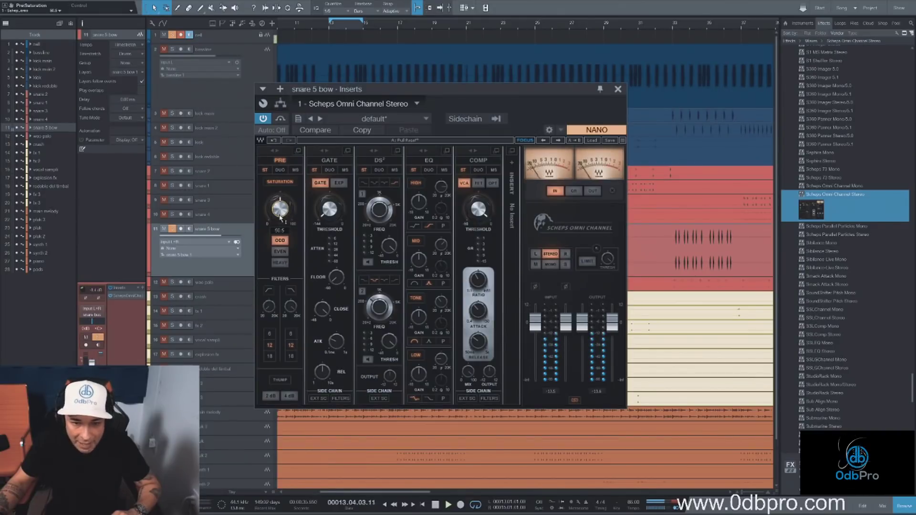
click(280, 251)
mouse_move(288, 211)
mouse_down()
mouse_move(288, 200)
mouse_move(280, 224)
mouse_up()
click(281, 240)
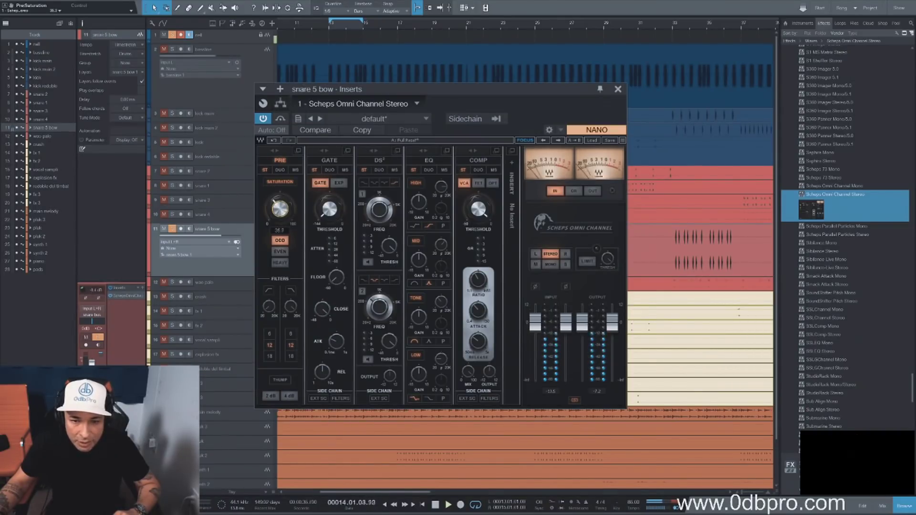
Step: Lower the Omni Channel compressor threshold, raise the EQ mid gain, and close the plug-in
mouse_move(478, 212)
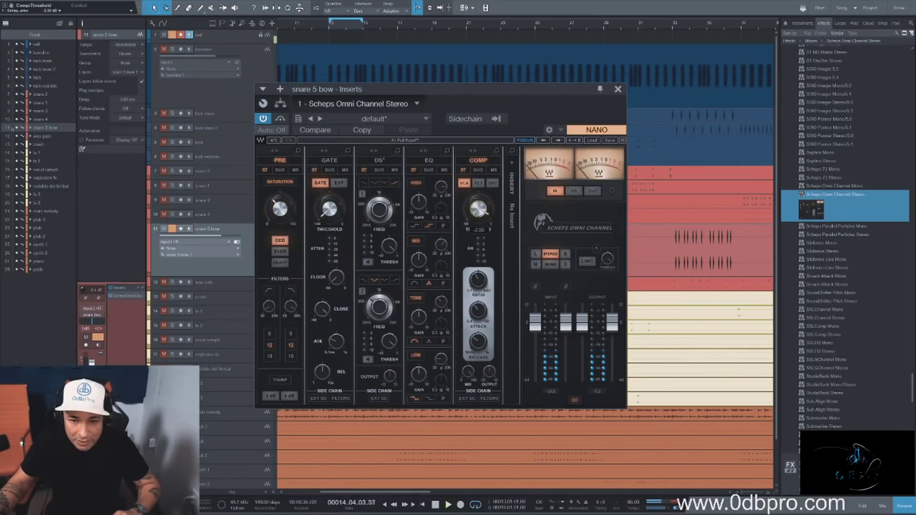
drag(479, 212, 479, 225)
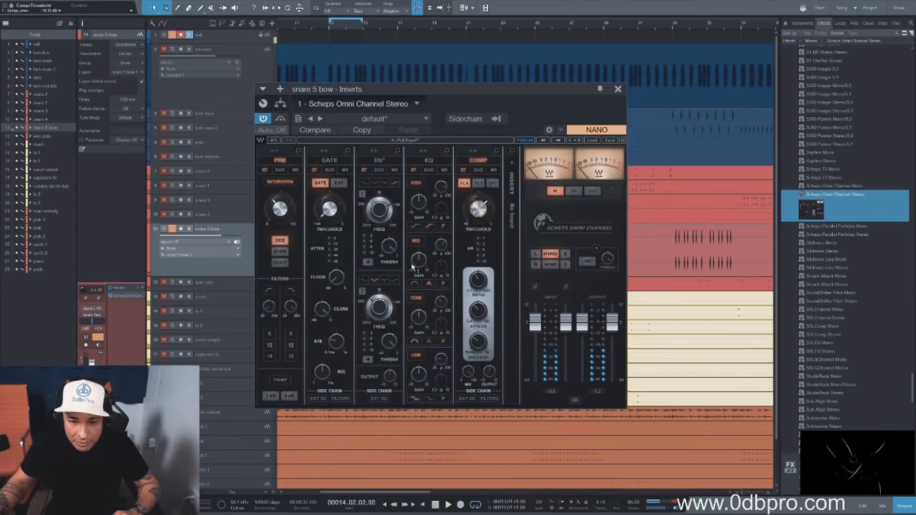
mouse_move(419, 262)
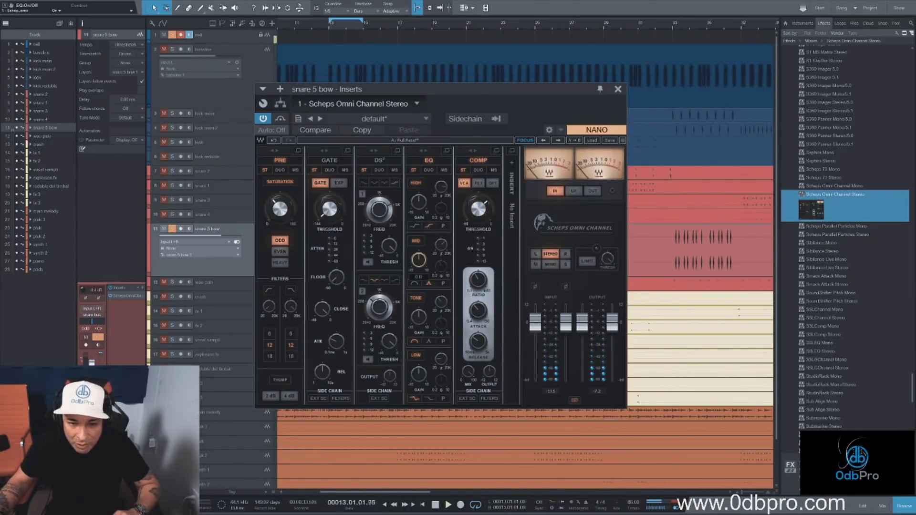
drag(419, 260, 418, 263)
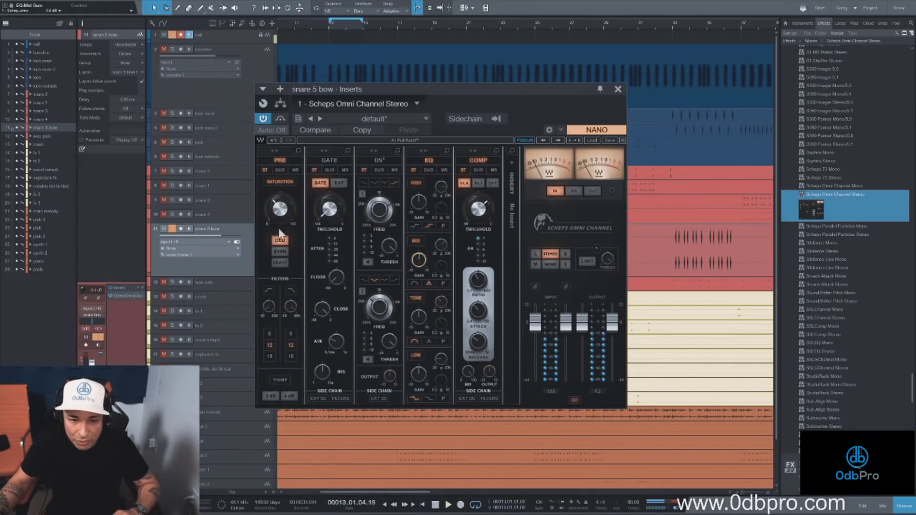
click(619, 90)
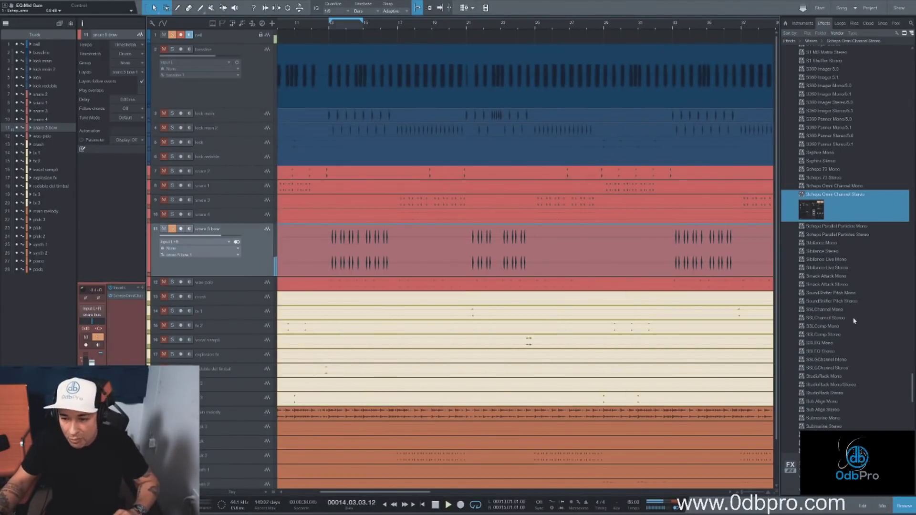
Step: Insert Smack Attack Stereo on snare 5 bow with attack 12, sustain -21 and a longer sustain duration
click(835, 285)
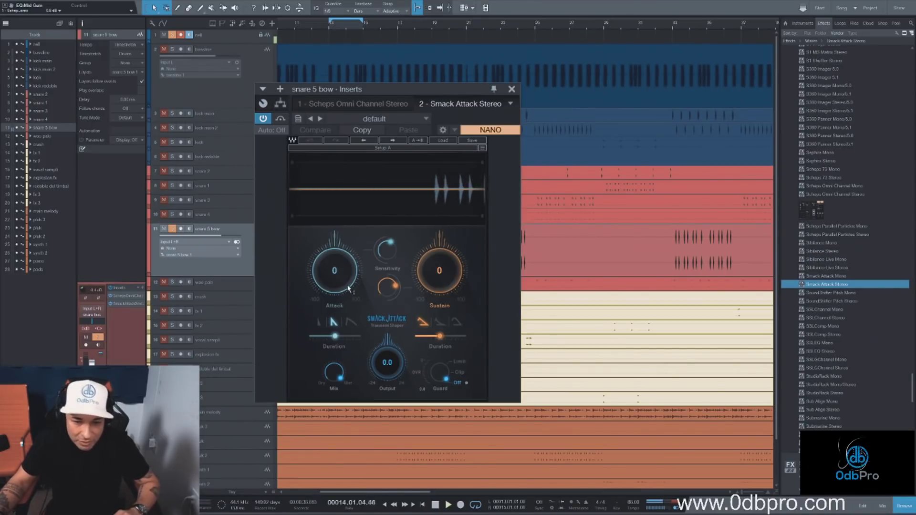
mouse_move(334, 262)
mouse_down()
mouse_move(334, 245)
mouse_move(333, 256)
mouse_up()
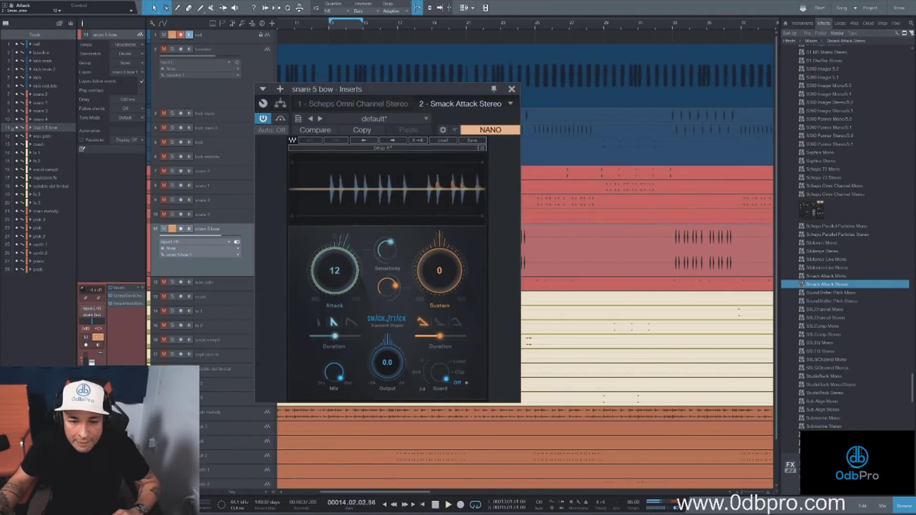
mouse_move(445, 274)
mouse_down()
mouse_move(439, 305)
mouse_move(439, 282)
mouse_up()
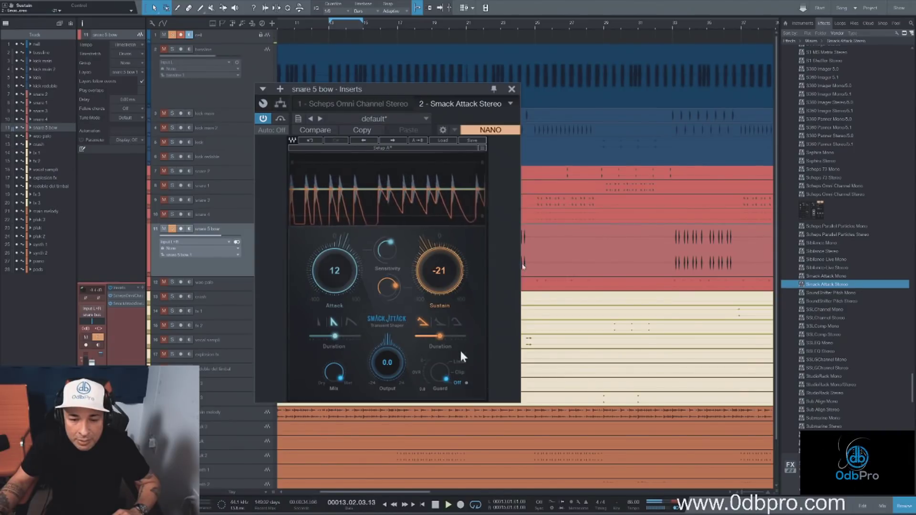
drag(439, 336, 448, 336)
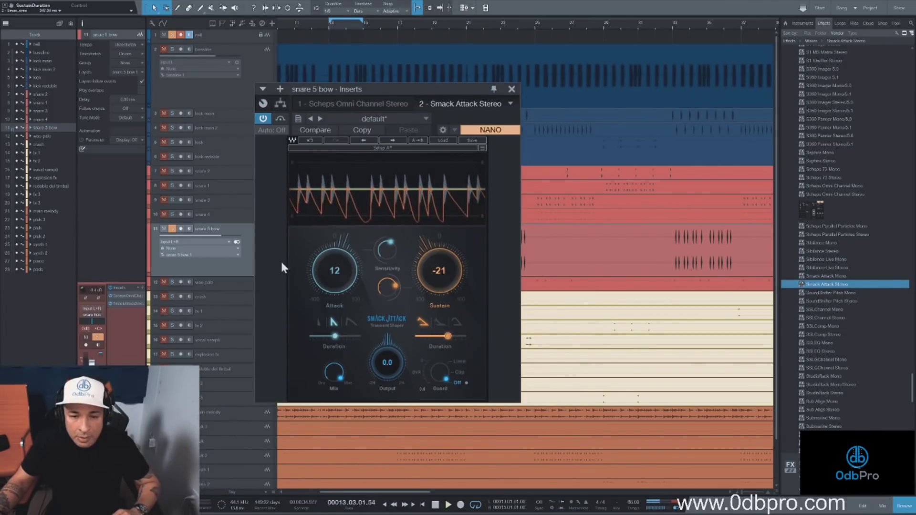
Step: Compare the snare 5 bow with all its inserts bypassed and active, and close Smack Attack
click(110, 289)
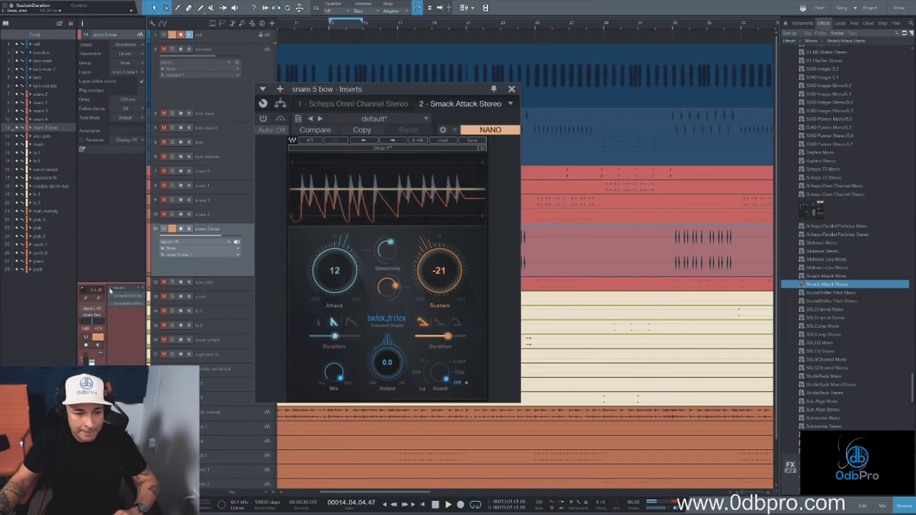
click(110, 288)
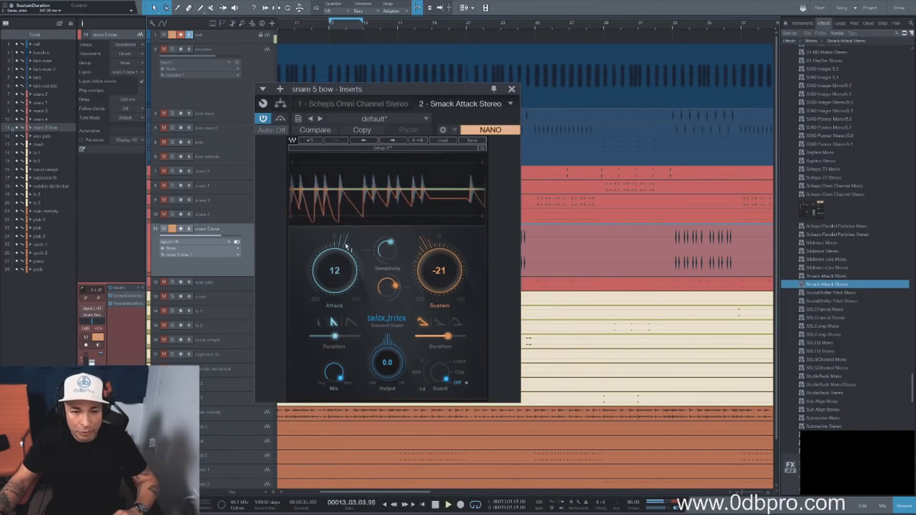
click(512, 89)
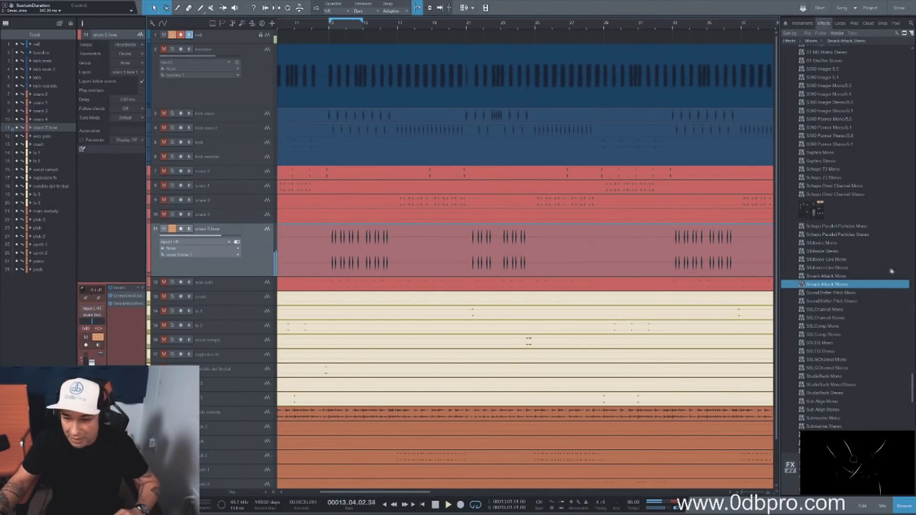
Step: Find Mixverb among the PreSonus effects and add it as a send effect on the snare 5 bow track
drag(912, 403, 897, 105)
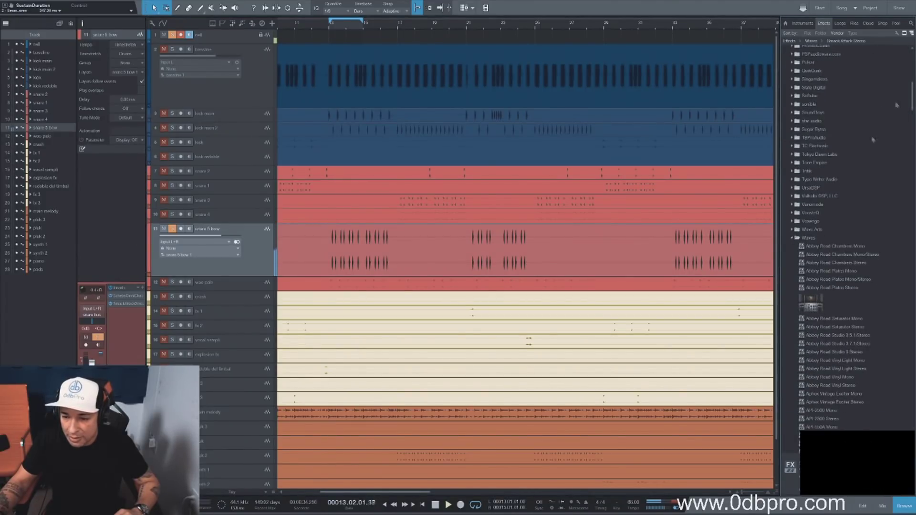
click(811, 240)
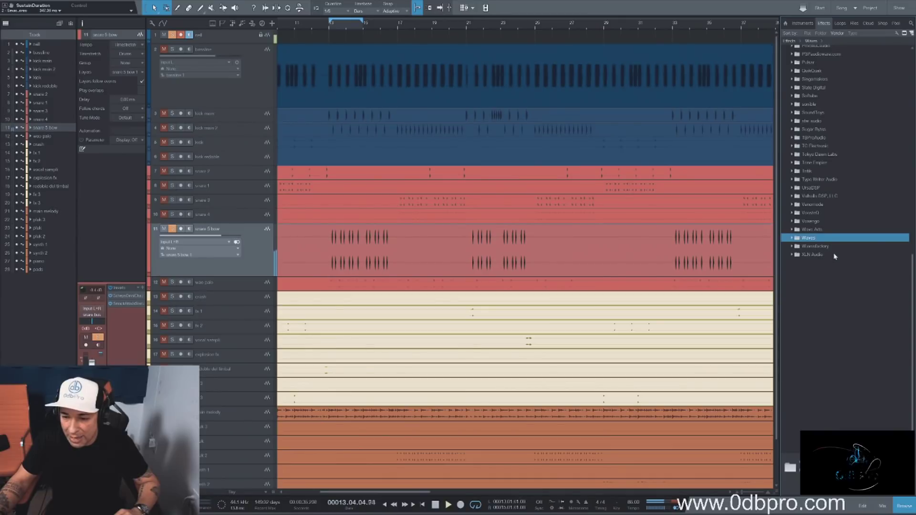
drag(911, 269, 911, 217)
click(814, 208)
scroll(906, 218, down, 8)
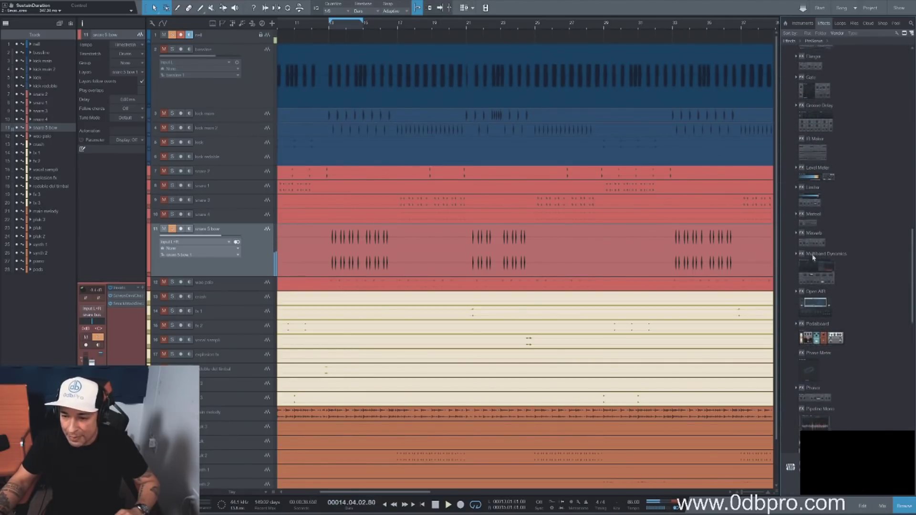
drag(811, 245, 125, 372)
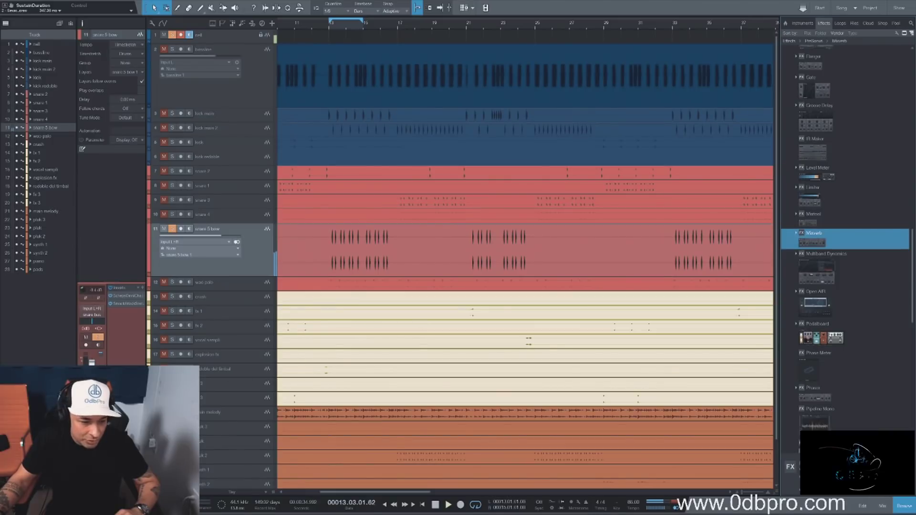
Step: Check the Mixverb return channel in the mixer, set the reverb's size to 10.5 %, and close it
click(884, 507)
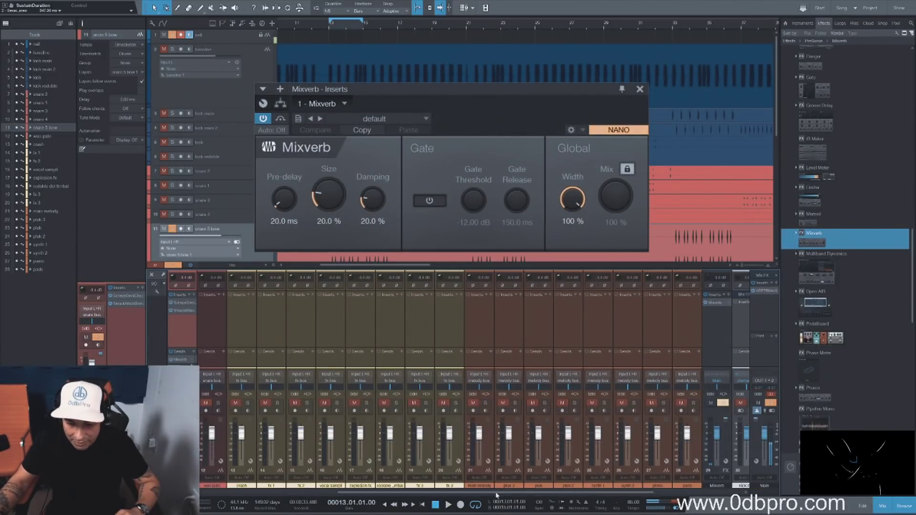
scroll(496, 492, right, 5)
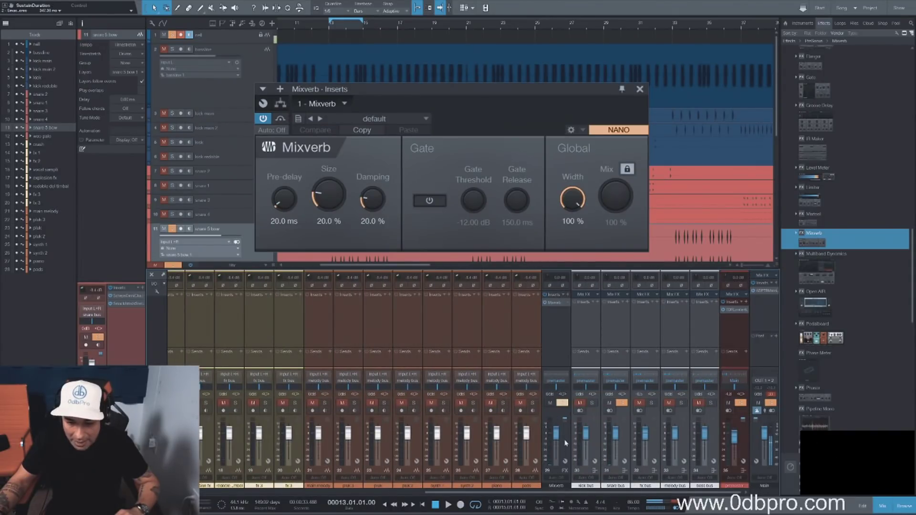
click(884, 507)
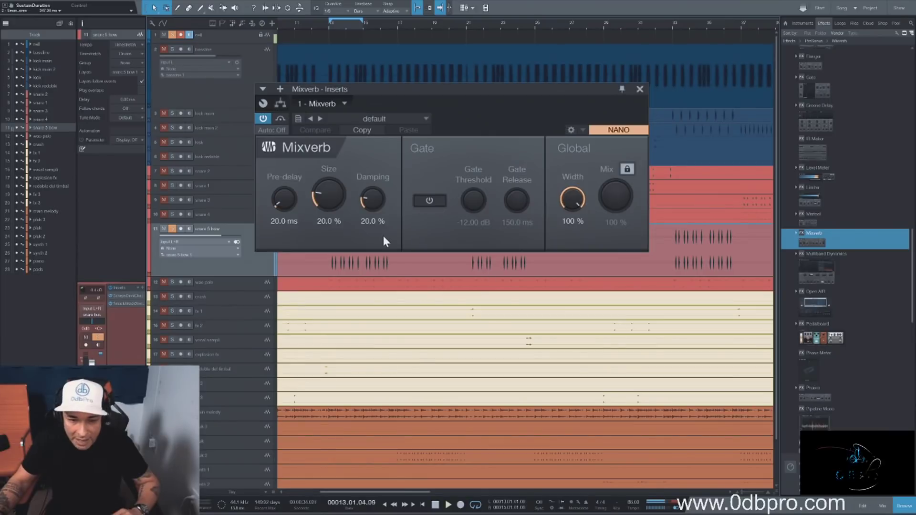
drag(327, 189, 327, 202)
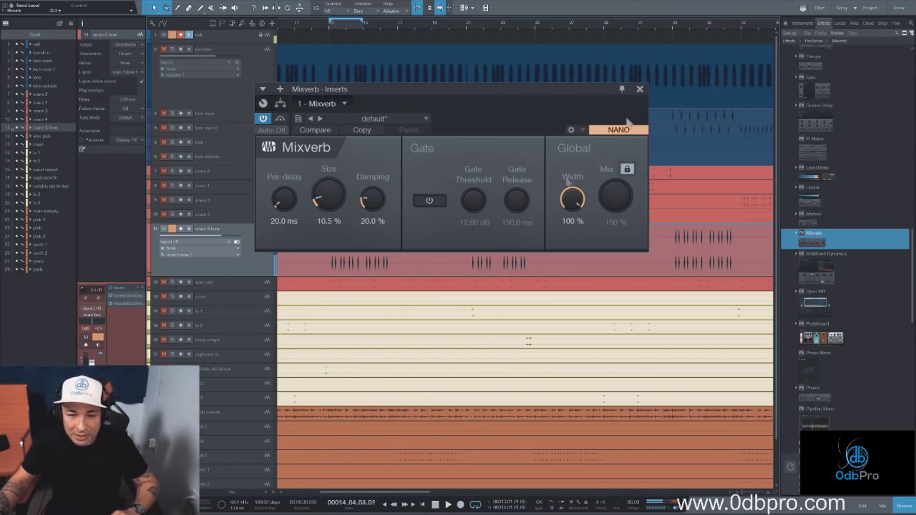
click(640, 90)
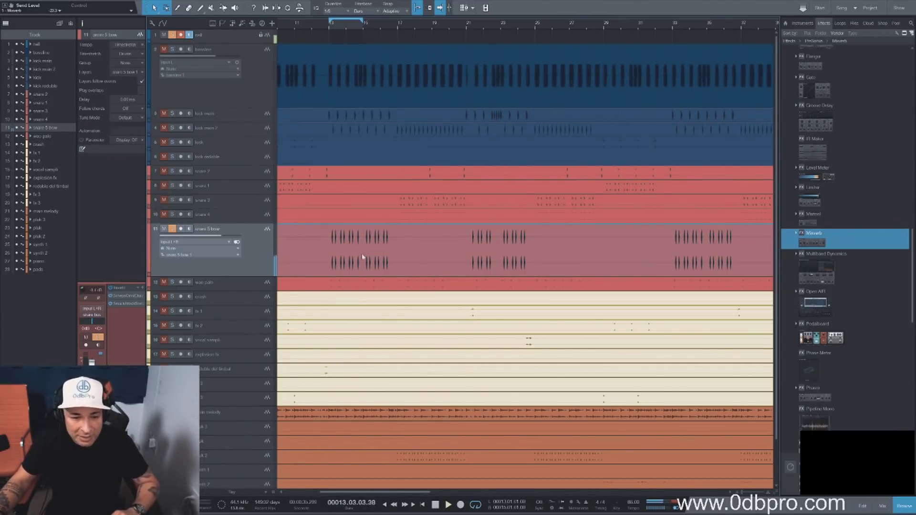
Step: Solo track 12 instead of snare 5 bow, select it, and stop playback after listening
click(173, 282)
click(173, 230)
click(229, 283)
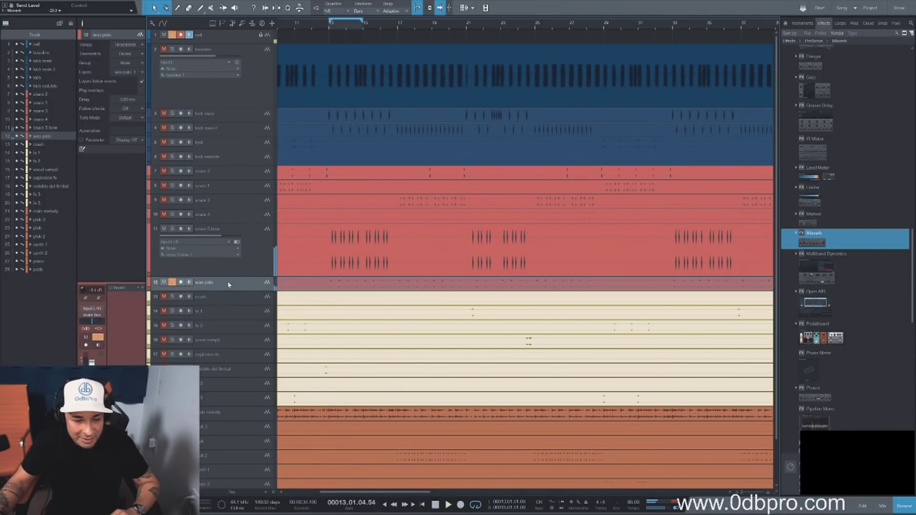
key(space)
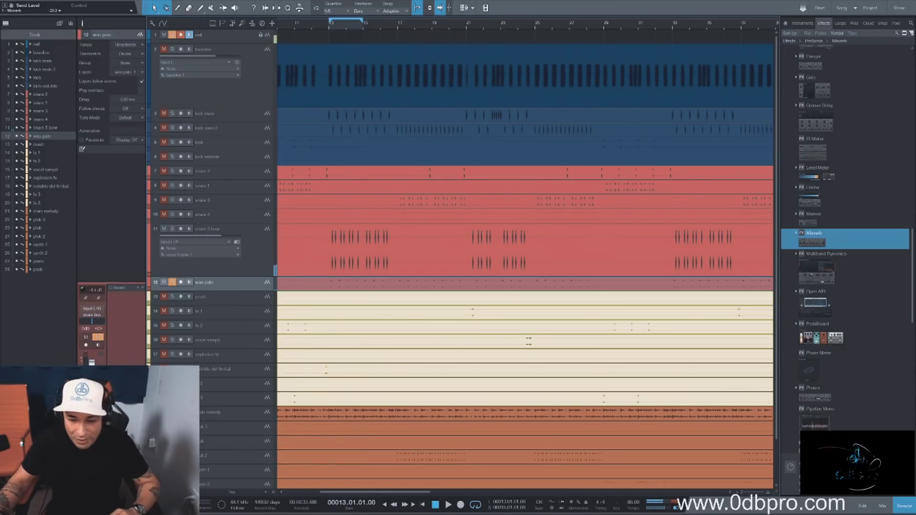
Step: Inspect the Mixverb and bus channels in the mixer, and toggle the mute on snare 5 bow during playback
click(882, 507)
drag(577, 493, 723, 497)
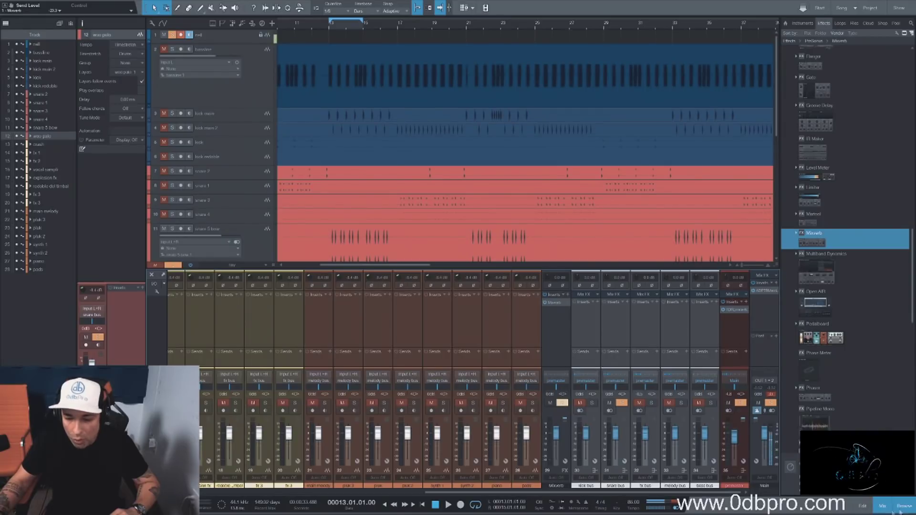
click(882, 506)
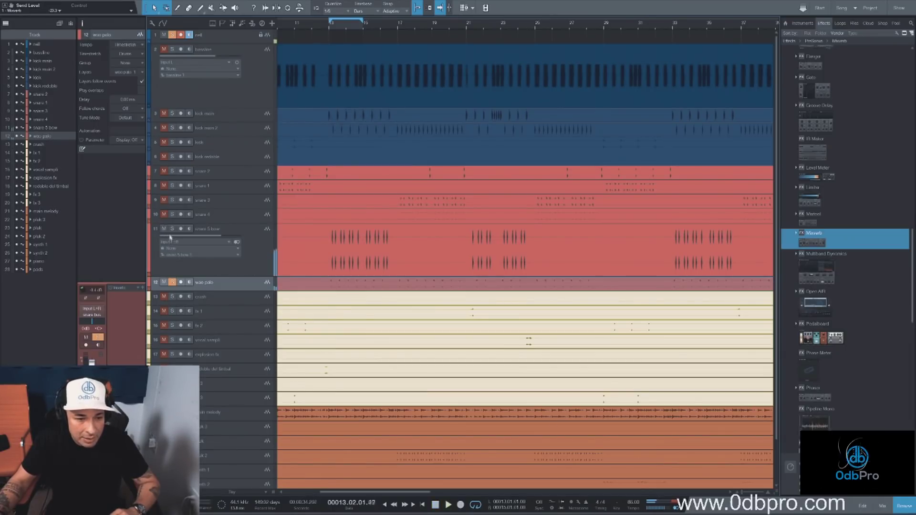
click(164, 229)
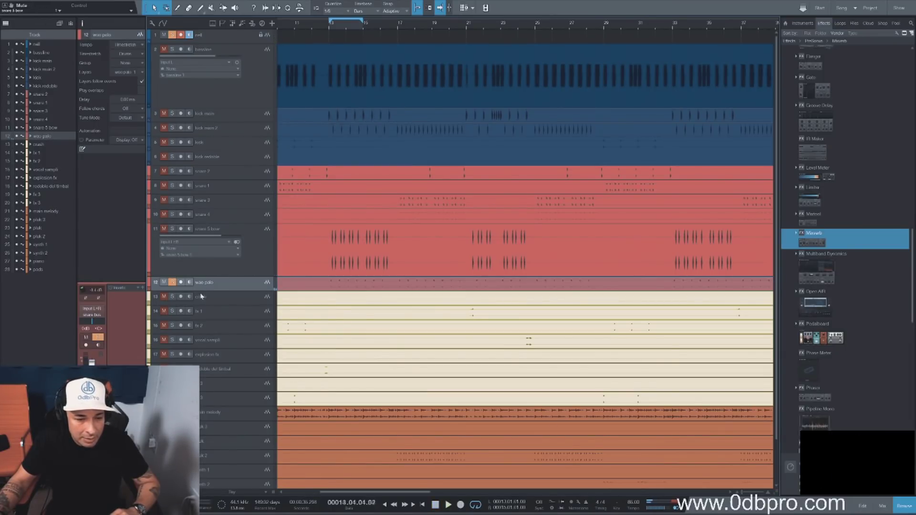
Step: Enlarge the wao palo track and insert FabFilter Pro-Q 3 from the FabFilter effects on it
drag(225, 290, 225, 369)
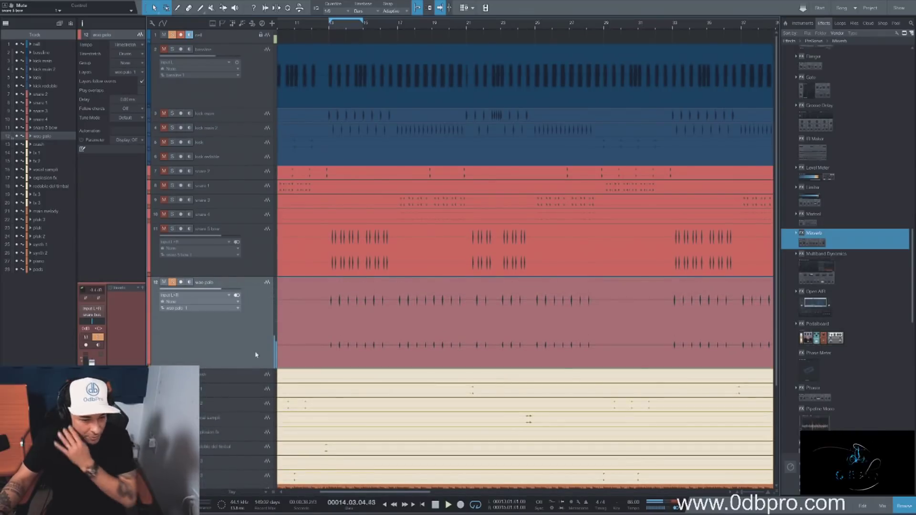
drag(912, 279, 913, 109)
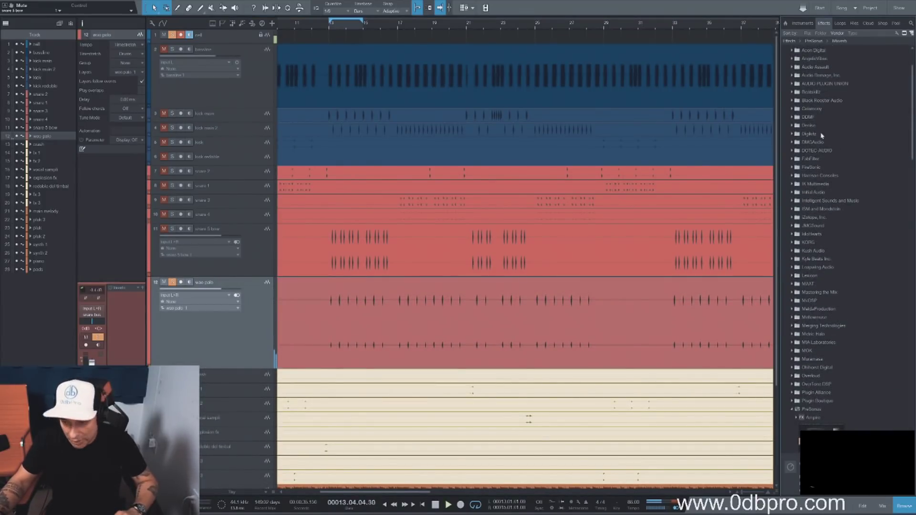
double_click(814, 161)
drag(824, 414, 409, 329)
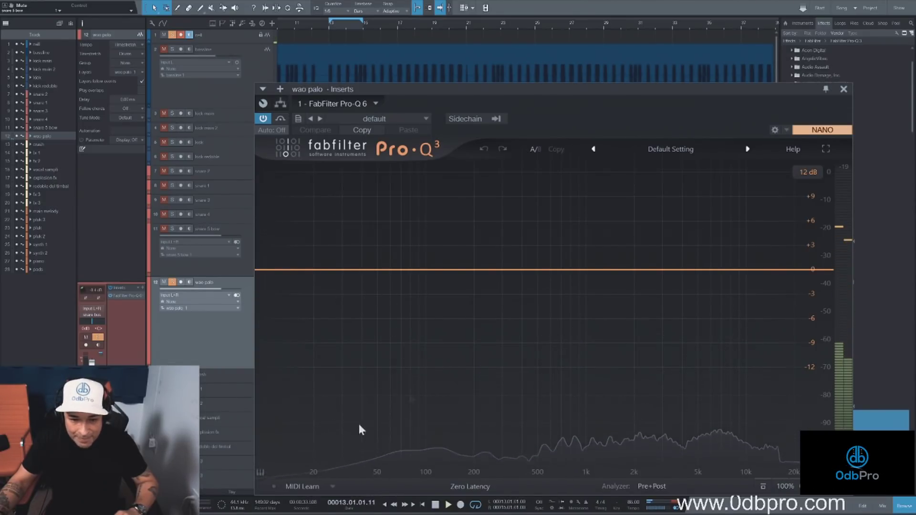
Step: Add a low-frequency band in Pro-Q 3 and make it a Low Cut with a Brickwall slope
drag(338, 271, 331, 303)
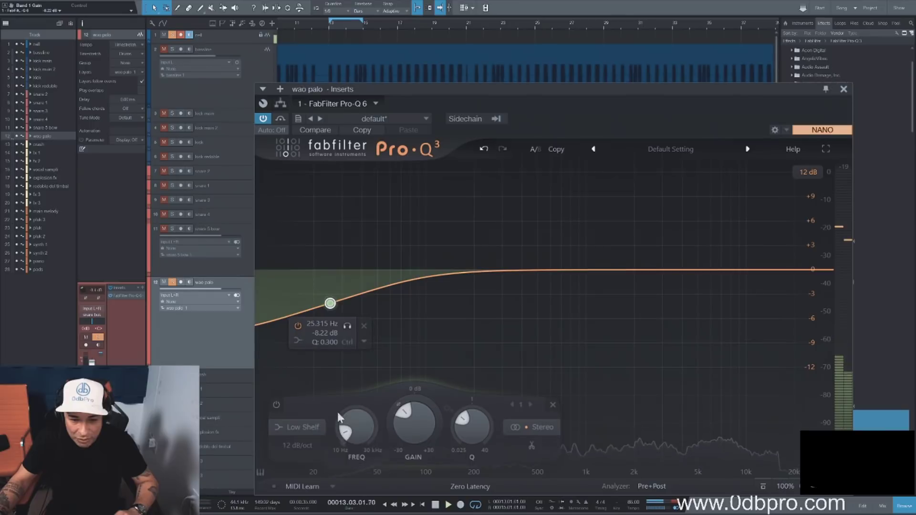
click(305, 427)
click(297, 331)
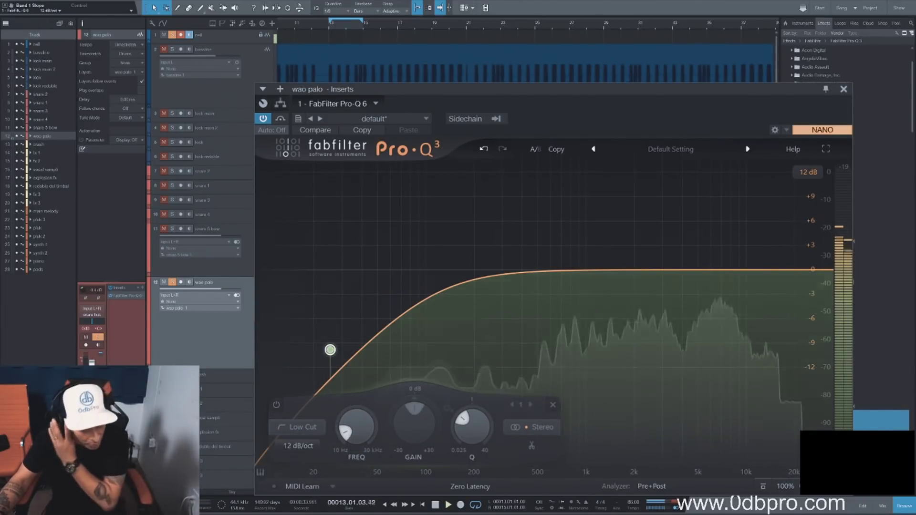
scroll(298, 445, up, 8)
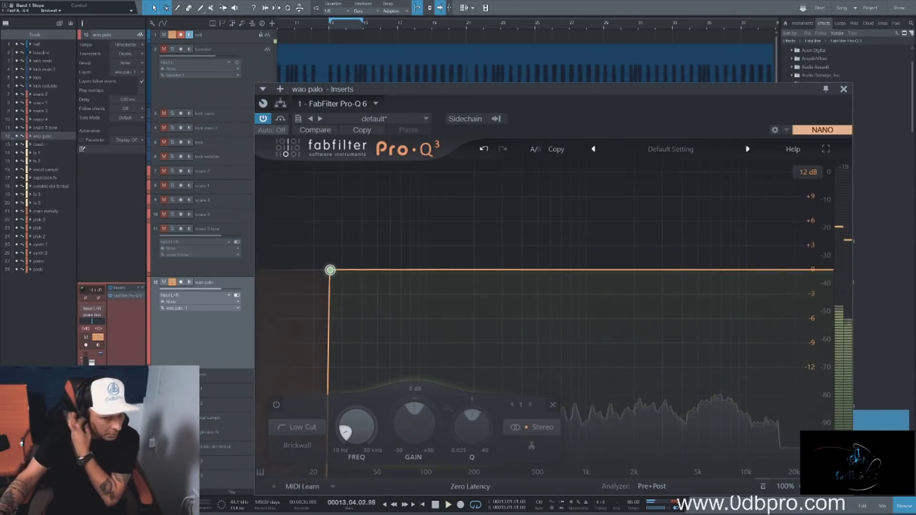
Step: Move the low cut to about 160 Hz, boost a bell band about 7 dB near 1.3 kHz, and close the equalizer
mouse_move(334, 271)
drag(348, 233, 423, 273)
drag(646, 270, 606, 213)
drag(426, 273, 459, 270)
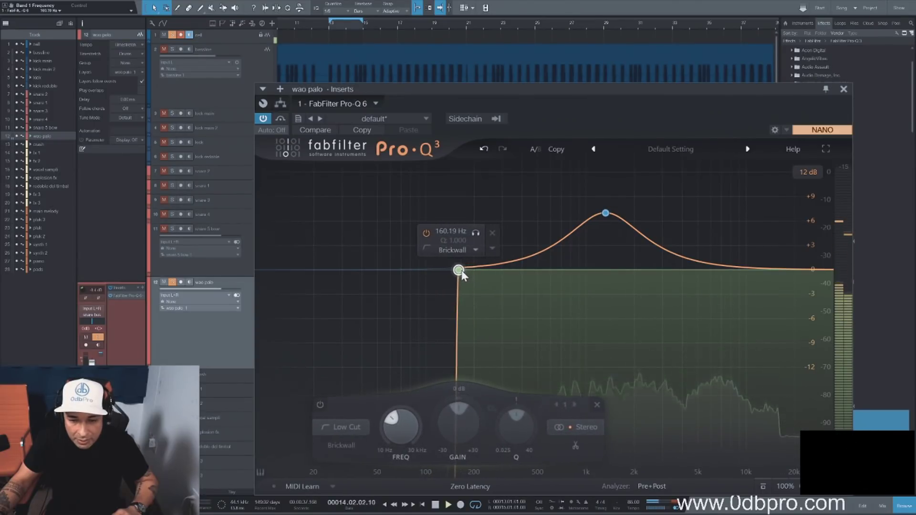
click(844, 89)
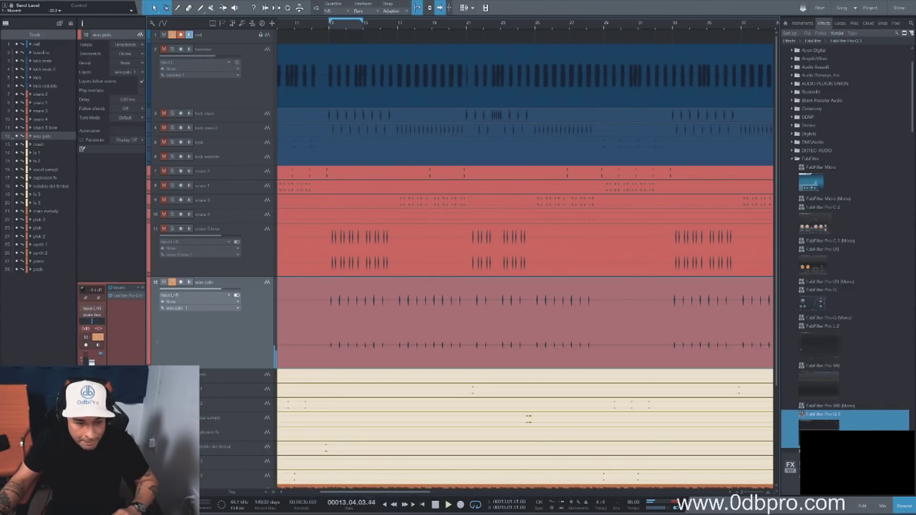
Step: Solo bassline, kick main, kick main 2 and snare 5 bow together with wao palo and play them
key(space)
click(172, 49)
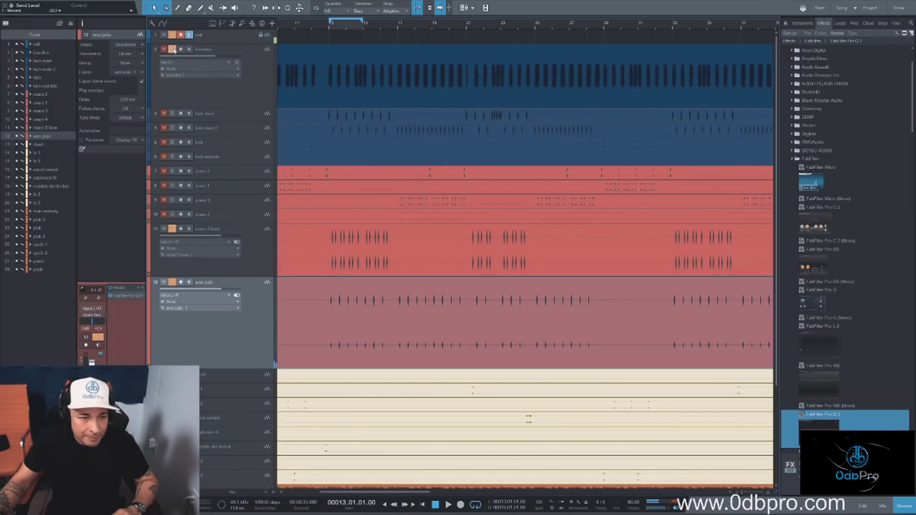
click(171, 134)
click(172, 128)
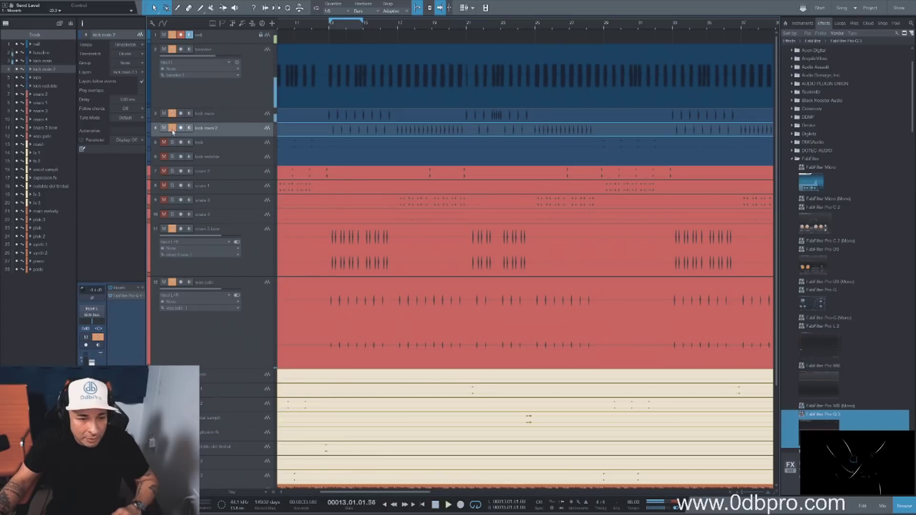
Step: Lower the wao palo and snare 5 bow volumes slightly, and enlarge the waveforms in the arrangement
click(227, 330)
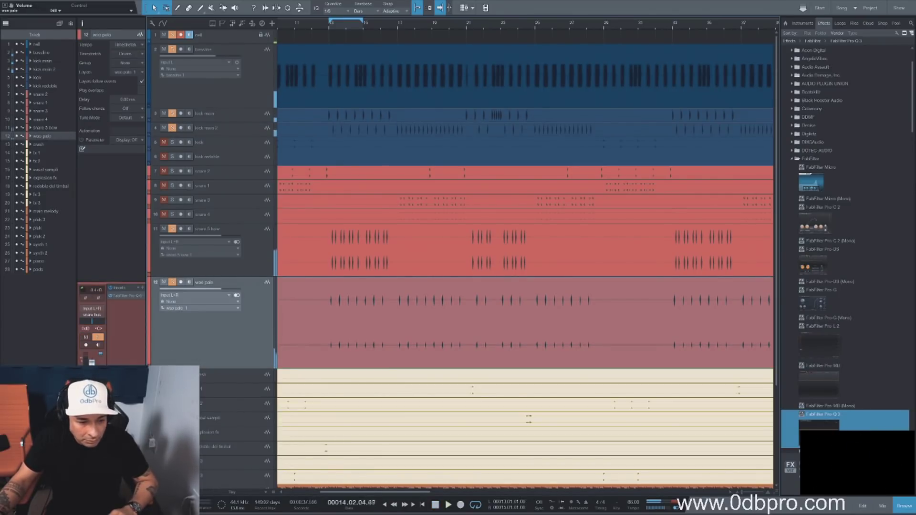
drag(92, 362, 91, 367)
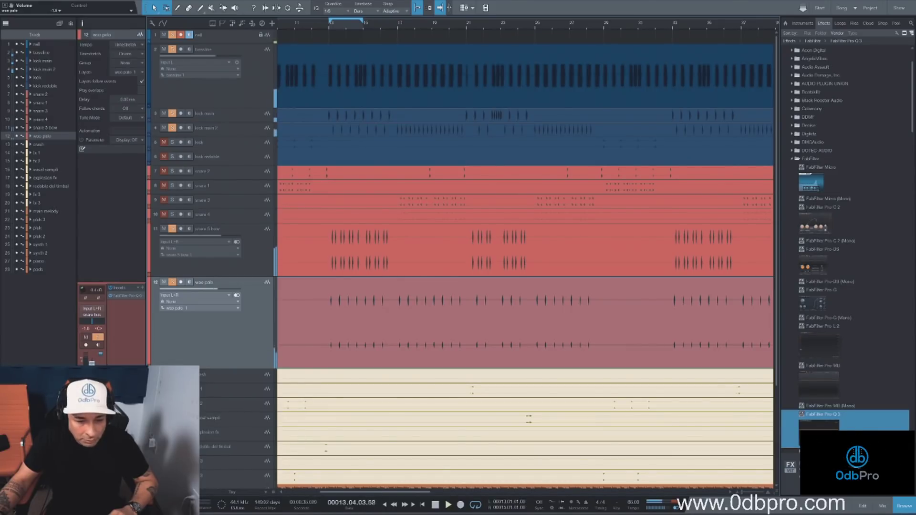
click(251, 253)
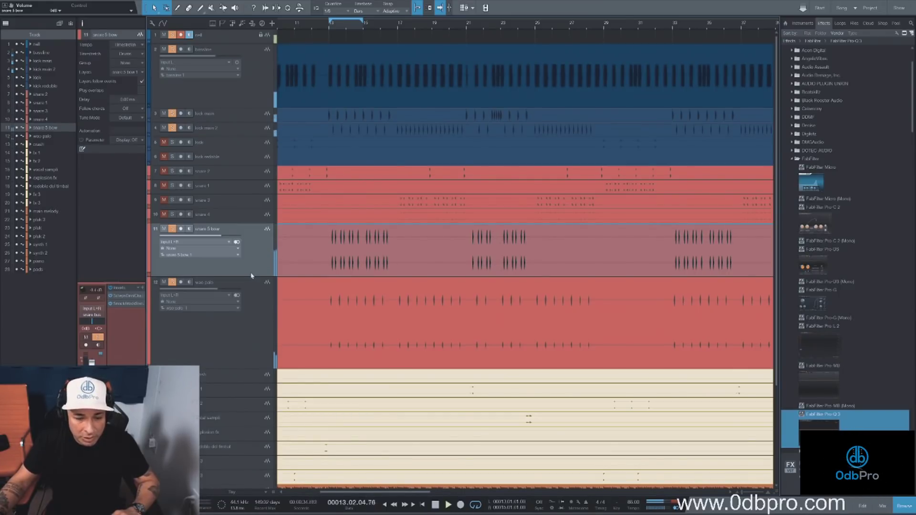
drag(775, 487, 774, 479)
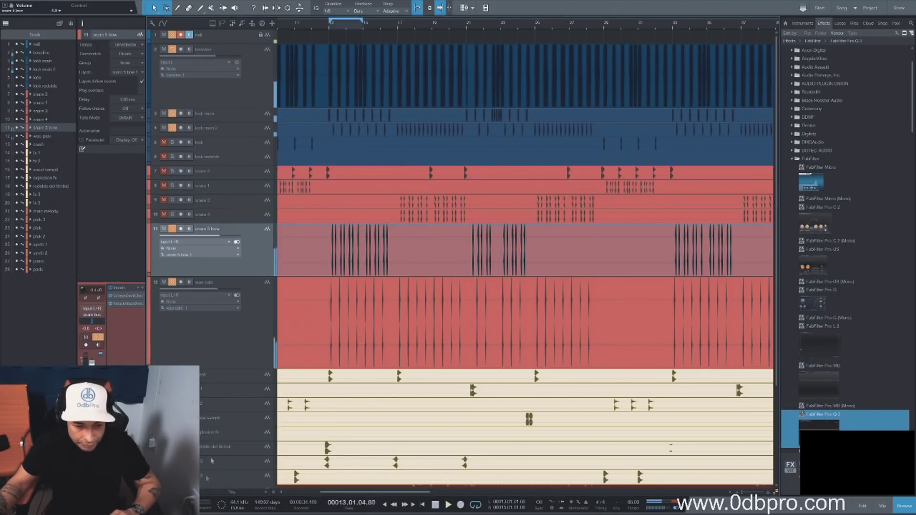
Step: Clear all solos, pull the fx and melody bus faders fully down in the mixer, and audition the remaining buses
key(shift+s)
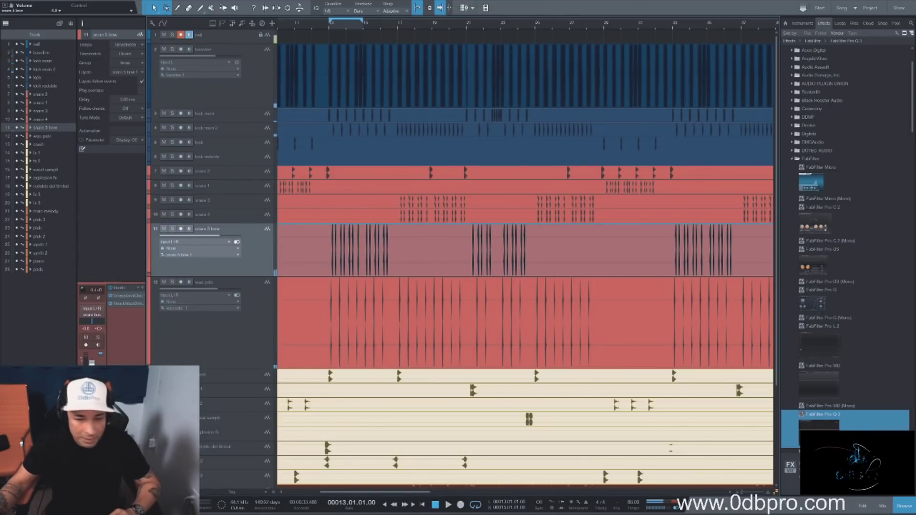
click(883, 505)
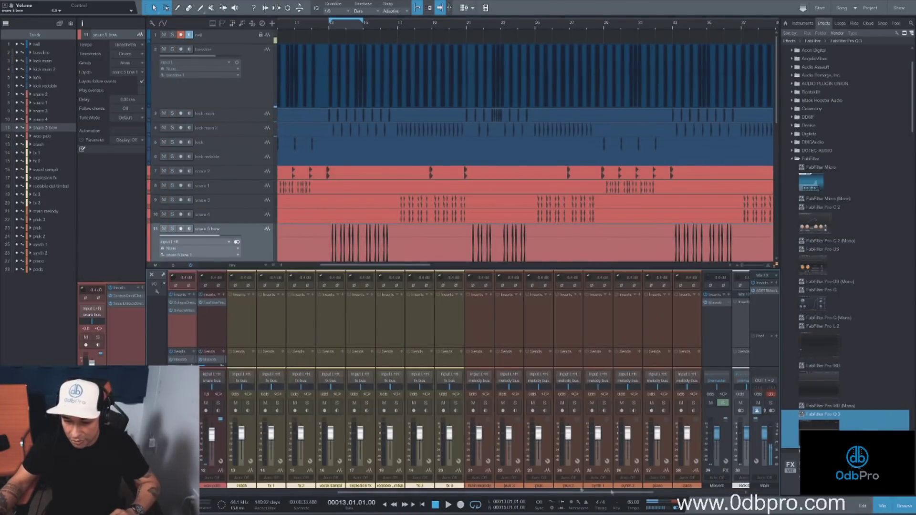
drag(567, 494, 656, 494)
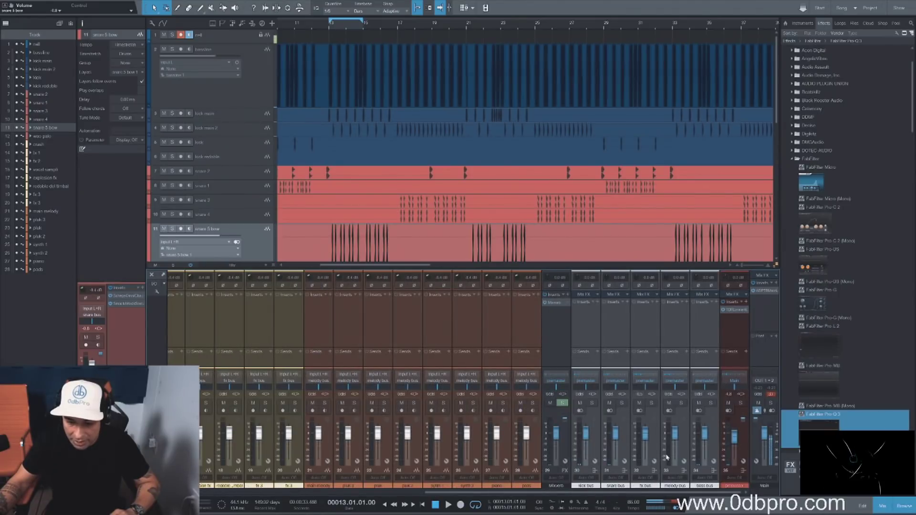
drag(677, 436, 670, 512)
drag(643, 438, 645, 511)
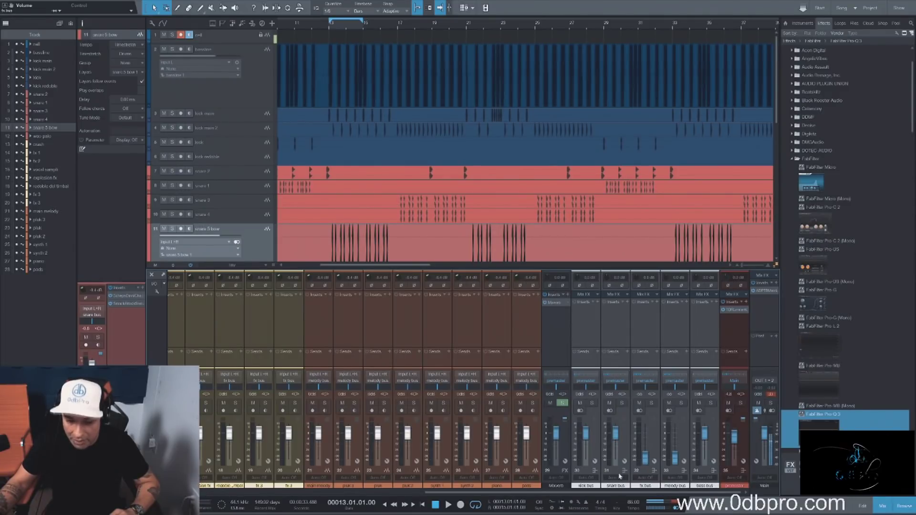
key(space)
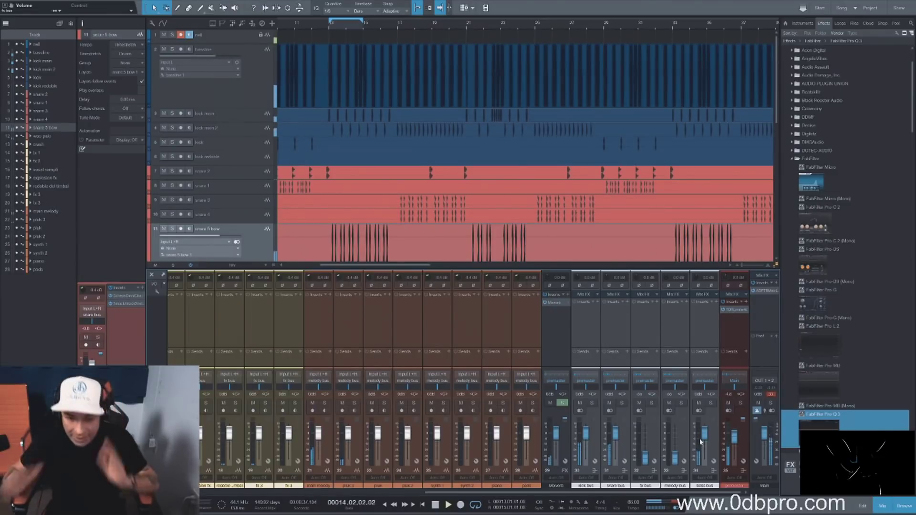
key(space)
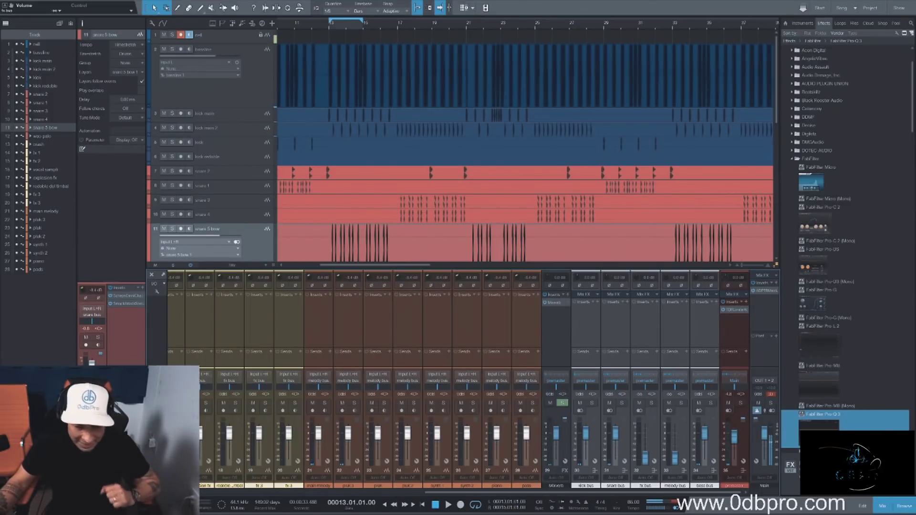
Step: Create a new bus in the mixer and name it as the percussion bus
key(ctrl+shift+b)
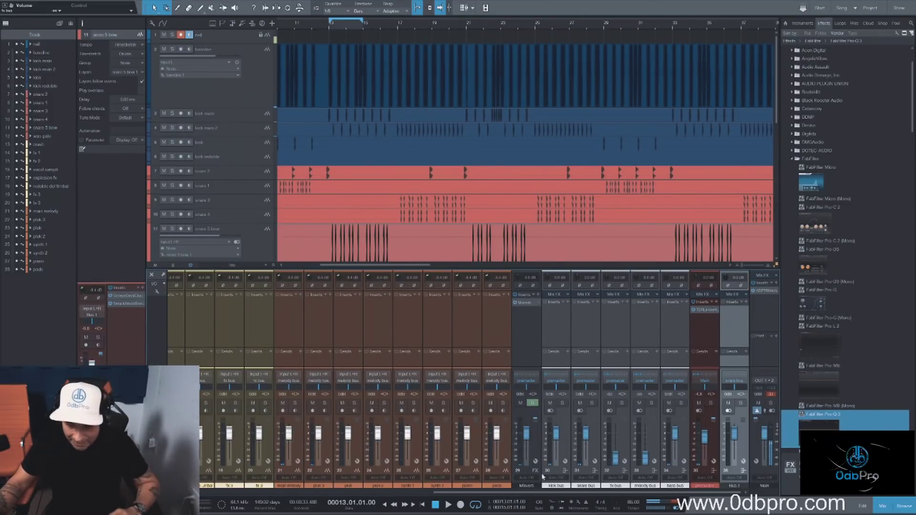
double_click(735, 486)
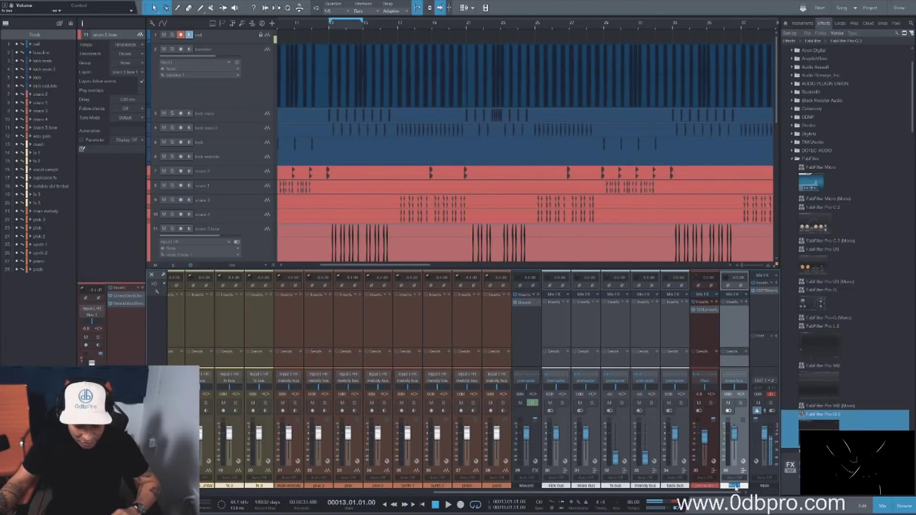
text(perc para)
text(llelcomp)
text(bus)
key(Return)
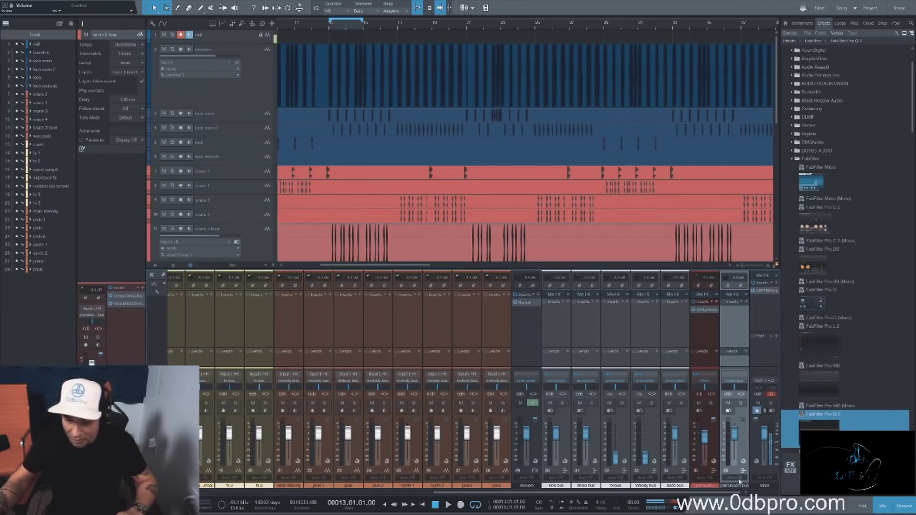
Step: Place the percussion bus before the premaster with the kick, snare and bass buses routed into it, and lower its volume by about 1 dB
drag(734, 486, 690, 487)
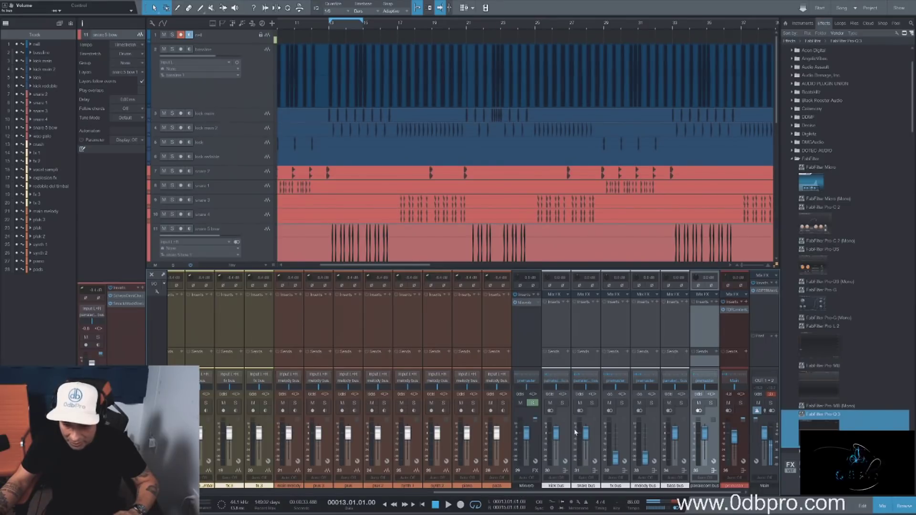
key(space)
drag(705, 433, 708, 438)
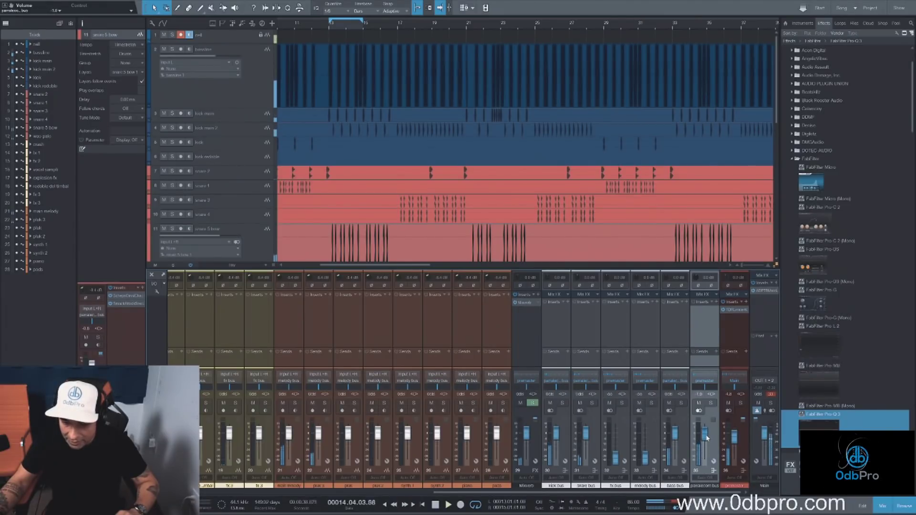
key(space)
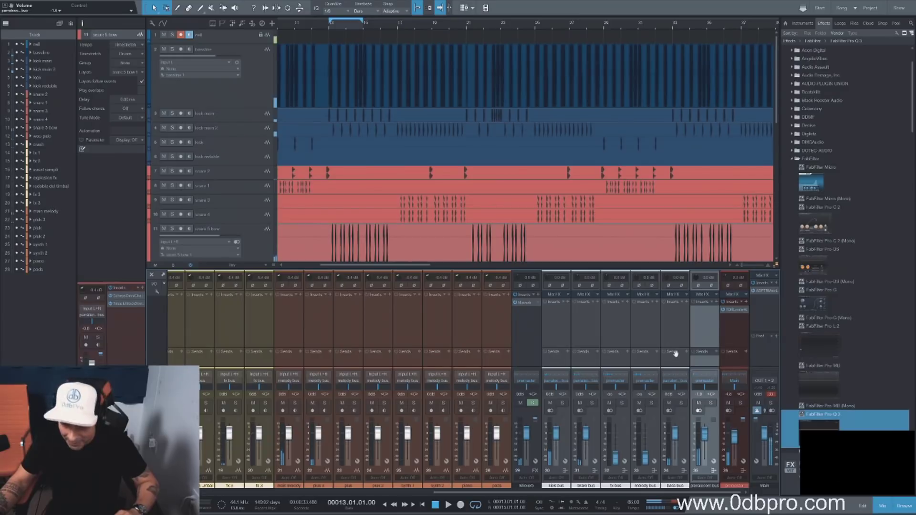
Step: Find TR5 Black 76 among the IK Multimedia effects and add it as a send effect on the percussion bus
drag(671, 348, 671, 328)
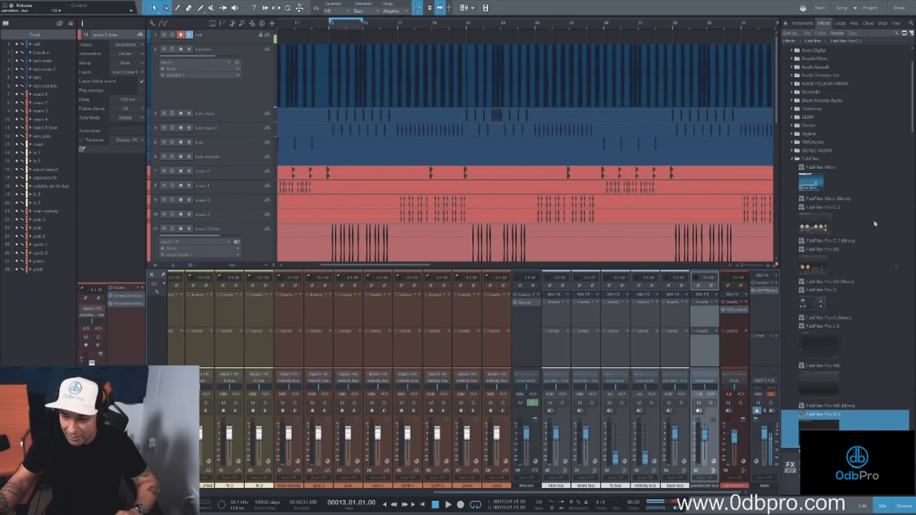
click(810, 159)
scroll(828, 218, down, 2)
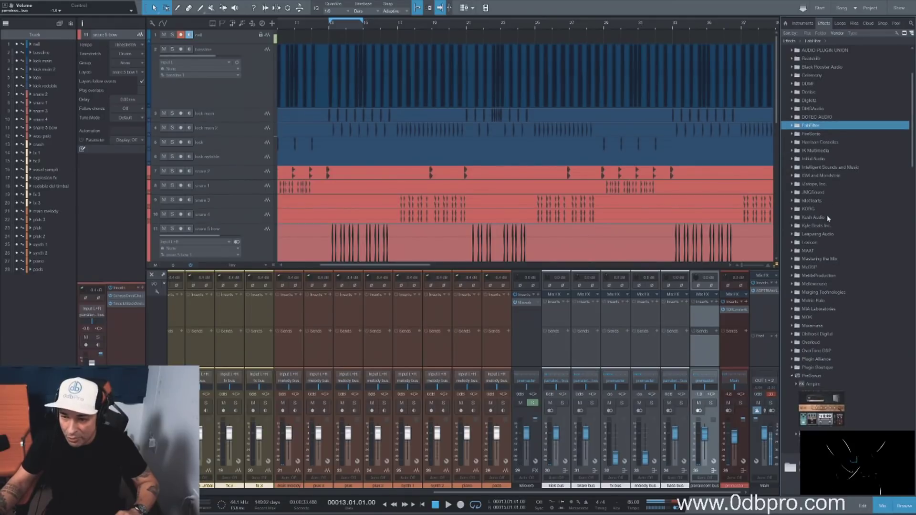
click(811, 376)
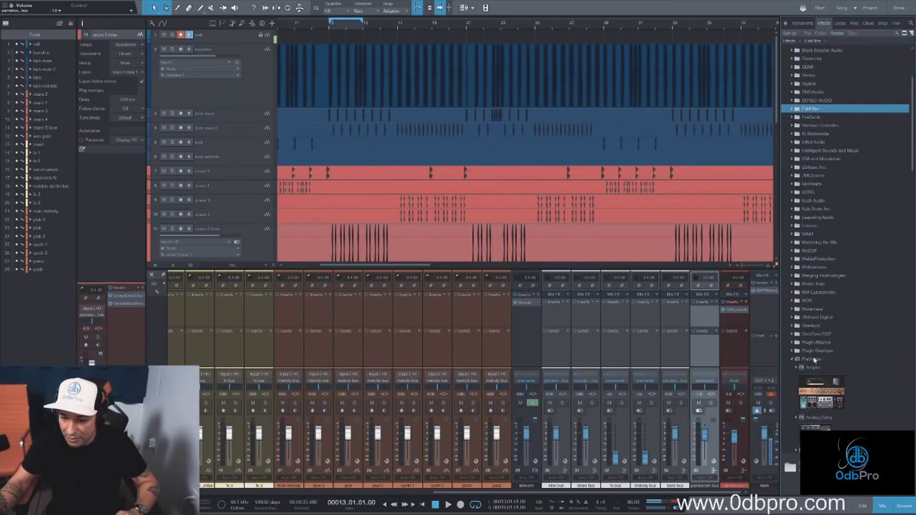
scroll(841, 133, down, 1)
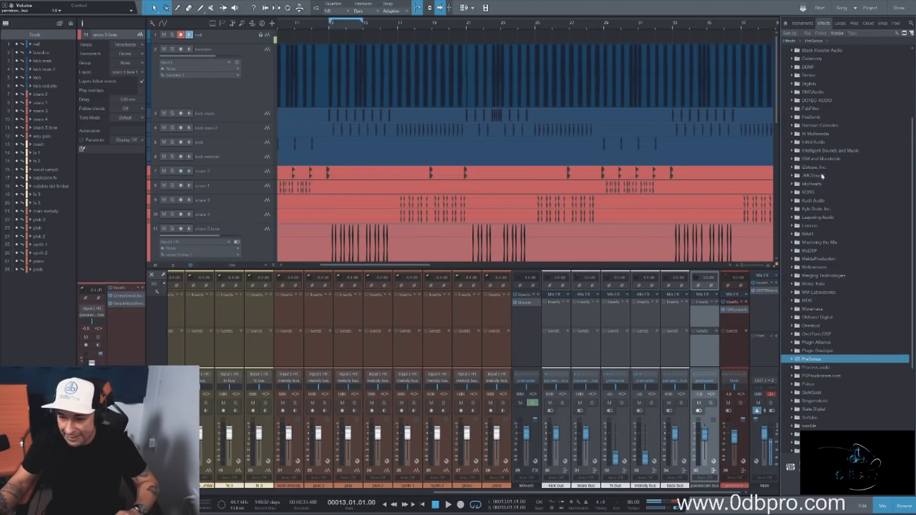
click(819, 134)
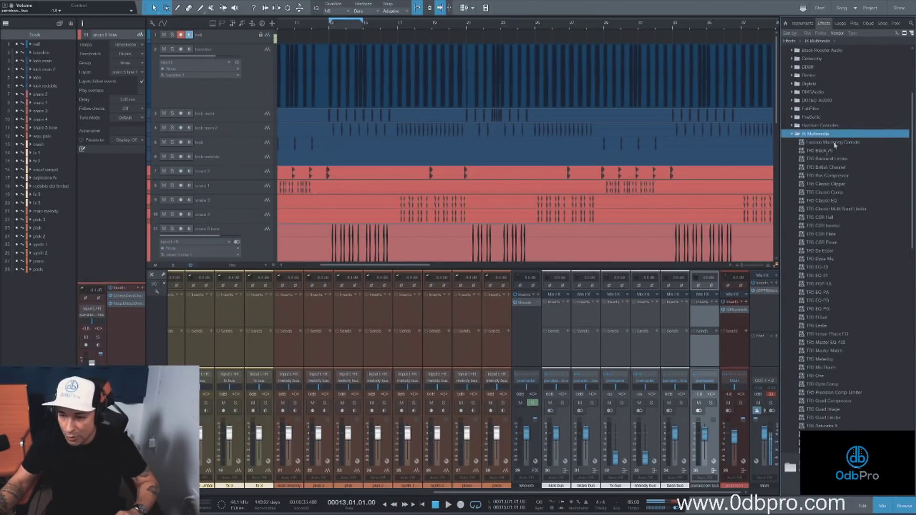
drag(820, 150, 707, 348)
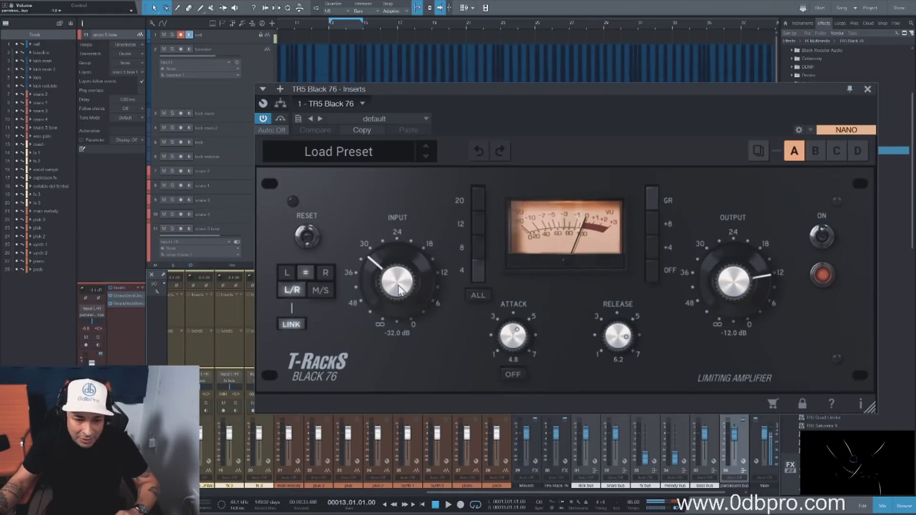
Step: Set the Black 76 attack and release to 7.0, input to about -9.4 dB and output to about -35.1 dB
drag(513, 336, 513, 283)
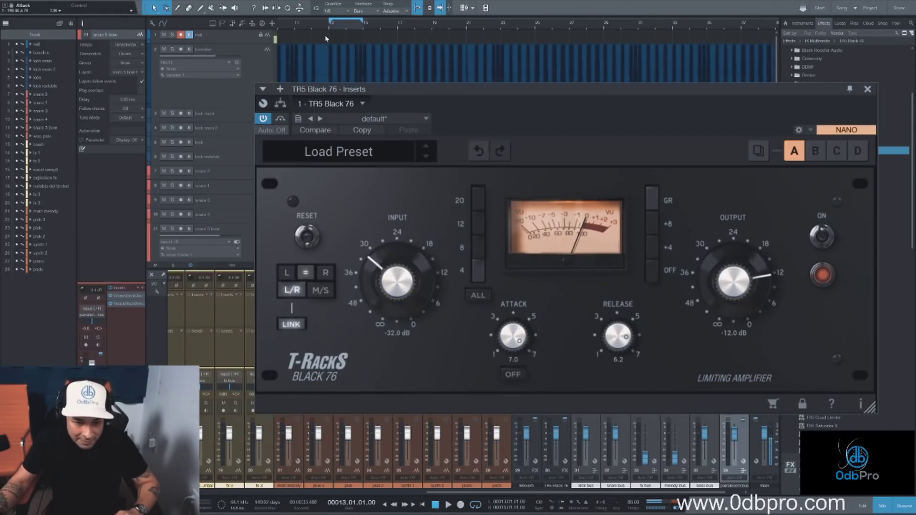
drag(622, 351, 638, 296)
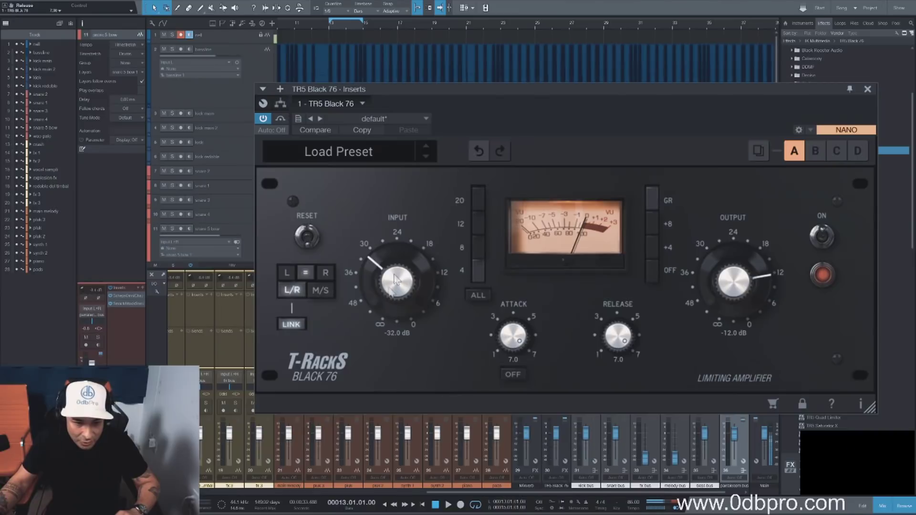
drag(392, 297, 393, 283)
drag(730, 291, 723, 354)
drag(404, 292, 398, 217)
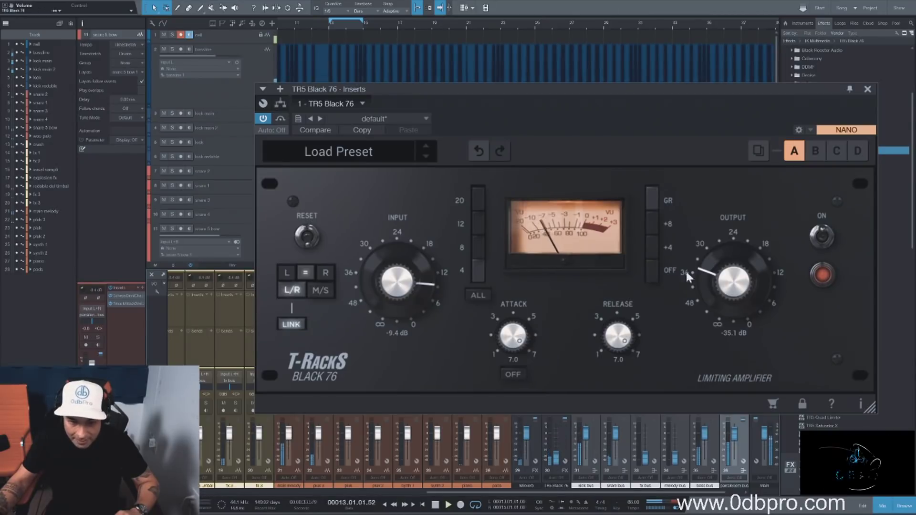
Step: Raise the Black 76 output to about -23.1 dB and bring its return channel up to about -7.2 dB
drag(730, 297, 722, 257)
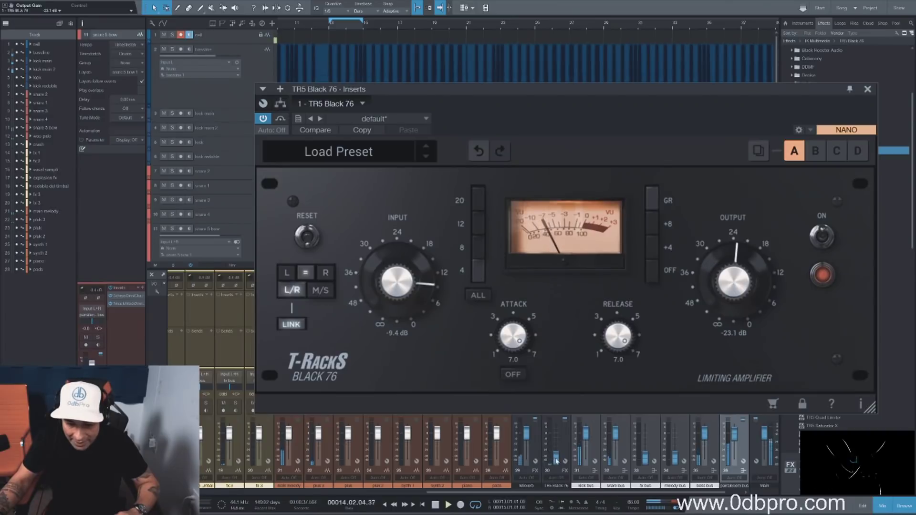
drag(556, 462, 557, 448)
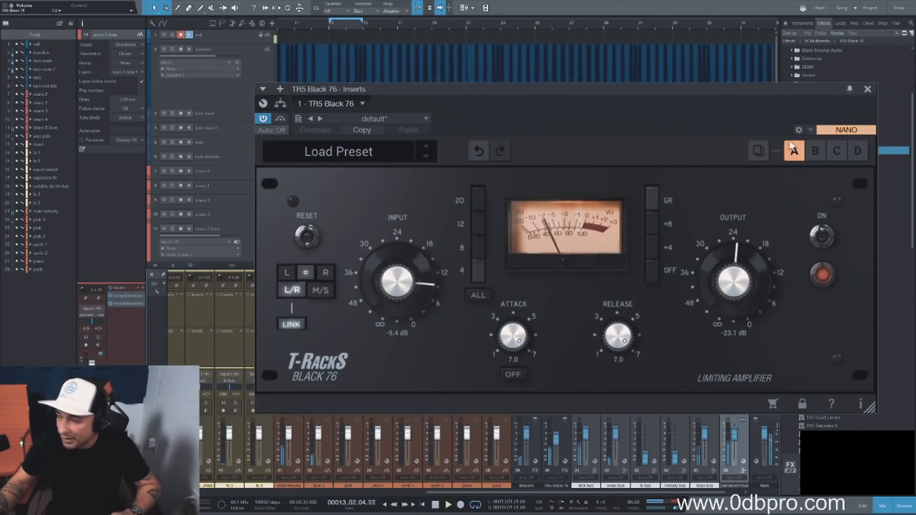
click(868, 89)
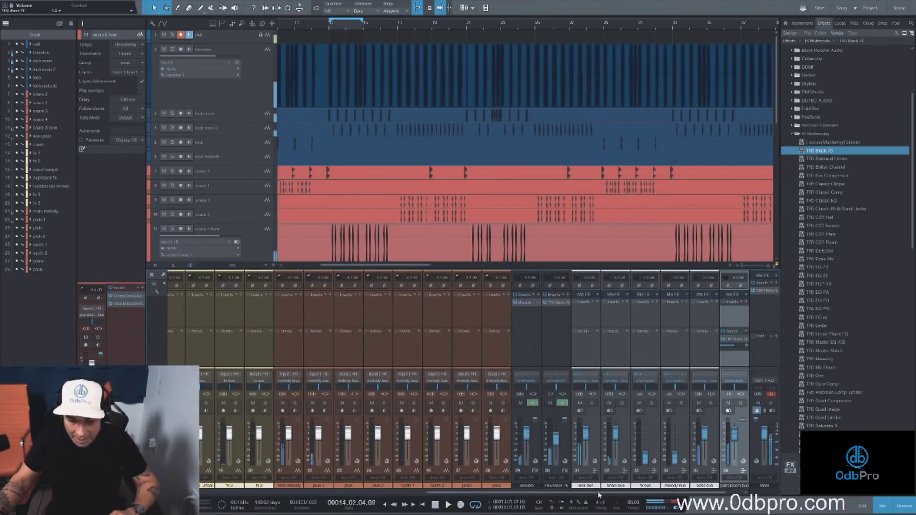
Step: Set the snare 5 bow channel's volume to about -0.5 dB
drag(600, 493, 350, 493)
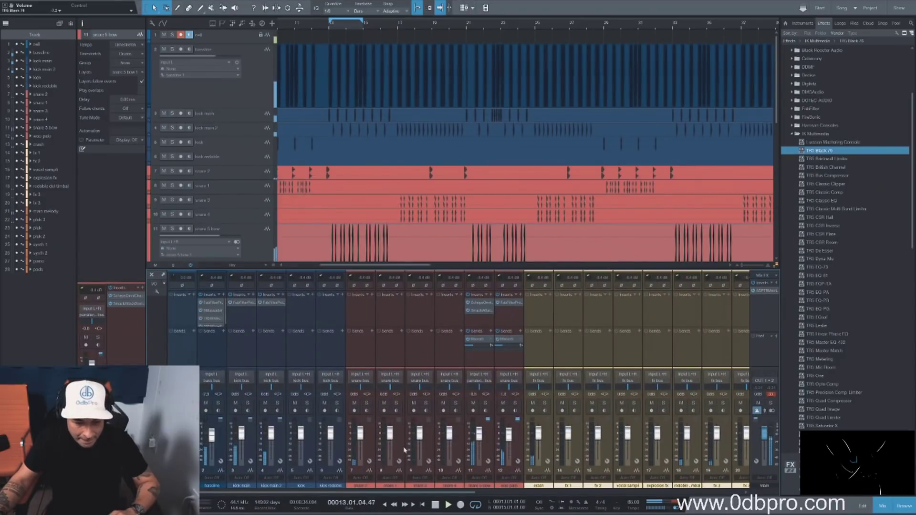
click(479, 436)
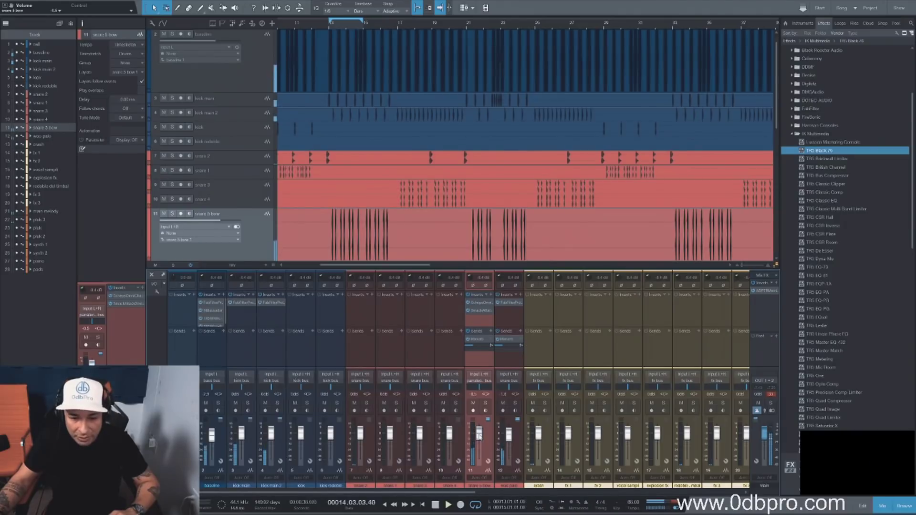
drag(465, 492, 768, 510)
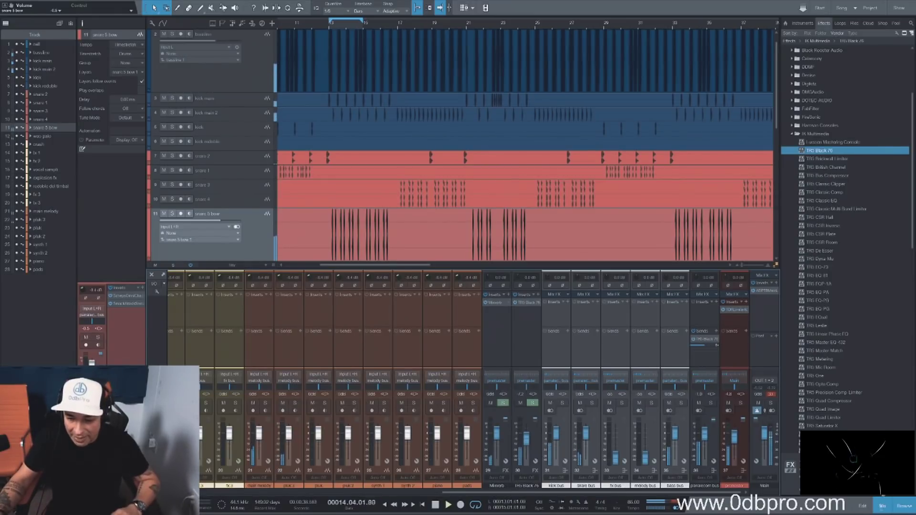
Step: Show all tracks at a compact height without the mixer and loop playback over bars 17 to 21
click(882, 509)
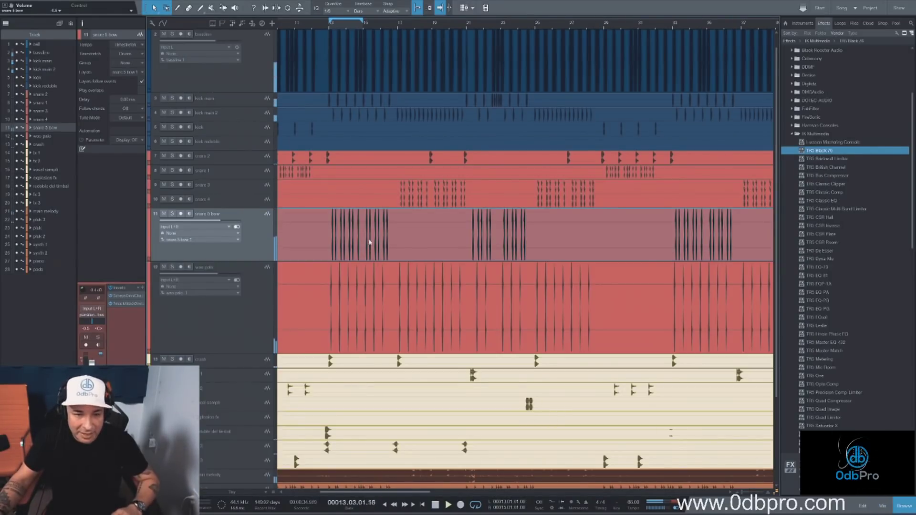
mouse_move(273, 492)
mouse_down()
mouse_move(273, 470)
mouse_move(273, 480)
mouse_up()
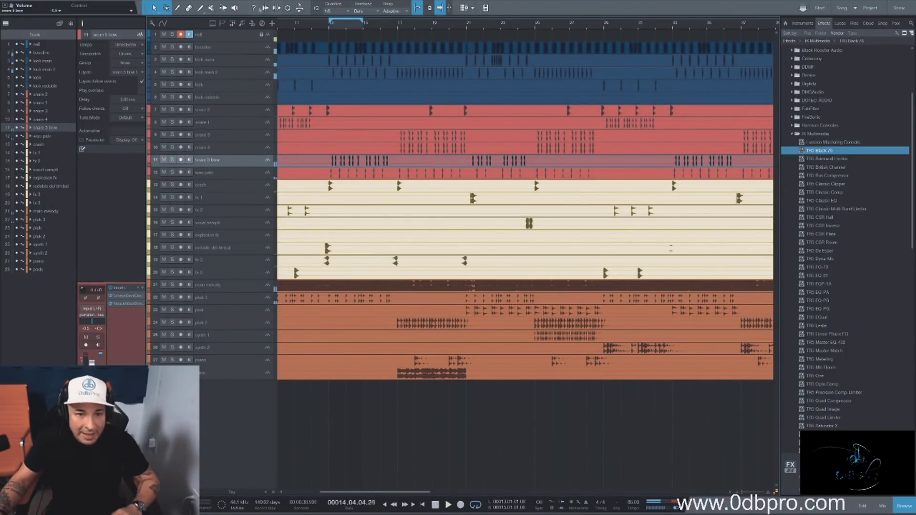
drag(362, 20, 466, 28)
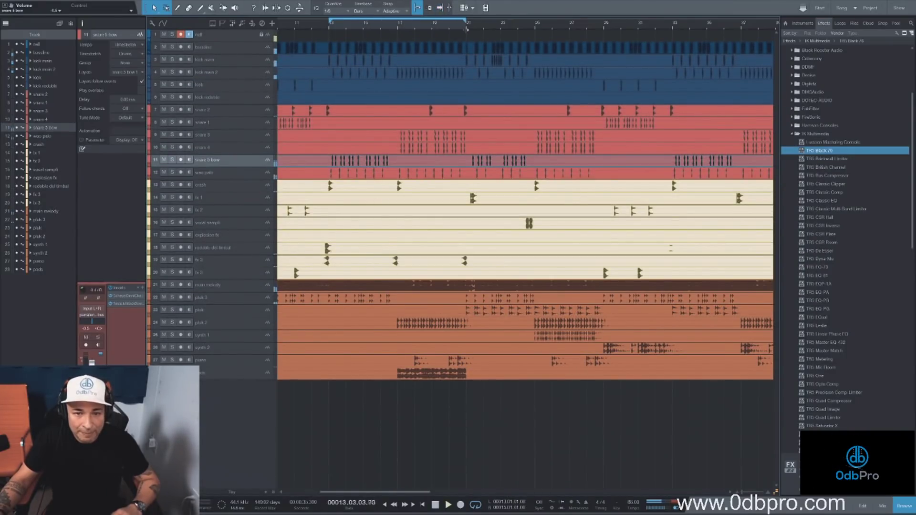
drag(329, 21, 399, 29)
key(space)
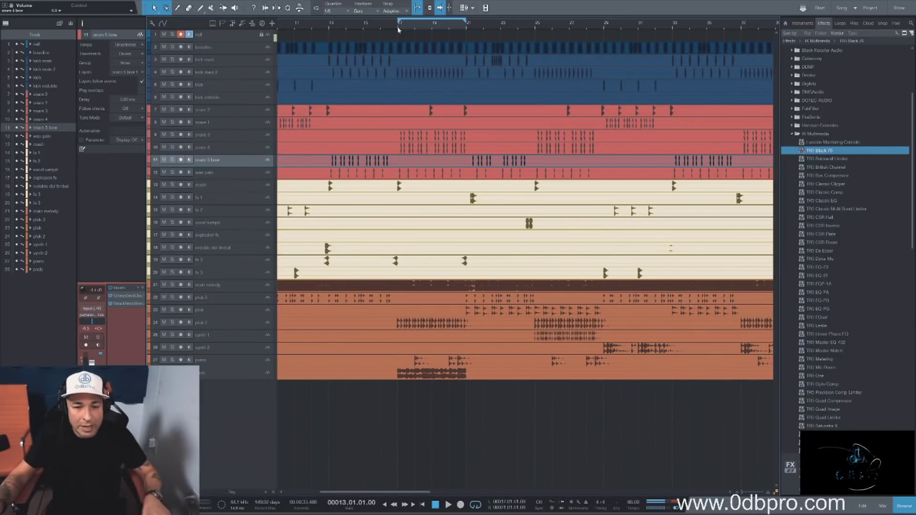
key(space)
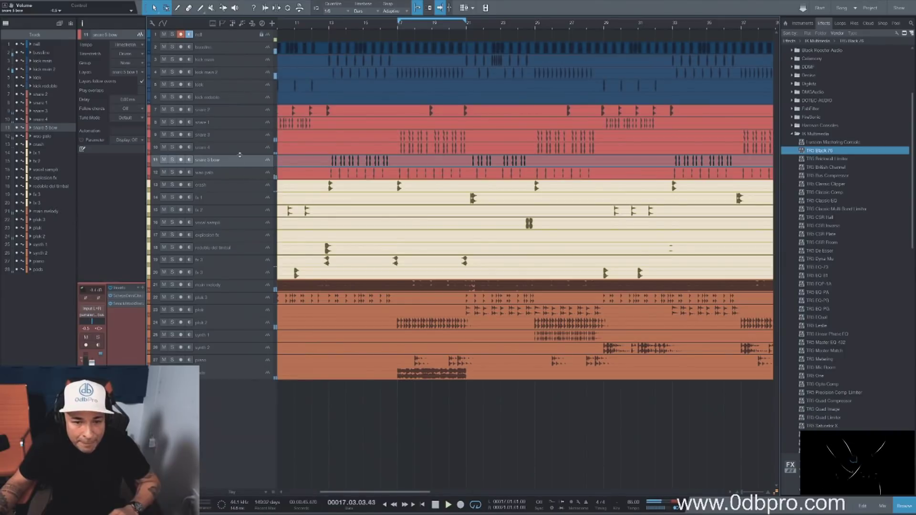
Step: Solo the snare 3 and snare 4 tracks to hear them in the loop
click(233, 173)
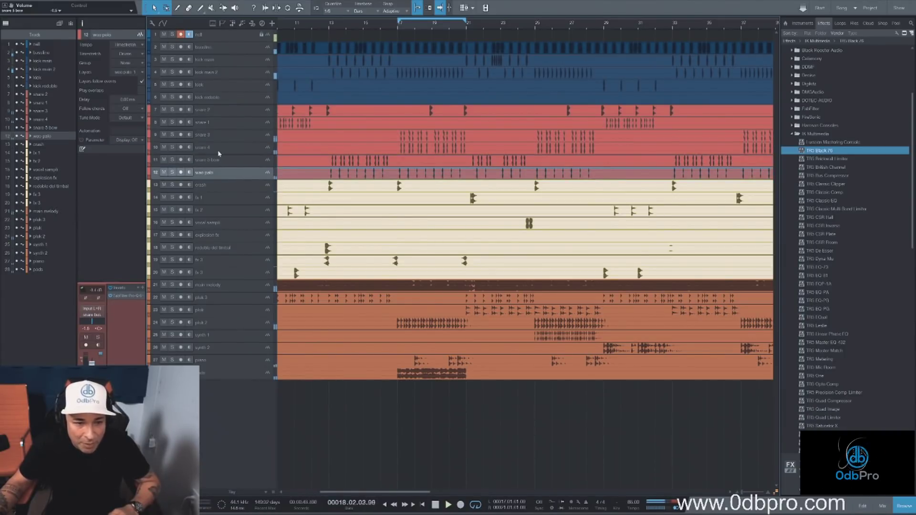
click(182, 148)
click(172, 148)
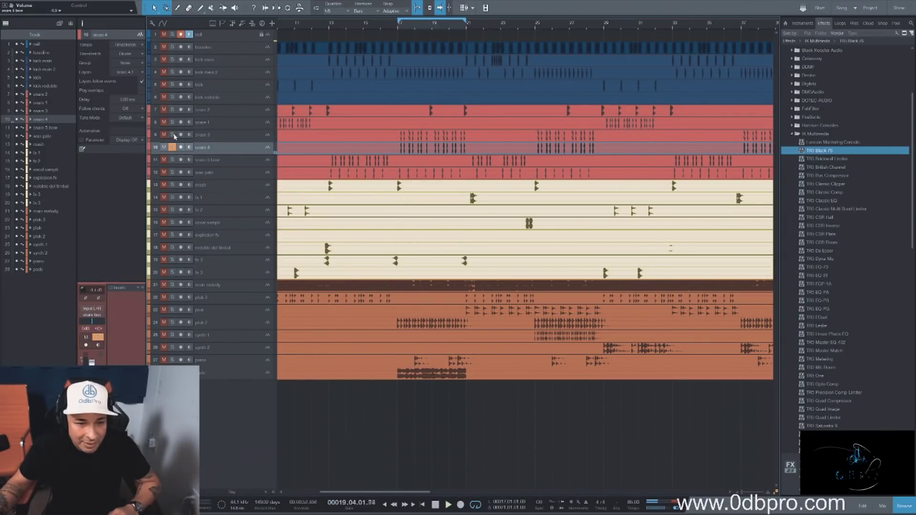
click(175, 147)
click(173, 147)
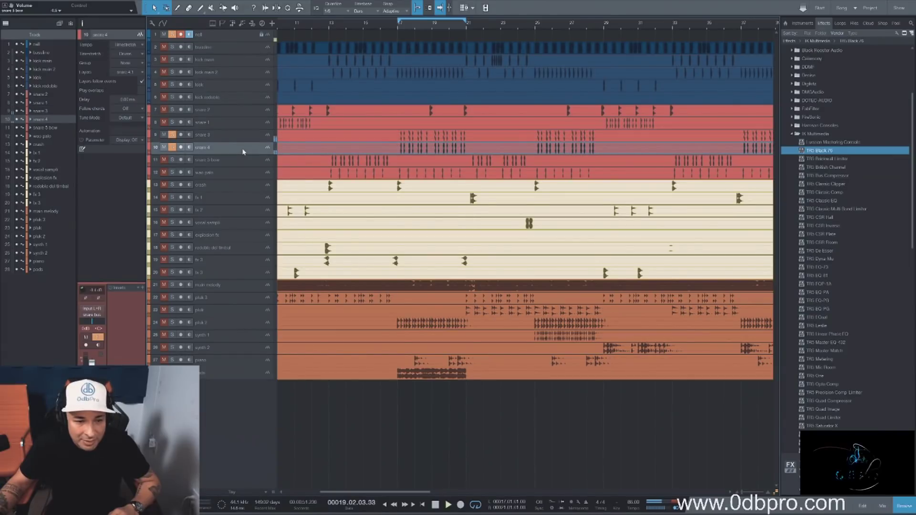
Step: Find FabFilter Pro-Q 3 among the FabFilter effects and insert it on the snare 3 track
double_click(812, 134)
scroll(827, 186, up, 4)
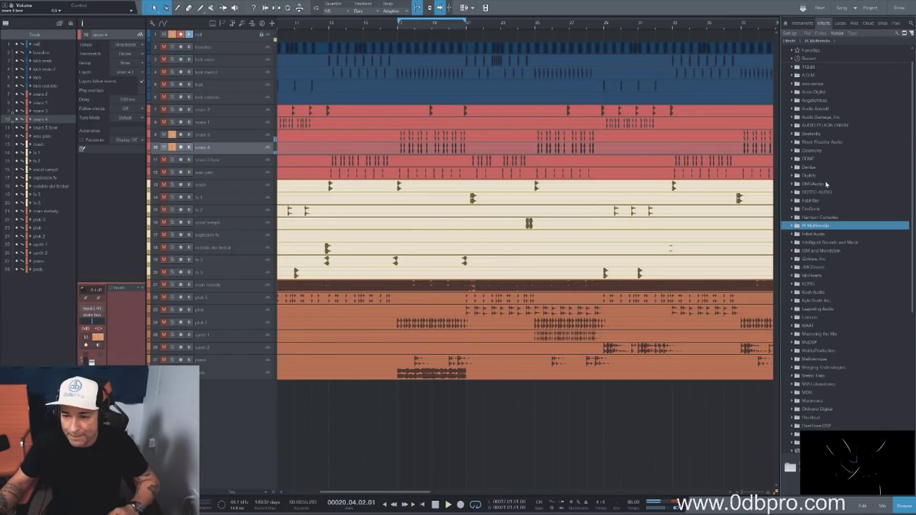
click(811, 201)
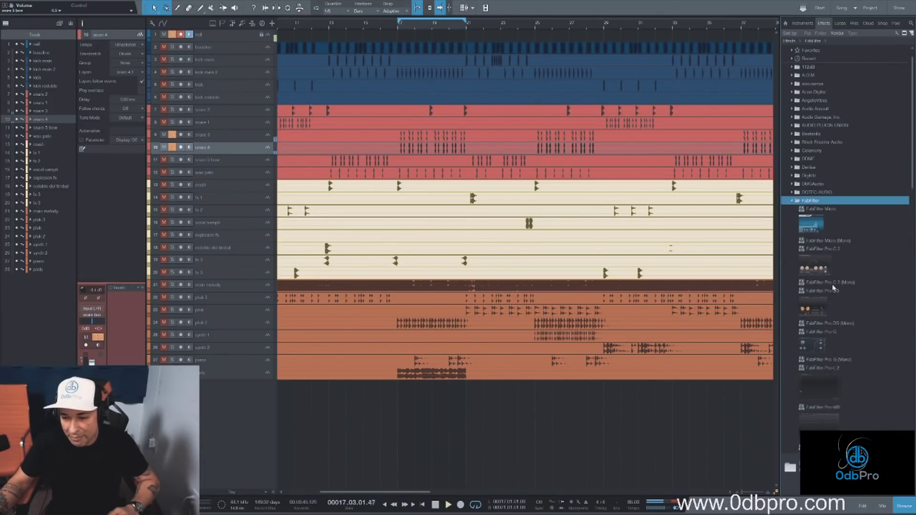
scroll(832, 286, down, 2)
scroll(832, 281, down, 3)
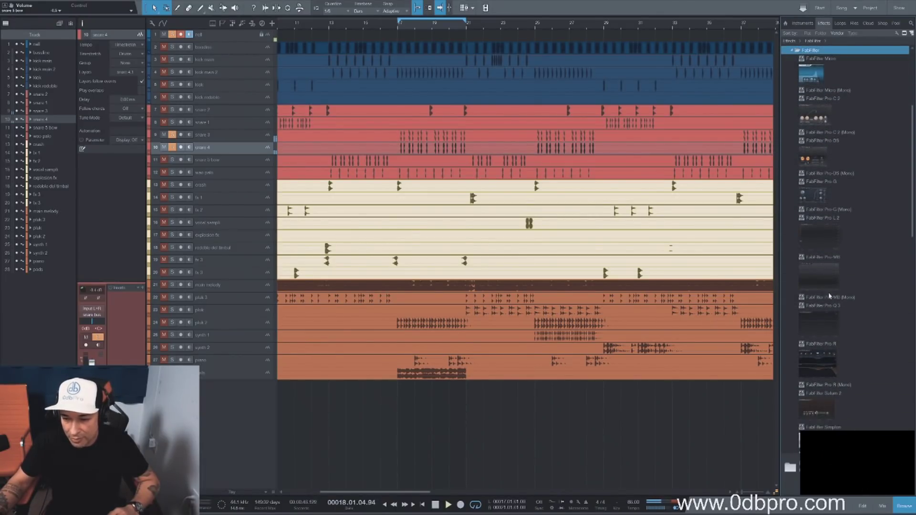
click(819, 305)
drag(816, 322, 453, 134)
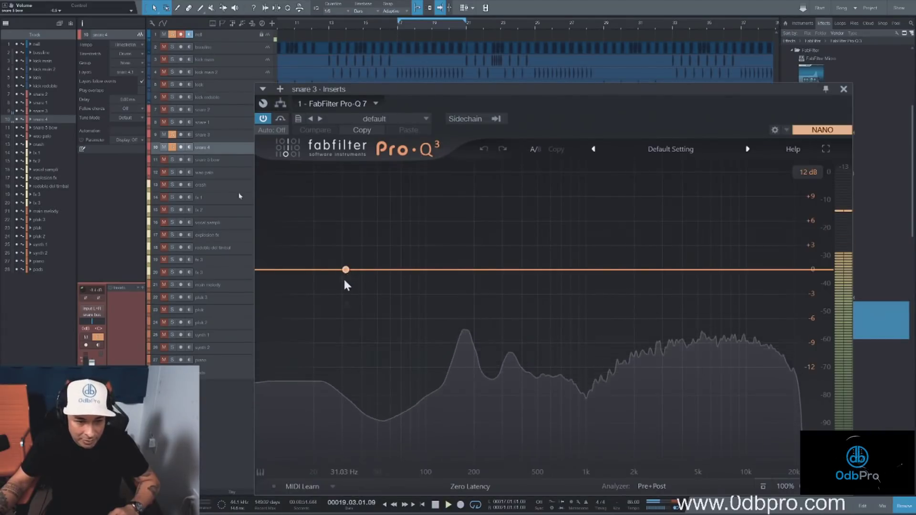
Step: Add a 96 dB/oct low cut at about 40.5 Hz to the snare 3 EQ
drag(343, 274, 341, 368)
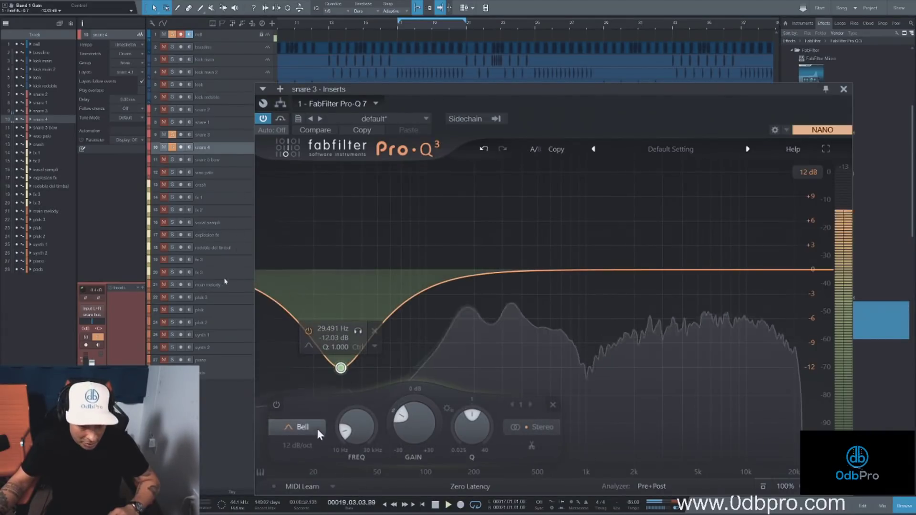
click(319, 432)
click(294, 323)
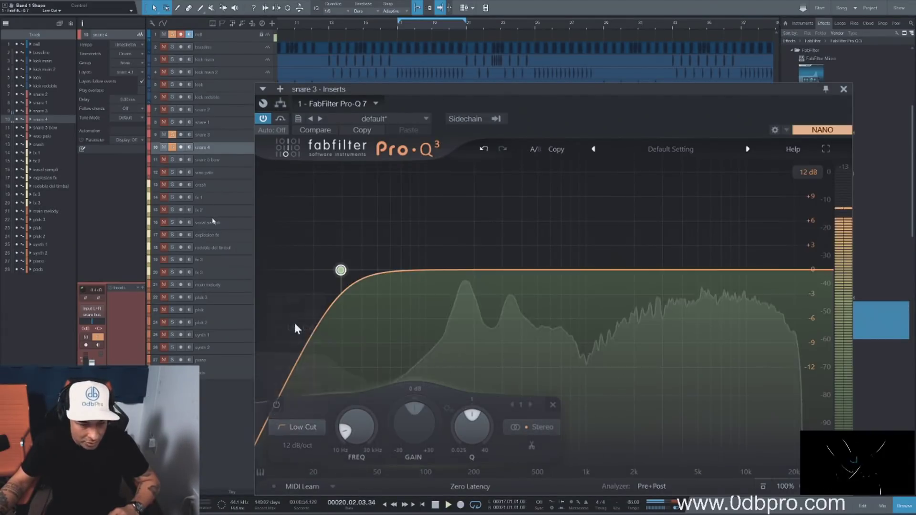
click(232, 362)
drag(356, 271, 367, 271)
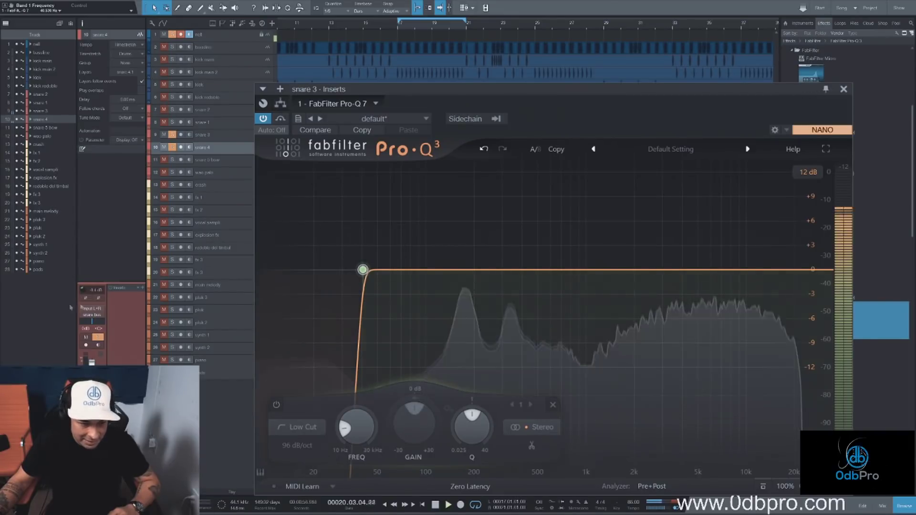
Step: Copy the Pro-Q 3 insert with its low cut from snare 3 to snare 4
click(229, 138)
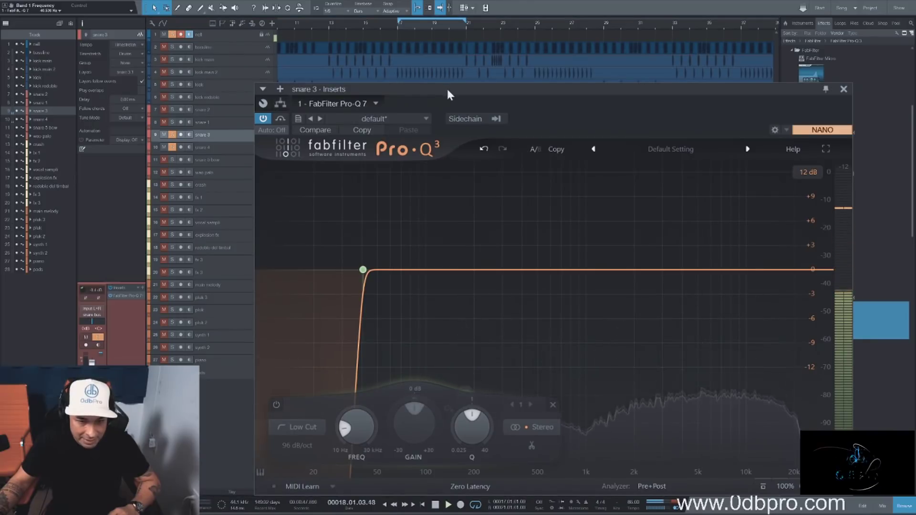
click(223, 148)
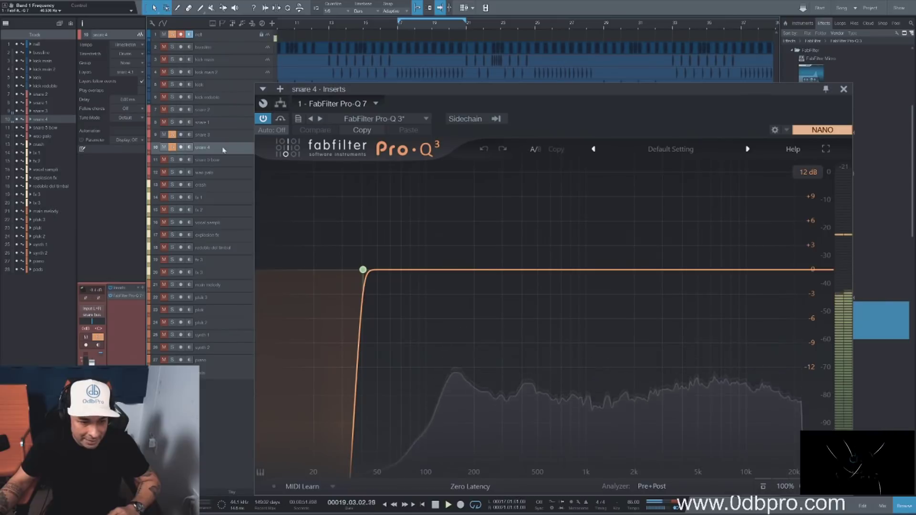
Step: Shift the snare 4 low cut slightly higher and add a bell boost of about 1.96 dB at 348 Hz with Q 1
mouse_move(385, 268)
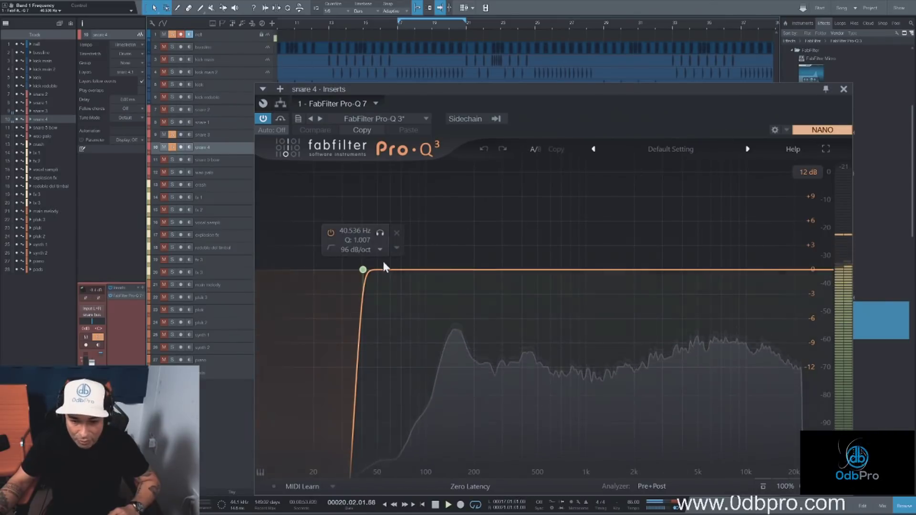
drag(363, 270, 371, 270)
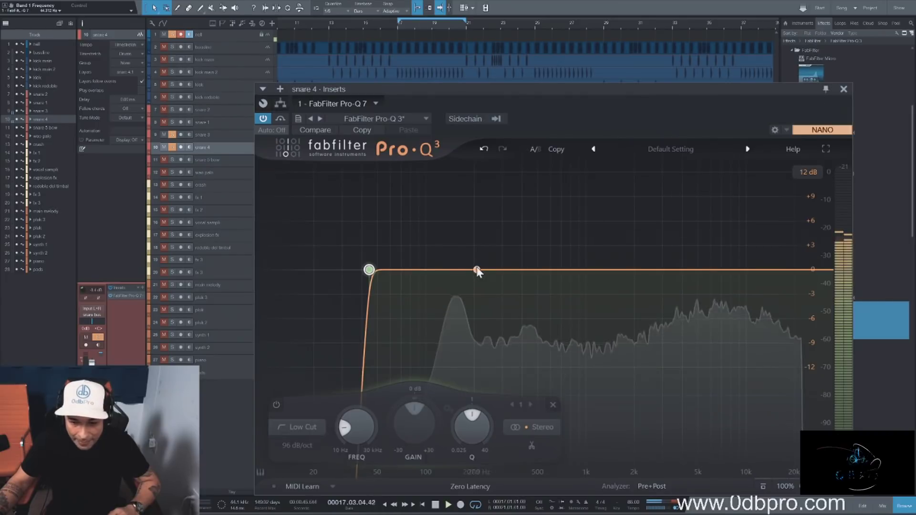
drag(473, 269, 513, 255)
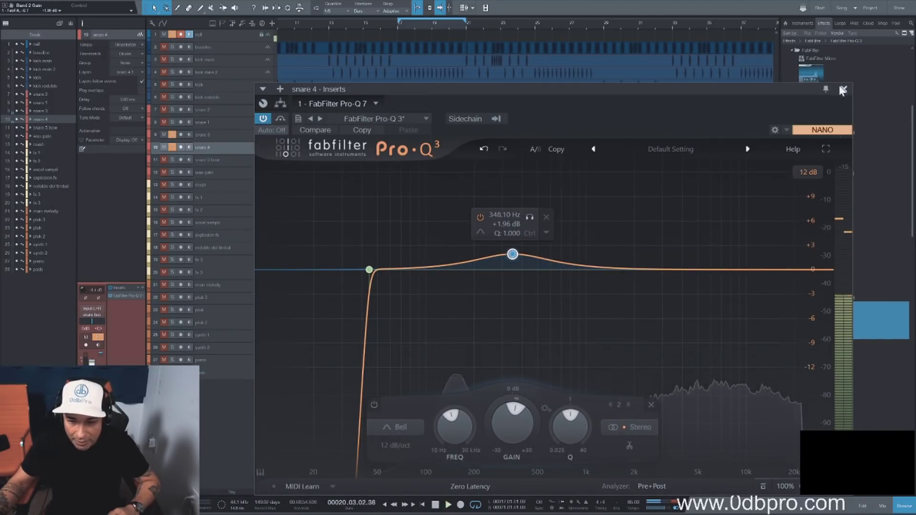
click(843, 90)
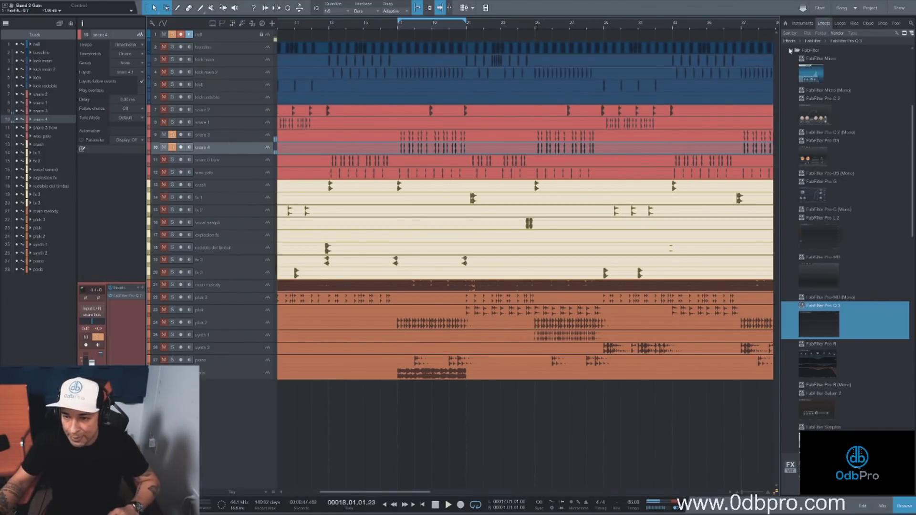
Step: Find Smack Attack Stereo among the Waves effects, insert it after the EQ on snare 4, and set its attack to 12
click(791, 50)
drag(914, 228, 910, 290)
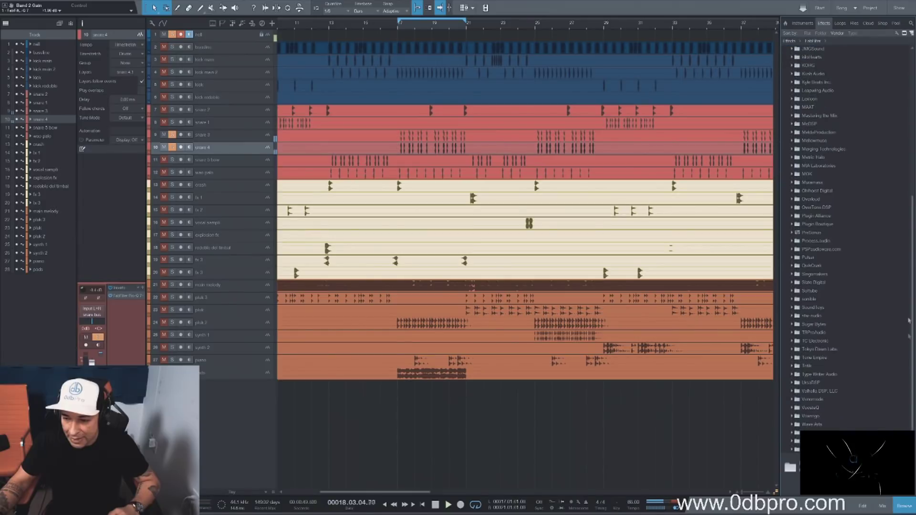
click(792, 432)
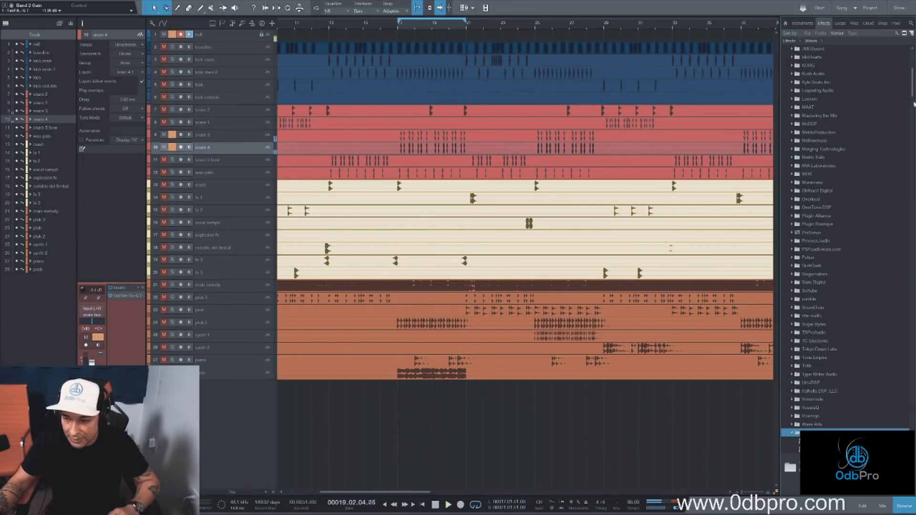
drag(914, 90, 899, 386)
scroll(900, 386, down, 2)
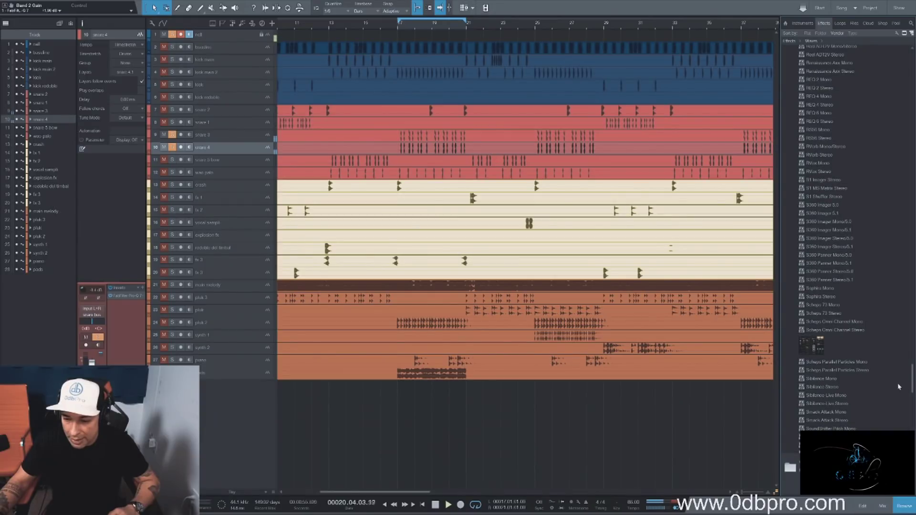
click(835, 421)
drag(460, 151, 460, 151)
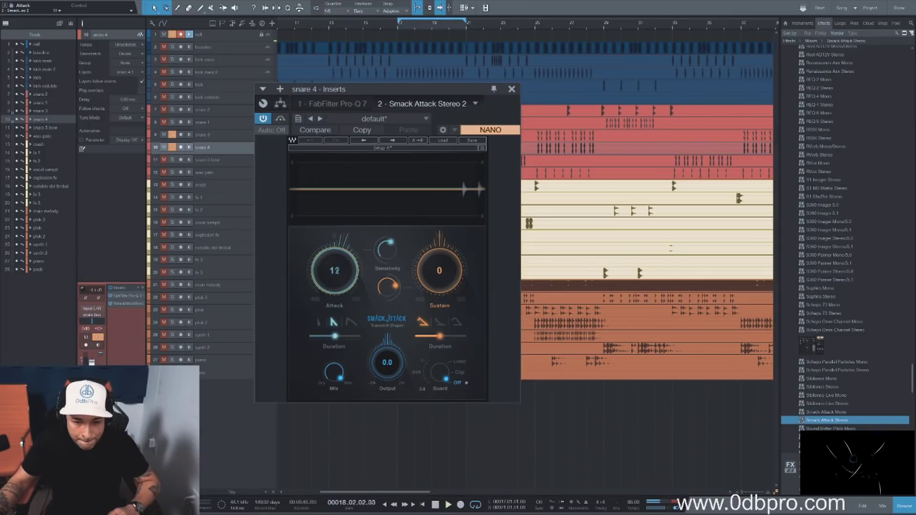
Step: Pin the Smack Attack window, play the loop with snares 3 and 4 unsoloed, and select both tracks together
click(494, 89)
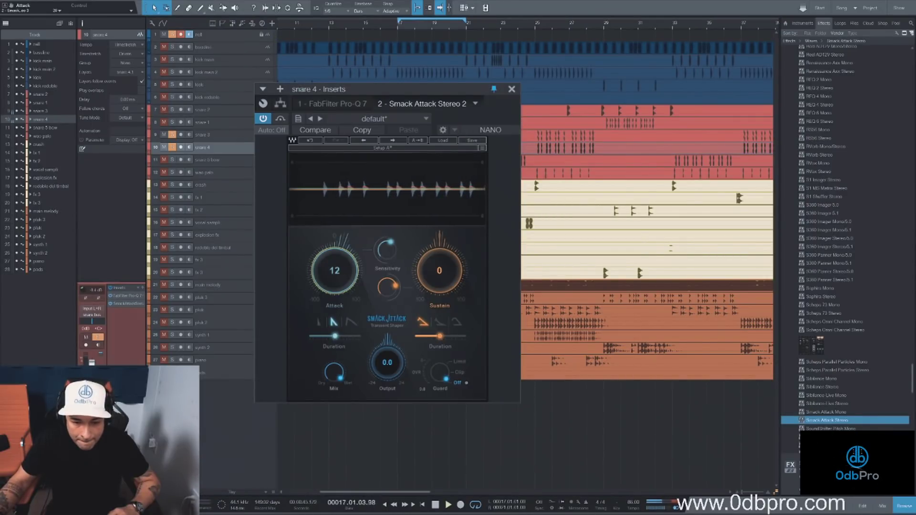
key(space)
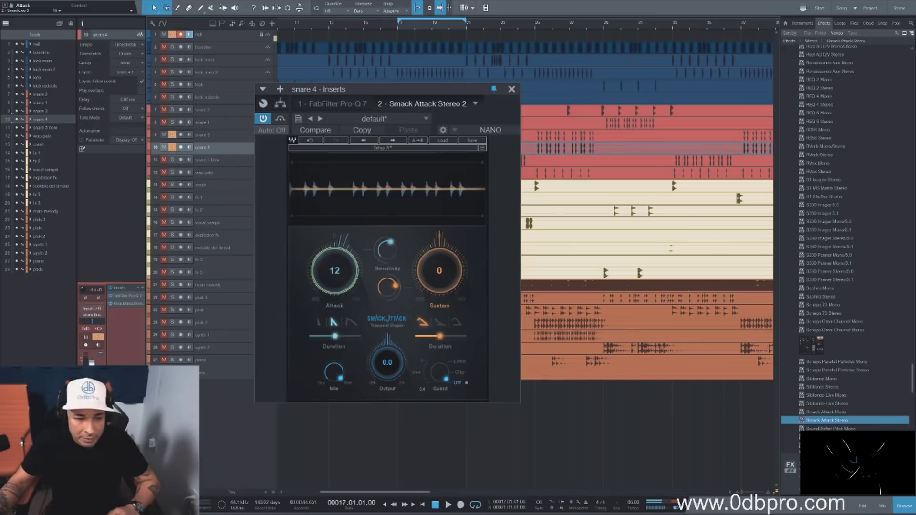
key(space)
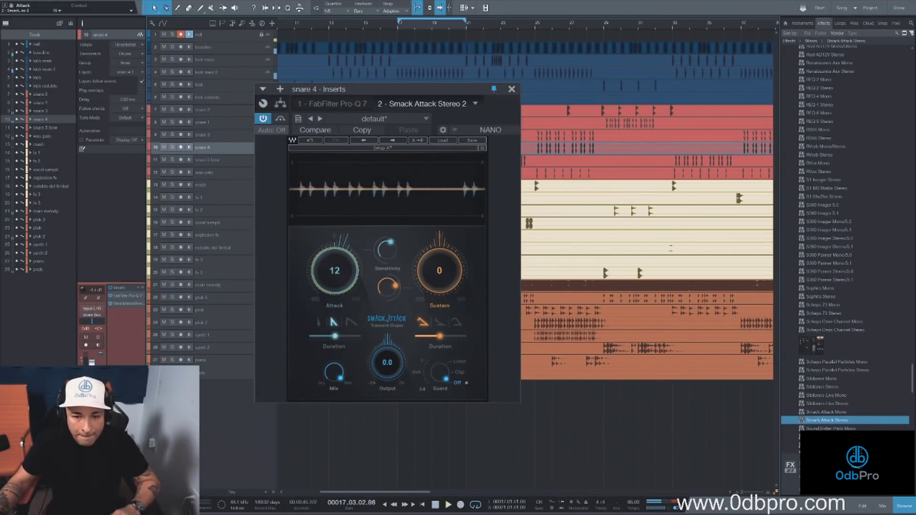
shift+click(240, 137)
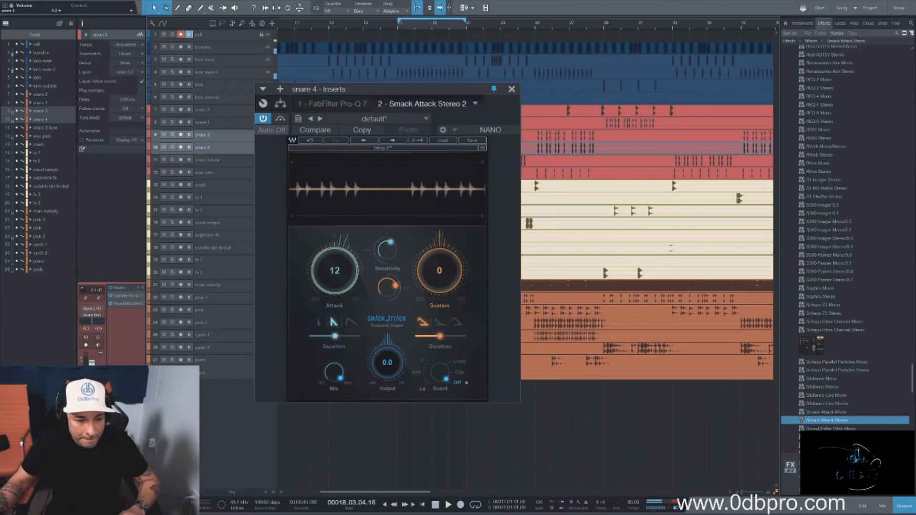
Step: Fine-tune the volume and Reverb send level of snares 3 and 4 together while playing the song from around bar 13
drag(92, 362, 91, 364)
key(space)
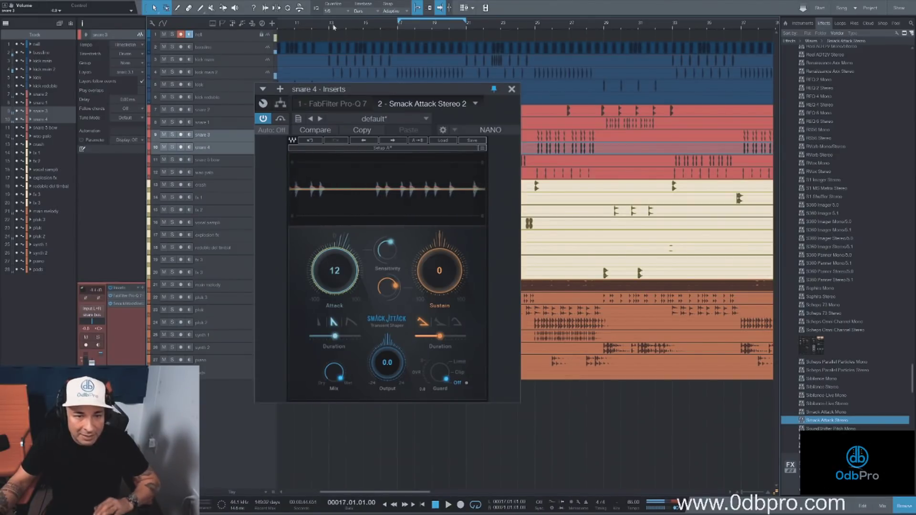
click(334, 25)
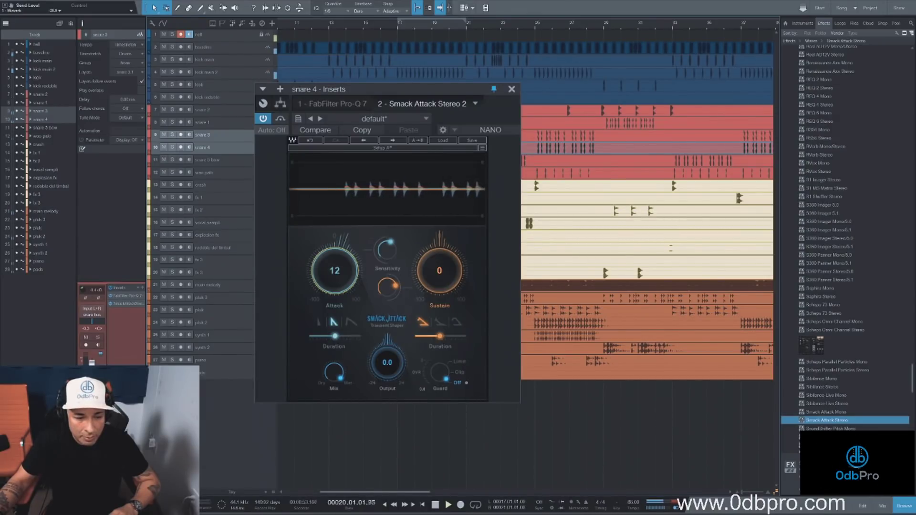
key(space)
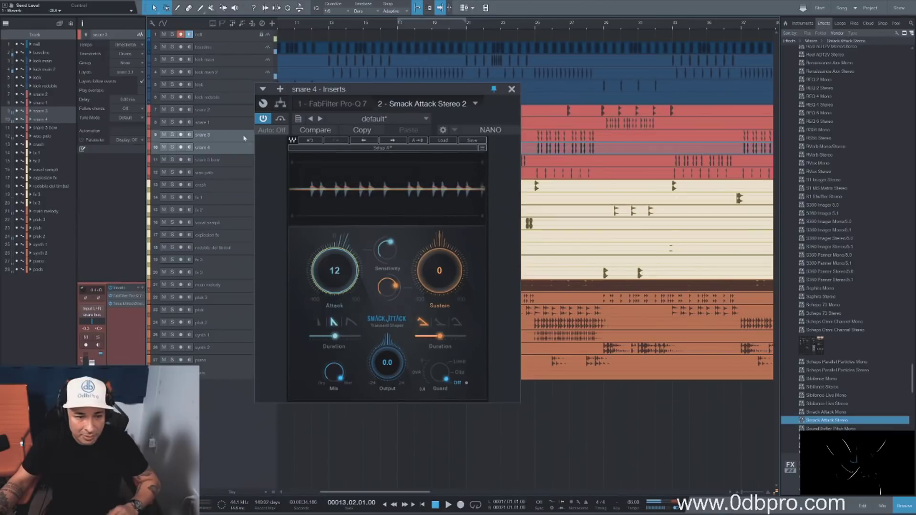
Step: Select snare 3 alone, adjust its Reverb send level while playing from bar 17, and close the Smack Attack window
click(243, 136)
key(space)
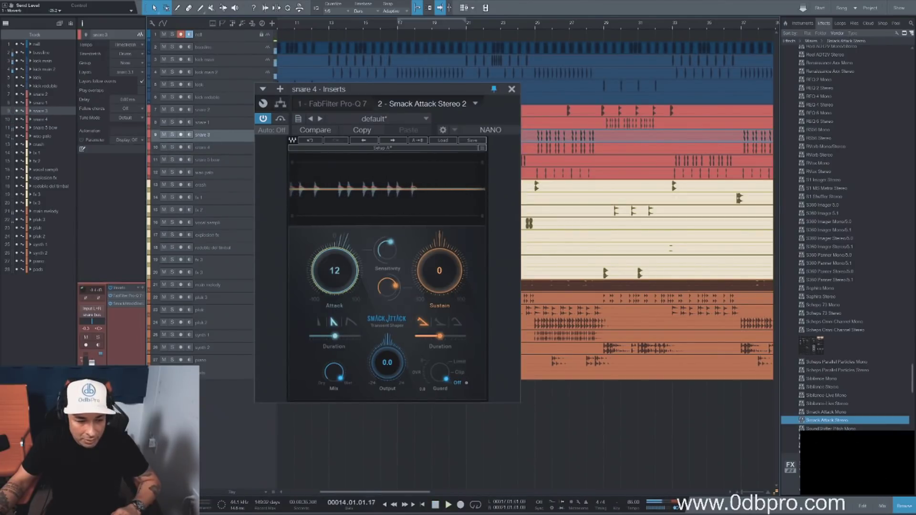
key(space)
click(396, 31)
key(space)
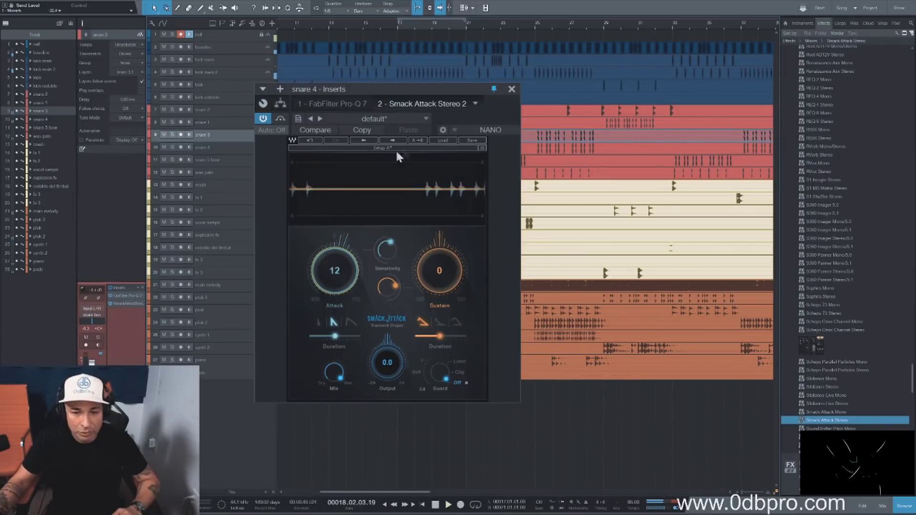
click(512, 89)
key(space)
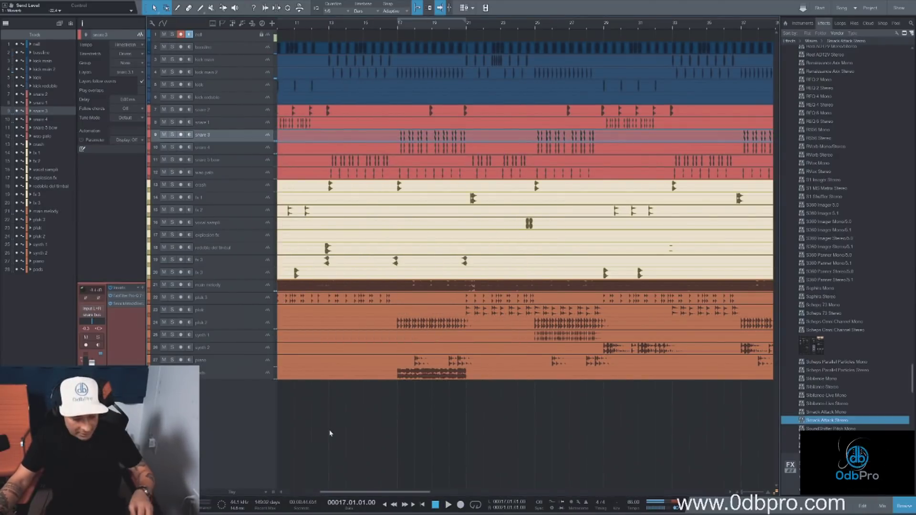
Step: Select snare 2 and audition it on its own within the loop
key(space)
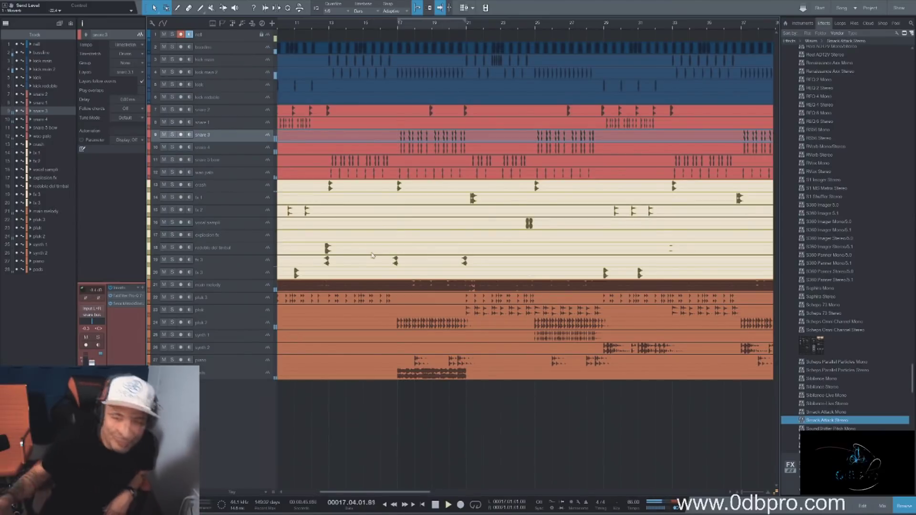
click(220, 110)
click(172, 110)
key(space)
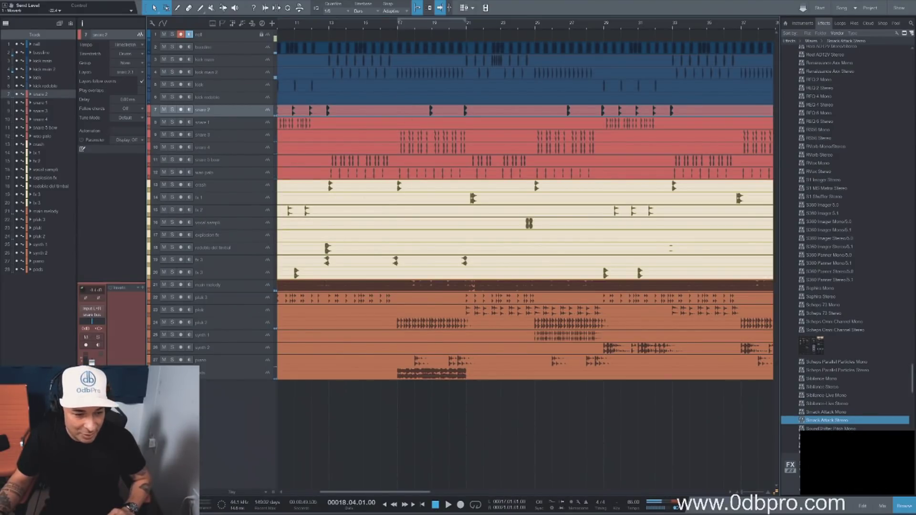
Step: Find Pro-R among the FabFilter effects and add it as a send effect on snare 2 with its own FX channel
scroll(852, 267, down, 2)
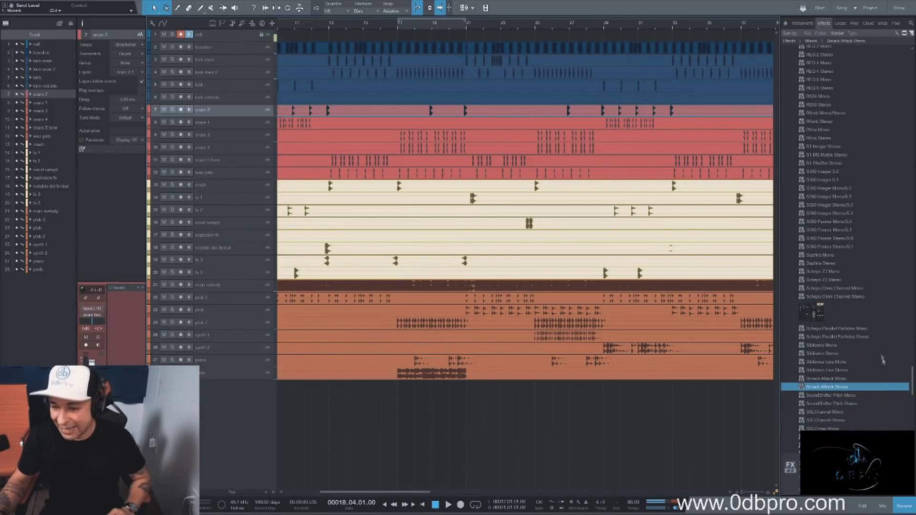
drag(912, 380, 913, 67)
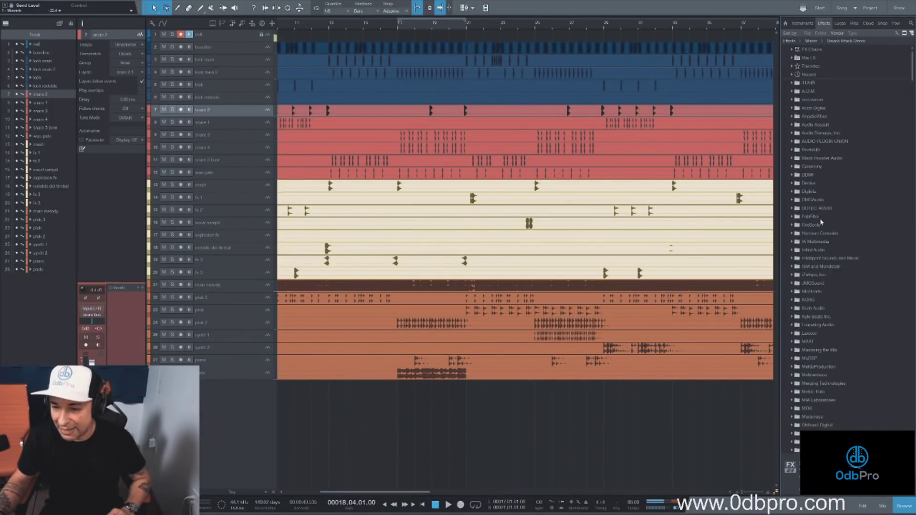
click(810, 218)
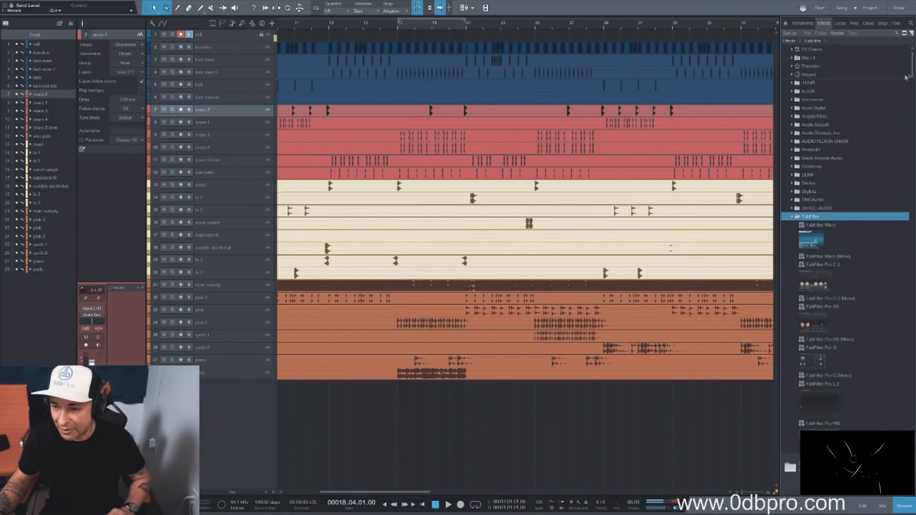
drag(912, 73, 914, 90)
click(817, 204)
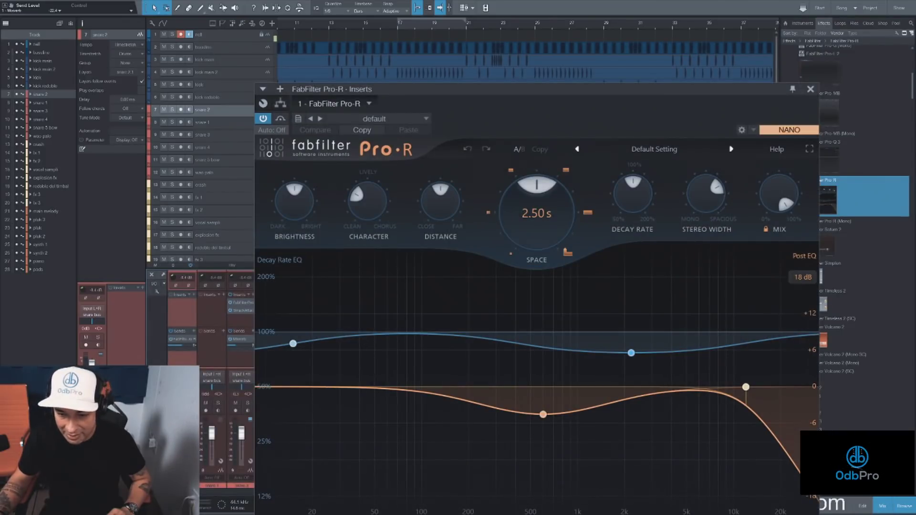
mouse_move(746, 387)
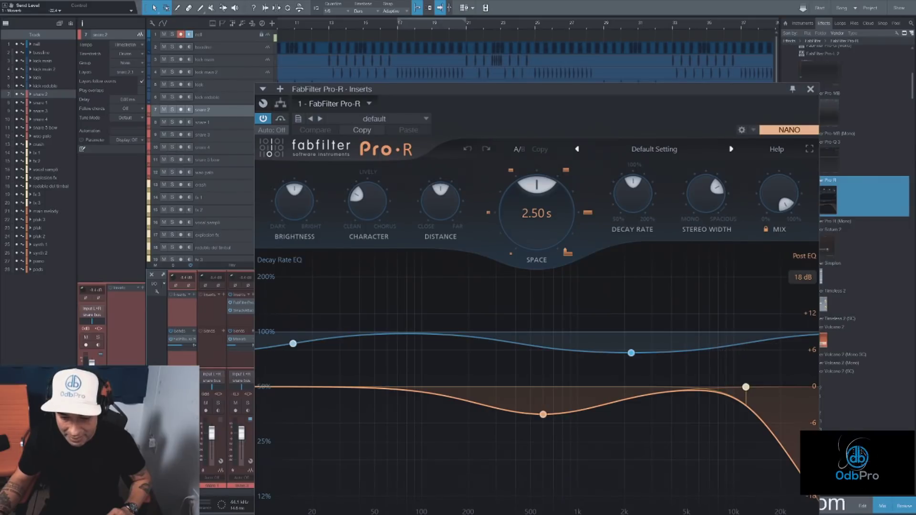
scroll(211, 379, right, 5)
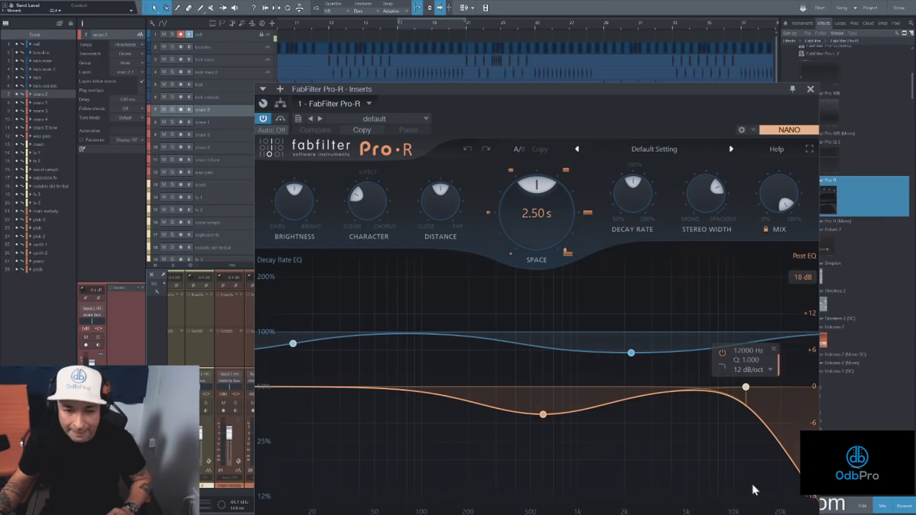
Step: Solo snare 2 during playback and set the Pro-R Space to about 2.94 s
key(space)
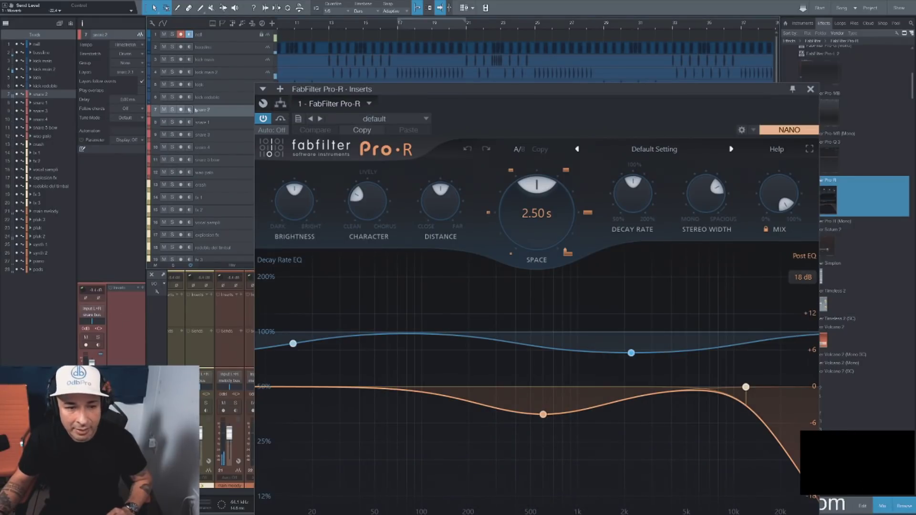
click(174, 110)
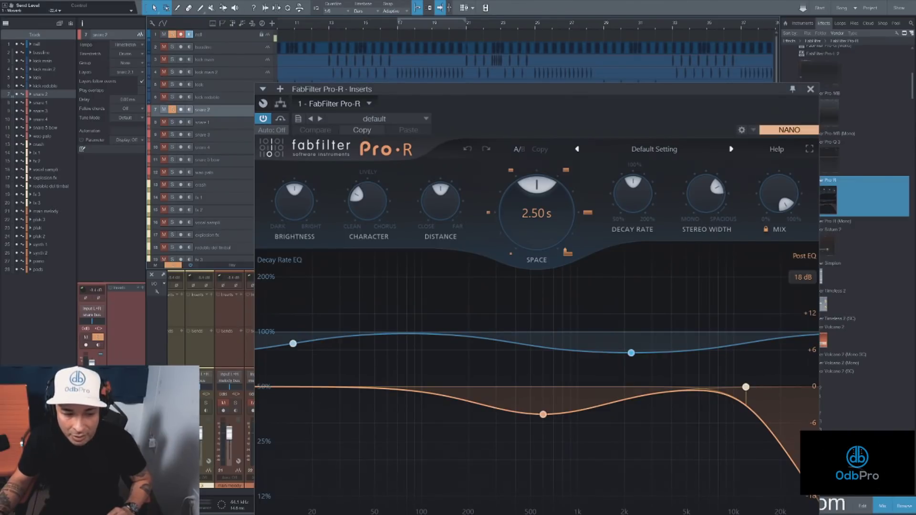
key(space)
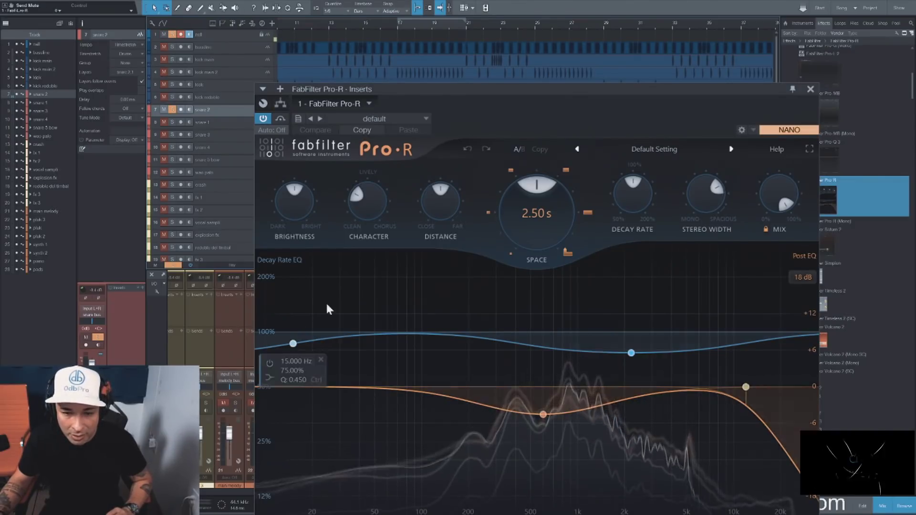
drag(527, 214, 523, 187)
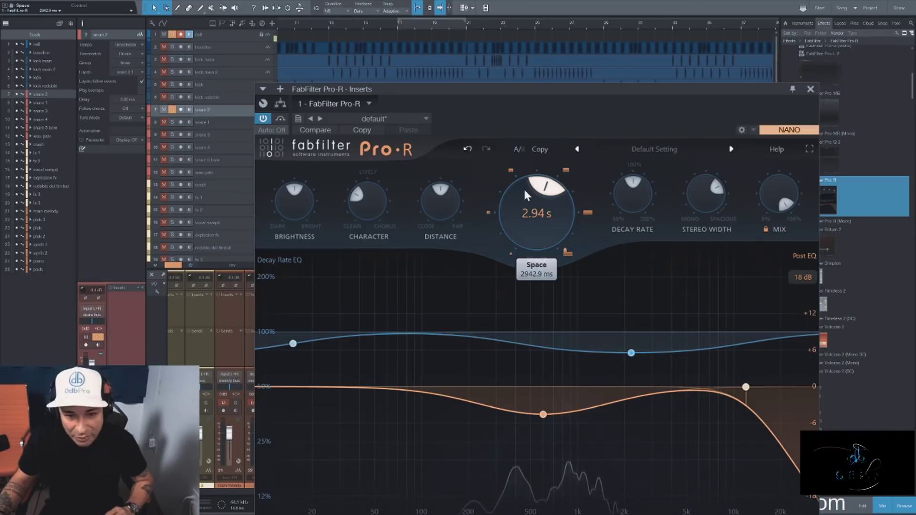
Step: Clear all solos and close the snare 2 inserts window
click(171, 109)
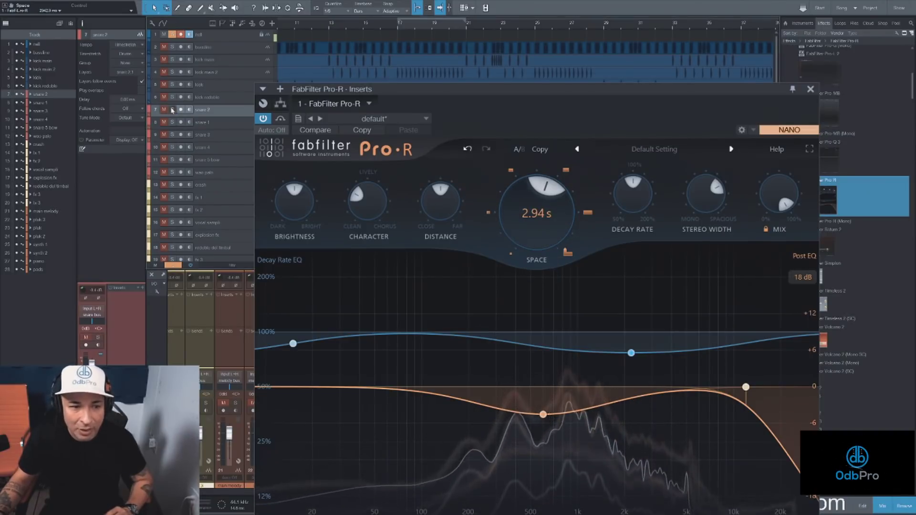
click(231, 110)
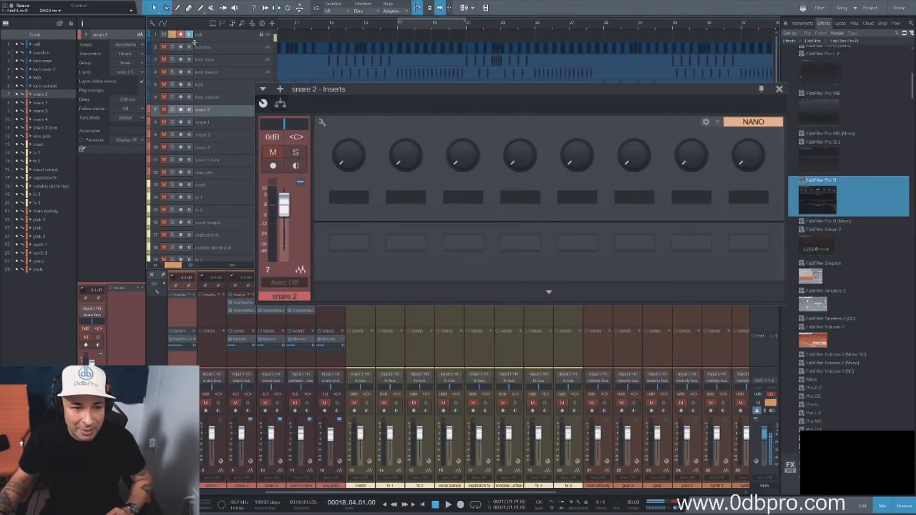
click(175, 266)
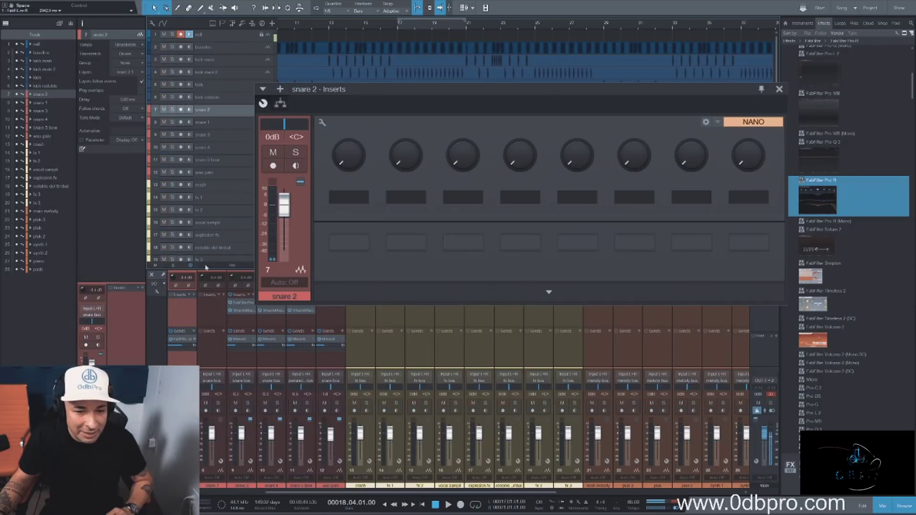
click(780, 91)
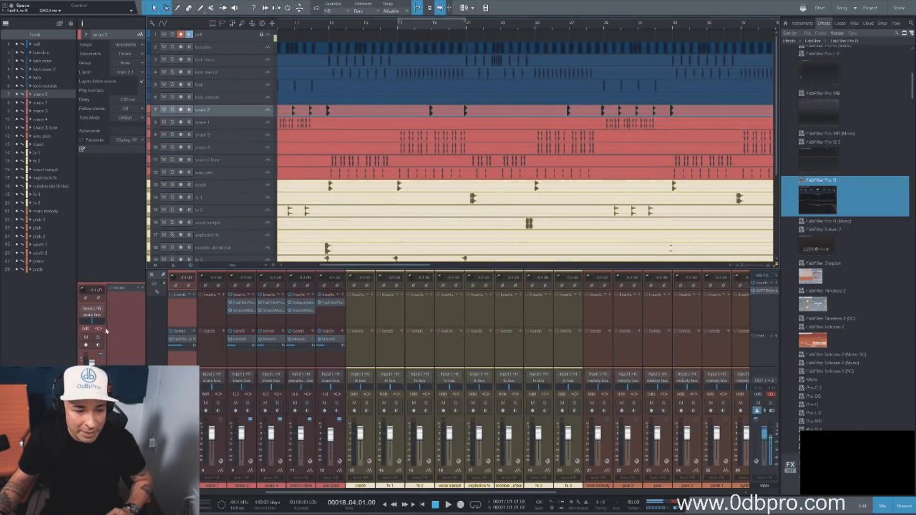
Step: With the mix playing, lower snare 2's volume, hide the mixer, and adjust wao palo's level
key(space)
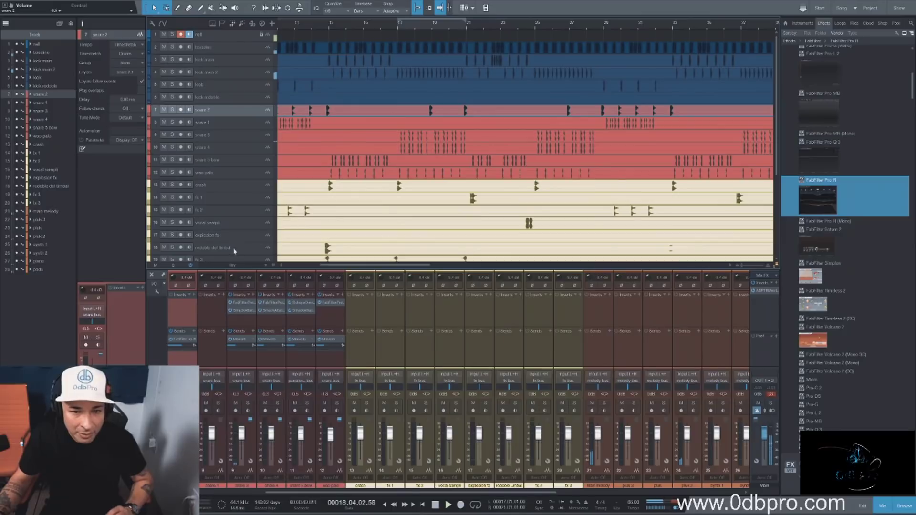
key(space)
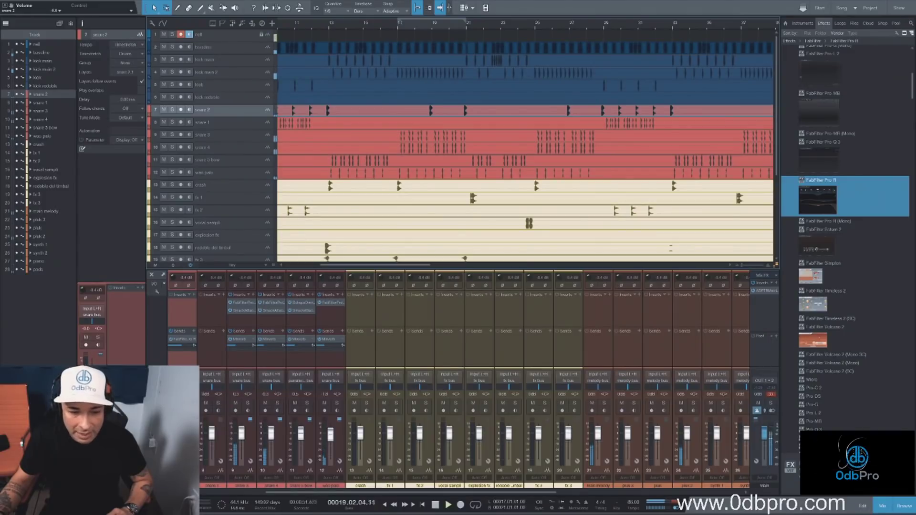
click(883, 506)
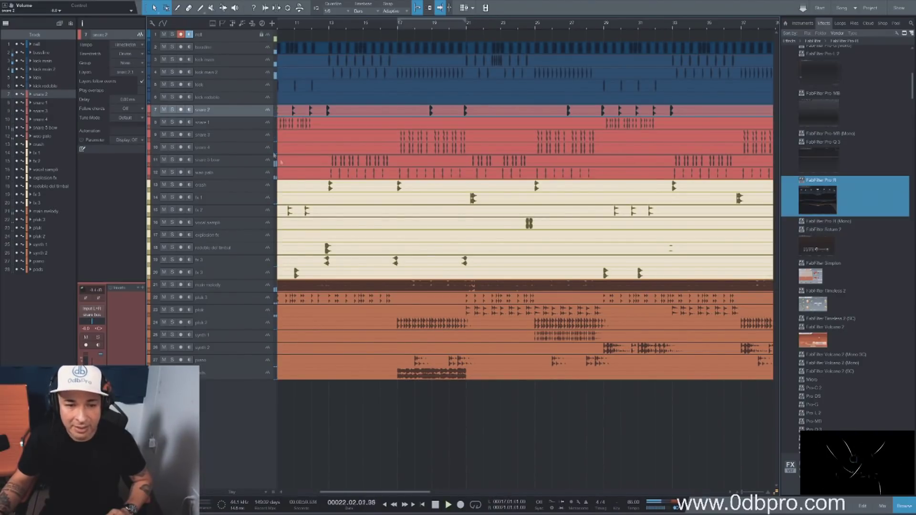
click(226, 174)
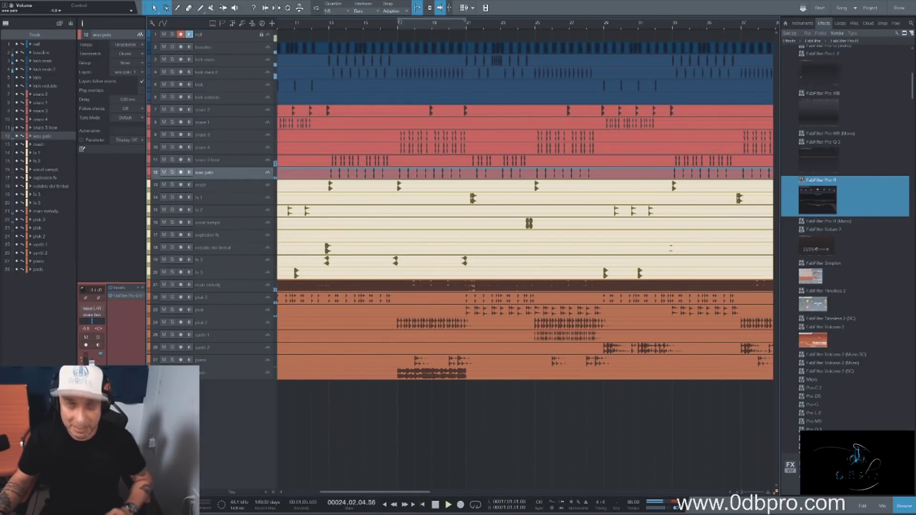
Step: Start playback at bar 28 with snares 2 and 1 soloed together
key(w)
key(w)
key(w)
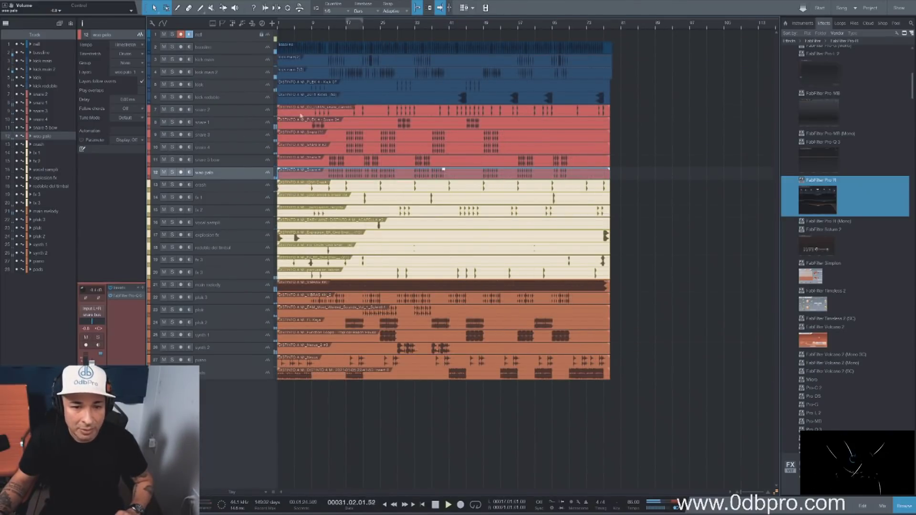
click(392, 27)
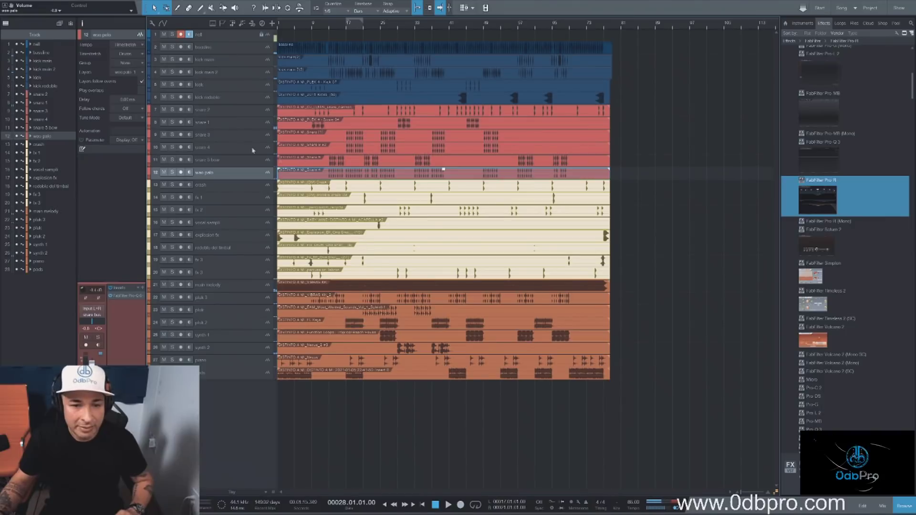
click(247, 123)
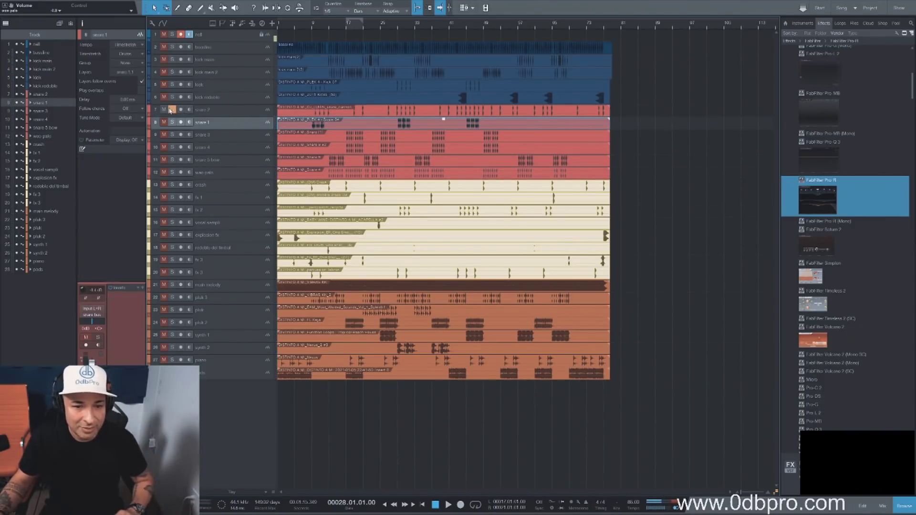
key(space)
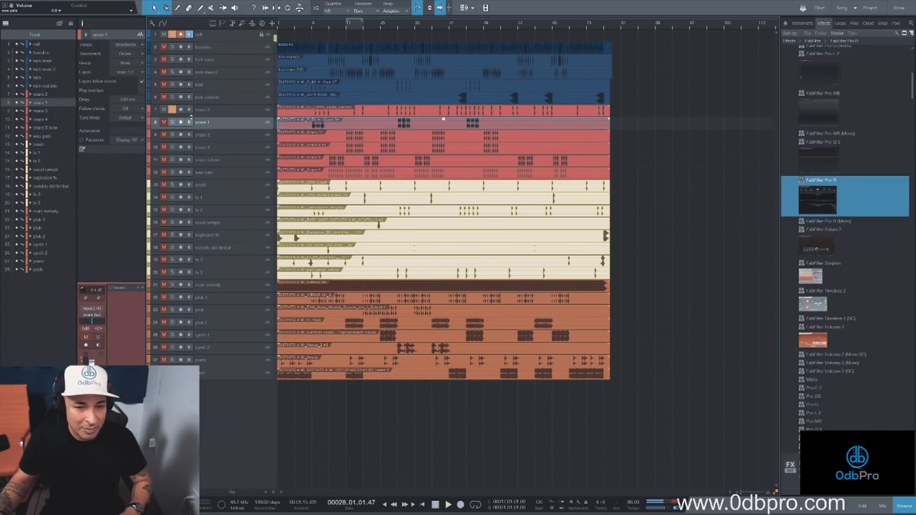
key(e)
key(e)
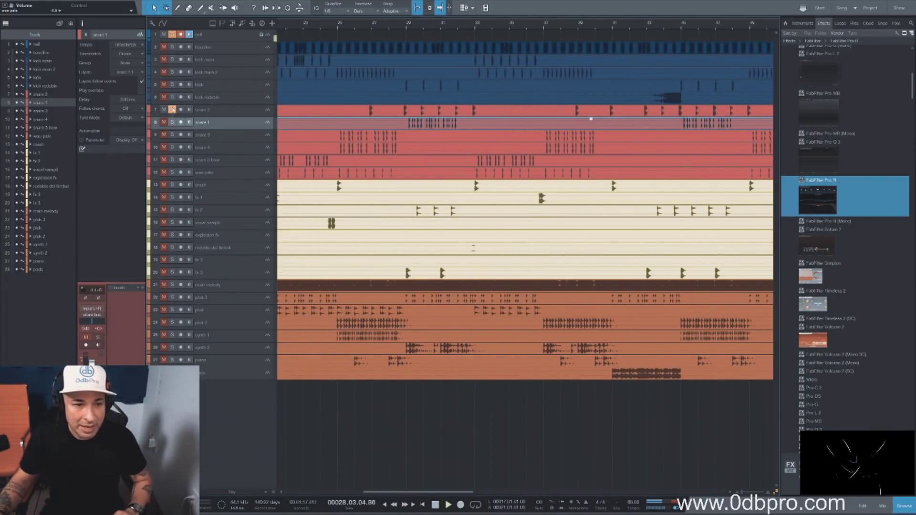
click(172, 123)
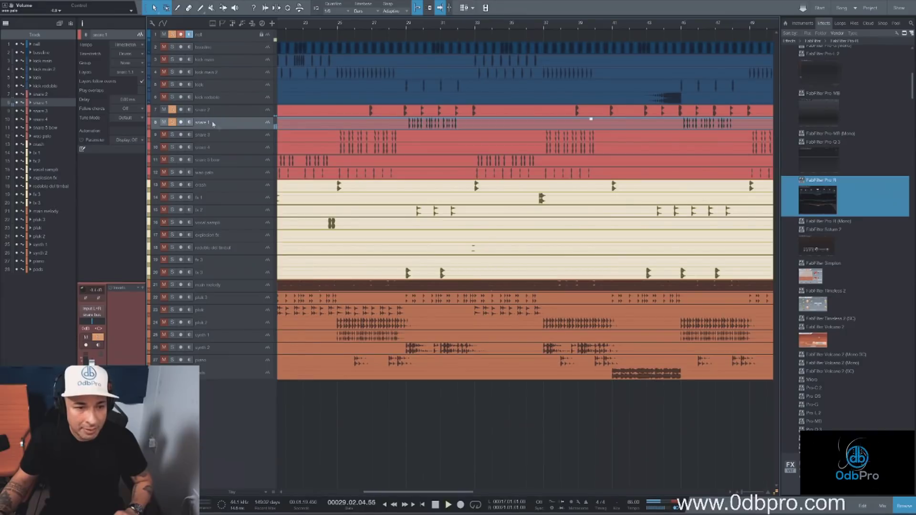
Step: Try FabFilter Pro-R as an insert on snare 1 and undo it
drag(820, 206, 449, 121)
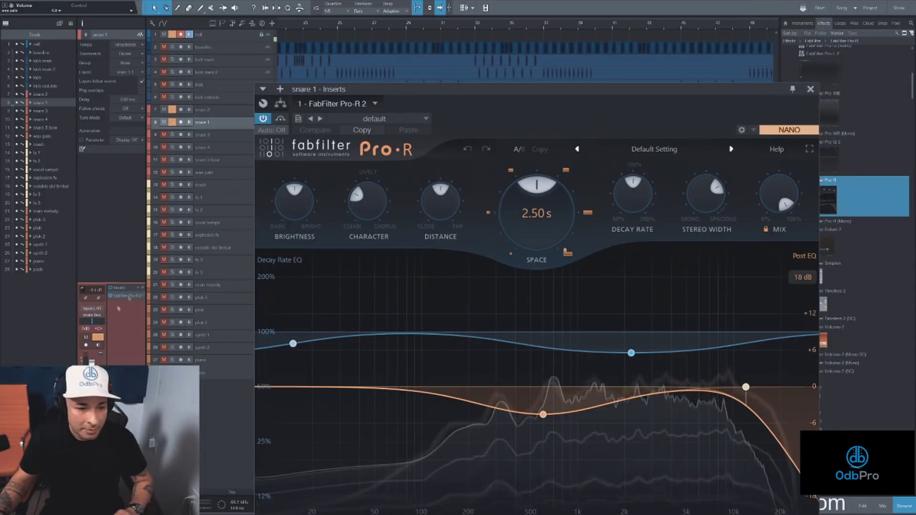
key(ctrl+z)
Step: Copy the Smack Attack Stereo insert from snare 3 onto snare 1
key(w)
key(w)
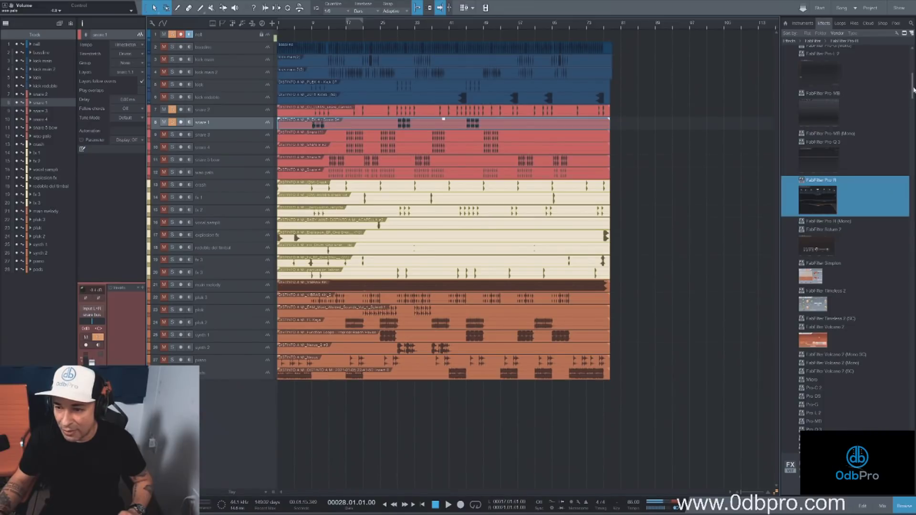
scroll(913, 90, up, 8)
click(807, 168)
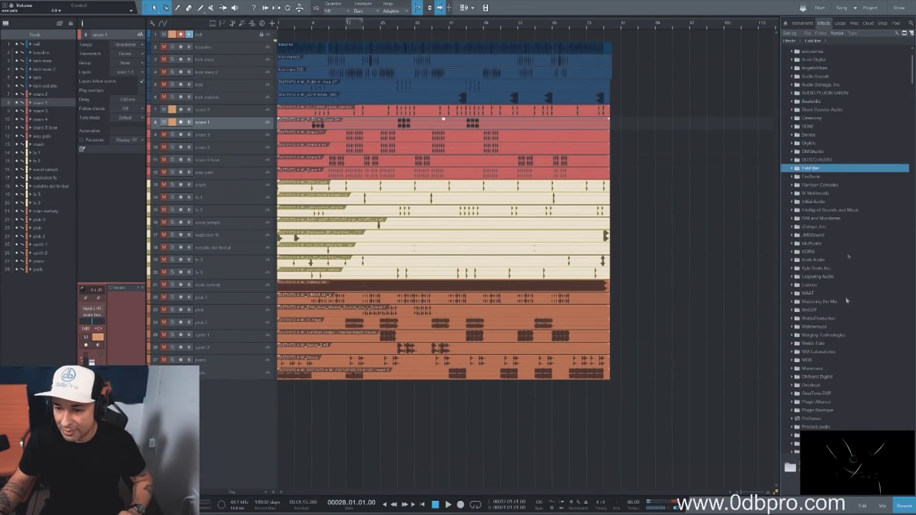
drag(912, 76, 909, 103)
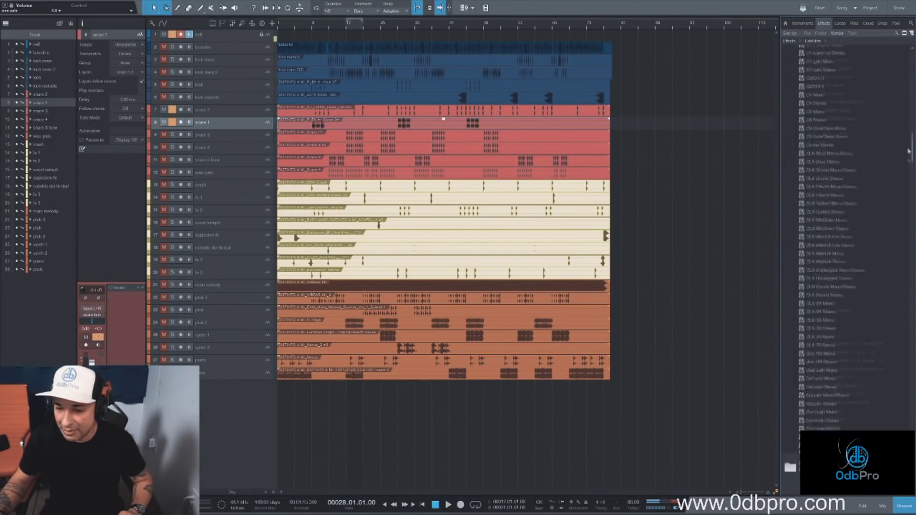
click(246, 139)
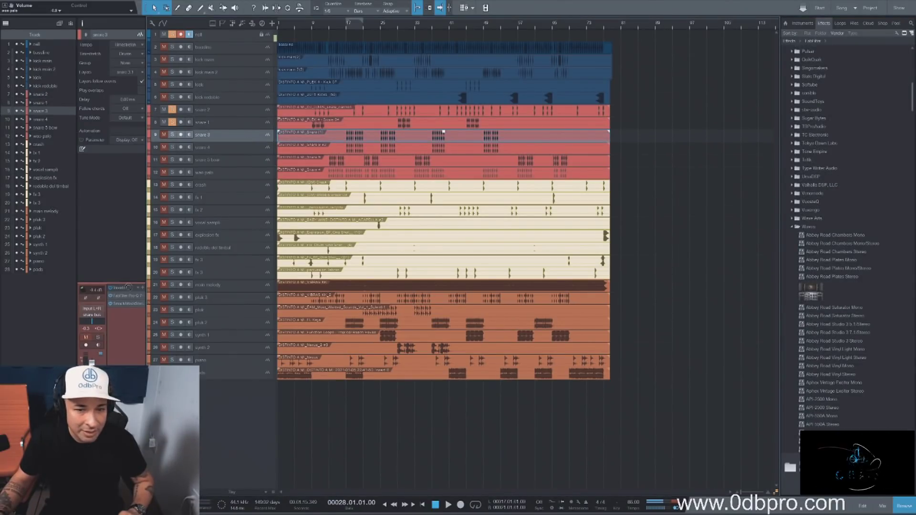
click(231, 124)
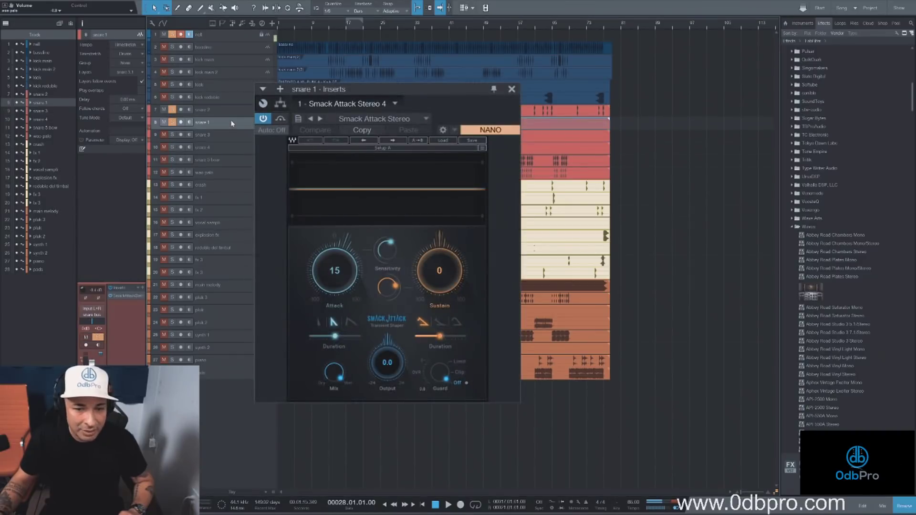
Step: With the soloed snares playing, raise snare 1's Smack Attack amount to 18, close the plug-in and stop playback
key(space)
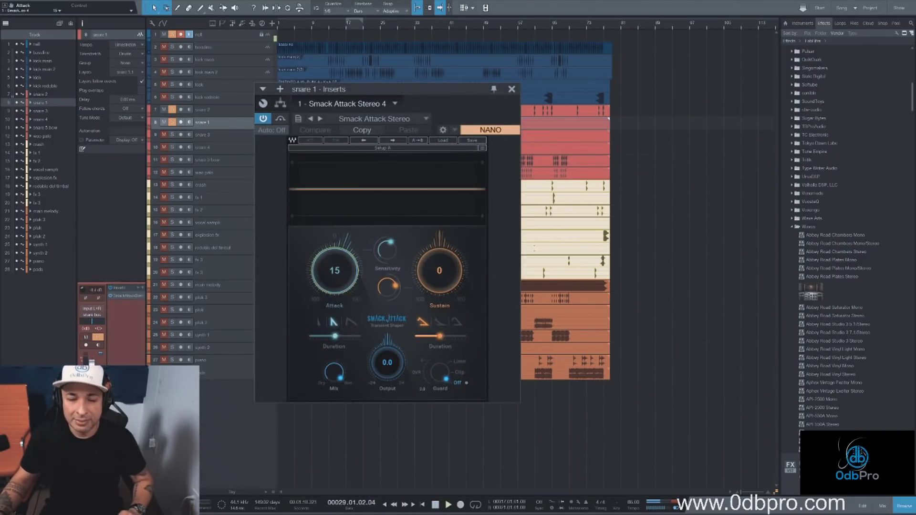
drag(322, 282, 321, 275)
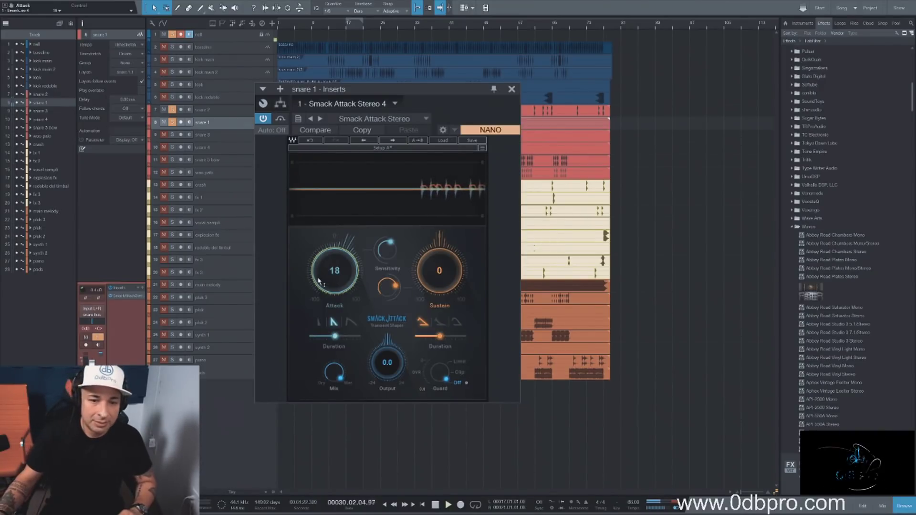
click(512, 90)
key(space)
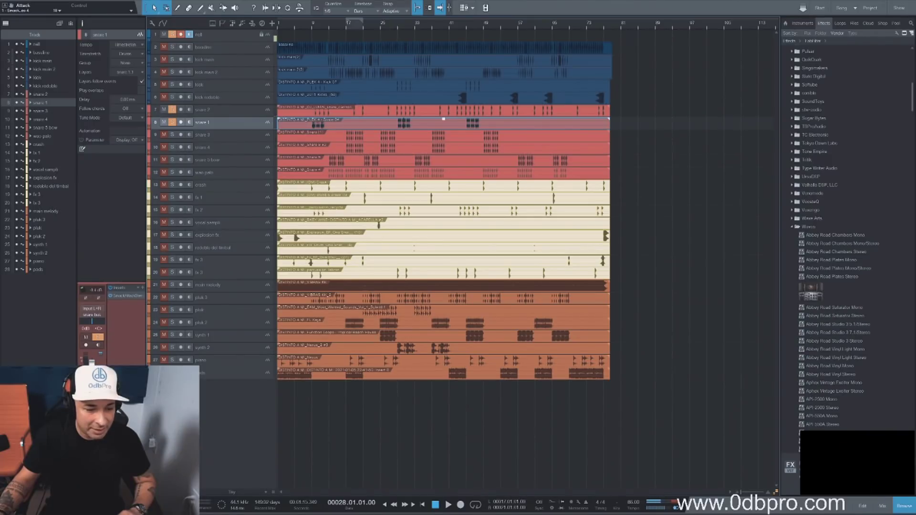
Step: Play the soloed snares from bar 29 while adjusting snare 1's reverb send level
key(e)
key(e)
key(e)
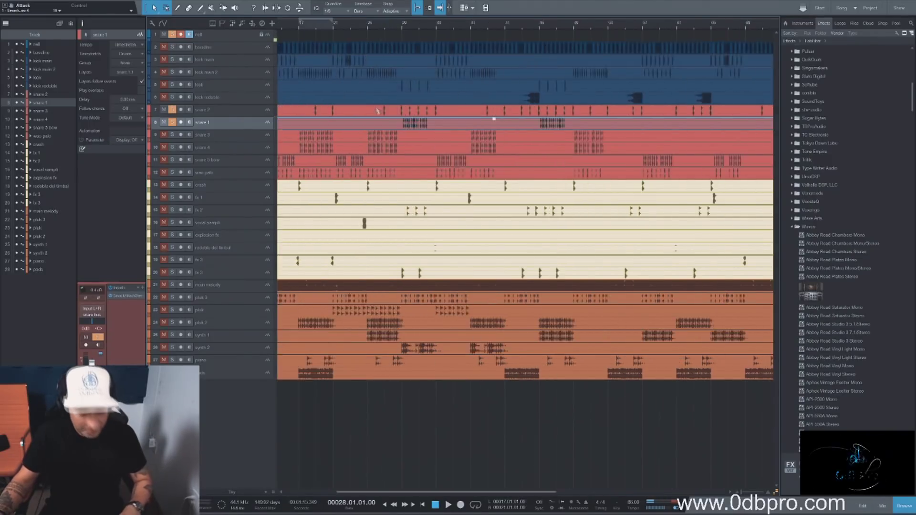
click(435, 29)
key(space)
key(space)
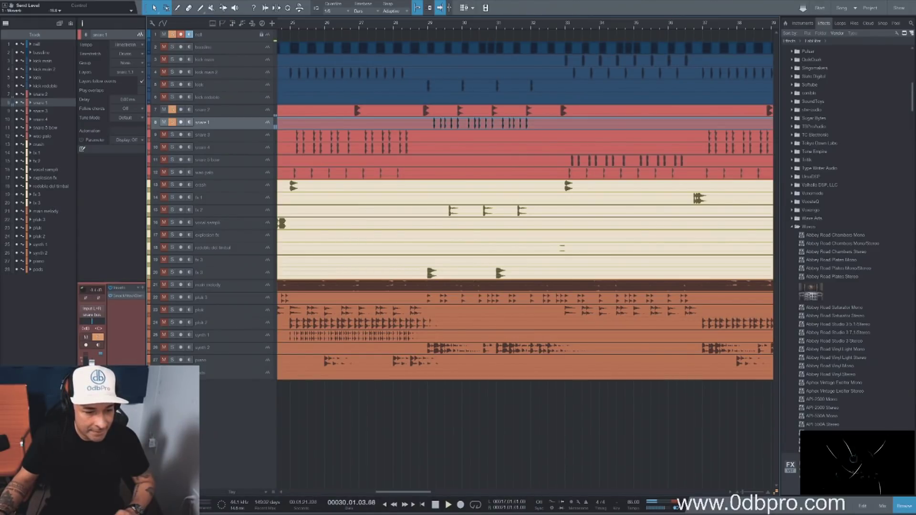
key(space)
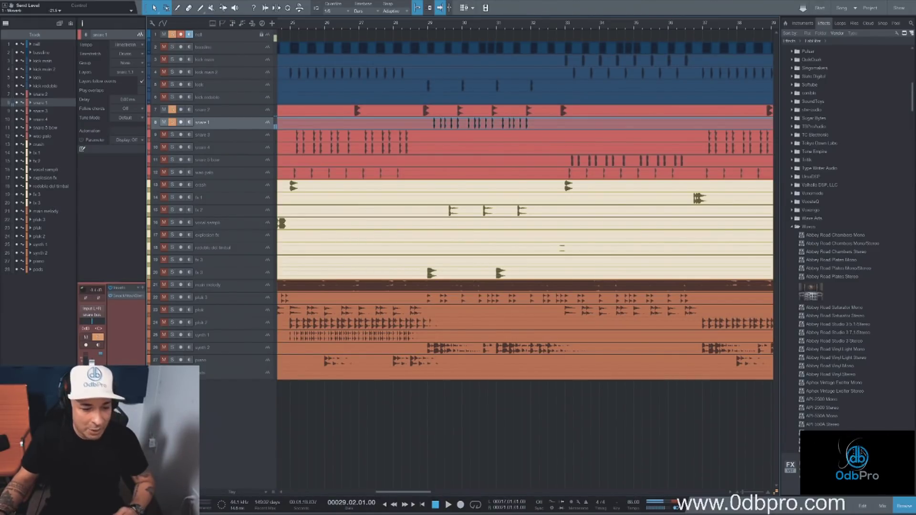
Step: Clear all solos, replay the full mix from bar 28 and select the kick track
key(shift+s)
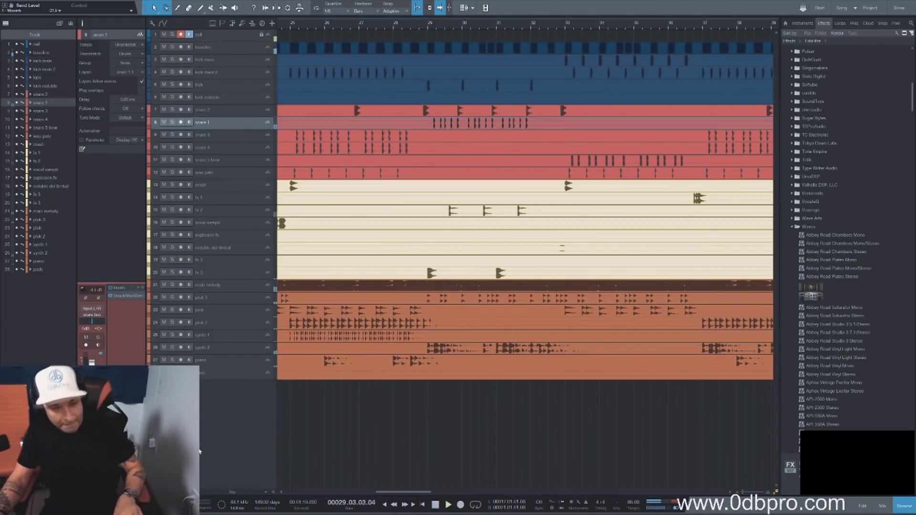
click(400, 24)
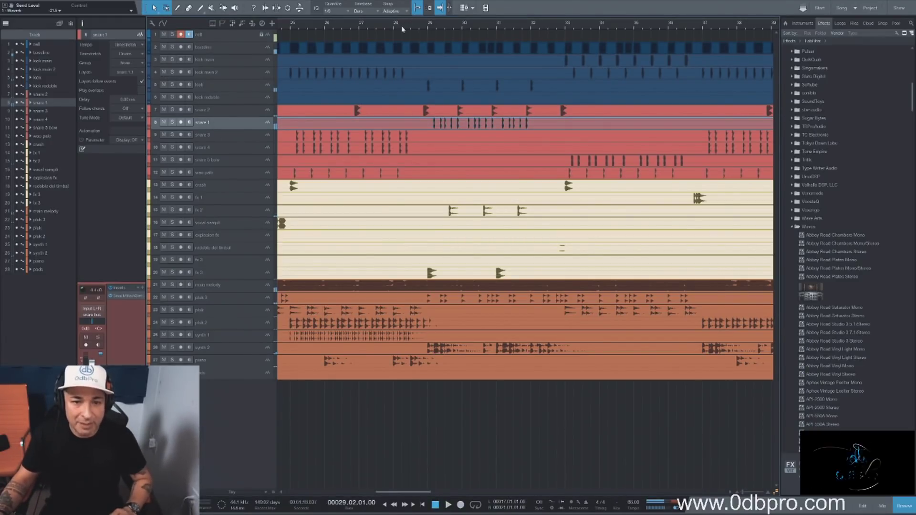
key(space)
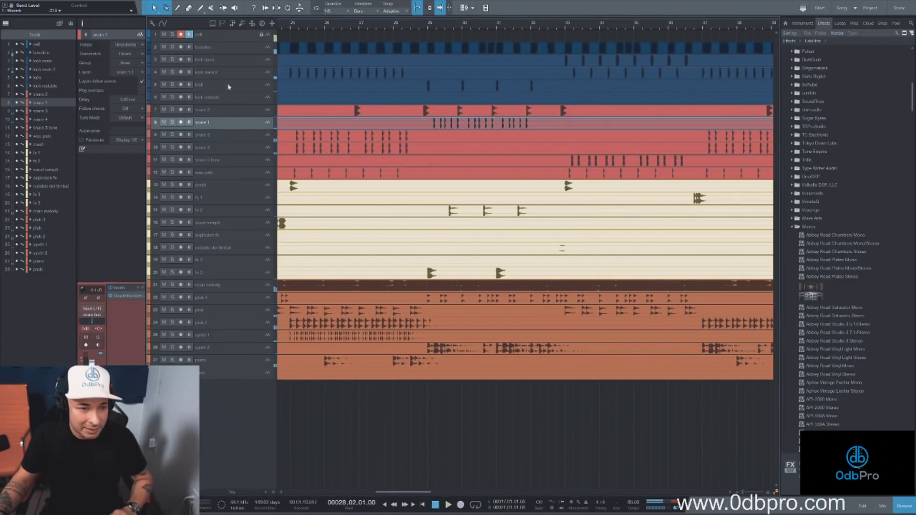
click(224, 85)
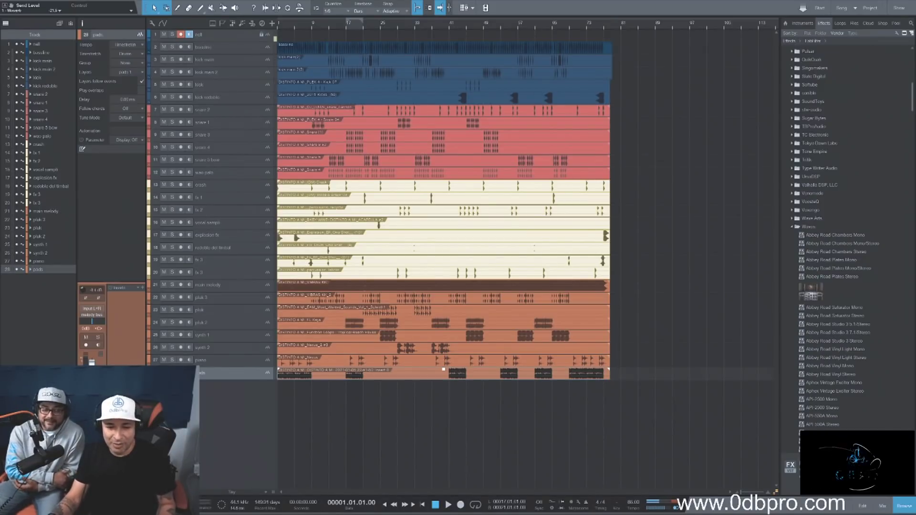
Step: Play the full mix from bar 1 and open ADPTR MetricAB on the main output
key(space)
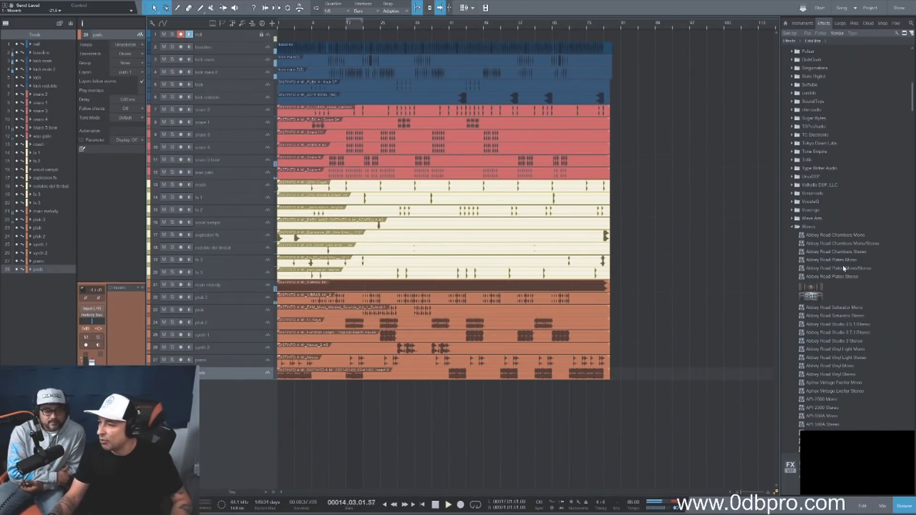
click(884, 506)
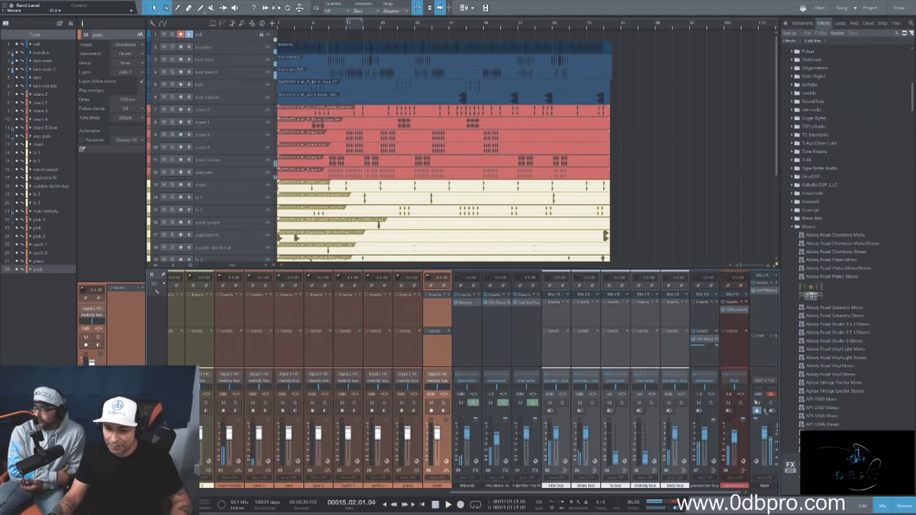
click(764, 292)
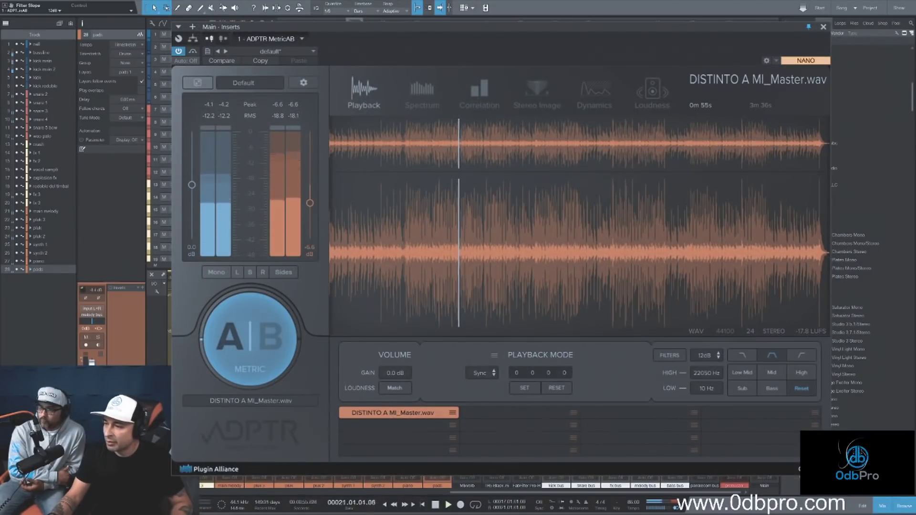
Step: Switch between the mix and the reference DISTINTO A MI_Master.wav, close MetricAB, stop playback and hide the mixer
click(233, 342)
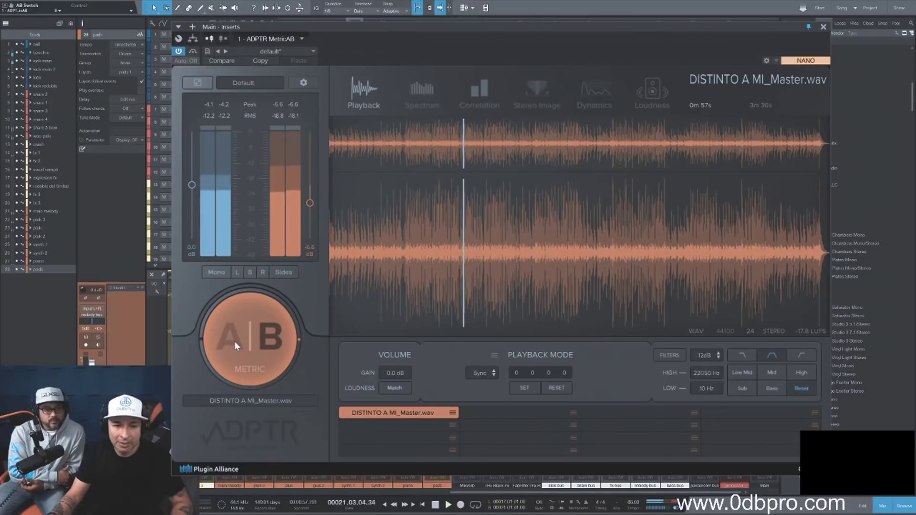
click(237, 342)
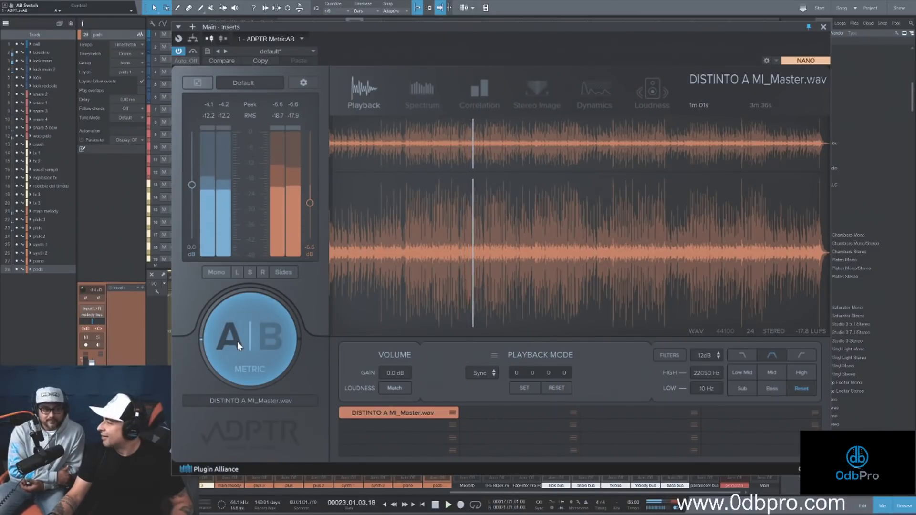
click(237, 342)
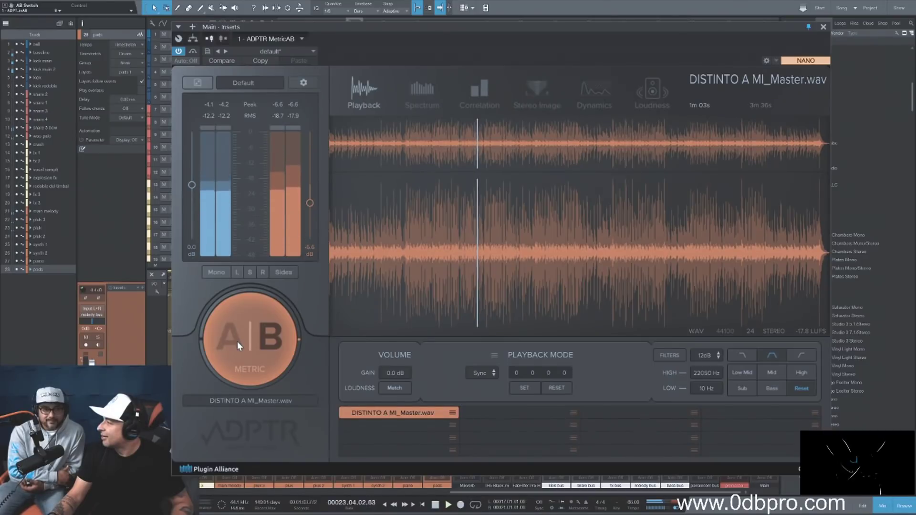
click(237, 342)
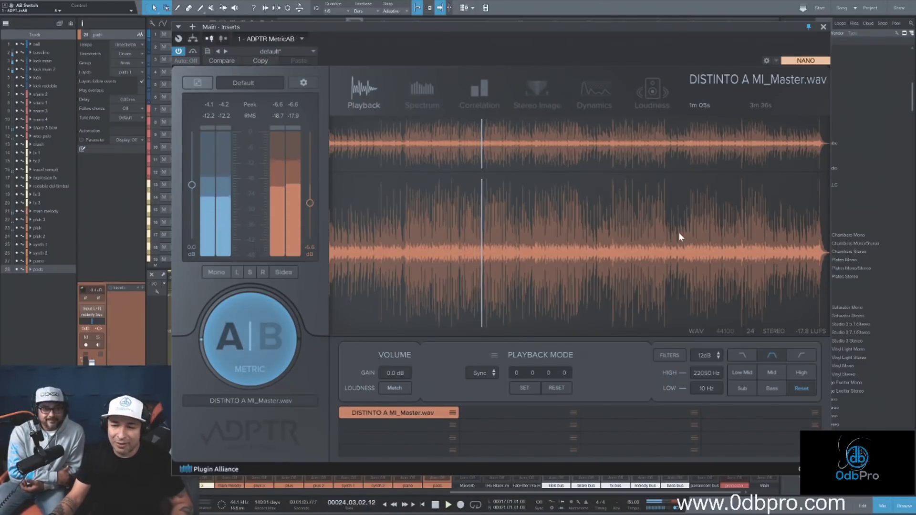
click(823, 27)
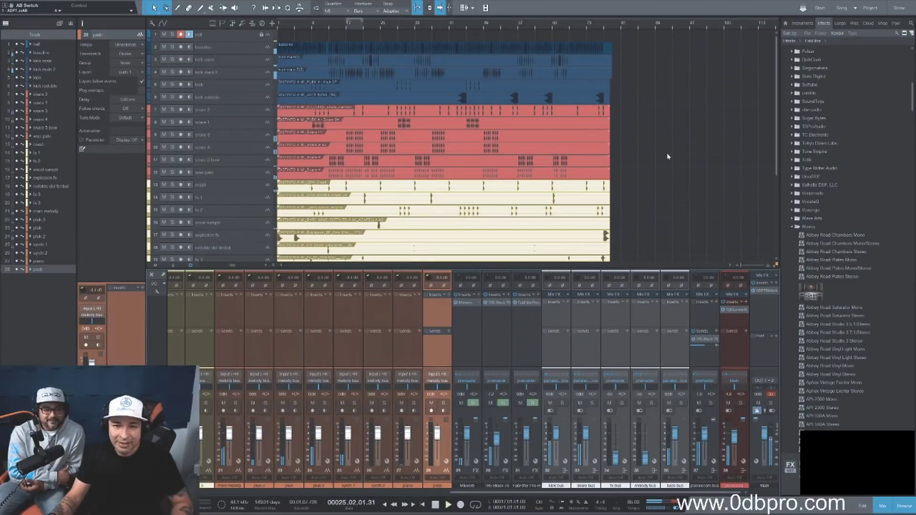
key(space)
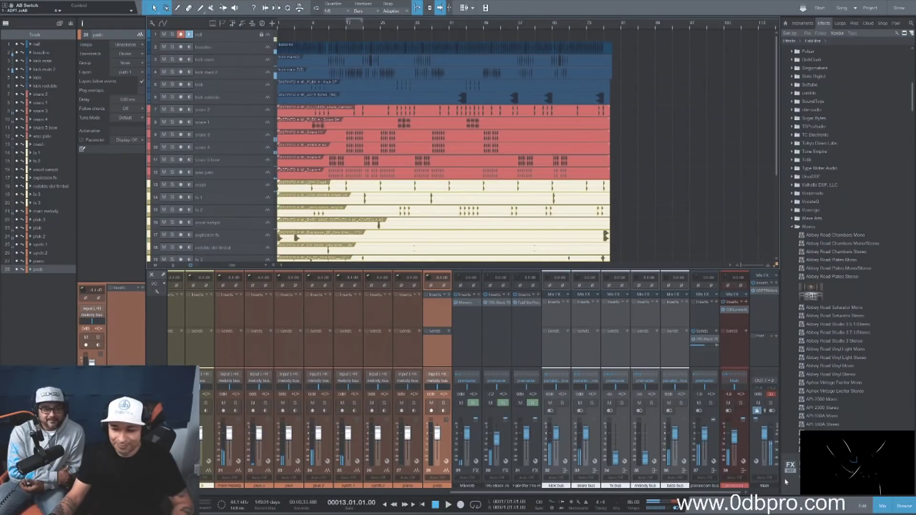
click(881, 509)
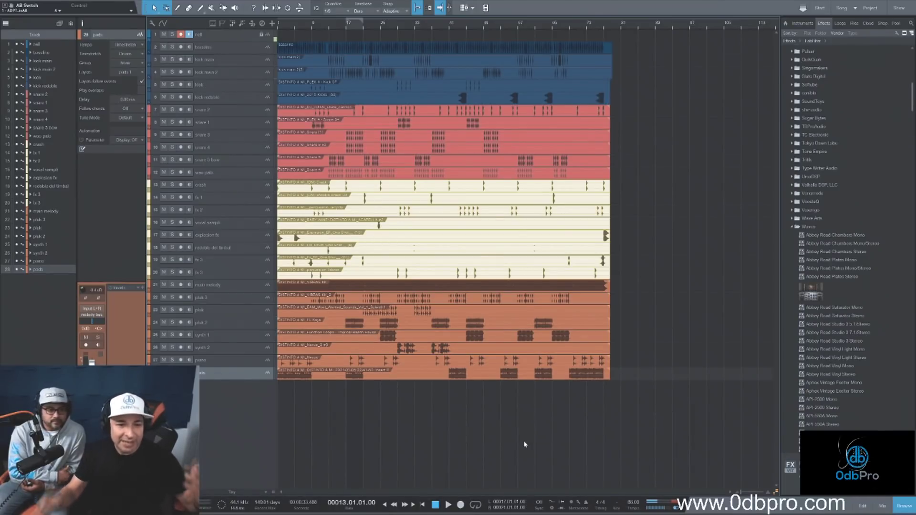
click(234, 187)
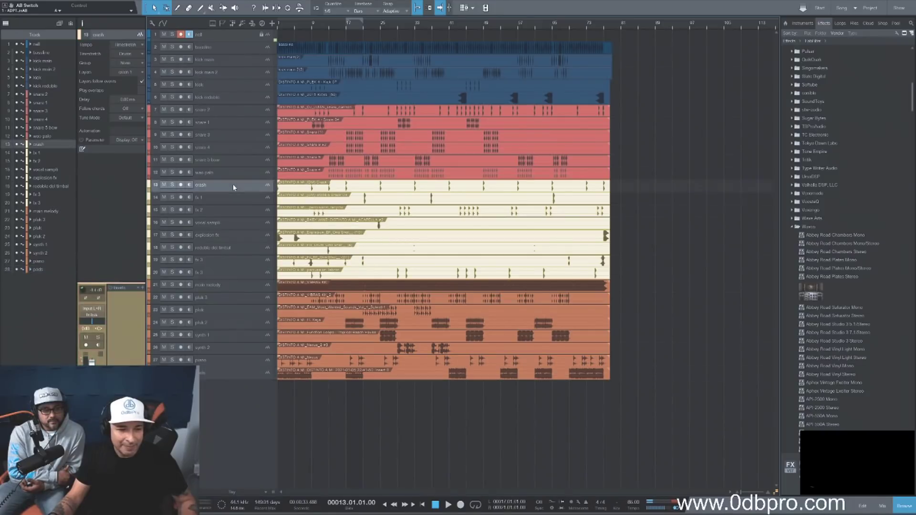
shift+click(245, 277)
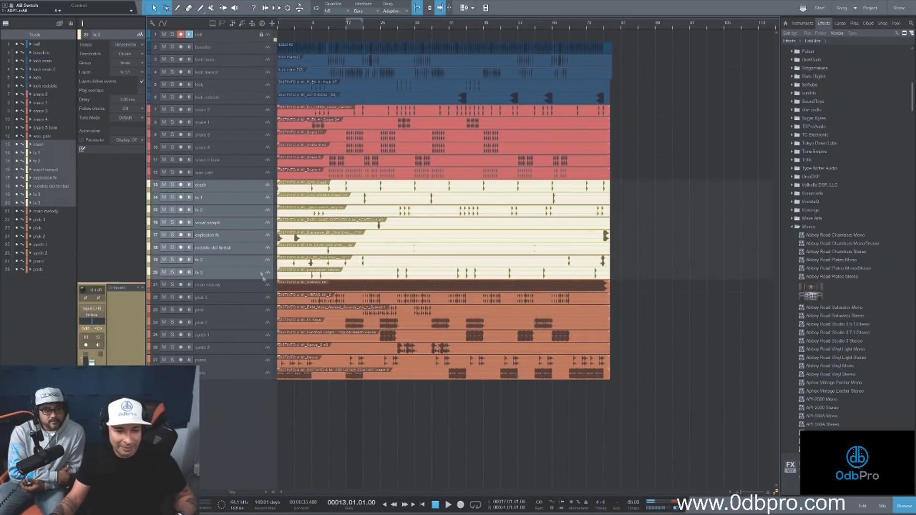
click(262, 288)
click(226, 375)
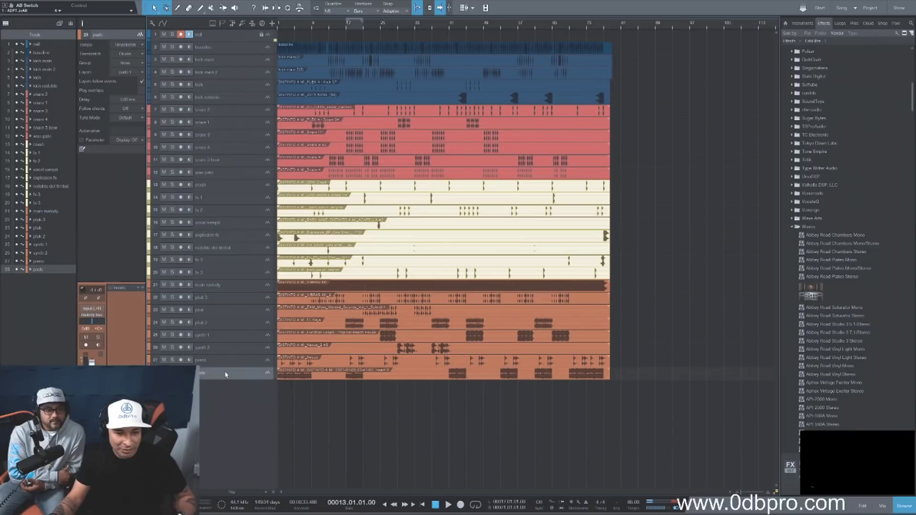
Step: Solo the main melody together with the first track, listen from the song start, and clear the solos
click(172, 285)
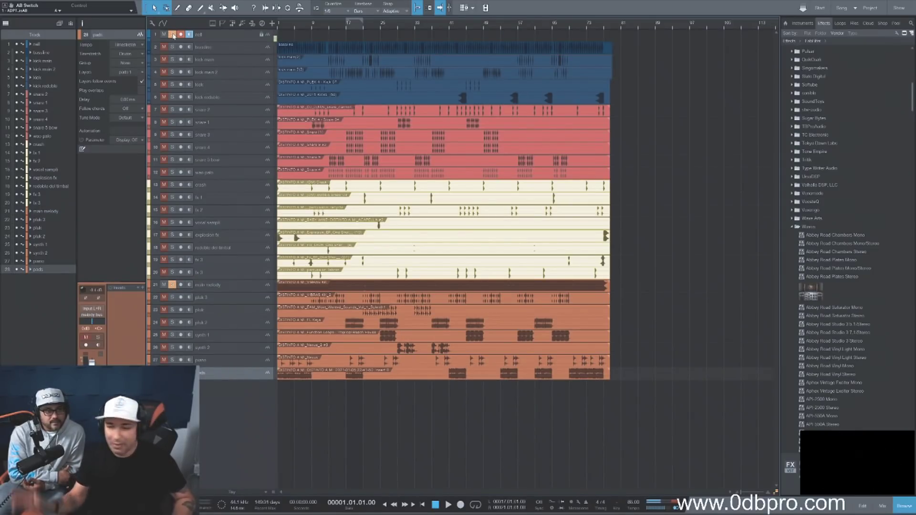
key(space)
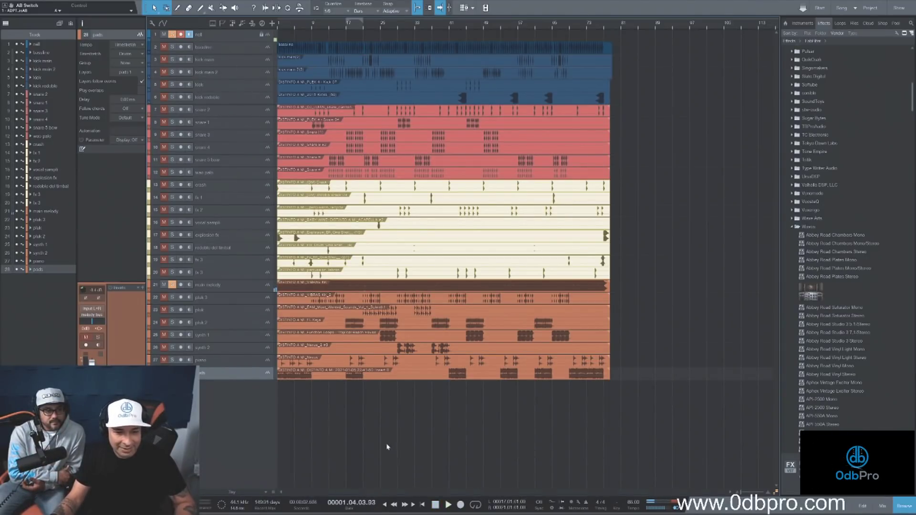
click(173, 285)
key(space)
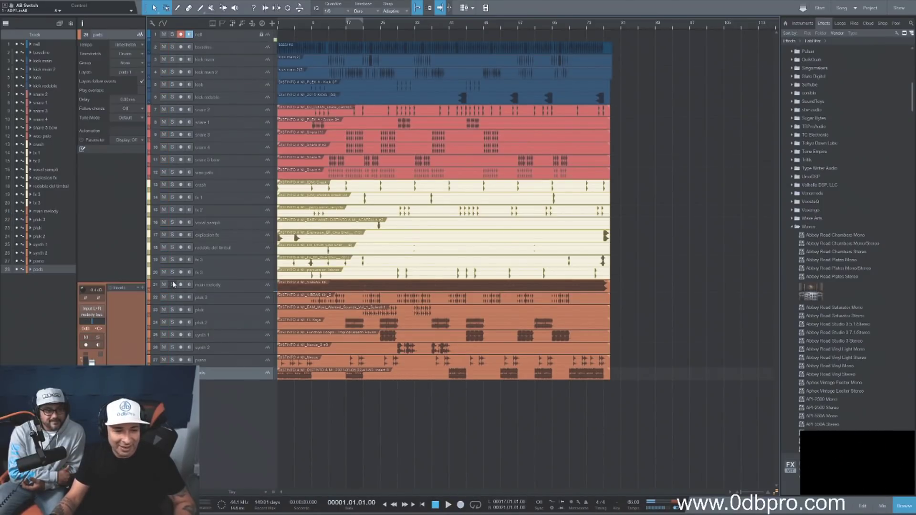
Step: Restore the main melody solo, raise the melody bus level, start playback from bar 1 and hide the mixer
click(173, 35)
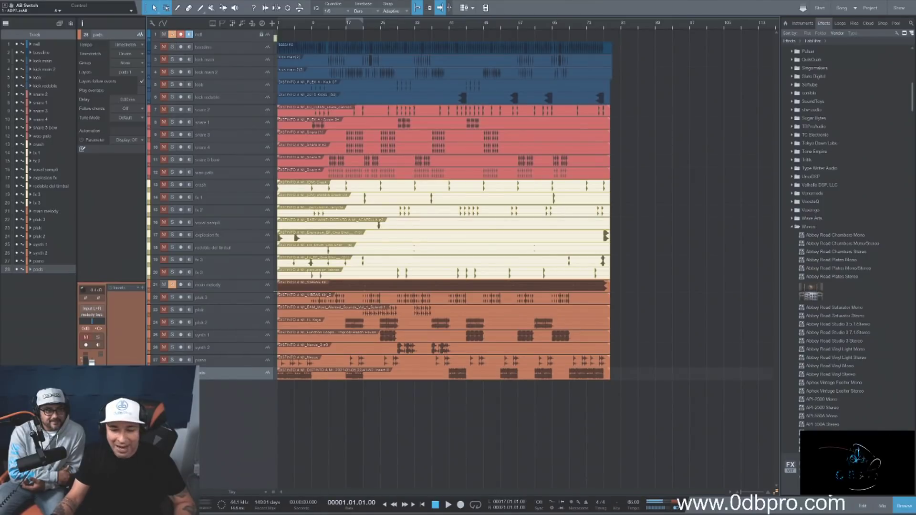
click(880, 507)
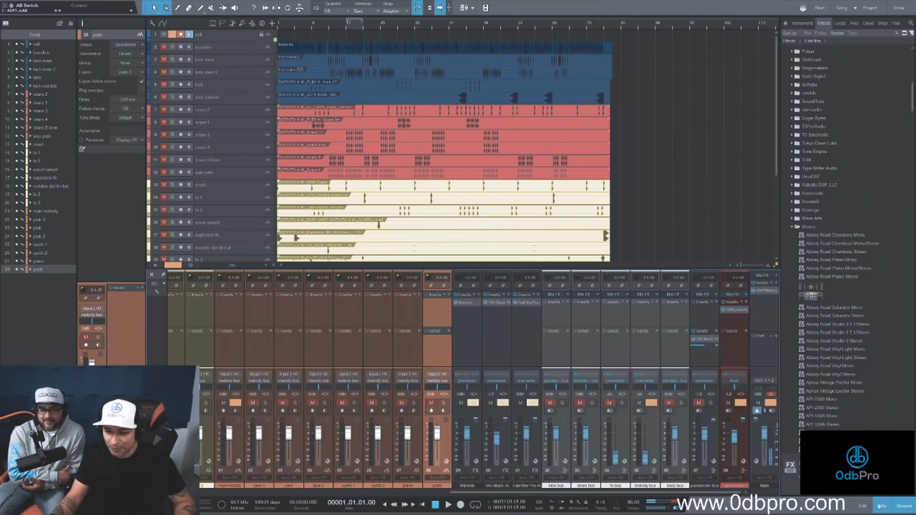
drag(645, 460, 645, 438)
key(space)
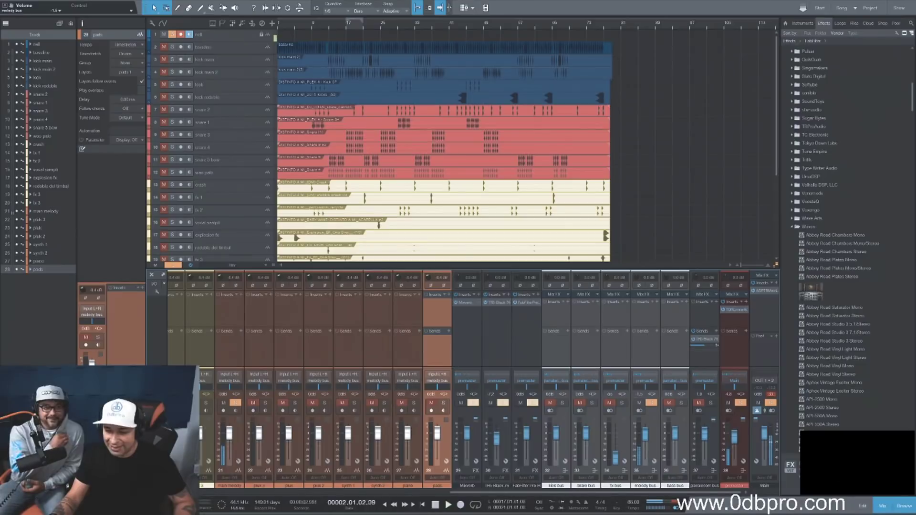
key(F3)
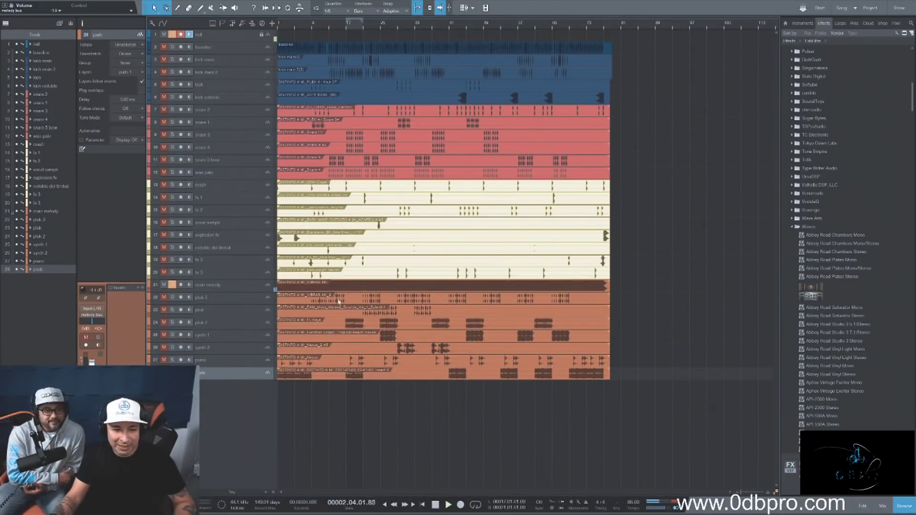
Step: Enlarge the main melody track's height and insert the Tone Empire OptoRed compressor on that track
drag(243, 291, 244, 385)
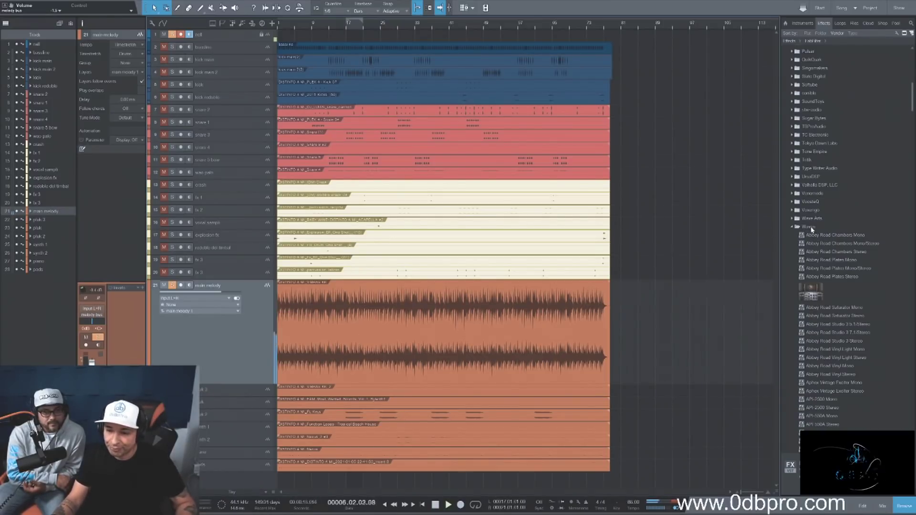
click(810, 228)
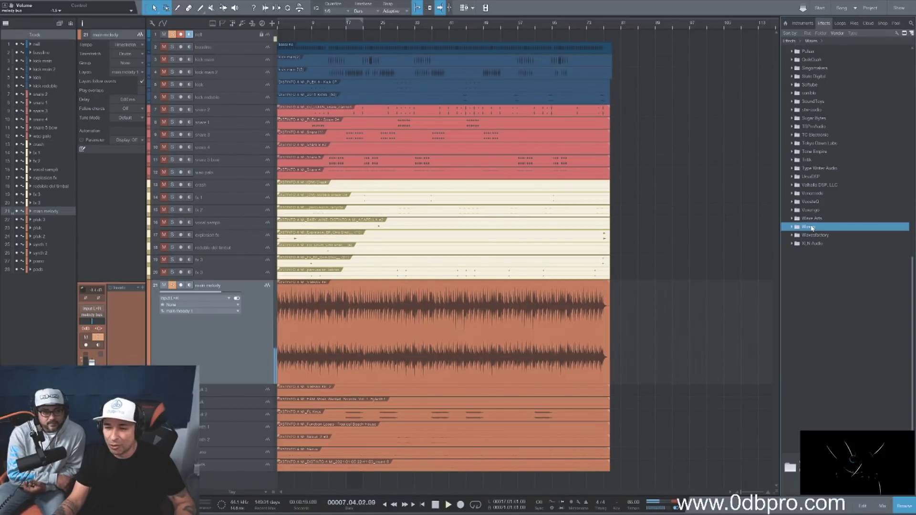
double_click(815, 153)
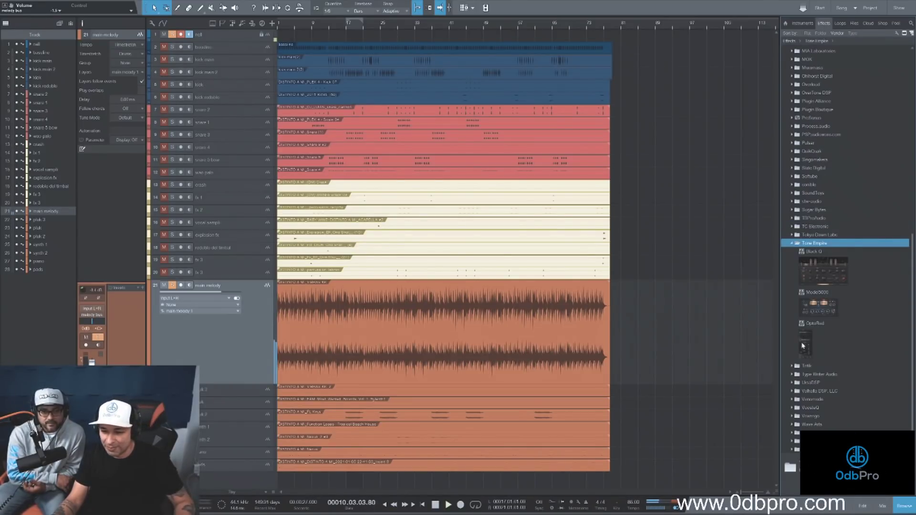
drag(804, 346, 389, 348)
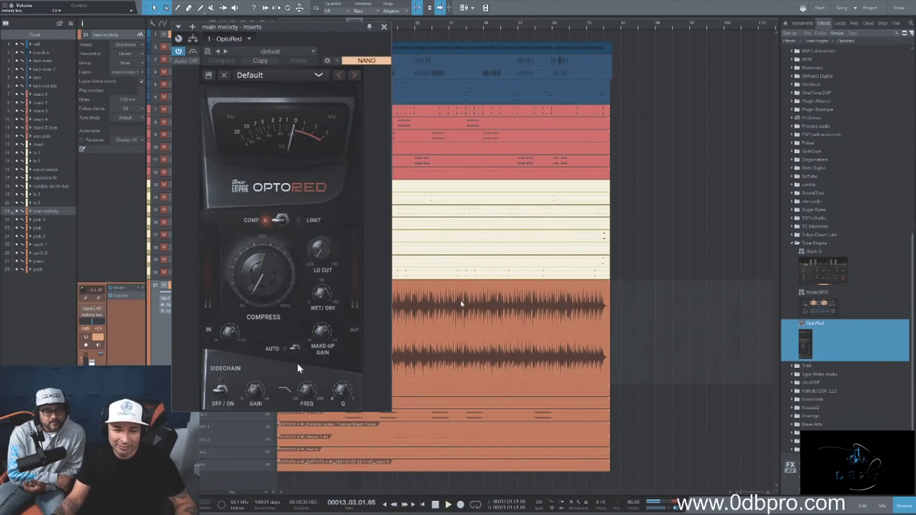
Step: Stop playback and turn on OptoRed's auto gain for the main melody
key(space)
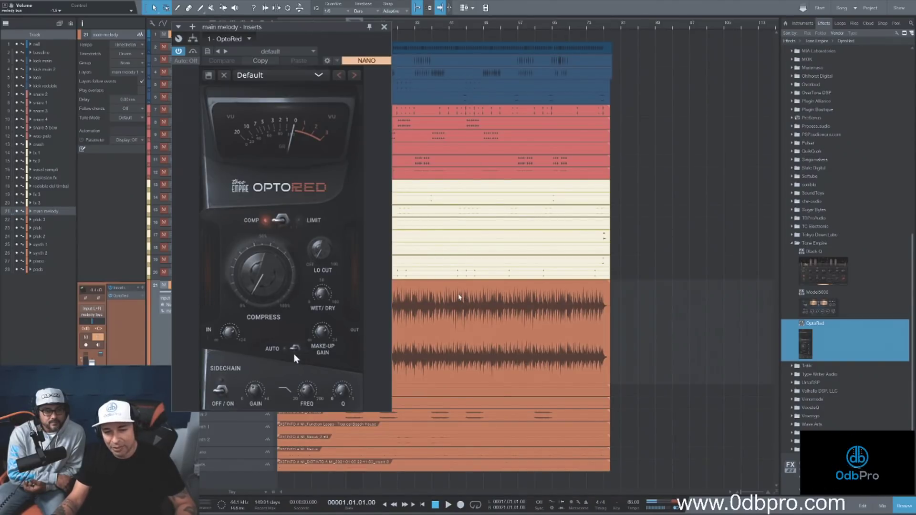
click(296, 348)
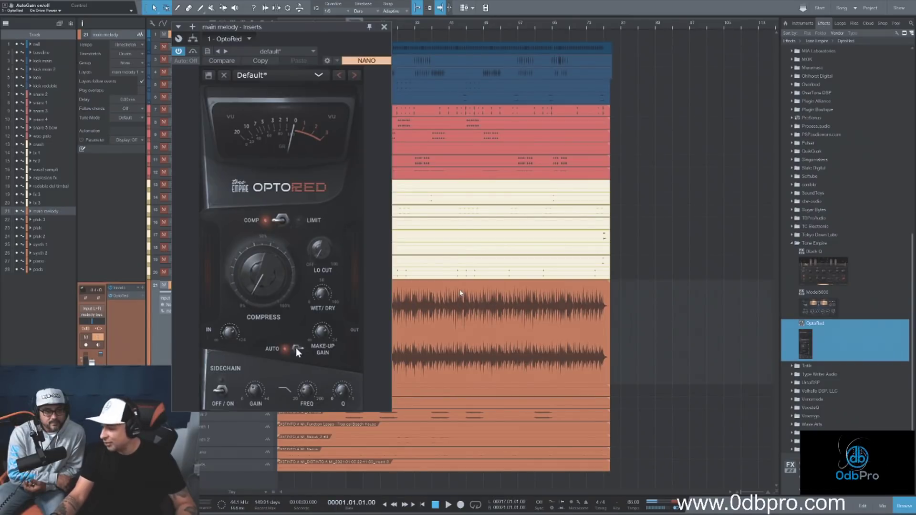
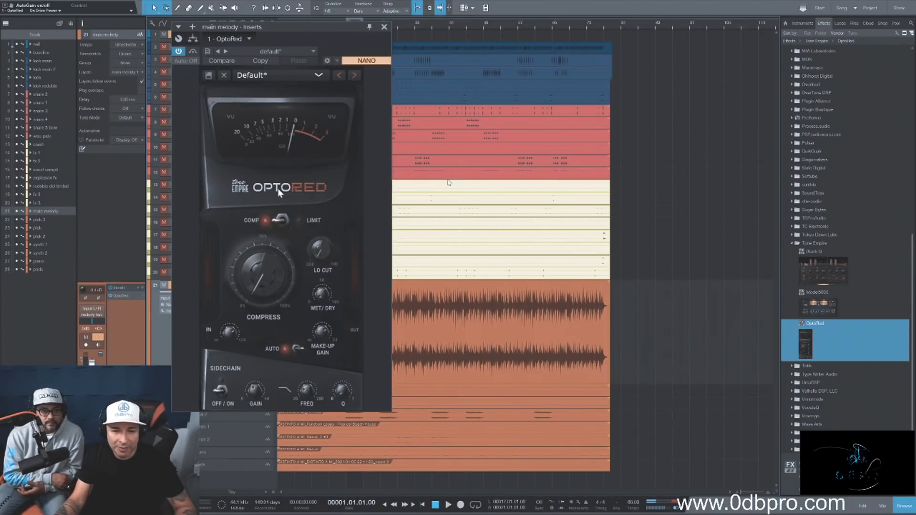
Step: Compare OptoRed's auto gain off and on, and try several different compression amounts on the main melody
click(295, 350)
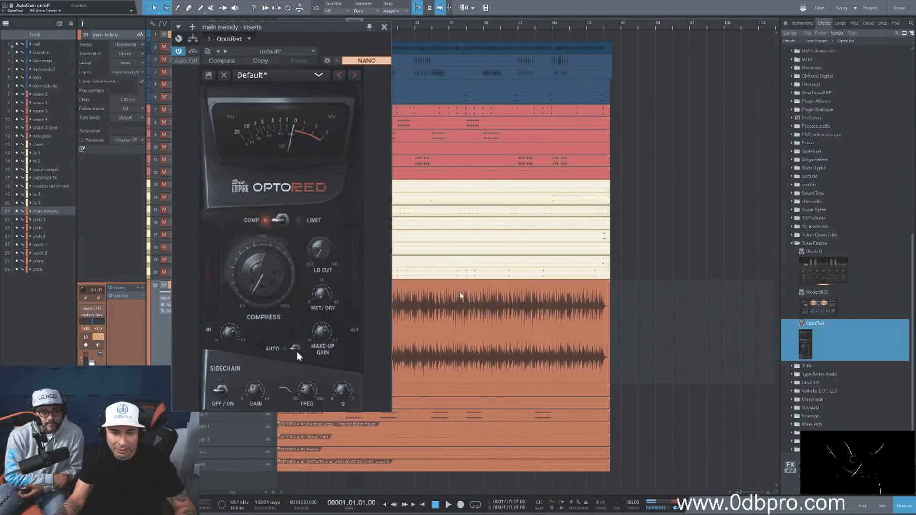
click(297, 350)
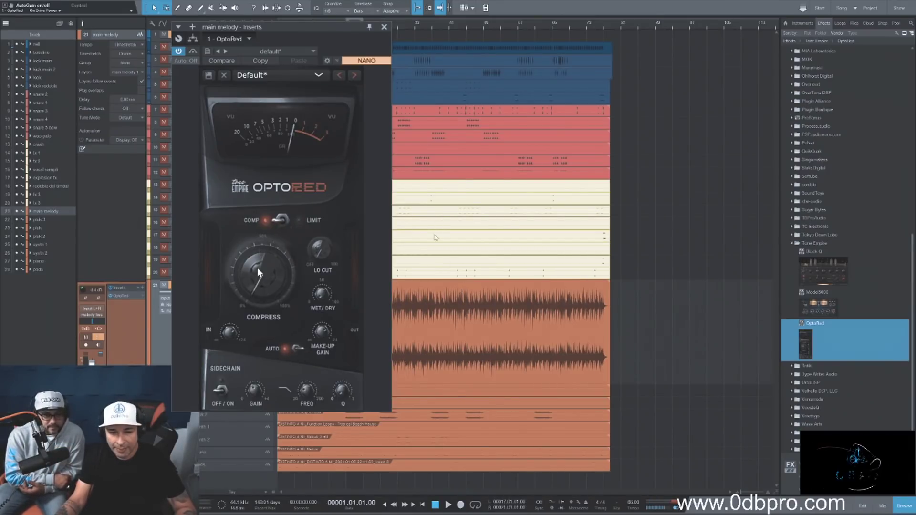
drag(259, 283, 257, 261)
key(space)
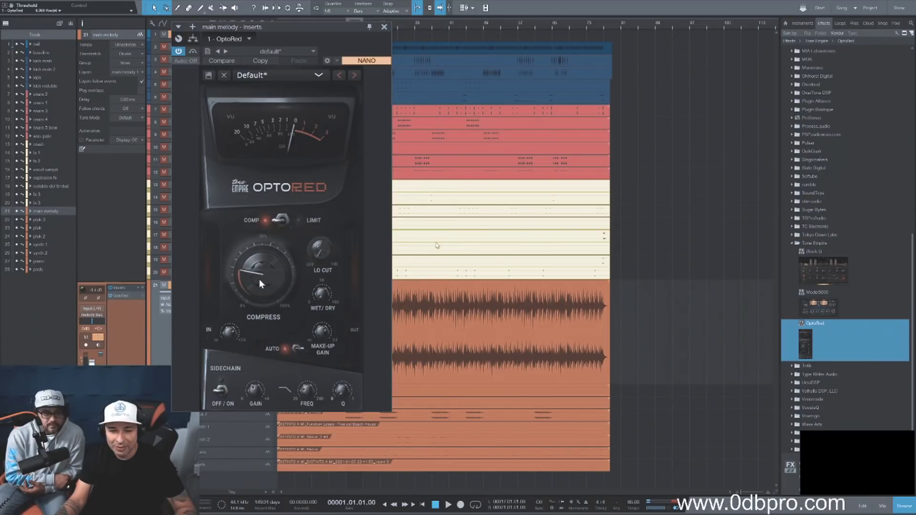
drag(259, 253, 259, 210)
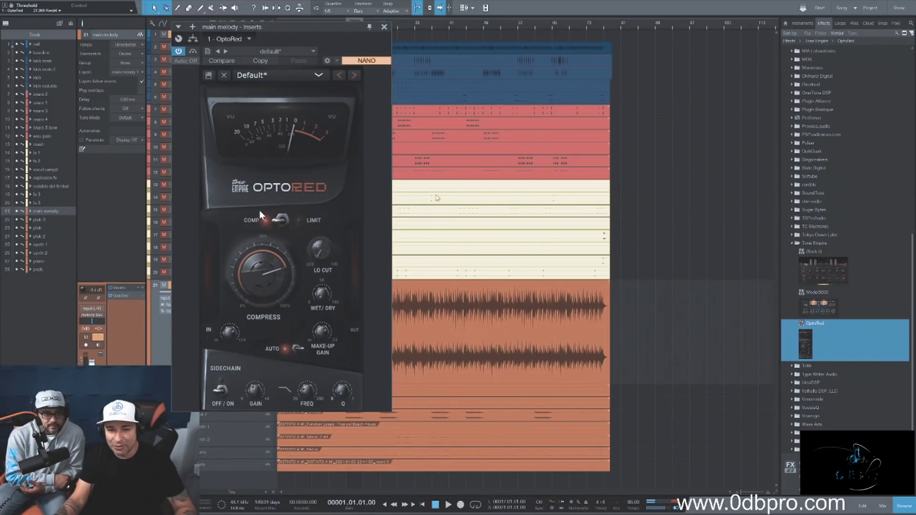
key(space)
drag(270, 249, 267, 231)
key(space)
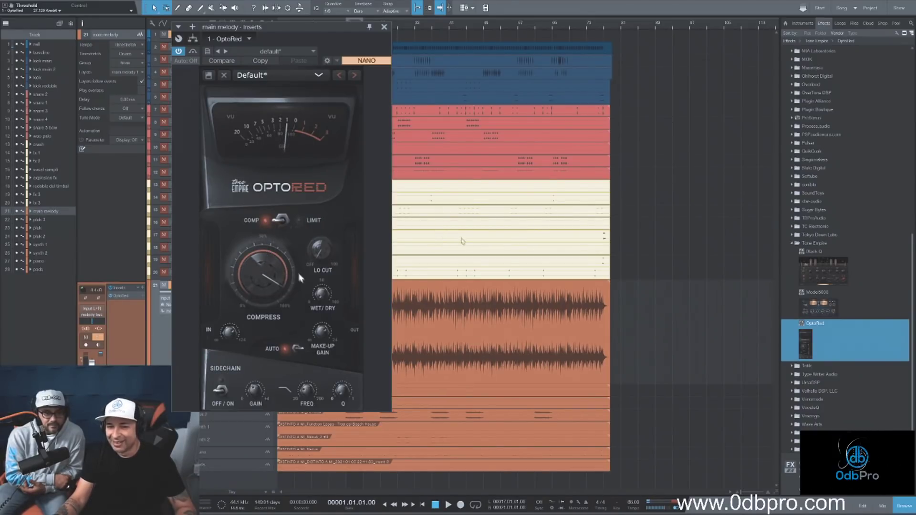
drag(257, 305, 256, 317)
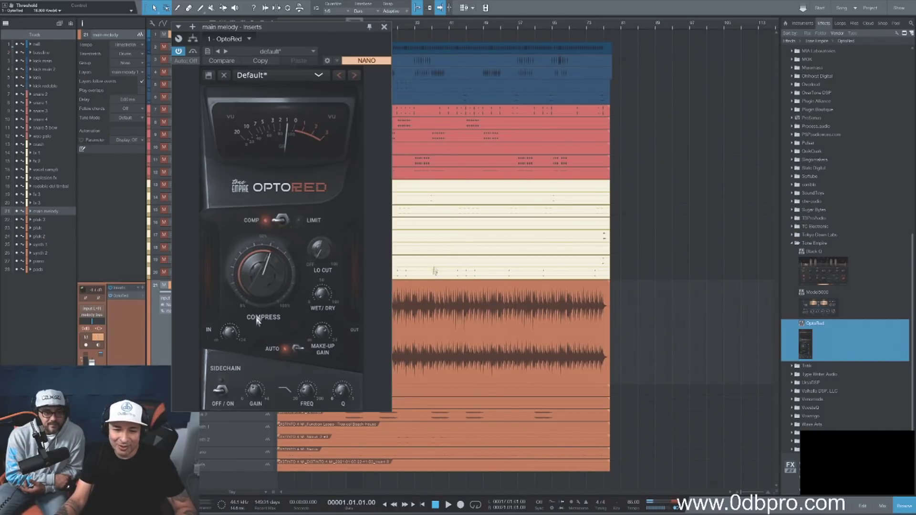
Step: Play the song, raise OptoRed's compression to about 80%, and compare the sound with auto gain off and on
key(space)
drag(257, 270, 256, 247)
click(297, 349)
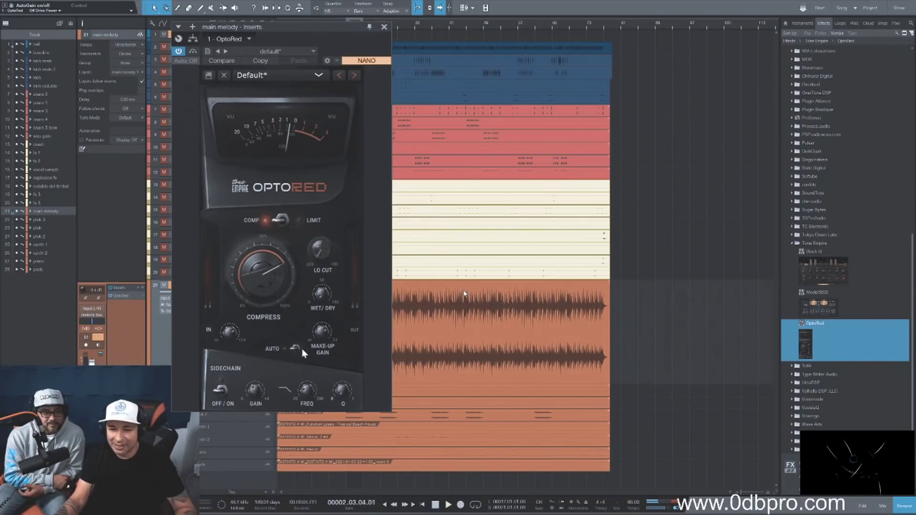
click(300, 348)
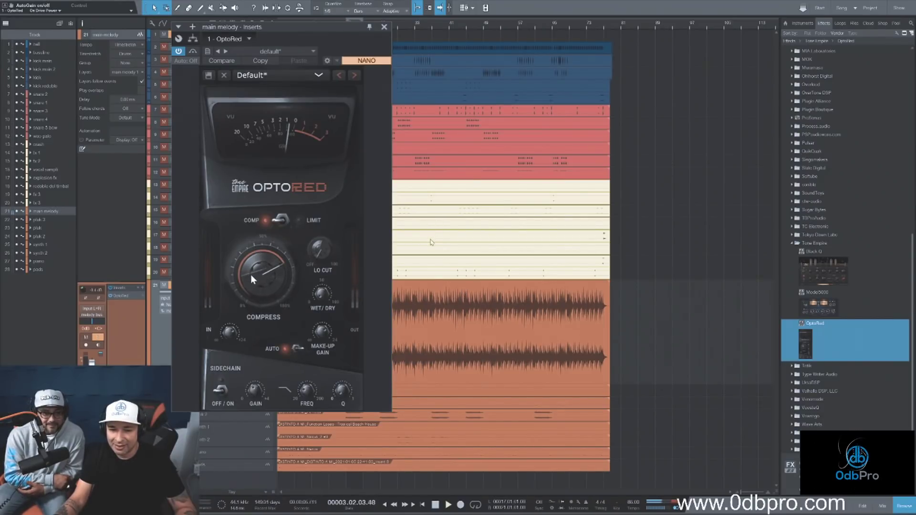
drag(250, 274, 249, 258)
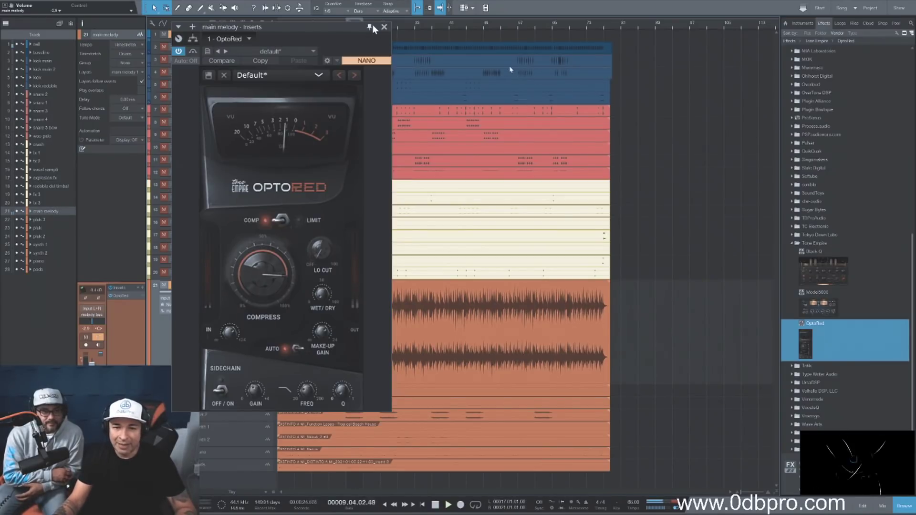
Step: Close the OptoRed window, lower the main melody's volume and clear the solos to hear the full mix
click(384, 26)
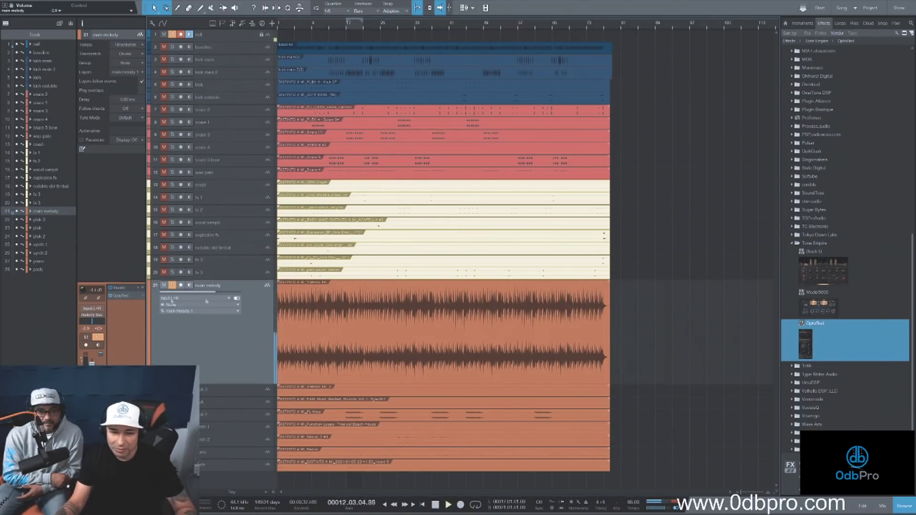
drag(91, 363, 92, 378)
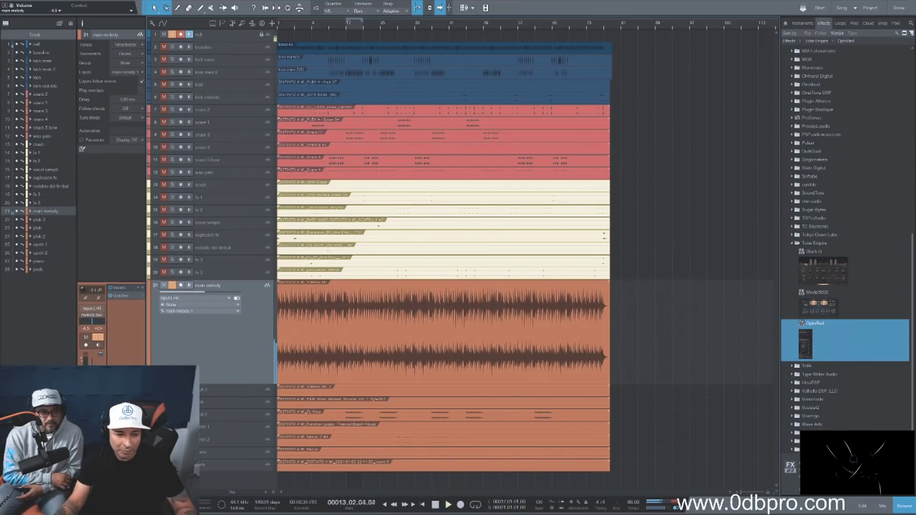
key(s)
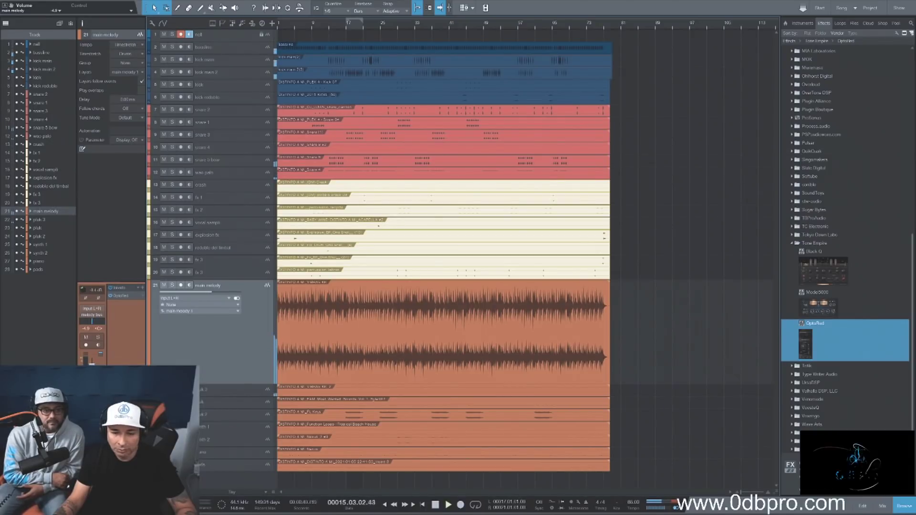
Step: Check the TDR Limiter 6 GE on the premaster channel and listen to the main melody soloed
click(882, 507)
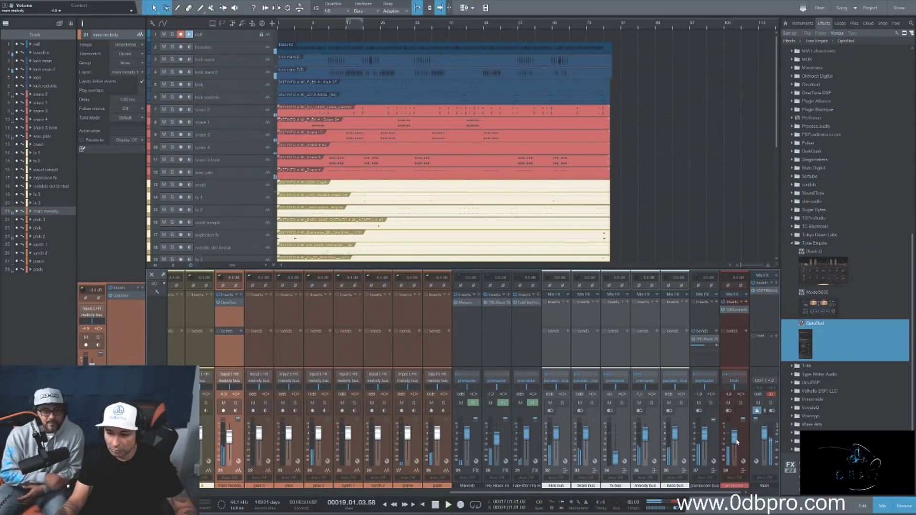
click(736, 310)
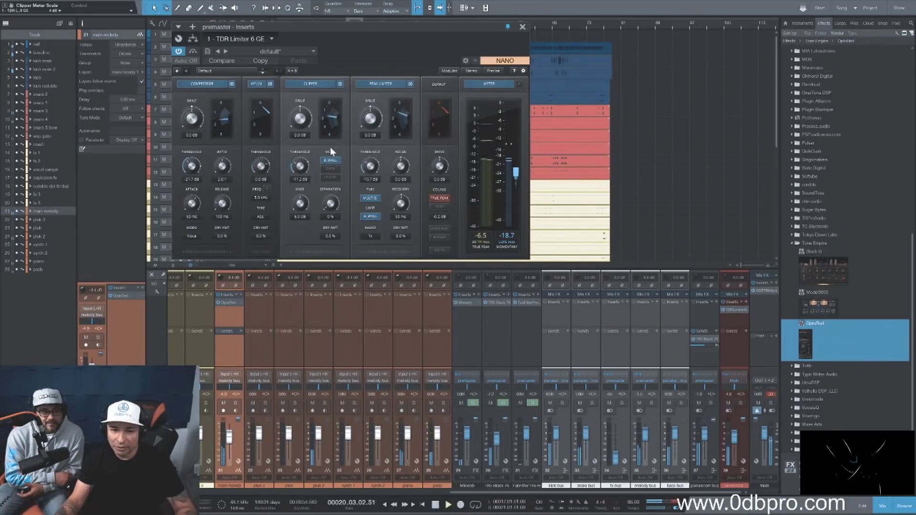
click(522, 26)
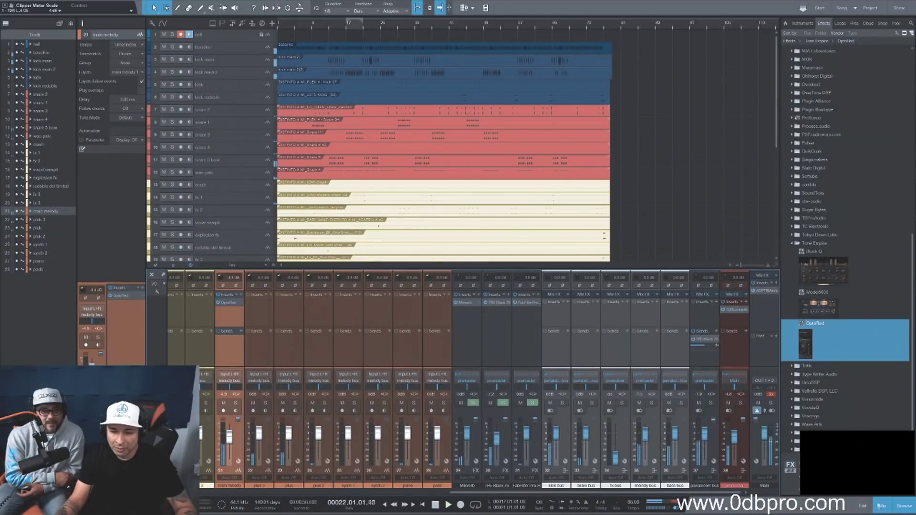
key(F3)
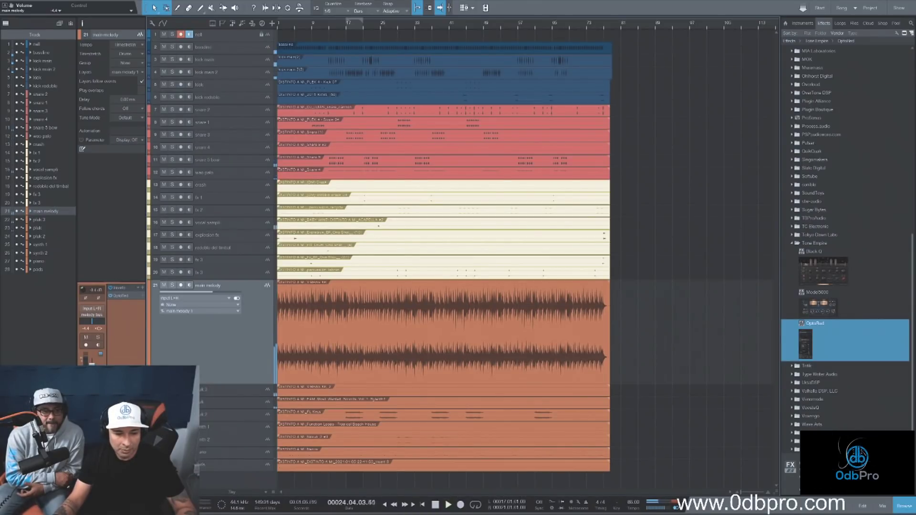
click(172, 285)
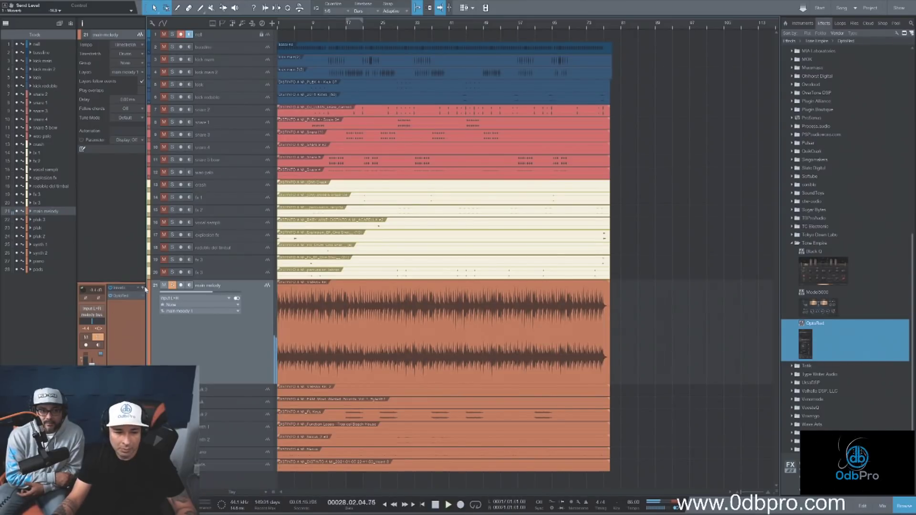
click(173, 285)
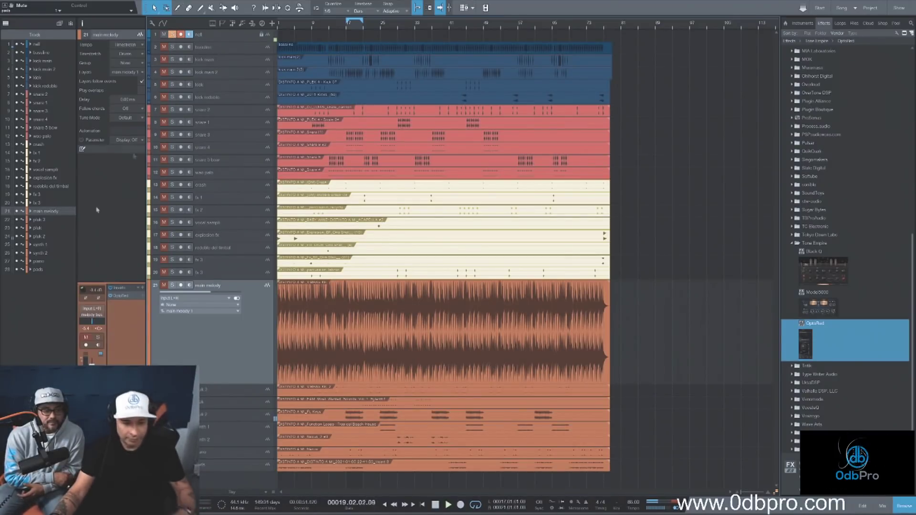
Step: Enlarge the pluk 2 track's height and insert the FabFilter Pro-Q 3 equalizer on that track
click(237, 422)
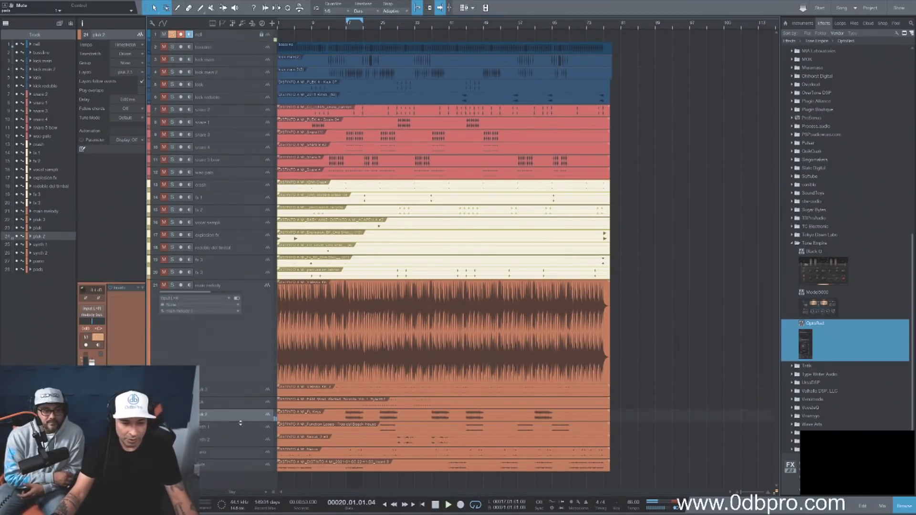
drag(240, 424, 241, 442)
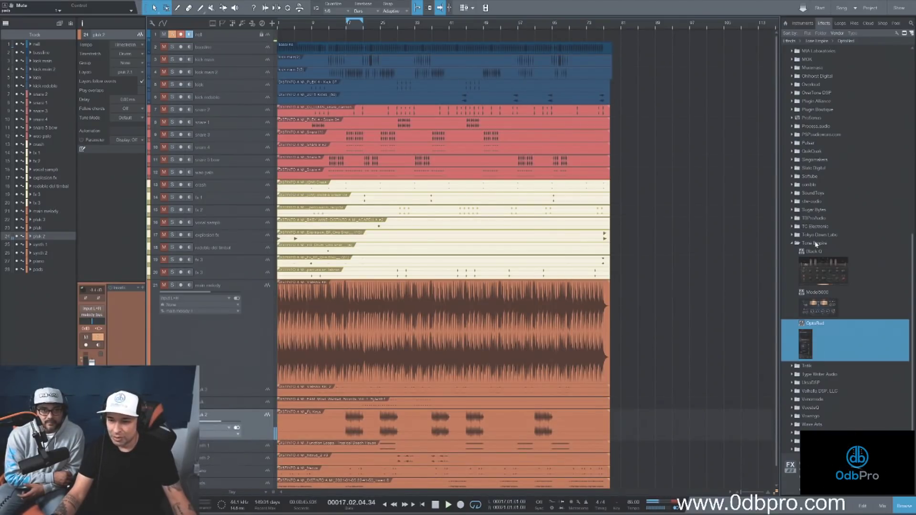
click(817, 244)
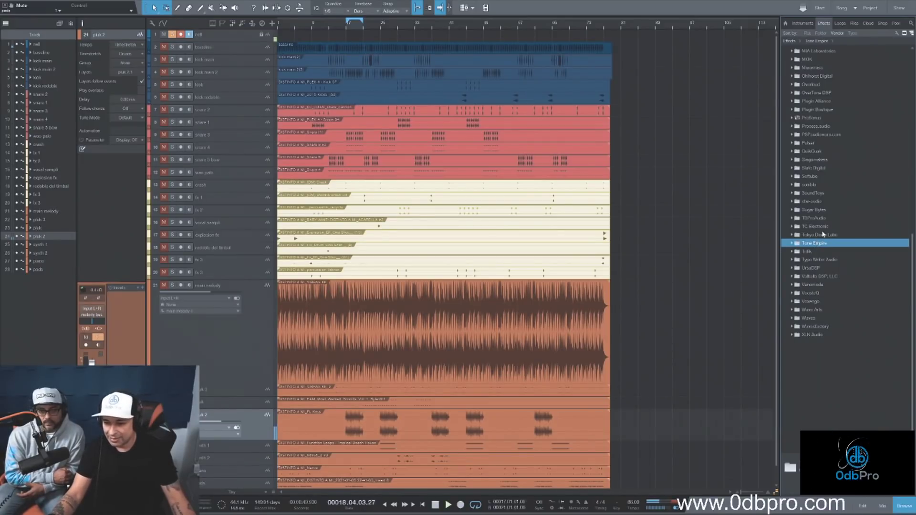
scroll(823, 234, up, 5)
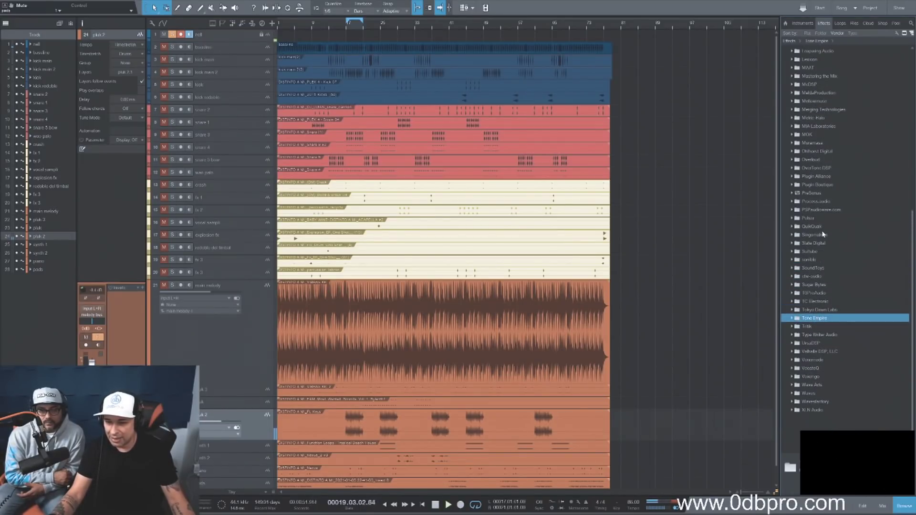
scroll(823, 234, up, 5)
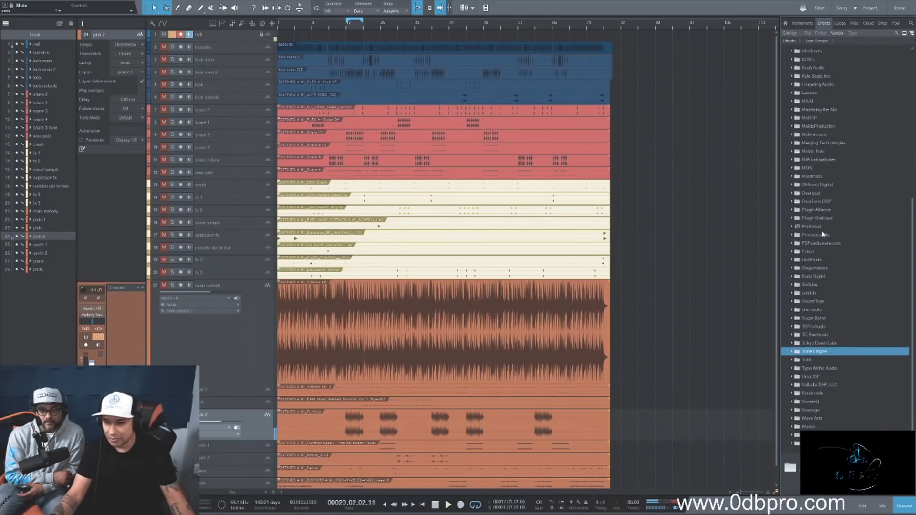
scroll(823, 235, up, 8)
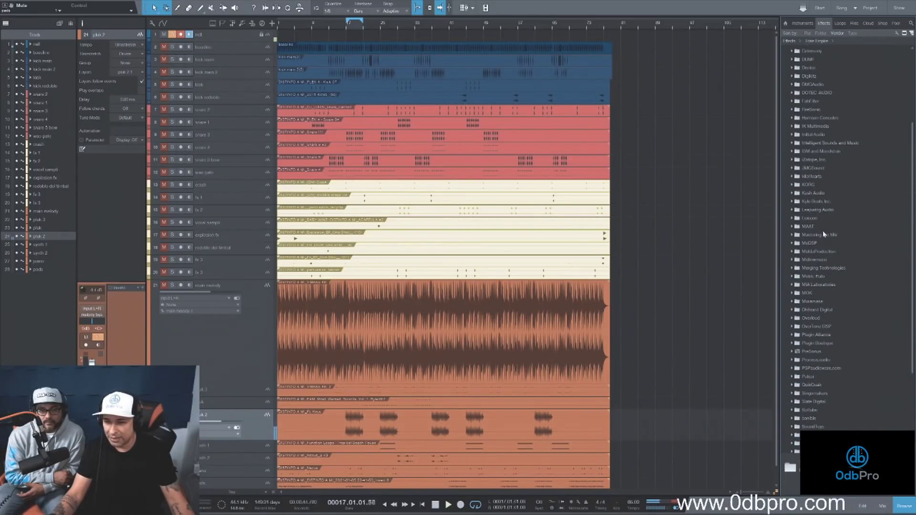
click(809, 150)
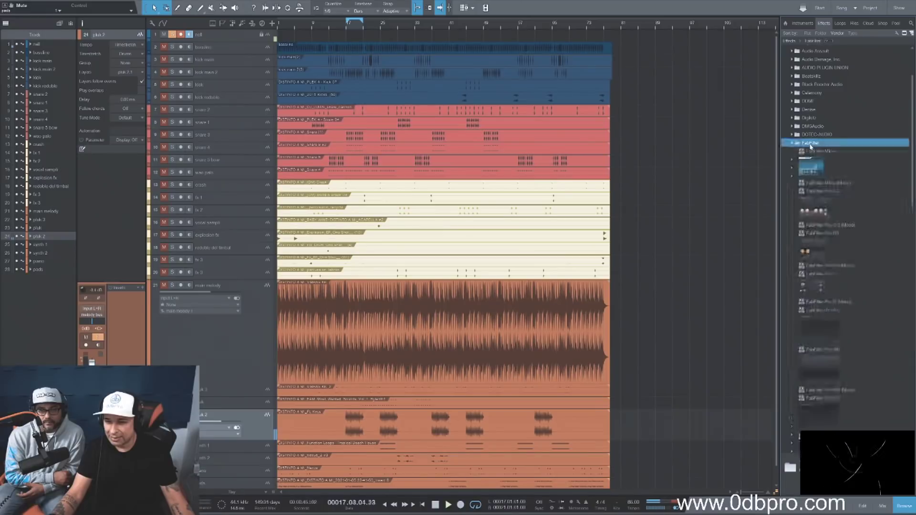
scroll(847, 348, down, 2)
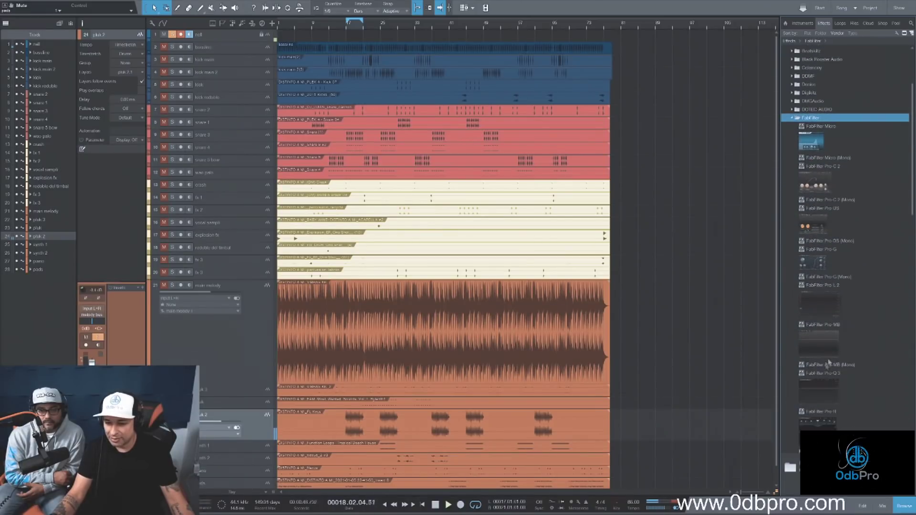
click(820, 395)
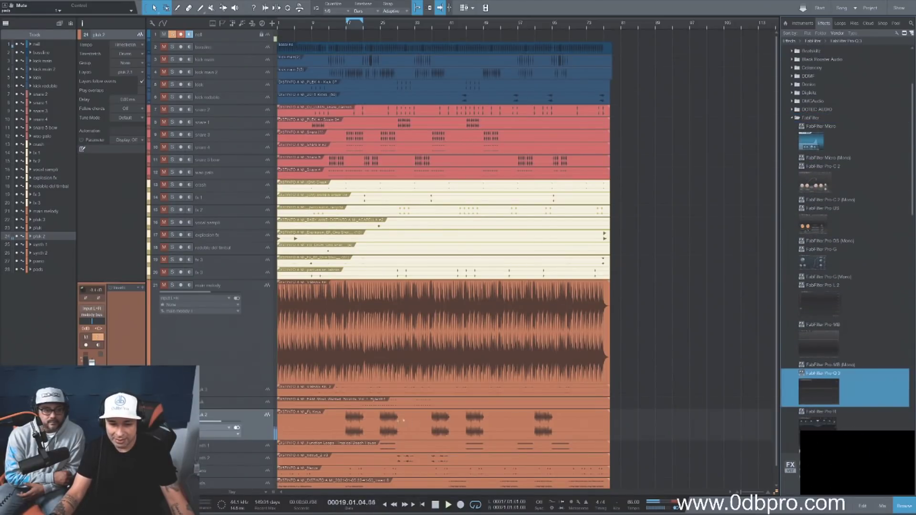
drag(389, 421, 389, 421)
Step: Add a bell band that affects only the side signal, boosting about 6.4 dB at about 957 Hz
drag(424, 176, 432, 172)
click(545, 306)
click(539, 292)
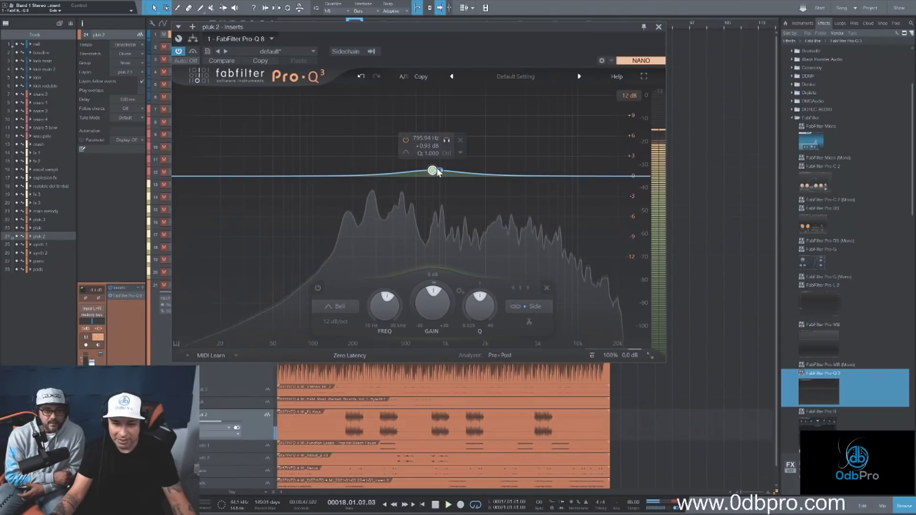
drag(440, 171, 449, 134)
Step: Add a stereo low cut of 48 dB/oct just above 50 Hz and a stereo high-shelf boost near 5 kHz
drag(228, 177, 245, 180)
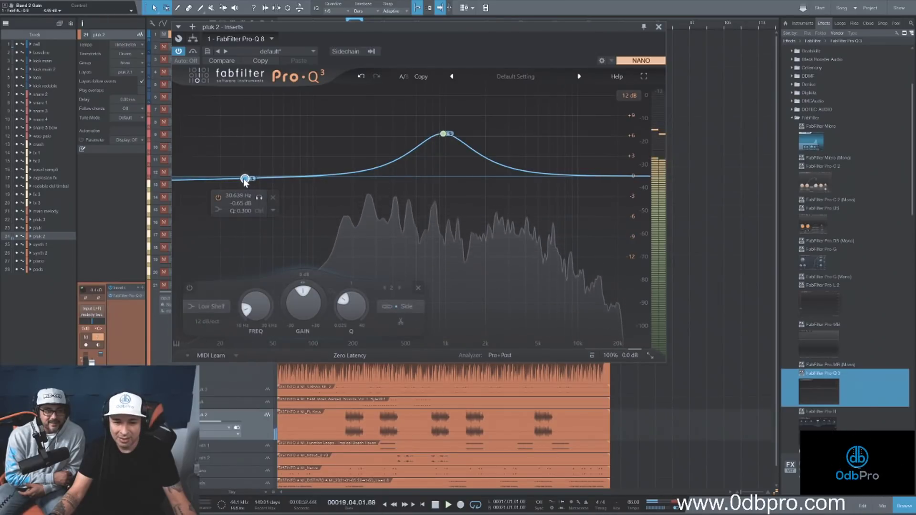
click(405, 308)
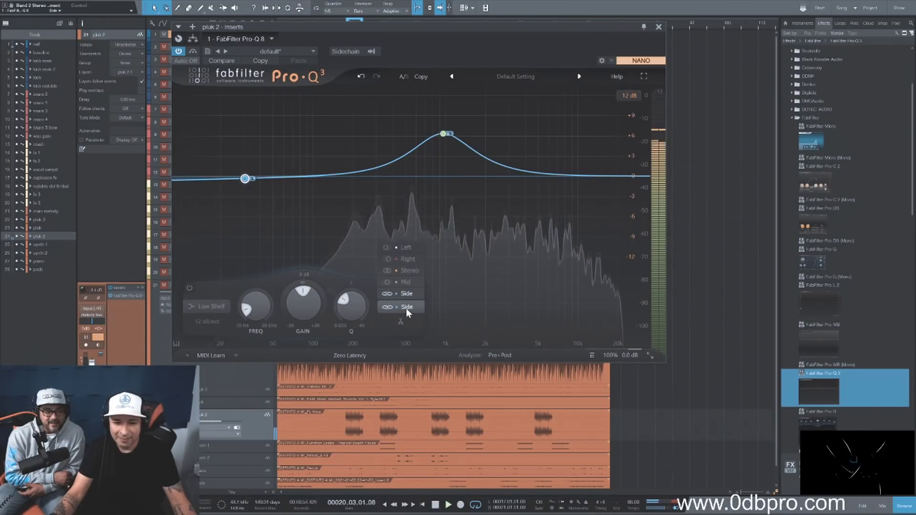
click(410, 271)
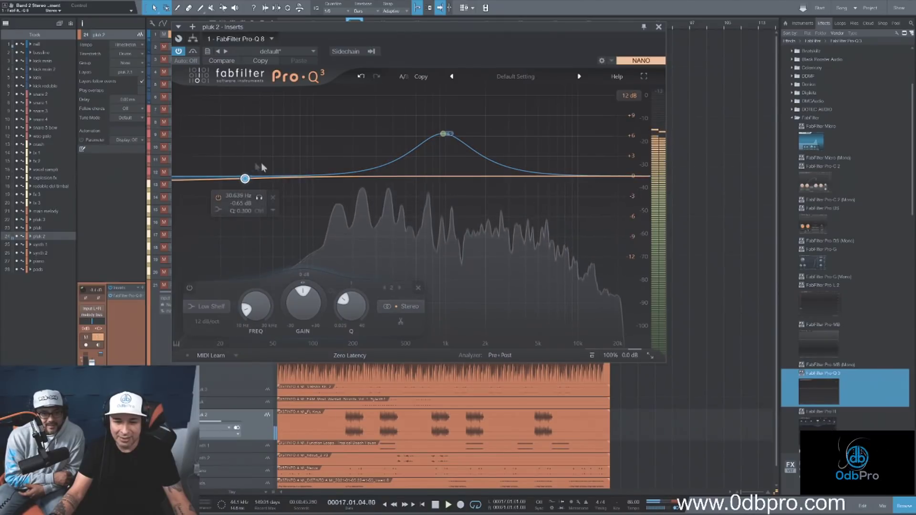
drag(245, 179, 244, 186)
click(222, 308)
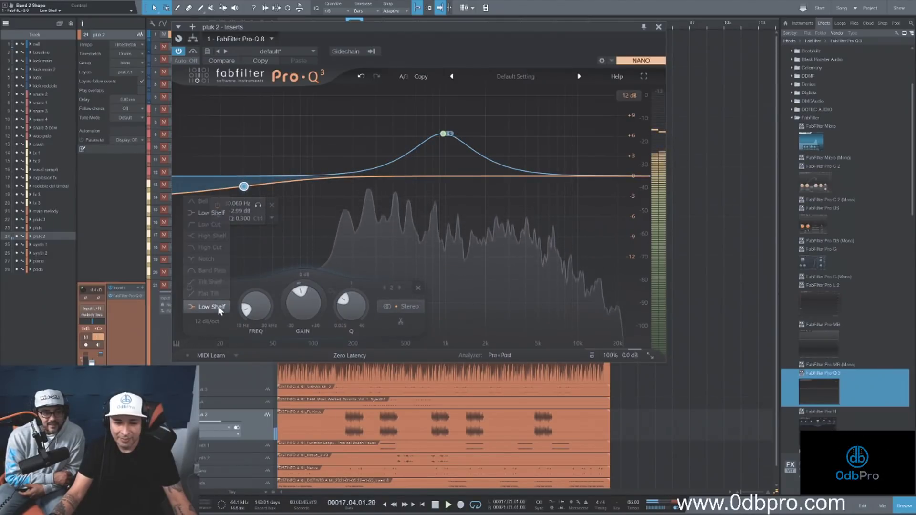
click(202, 225)
scroll(215, 321, up, 5)
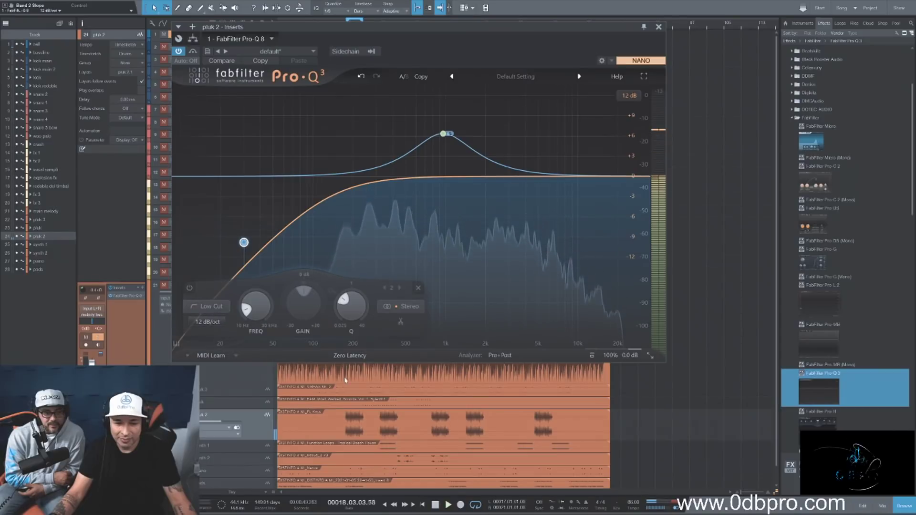
drag(244, 243, 301, 145)
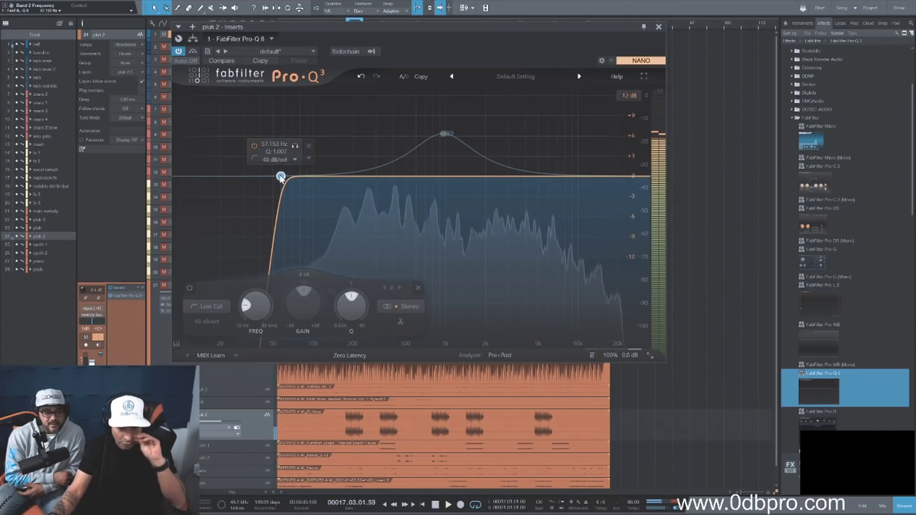
drag(281, 176, 277, 176)
drag(589, 177, 534, 141)
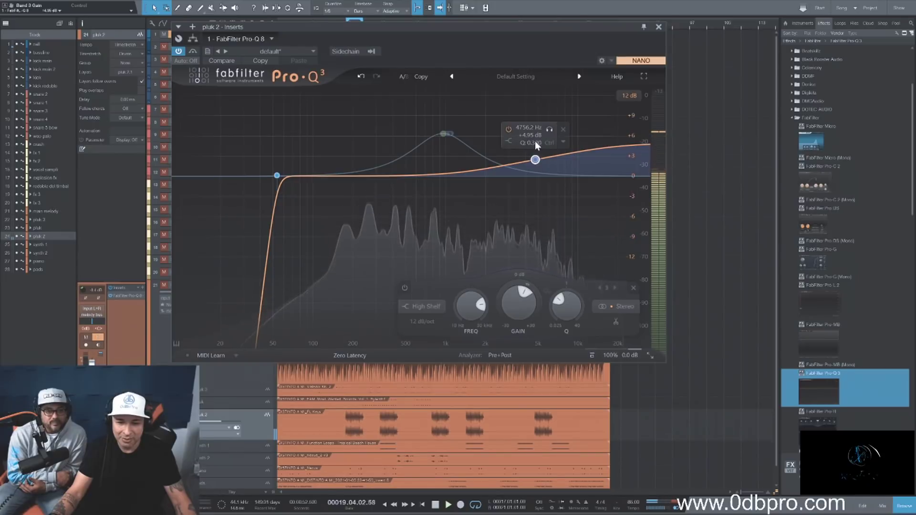
Step: Compare the pluk 2 sound with its inserts bypassed and active, and close the equalizer window
click(192, 52)
click(193, 51)
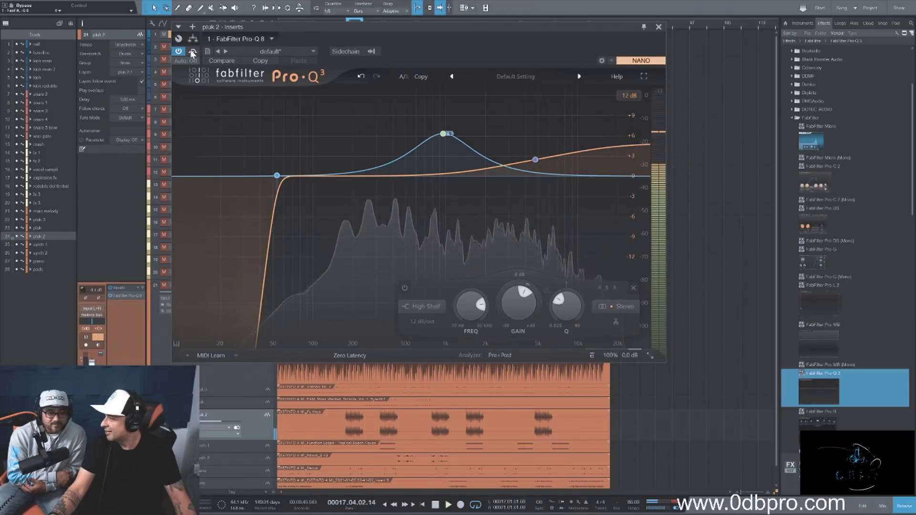
click(659, 27)
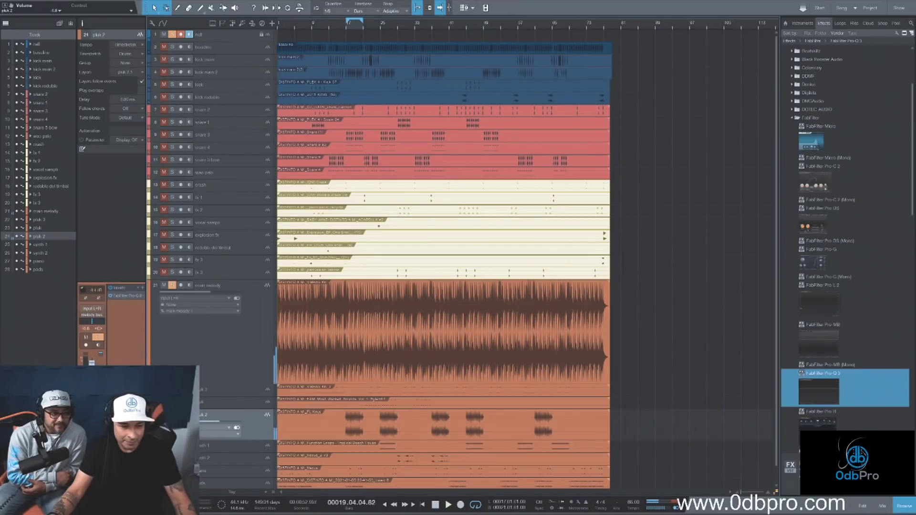
Step: Unsolo the melody tracks and rebalance them, with pluk 2 at about -0.2 dB and the main melody at about -6.5 dB
click(228, 346)
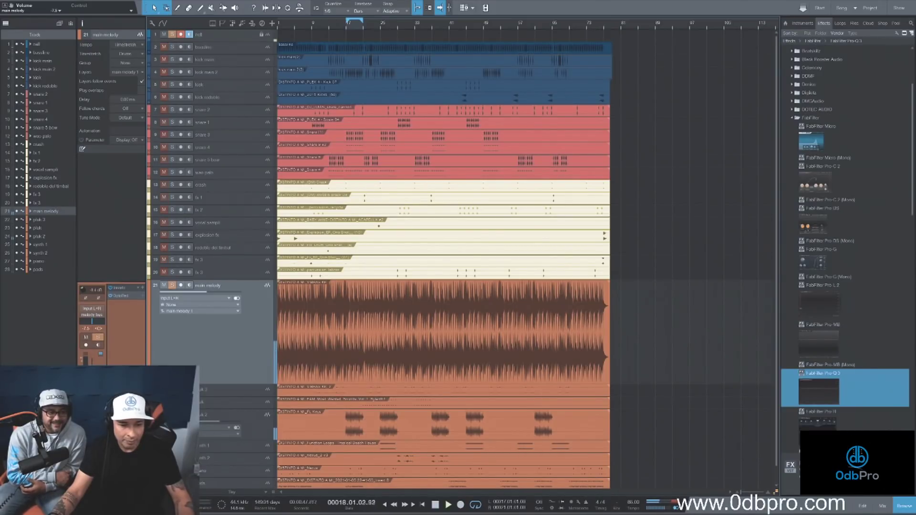
click(256, 431)
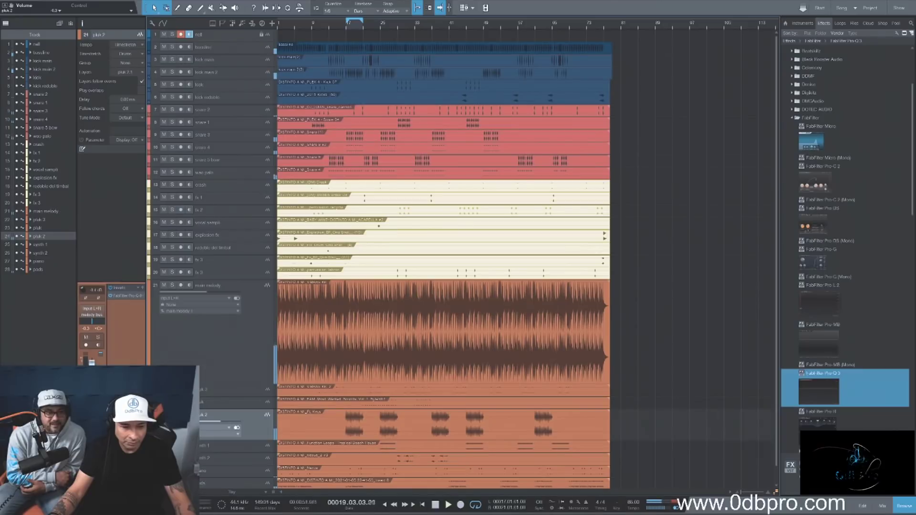
click(192, 358)
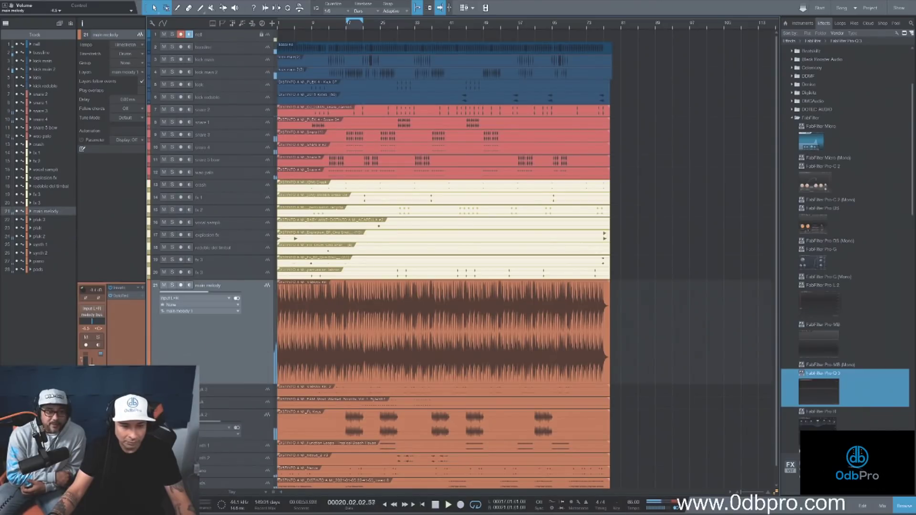
Step: Open ADPTR MetricAB on the Main output, switch to the reference, and lower its level to -11.5 dB
click(881, 505)
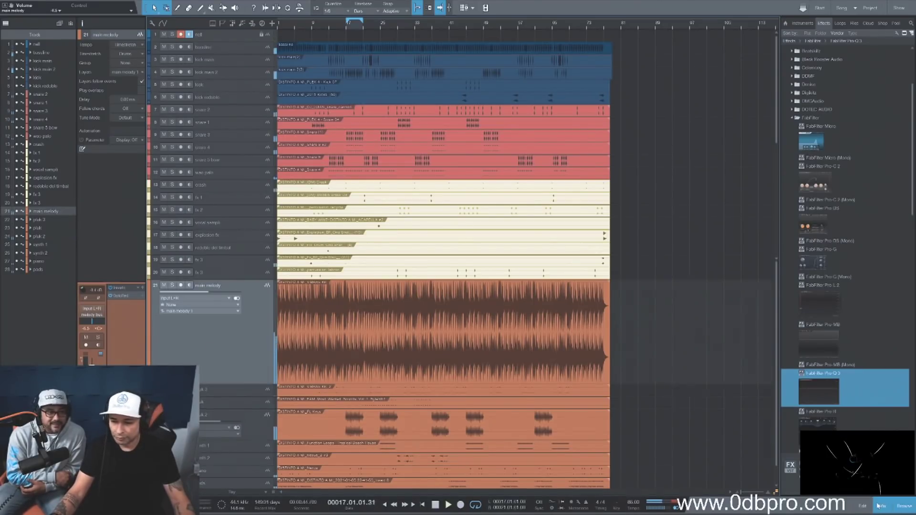
click(769, 291)
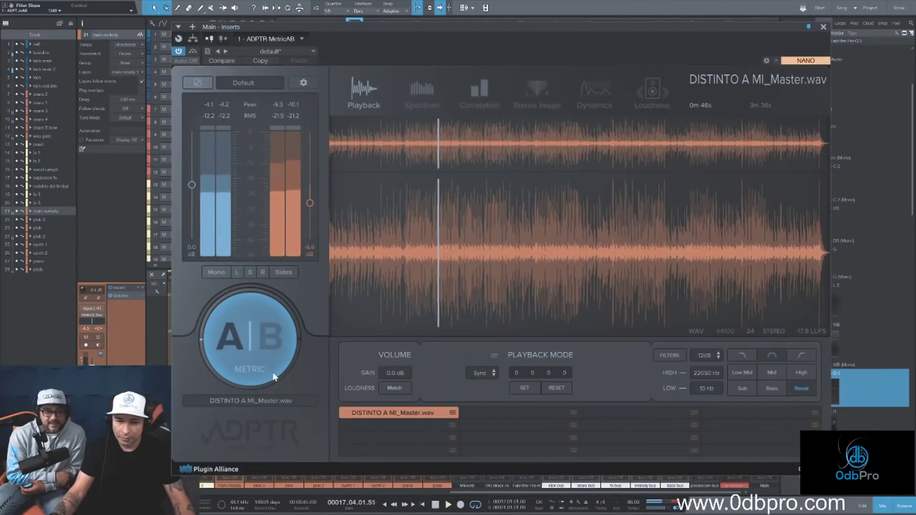
click(259, 345)
drag(310, 202, 309, 218)
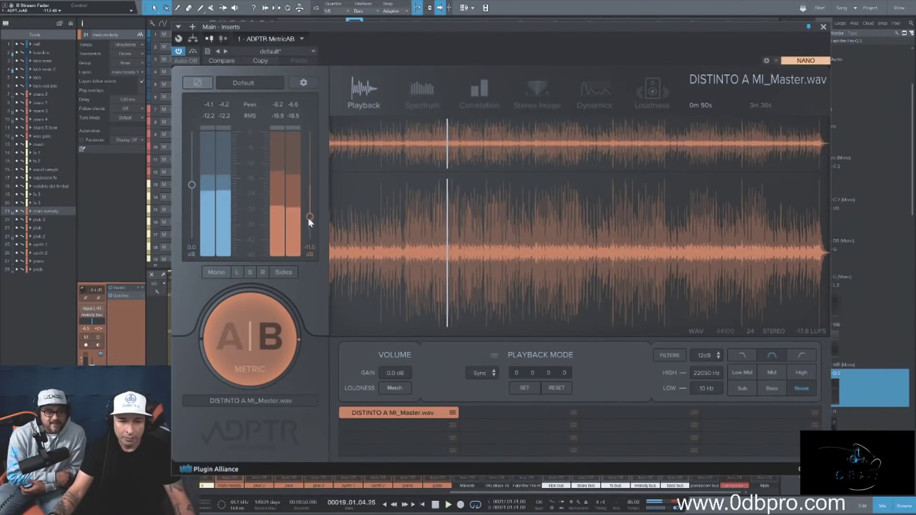
Step: Alternate repeatedly between the mix and the reference master in MetricAB to compare balance and loudness
click(247, 343)
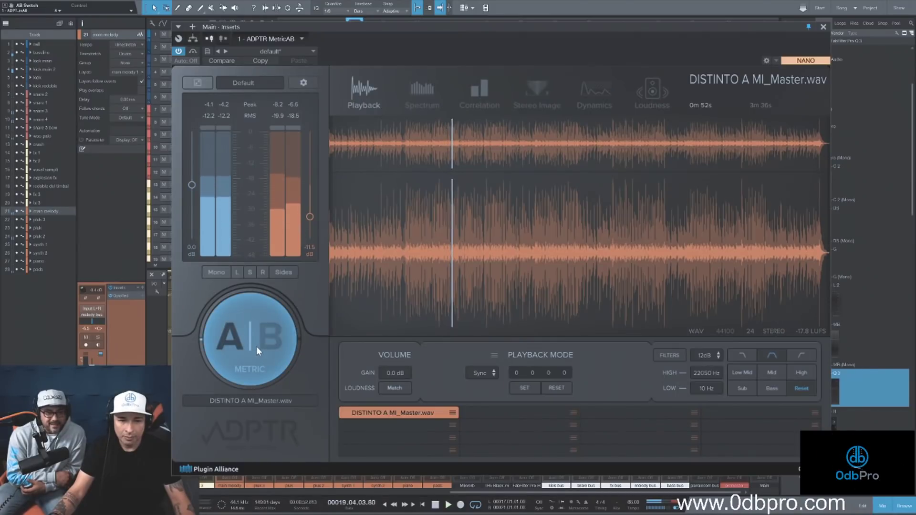
click(257, 346)
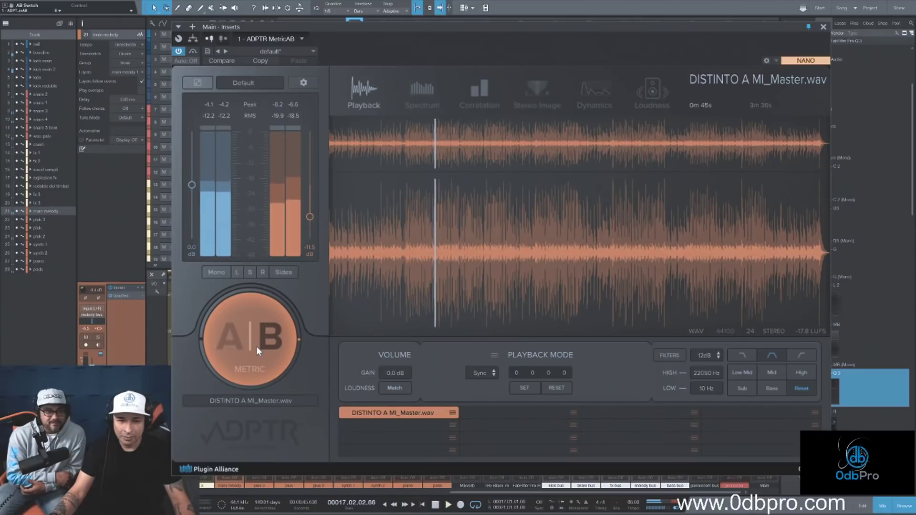
click(256, 347)
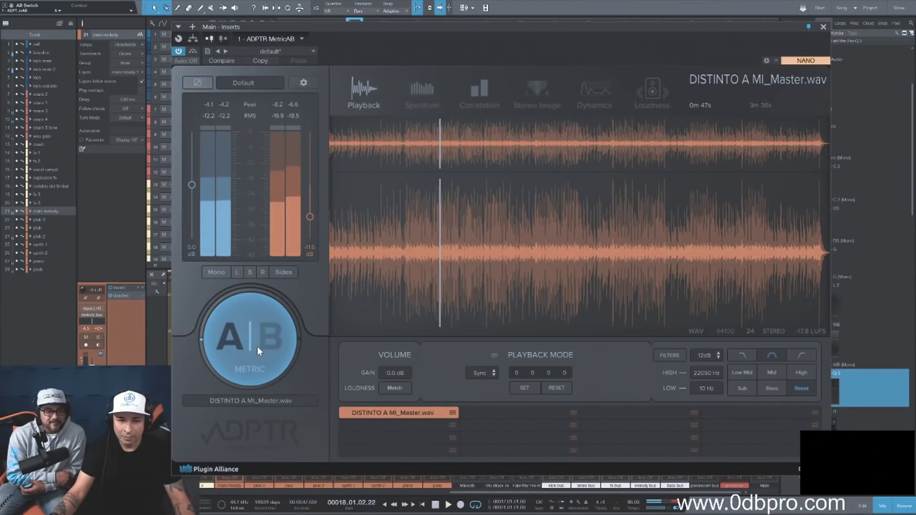
click(256, 346)
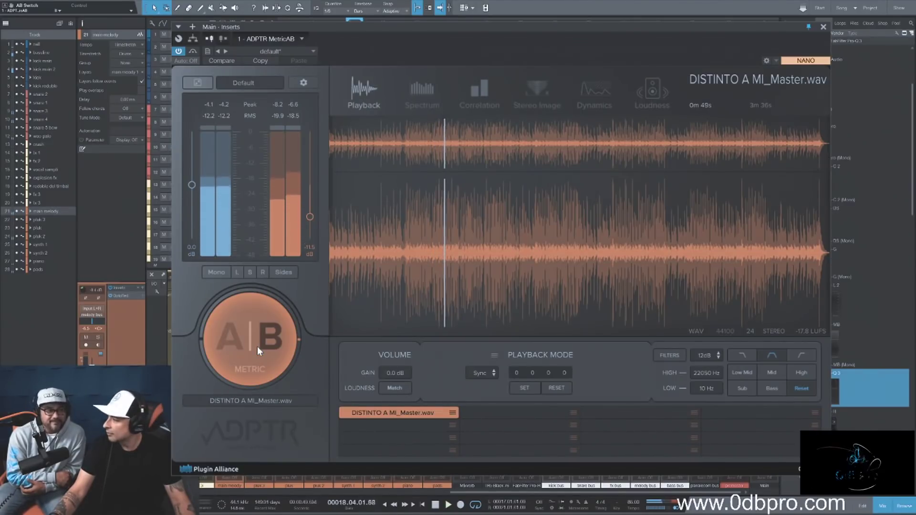
click(256, 346)
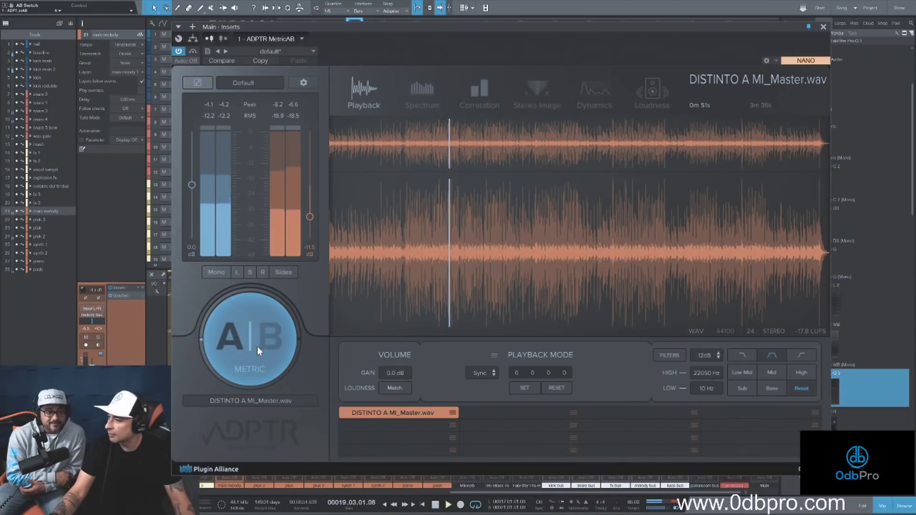
click(257, 347)
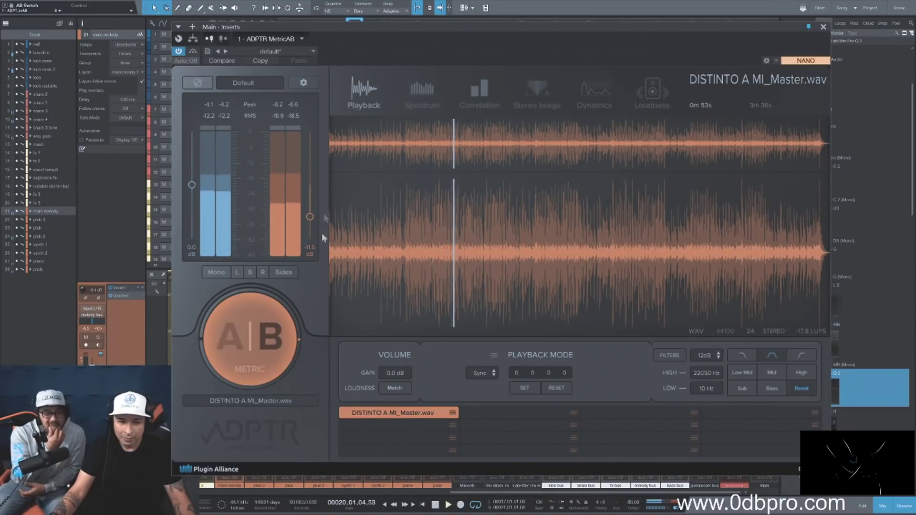
Step: Raise the MetricAB reference level in stages to -9.0 dB while listening to it against the mix
drag(309, 217, 309, 214)
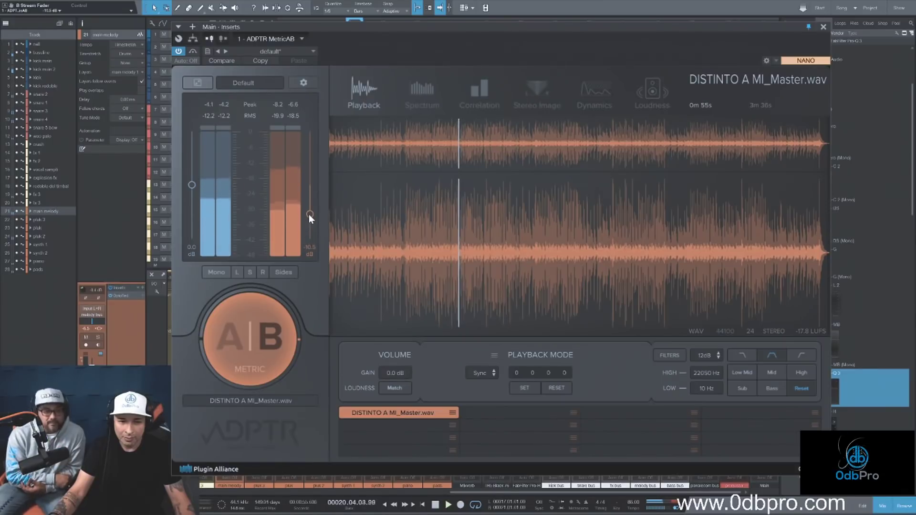
click(273, 349)
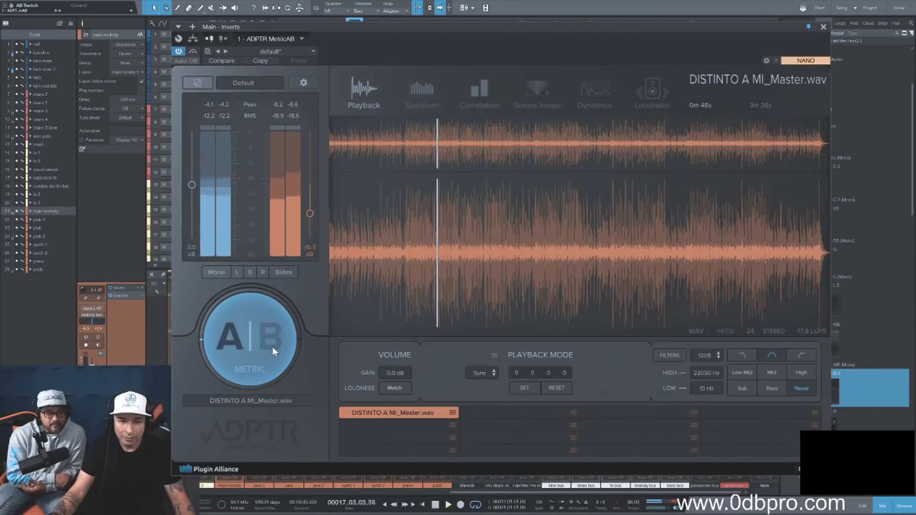
drag(309, 213, 309, 209)
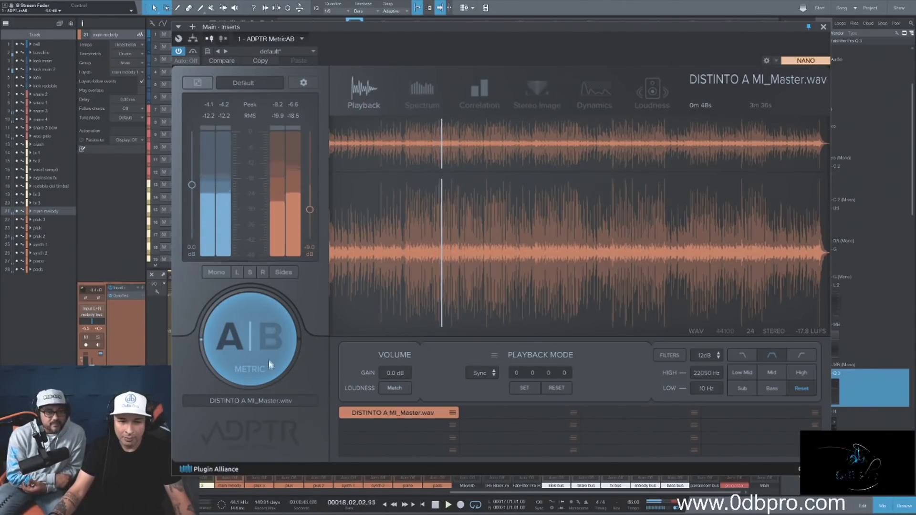
Step: Compare the mix with the reference again, set the reference level to -8.8 dB, and close MetricAB
click(268, 361)
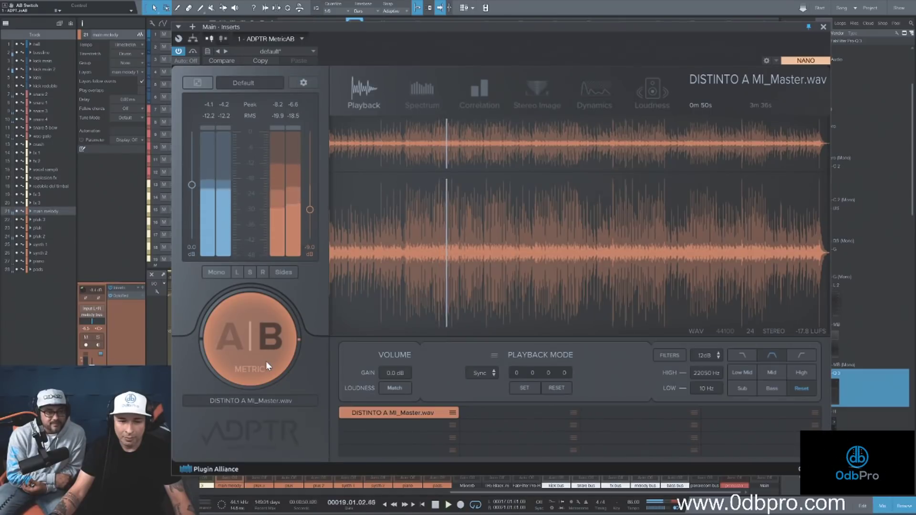
click(267, 362)
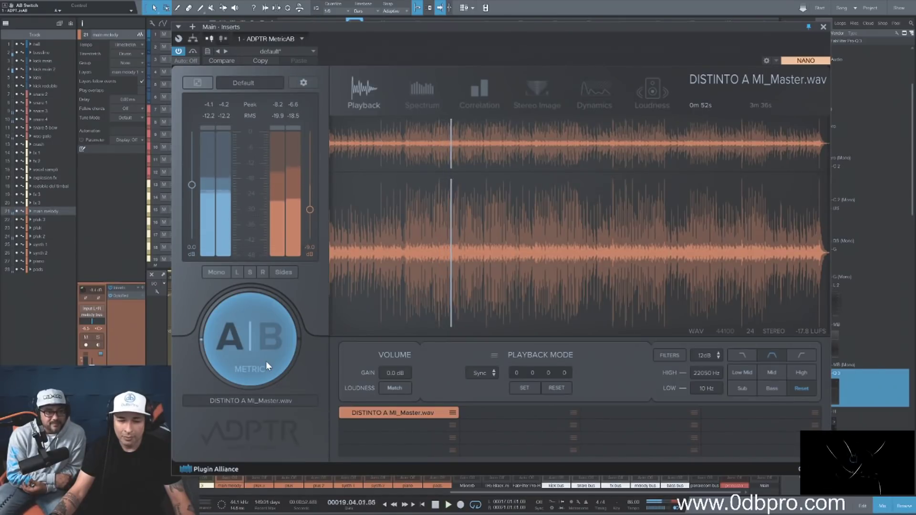
click(266, 362)
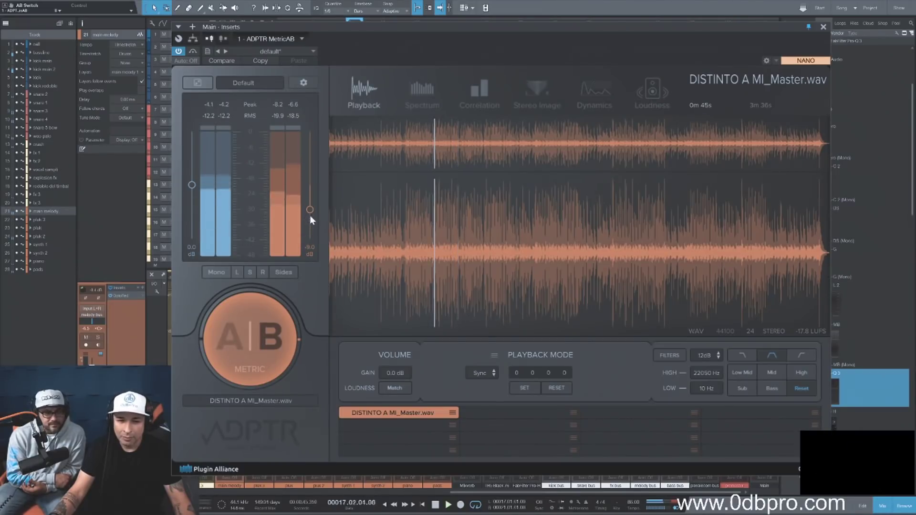
click(271, 329)
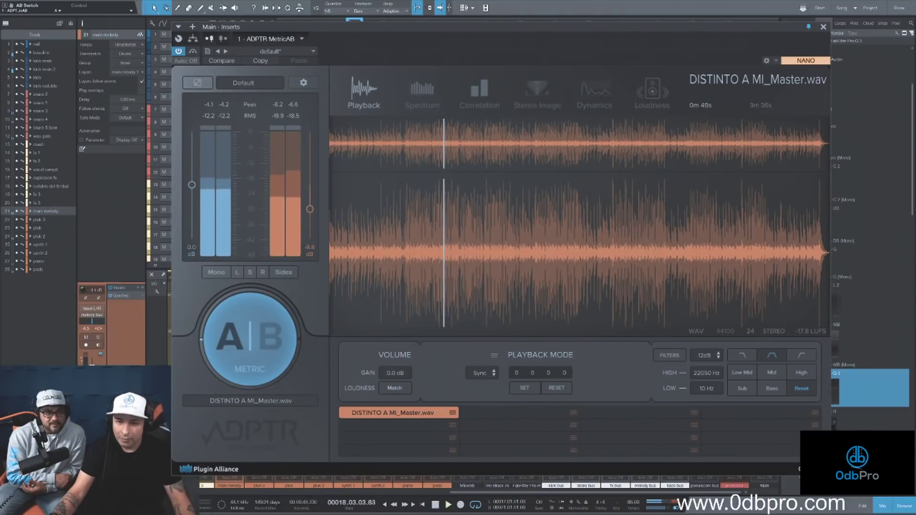
click(823, 27)
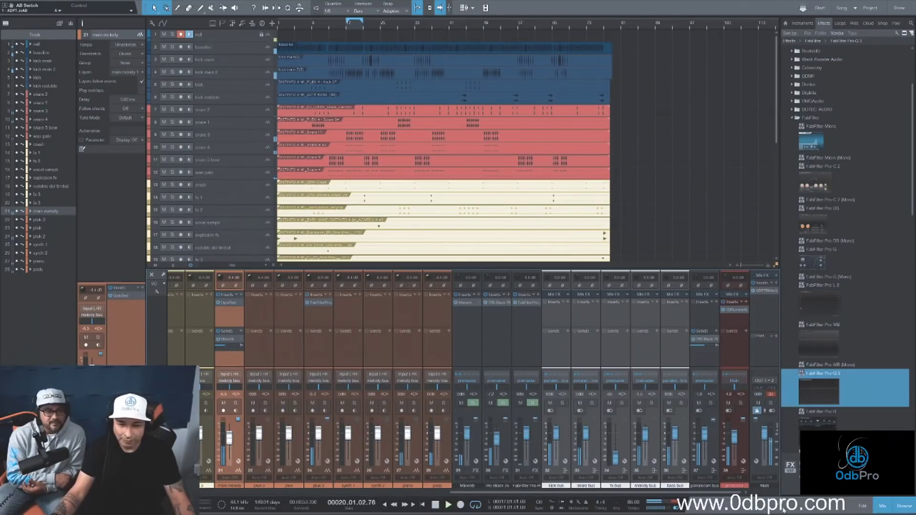
Step: Raise the main melody track to about -4.4 dB and insert FabFilter Pro-Q 3 on it, soloed
click(884, 505)
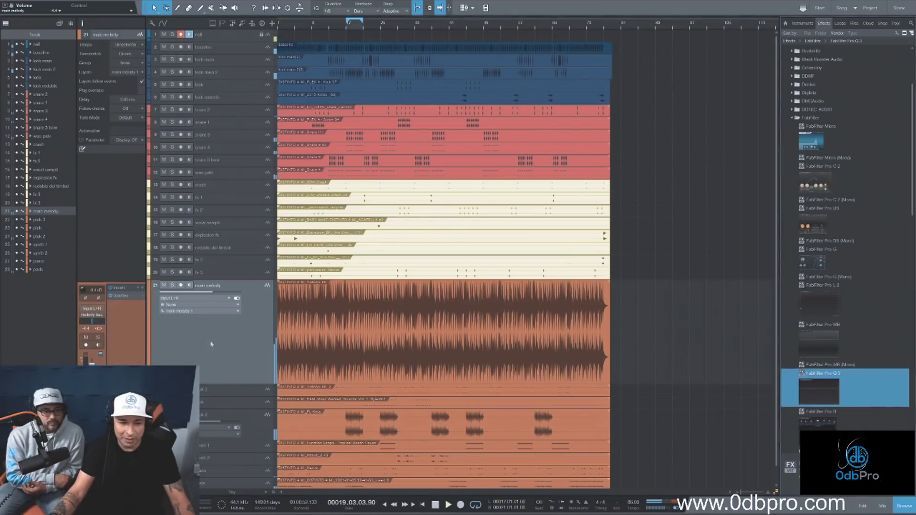
key(s)
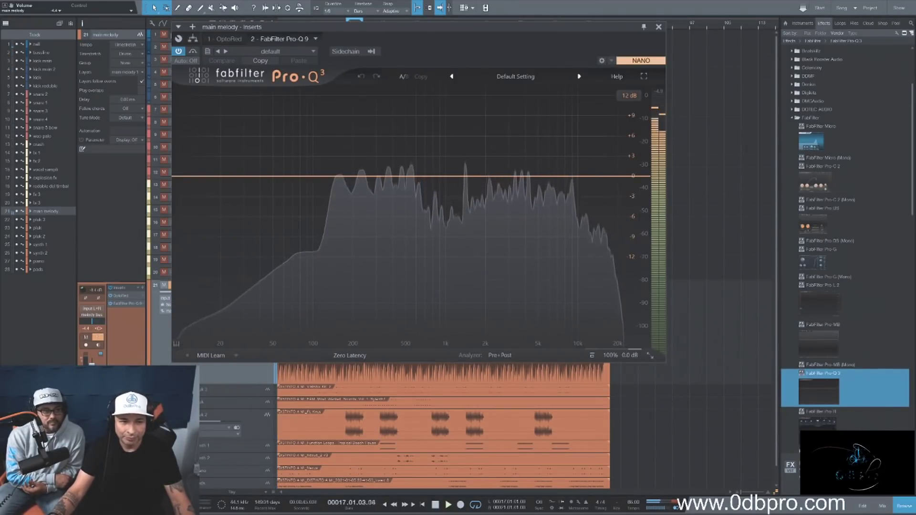
Step: Add a bell band affecting only the side signal, boosting about 3.3 dB at about 625 Hz
click(414, 172)
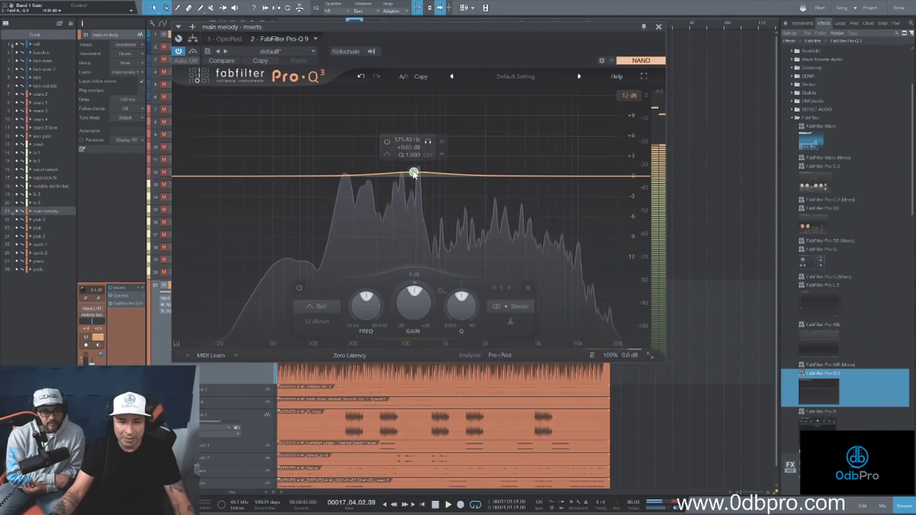
click(526, 305)
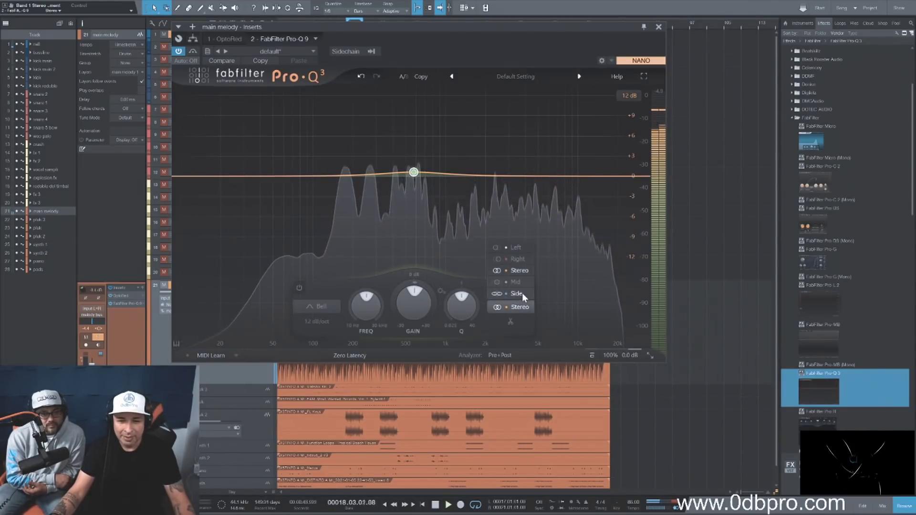
click(522, 293)
drag(413, 173, 419, 154)
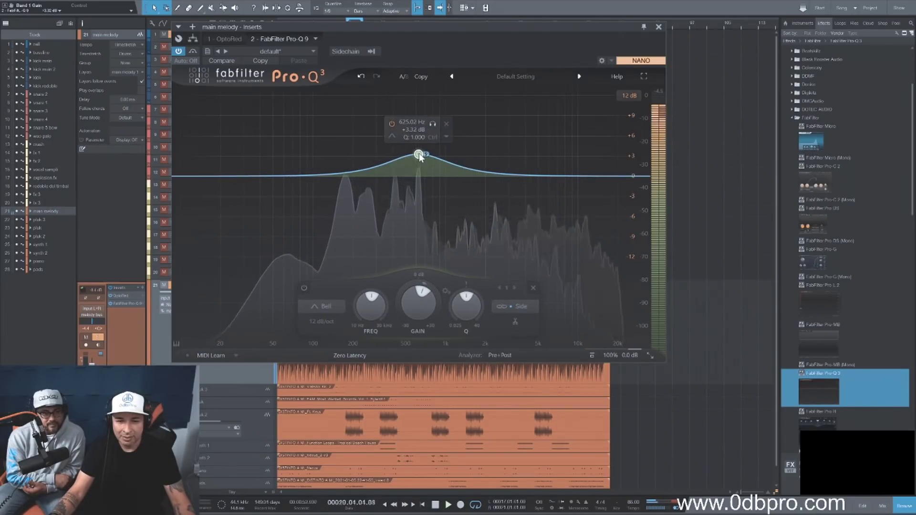
Step: Add a second side bell boosting about 2.5 dB near 3 kHz, and move the first to about 859 Hz with a 3 dB boost
click(519, 177)
click(613, 307)
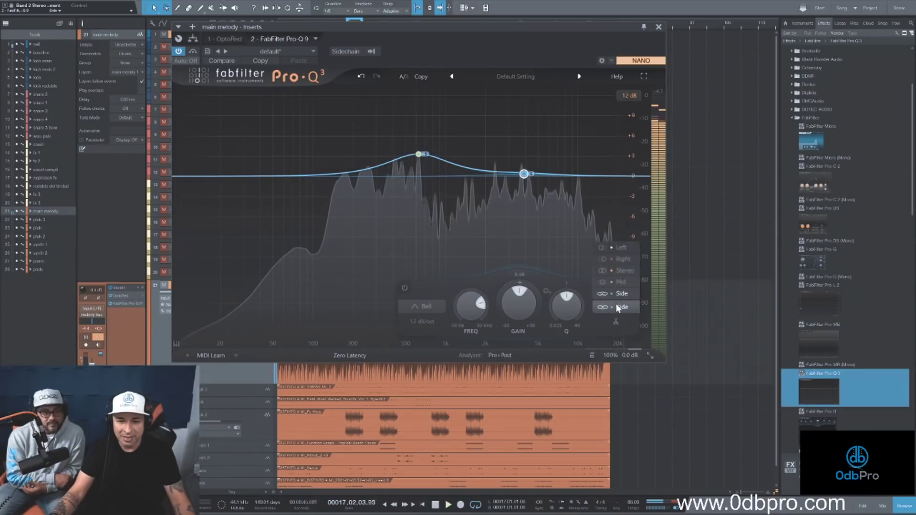
click(618, 308)
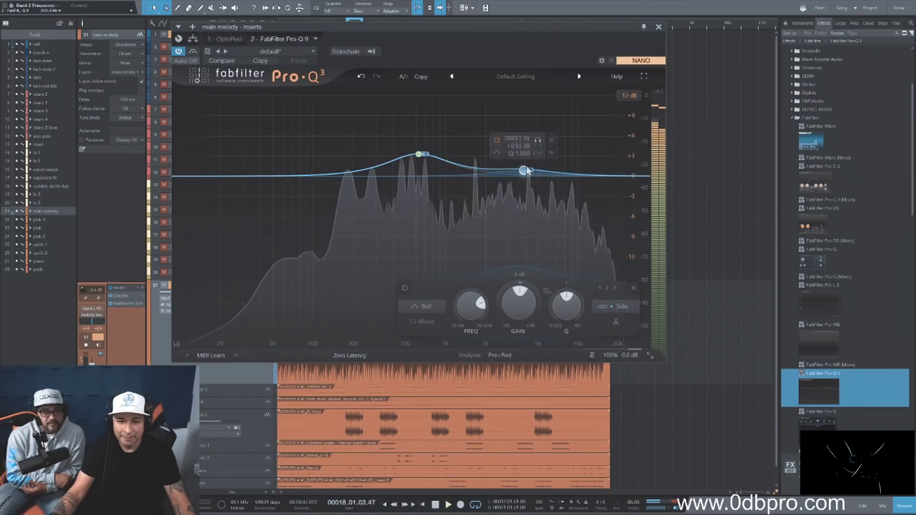
drag(524, 174, 521, 137)
click(535, 105)
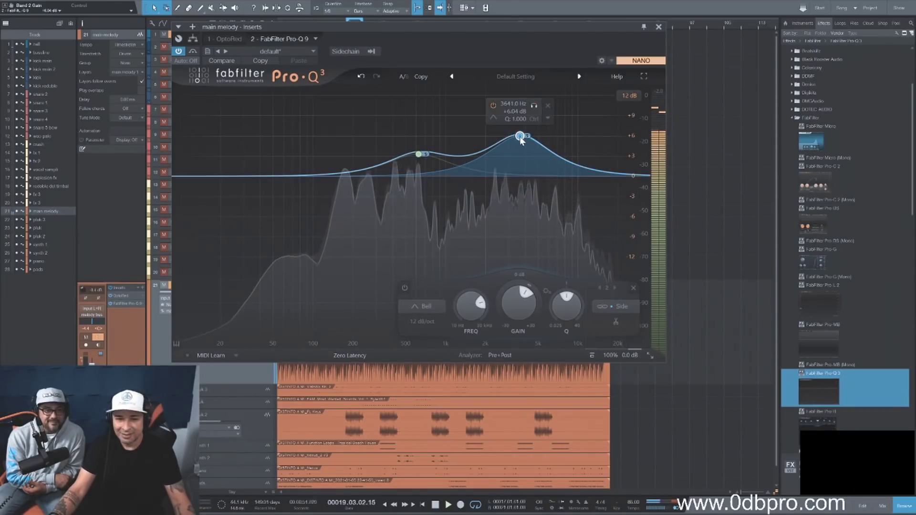
drag(521, 137, 509, 159)
drag(417, 153, 437, 156)
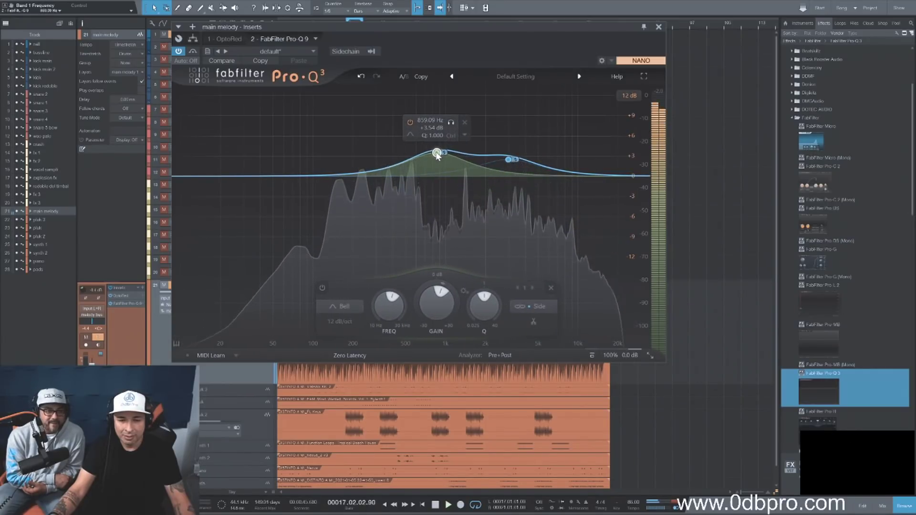
Step: Add a third side bell, audition its range, and set it to boost about 1.5 dB just below 200 Hz
click(329, 170)
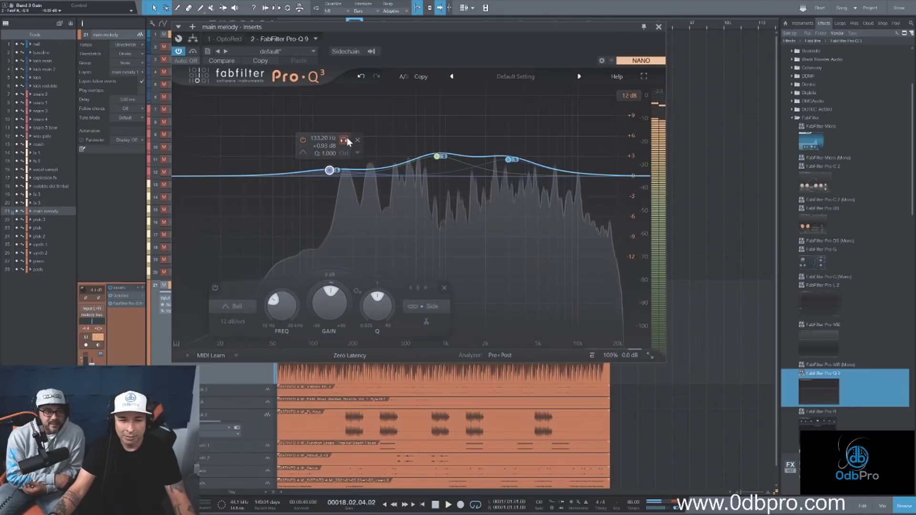
click(345, 140)
drag(332, 172, 344, 165)
Step: Add a side low shelf cutting about 0.9 dB near 110 Hz and a mid low shelf cutting about 1.9 dB near 29 Hz
drag(229, 178, 319, 184)
click(232, 182)
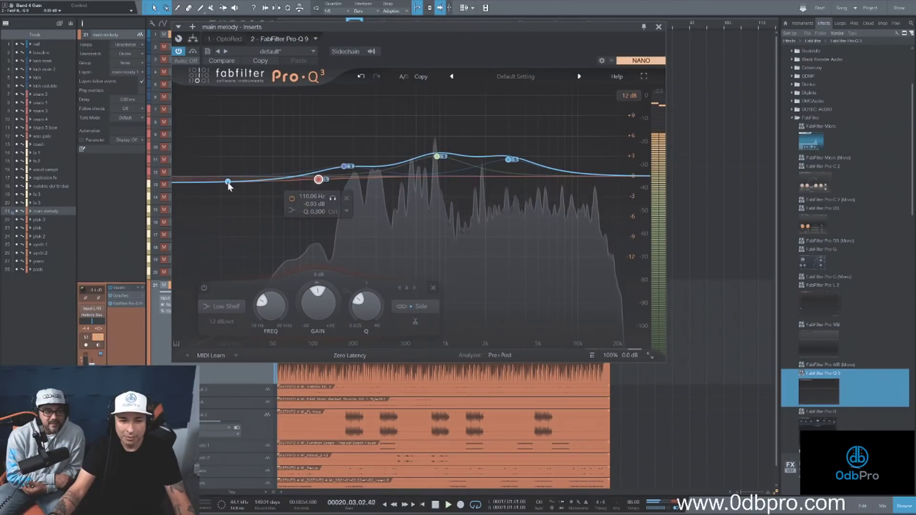
click(238, 188)
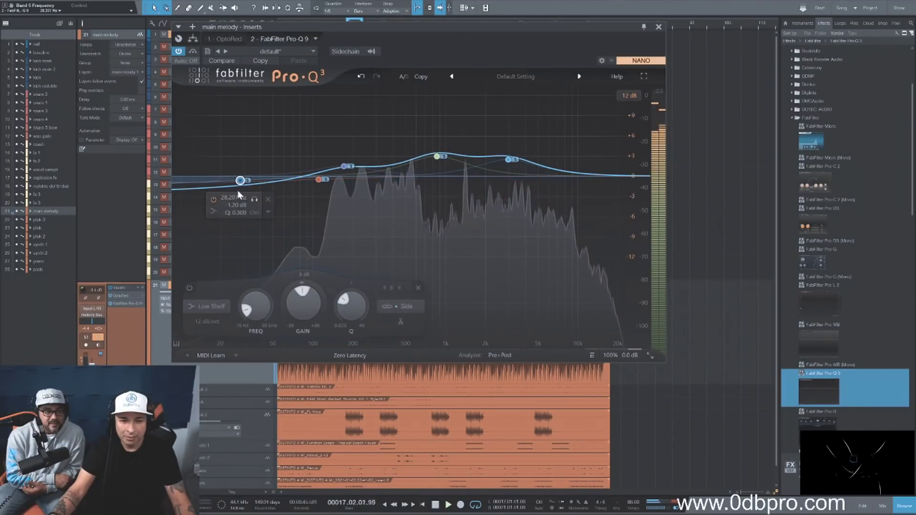
click(407, 308)
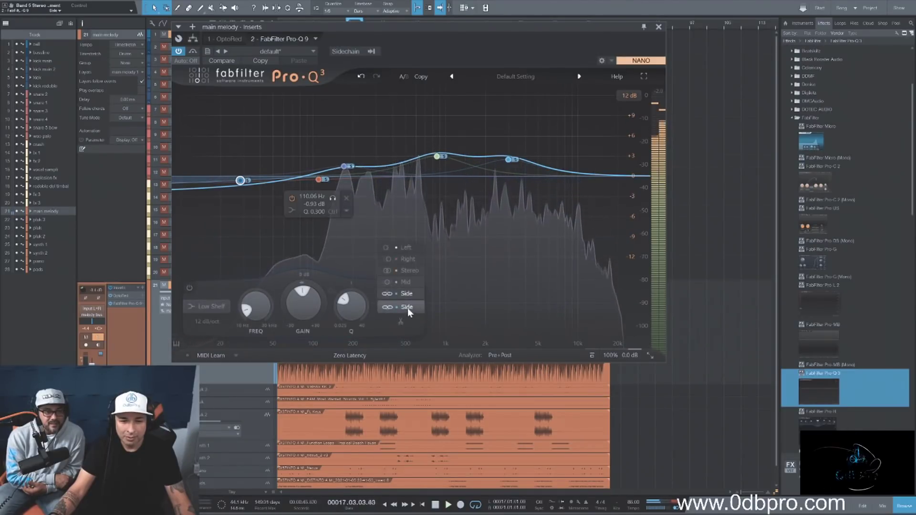
click(406, 283)
drag(242, 181, 242, 183)
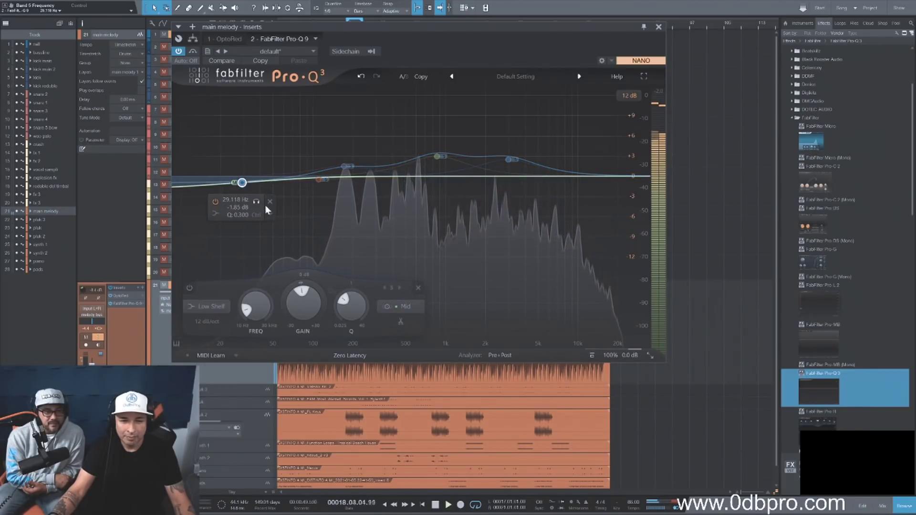
click(256, 201)
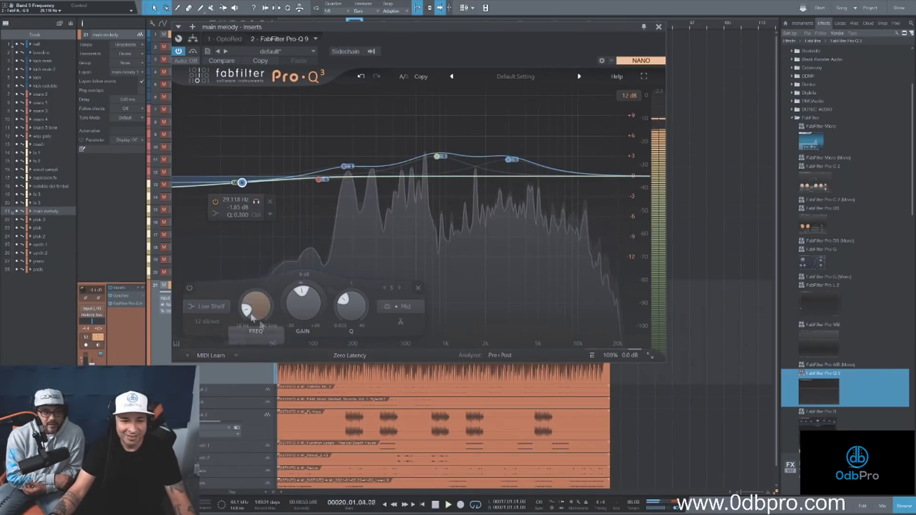
Step: Turn the main melody's mid shelf into a low cut, steepen its slope, raise its frequency, and close the EQ
click(211, 306)
click(201, 224)
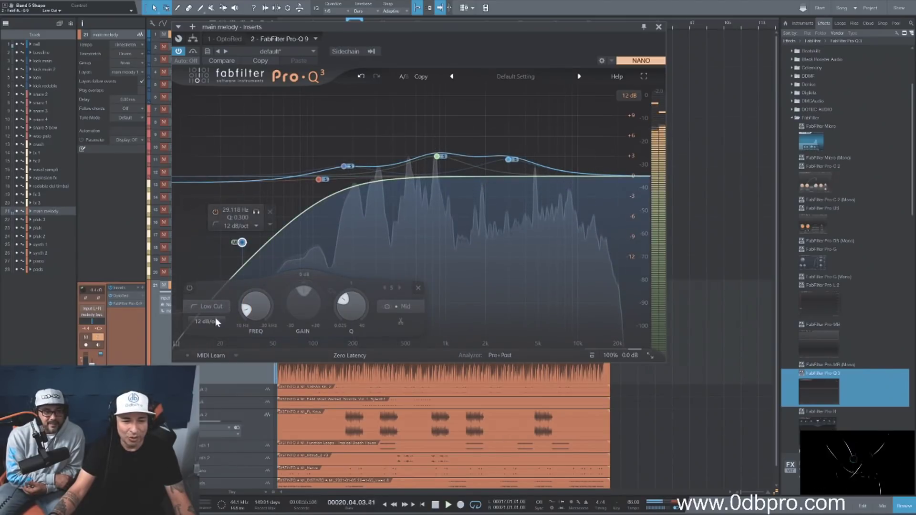
drag(207, 321, 207, 296)
drag(243, 242, 289, 187)
click(658, 27)
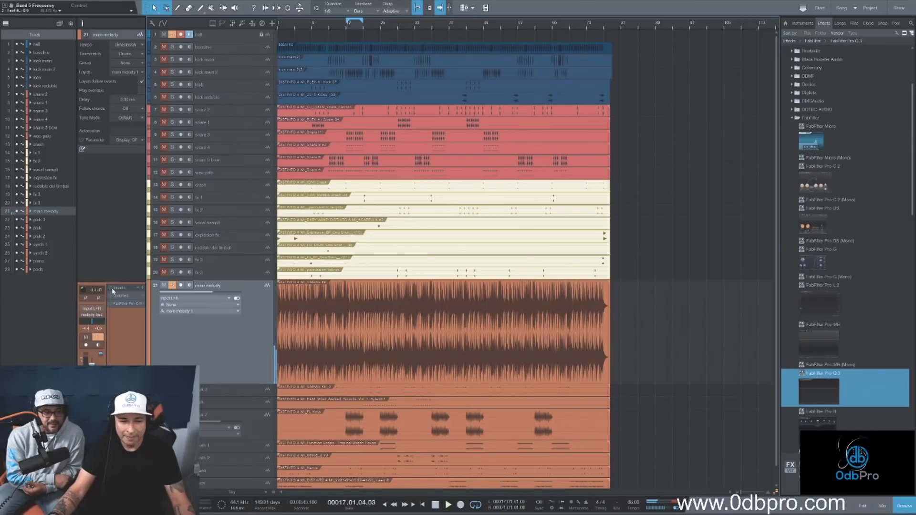
Step: Take the main melody and the first track out of solo, and raise the main melody to about -3.9 dB
click(171, 286)
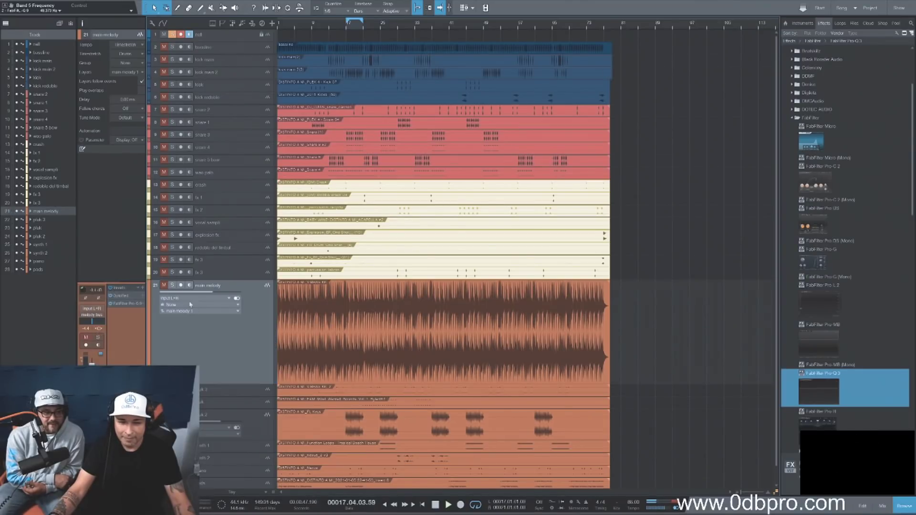
click(172, 34)
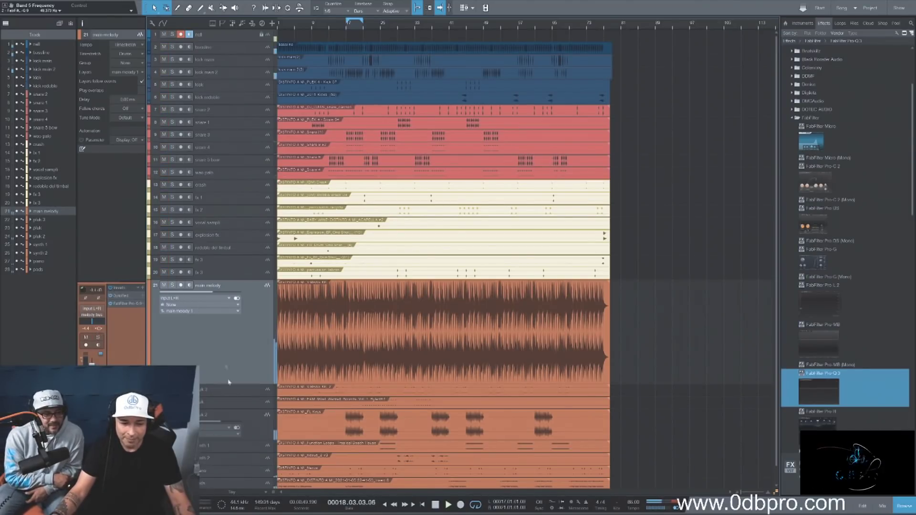
drag(92, 364, 92, 361)
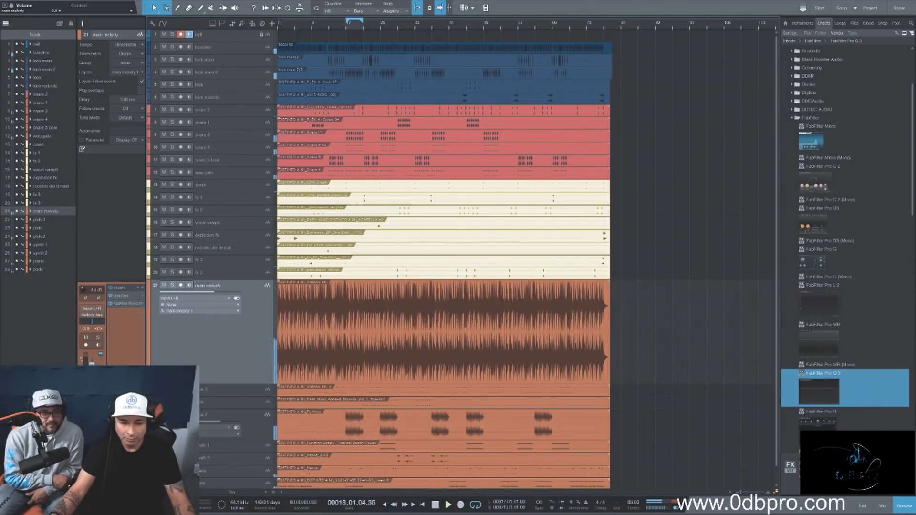
click(224, 413)
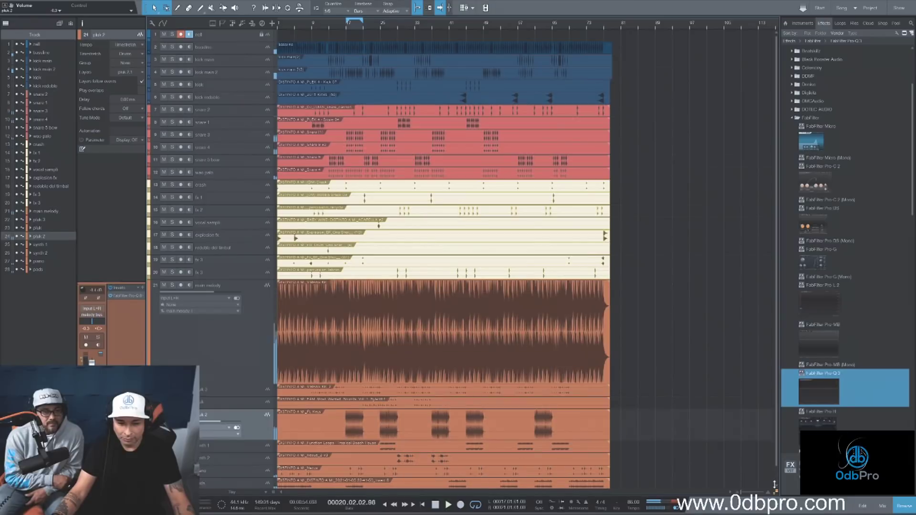
click(262, 329)
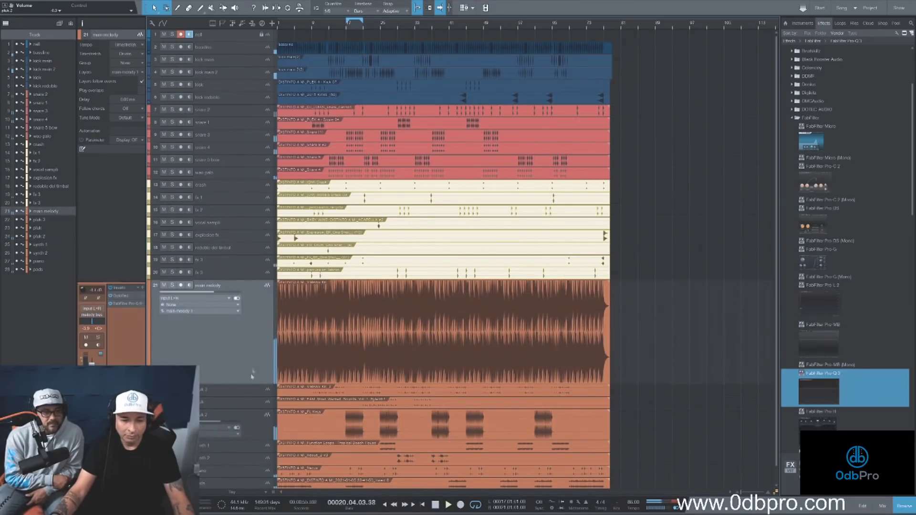
Step: Select all tracks from main melody to pads, give them the same height, and solo them
scroll(242, 469, down, 1)
click(240, 469)
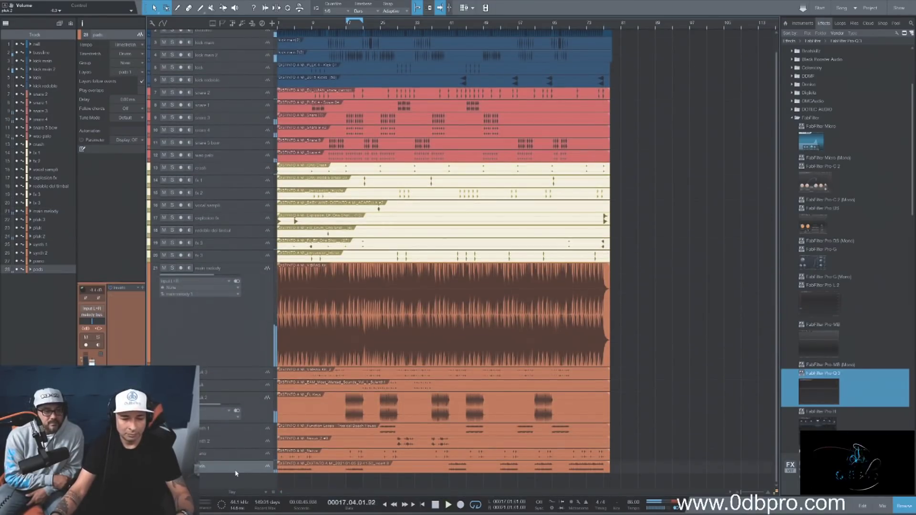
key(ctrl+shift+q)
click(535, 28)
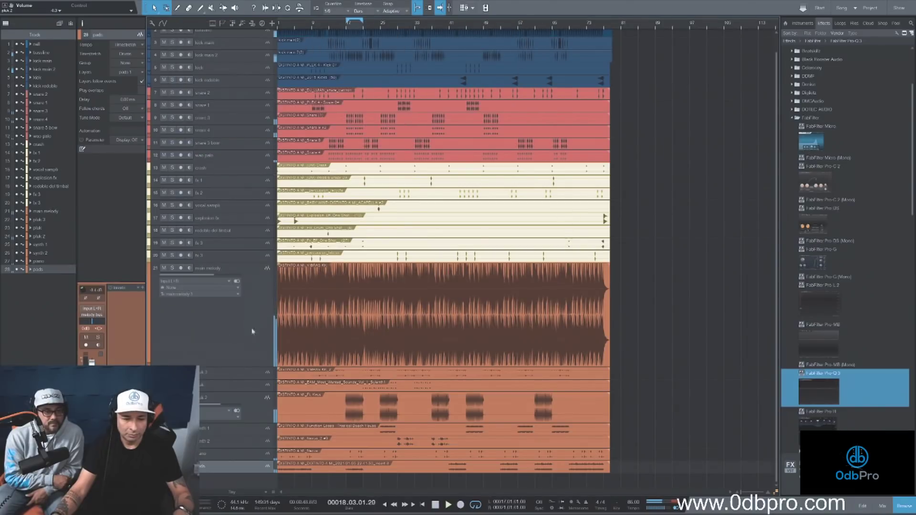
click(252, 329)
shift+click(235, 466)
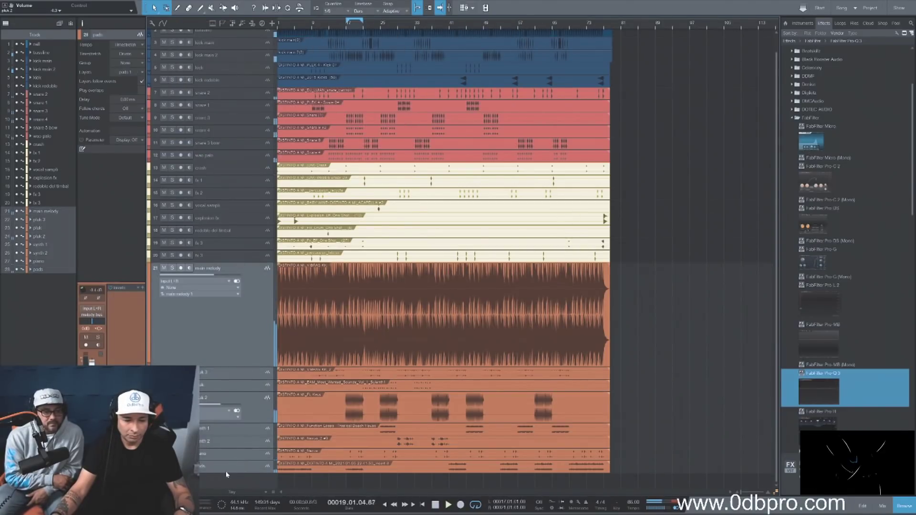
mouse_move(224, 474)
mouse_down()
mouse_move(222, 463)
mouse_move(223, 483)
mouse_up()
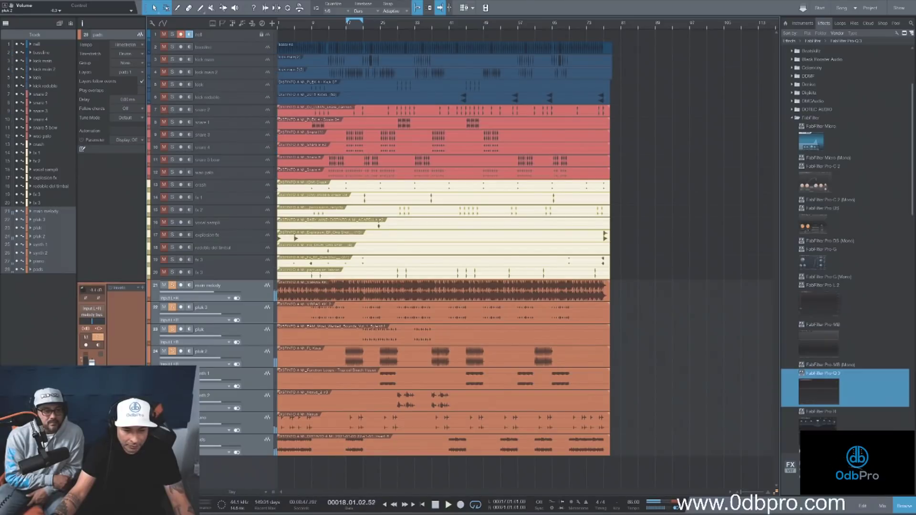
Step: Solo only the piano track and insert FabFilter Pro-Q 3 on it with a bell boosting about 4.2 dB near 1.1 kHz
click(253, 423)
key(s)
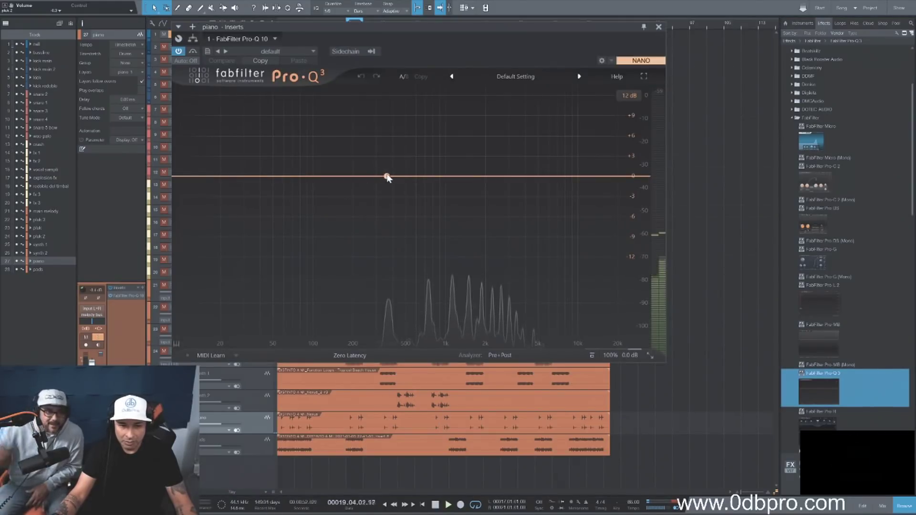
drag(432, 164, 453, 148)
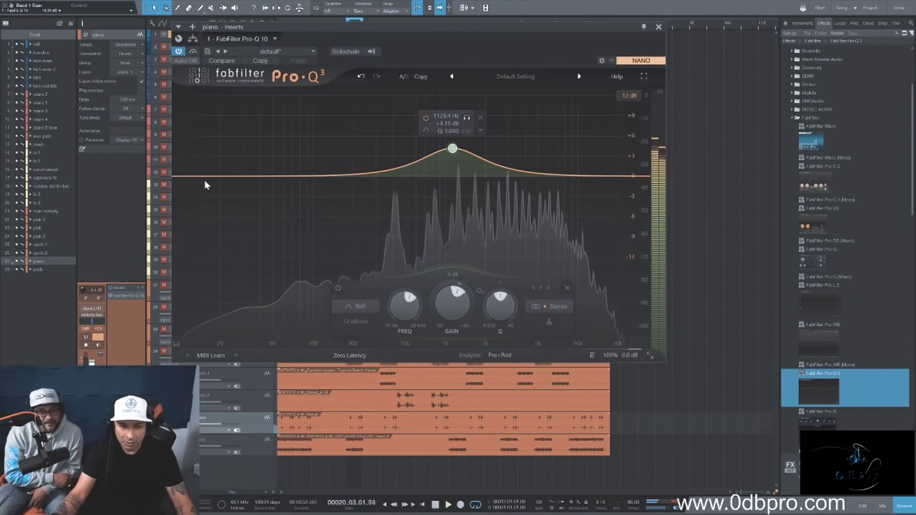
Step: Add a brickwall low cut at about 80 Hz on the piano, and reduce the bell to about 1.1 dB near 1 kHz
drag(240, 177, 229, 210)
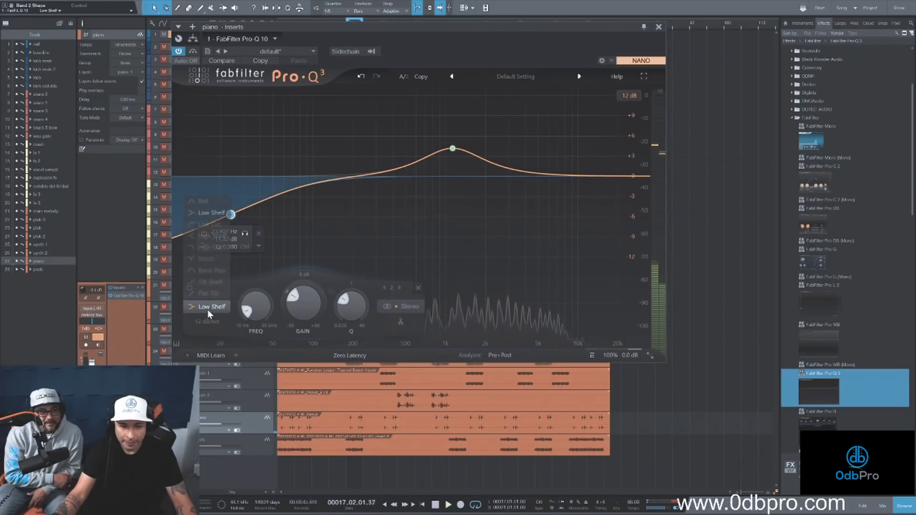
click(208, 308)
click(209, 226)
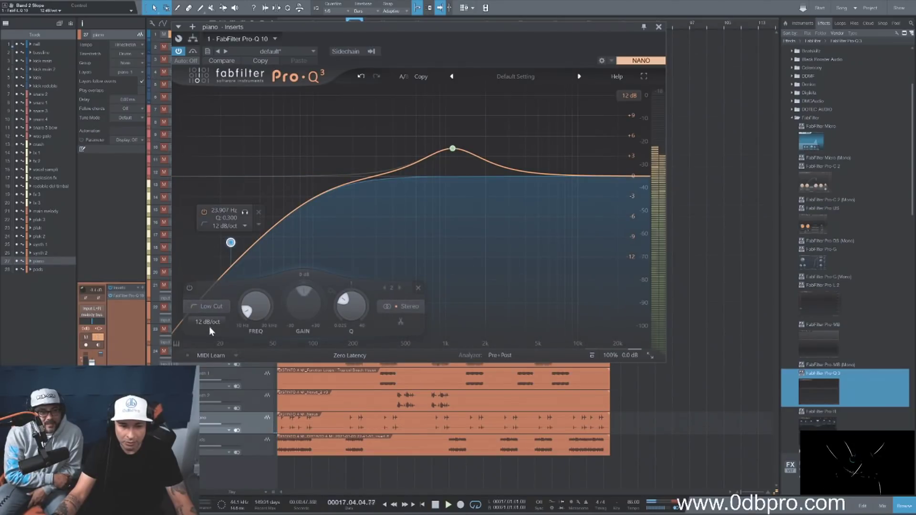
drag(208, 323, 208, 291)
mouse_move(231, 176)
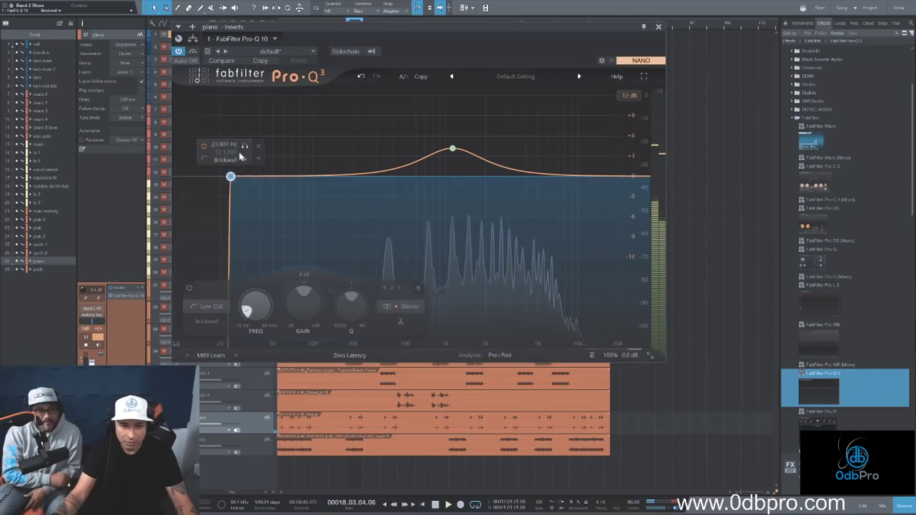
drag(243, 146, 316, 150)
mouse_move(488, 150)
drag(452, 148, 445, 169)
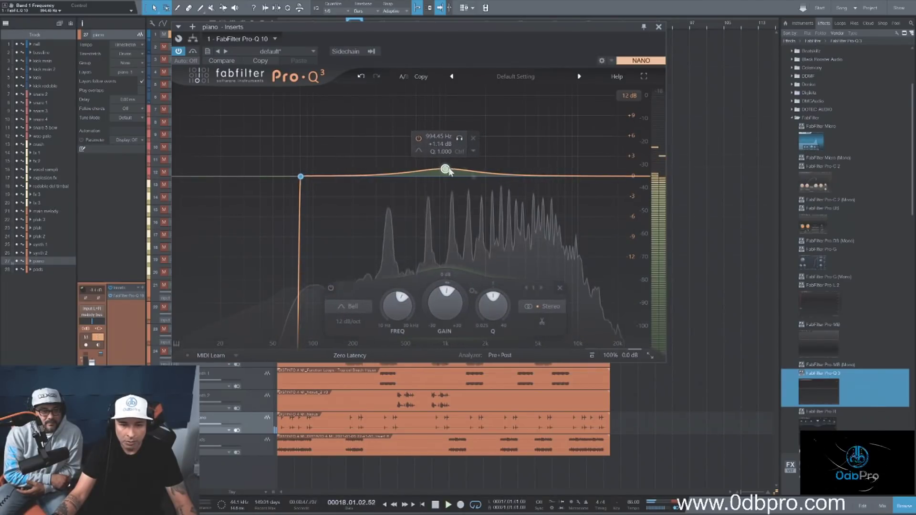
Step: Add a wide side bell boosting about 3 dB near 1.8 kHz, then unsolo the piano and set its level to about -3.4 dB
click(514, 171)
click(617, 306)
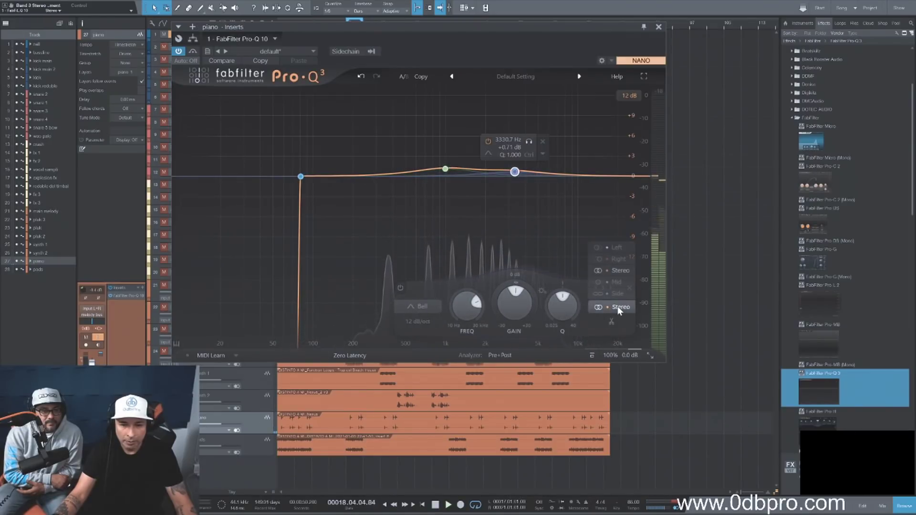
click(618, 293)
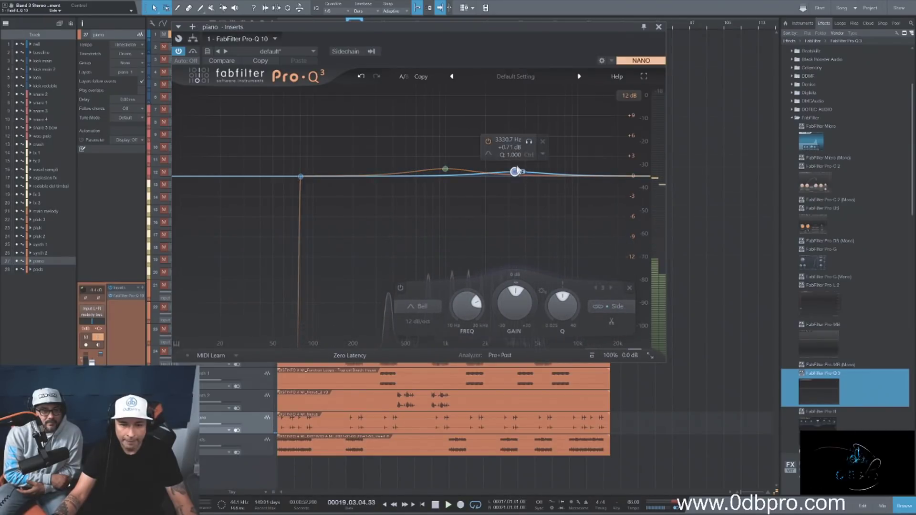
drag(515, 171, 481, 128)
drag(528, 301, 519, 314)
drag(479, 128, 479, 159)
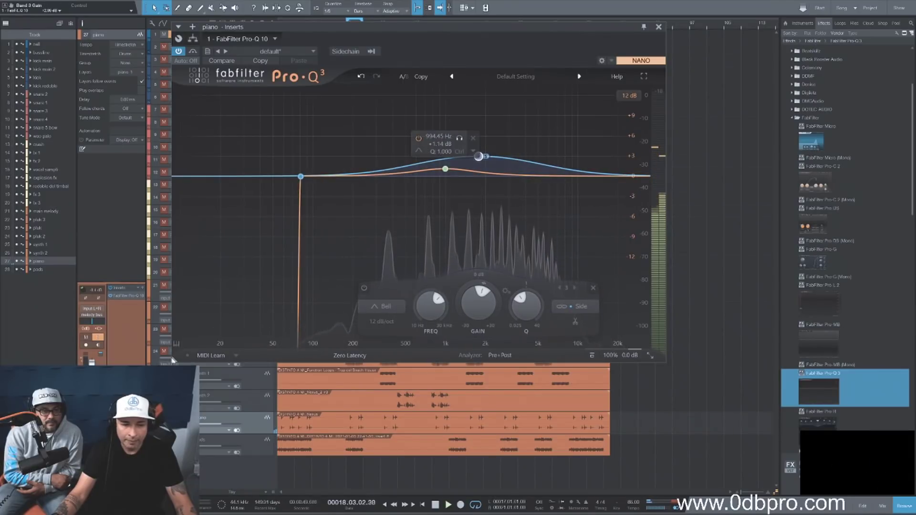
click(97, 337)
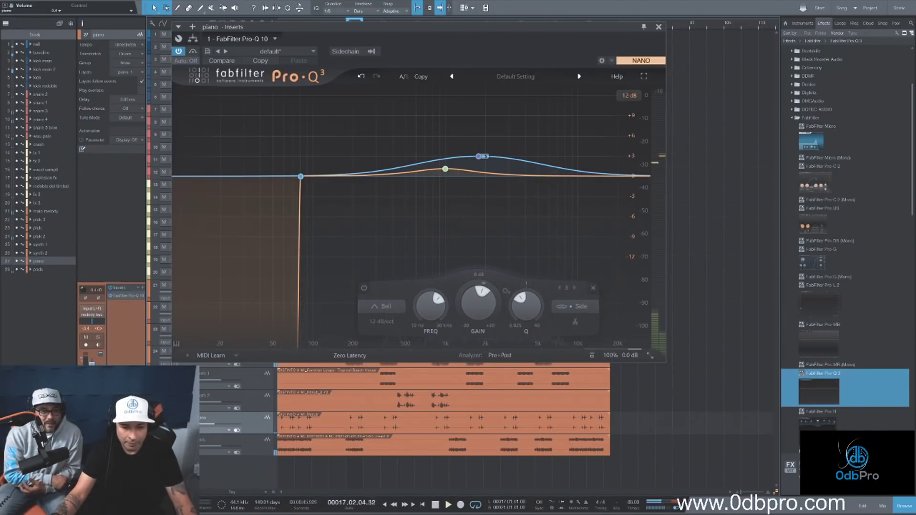
Step: Solo the pads track and insert FabFilter Pro-Q 3 with a high shelf boosting about 9.3 dB near 4.7 kHz
click(251, 445)
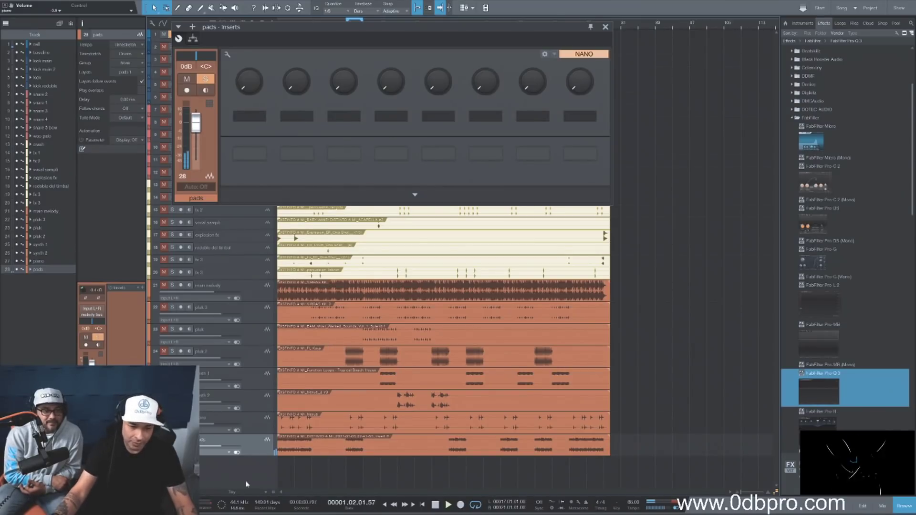
double_click(828, 401)
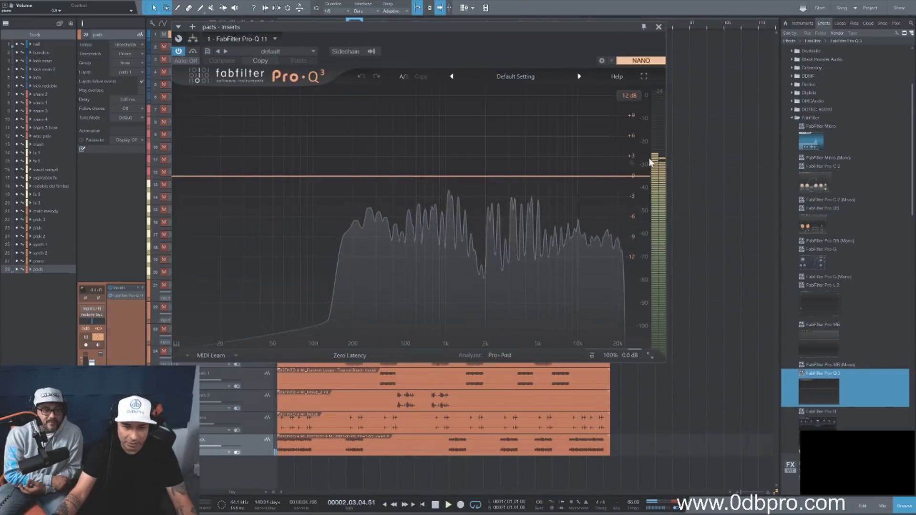
drag(615, 175, 534, 164)
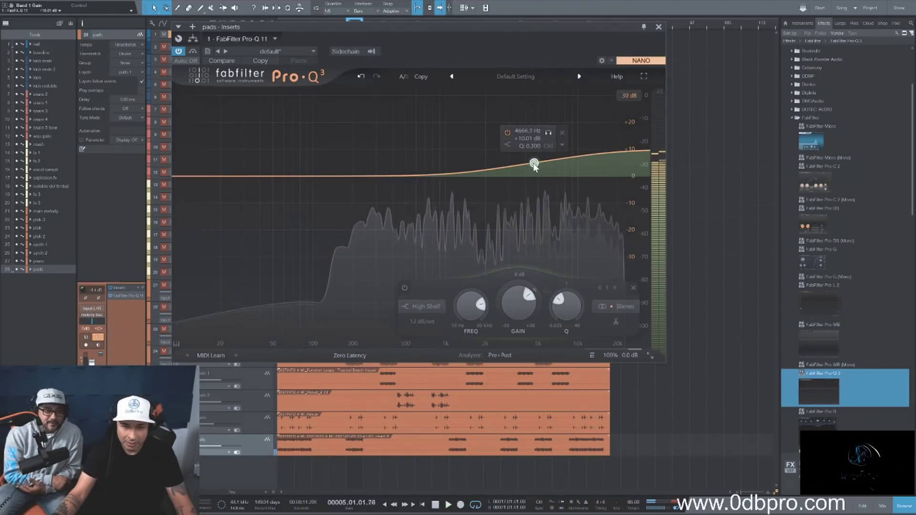
Step: Add a side bell to the pads, audition its range, and set it to boost about 5.3 dB near 547 Hz
click(405, 169)
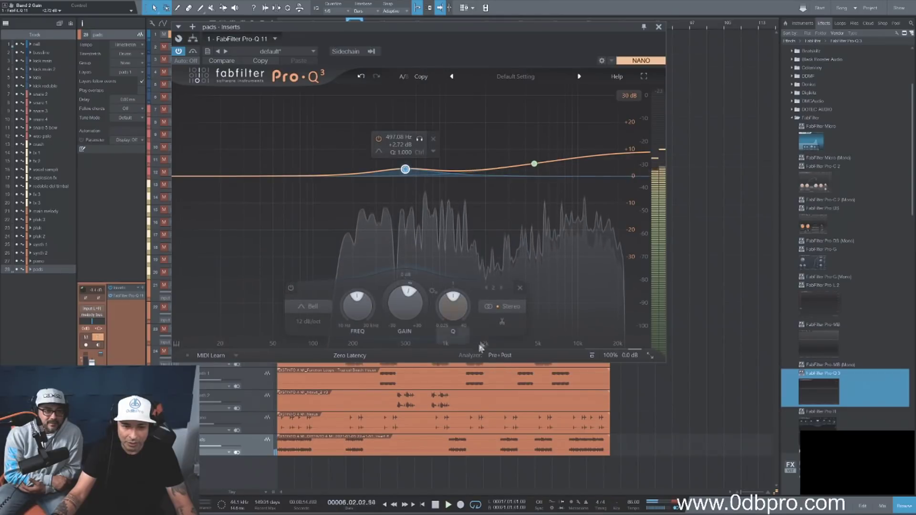
click(514, 311)
click(518, 296)
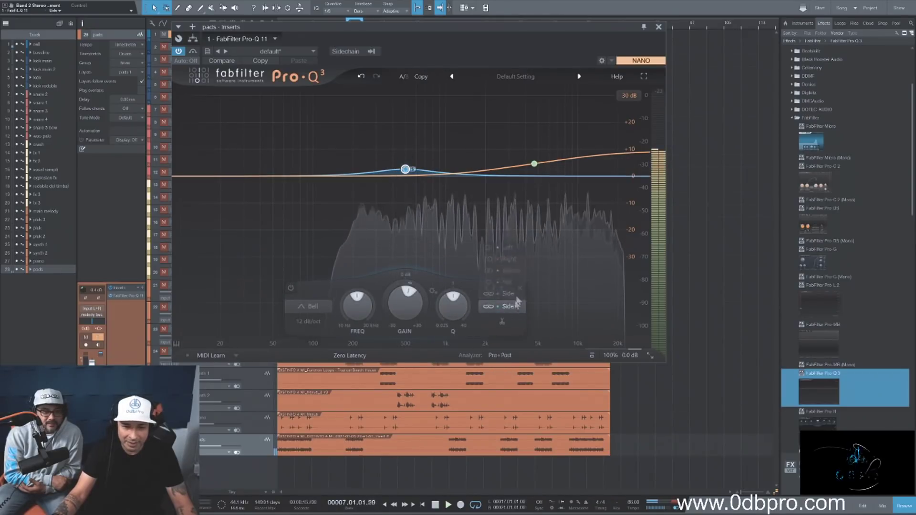
mouse_move(410, 171)
drag(412, 171, 416, 171)
click(424, 139)
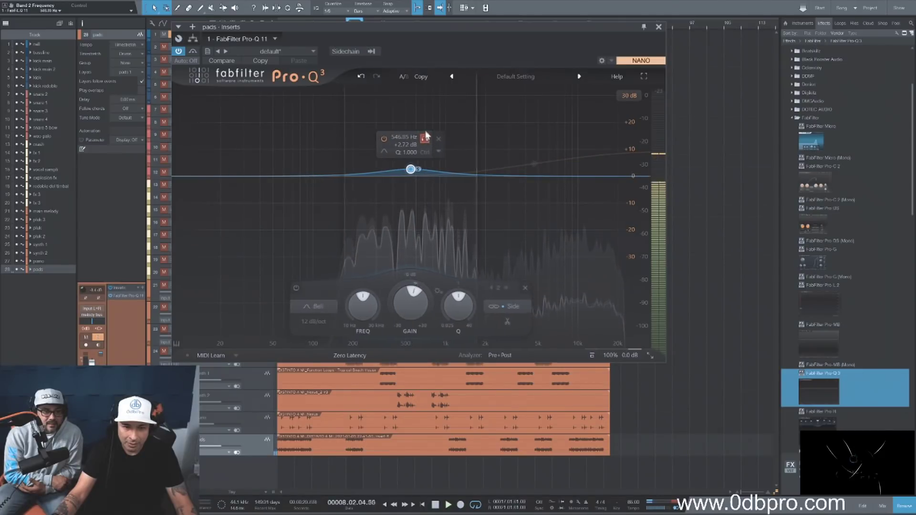
click(424, 139)
drag(410, 170, 412, 161)
Step: Replay from the start, close the pads EQ, lower the unsoloed pads in the mix, and readjust the main melody's level
key(comma)
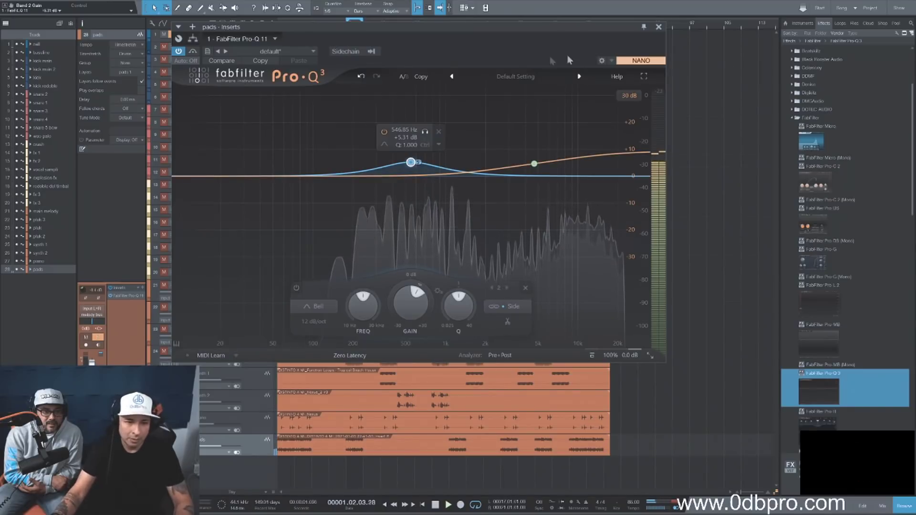
click(659, 26)
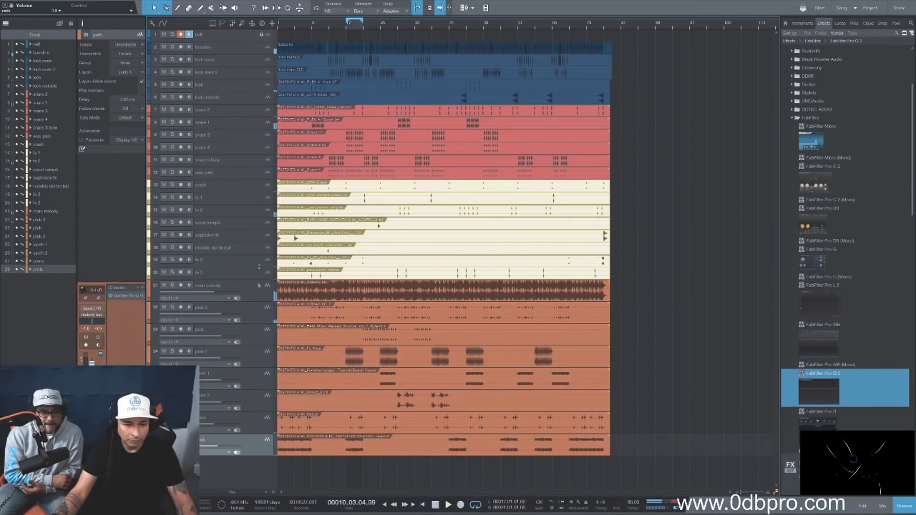
click(256, 295)
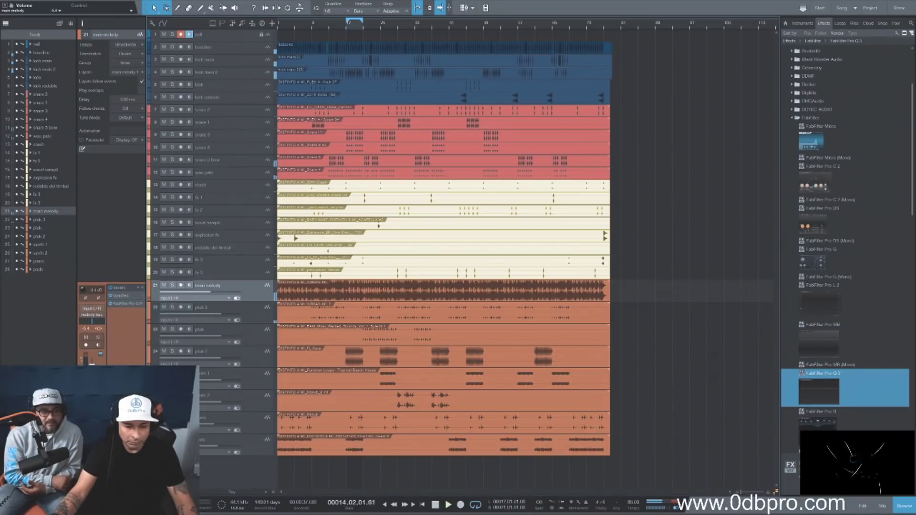
Step: Set the pads' level to about -7 dB, then move playback further into the song
click(243, 443)
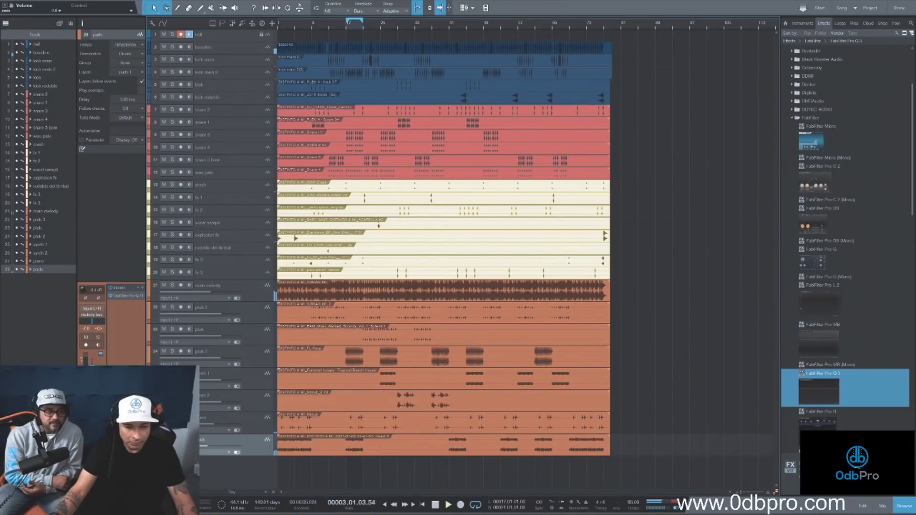
click(382, 48)
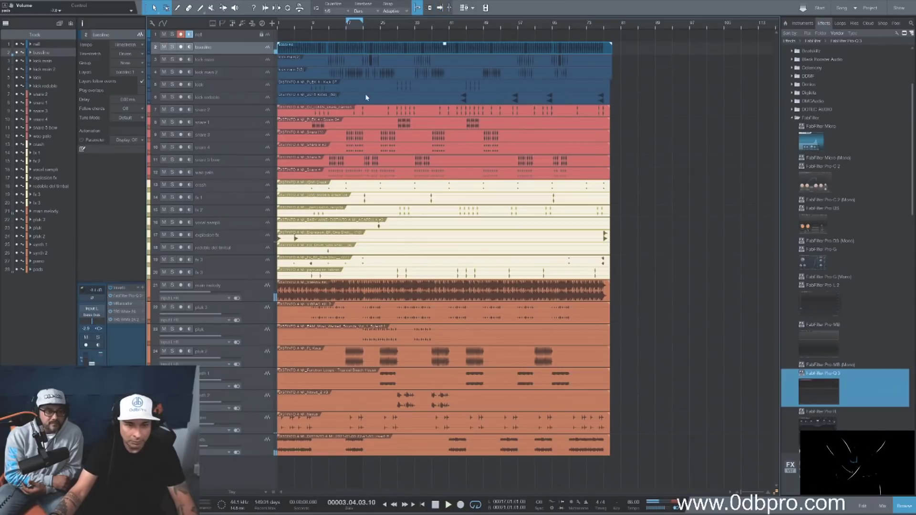
click(334, 37)
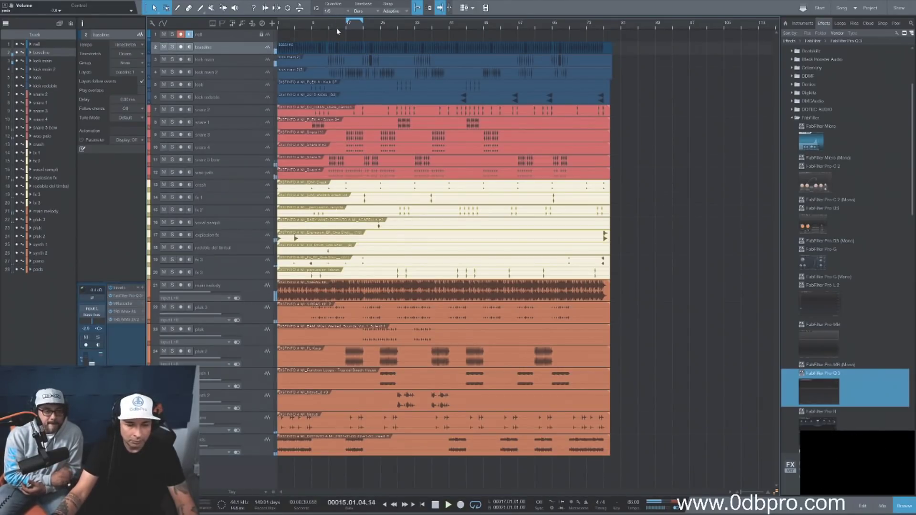
Step: Solo pluk 3, extend the loop's start back to bar 9, and insert FabFilter Pro-Q 3 on the track
click(173, 307)
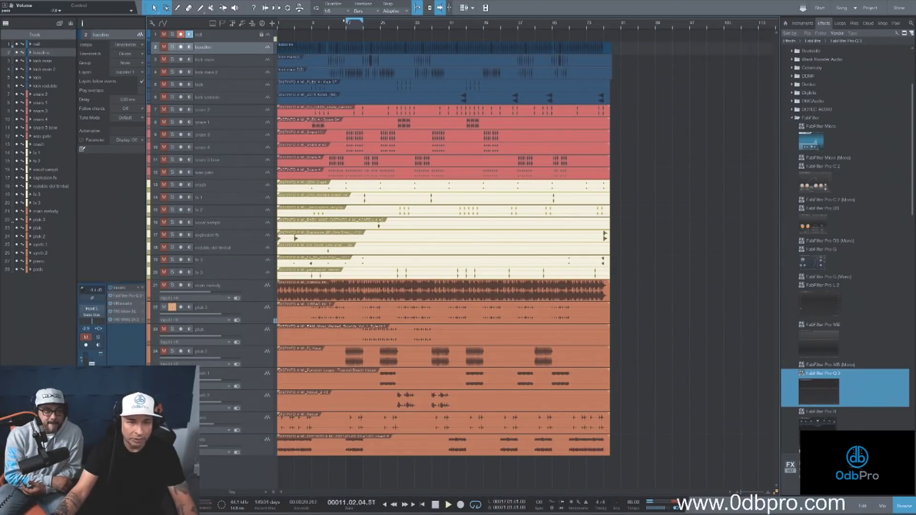
drag(347, 22, 310, 21)
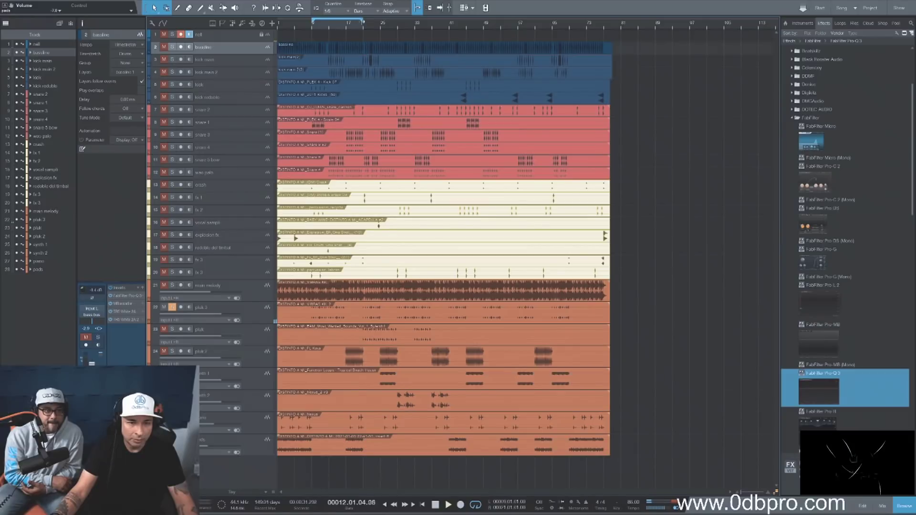
click(255, 312)
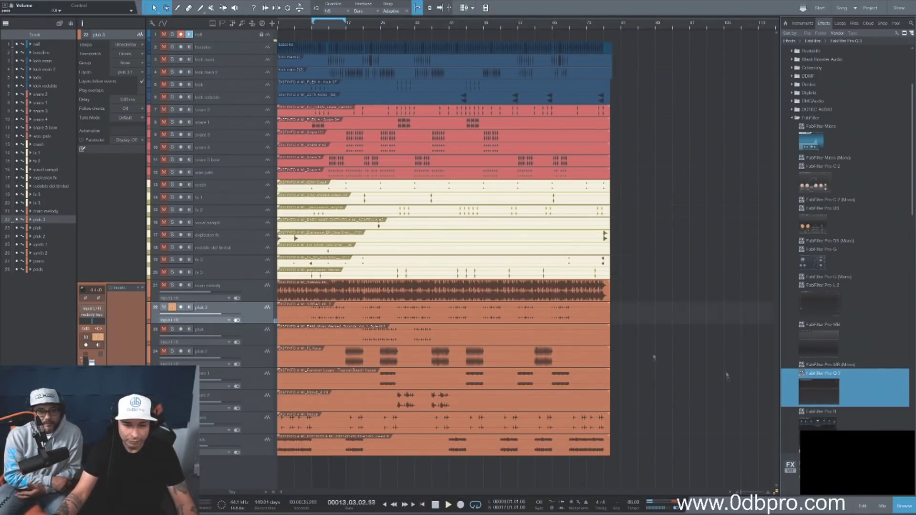
drag(402, 307, 403, 308)
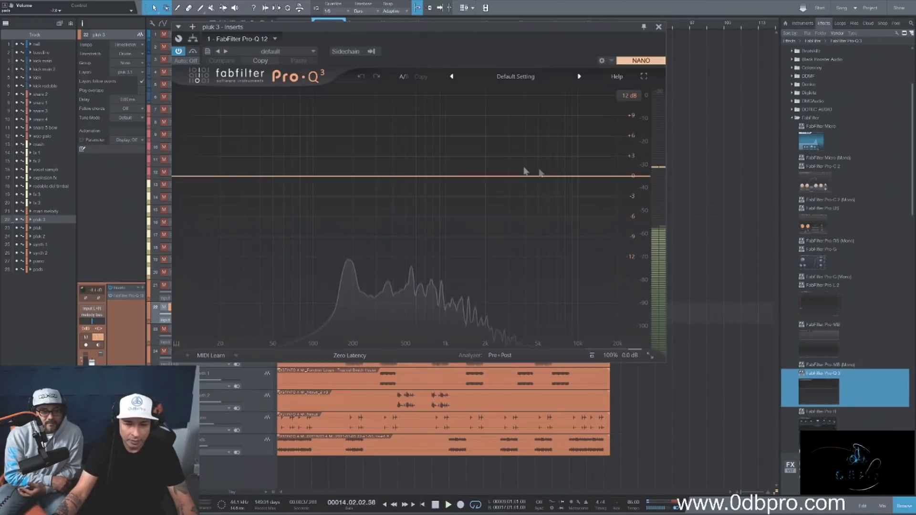
Step: Boost pluk 3 about 4.6 dB near 540 Hz and add a wide side bell of about 5.4 dB near 1.3 kHz
drag(408, 177, 411, 151)
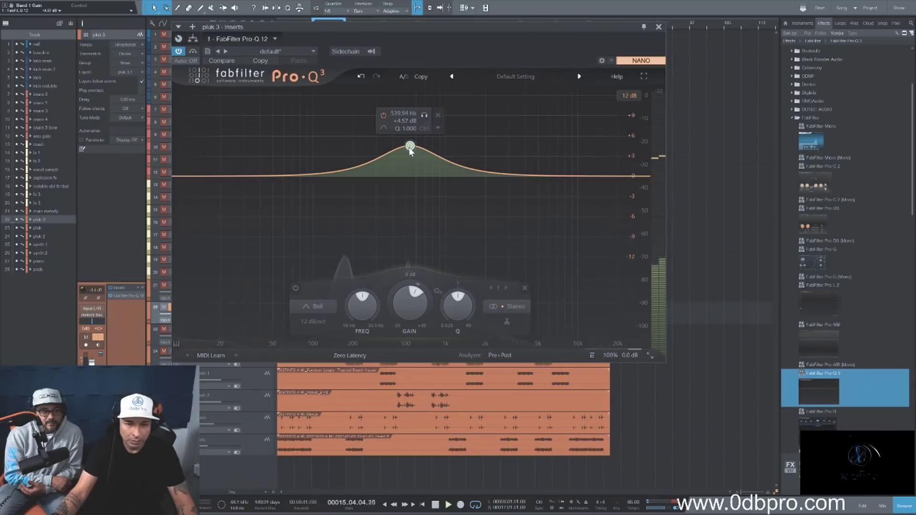
click(504, 173)
click(599, 307)
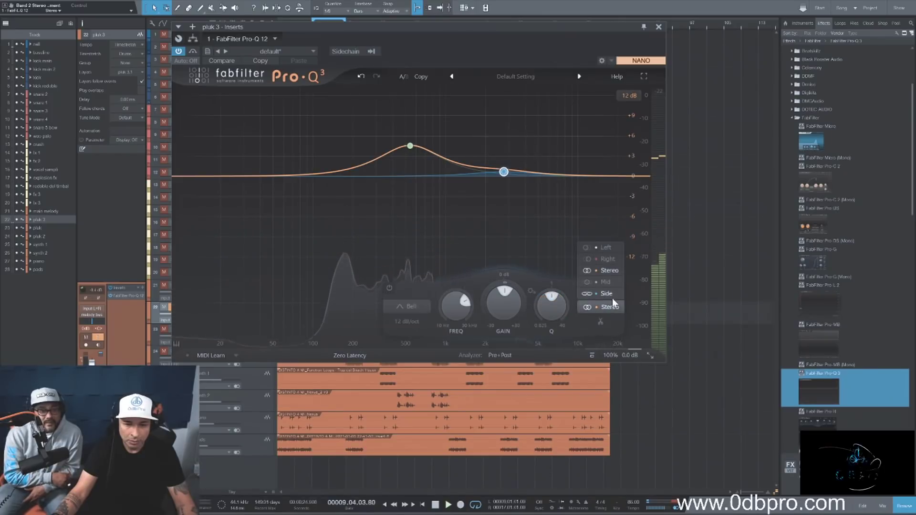
click(612, 296)
drag(504, 172, 498, 129)
drag(537, 307, 534, 315)
drag(490, 126, 462, 141)
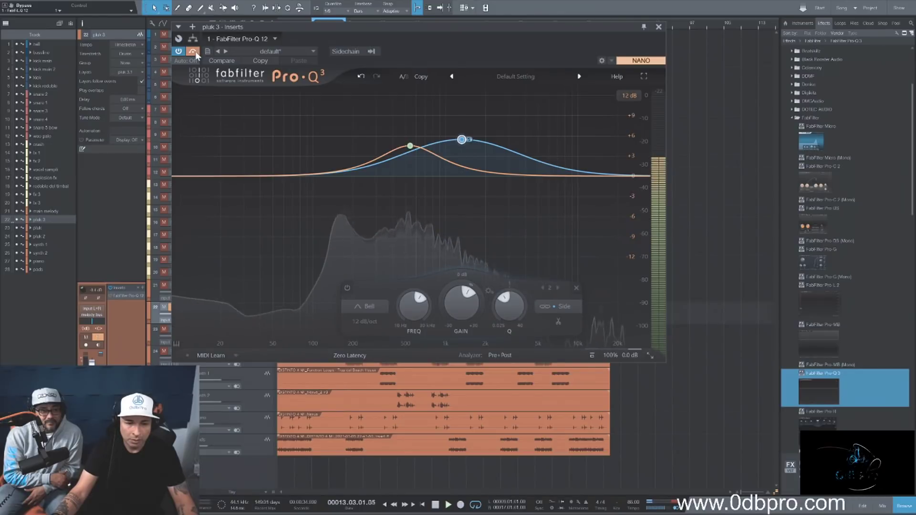
Step: Add a low shelf to pluk 3 cutting about 12.6 dB at 25 Hz, then close the EQ
drag(238, 176, 233, 219)
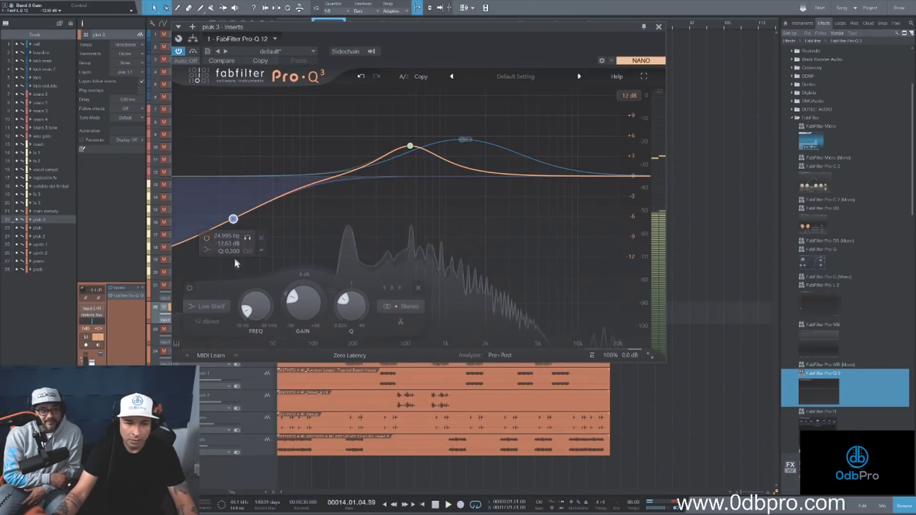
click(659, 26)
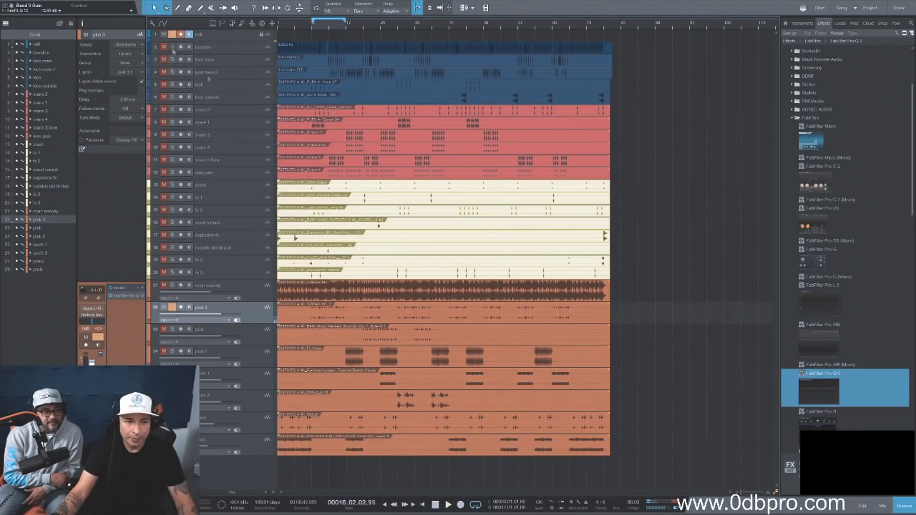
Step: Find Scheps Omni Channel Stereo among the Waves effects and insert it after the EQ on pluk 3
double_click(819, 119)
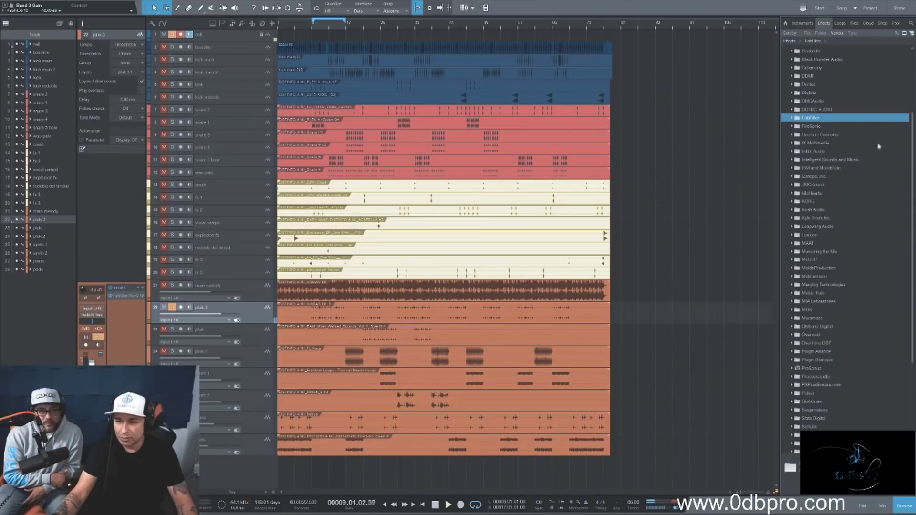
scroll(839, 348, down, 5)
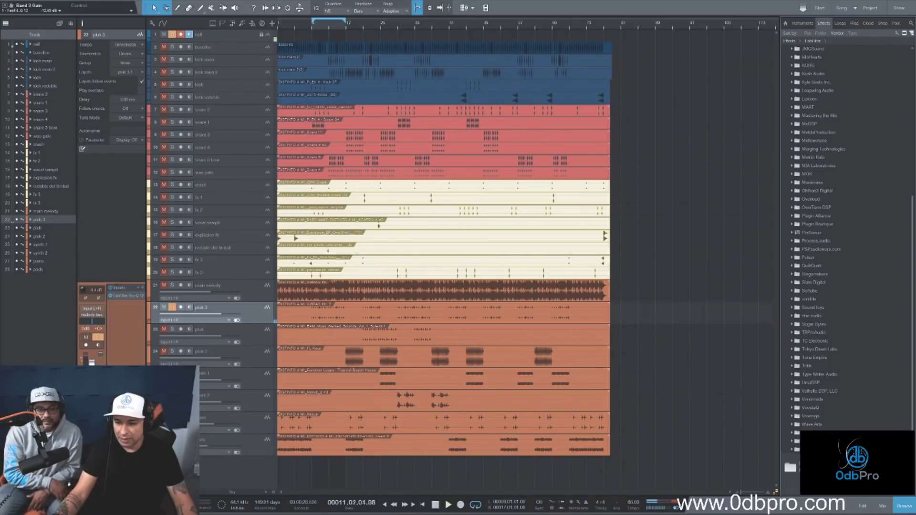
double_click(810, 433)
drag(914, 94, 904, 408)
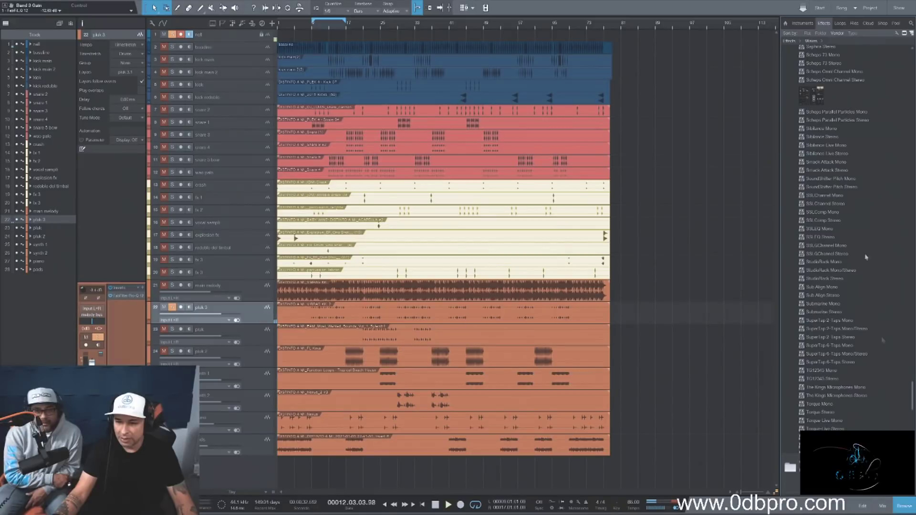
drag(814, 96, 631, 288)
drag(502, 322, 501, 319)
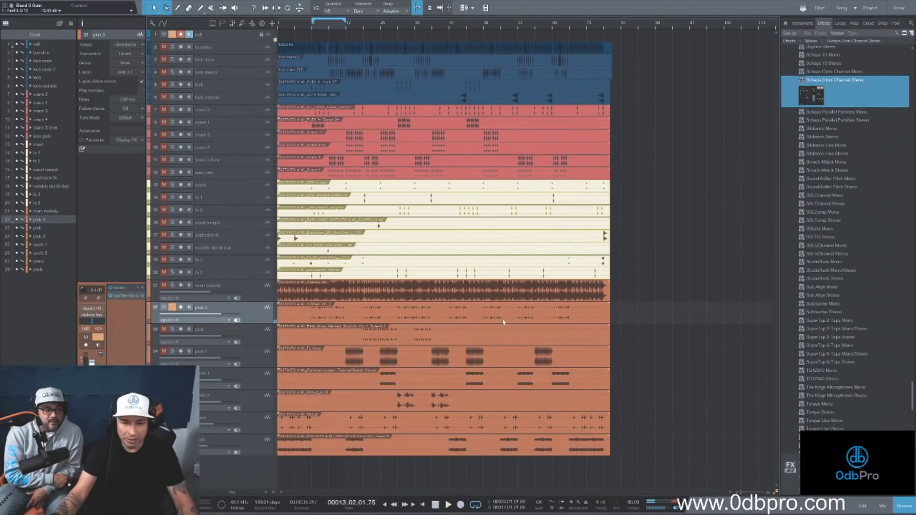
Step: Adjust the Omni Channel's pre saturation, then raise its high and tone EQ bands on pluk 3
drag(192, 128, 193, 123)
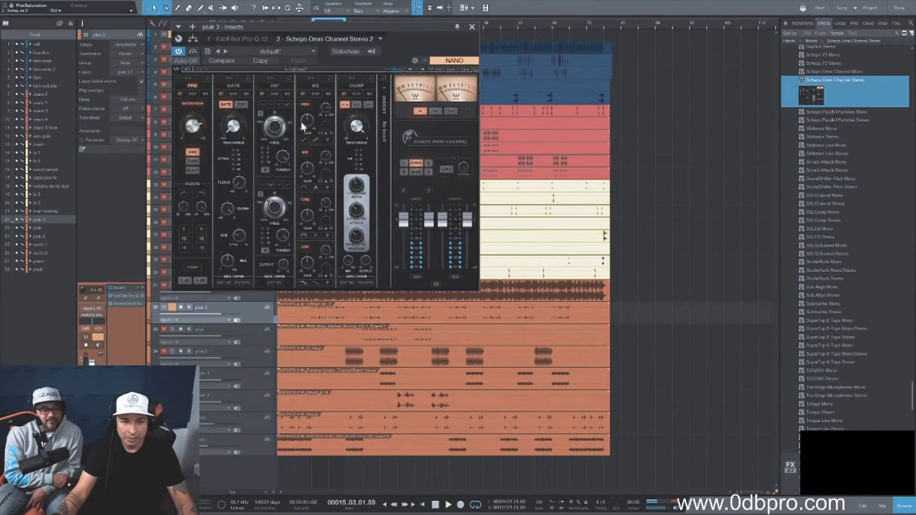
drag(308, 126, 308, 124)
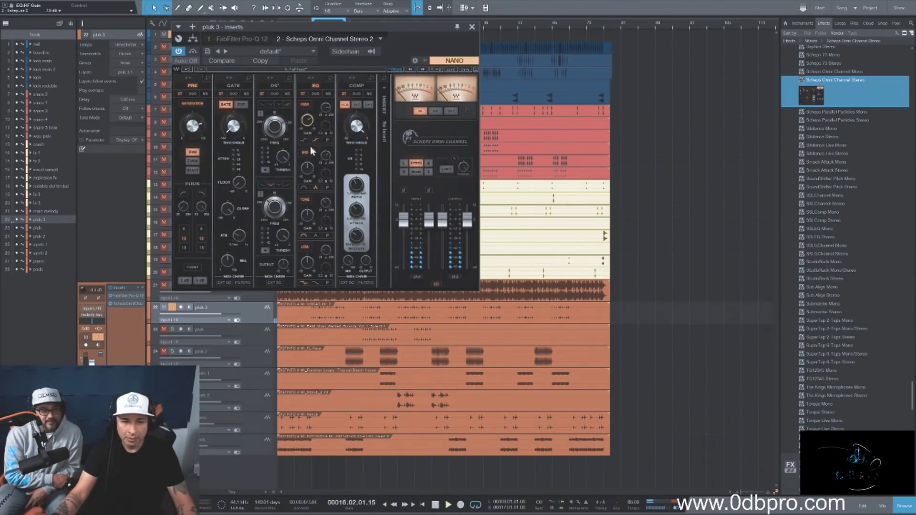
drag(308, 215, 307, 214)
click(326, 202)
drag(307, 216, 307, 214)
Step: Set the Omni Channel's compressor threshold to about -17 dB, then unsolo pluk 3 and rebalance its level in the mix
click(357, 126)
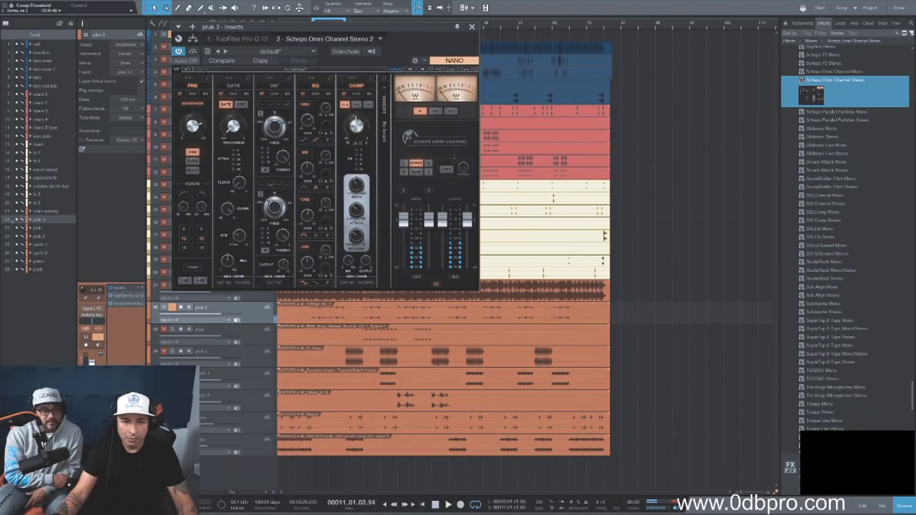
drag(358, 126, 361, 123)
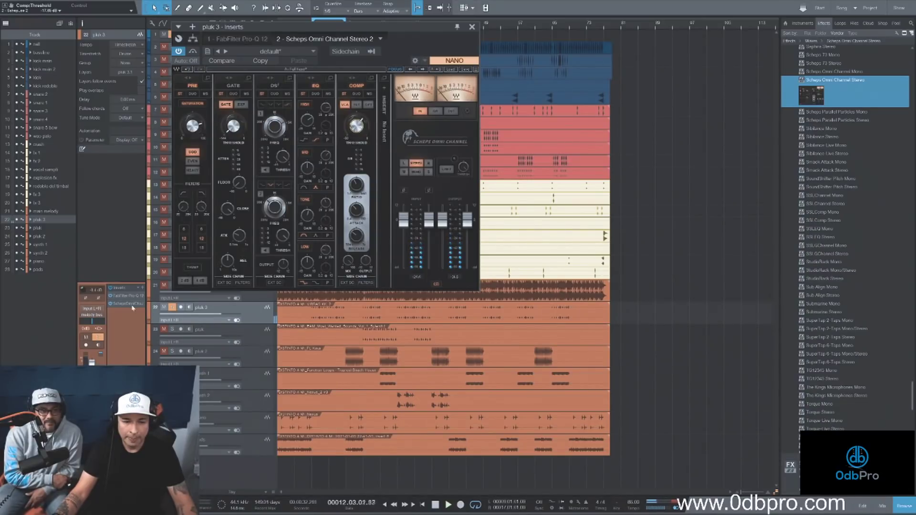
click(172, 308)
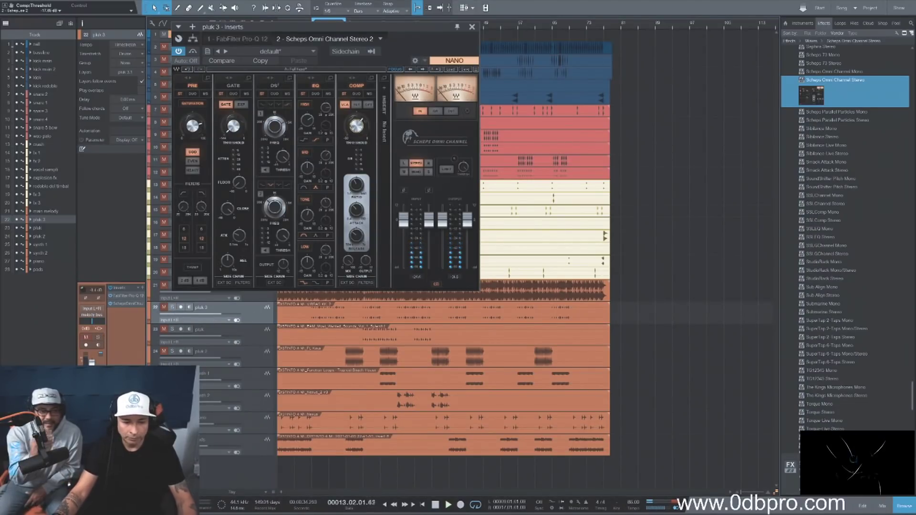
key(space)
key(space)
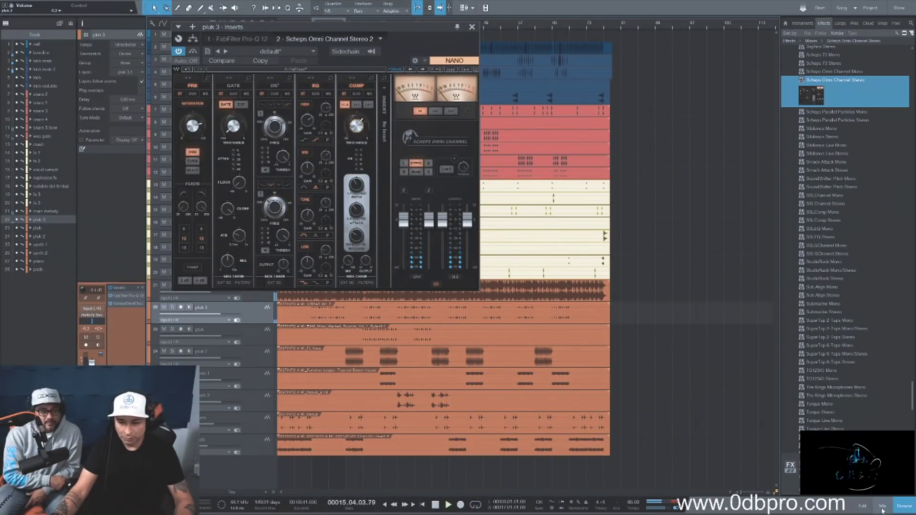
Step: Open MetricAB on the main output to compare the mix with the reference, then close the plug-in window and the mixer
key(F3)
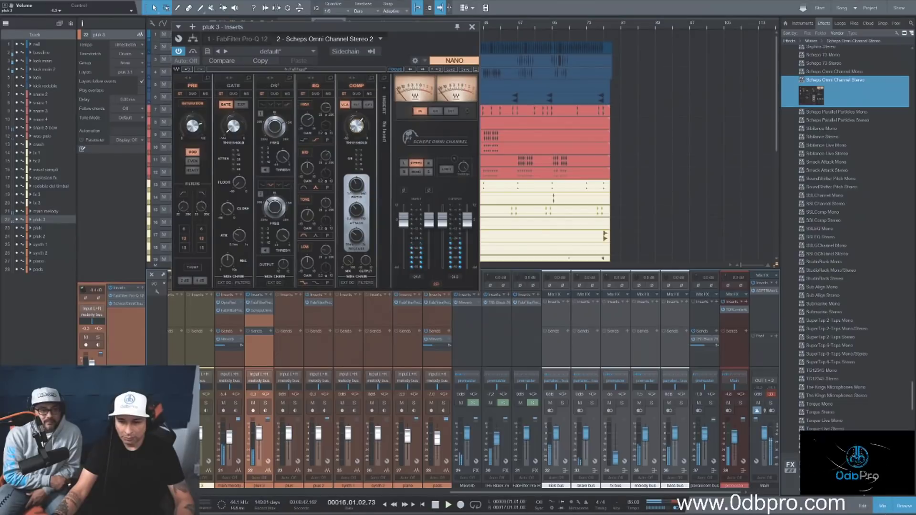
double_click(765, 292)
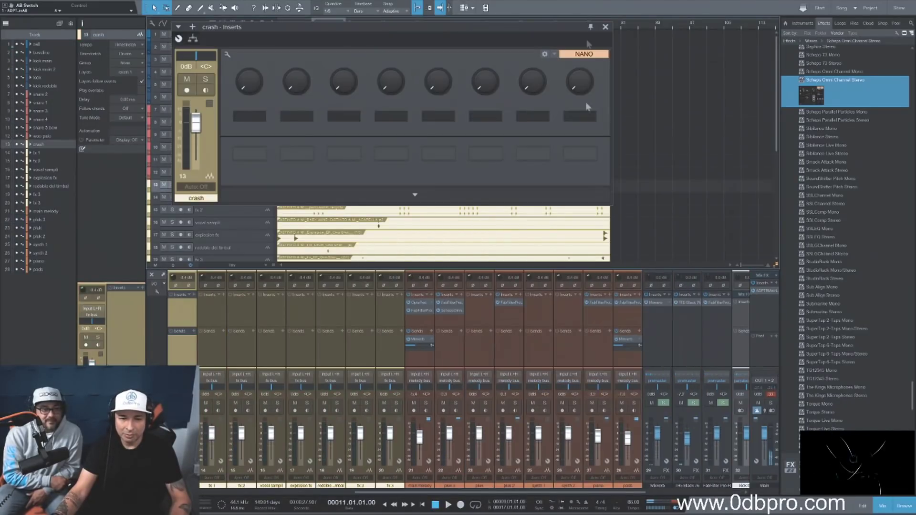
click(604, 27)
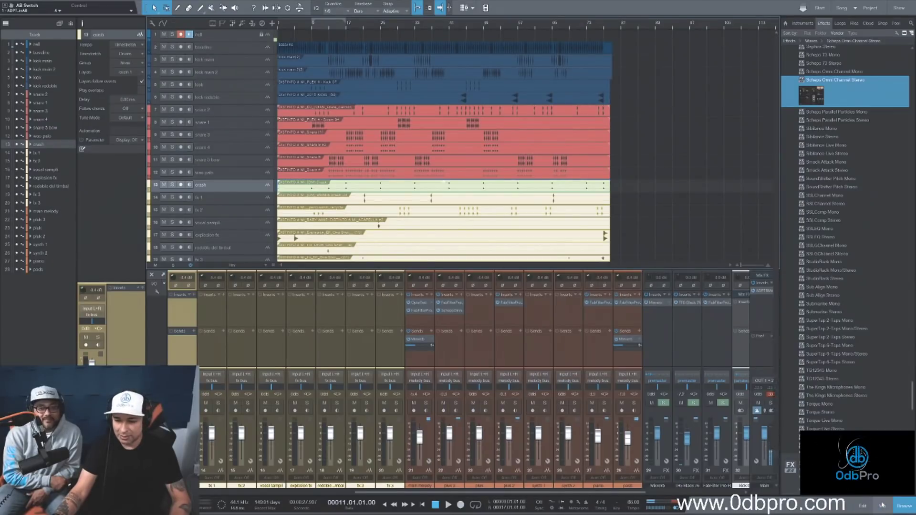
key(F3)
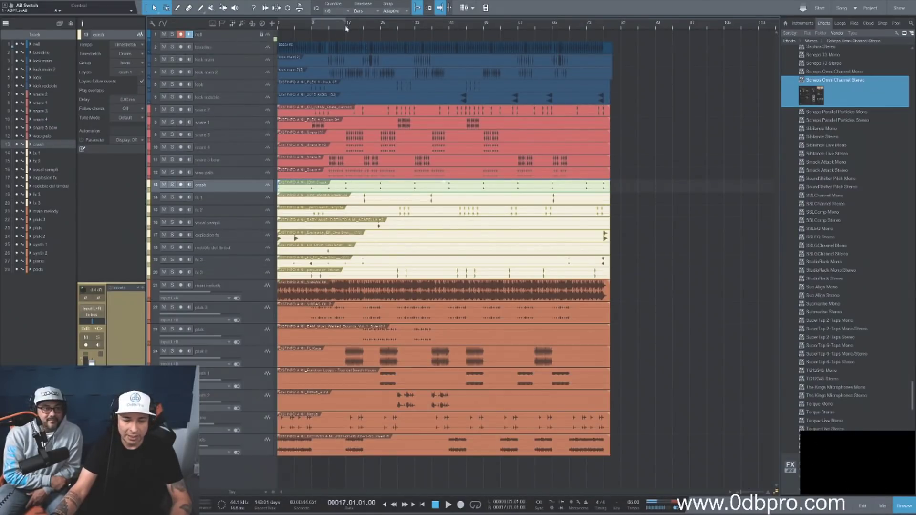
Step: Readjust the pads' level and set the main melody to about -4.4 dB while the mix plays
click(261, 440)
key(space)
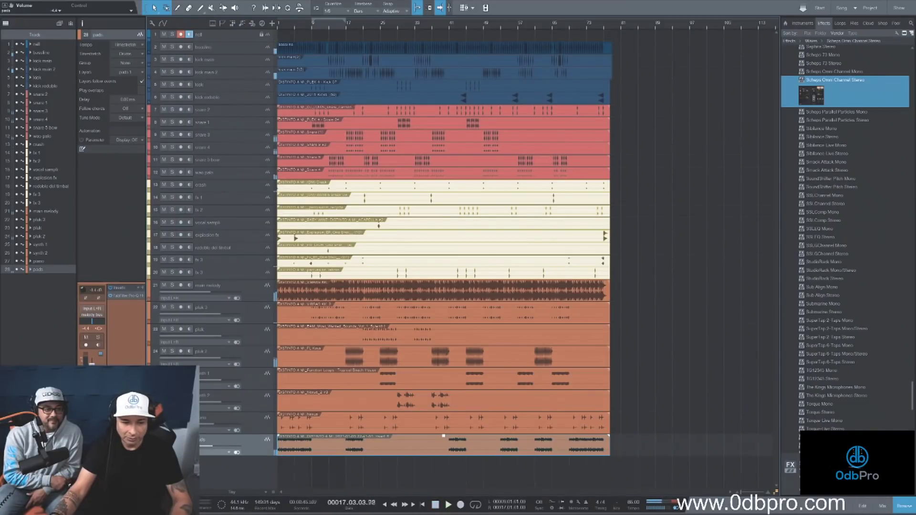
click(255, 295)
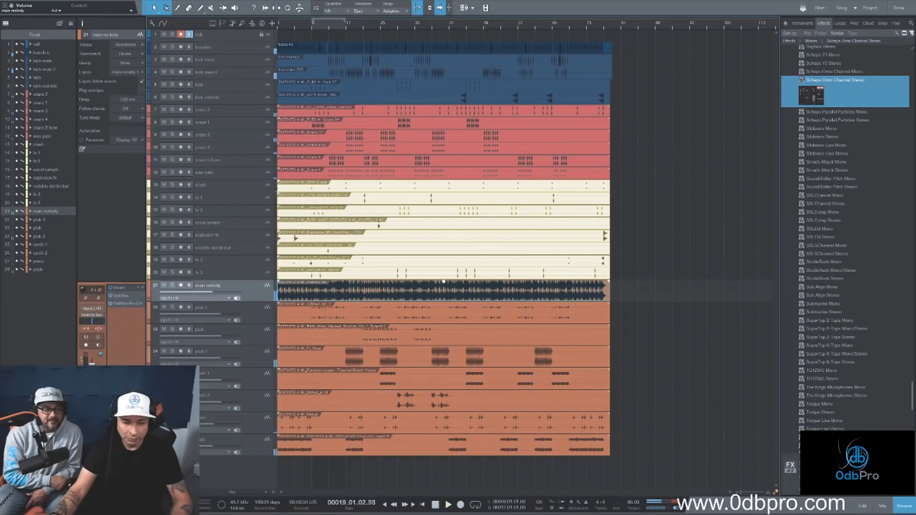
Step: Reopen MetricAB on the main output and alternate repeatedly between the mix and the DISTINTO A MI_Master.wav reference
key(F3)
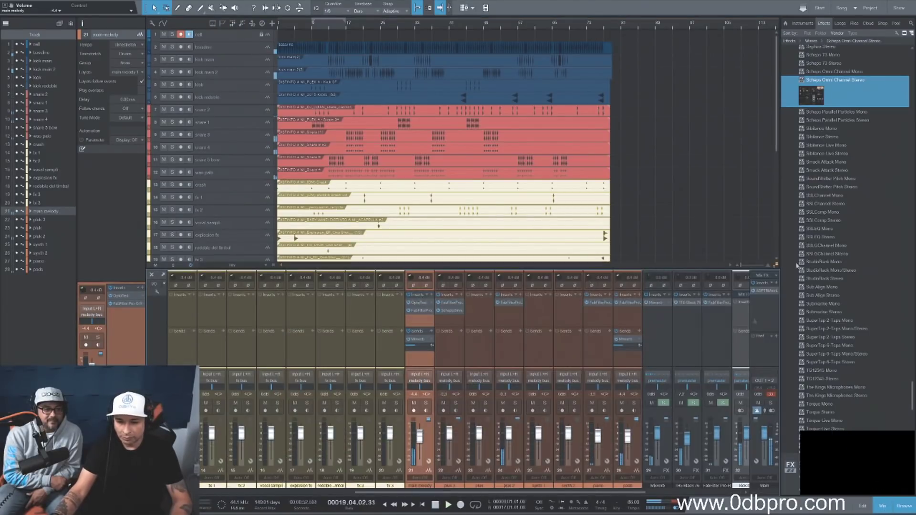
click(766, 290)
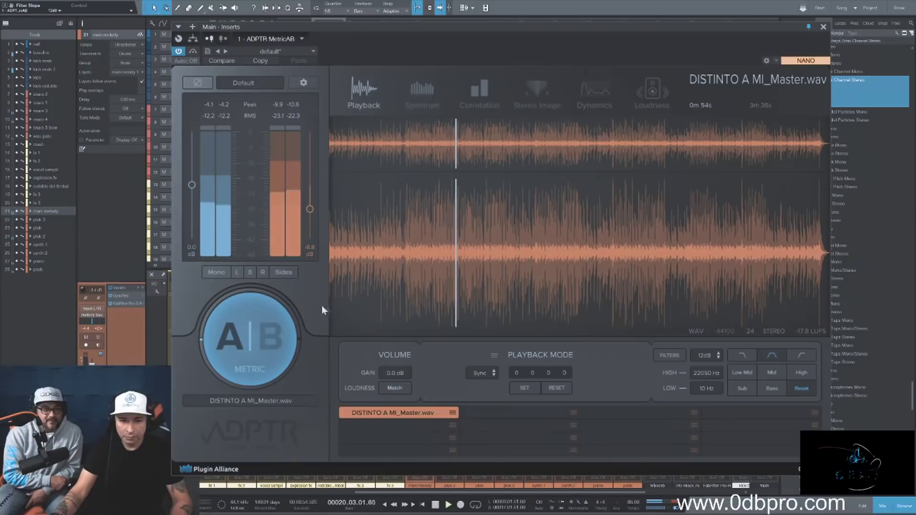
click(275, 328)
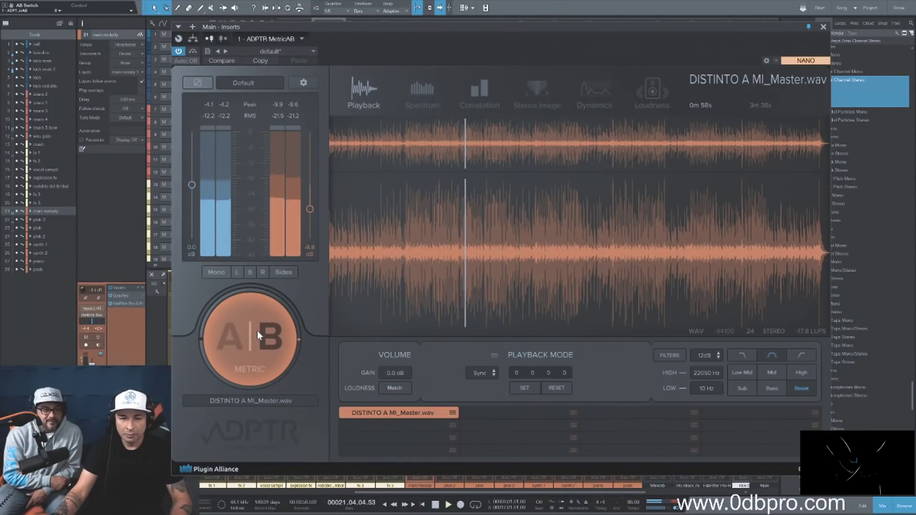
click(257, 331)
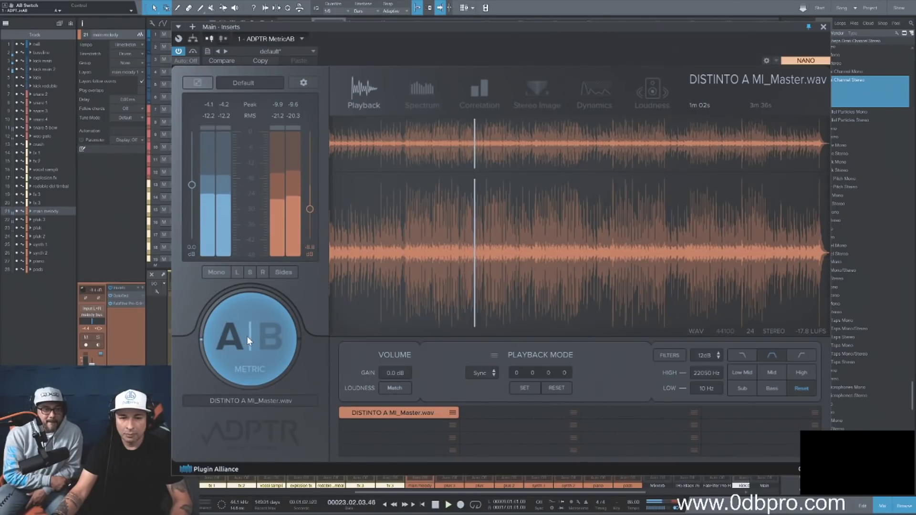
click(248, 337)
click(247, 336)
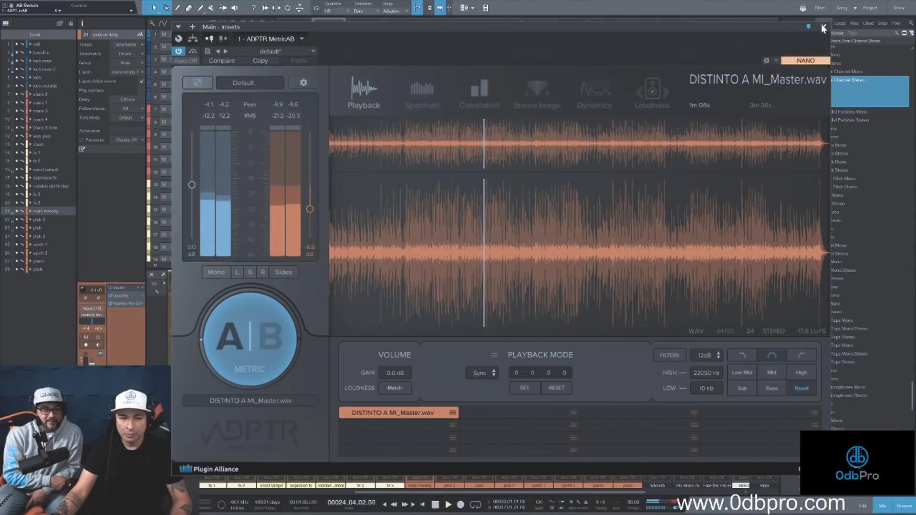
click(245, 355)
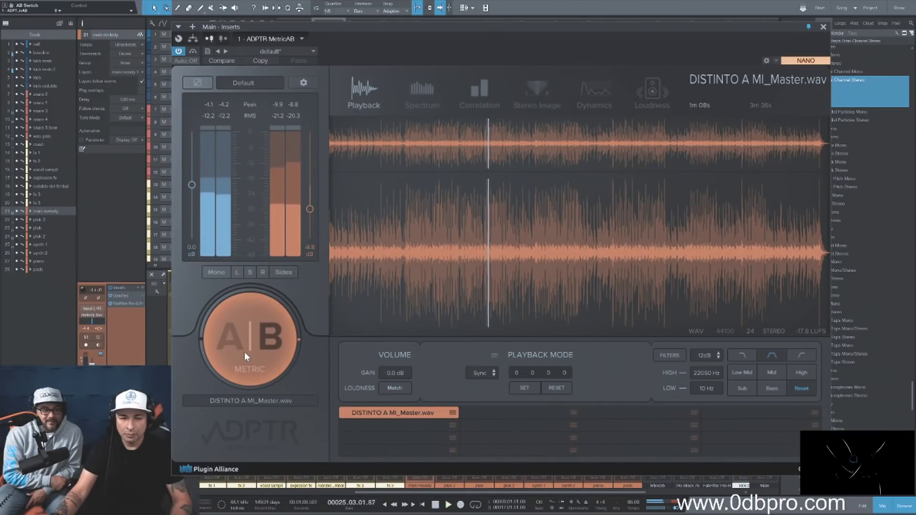
click(245, 351)
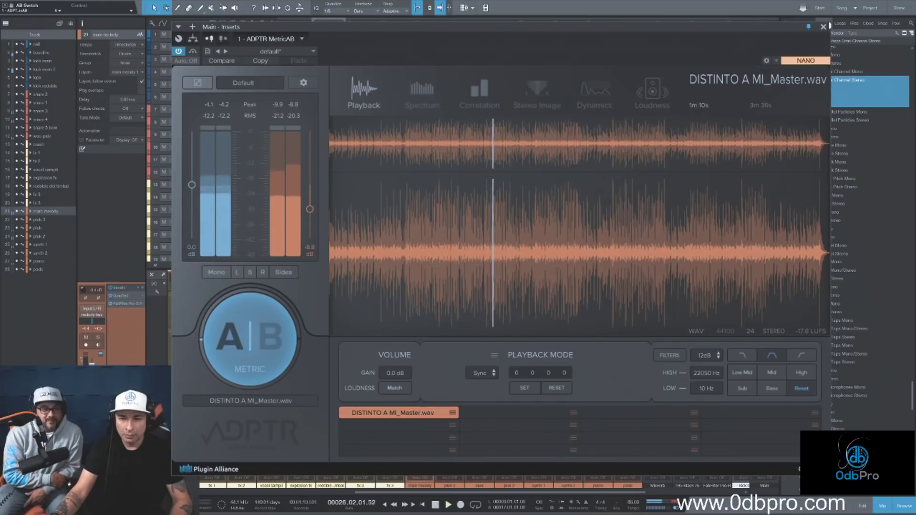
Step: Alternate between the mix and the DISTINTO A MI_Master.wav reference in MetricAB over two passages, then close the plug-in window
scroll(683, 492, right, 3)
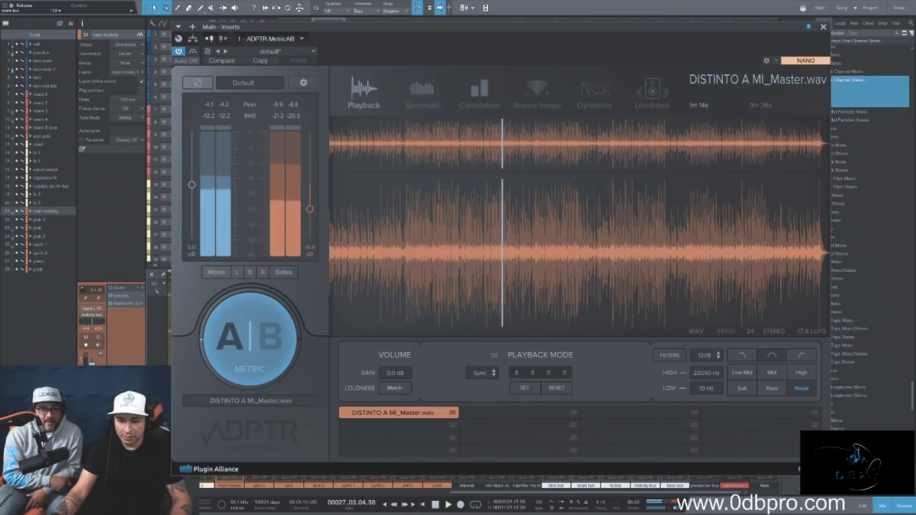
click(262, 337)
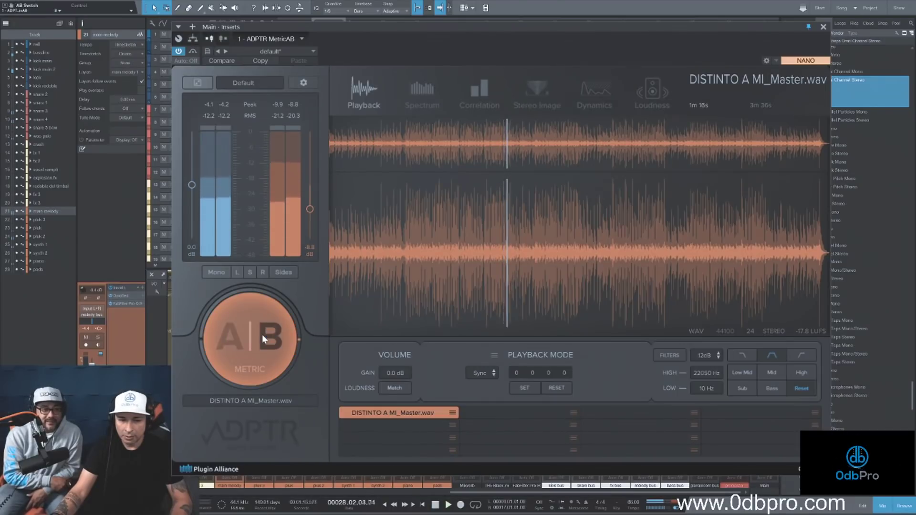
key(space)
key(space)
click(241, 335)
click(241, 336)
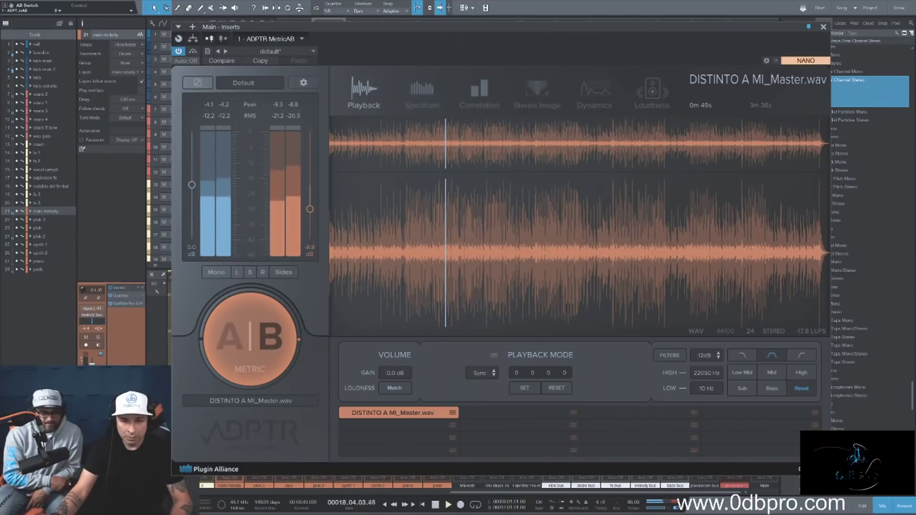
click(824, 27)
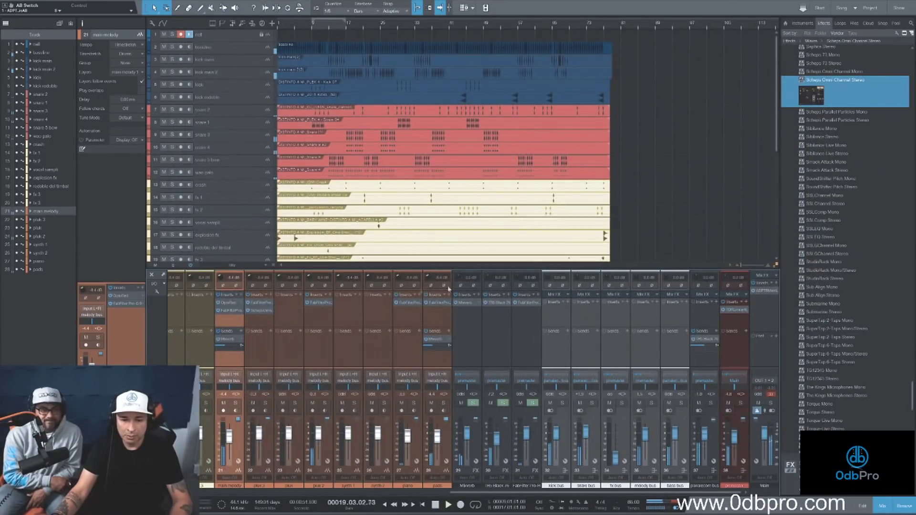
Step: Select kick main and kick main 2 together and readjust their levels to about +2.8 dB
click(248, 64)
shift+click(249, 76)
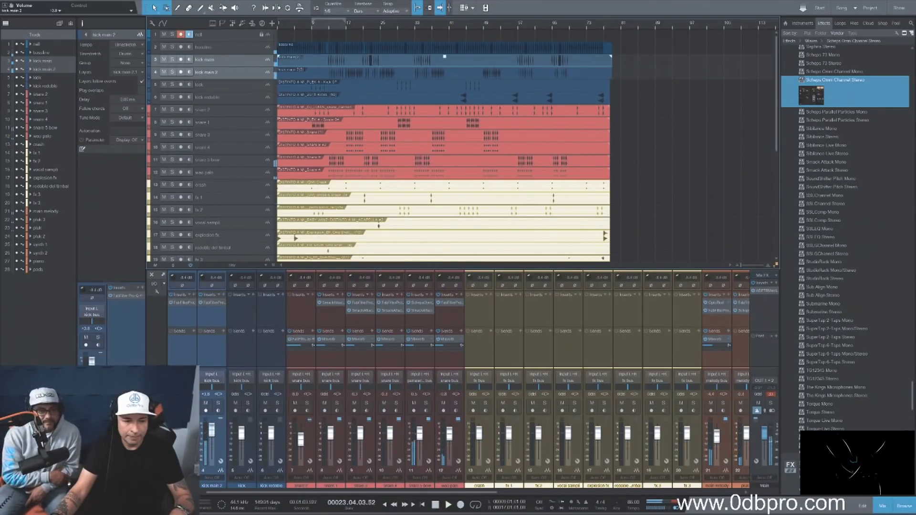
key(space)
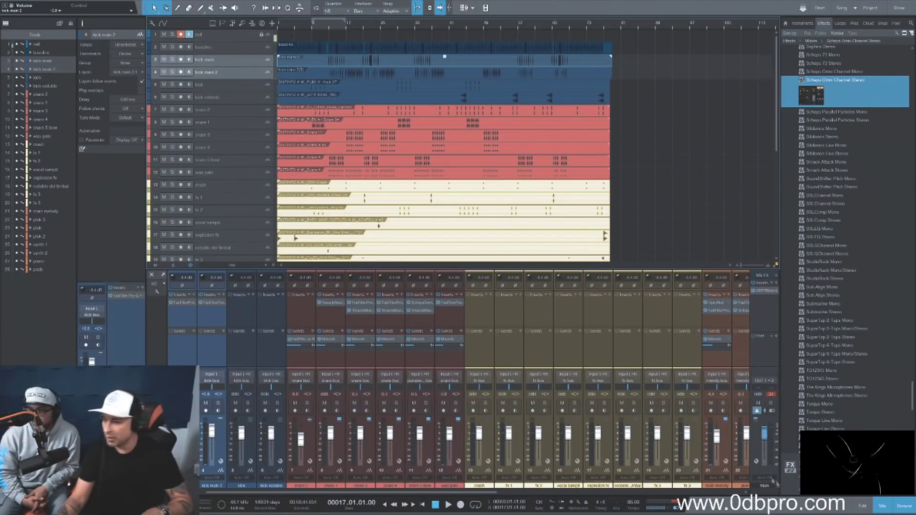
click(604, 201)
key(space)
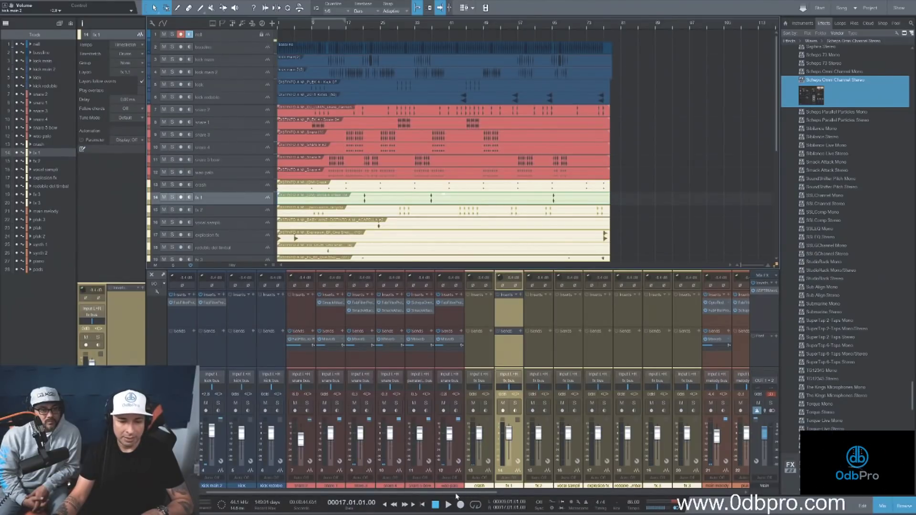
Step: Switch MetricAB back to the mix, then disarm recording on the first track and keep its lane compact
click(228, 37)
drag(228, 41, 238, 92)
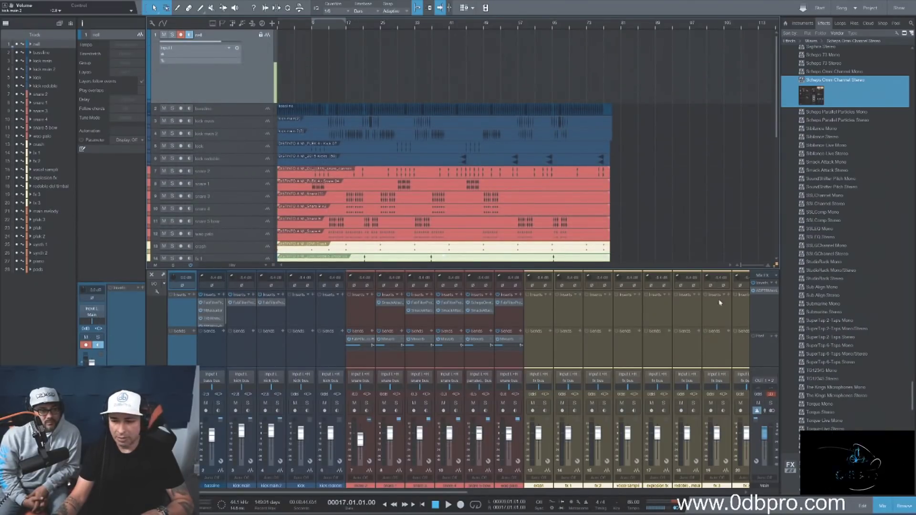
click(766, 290)
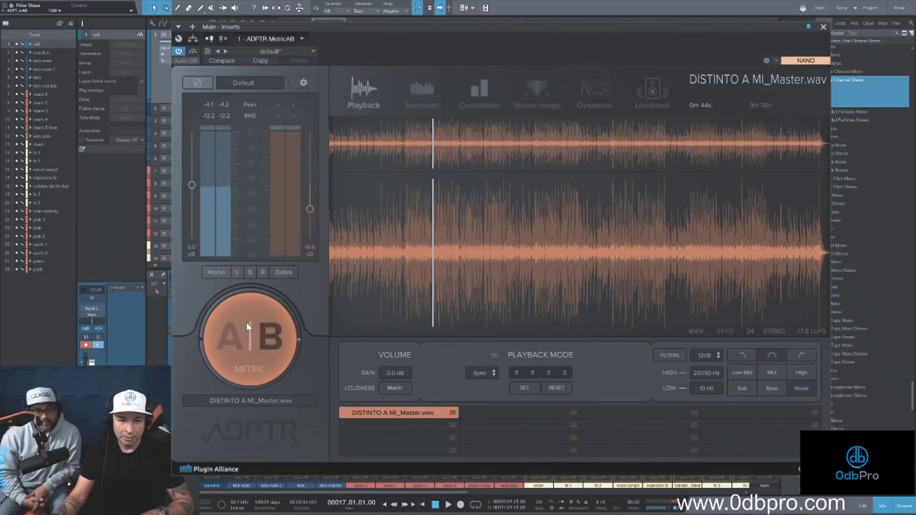
click(824, 27)
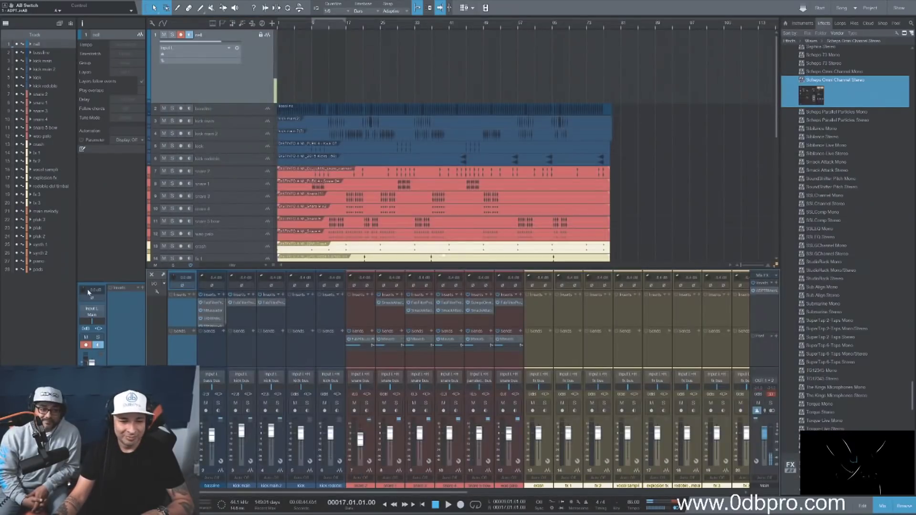
click(182, 35)
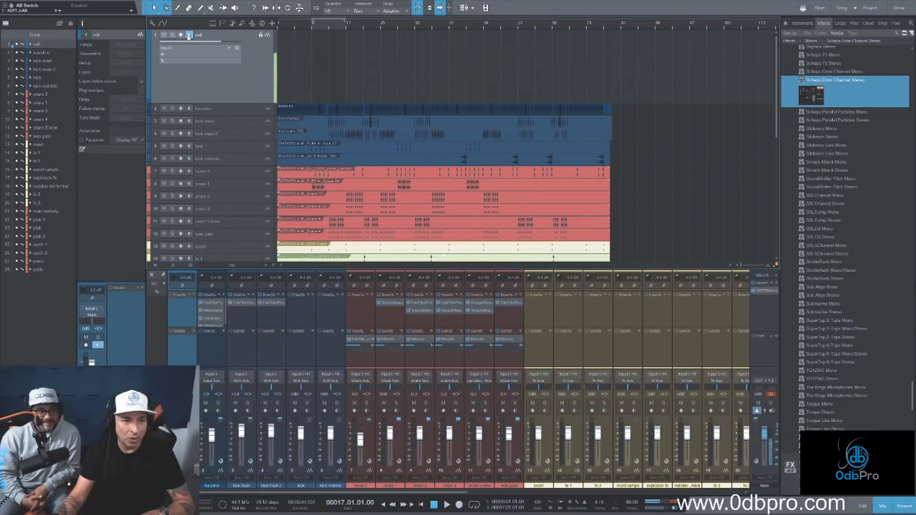
drag(242, 104, 260, 46)
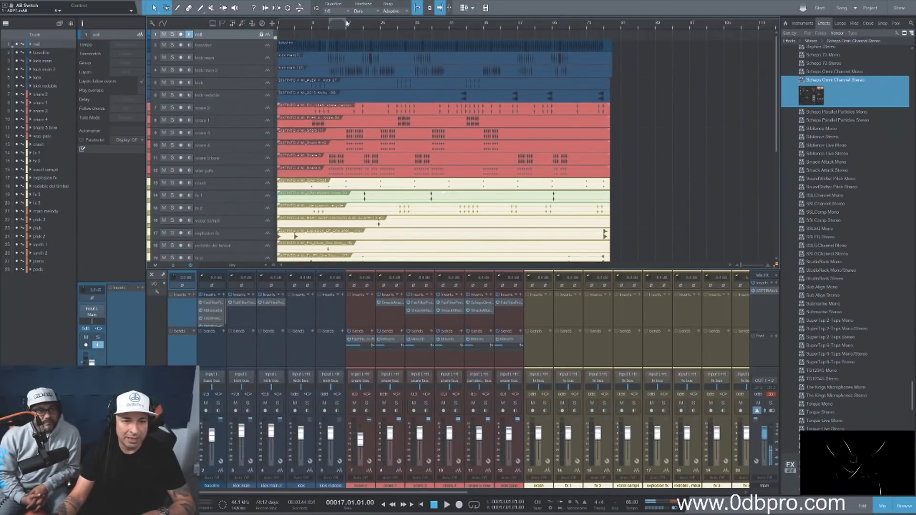
Step: Solo kick main and kick main 2 and turn on loop playback for the passage starting at bar 13
click(172, 57)
click(173, 70)
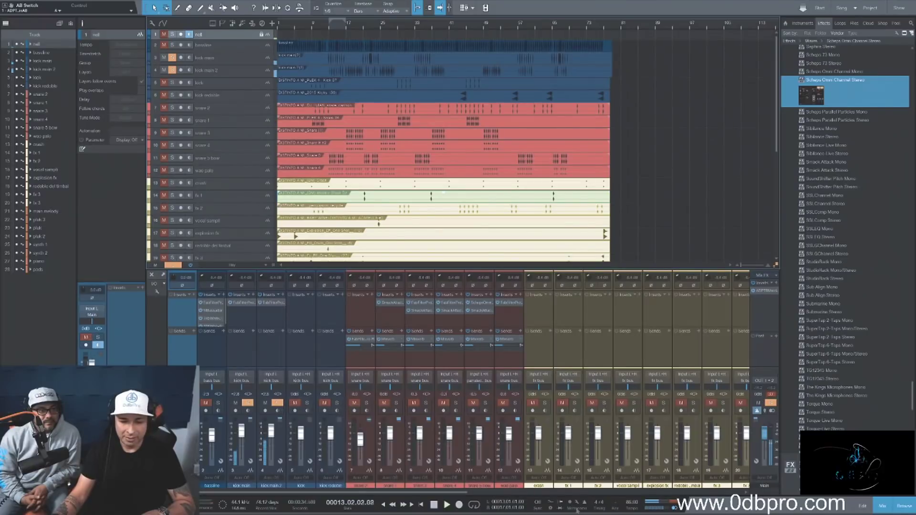
click(474, 506)
Step: Raise the TRS Black 76 effect channel against the soloed kicks, then clear the solos and lower the percussion bus slightly
drag(459, 492, 737, 493)
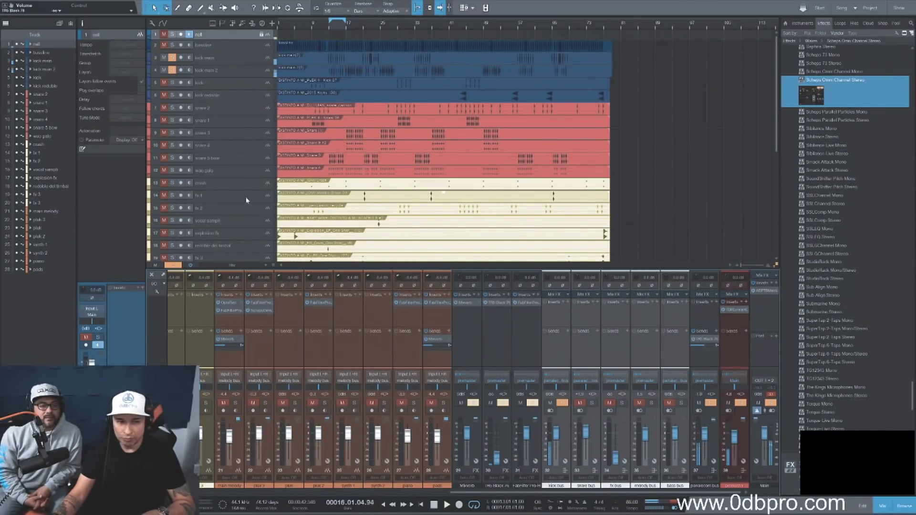
click(172, 35)
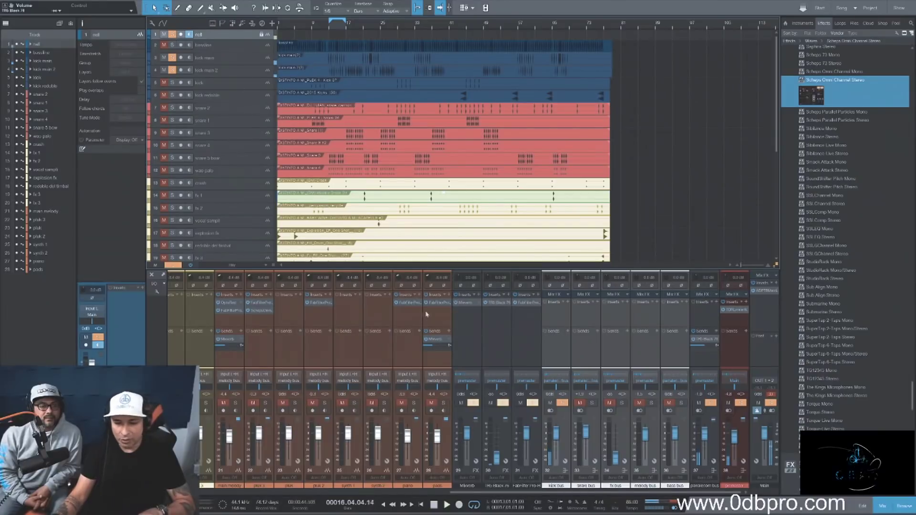
drag(498, 465, 500, 453)
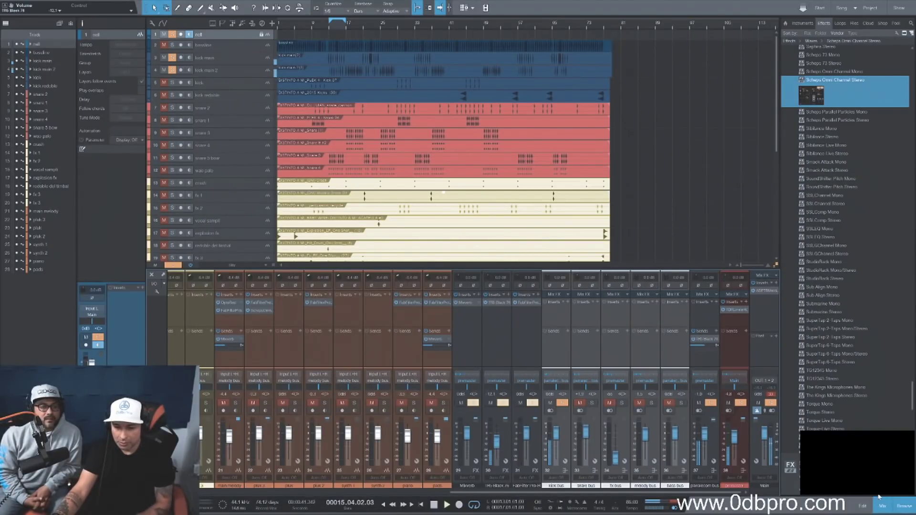
click(179, 266)
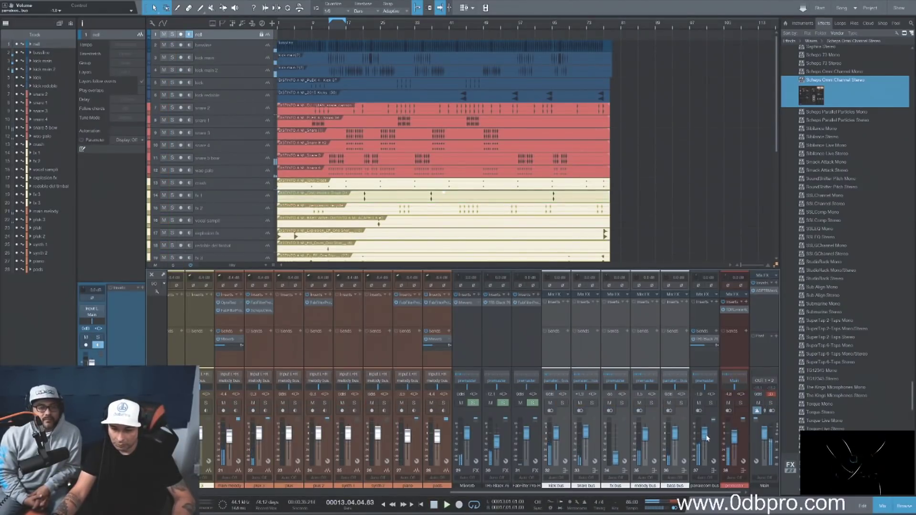
drag(707, 436, 706, 438)
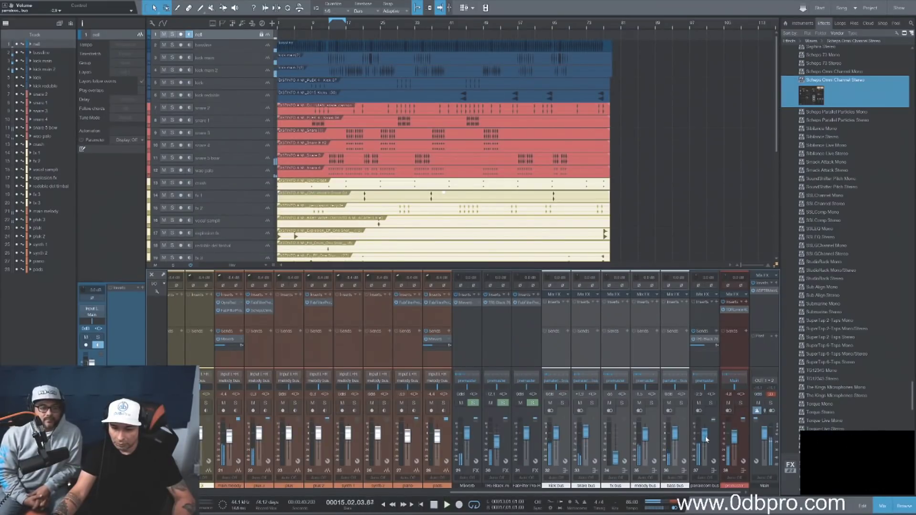
Step: In the premaster's TDR Limiter 6 GE, set the thresholds to about -15.0 dB for compressor, -9.4 dB for clipper and -8.7 dB for peak limiter
double_click(730, 310)
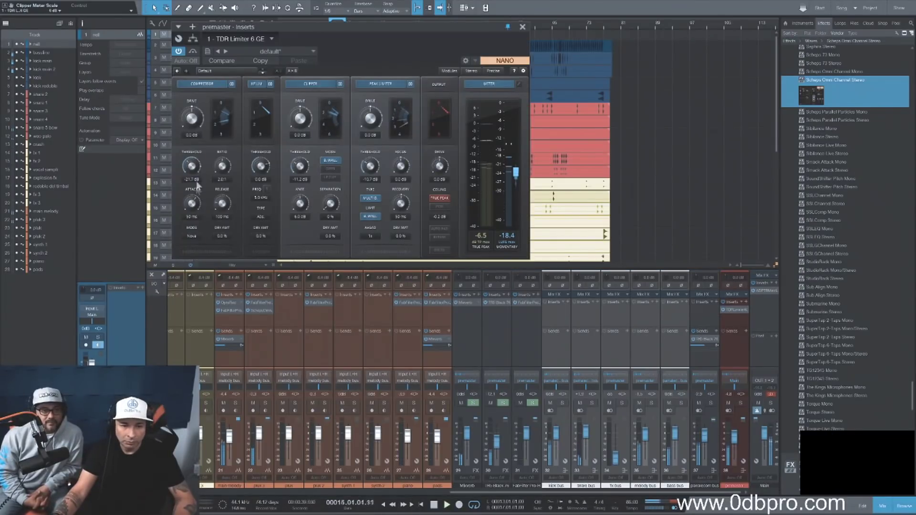
drag(195, 170, 194, 157)
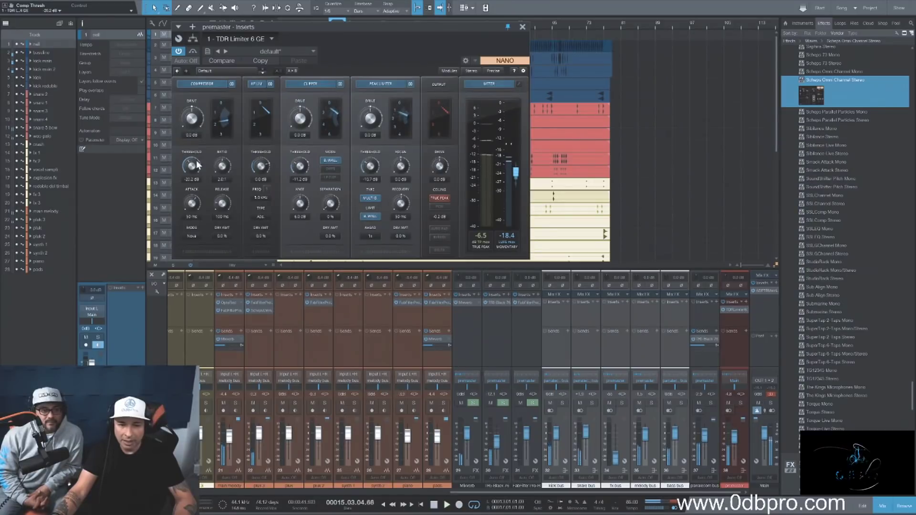
key(space)
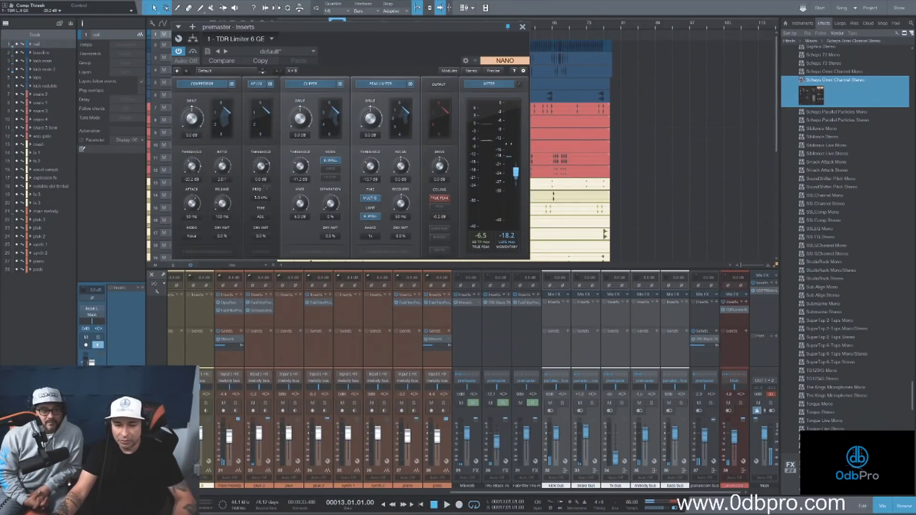
key(space)
drag(196, 166, 196, 164)
drag(300, 166, 300, 157)
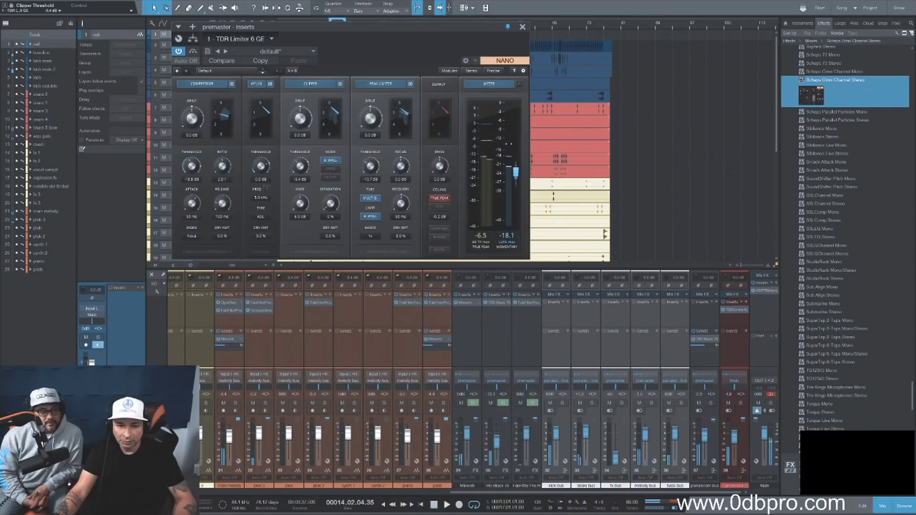
drag(371, 167, 370, 159)
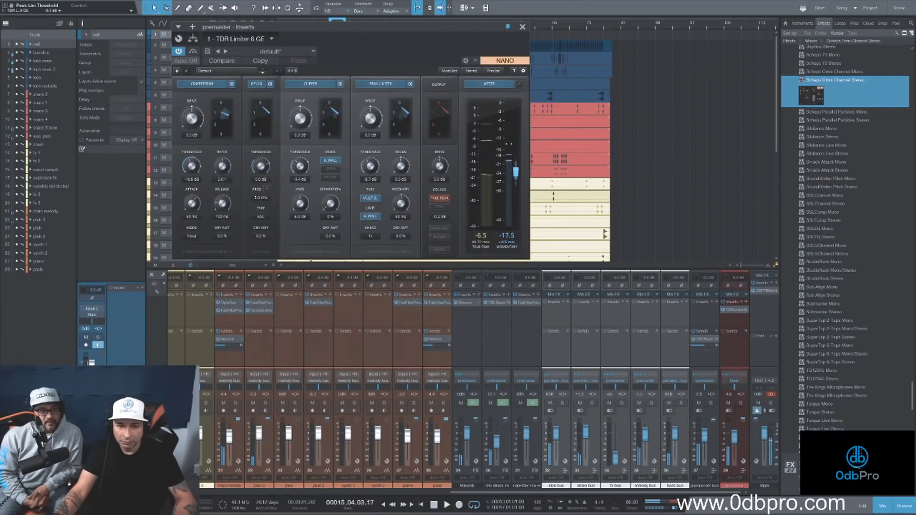
drag(192, 166, 187, 158)
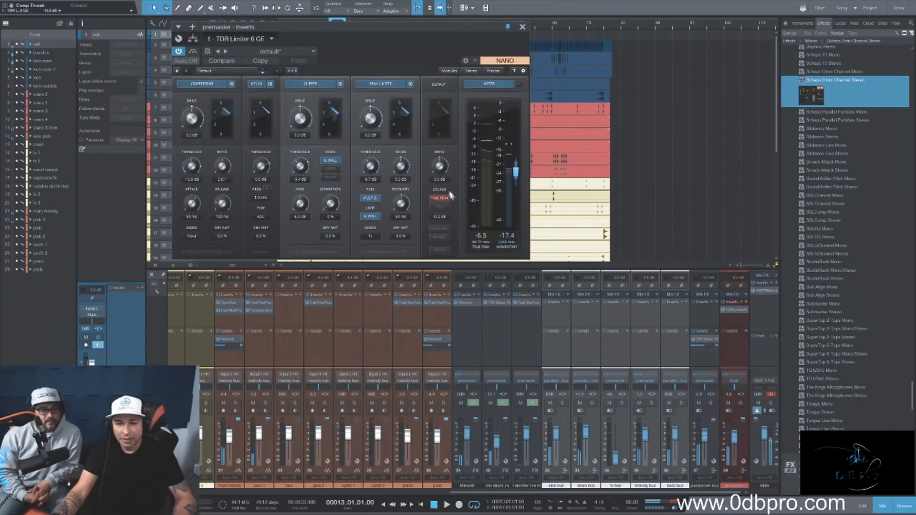
Step: Lower the limiter's compressor drive to about -0.8 dB, compare the premaster with and without processing, and close the plug-in
key(space)
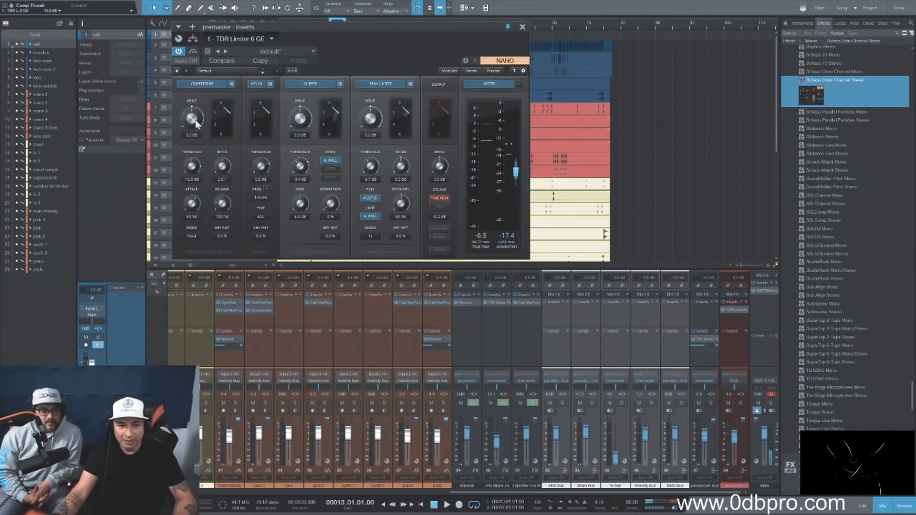
key(space)
mouse_move(193, 120)
mouse_down()
mouse_move(193, 99)
mouse_move(193, 121)
mouse_up()
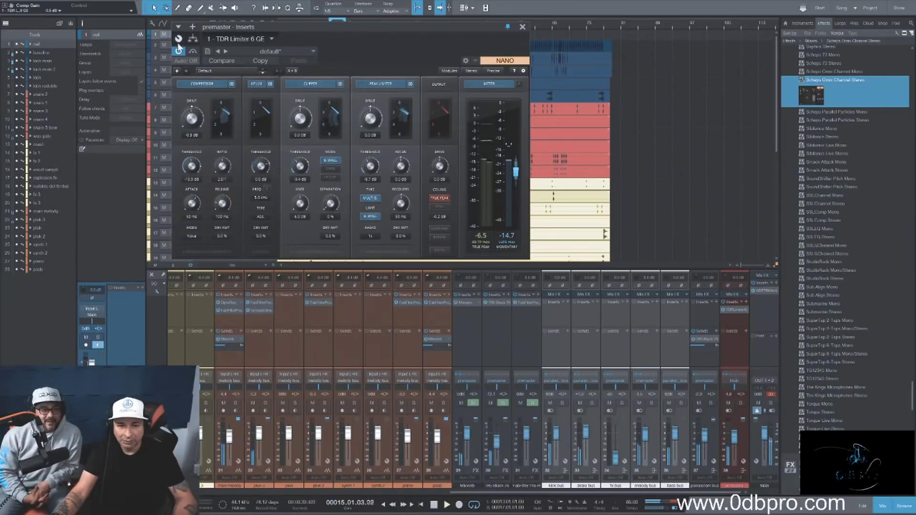
click(193, 52)
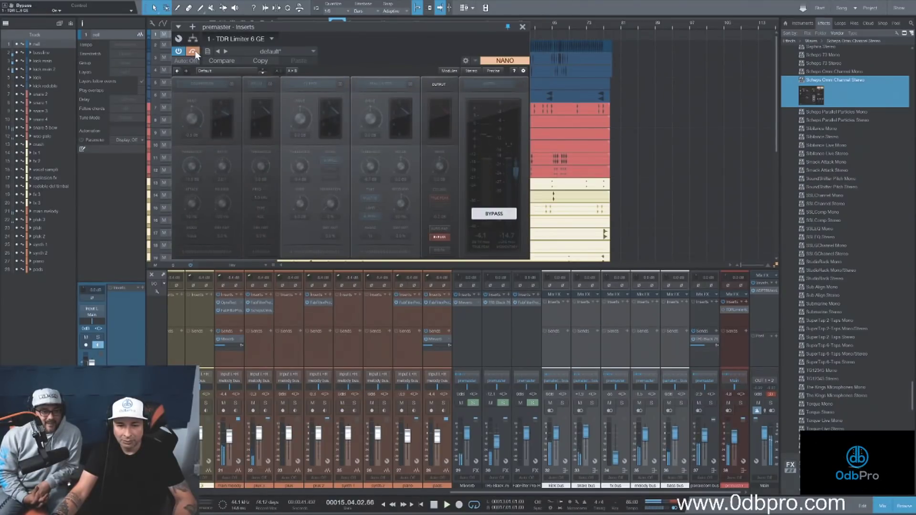
click(193, 51)
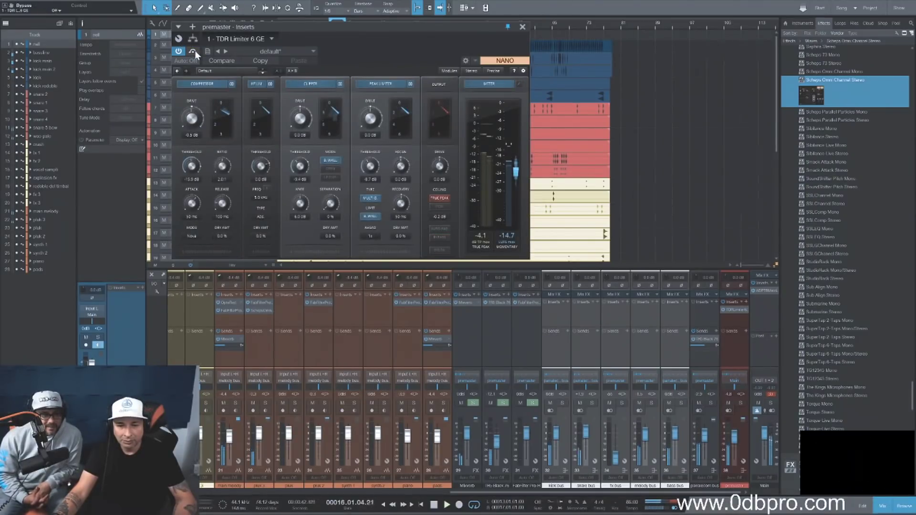
click(523, 26)
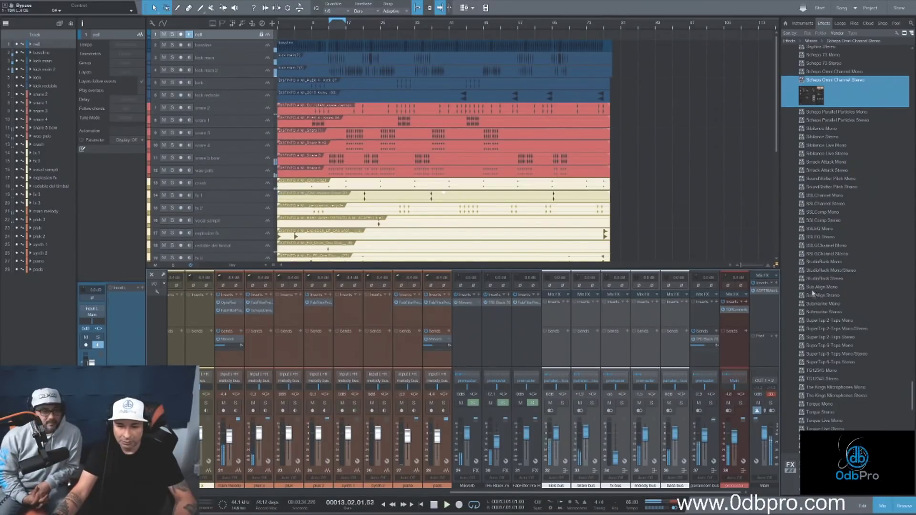
Step: Compare the readjusted premaster with the reference in MetricAB on the main output, then return to the mix and close it
click(765, 290)
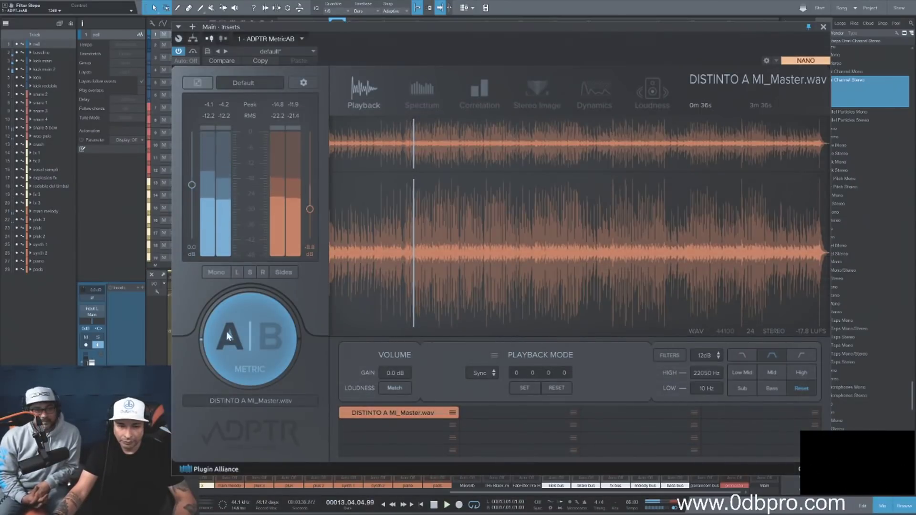
click(245, 331)
click(244, 331)
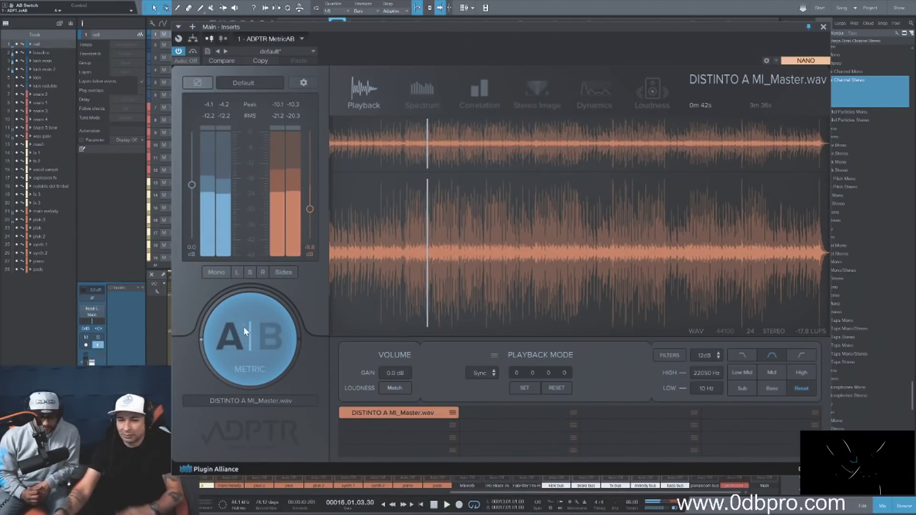
click(823, 28)
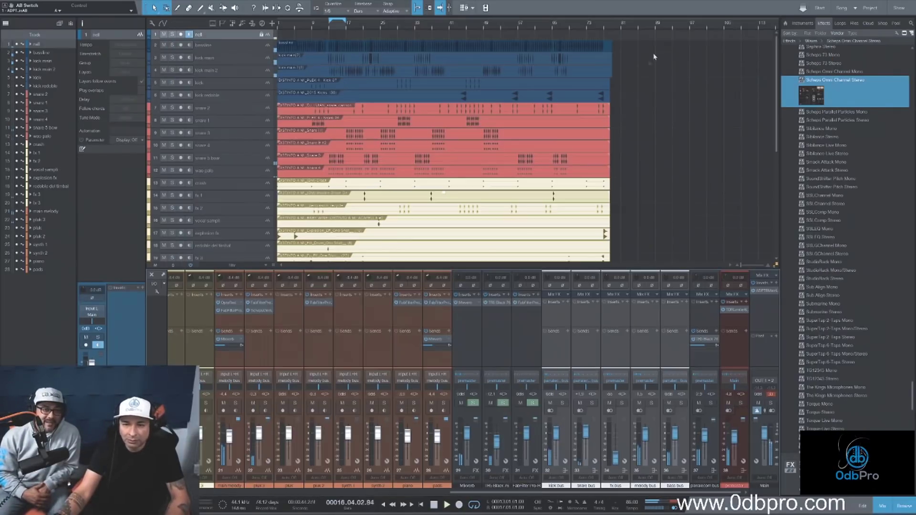
Step: Solo the bassline together with the first track and enlarge the mixer to expose the bassline's full insert chain
click(255, 47)
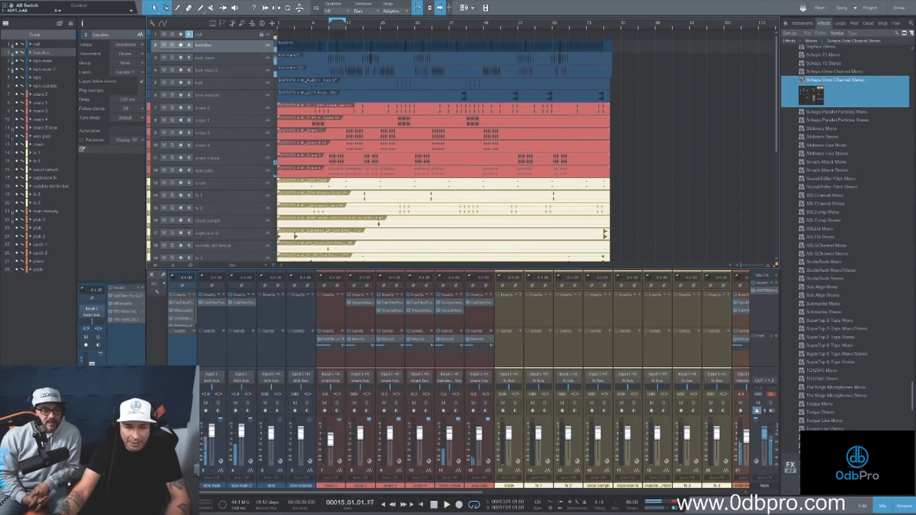
key(s)
click(173, 34)
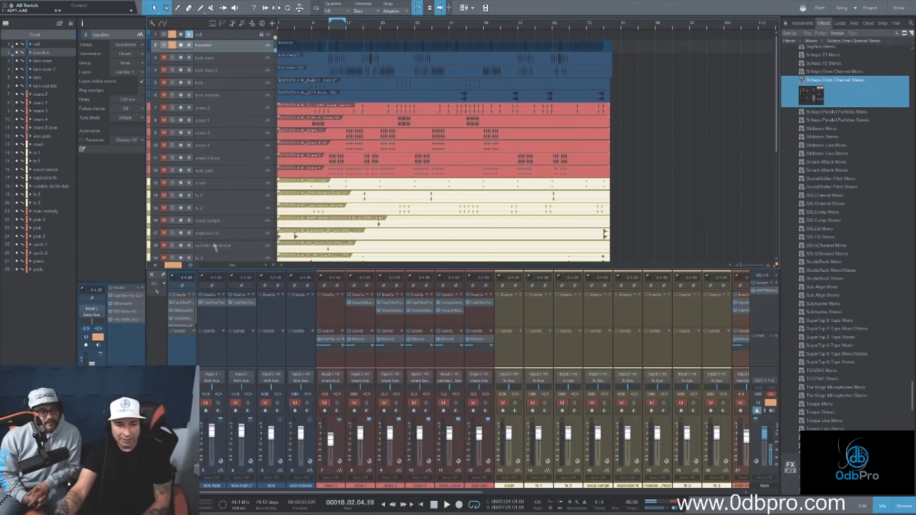
drag(214, 270, 214, 231)
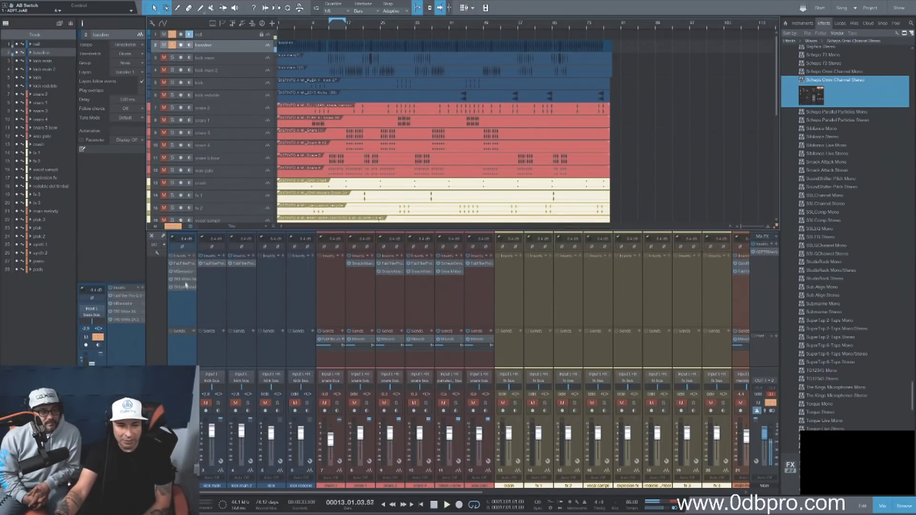
Step: Review the bassline's FabFilter Pro-Q 3 curve and MBassador settings, compare MBassador bypassed and active, and close it
click(183, 264)
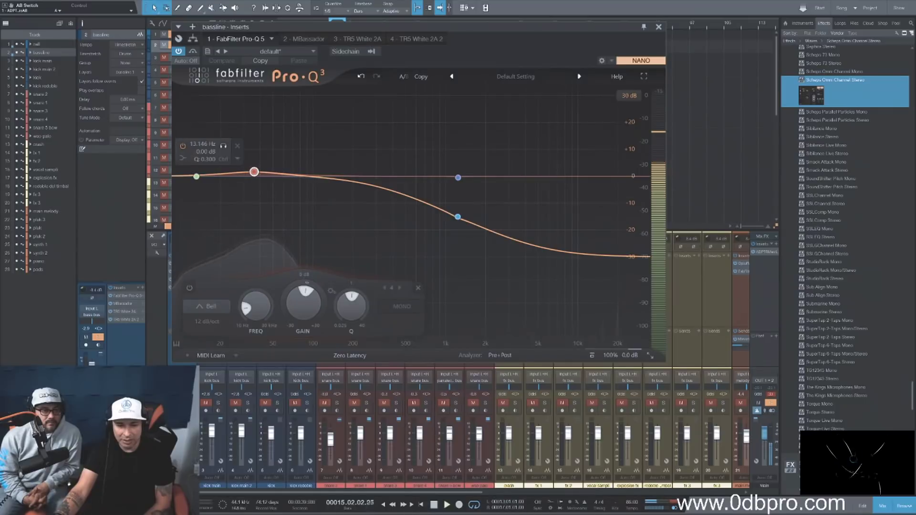
click(125, 305)
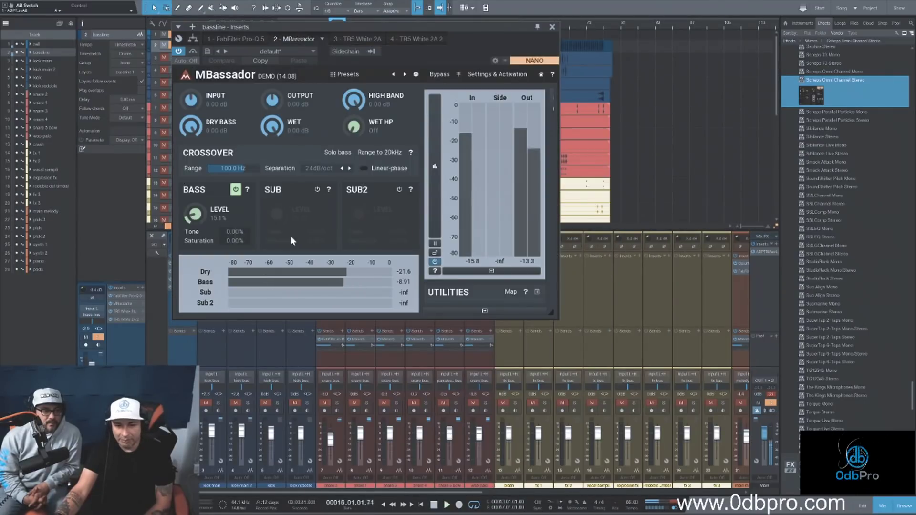
click(192, 51)
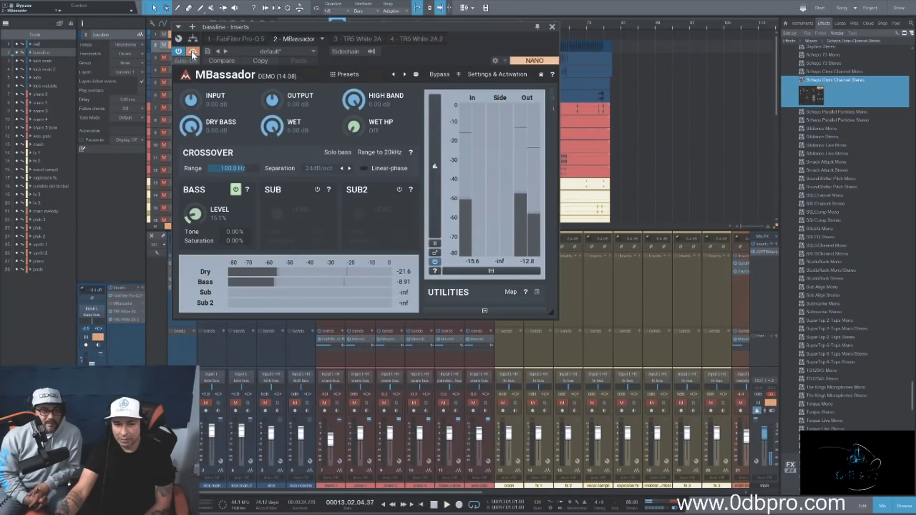
click(192, 51)
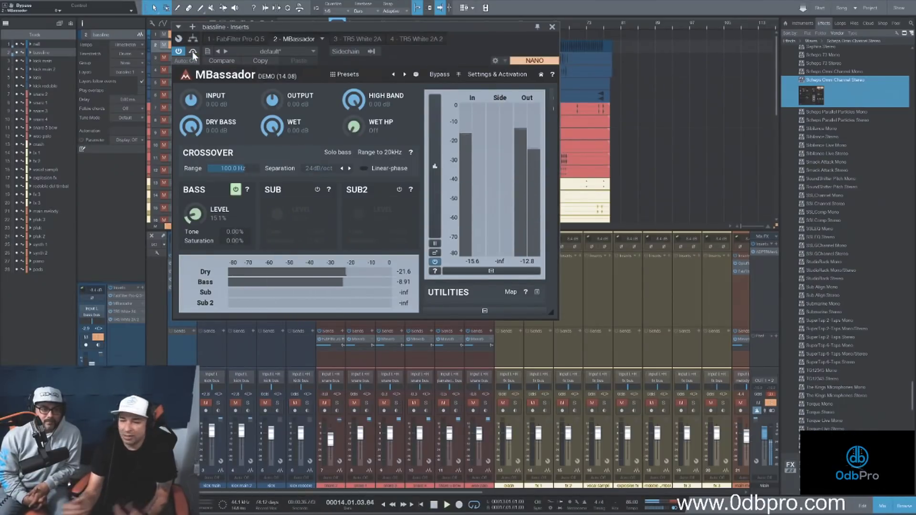
click(553, 27)
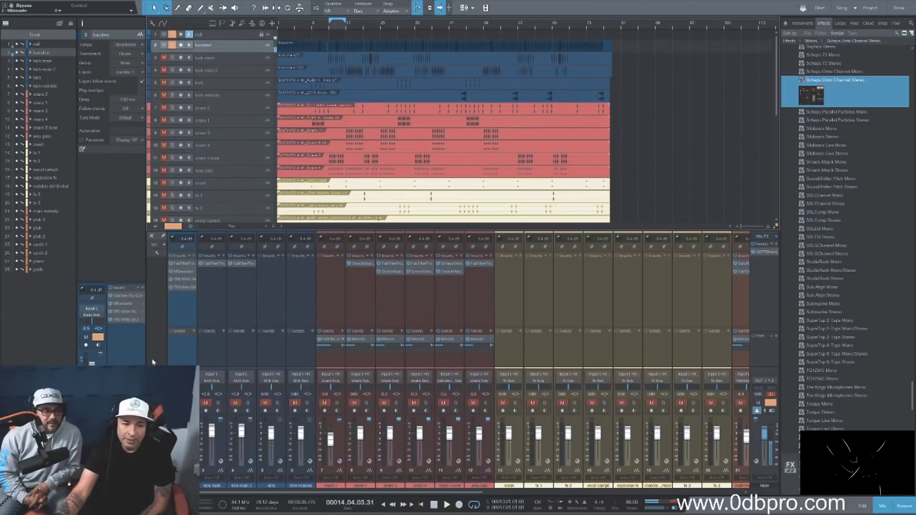
Step: Compare the bassline with and without the TR5 White 2A compression, leave the compressor active and close it
click(125, 312)
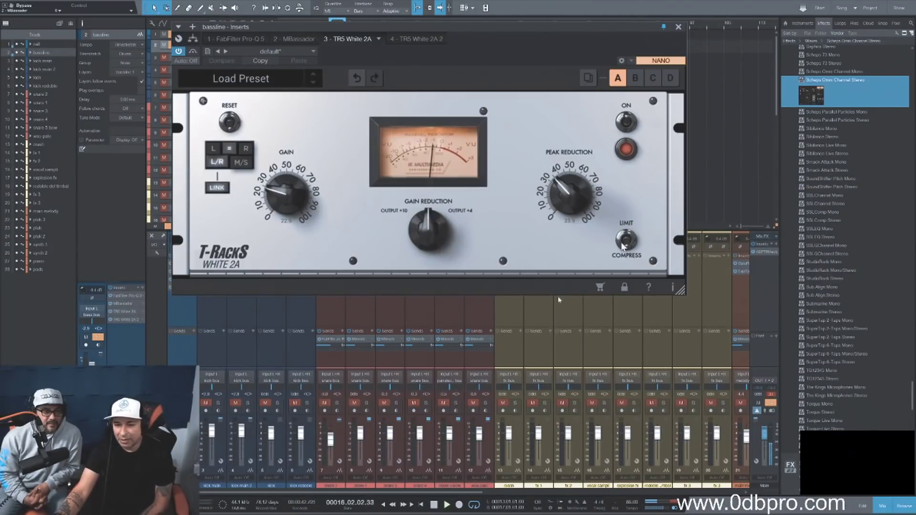
click(110, 312)
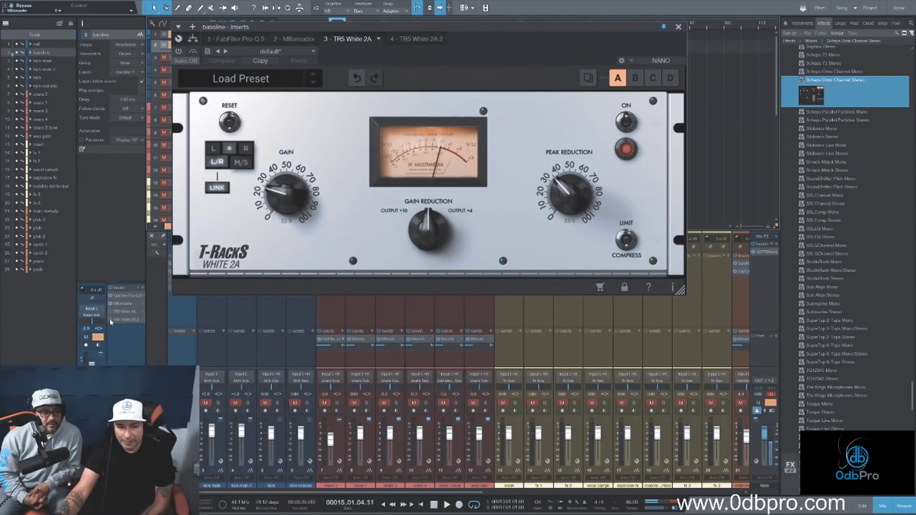
click(110, 312)
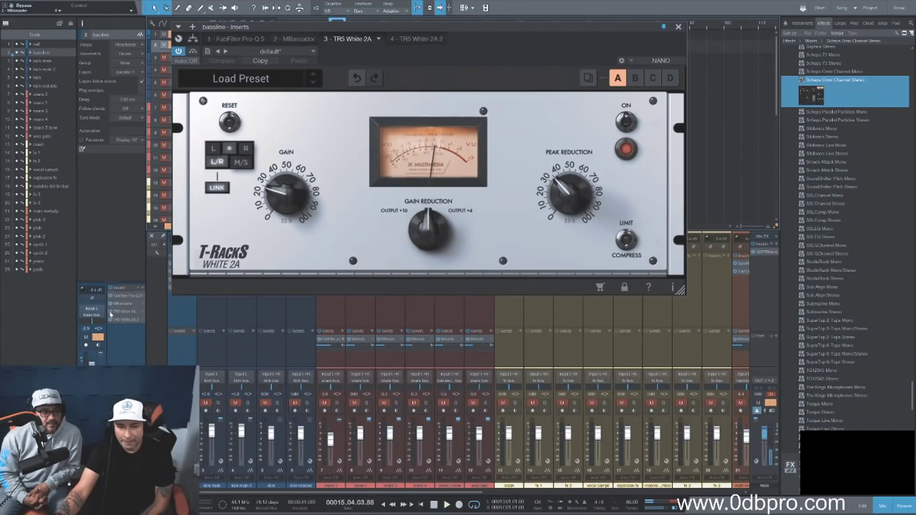
click(111, 313)
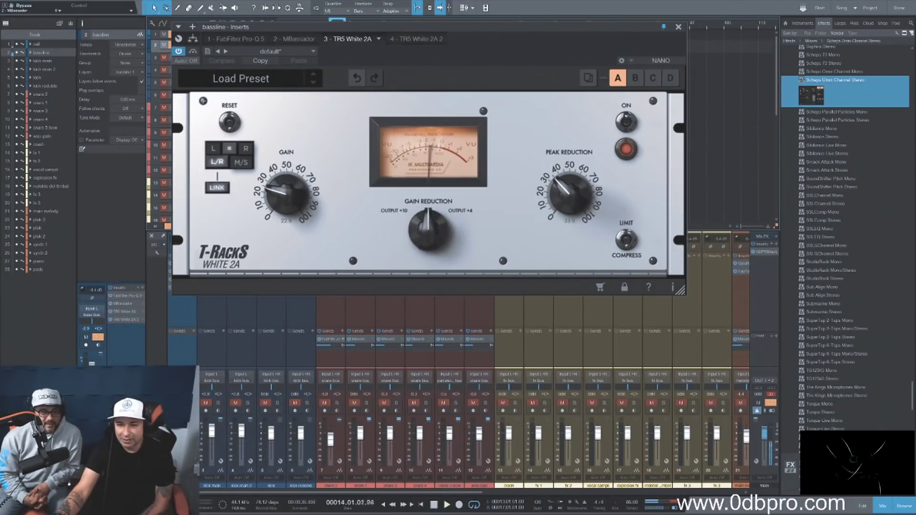
click(679, 27)
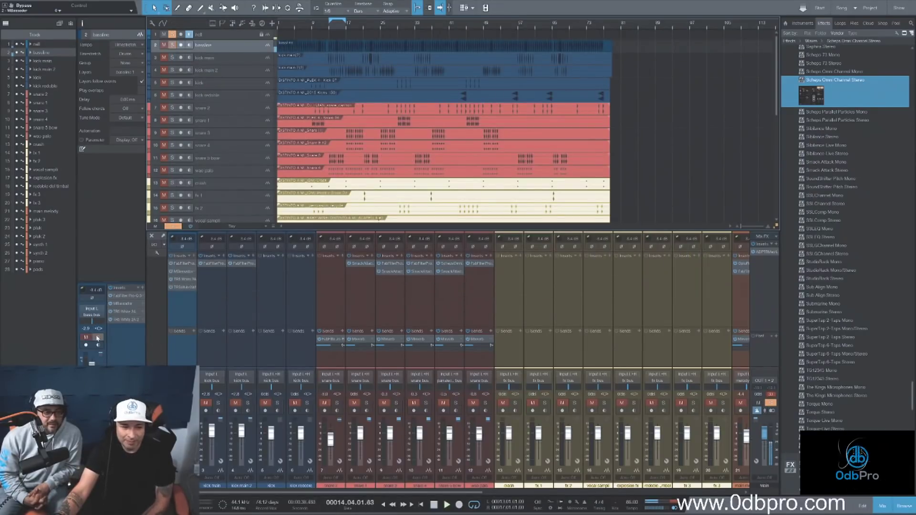
Step: Unsolo the bassline and hide the mixer to reveal the melody tracks in the arrangement
click(98, 338)
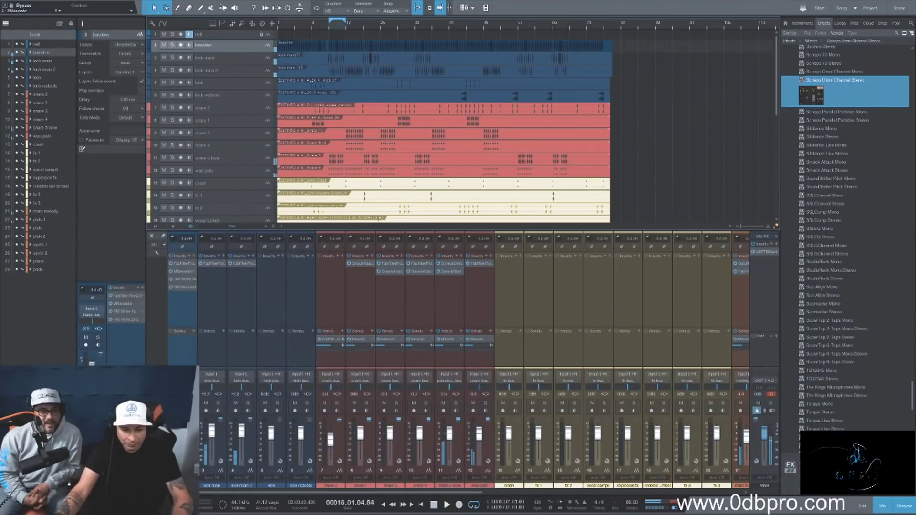
drag(465, 493, 753, 497)
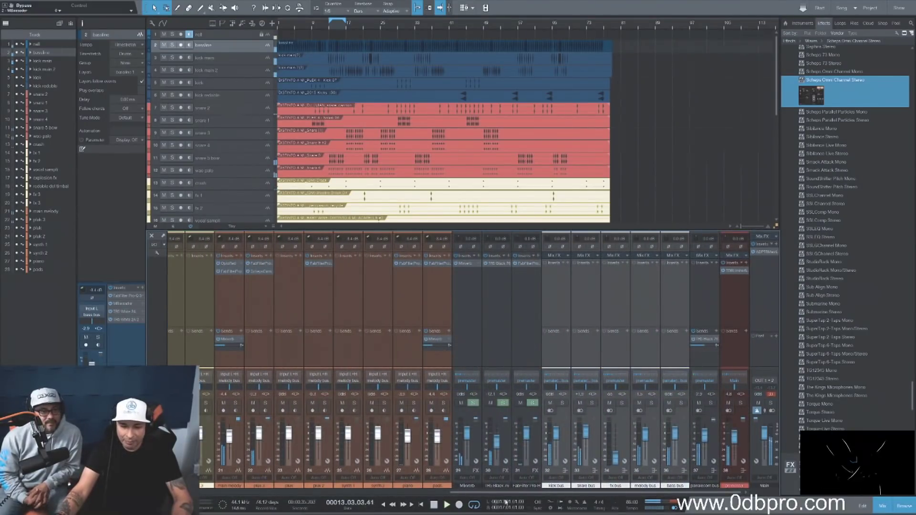
key(F3)
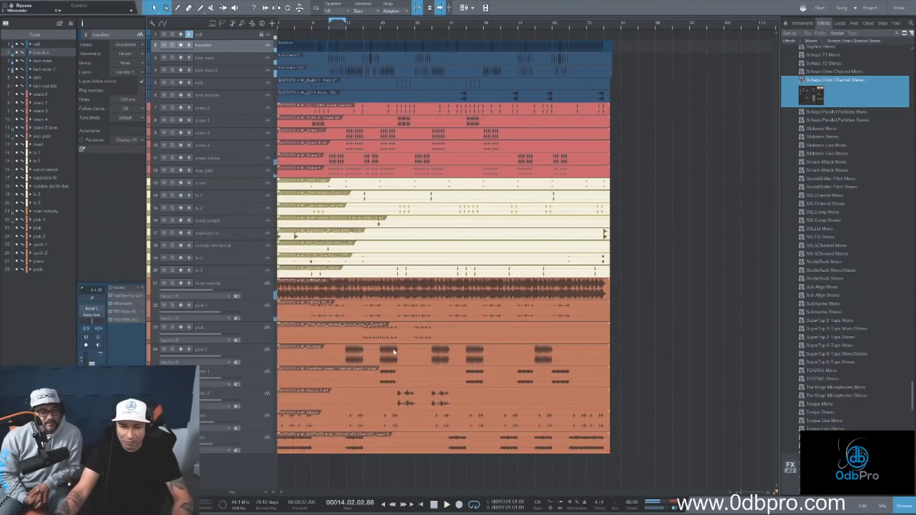
Step: Check the main melody channel, and raise the pluk 3 track's volume to about +5.4 dB
click(260, 290)
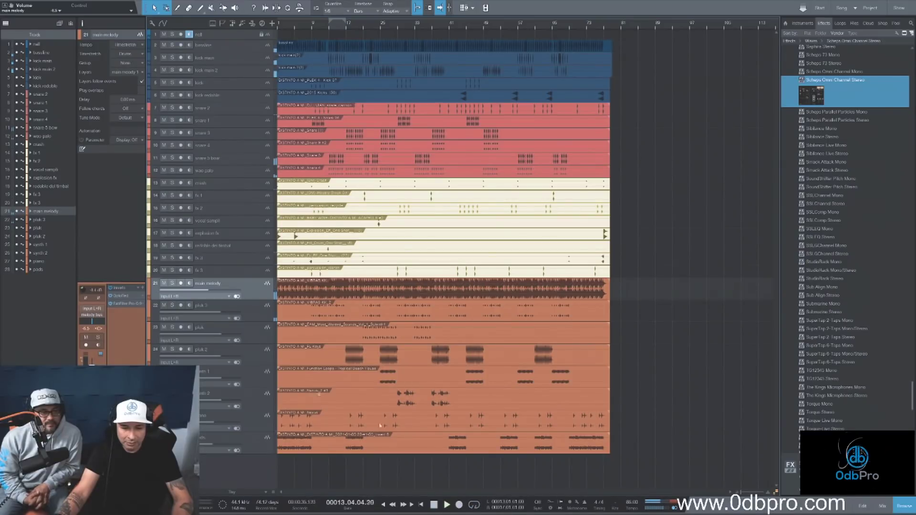
click(254, 317)
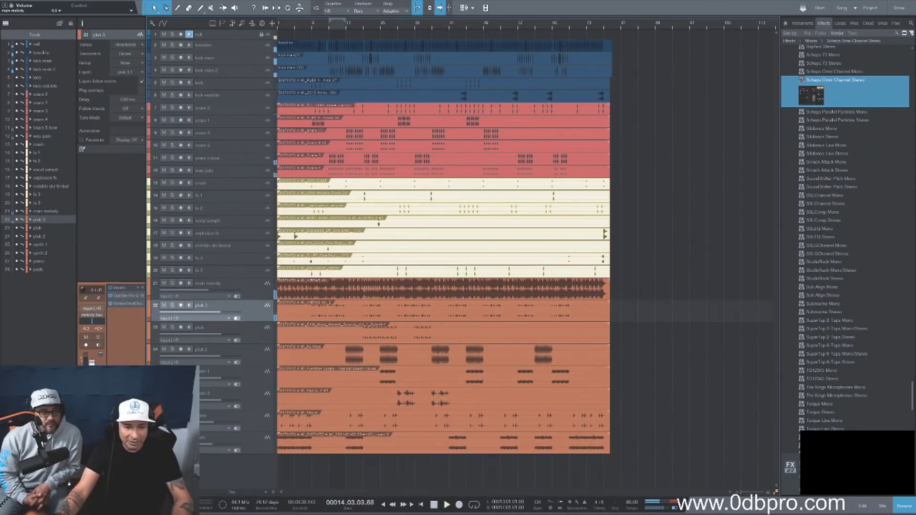
mouse_move(92, 362)
mouse_down()
mouse_move(95, 353)
mouse_move(92, 361)
mouse_up()
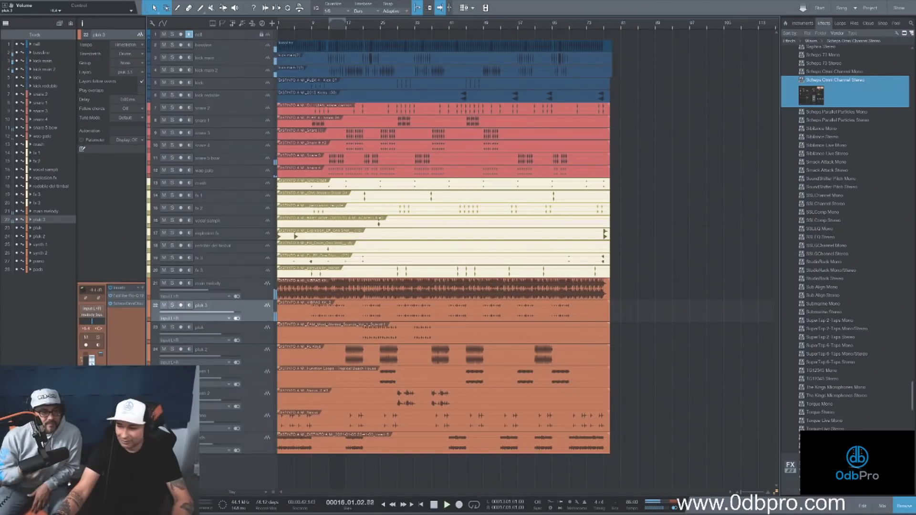
drag(92, 361, 92, 362)
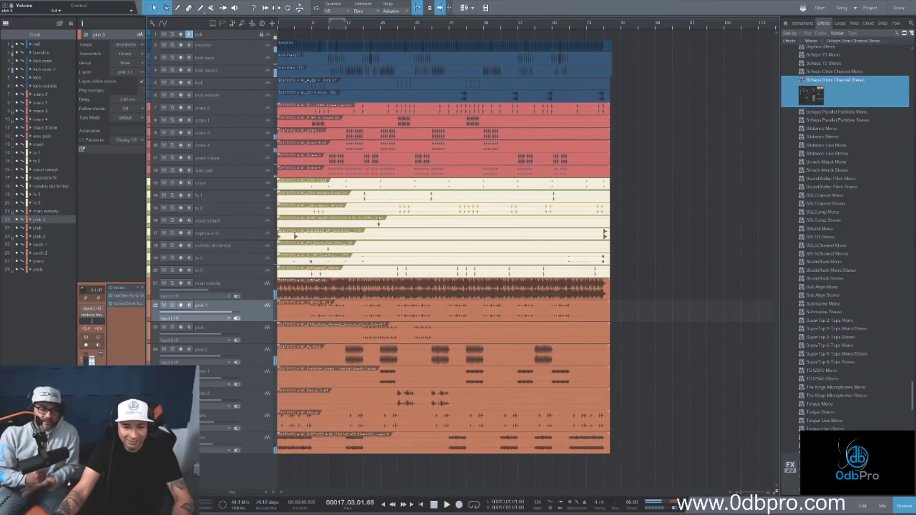
Step: Solo the pluk 2 track, raise its volume to about +2.0 dB, and unsolo it
click(174, 357)
click(172, 349)
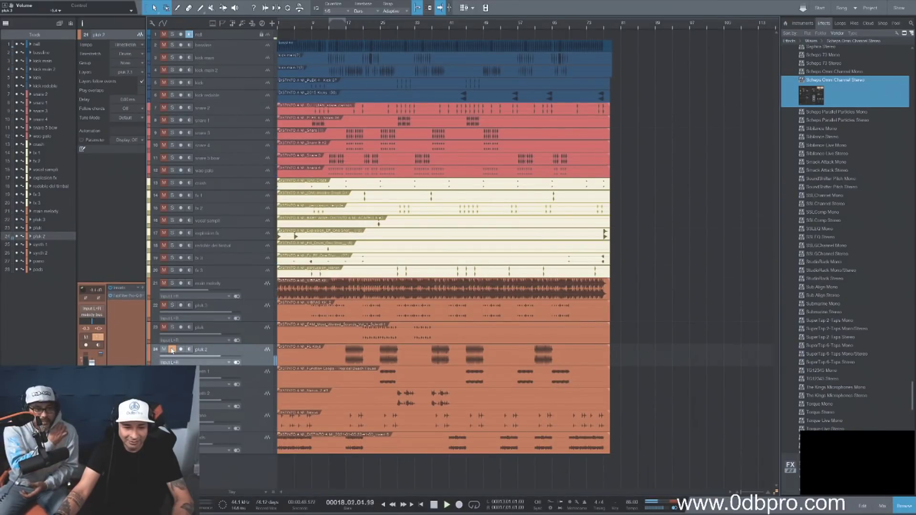
click(172, 350)
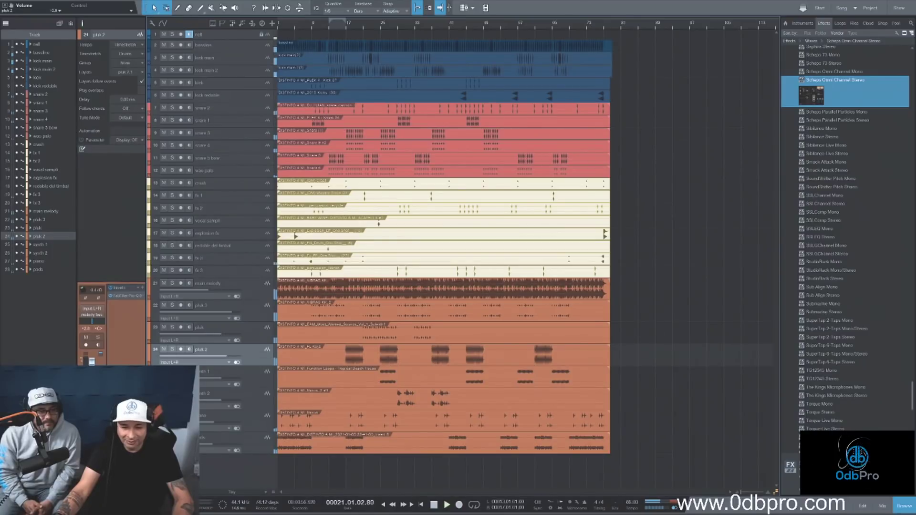
Step: Solo the pluk track and adjust its volume to about +1.8 dB
click(172, 328)
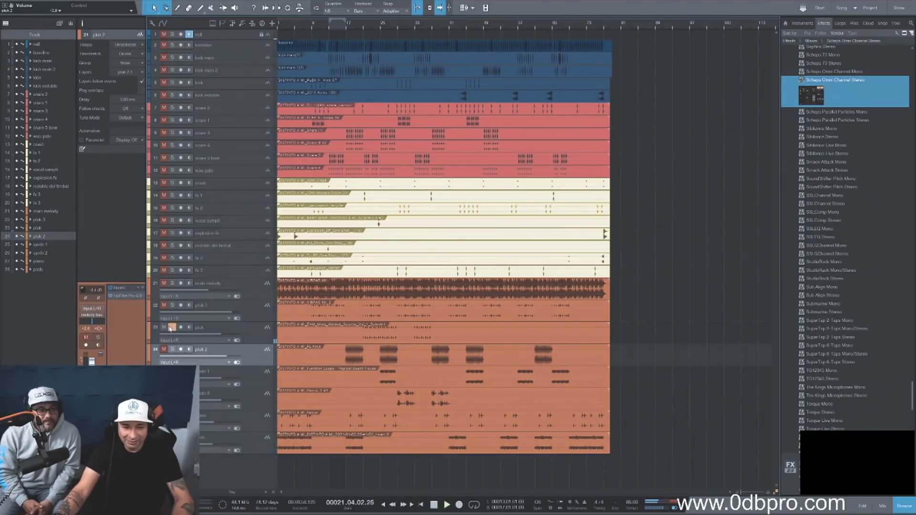
click(245, 339)
drag(221, 333, 224, 334)
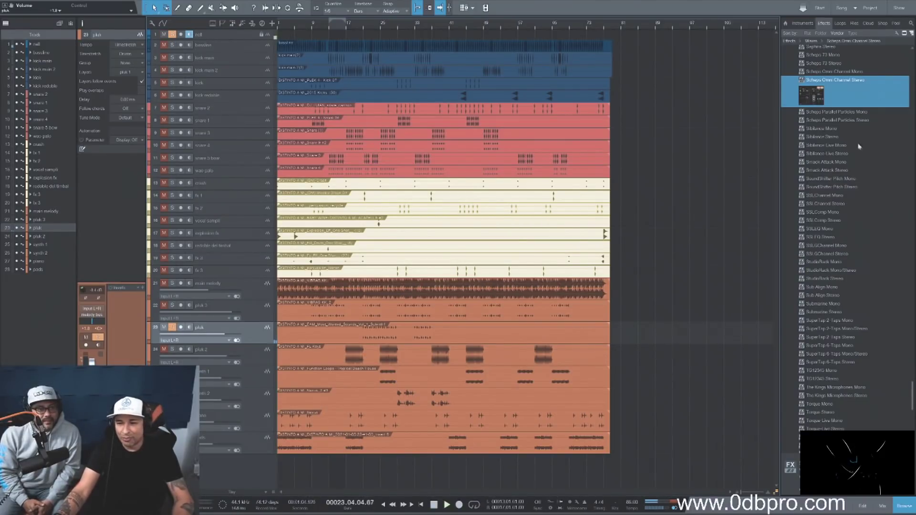
Step: Insert FabFilter Pro-Q 3 on the soloed pluk track and replay the section to feed its analyzer
drag(912, 396, 913, 128)
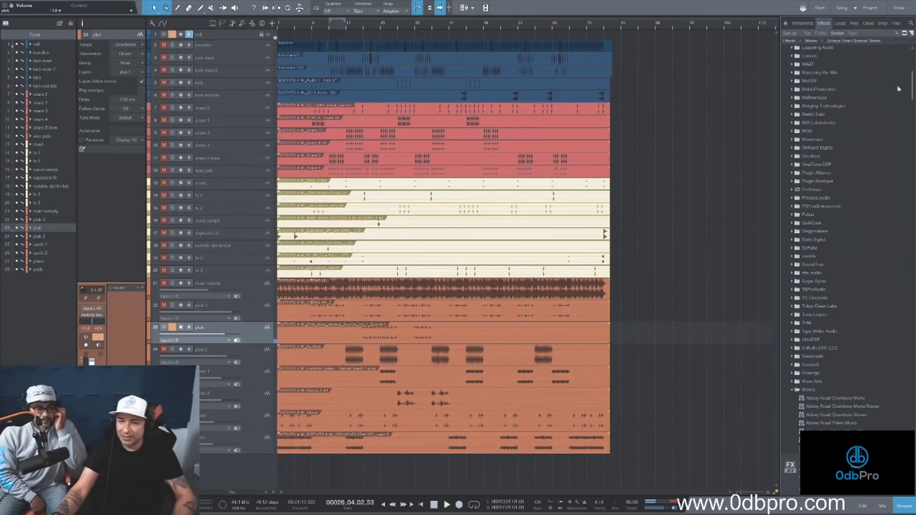
scroll(814, 194, up, 10)
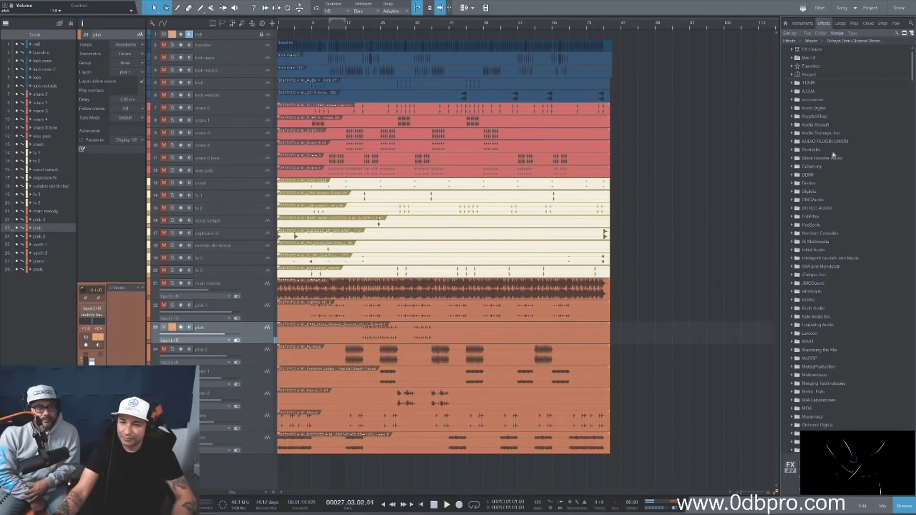
click(811, 216)
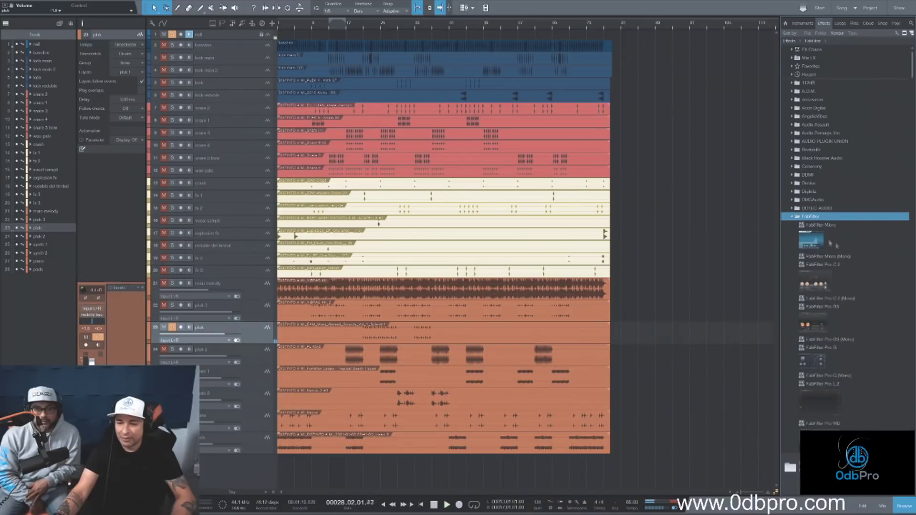
scroll(835, 390, down, 4)
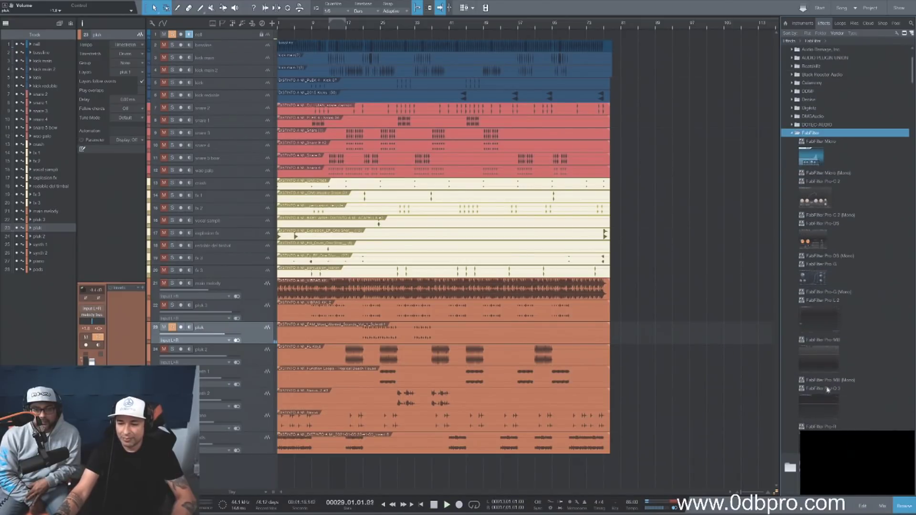
click(826, 413)
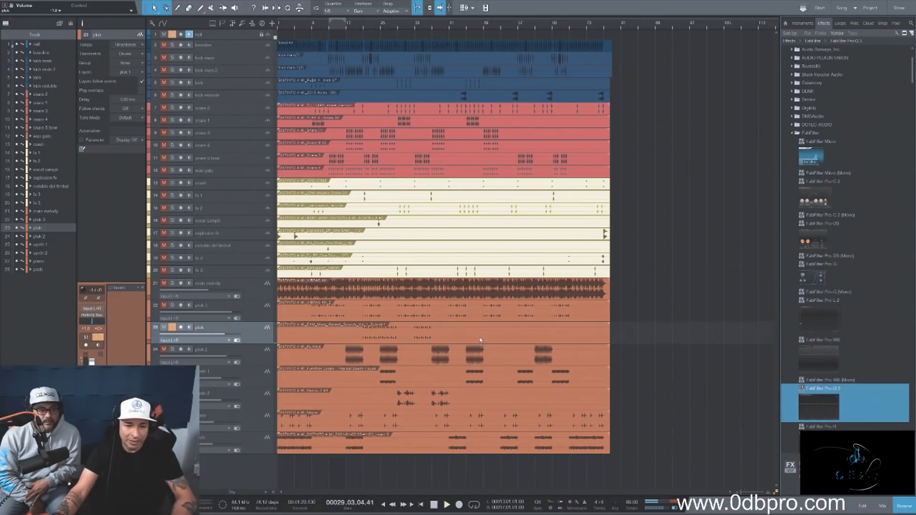
key(space)
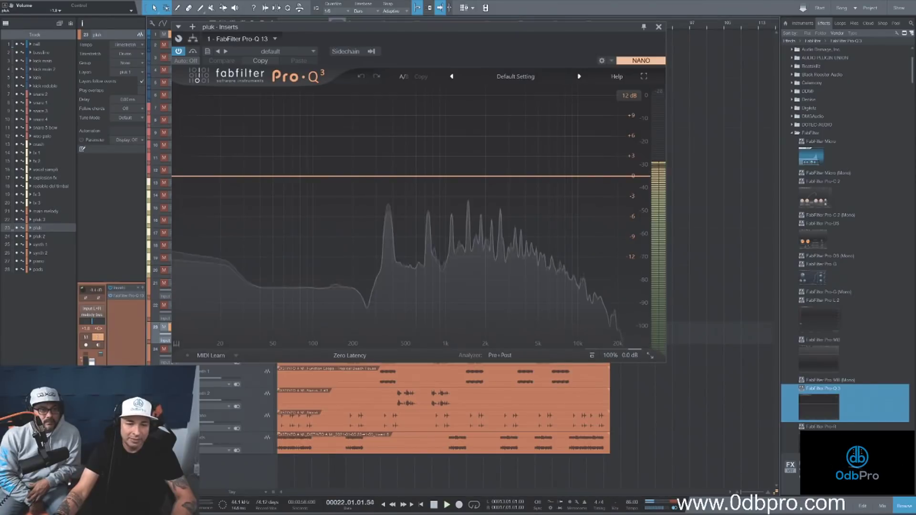
Step: Add a 96 dB/oct low cut to the pluk equalizer and move it slightly above 100 Hz
drag(249, 180, 256, 248)
click(210, 307)
click(211, 221)
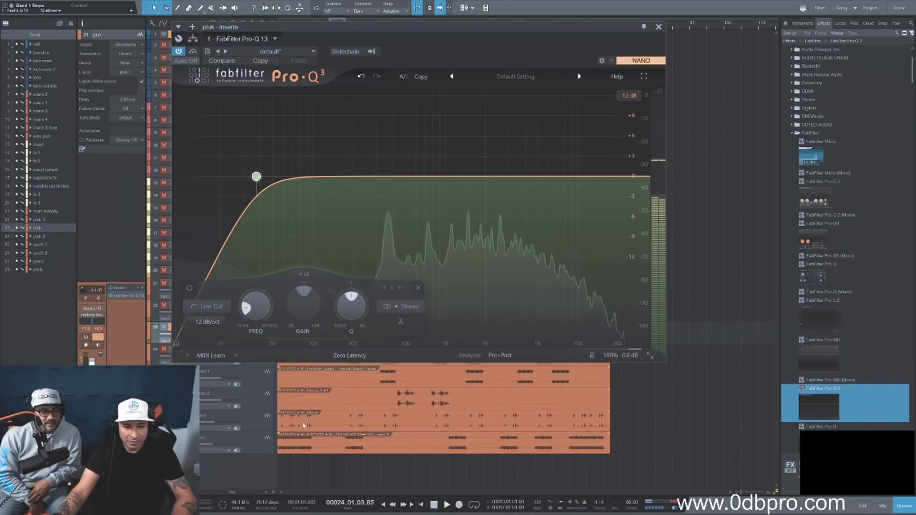
scroll(210, 323, up, 7)
drag(257, 177, 327, 177)
Step: Add a broad side-only bell boost of about 5.4 dB just below 1 kHz on the pluk, and close the equalizer
drag(445, 177, 445, 160)
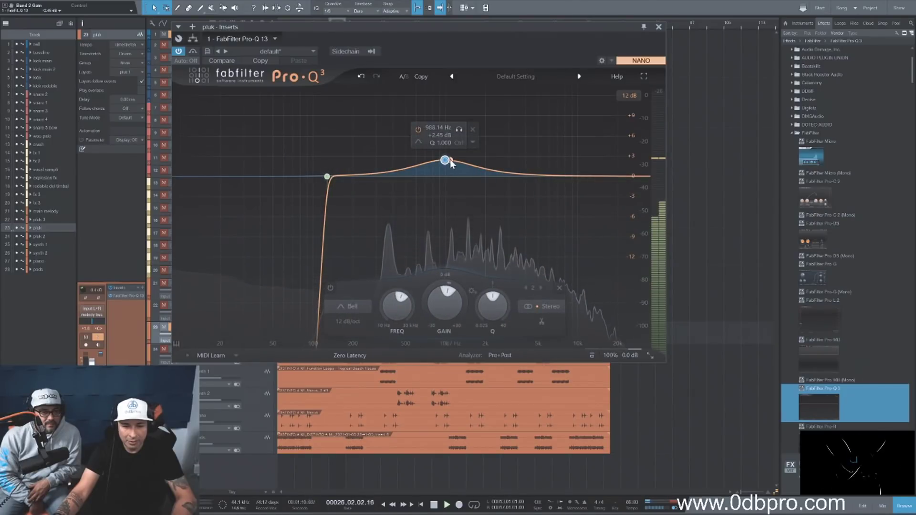
click(549, 308)
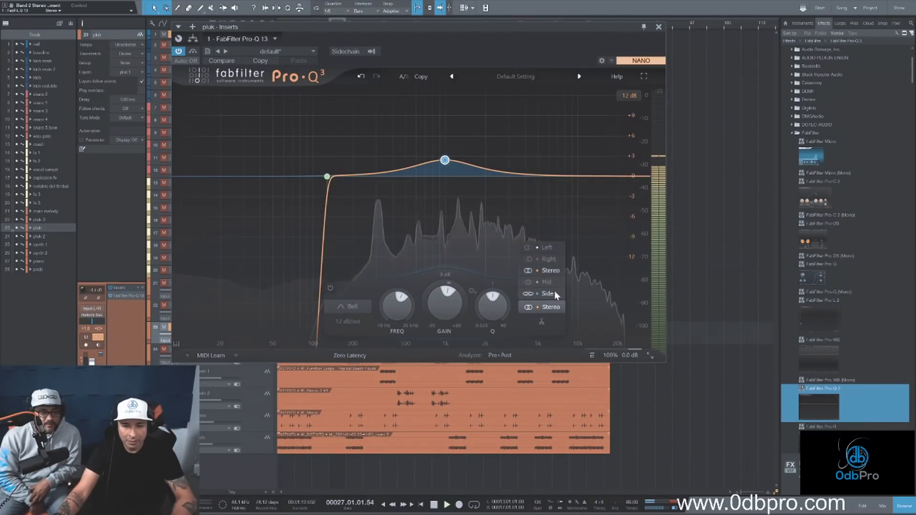
click(553, 291)
drag(444, 160, 440, 141)
drag(490, 306, 490, 318)
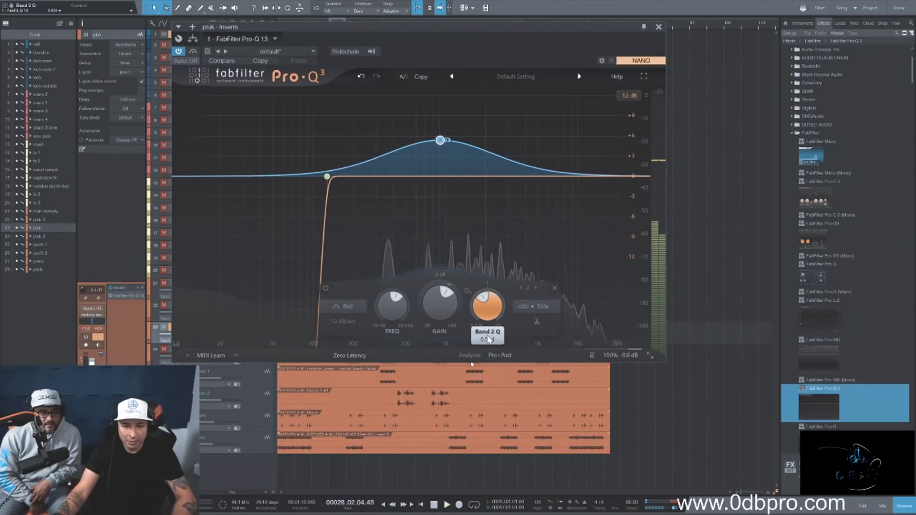
click(327, 176)
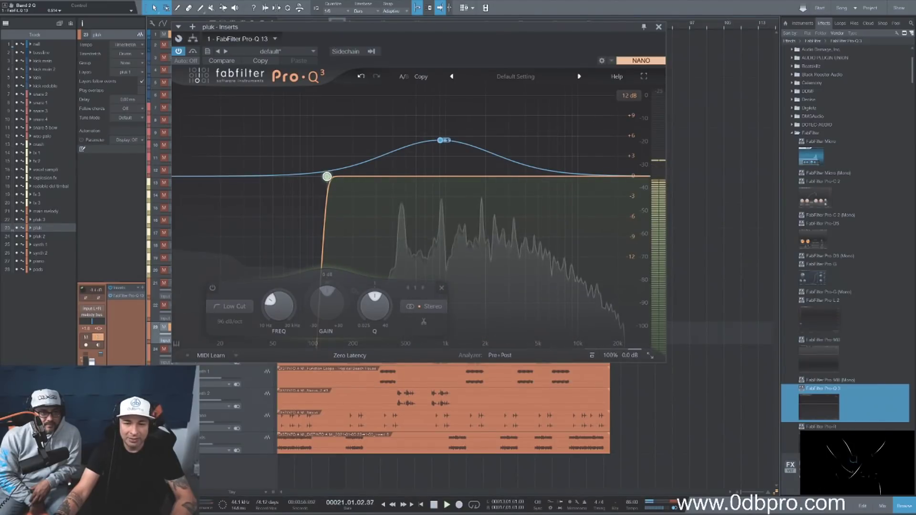
click(659, 27)
Step: Insert Smack Attack Stereo after the pluk's equalizer and set its attack to 23
click(792, 132)
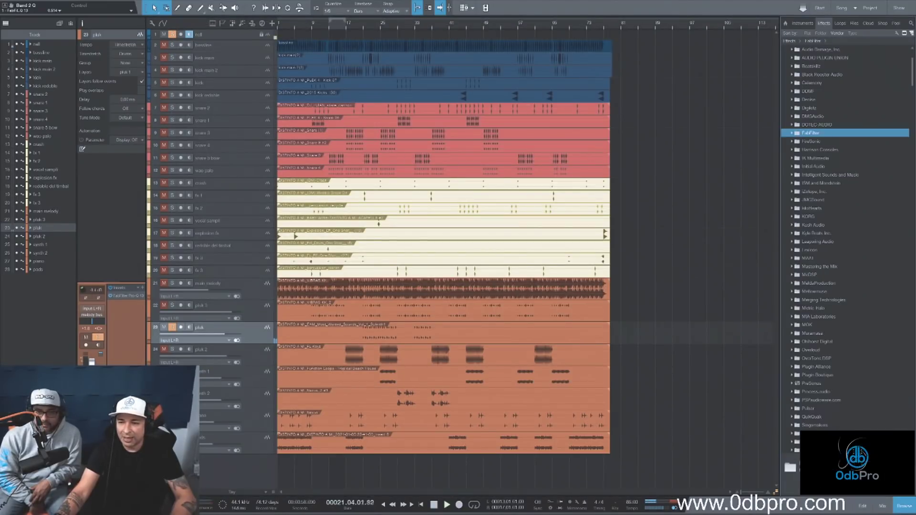
drag(912, 75, 914, 467)
drag(913, 423, 909, 390)
double_click(832, 306)
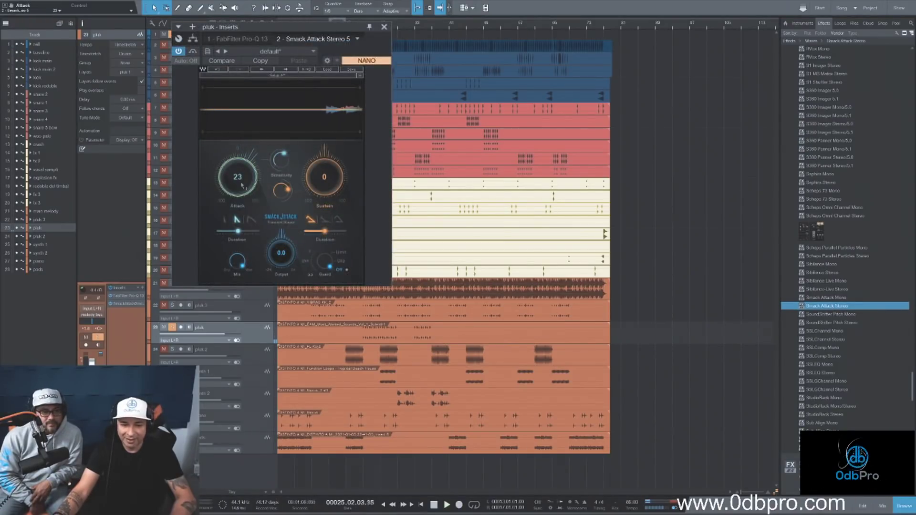
Step: Unsolo the pluk track, lower its volume to about -1.3 dB and play it within the full mix
click(173, 328)
key(space)
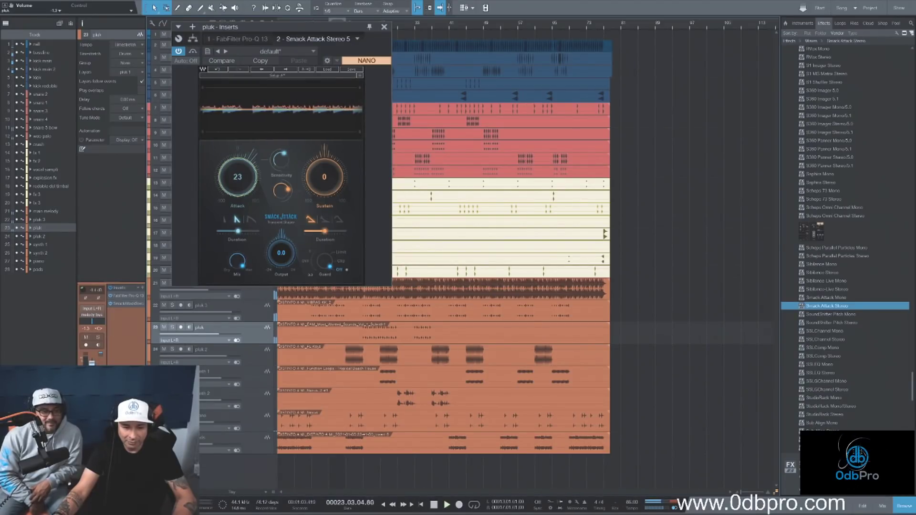
Step: Set the main melody's volume to about -7.5 dB and compare the mix with the reference in MetricAB
click(384, 27)
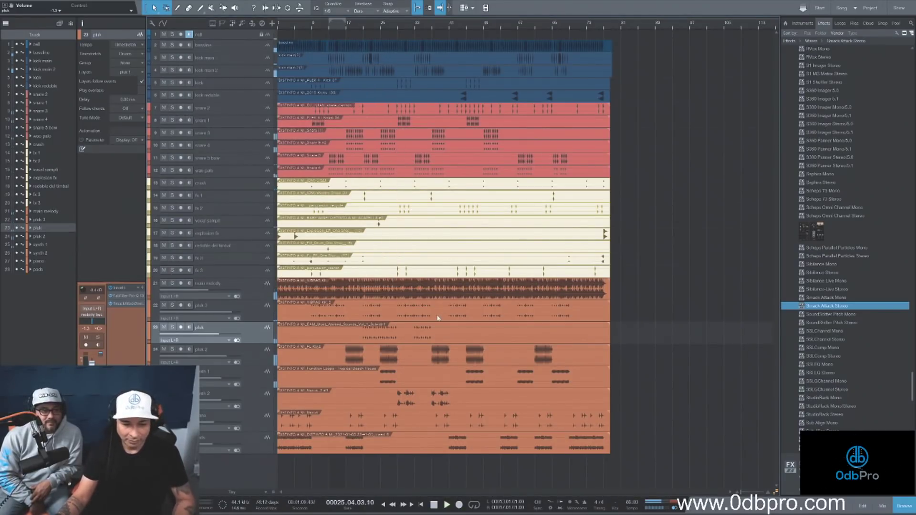
click(248, 295)
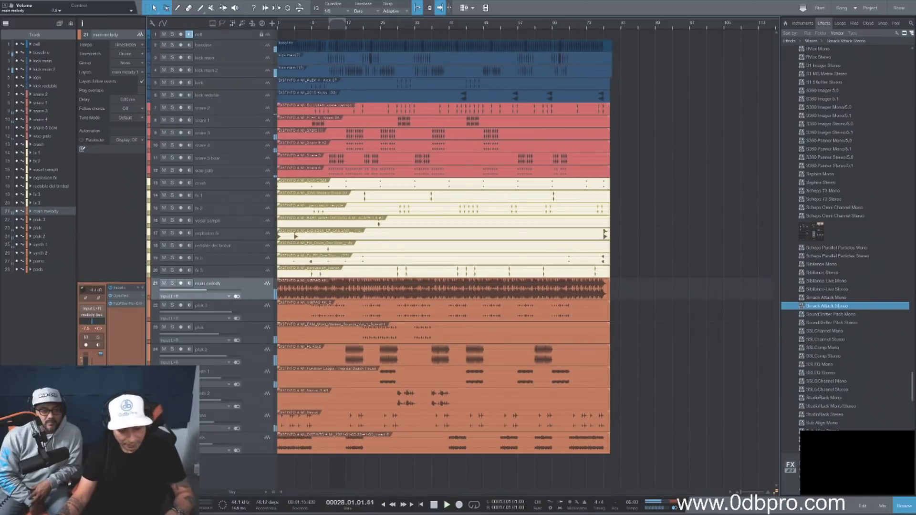
click(883, 507)
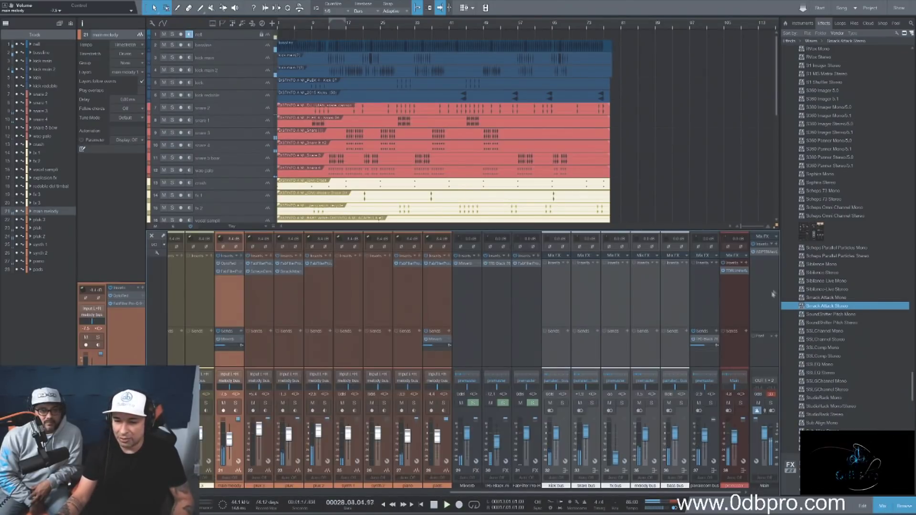
click(765, 254)
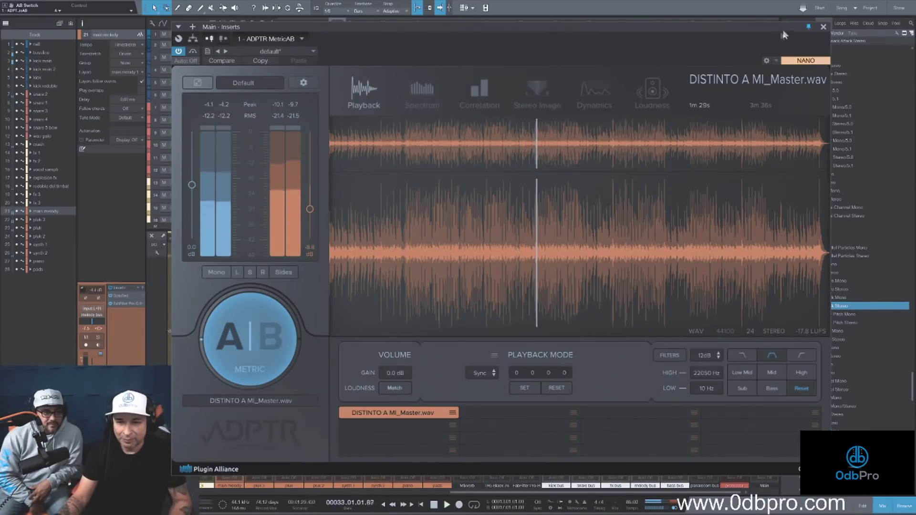
click(824, 27)
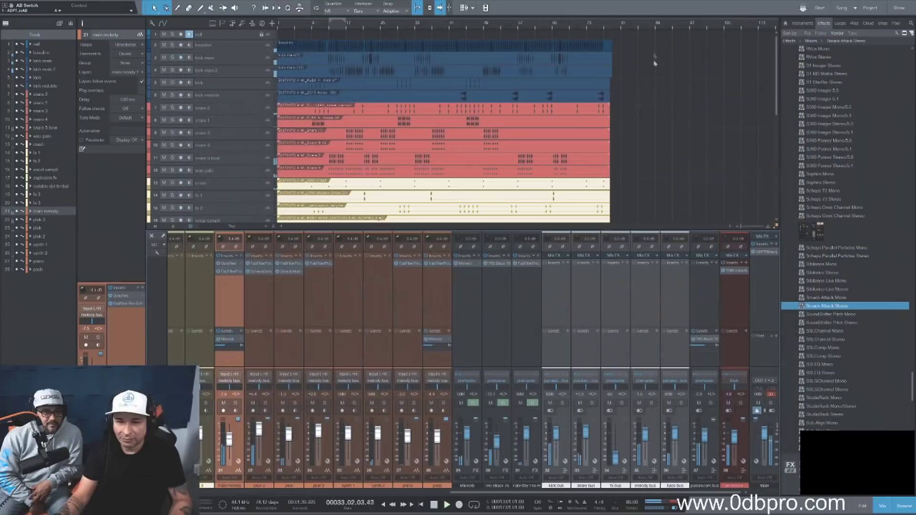
click(883, 506)
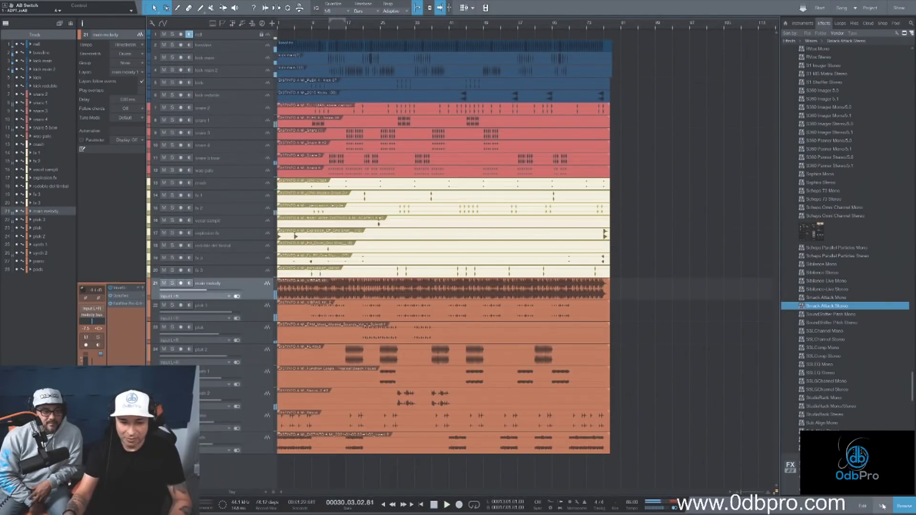
Step: Insert Smack Attack Stereo on the synth 2 track, raise its attack to about 10 and restart playback
click(259, 397)
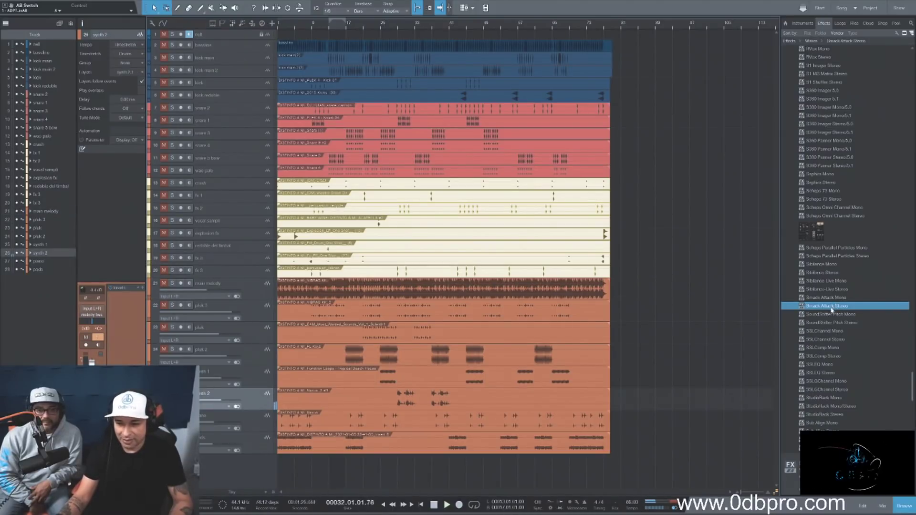
drag(404, 398, 403, 398)
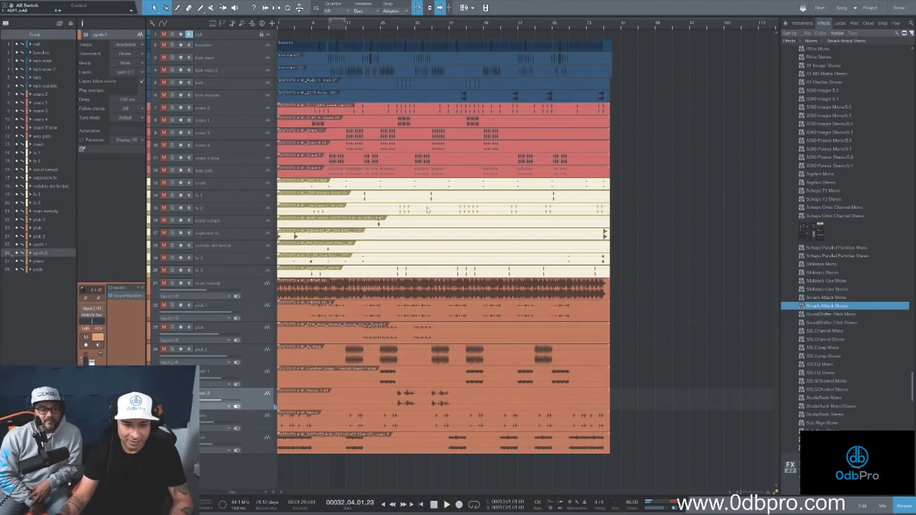
drag(237, 177, 237, 173)
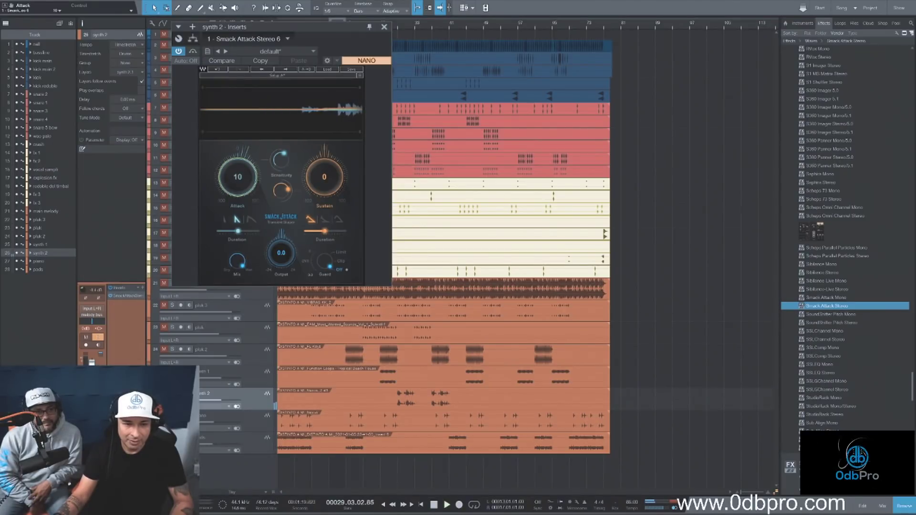
click(384, 27)
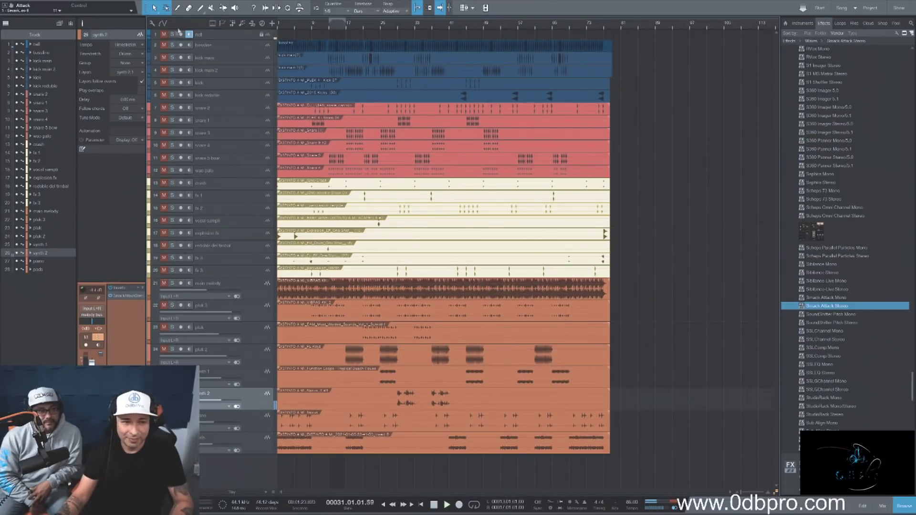
key(space)
key(space)
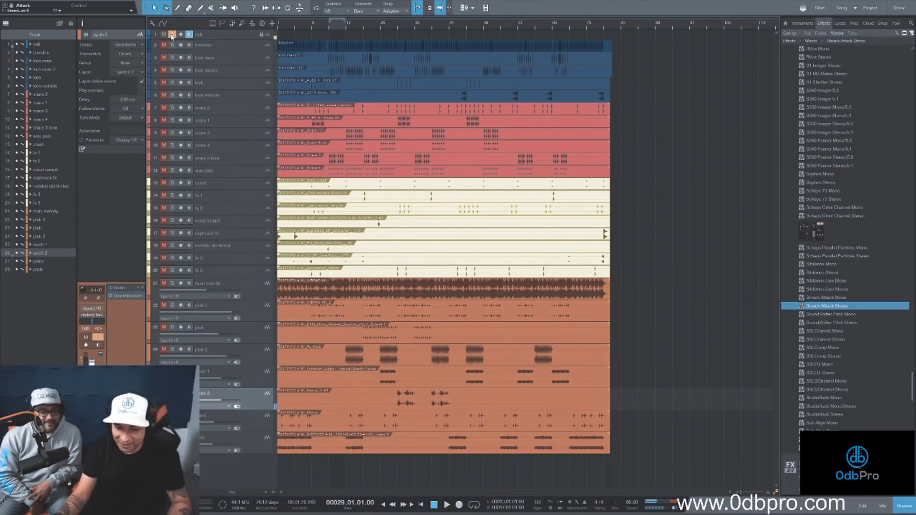
Step: Insert Scheps Omni Channel Stereo on synth 2, adjust its EQ mid band and set the compressor threshold to about -16 dB
click(816, 234)
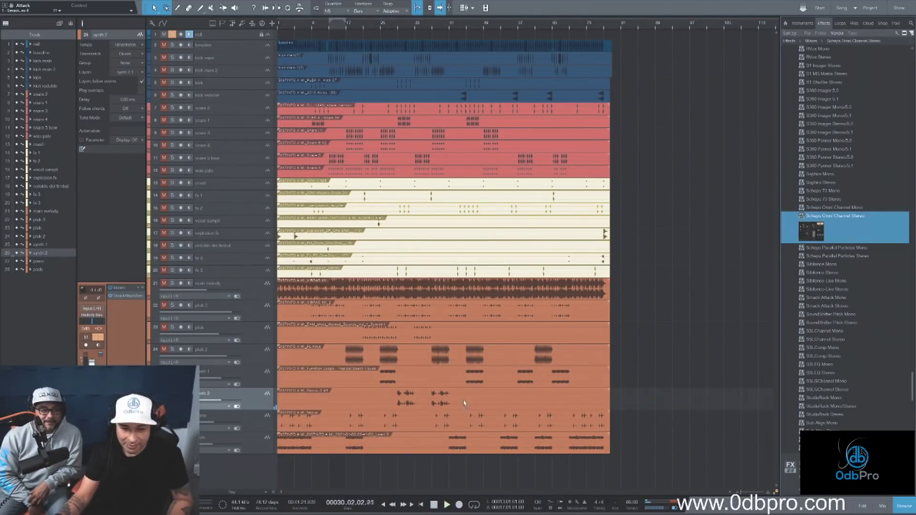
drag(474, 409, 474, 409)
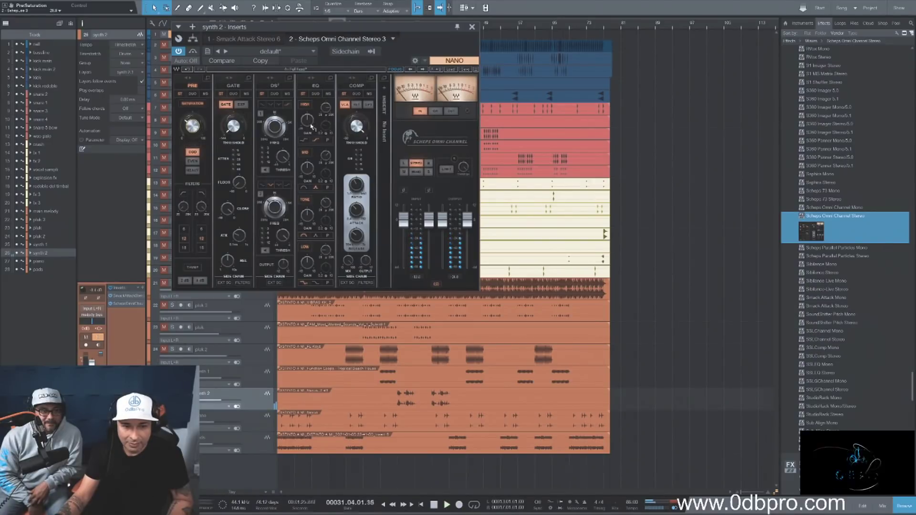
drag(314, 164, 314, 155)
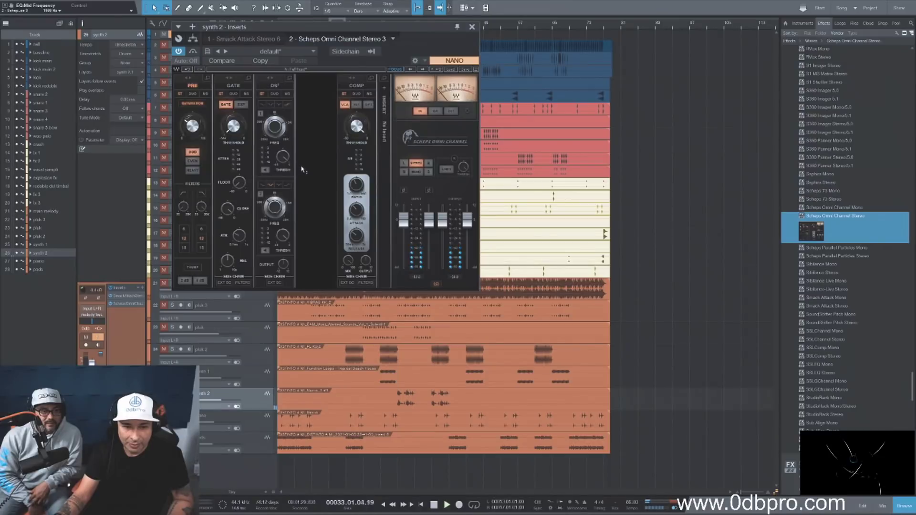
drag(304, 173, 304, 181)
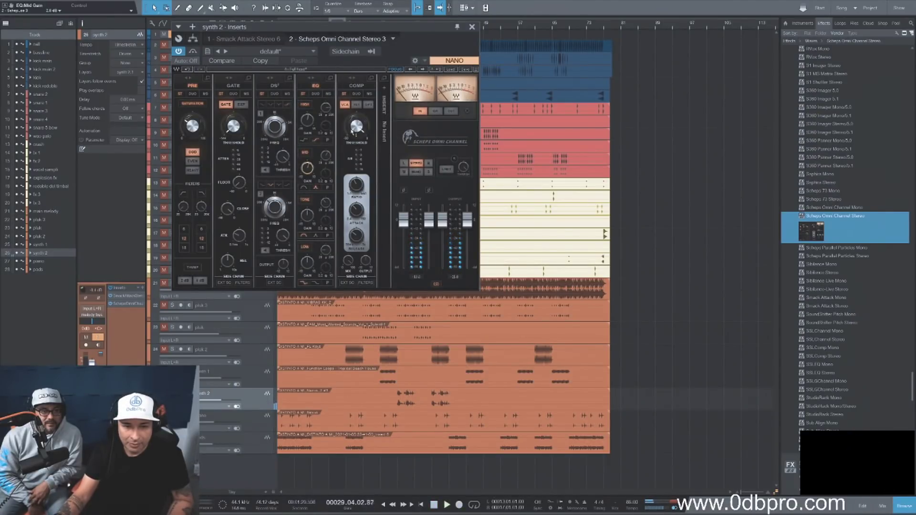
mouse_move(357, 128)
mouse_down()
mouse_move(357, 136)
mouse_move(356, 125)
mouse_up()
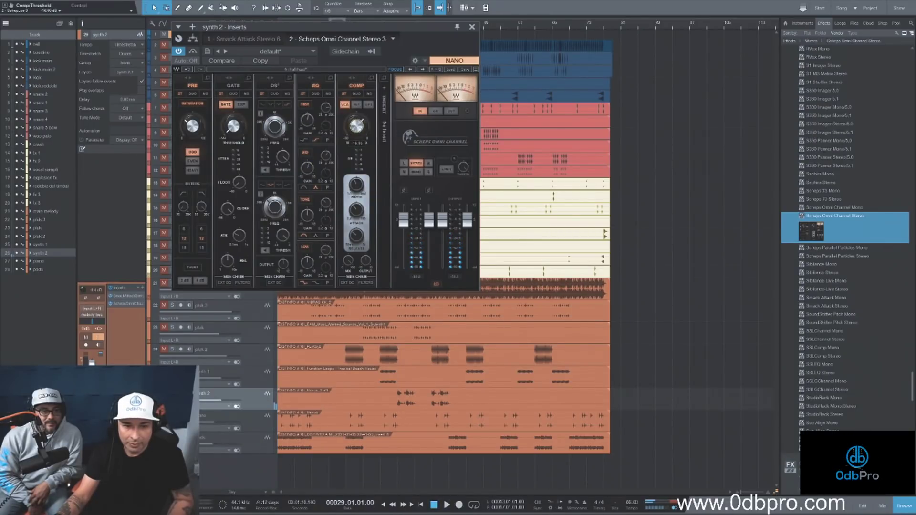
click(472, 27)
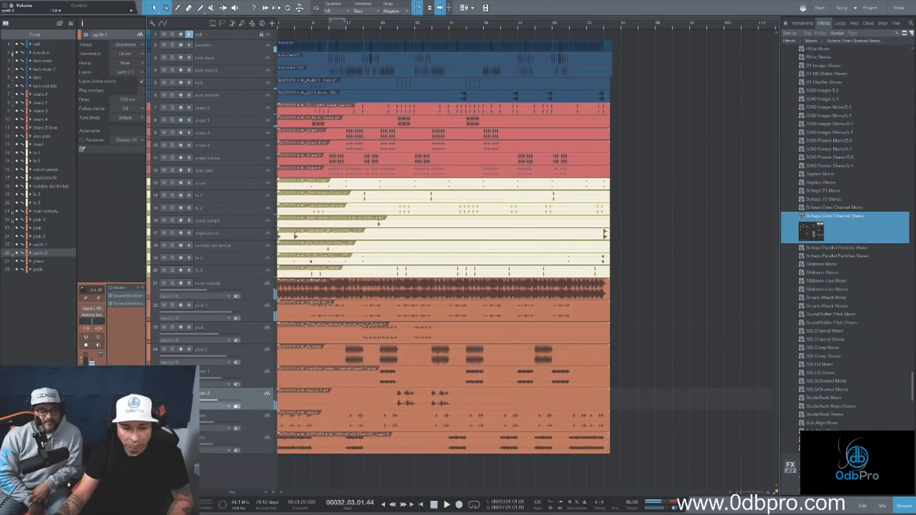
Step: Check the pluk and pluk 3 tracks by soloing each briefly, then returning to the full mix
click(268, 336)
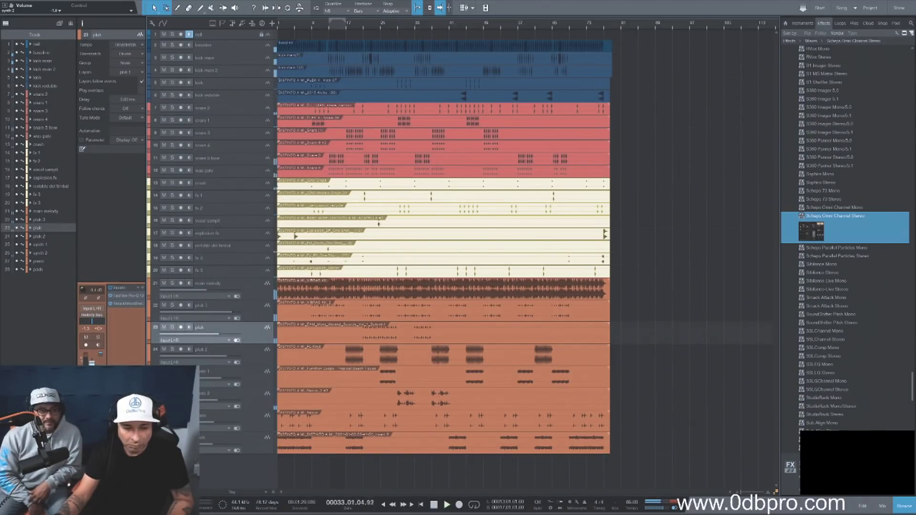
click(98, 337)
click(99, 338)
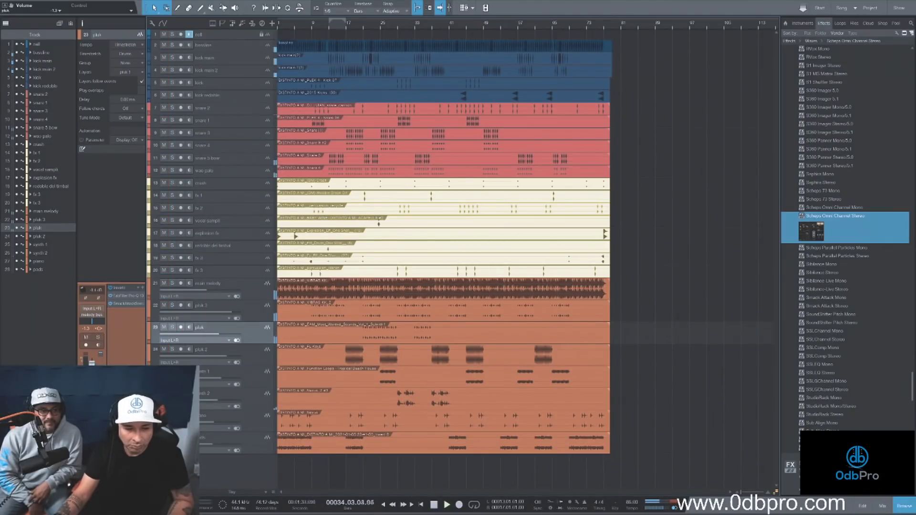
click(173, 306)
click(241, 312)
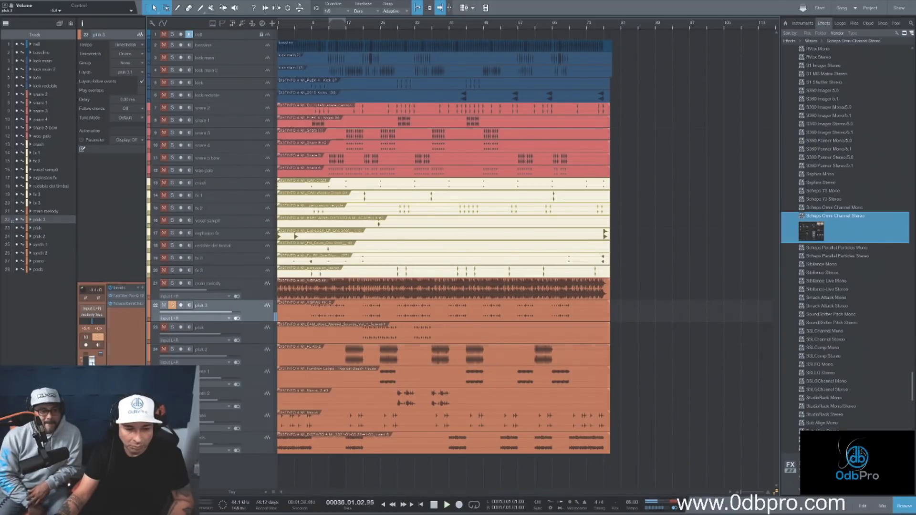
click(172, 306)
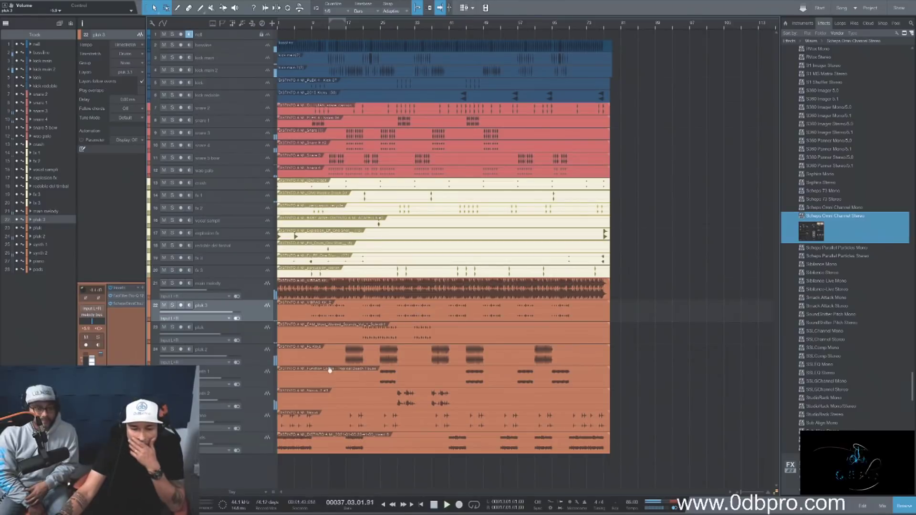
Step: Set the main melody's volume to about -6.5 dB and the pads' volume to about -3.4 dB
click(251, 294)
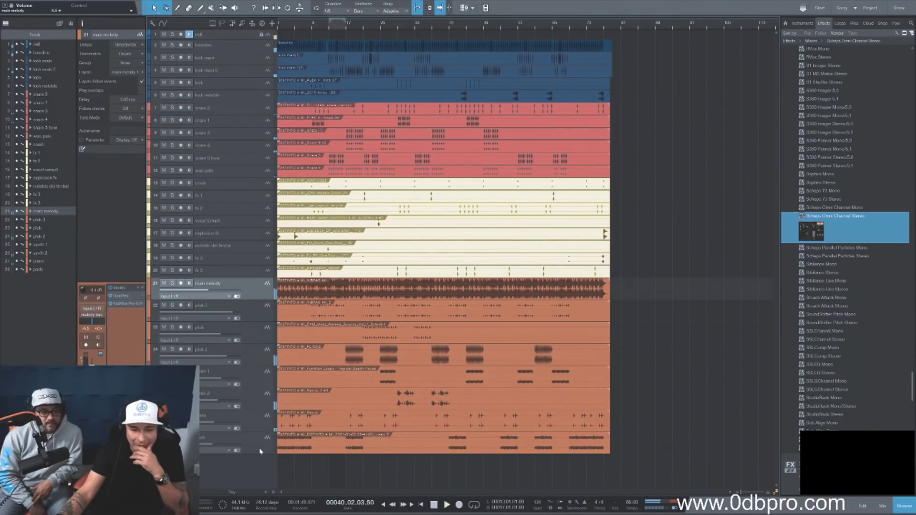
click(204, 450)
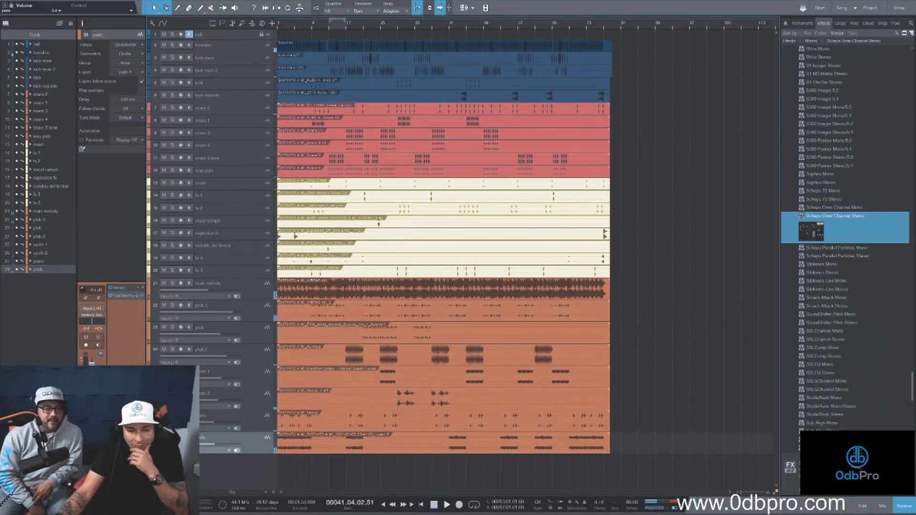
Step: Compare the mix with the DISTINTO A MI_Master.wav reference in MetricAB, close the plugin and stop playback
click(880, 505)
click(763, 252)
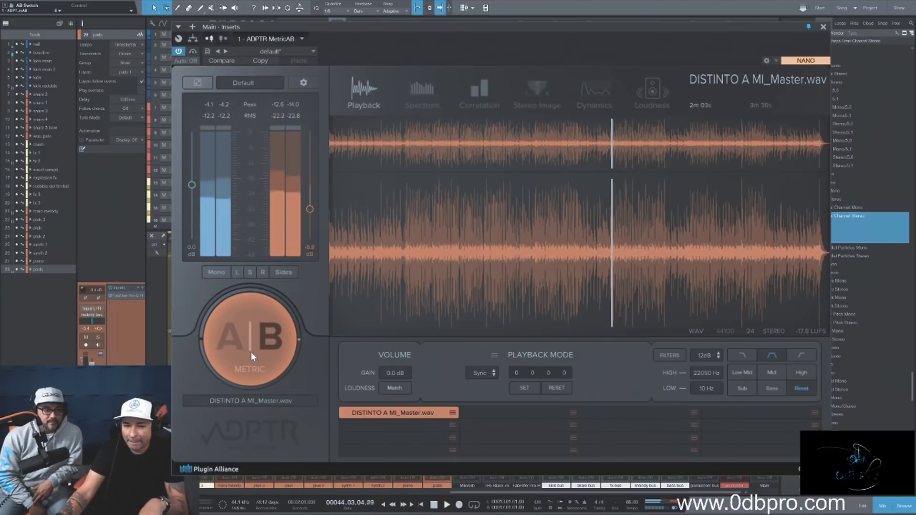
click(251, 352)
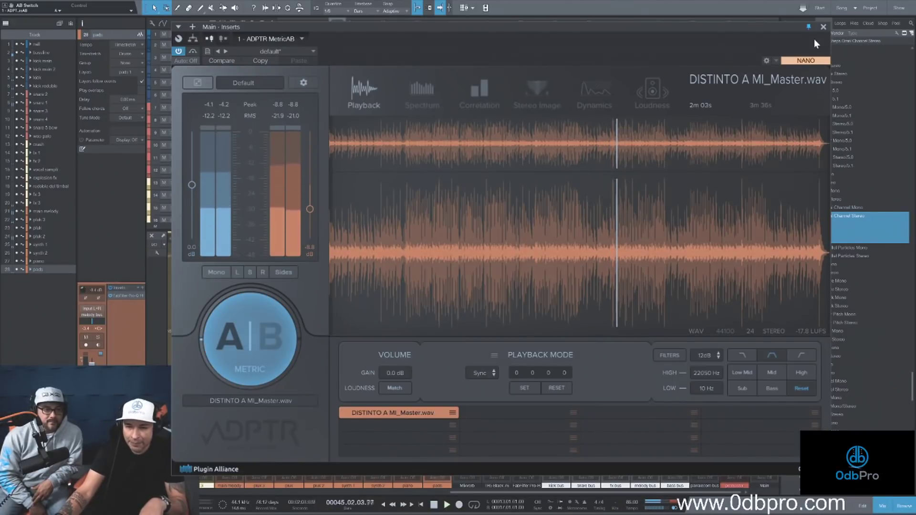
click(823, 27)
key(space)
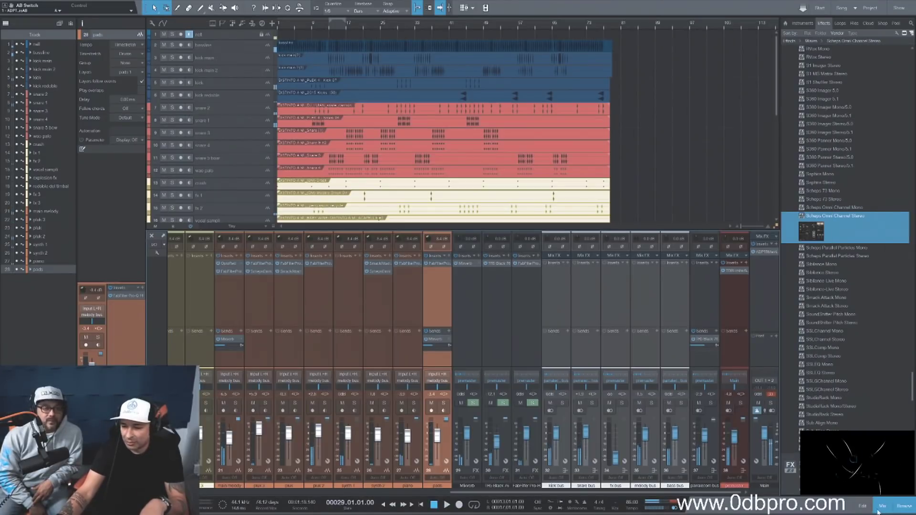
Step: Play the kick redoble soloed from bar 44, unsolo it and raise its volume to about +4.3 dB
click(462, 27)
click(172, 95)
key(space)
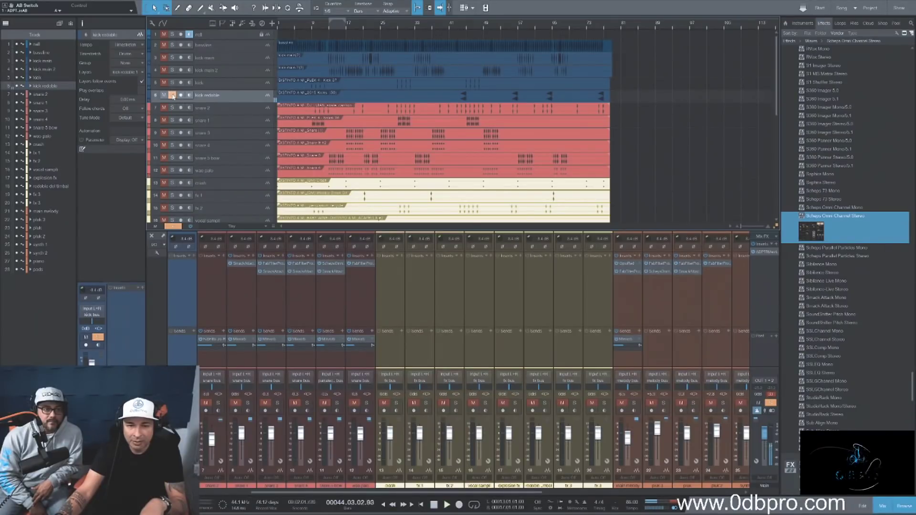
click(173, 96)
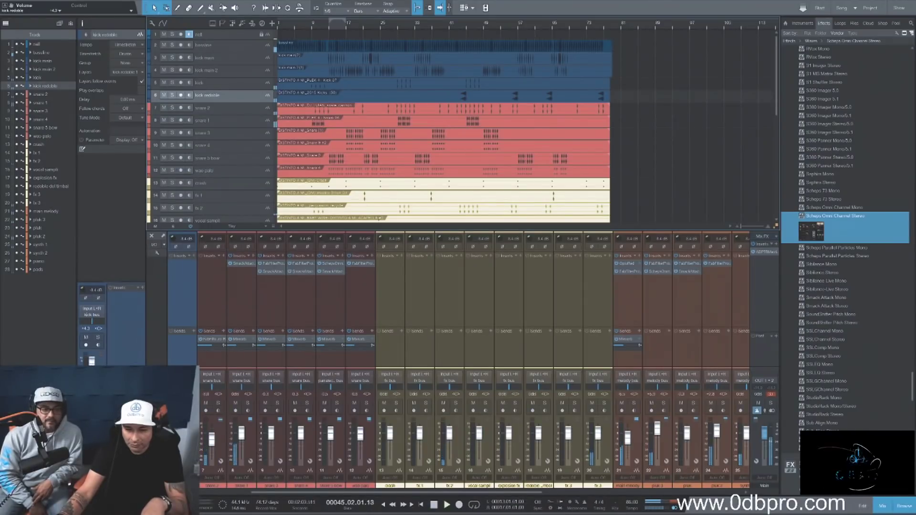
click(880, 506)
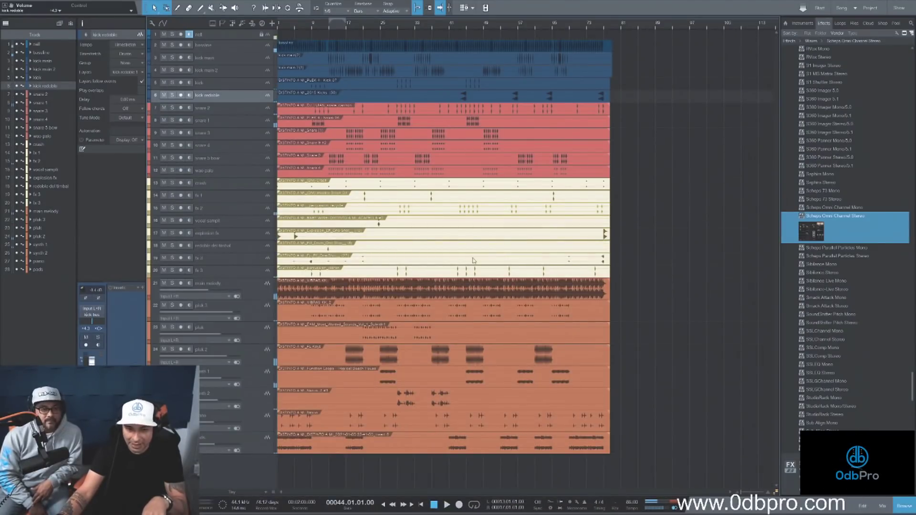
Step: Solo and play fx 2 around bar 44, and enlarge its track height to show the waveform
click(172, 208)
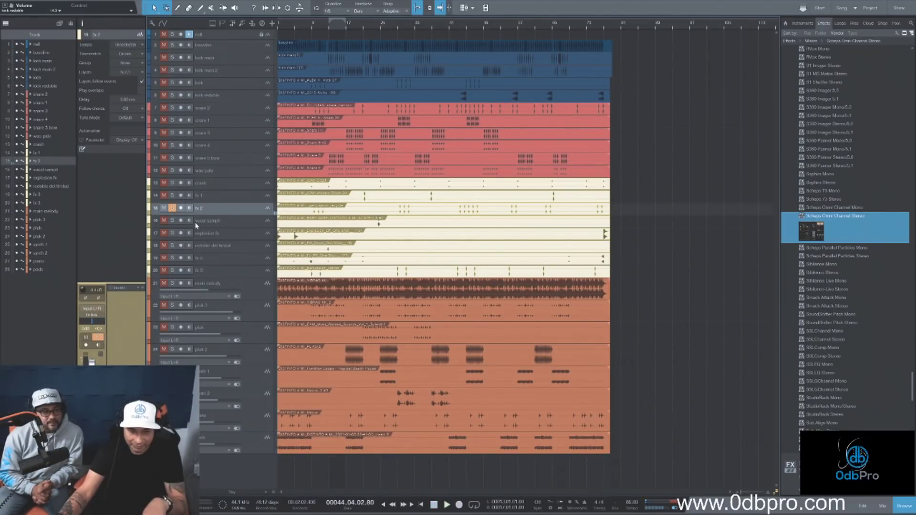
key(space)
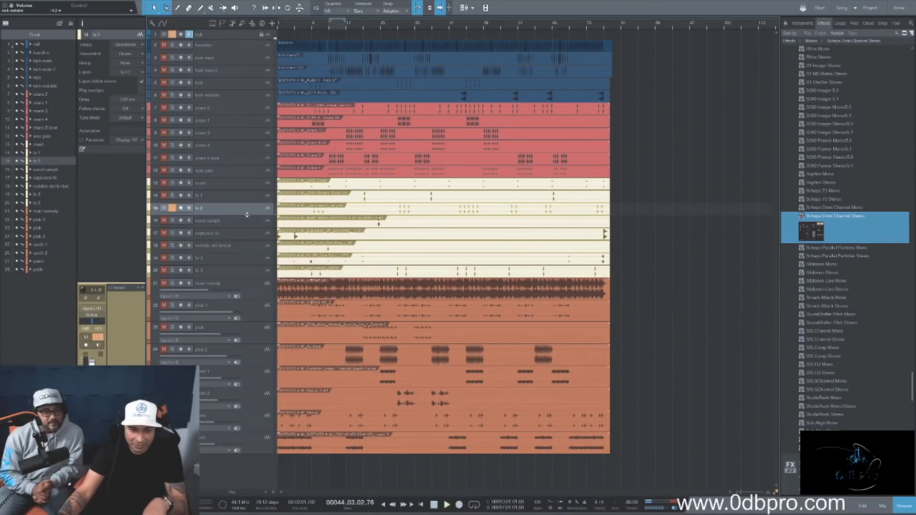
drag(247, 216, 243, 273)
key(space)
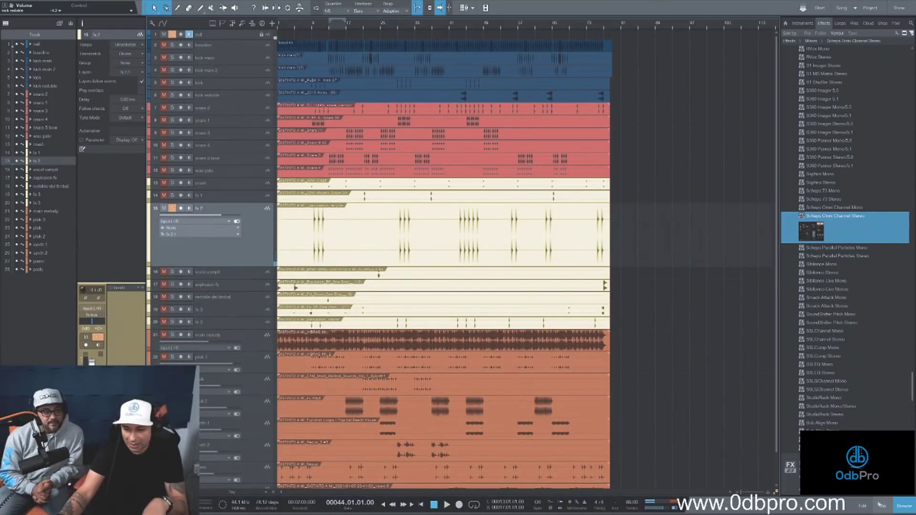
Step: Adjust the volume fader of fx 2 in the mixer during playback and unsolo the track
click(883, 506)
key(space)
drag(534, 494, 664, 493)
drag(616, 460, 615, 451)
key(F3)
click(173, 208)
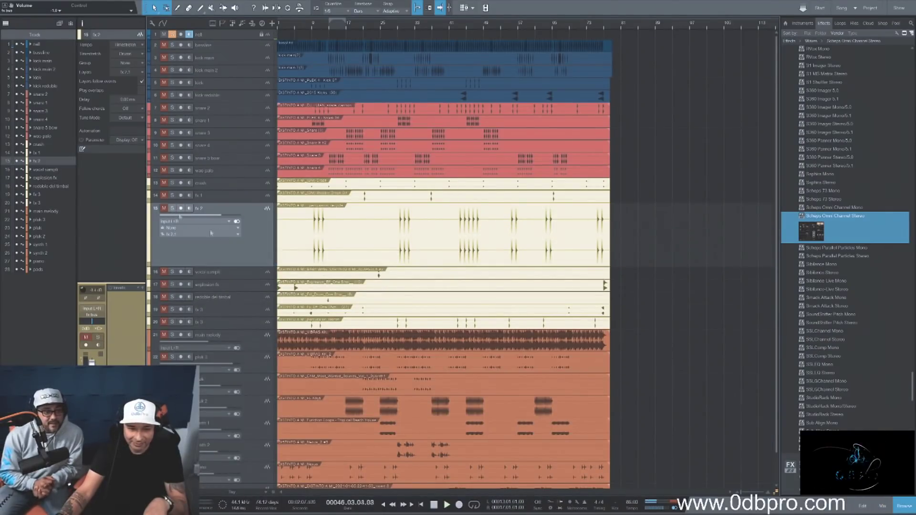
Step: Replay the full mix from bar 44 and raise fx 2's volume to about 2.8 dB
key(space)
key(shift+s)
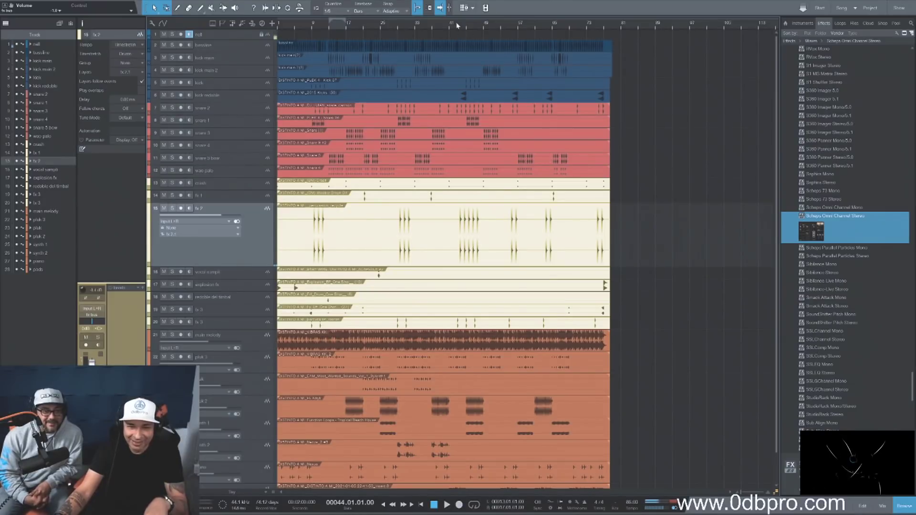
key(space)
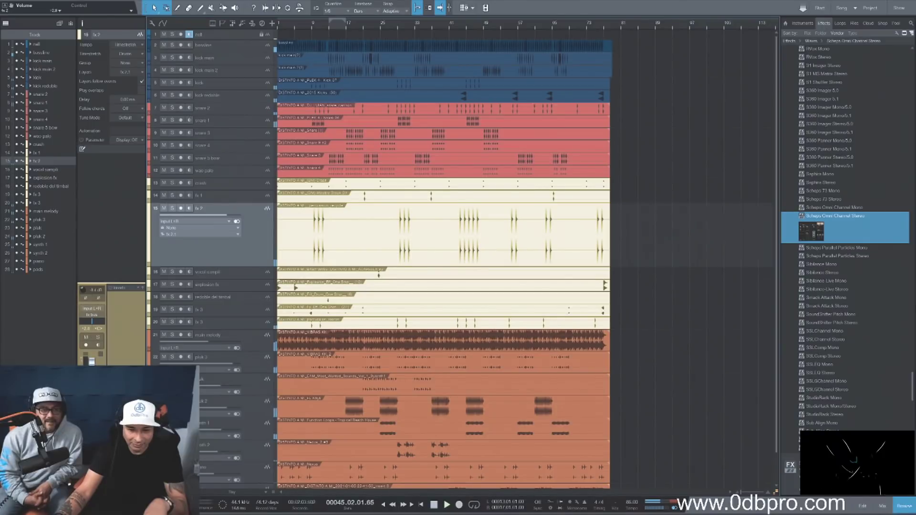
Step: Solo and unsolo fx 1 during playback from bar 21, raise its volume to about 3 dB and replay the passage
click(237, 327)
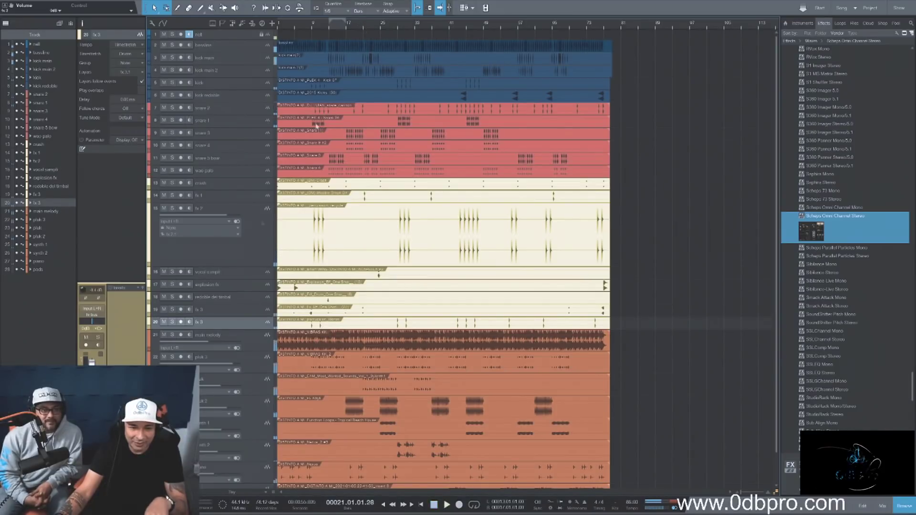
key(space)
click(172, 195)
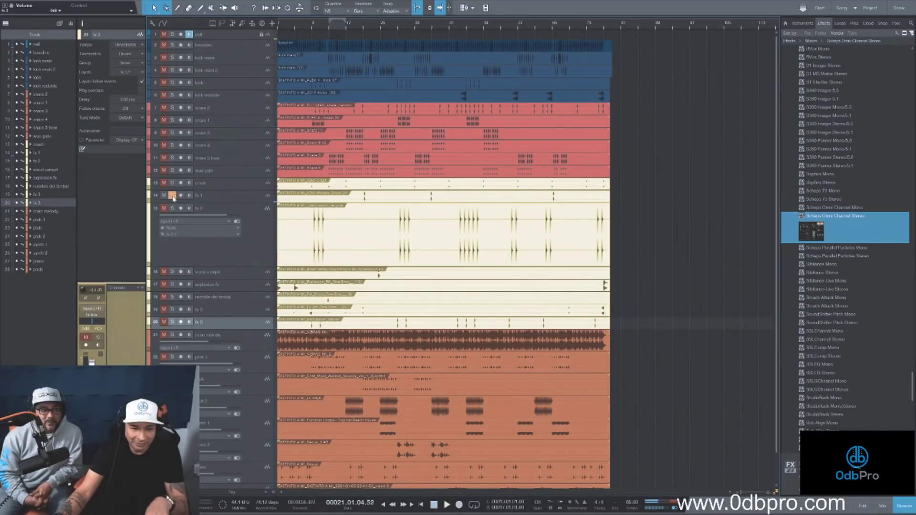
click(172, 196)
click(240, 198)
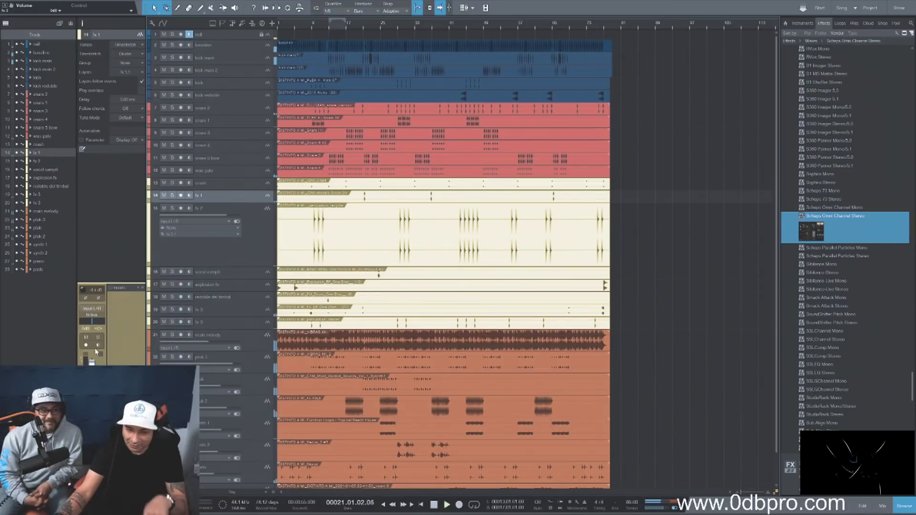
drag(92, 362, 91, 359)
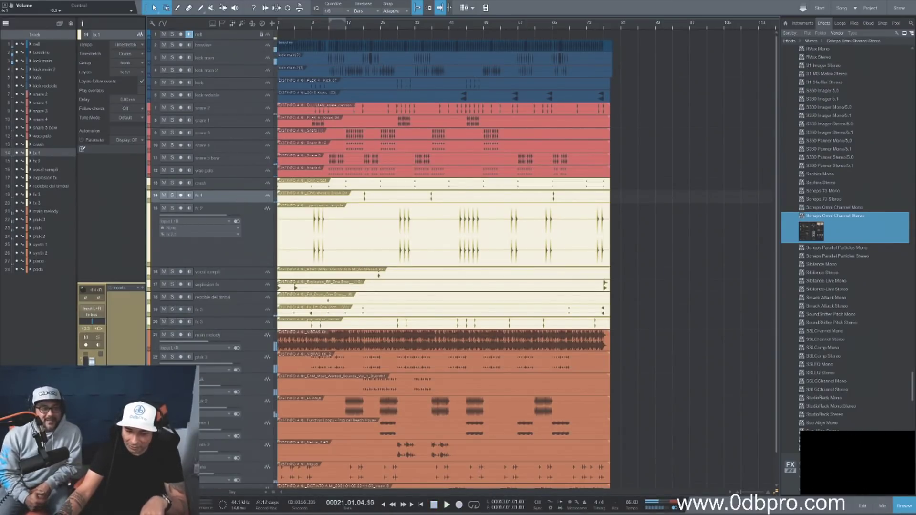
key(space)
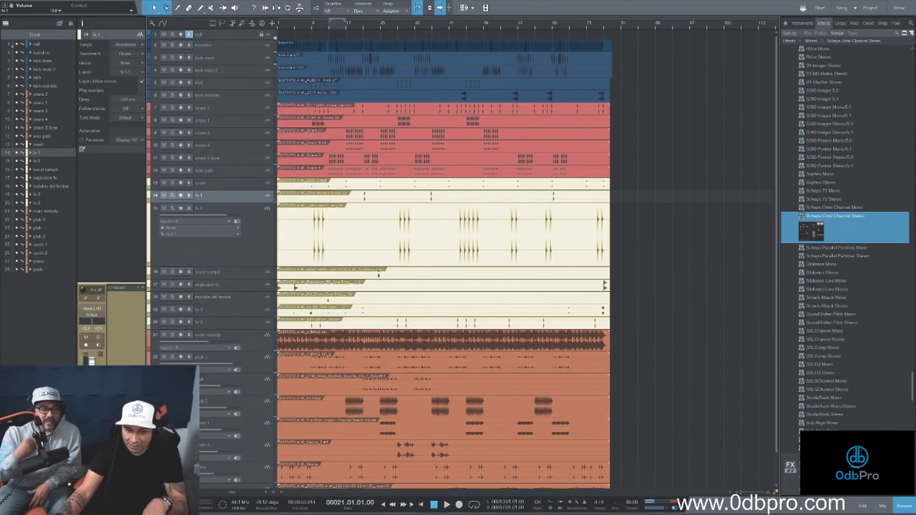
key(space)
key(space)
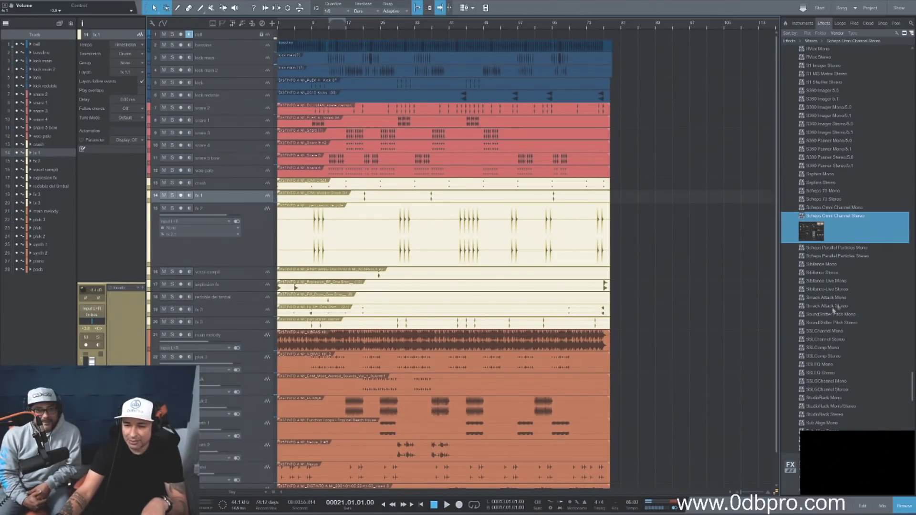
Step: Insert Smack Attack Stereo on fx 1, set its Attack to 23 during playback and close the plug-in window
drag(831, 307, 577, 241)
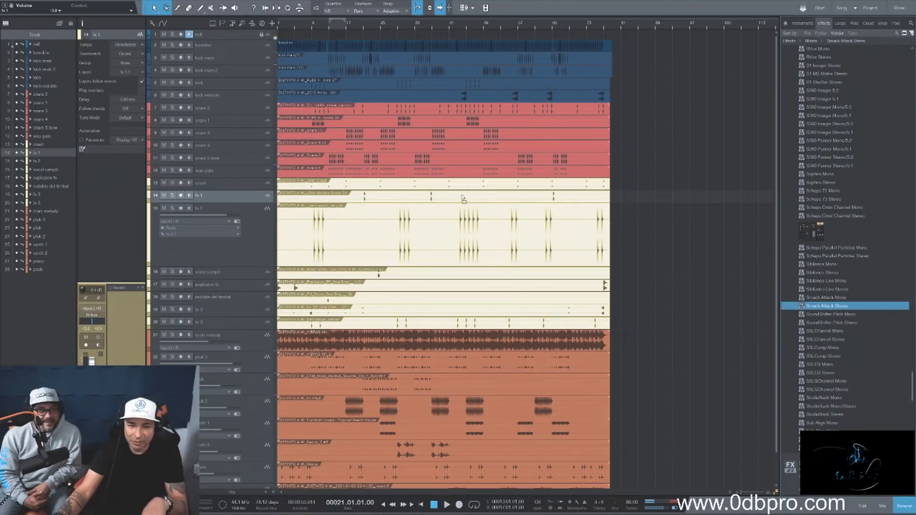
drag(463, 198, 463, 198)
key(space)
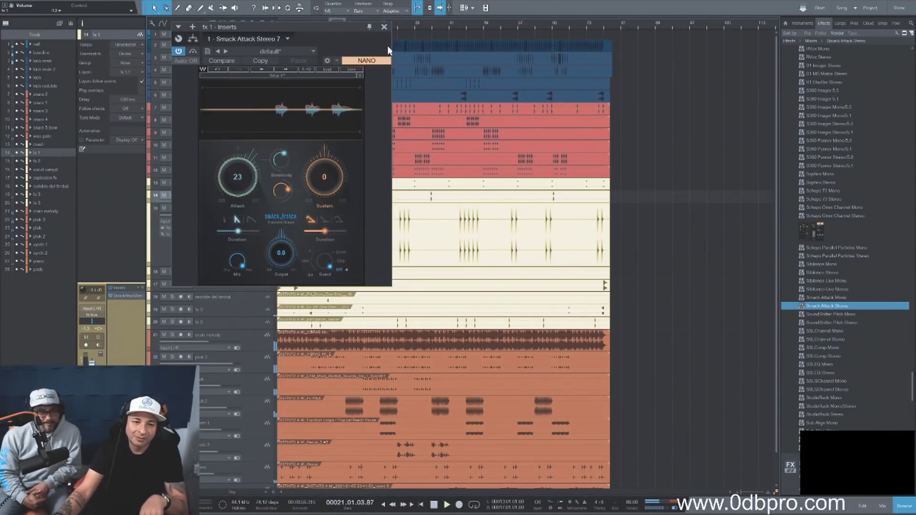
click(385, 27)
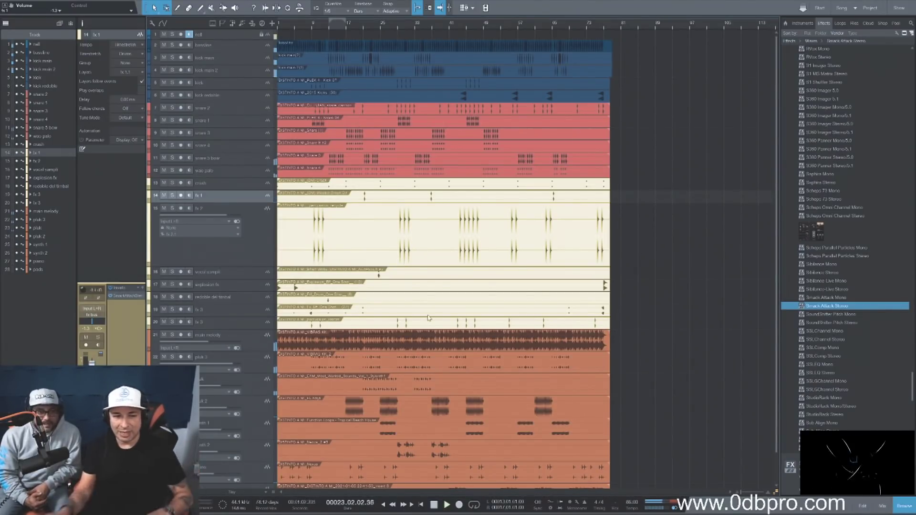
Step: Enlarge the crash track, select its audio event and play the mix from bar 8
drag(242, 190, 242, 235)
click(409, 213)
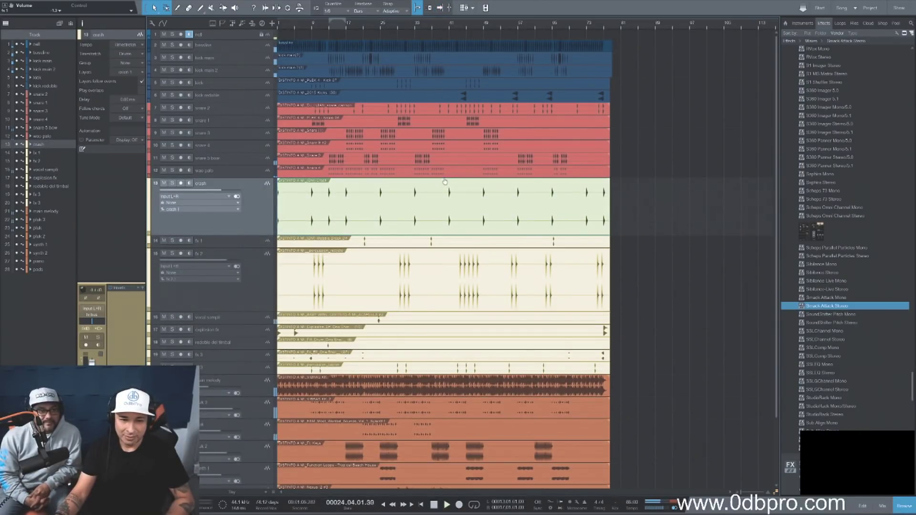
key(space)
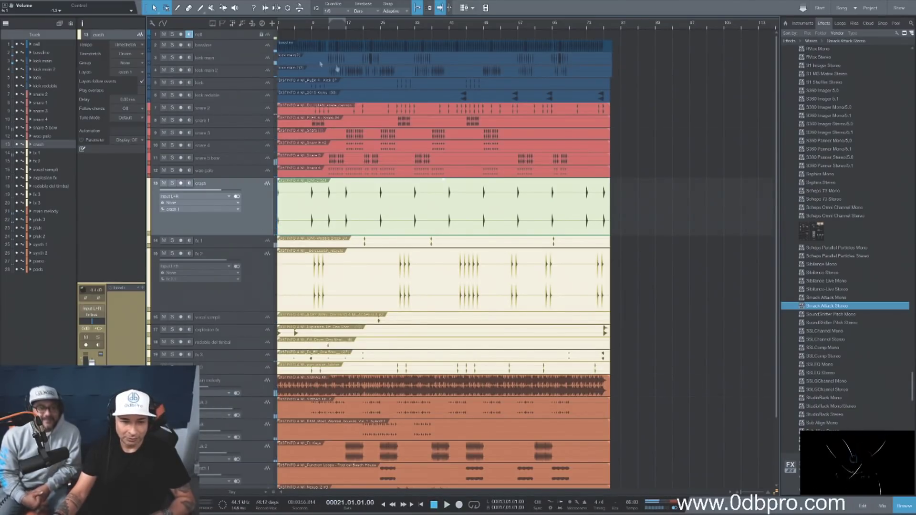
click(308, 26)
key(space)
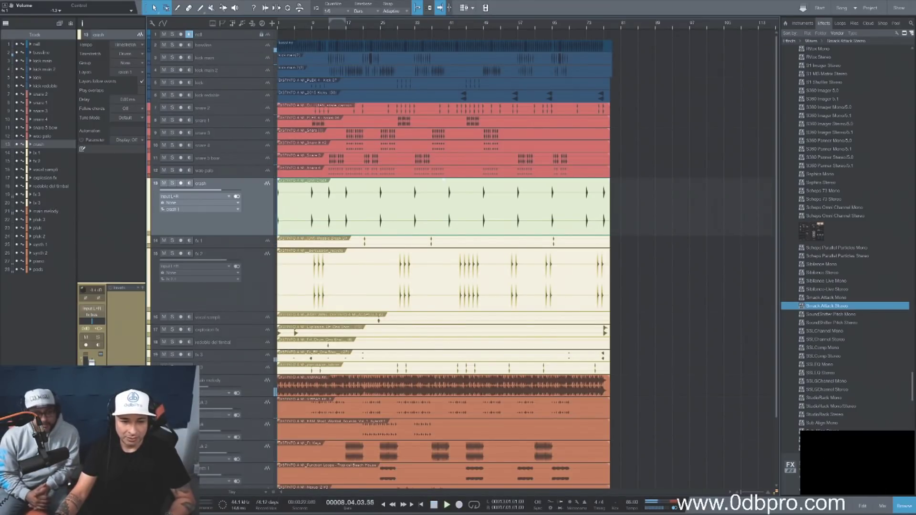
key(space)
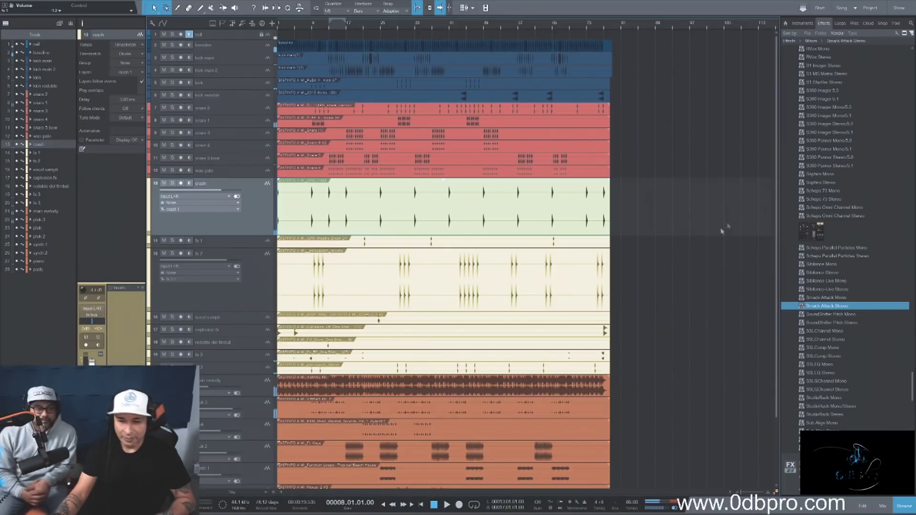
Step: Find Beat Delay among the PreSonus effects and add it as a send effect on the crash track
drag(913, 386, 900, 80)
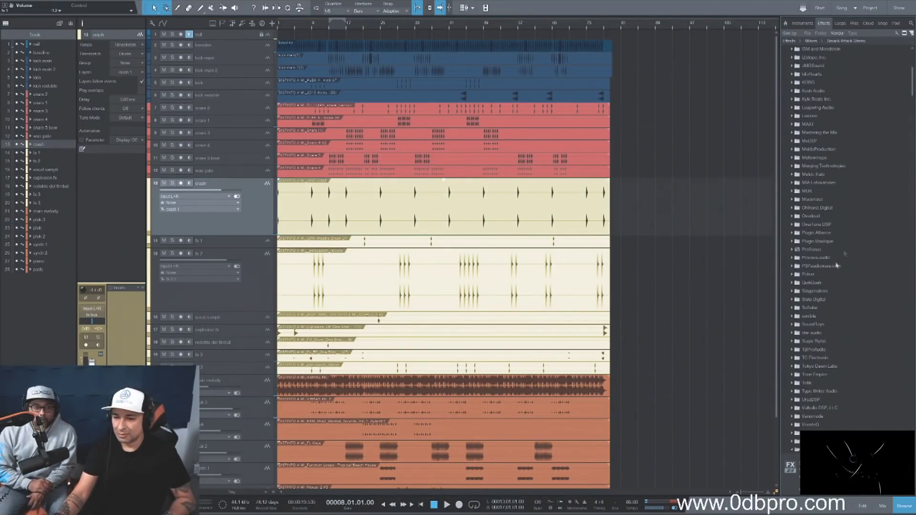
click(813, 249)
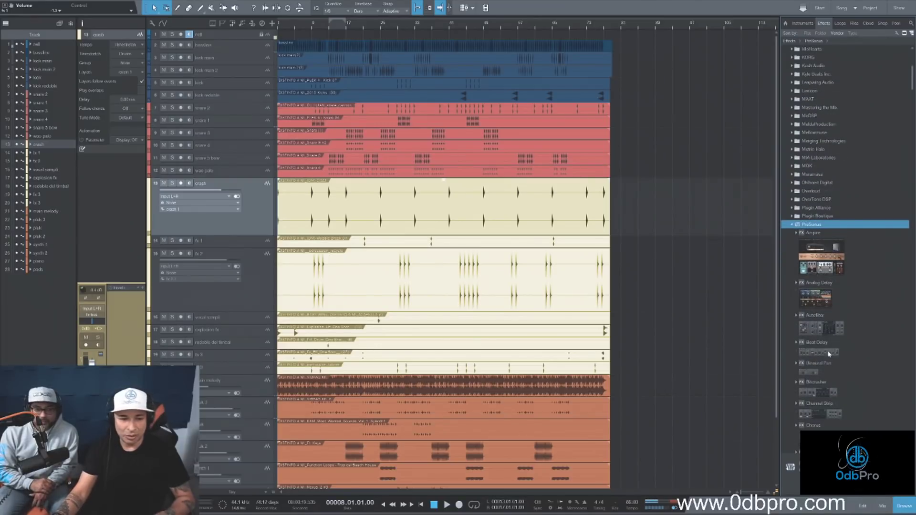
scroll(822, 354, down, 2)
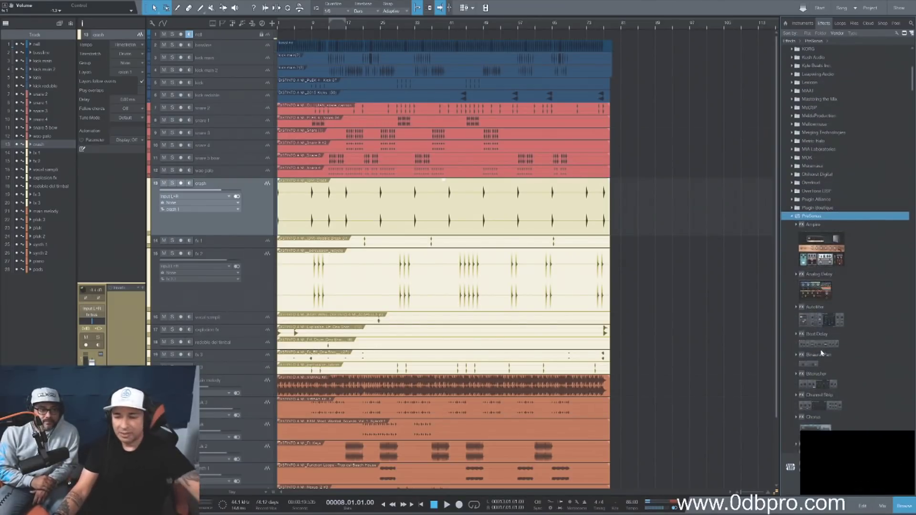
scroll(822, 353, down, 1)
click(815, 301)
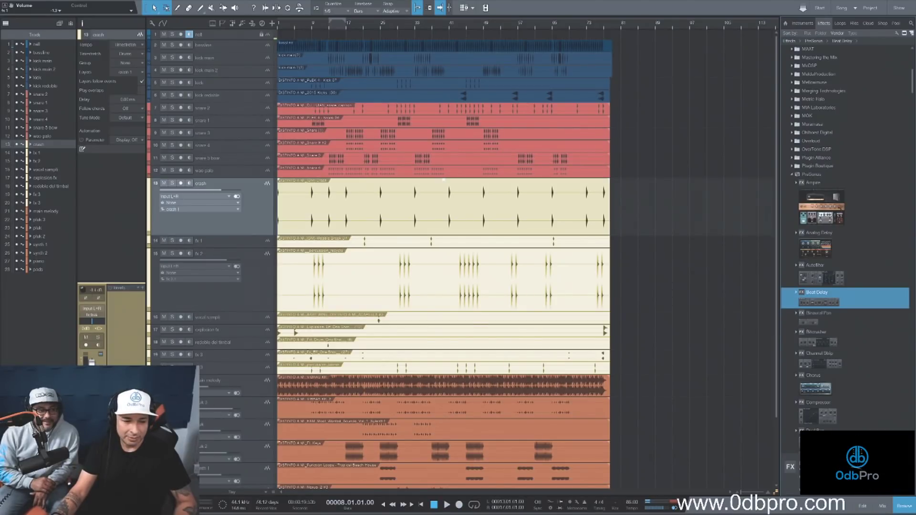
Step: Set the Beat Delay's Beats value to 1/2 and listen to the crash from bar 8
drag(205, 115, 205, 111)
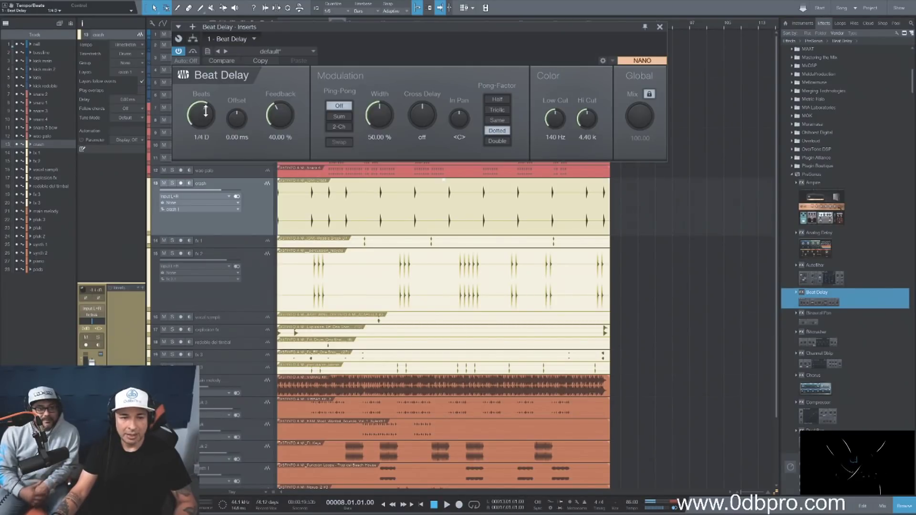
key(space)
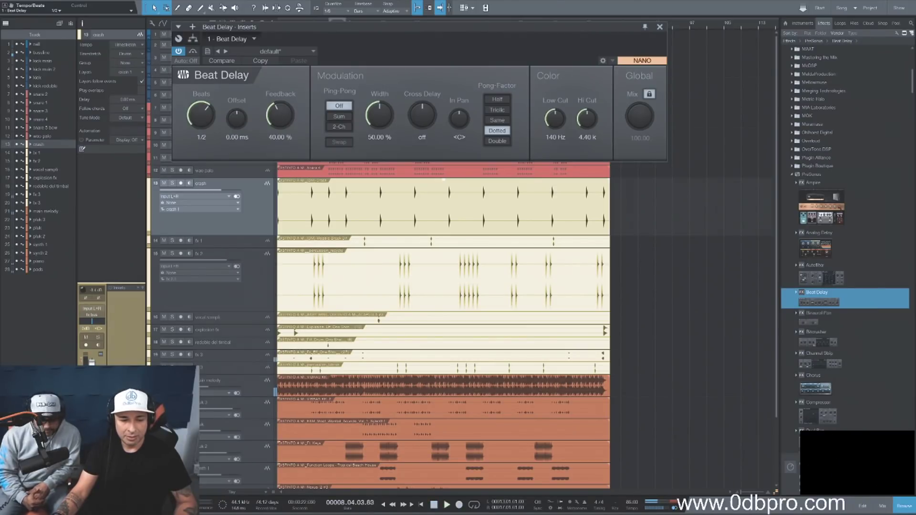
click(444, 180)
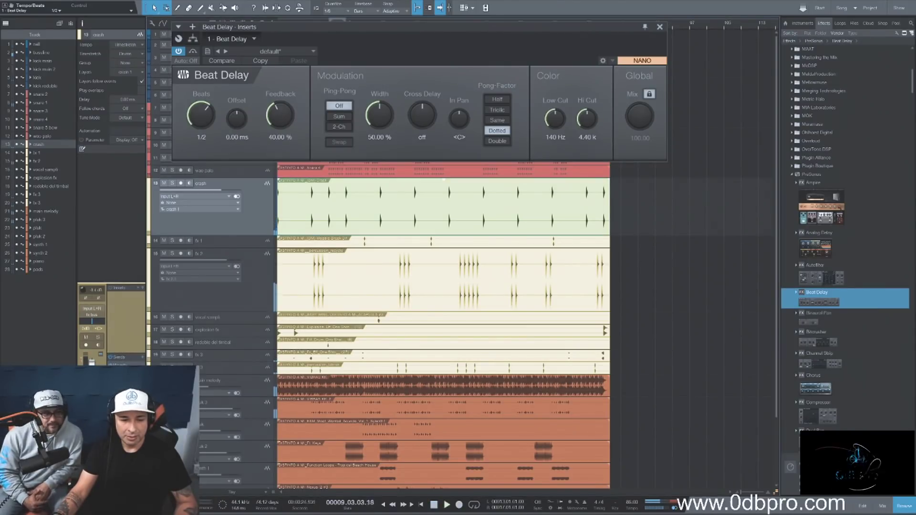
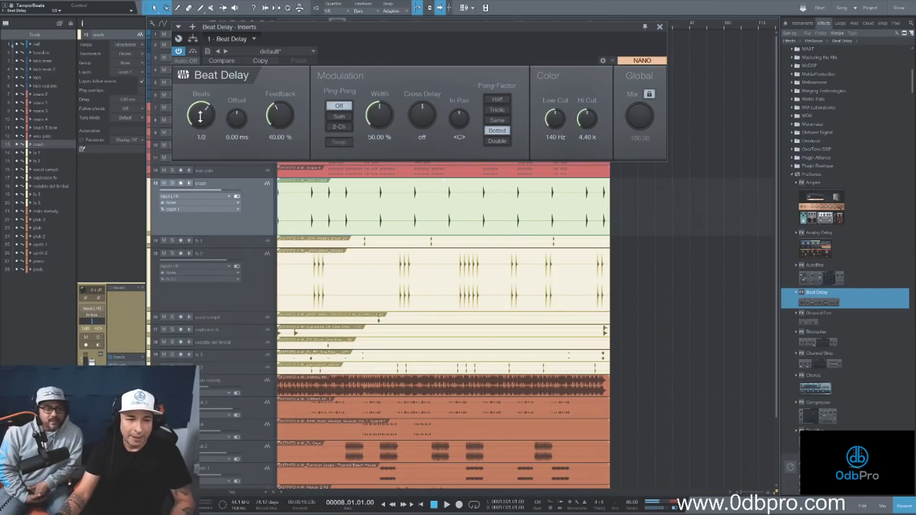
Step: Set the Beat Delay's beats to 1/4 and audition the crash track's delay from bar 8
drag(199, 119, 198, 144)
key(space)
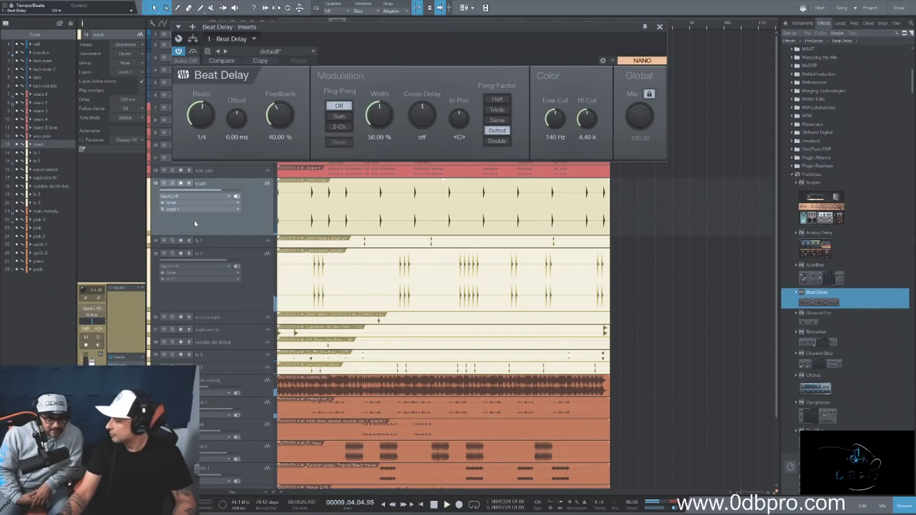
key(space)
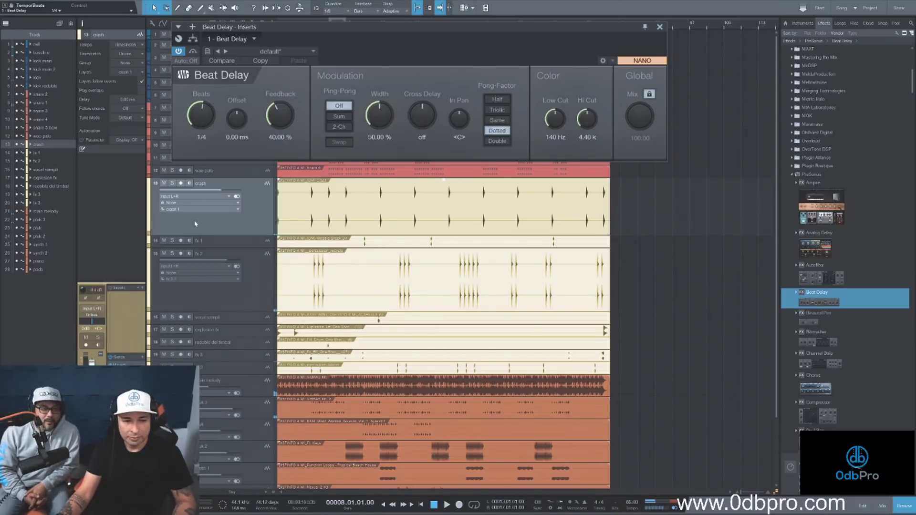
Step: Remove the Beat Delay from the crash track and close its inserts window
key(space)
click(206, 233)
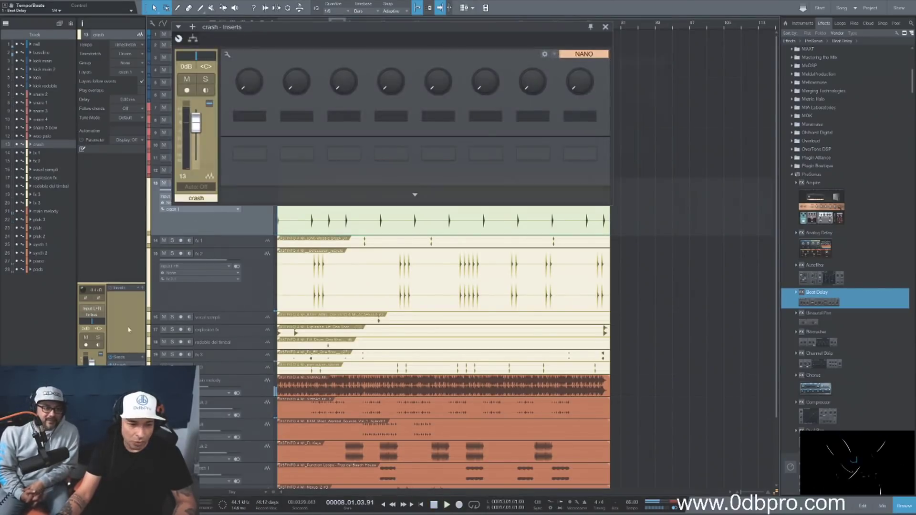
click(605, 27)
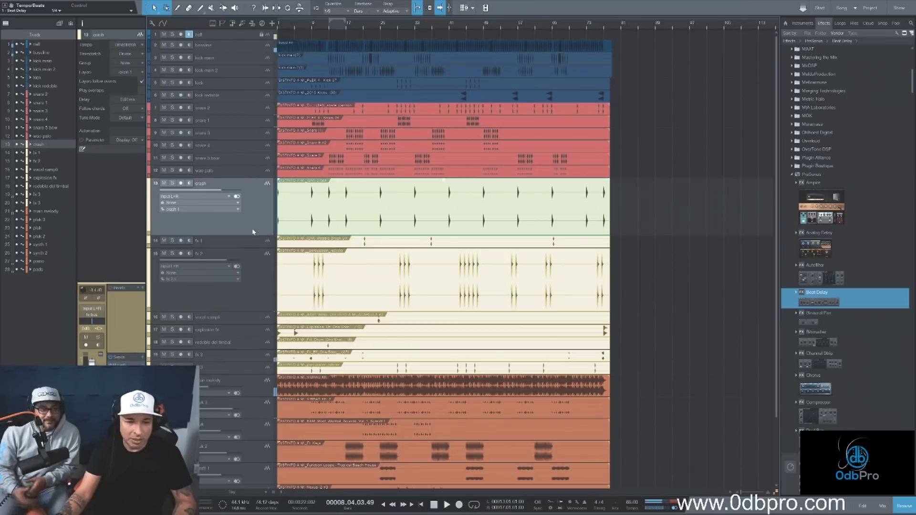
Step: Lower the crash track's volume slightly while listening to the playback
drag(92, 362, 92, 363)
scroll(92, 321, down, 2)
key(space)
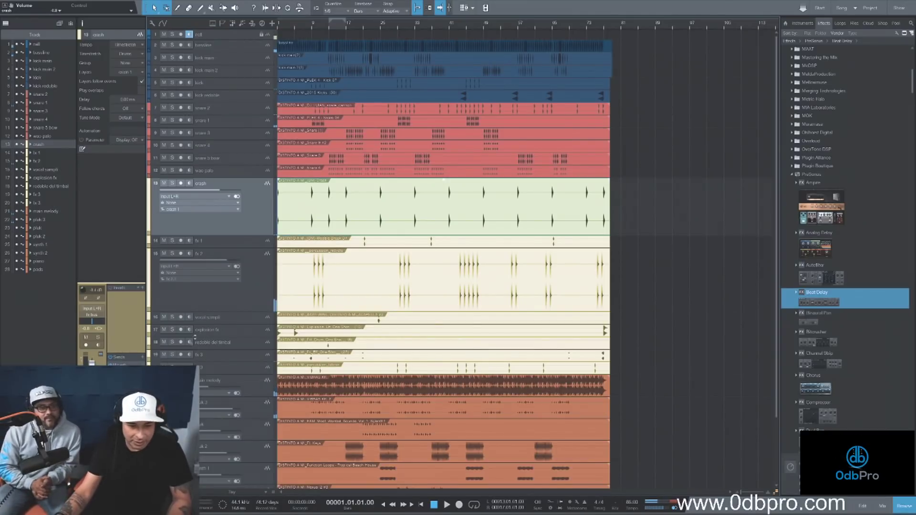
Step: Solo the explosion fx track, select its clip and audition it from the start of the song
click(172, 330)
key(space)
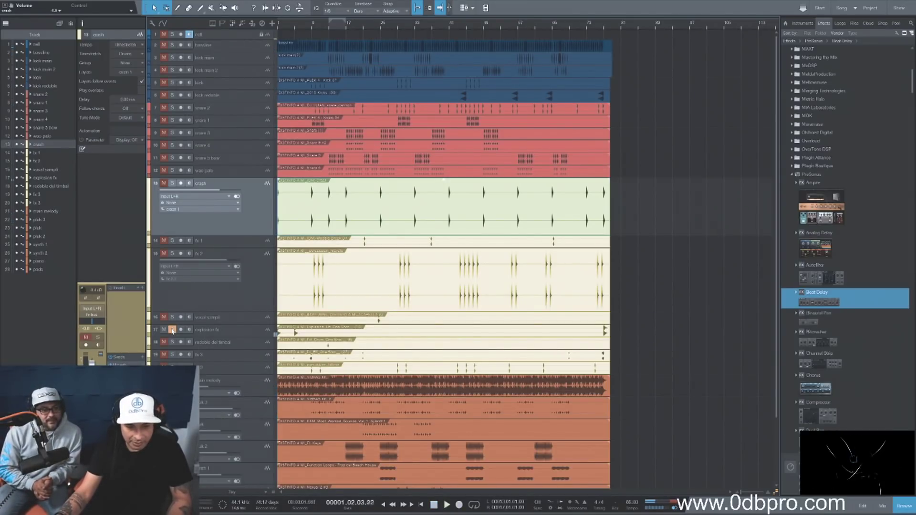
click(244, 330)
key(space)
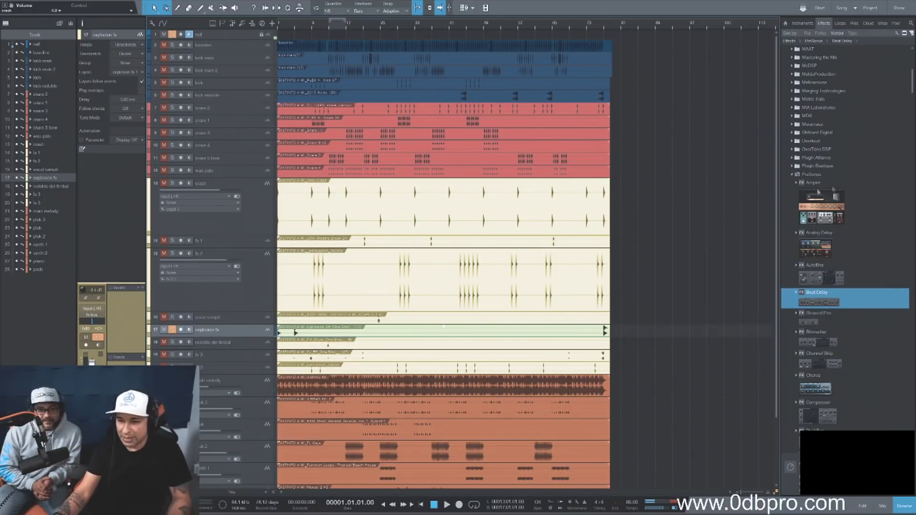
Step: Insert Scheps Omni Channel Stereo on the explosion fx track and adjust its pre saturation and compressor threshold
double_click(814, 175)
drag(910, 85, 898, 400)
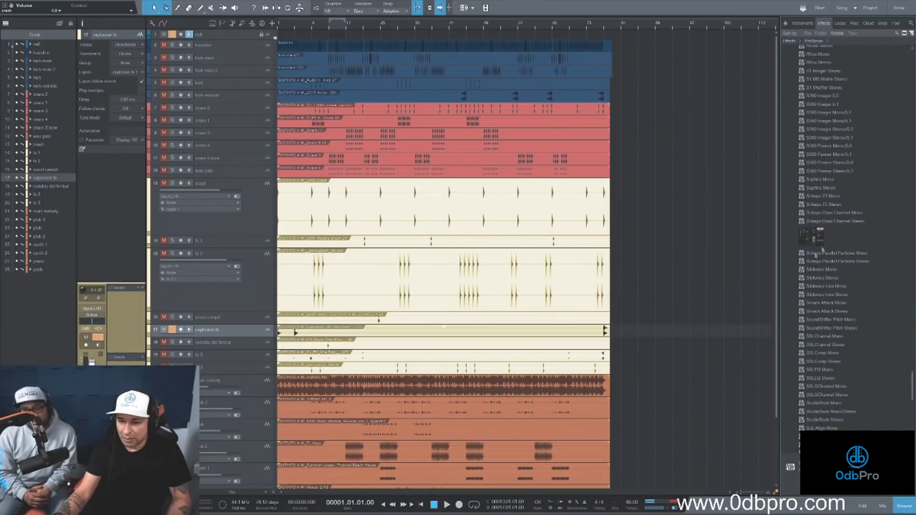
click(816, 240)
drag(409, 333, 410, 334)
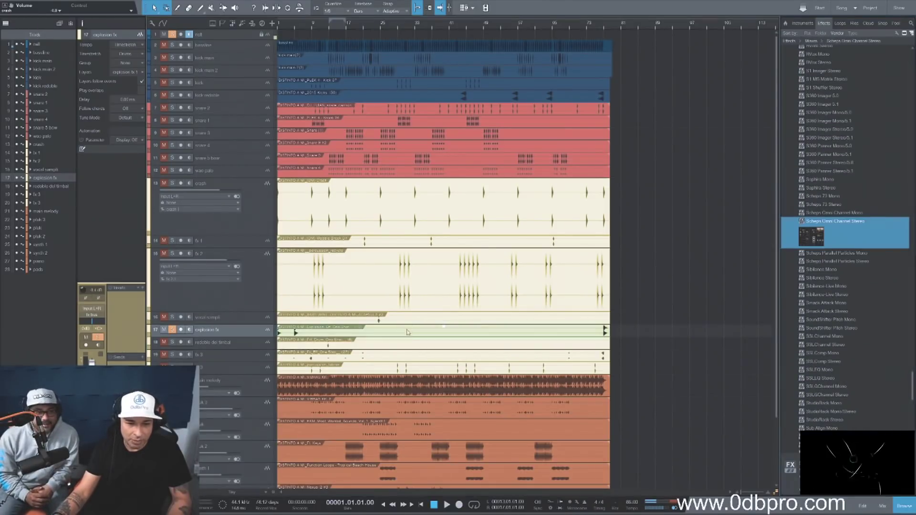
drag(192, 129, 191, 118)
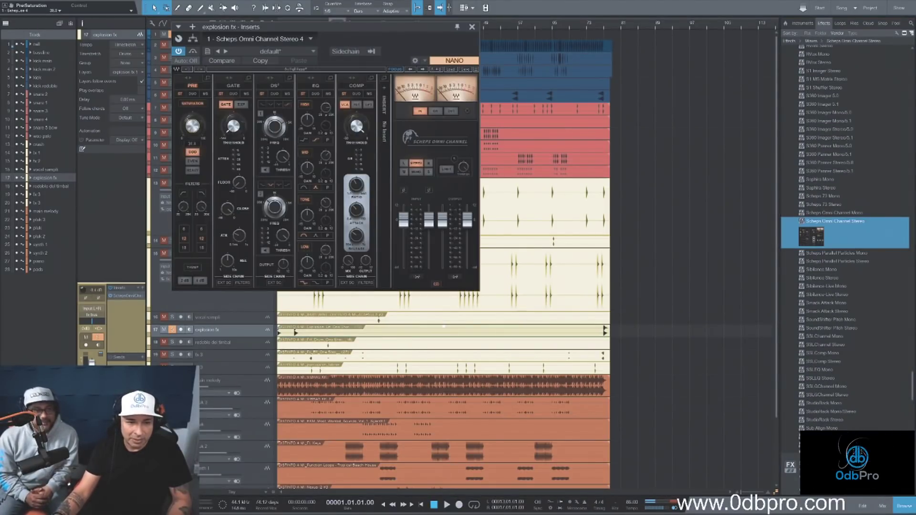
drag(359, 123, 359, 127)
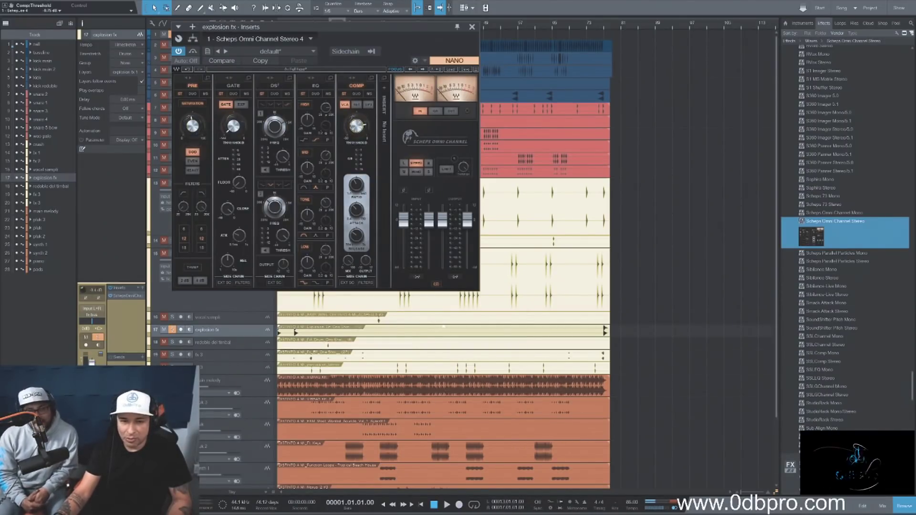
Step: Add Smack Attack Stereo to the explosion fx track, set its attack to 27 and audition the hit
click(831, 312)
drag(325, 332, 325, 333)
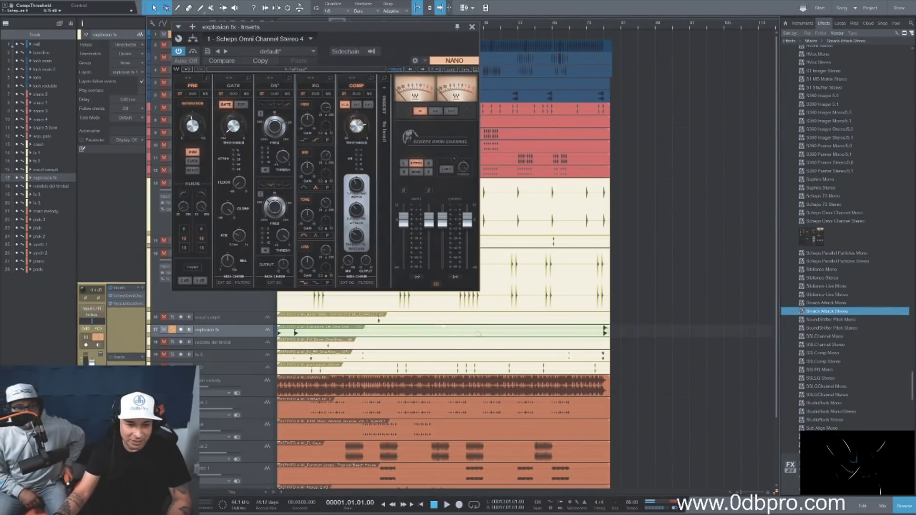
drag(237, 176, 237, 164)
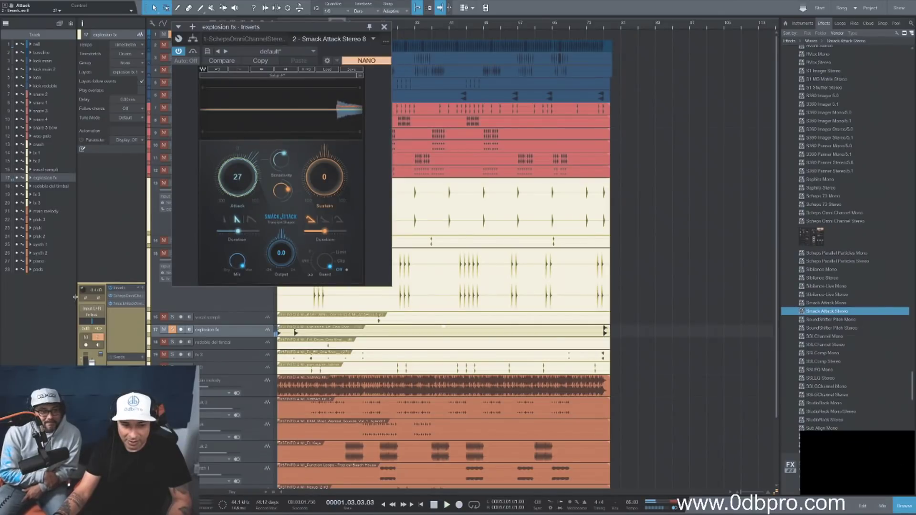
key(space)
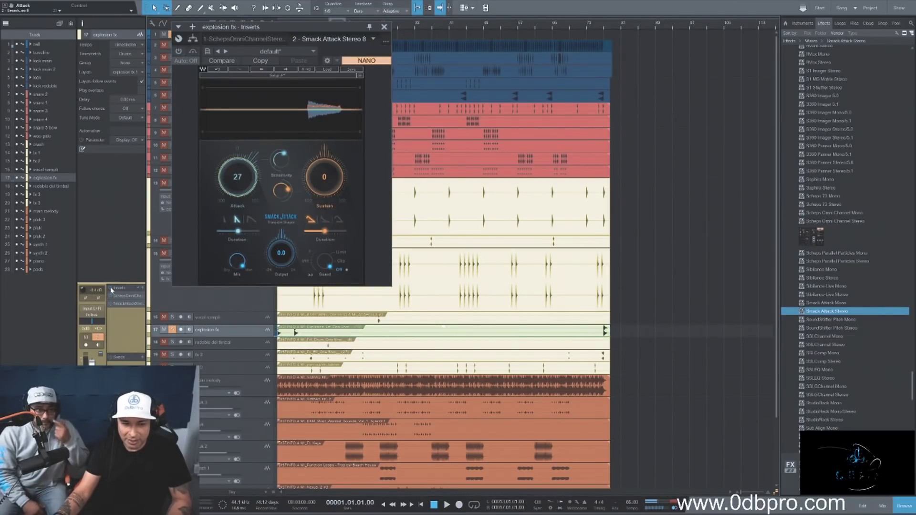
Step: Re-enable the explosion fx inserts, take the track out of solo and play it in the mix
click(111, 290)
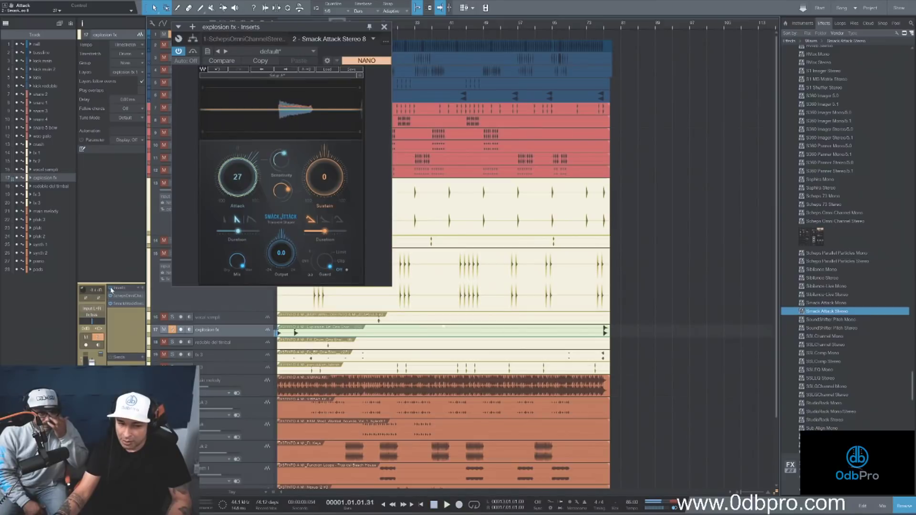
click(99, 338)
key(space)
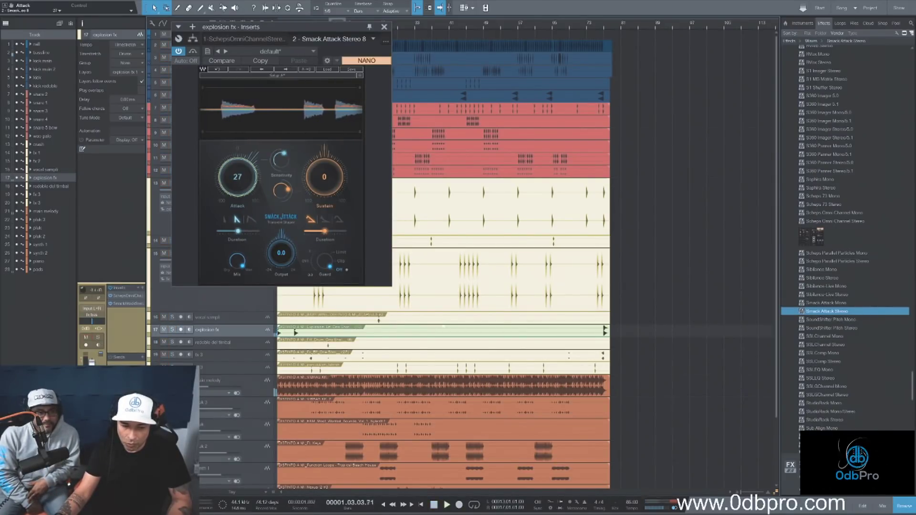
Step: Lower the explosion fx track's volume slightly and audition the intro again
key(space)
key(space)
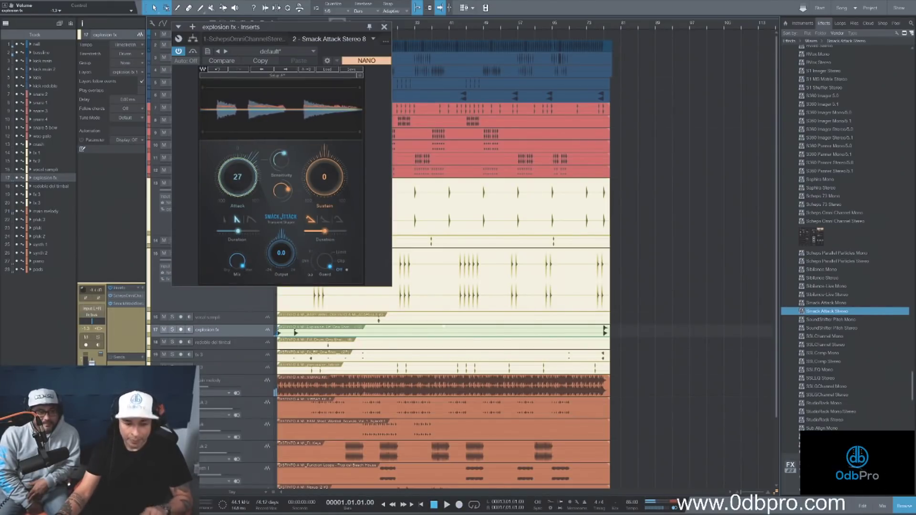
key(space)
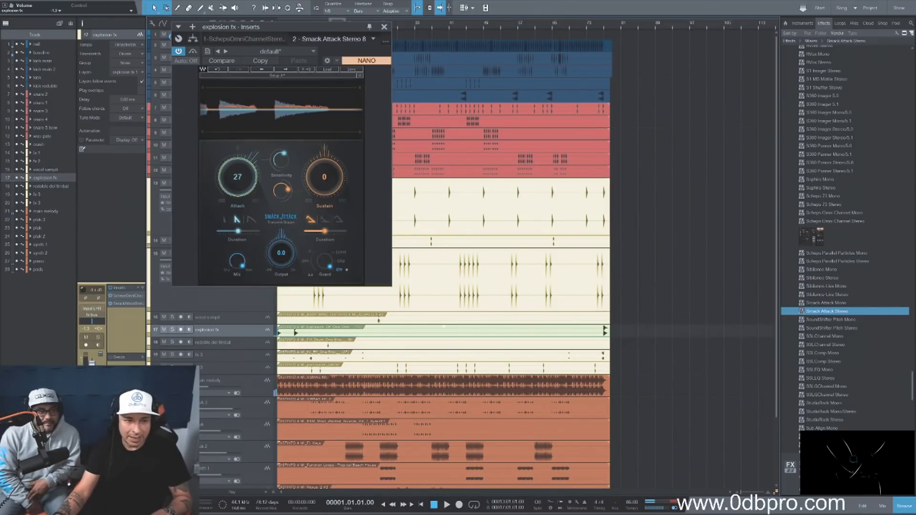
Step: Clear the track mutes and replay the song's opening with the processed explosion
click(169, 34)
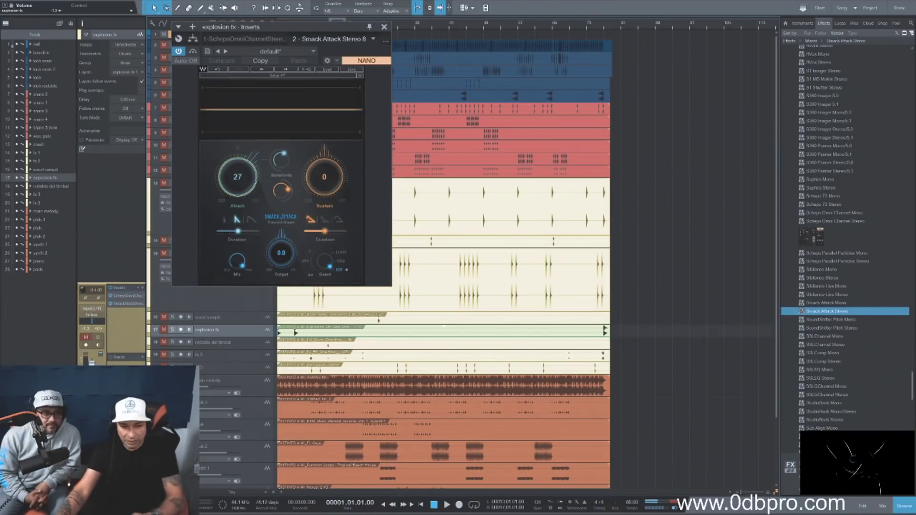
key(shift+m)
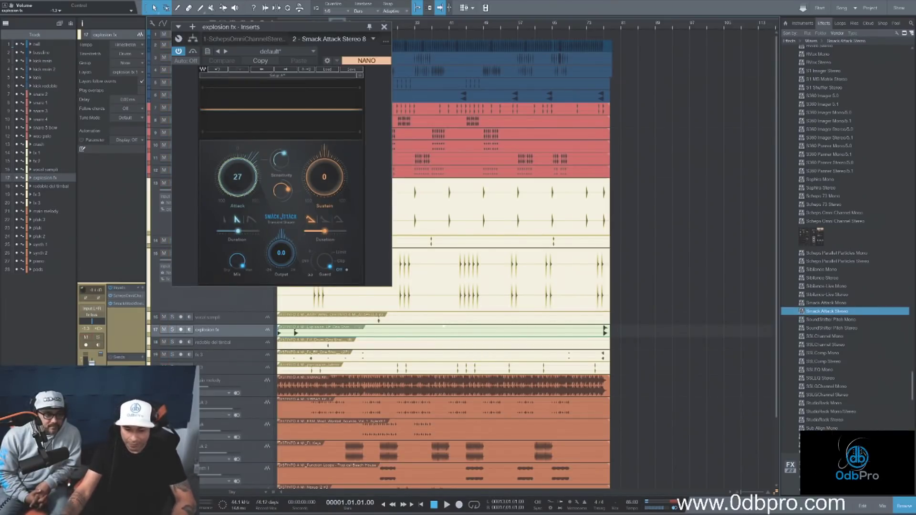
key(space)
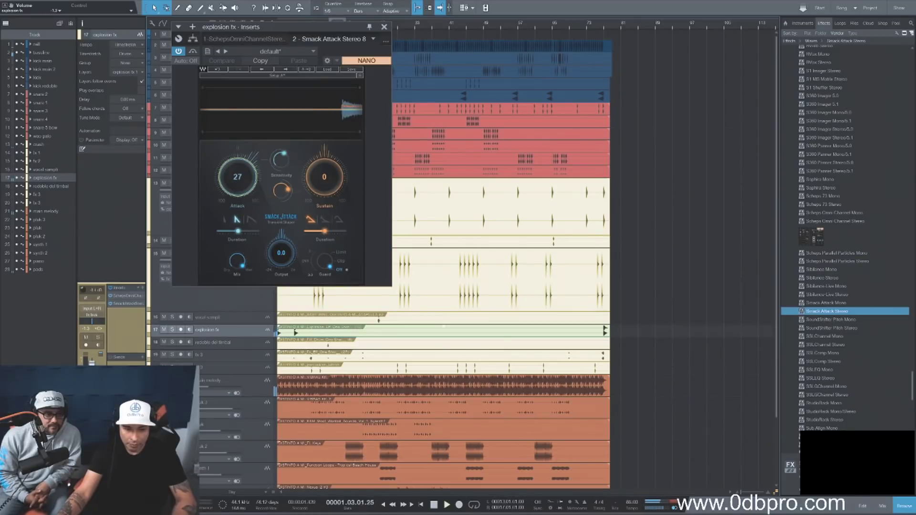
key(space)
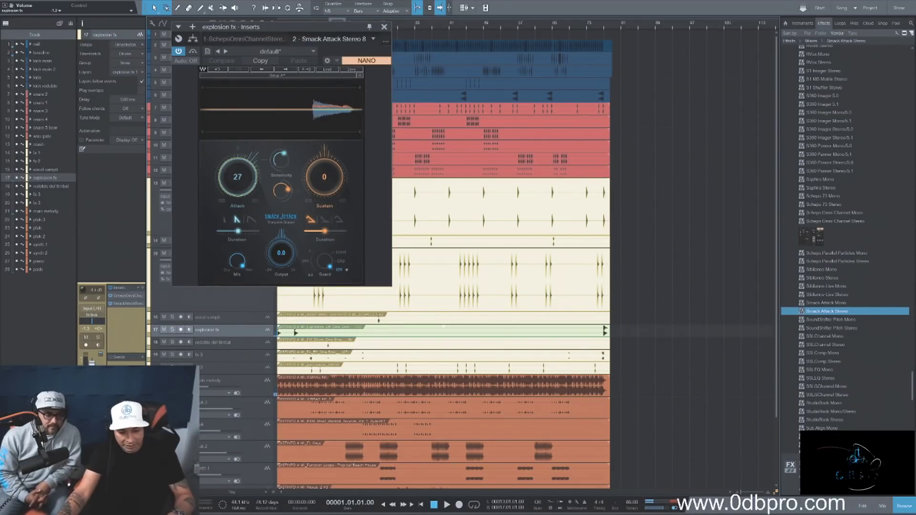
Step: Make the explosion fx track taller in the arrangement and close its inserts window
drag(249, 336, 252, 370)
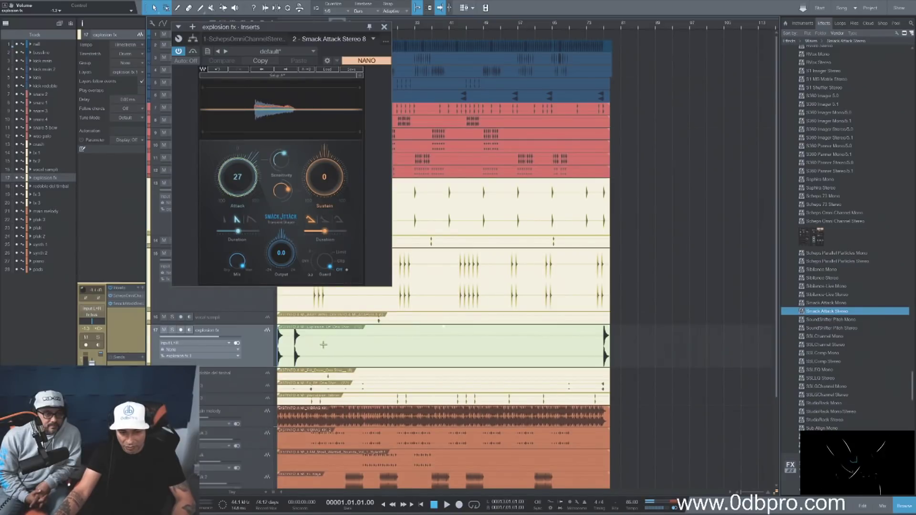
click(384, 27)
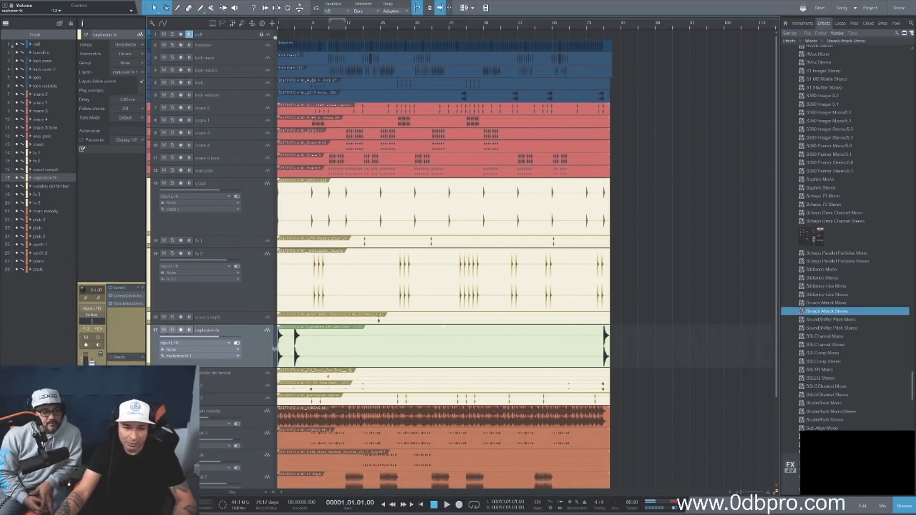
Step: Open the explosion fx clip in Melodyne, continue as Melodyne player, dismiss the welcome window and enlarge the editor
key(ctrl+m)
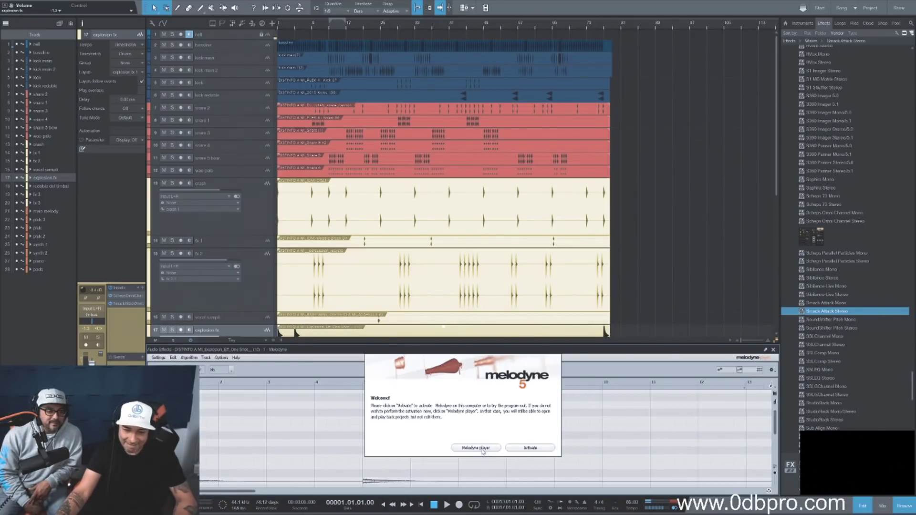
click(476, 446)
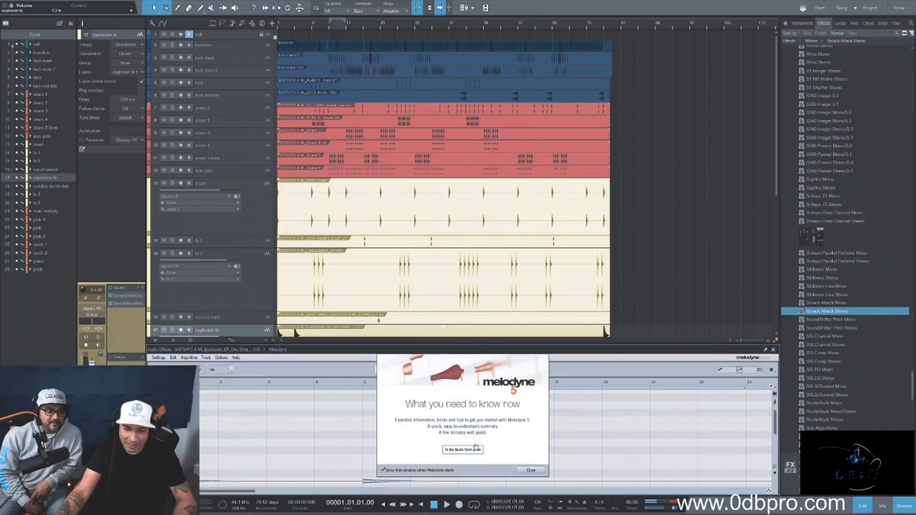
click(465, 471)
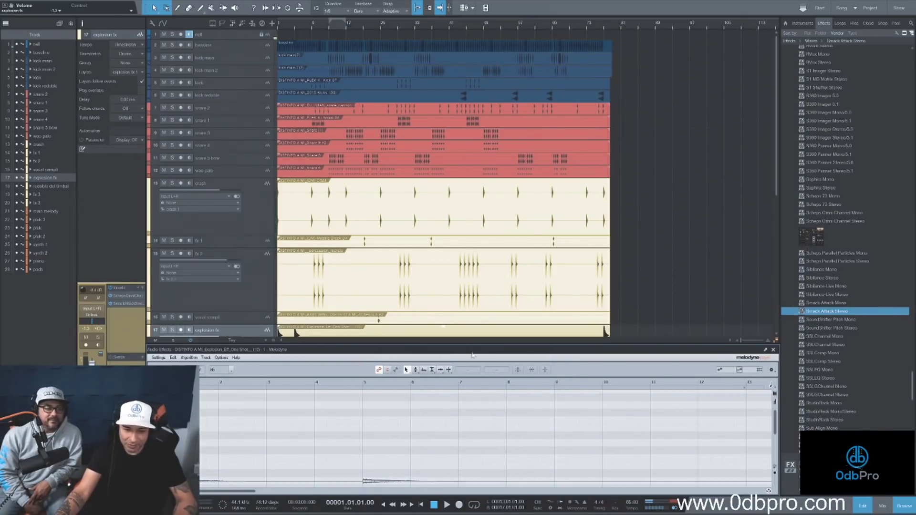
drag(474, 344, 475, 193)
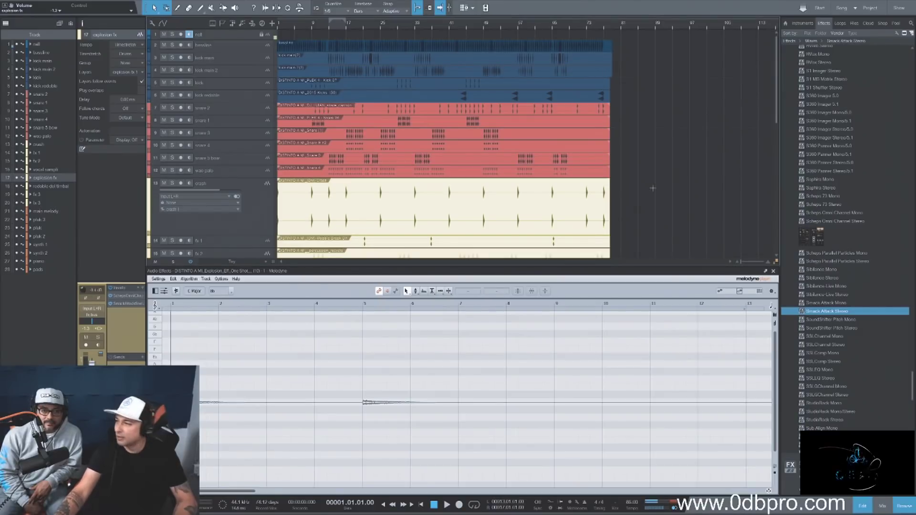
Step: Play the song's opening briefly with the Melodyne editor open, and close the editor
key(space)
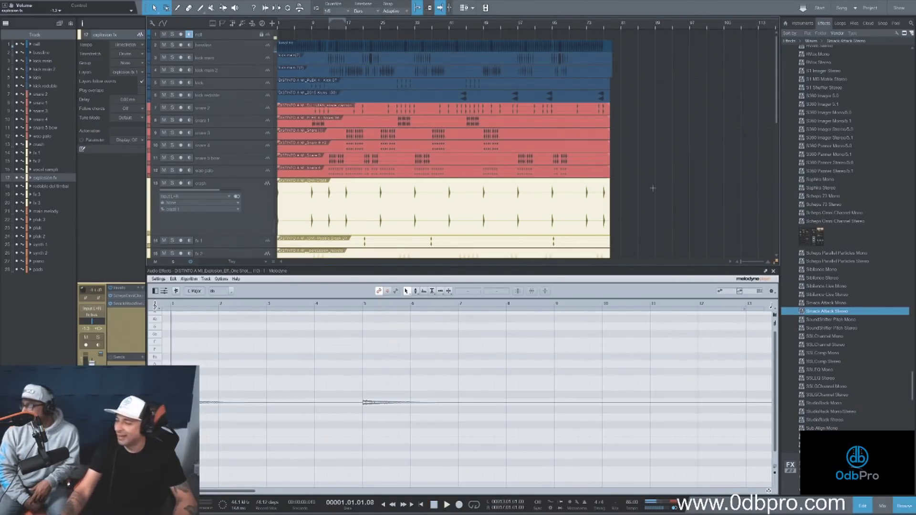
key(space)
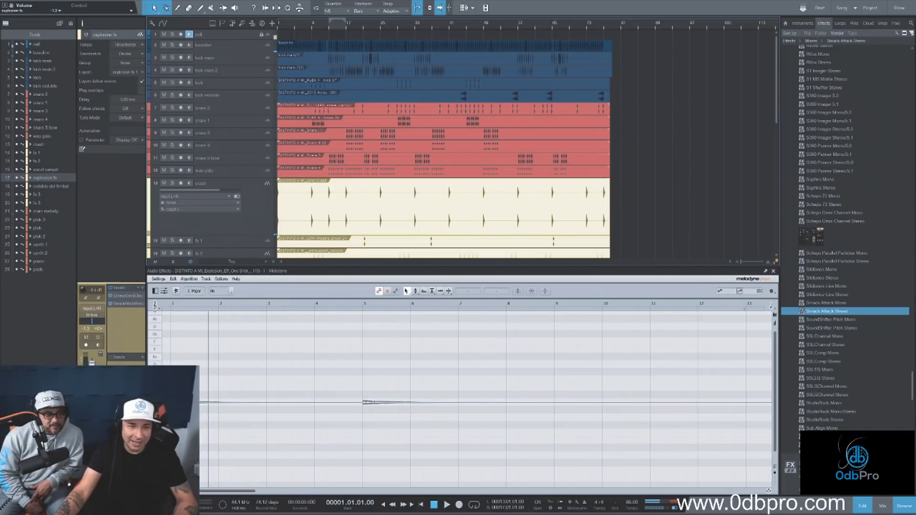
click(774, 271)
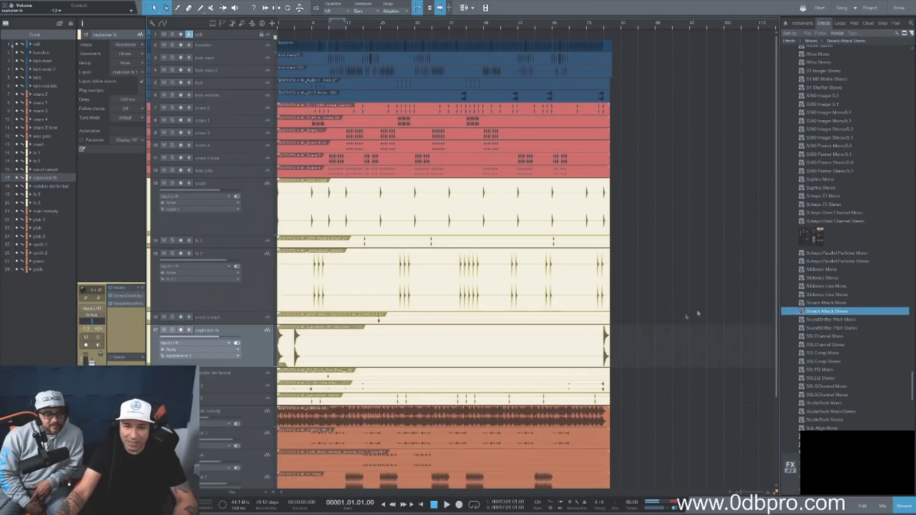
Step: Select the main melody clip and show the chord track above the arrangement's opening bars
click(362, 423)
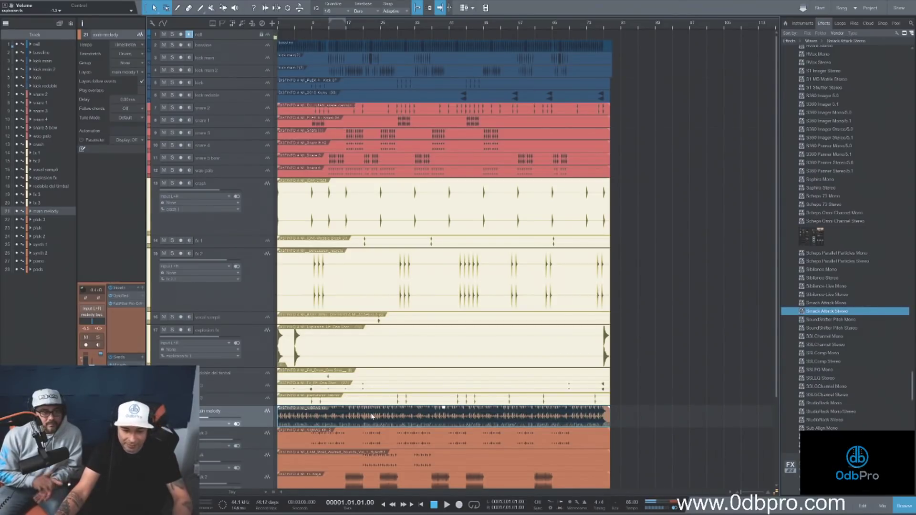
key(e)
key(e)
key(e)
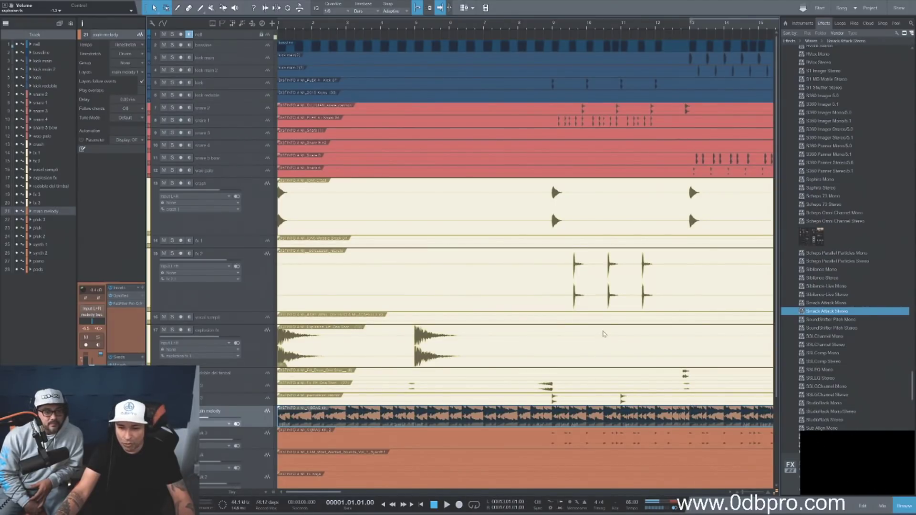
key(ctrl+shift+c)
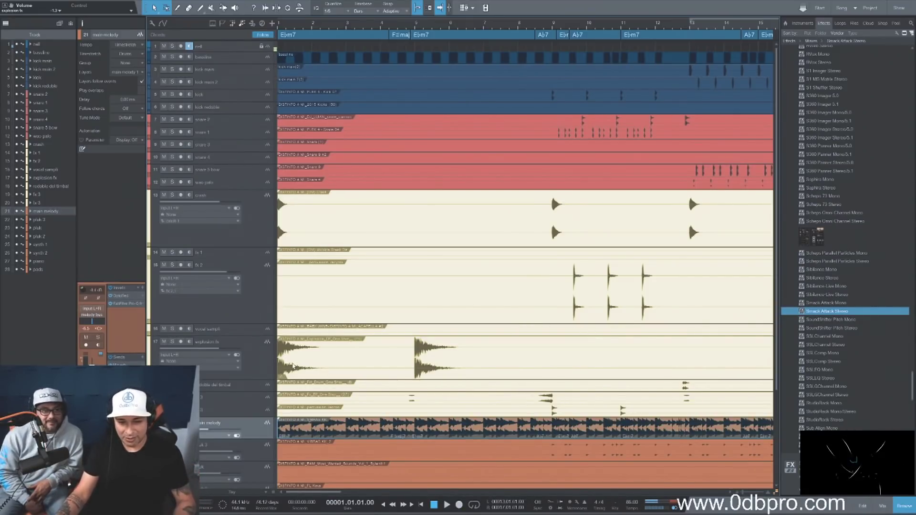
Step: Select the explosion fx track and enlarge its channel strip in the inspector to show the full fader
click(251, 368)
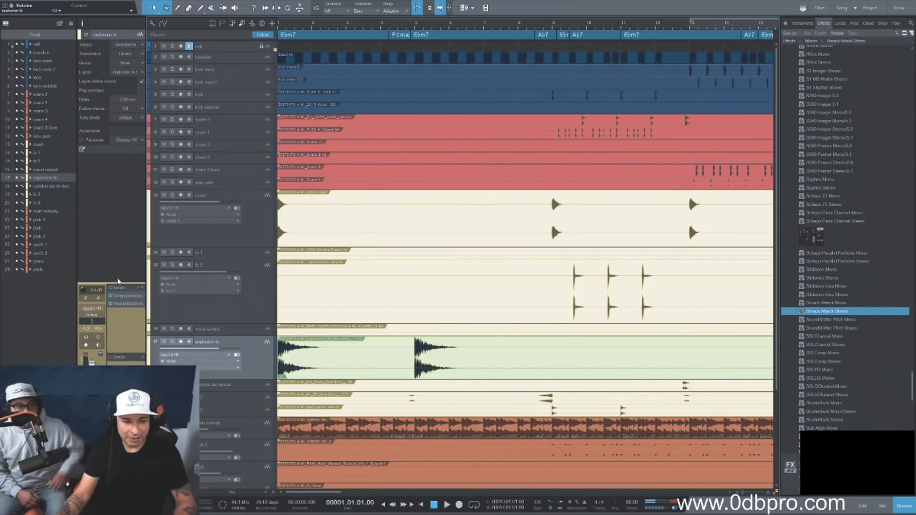
drag(116, 280, 118, 209)
drag(123, 421, 123, 329)
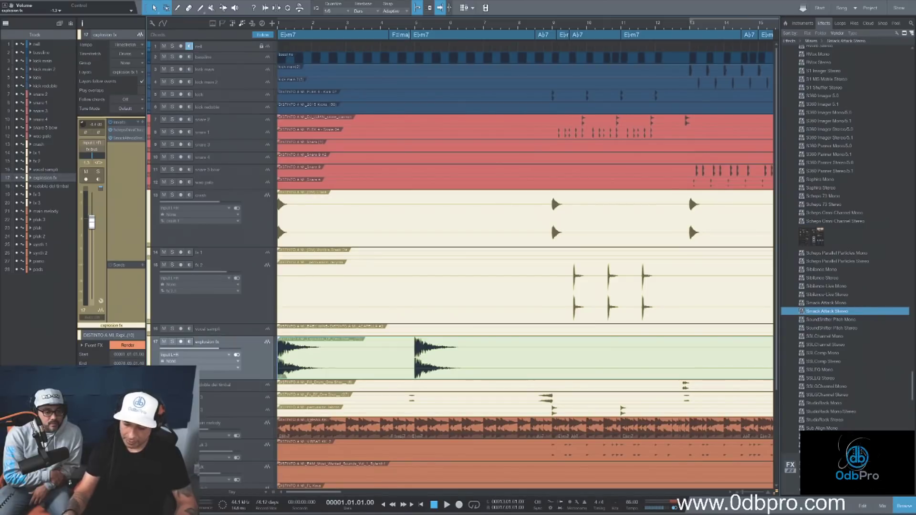
Step: Play the song's opening and solo the explosion fx track together with track 1
key(space)
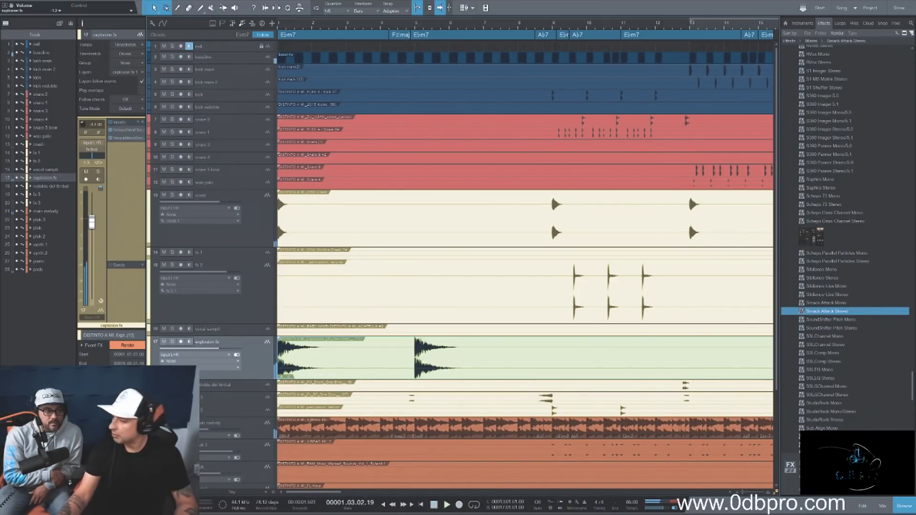
key(space)
key(space)
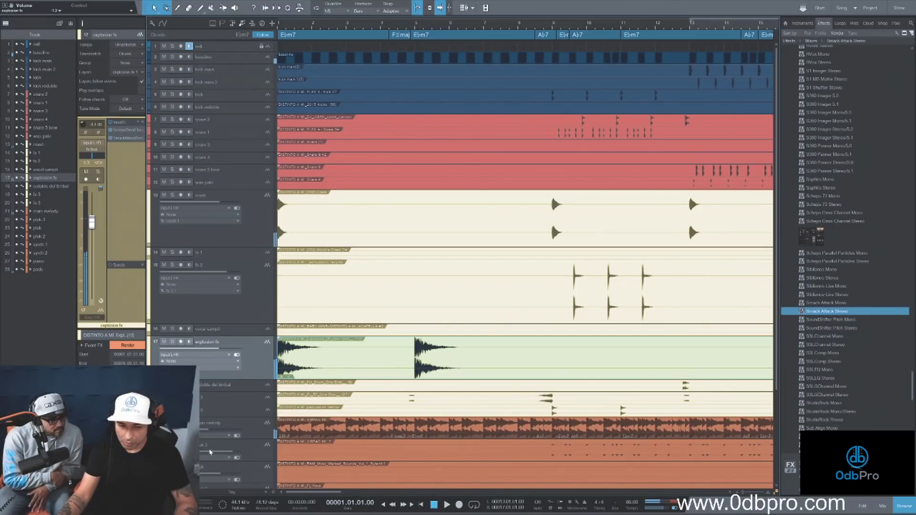
key(s)
click(173, 342)
key(space)
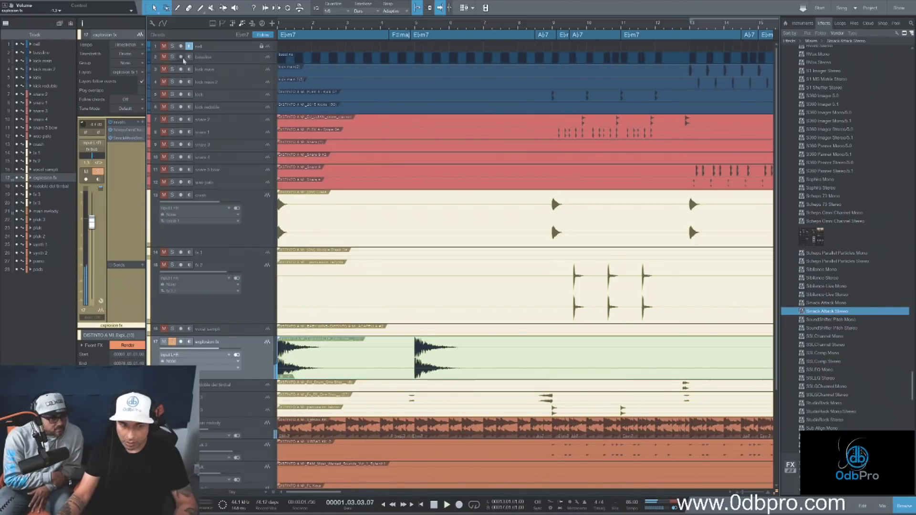
click(172, 46)
key(space)
Step: Replay the soloed explosion from the song's start several times and listen to its pitch
key(space)
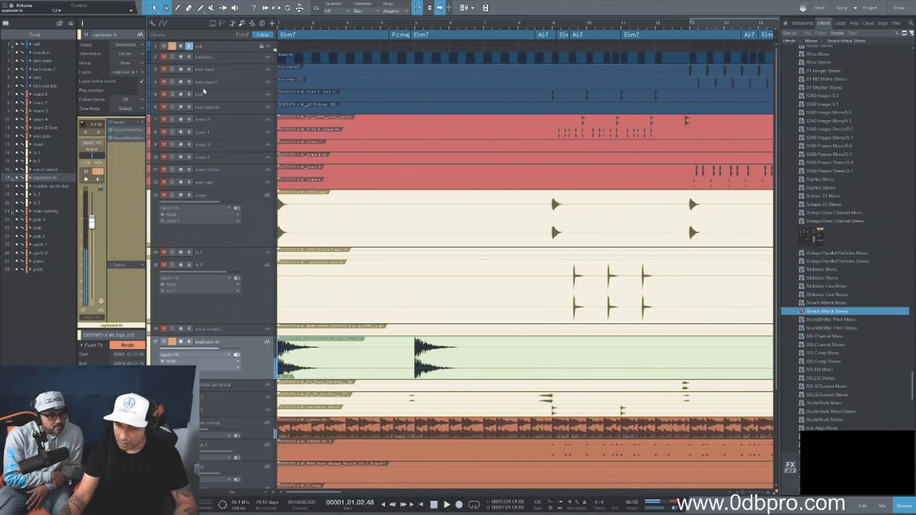
key(space)
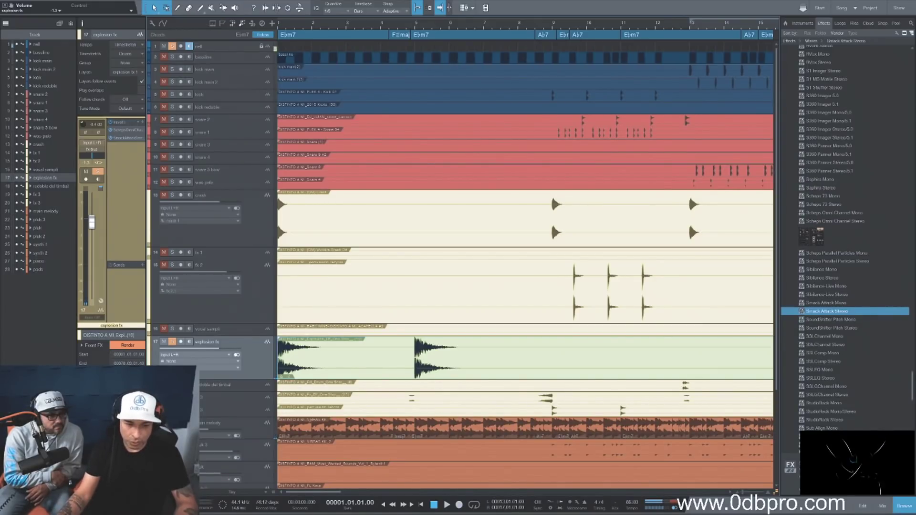
key(space)
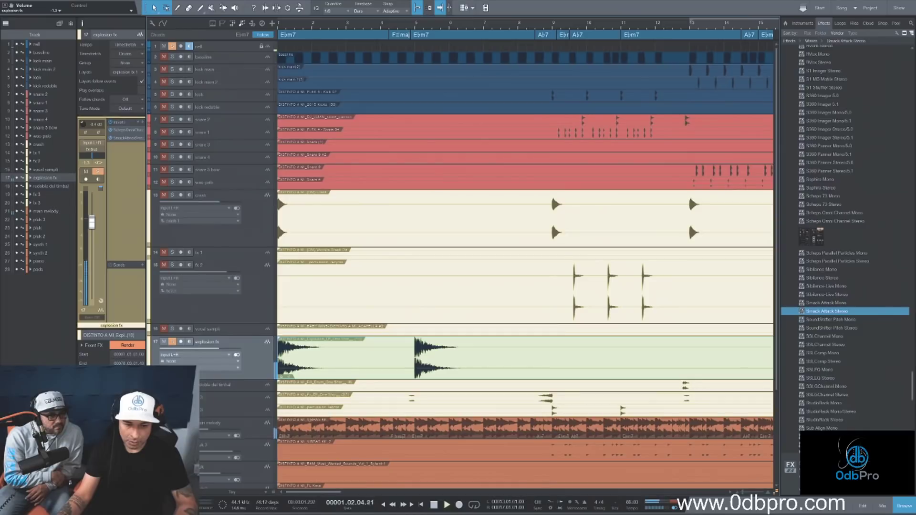
key(space)
key(space)
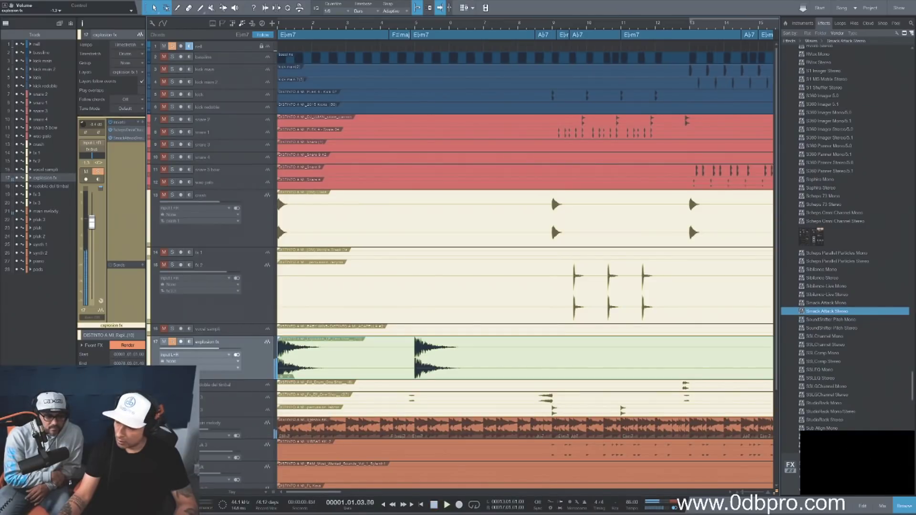
key(space)
key(Home)
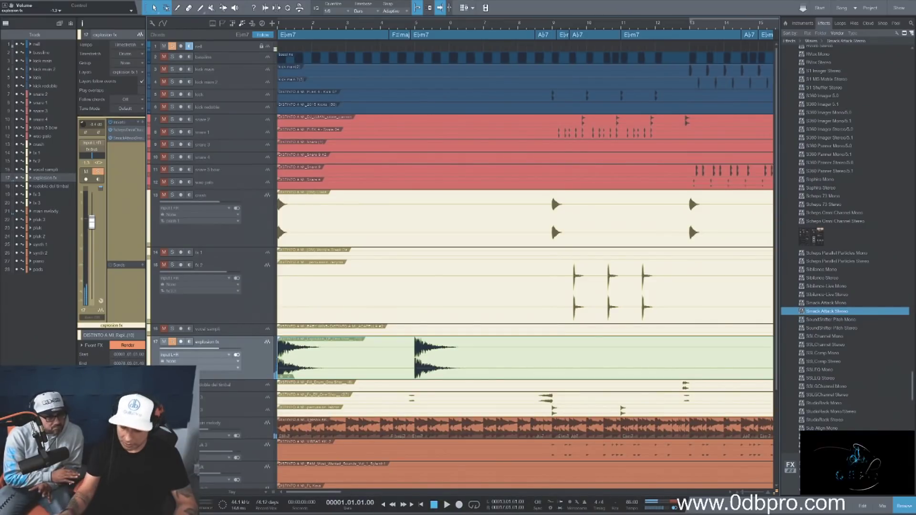
key(space)
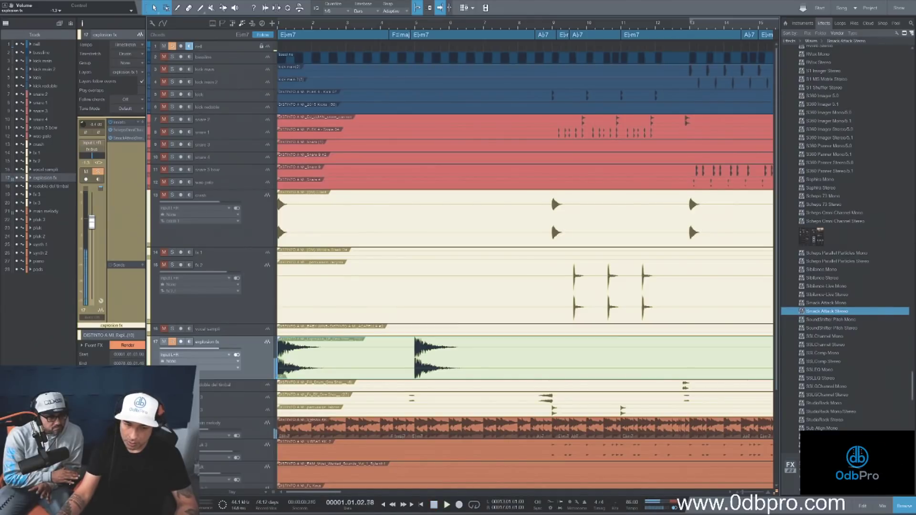
key(space)
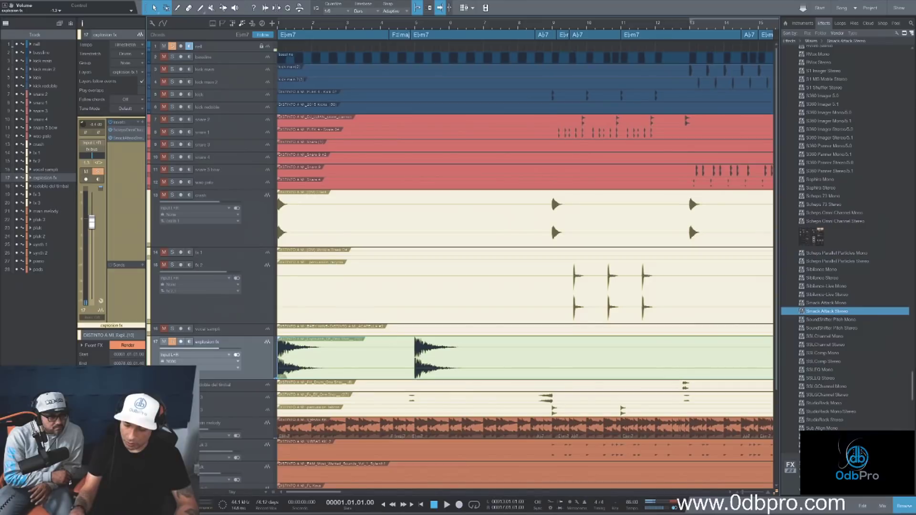
key(space)
key(space)
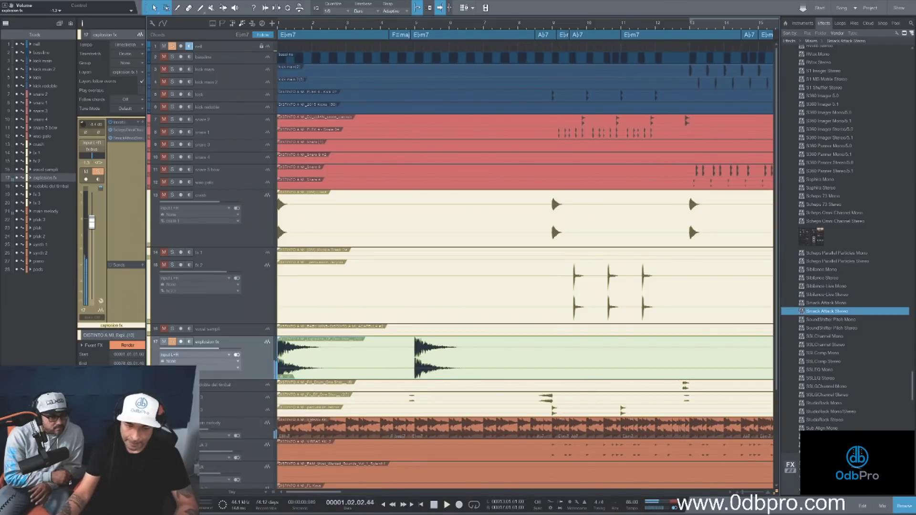
key(space)
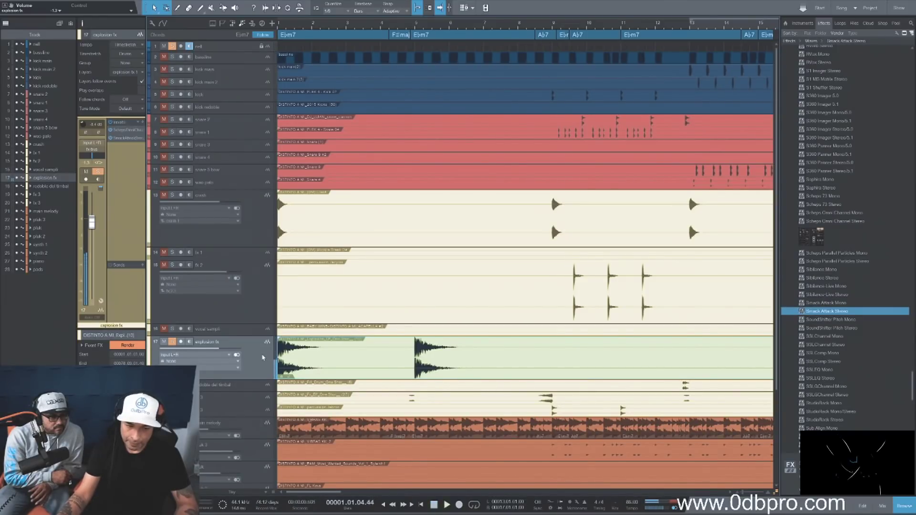
key(space)
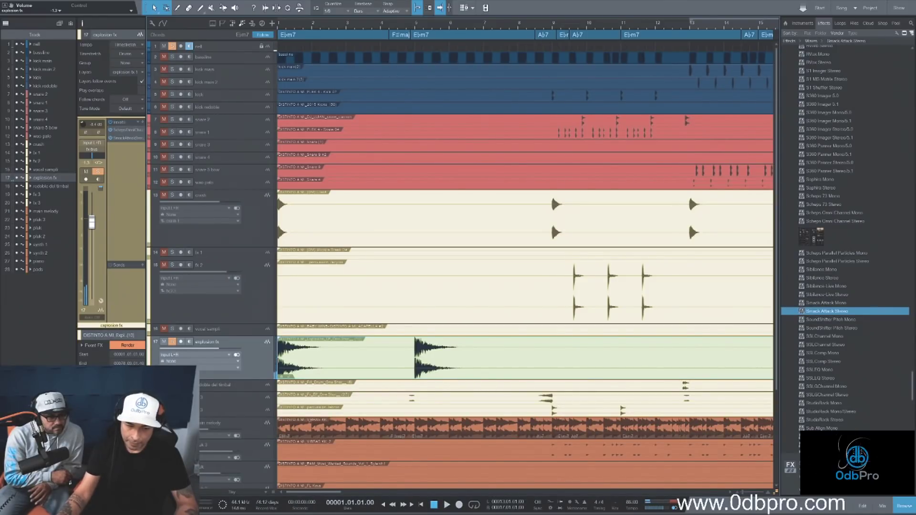
key(space)
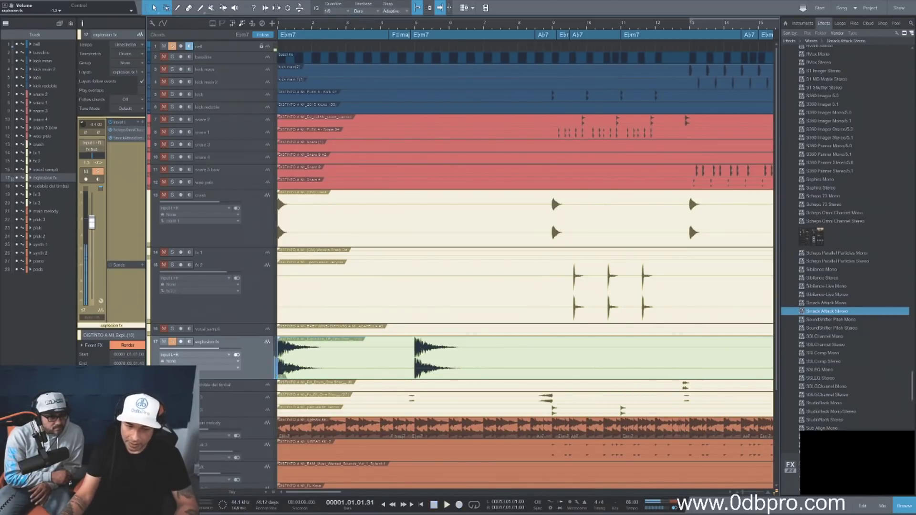
key(space)
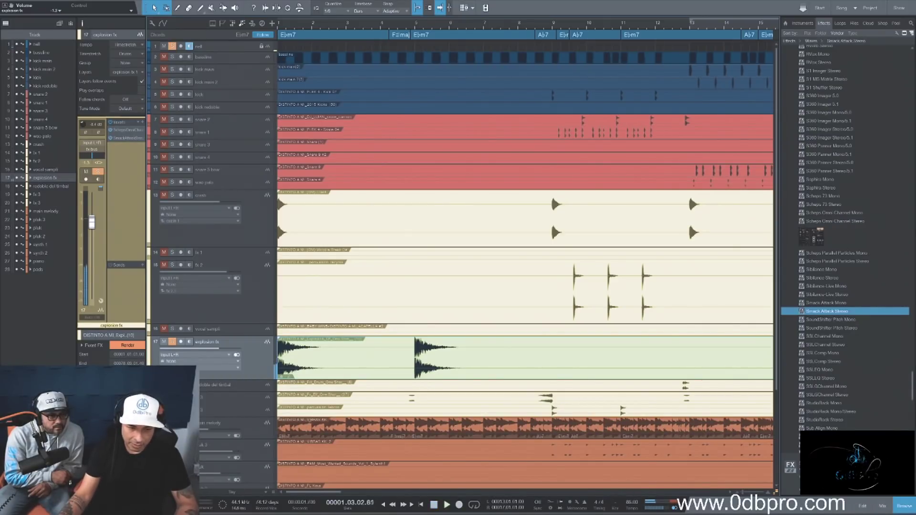
key(space)
key(space)
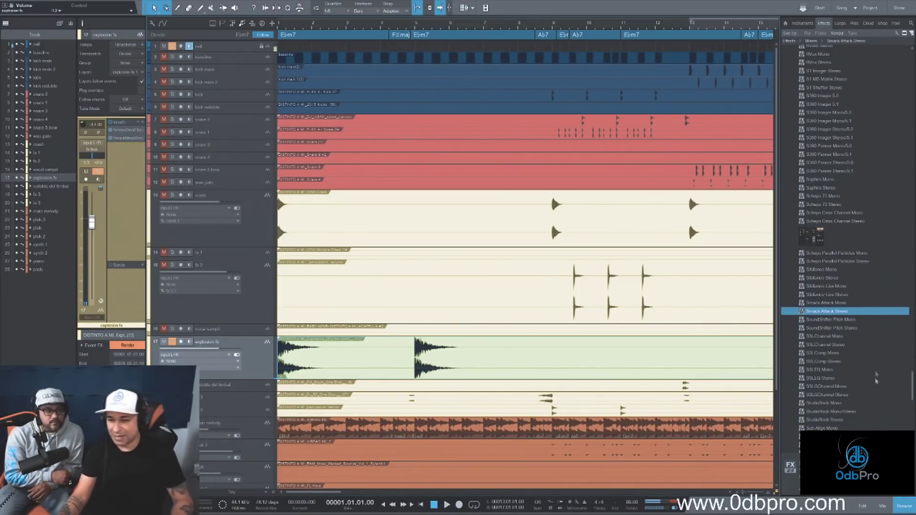
Step: Insert SoundShifter Pitch Stereo on the explosion fx track and transpose it by -3 semitones
drag(847, 329, 497, 361)
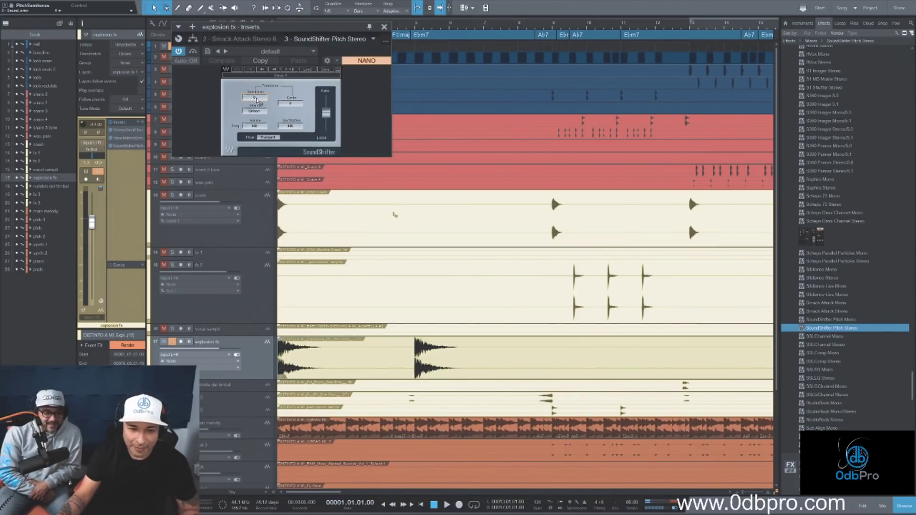
scroll(257, 97, down, 1)
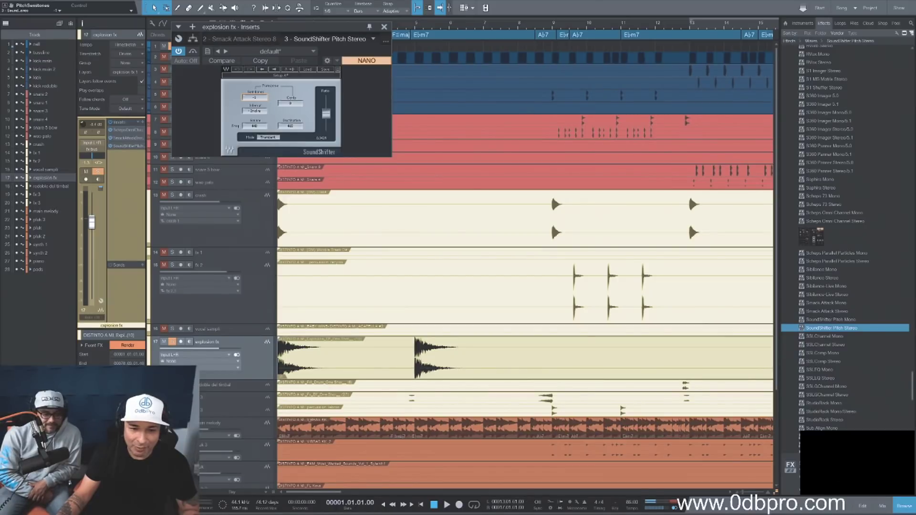
scroll(255, 98, down, 1)
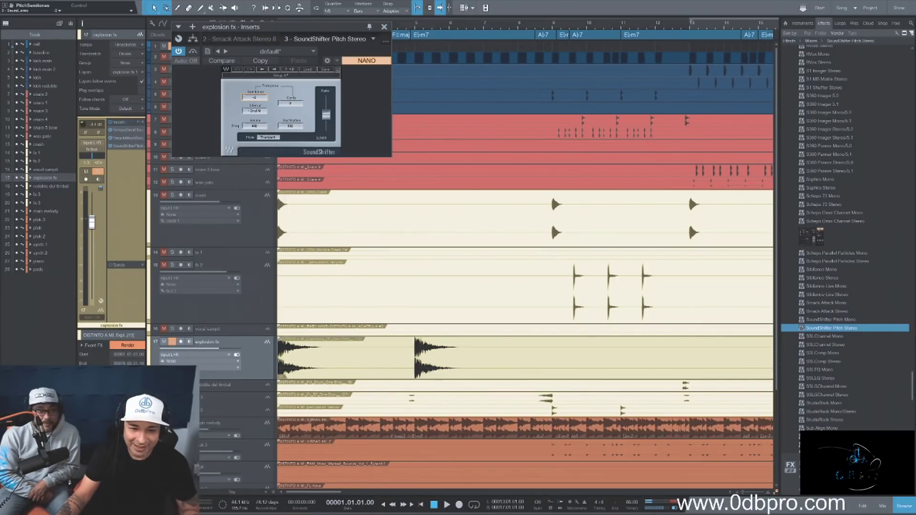
scroll(255, 97, down, 1)
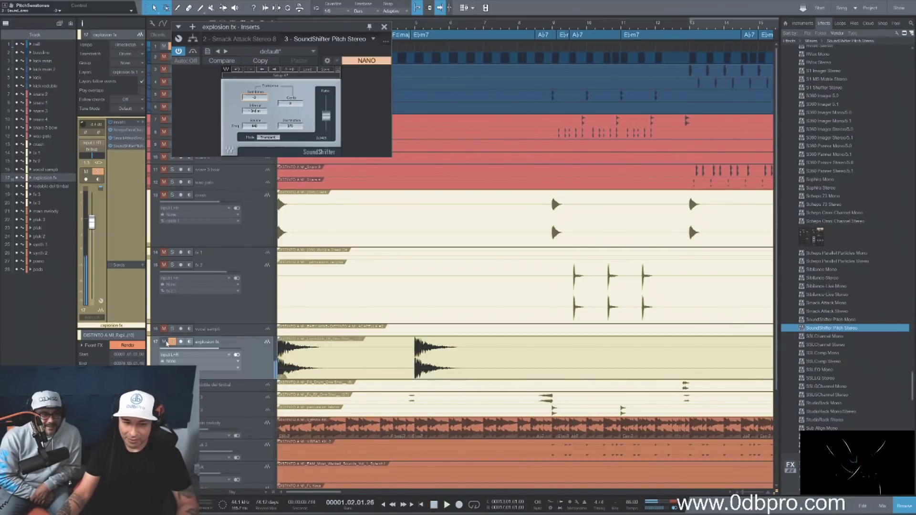
Step: Compare the soloed explosion with SoundShifter bypassed and active, and take the explosion fx track out of solo
click(172, 342)
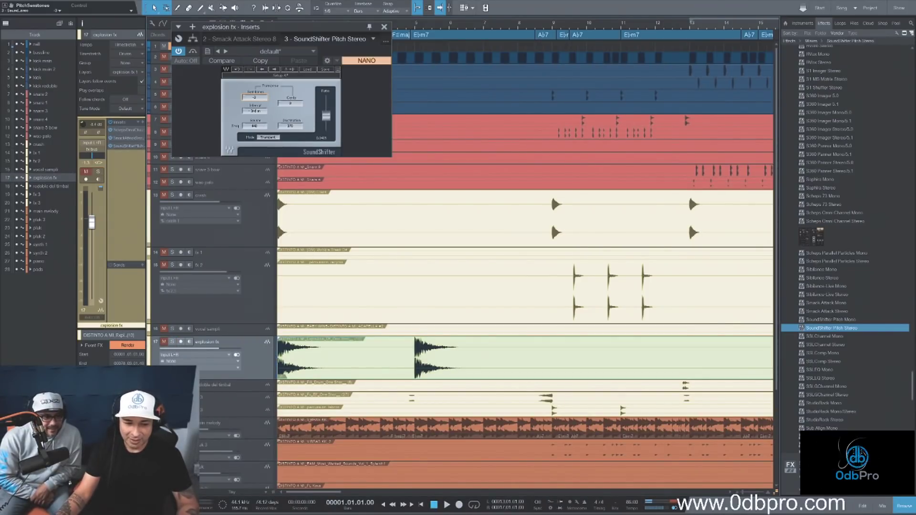
key(shift+m)
key(shift+s)
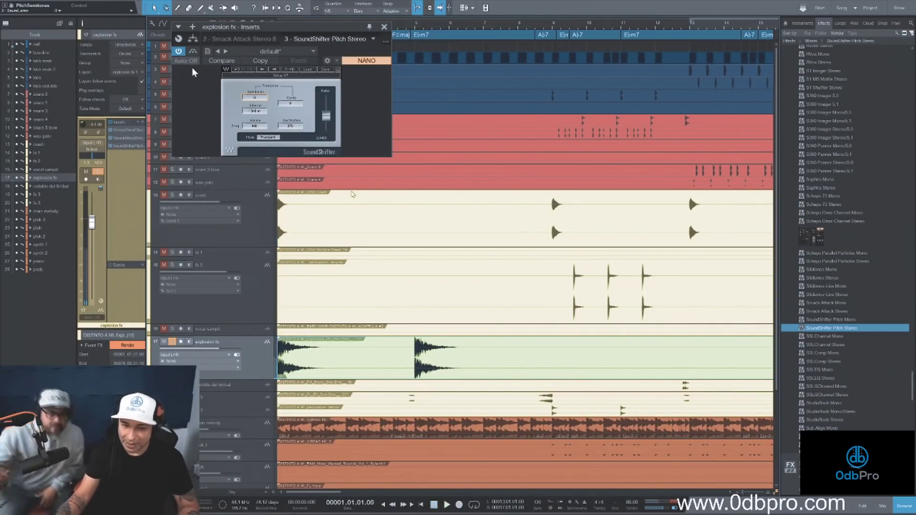
click(192, 52)
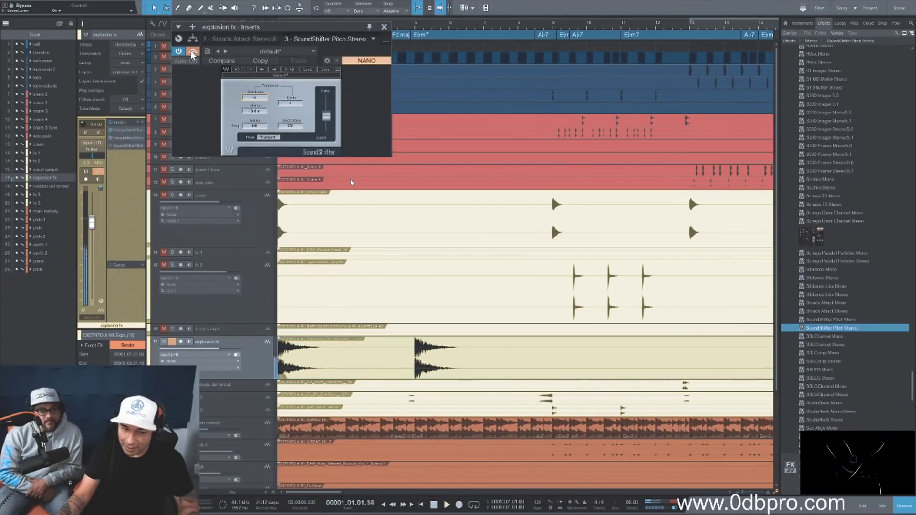
click(193, 52)
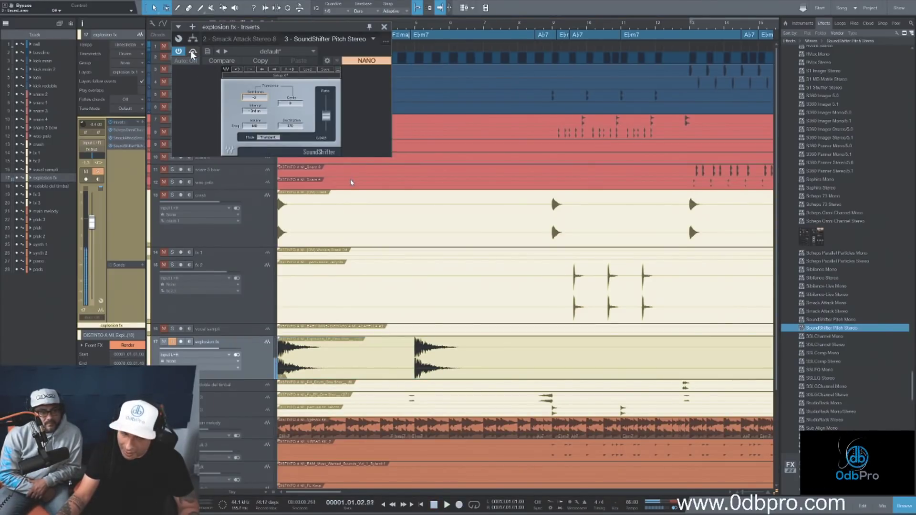
key(space)
click(172, 342)
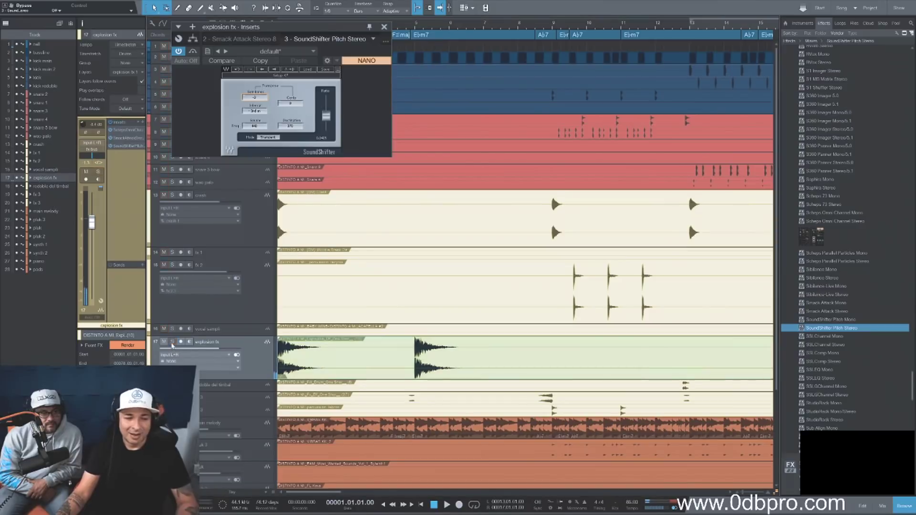
Step: Play the explosion in the full mix, close its inserts window and lower the explosion fx fader to about -3.2 dB
key(space)
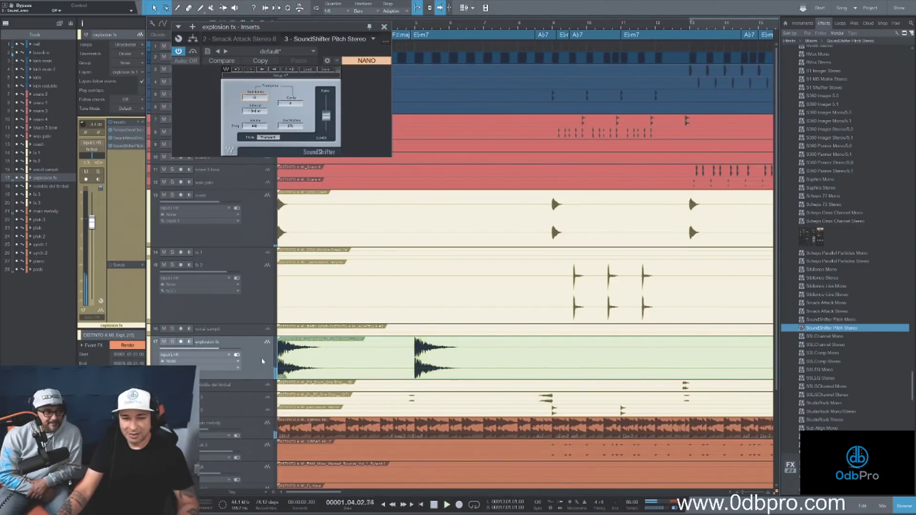
click(384, 27)
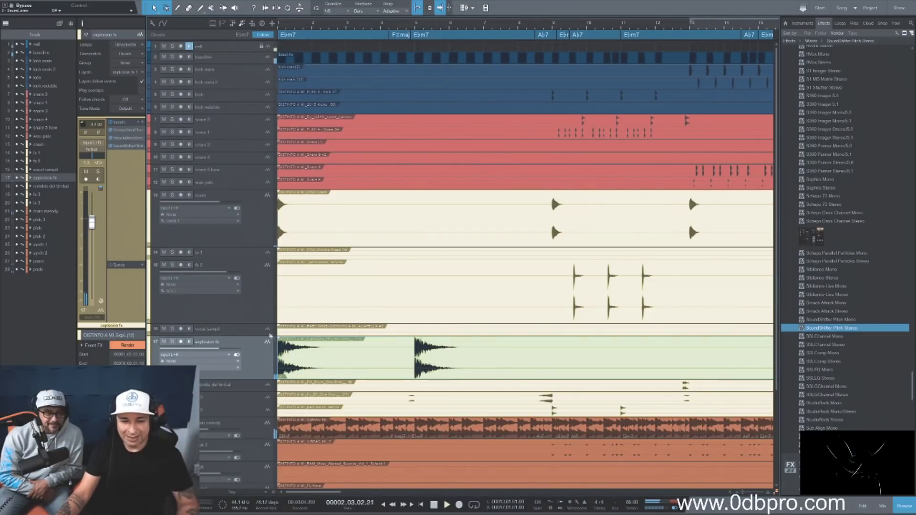
key(w)
key(w)
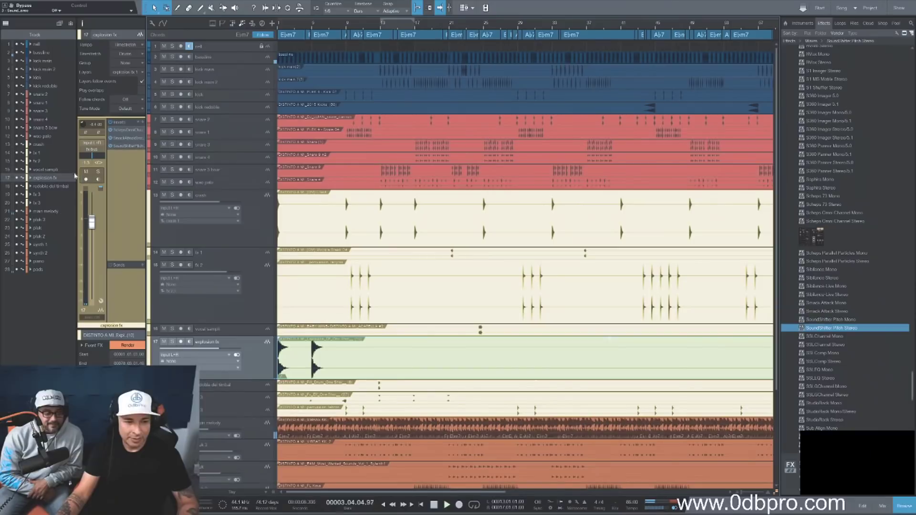
drag(94, 225, 93, 233)
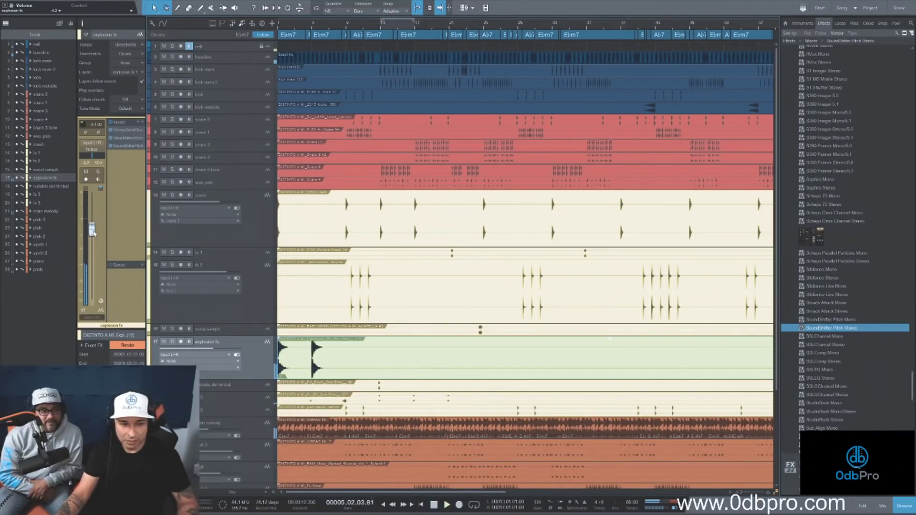
key(space)
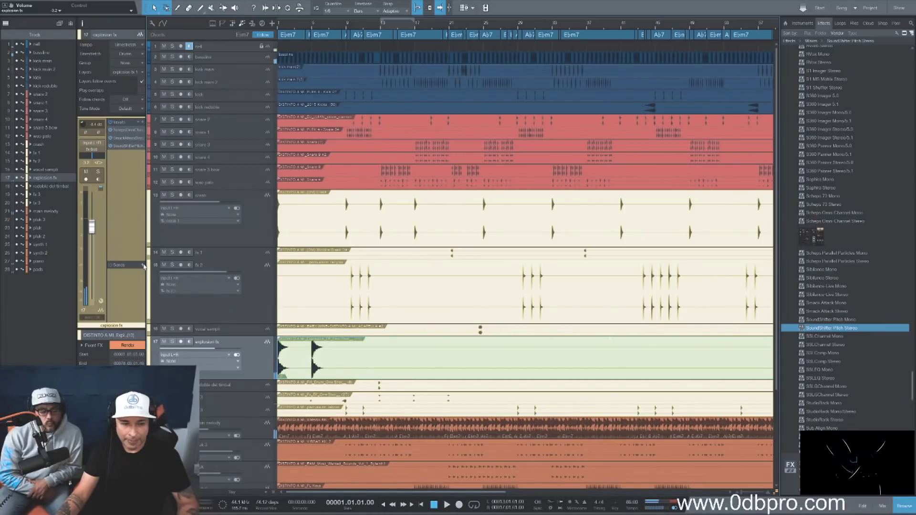
Step: Add a delay send to the explosion fx channel and play the song's opening with it
click(165, 362)
click(127, 280)
key(space)
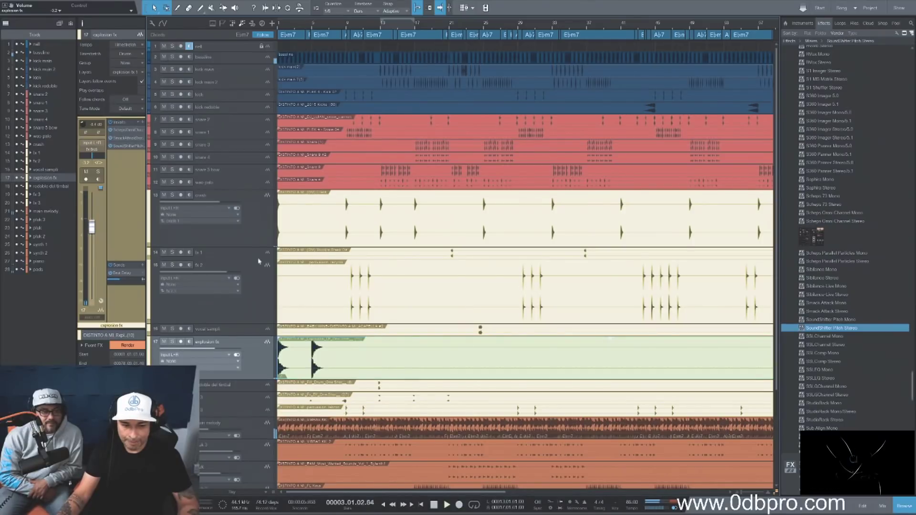
Step: Make the fx 1 track taller in the arrangement and briefly play it in solo
drag(256, 259, 262, 296)
key(space)
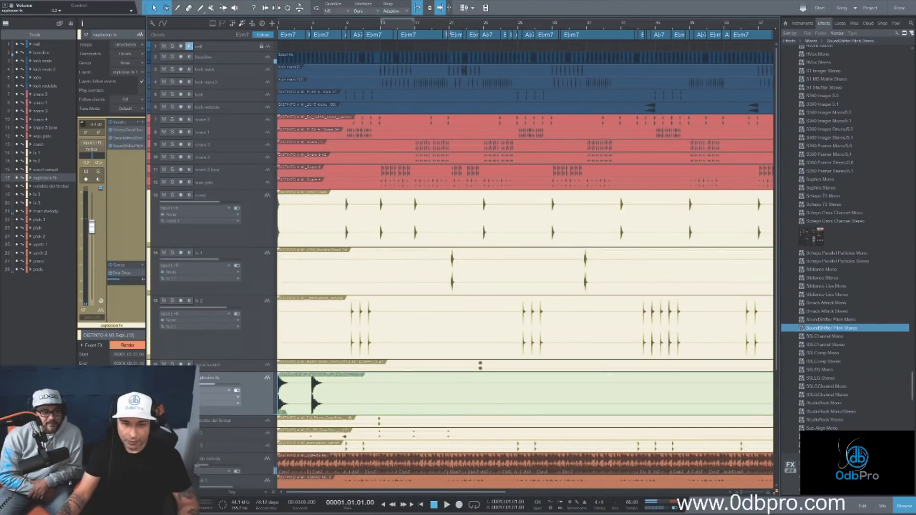
click(172, 253)
key(space)
key(space)
click(173, 253)
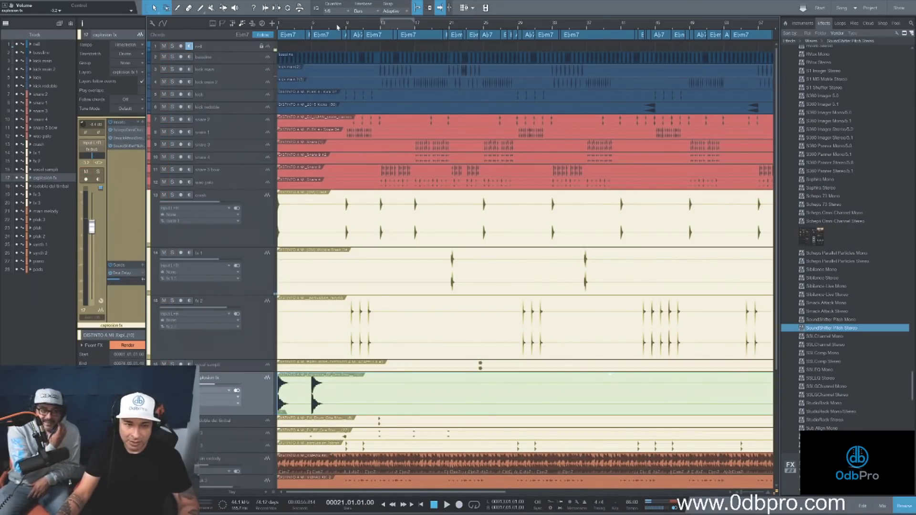
Step: Select the fx 2 track and play its hits from around bar 10, checking it briefly in solo and in the mix
click(244, 342)
click(351, 24)
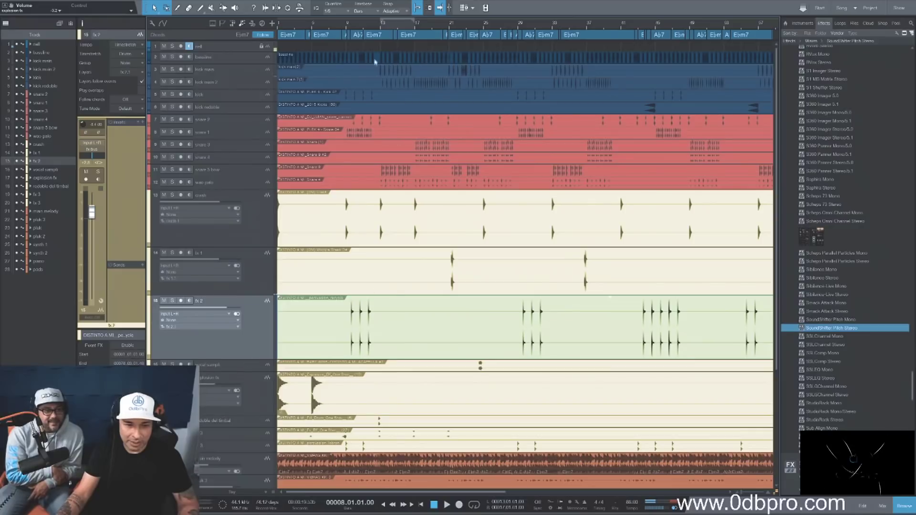
key(space)
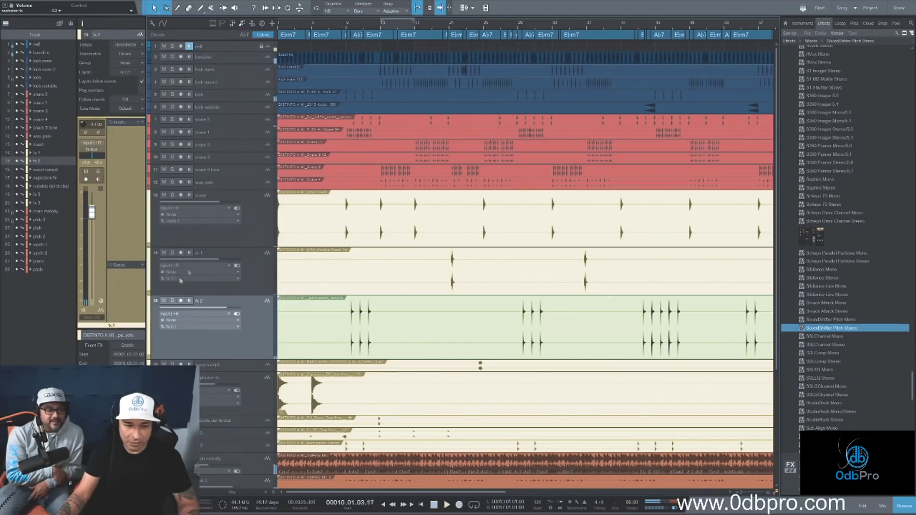
click(172, 302)
click(172, 301)
key(space)
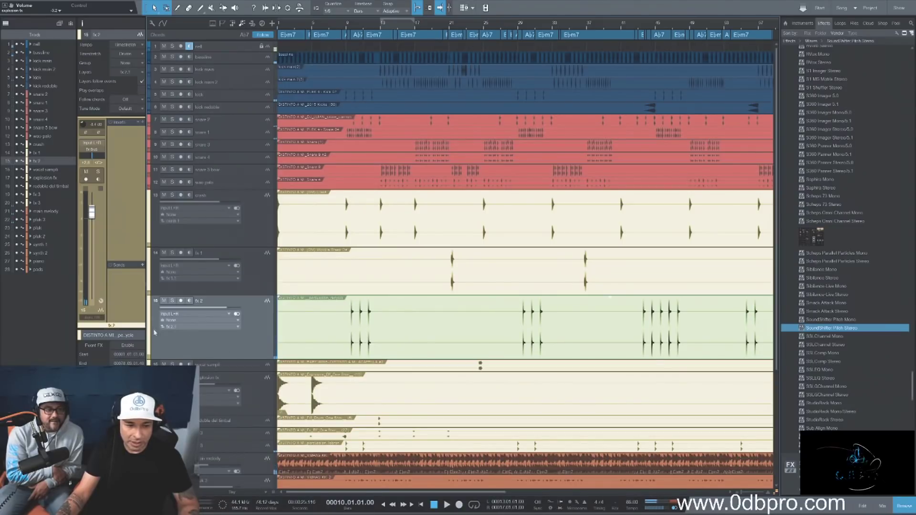
Step: Add Beat Delay and FabFilter Pro-R sends to the fx 2 channel and lower both send levels
click(127, 277)
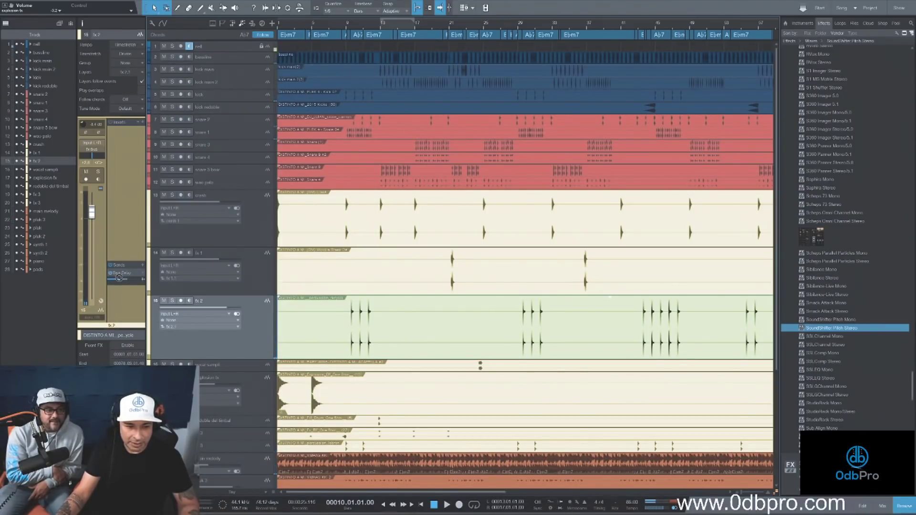
drag(119, 277, 114, 282)
click(142, 265)
click(178, 357)
drag(125, 296, 119, 297)
Step: Play fx 2 with its delay and reverb sends from bar 10, in solo and in the full mix
key(space)
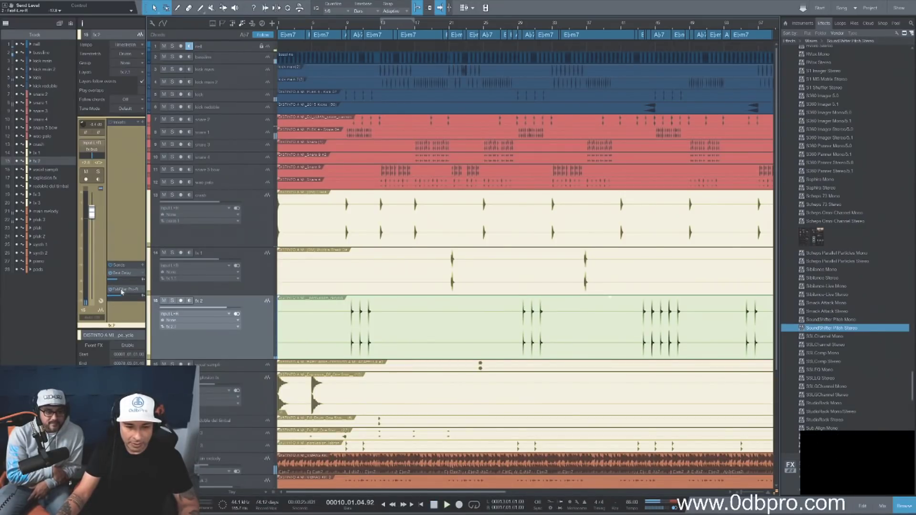
click(172, 301)
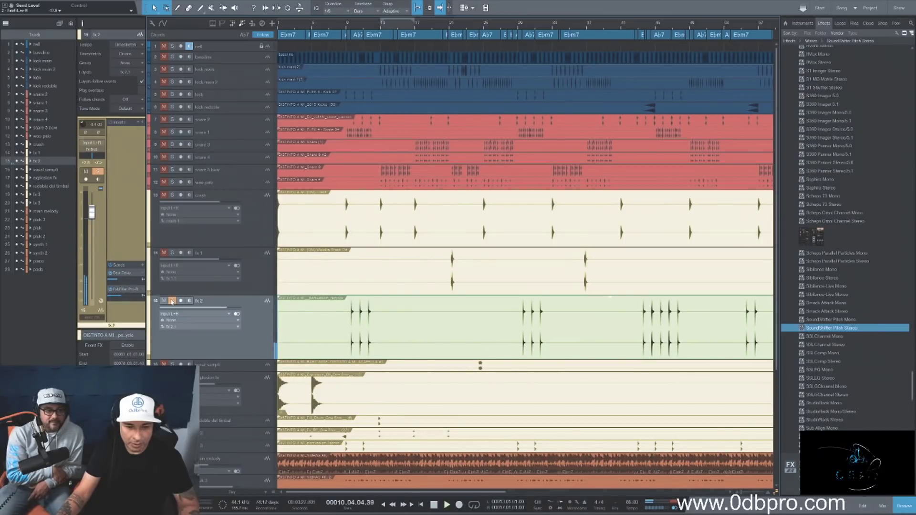
click(172, 301)
key(space)
key(space)
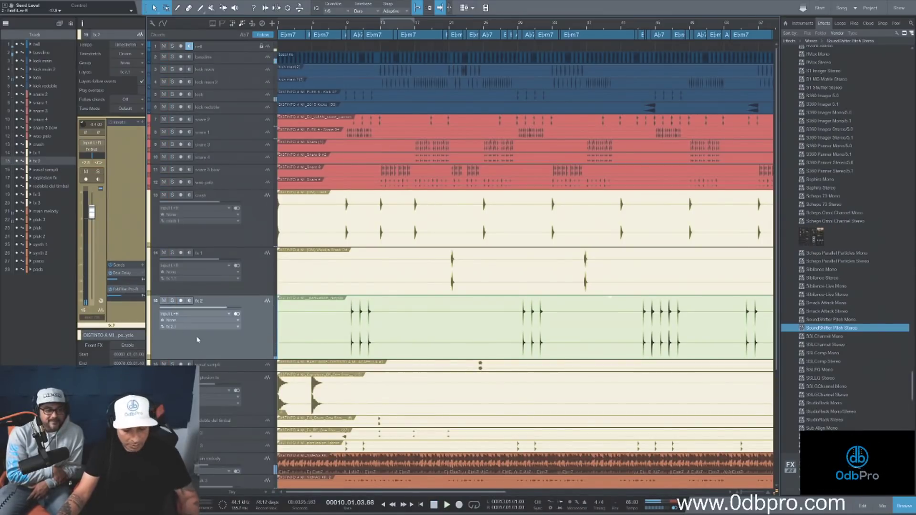
click(189, 354)
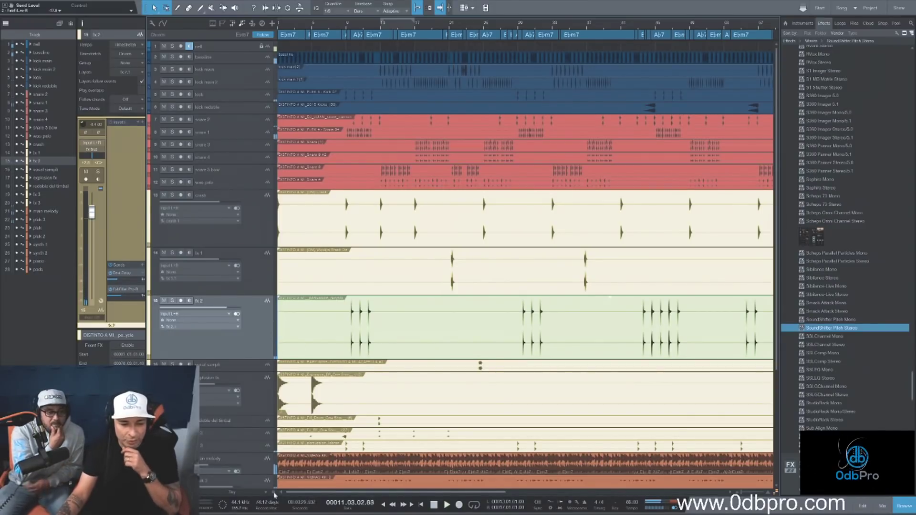
Step: Compare the playing mix with the reference DISTINTO A MI_Master.wav in ADPTR MetricAB on the main output, then stop playback
key(shift+w)
key(shift+w)
key(shift+e)
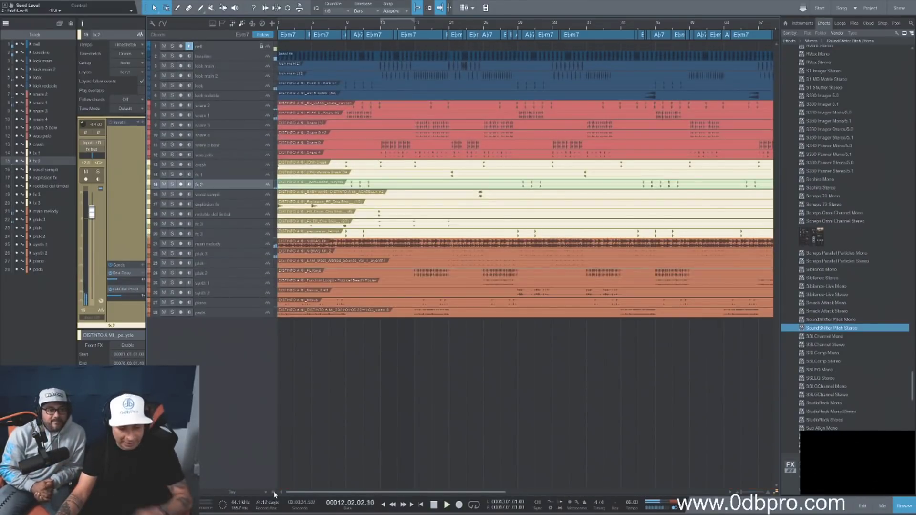
key(w)
click(882, 506)
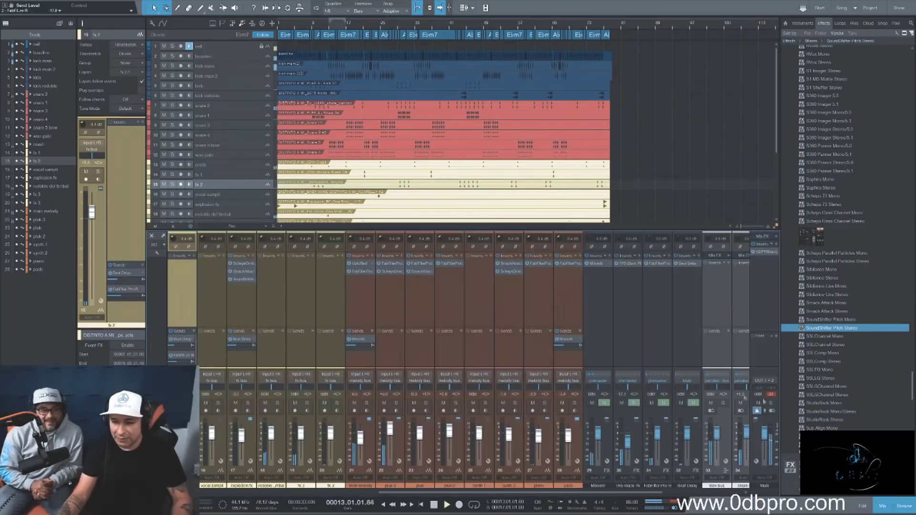
click(766, 252)
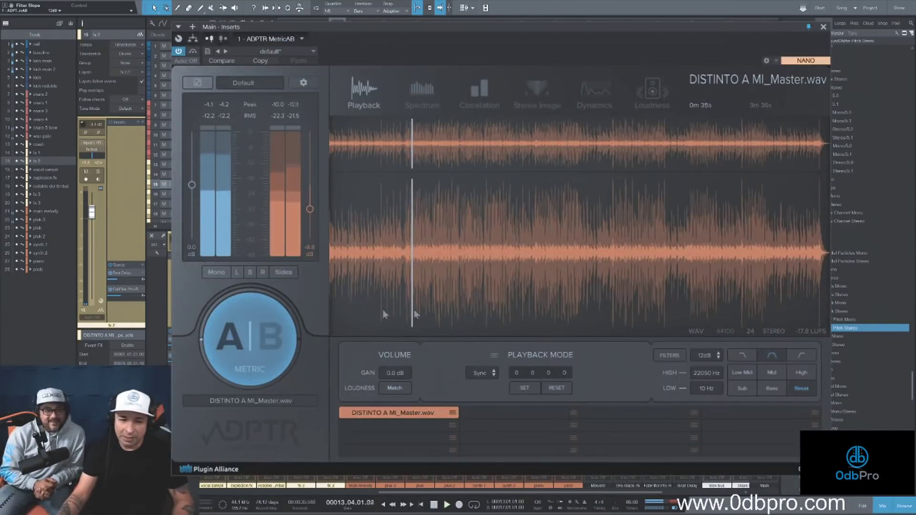
click(257, 339)
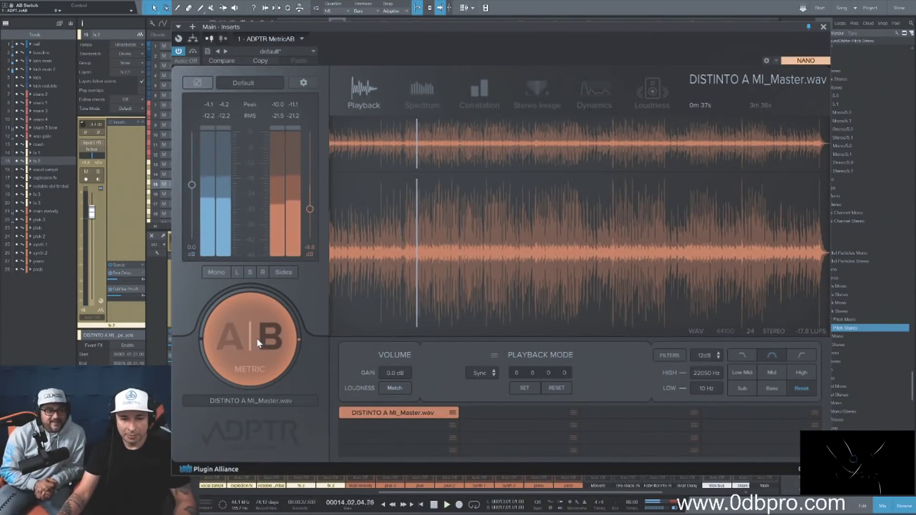
click(257, 339)
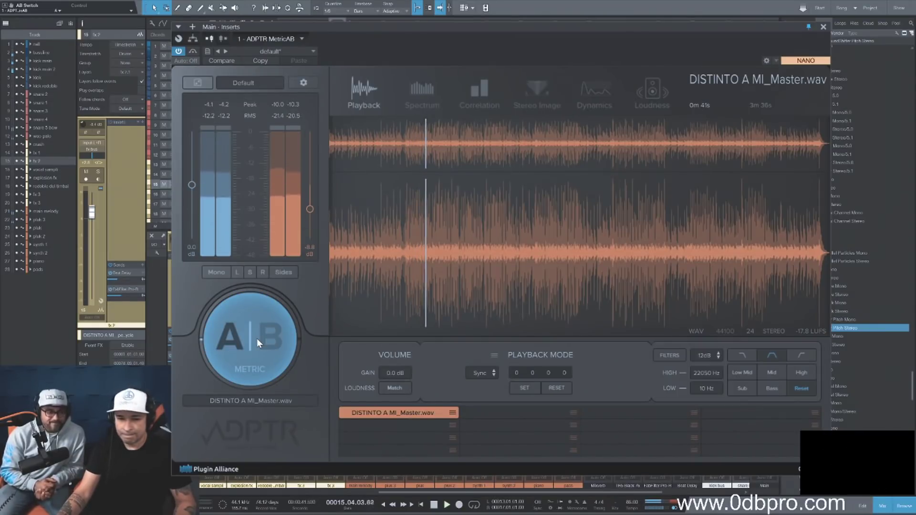
click(257, 339)
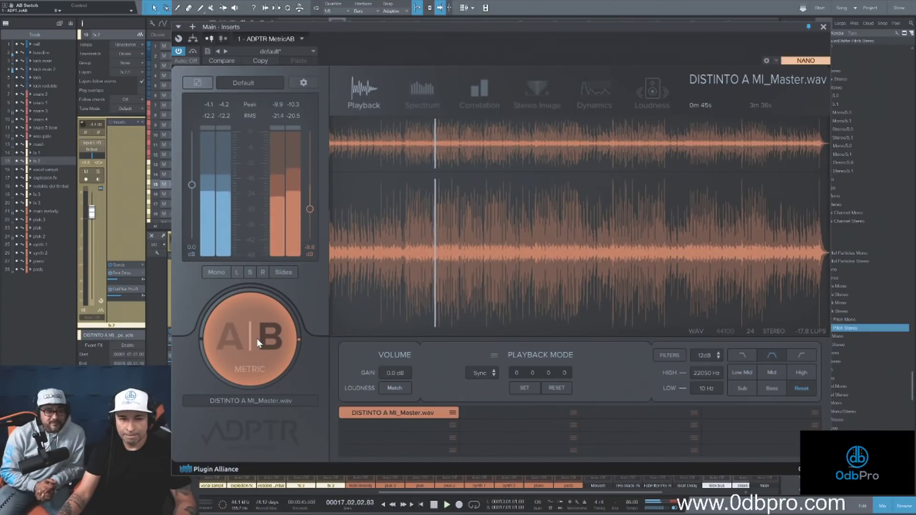
click(257, 339)
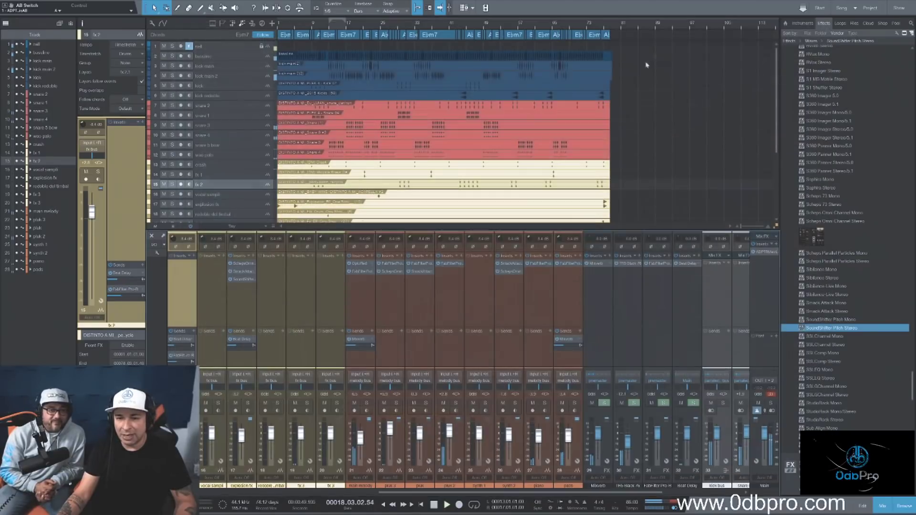
click(823, 27)
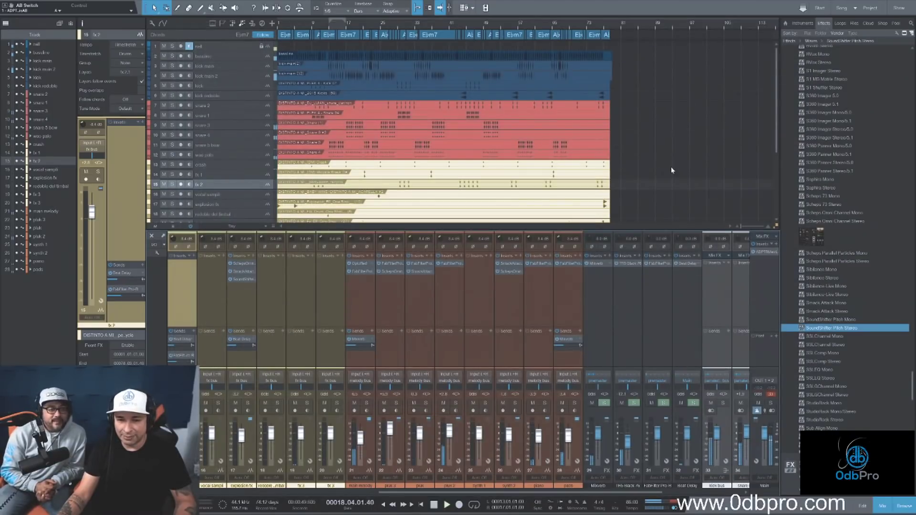
key(space)
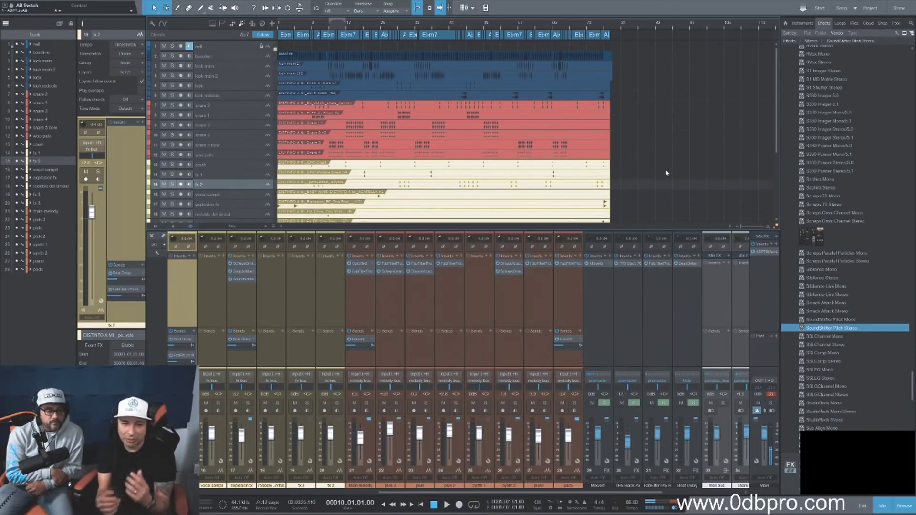
Step: Hide the mixer, enlarge the lower fx 3 track and play its hits soloed with the first track, finally clearing both solos
click(884, 506)
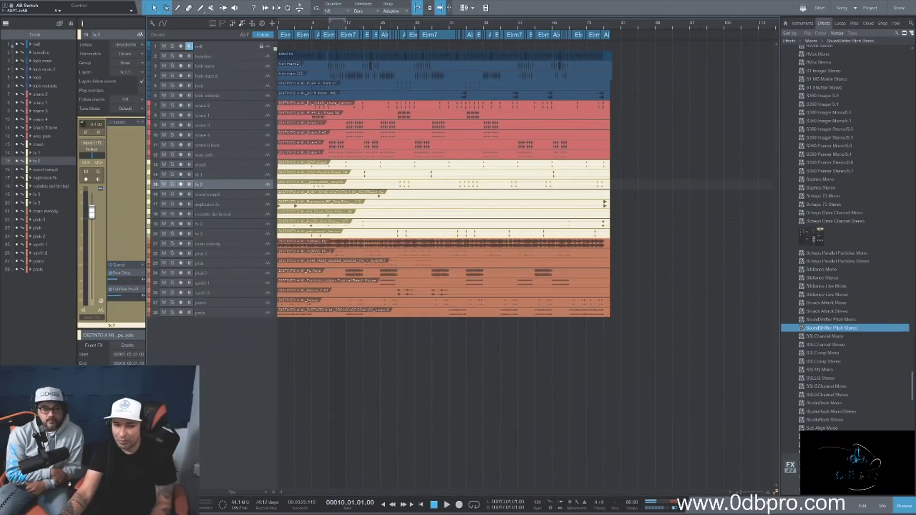
click(217, 234)
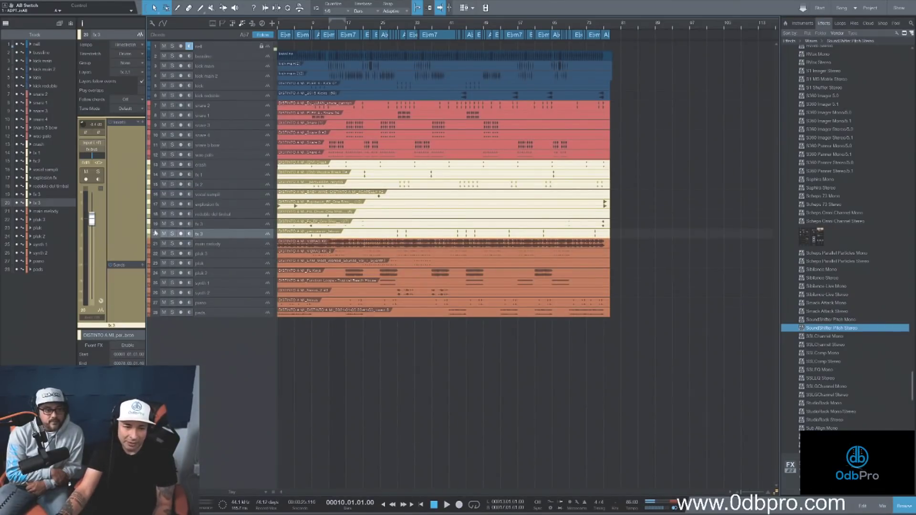
key(s)
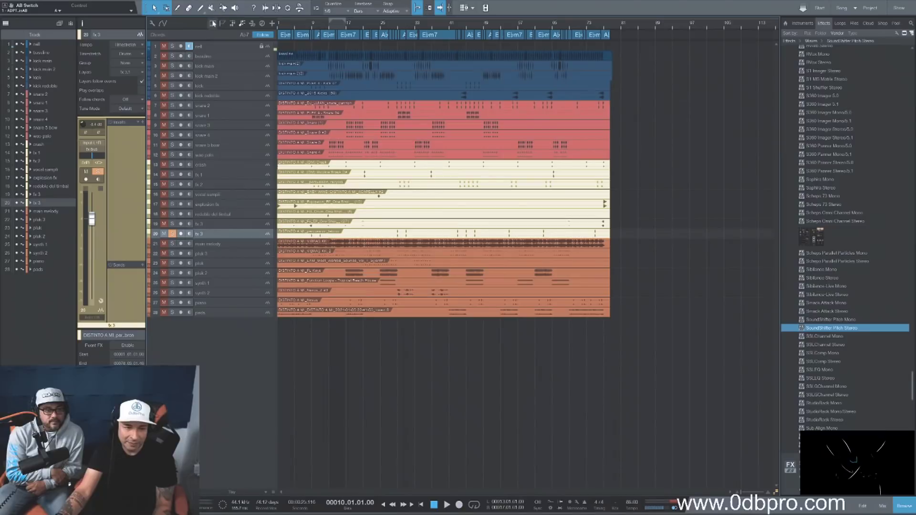
click(172, 46)
drag(249, 238, 250, 270)
key(e)
key(e)
key(e)
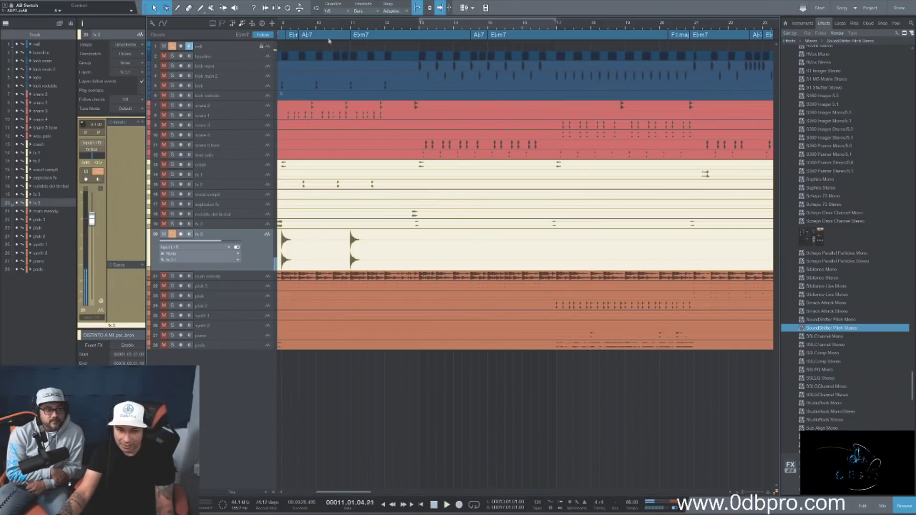
click(172, 234)
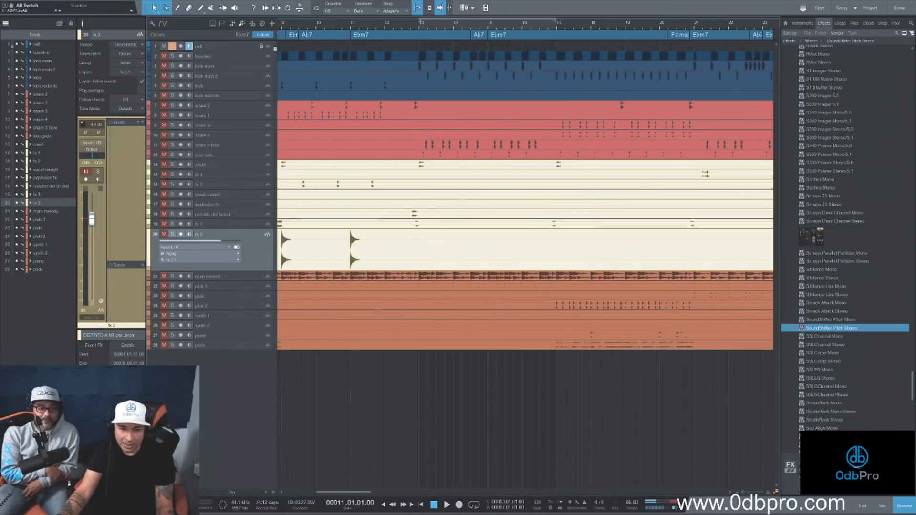
click(173, 46)
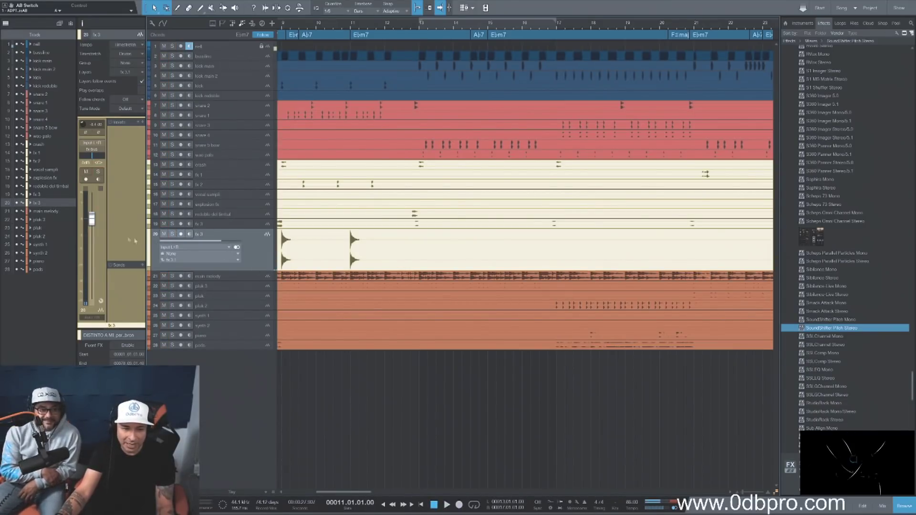
Step: Raise the lower fx 3 fader to about +1.8 dB while playing from bar 11
key(space)
drag(91, 229, 91, 224)
key(space)
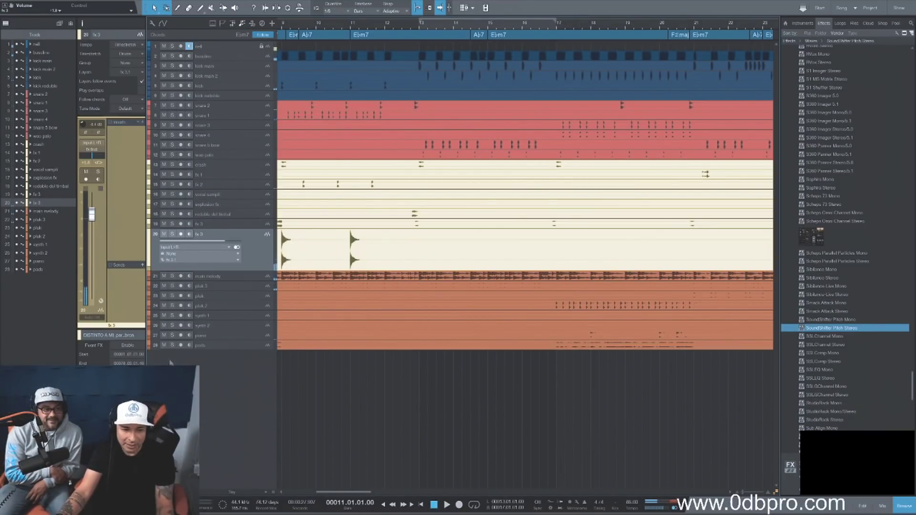
Step: Add FabFilter Pro-R and Beat Delay sends to the lower fx 3 channel, lower their levels and place the delay first
click(173, 360)
drag(129, 280, 123, 280)
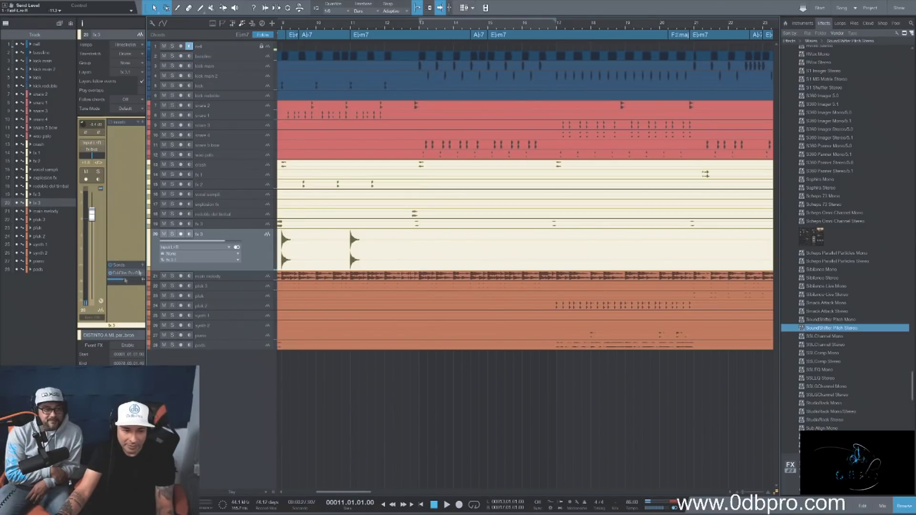
click(143, 264)
click(150, 364)
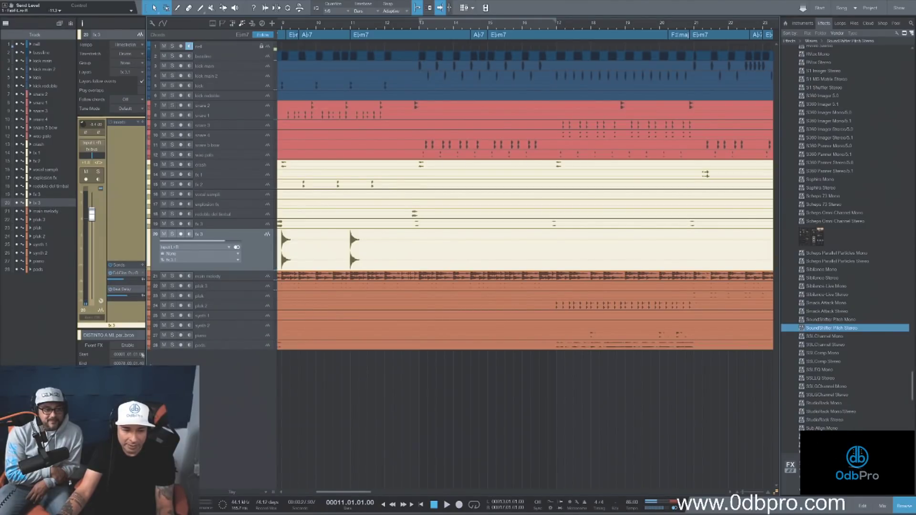
mouse_move(119, 291)
mouse_down()
mouse_move(121, 274)
mouse_move(118, 282)
mouse_up()
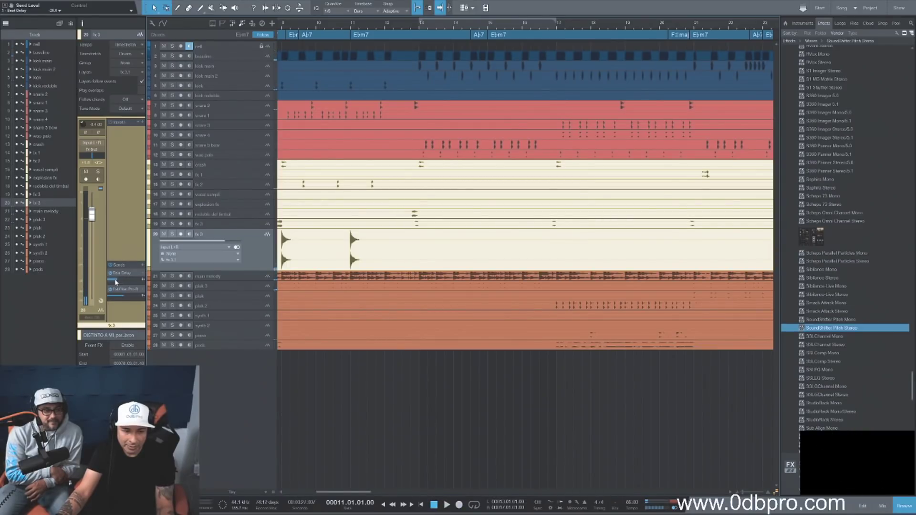
Step: Play the lower fx 3 track in the mix from bar 11 and bring its fader down to about +1.2 dB
key(space)
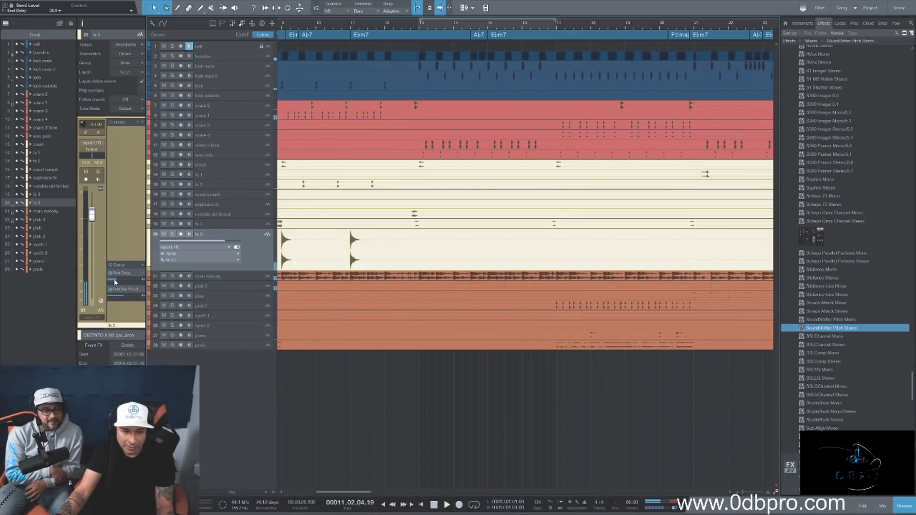
key(space)
key(space)
click(93, 217)
drag(92, 218, 92, 220)
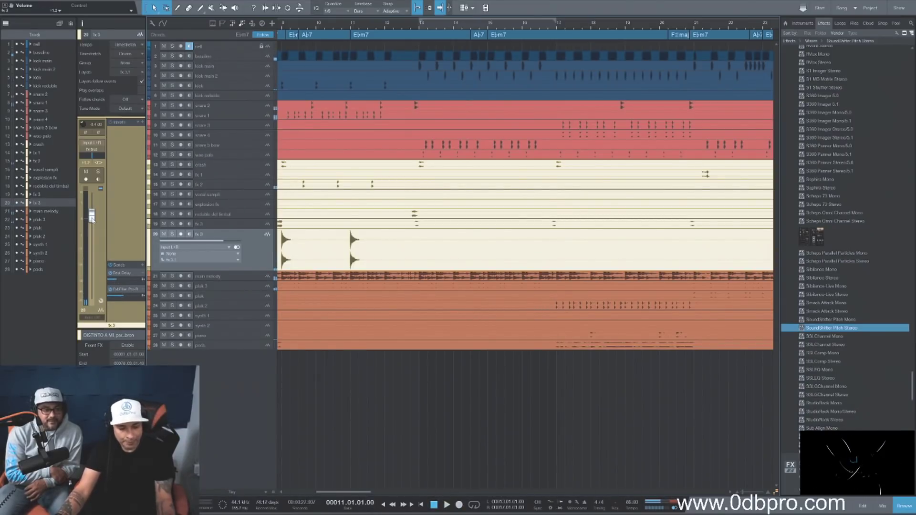
key(space)
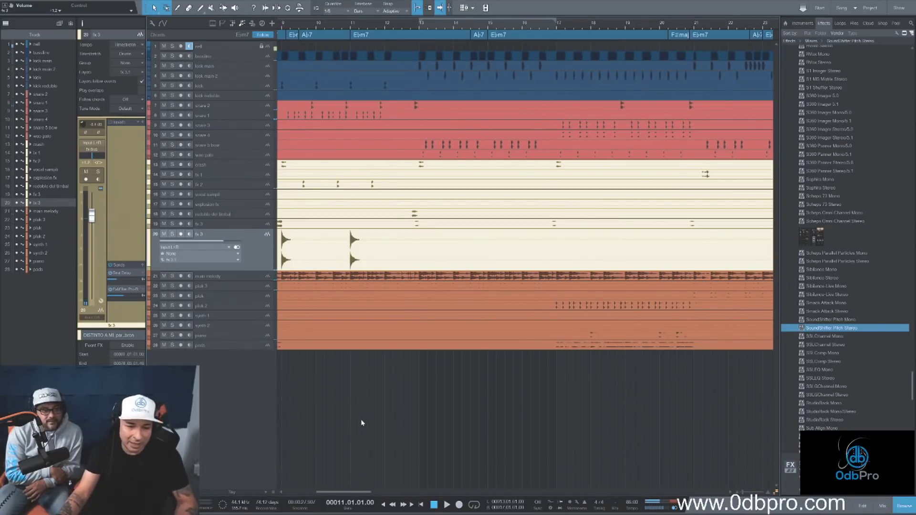
Step: Select the piano track and play the full arrangement from bar 11
key(w)
key(w)
key(w)
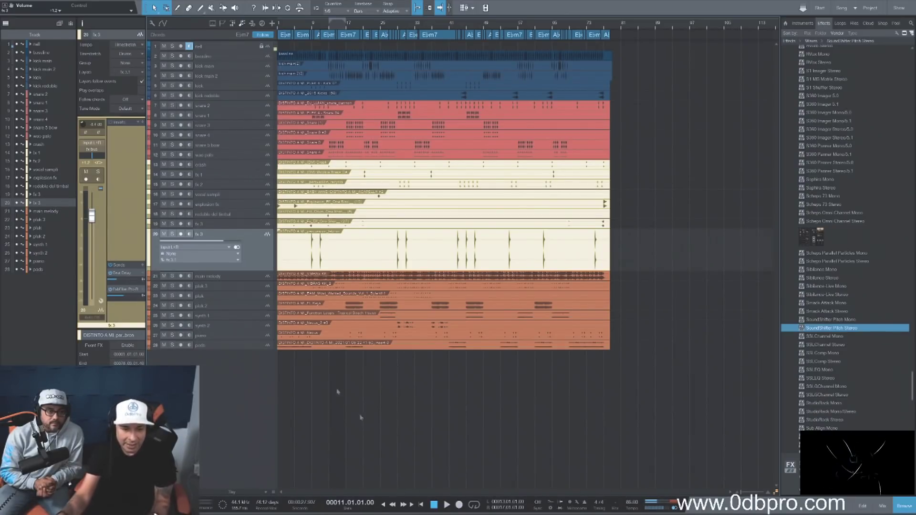
click(247, 337)
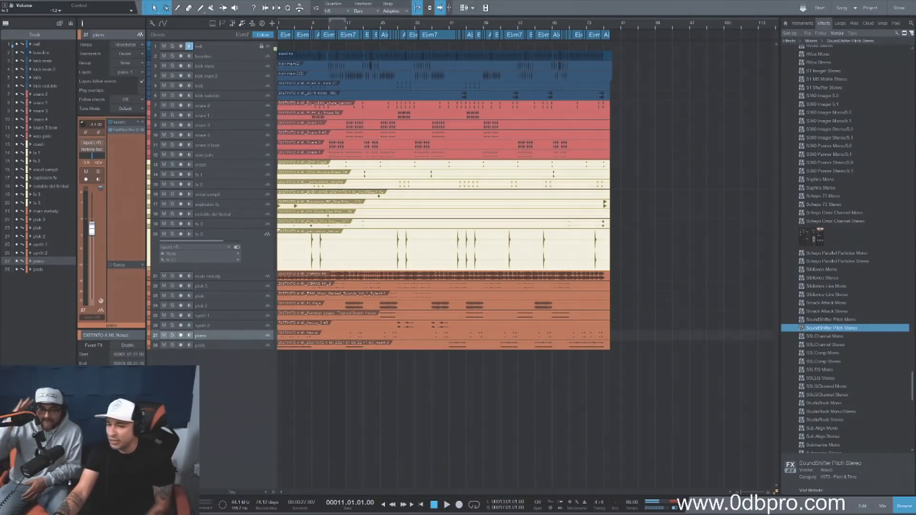
key(space)
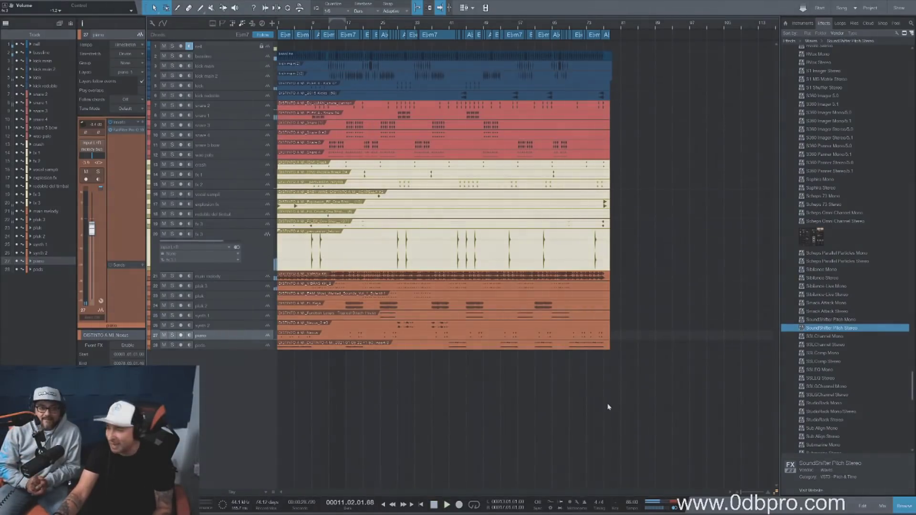